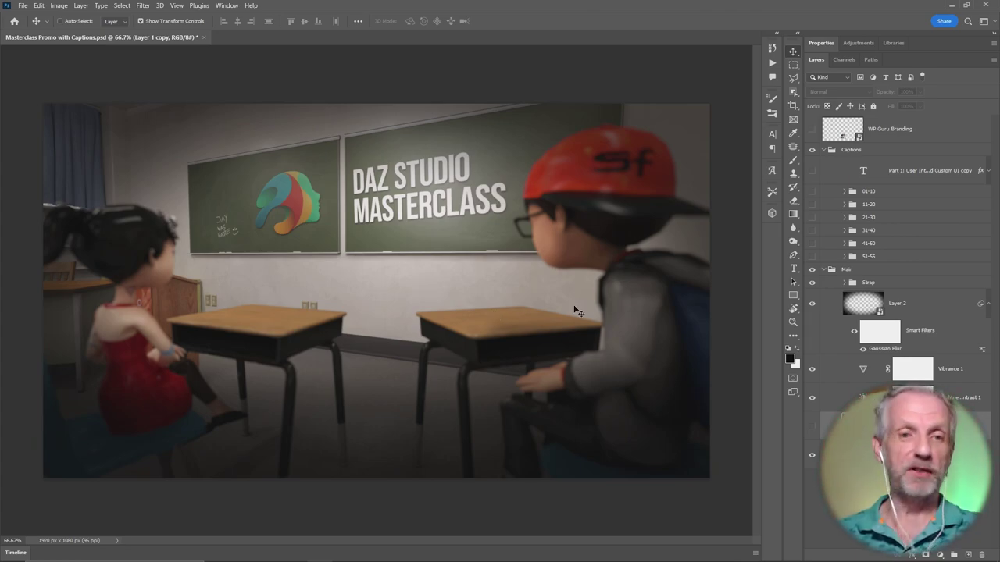
Switch to Firefox, start playing "Whisky on the Rocks" from the Happy Jazz playlist, and adjust the system volume
left_click(952, 5)
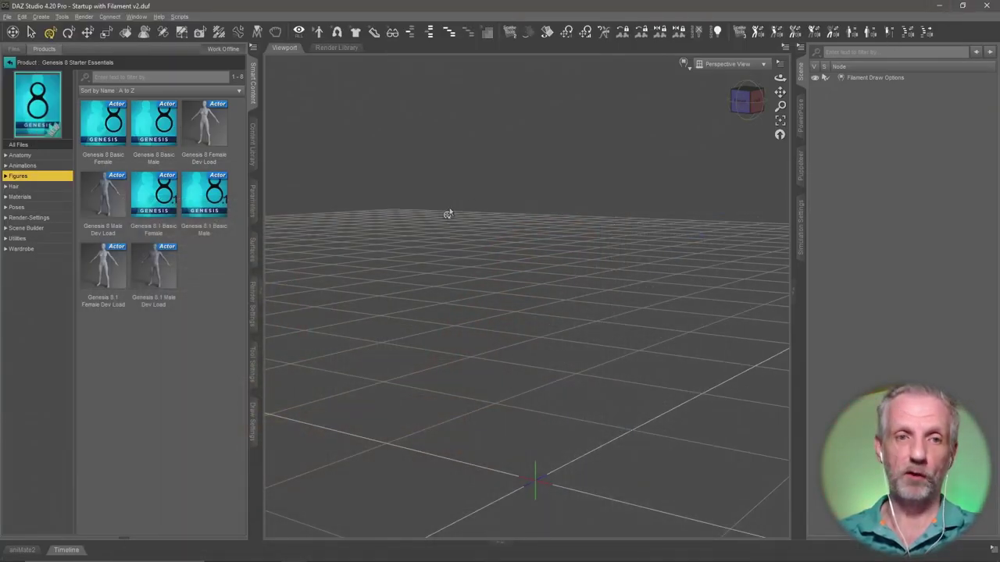
left_click(942, 5)
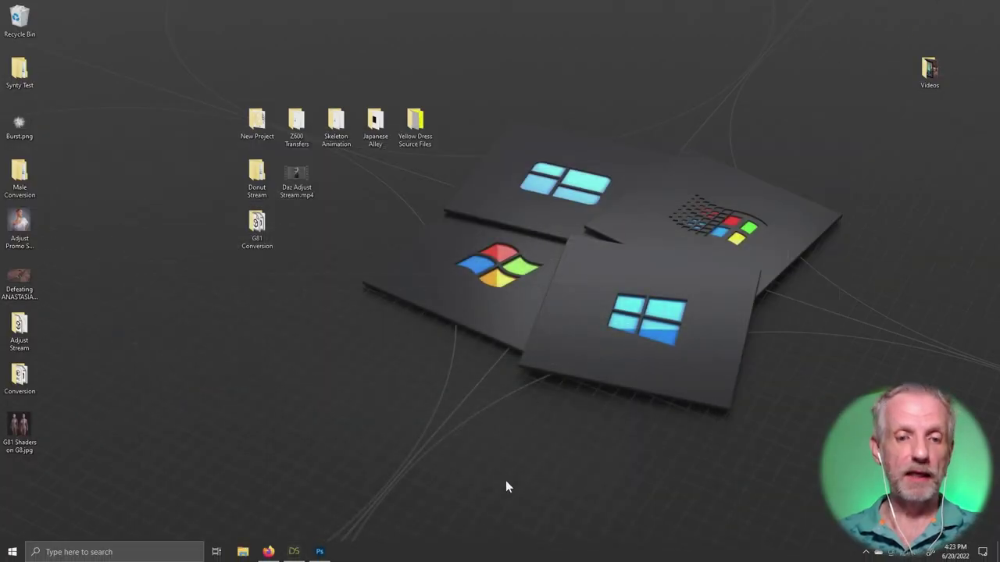
left_click(268, 552)
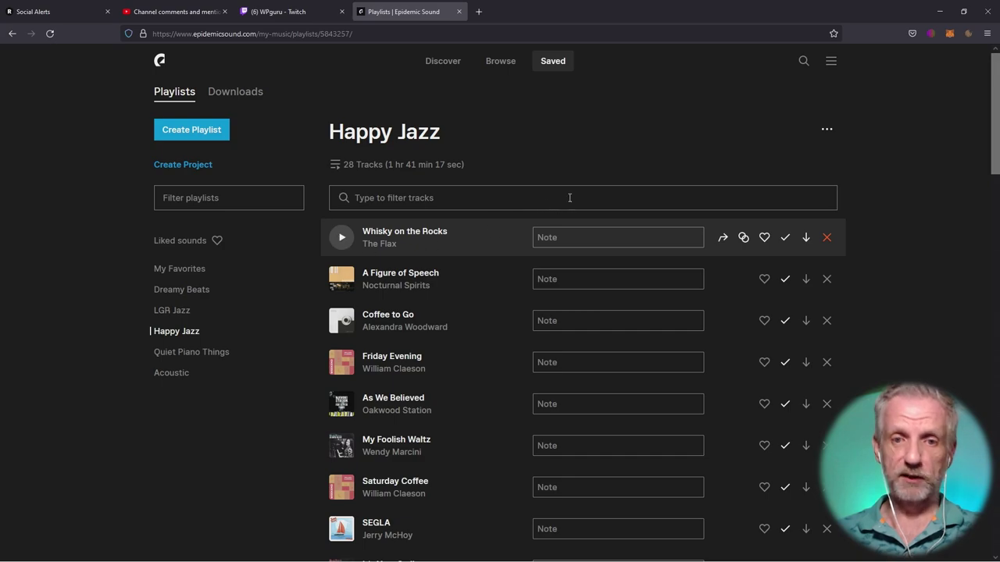
left_click(341, 237)
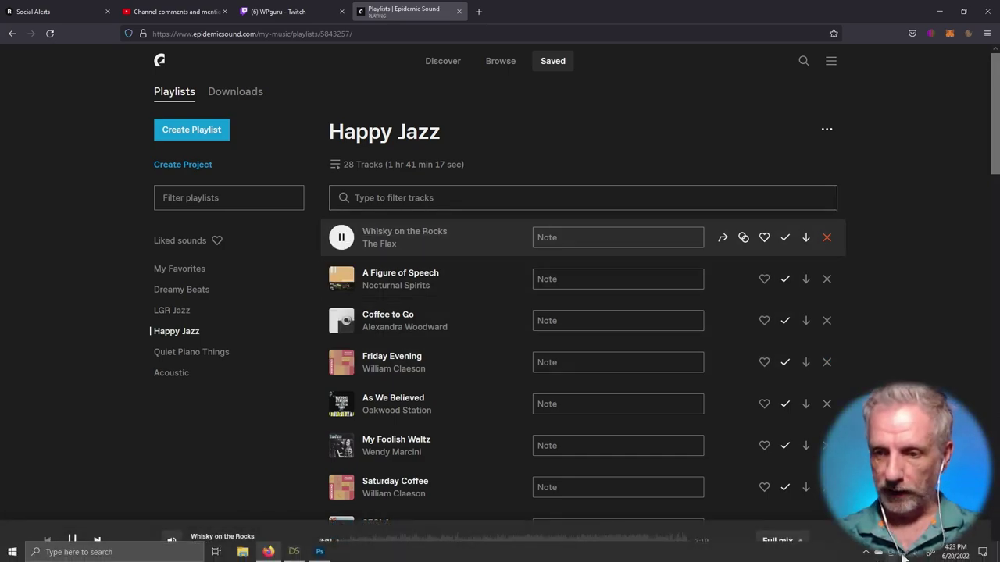
left_click(910, 557)
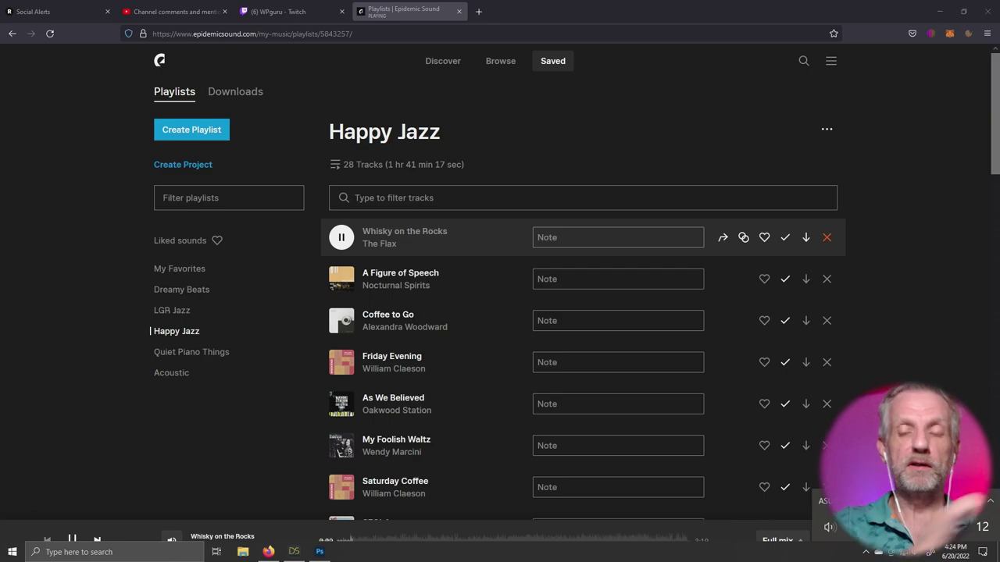
left_click(940, 11)
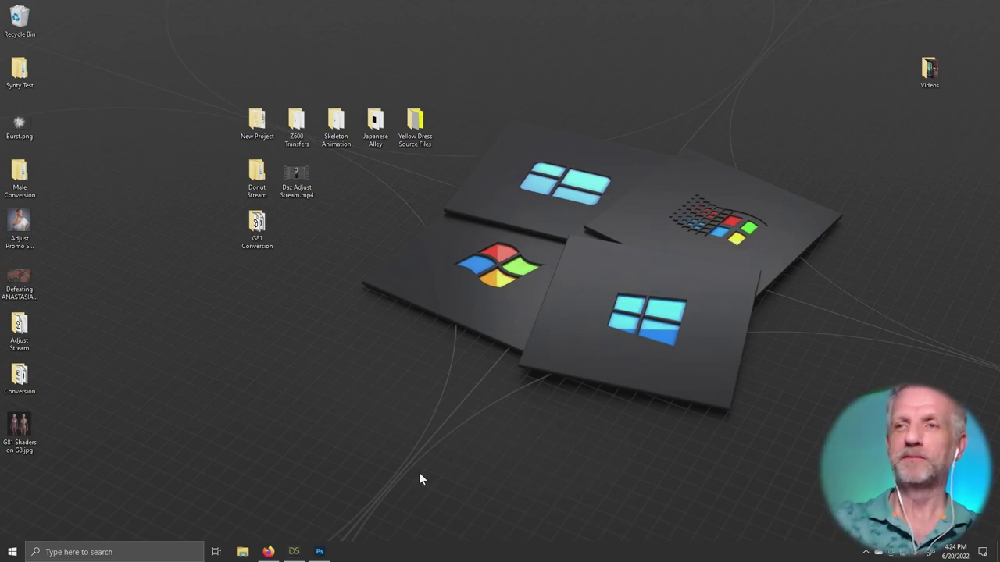
Switch to DAZ Studio and load the Genesis 8 Female Dev Load figure into the empty scene
left_click(294, 552)
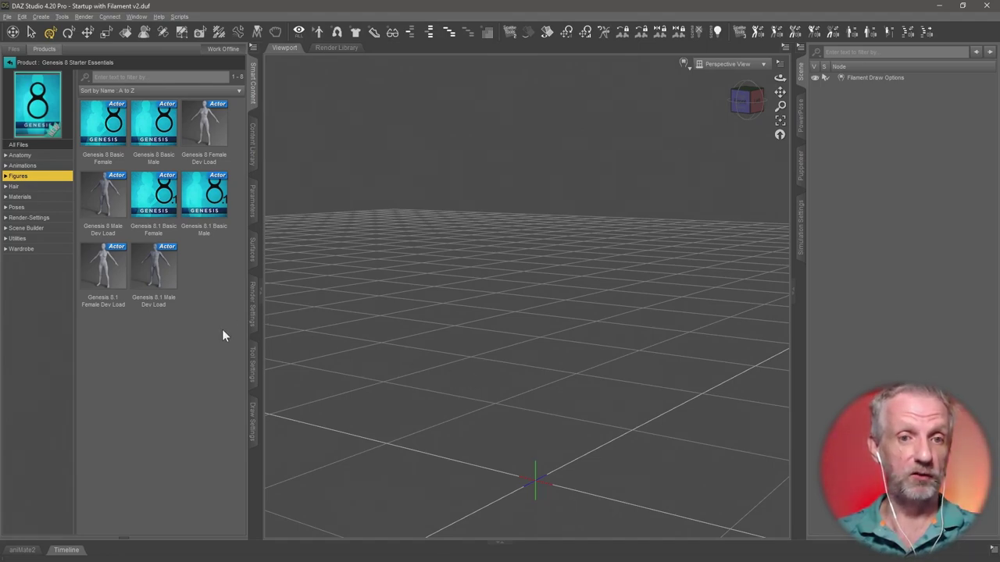
double_click(215, 131)
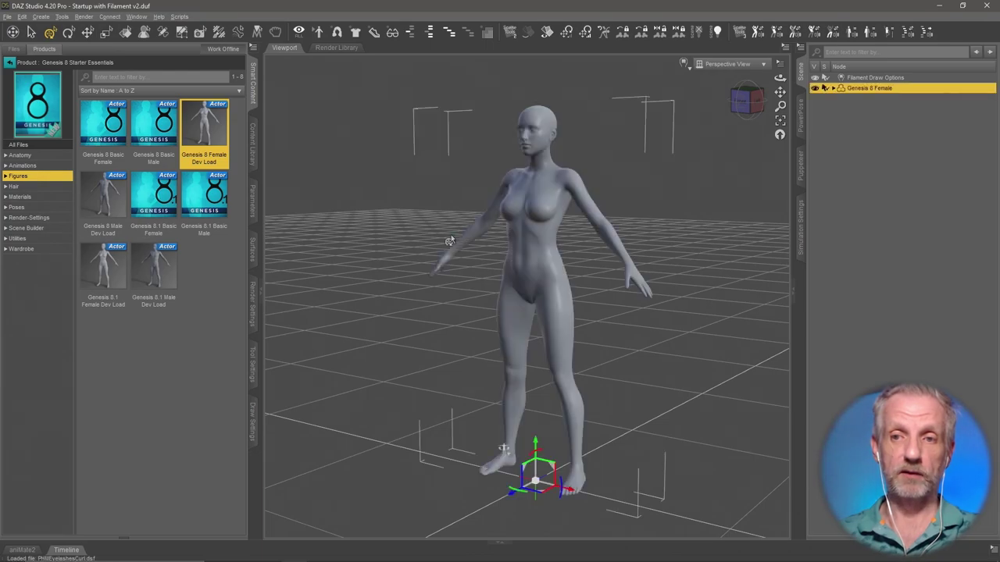
key("ctrl+f")
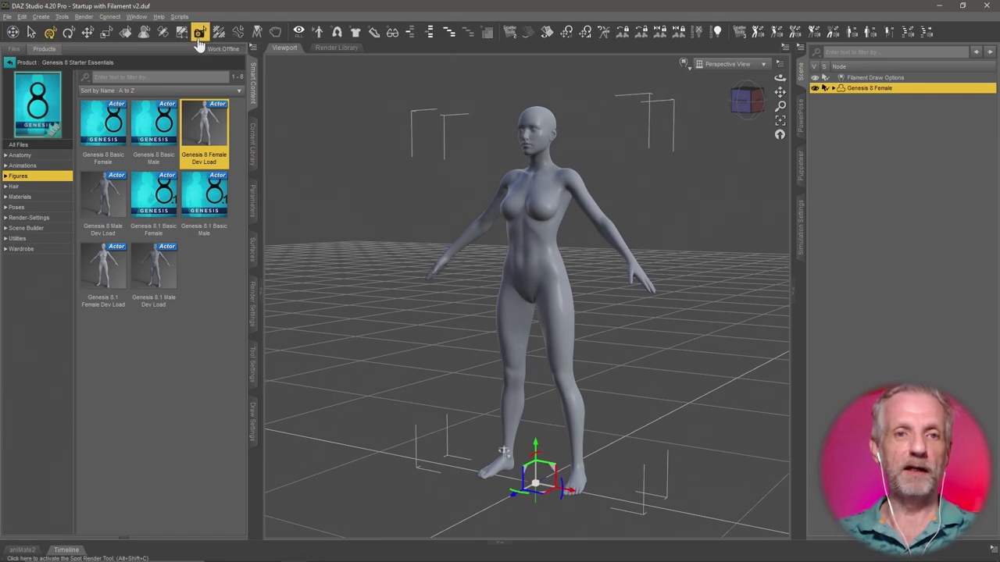
Launch PointerFocus and minimize its control wheel
key("super")
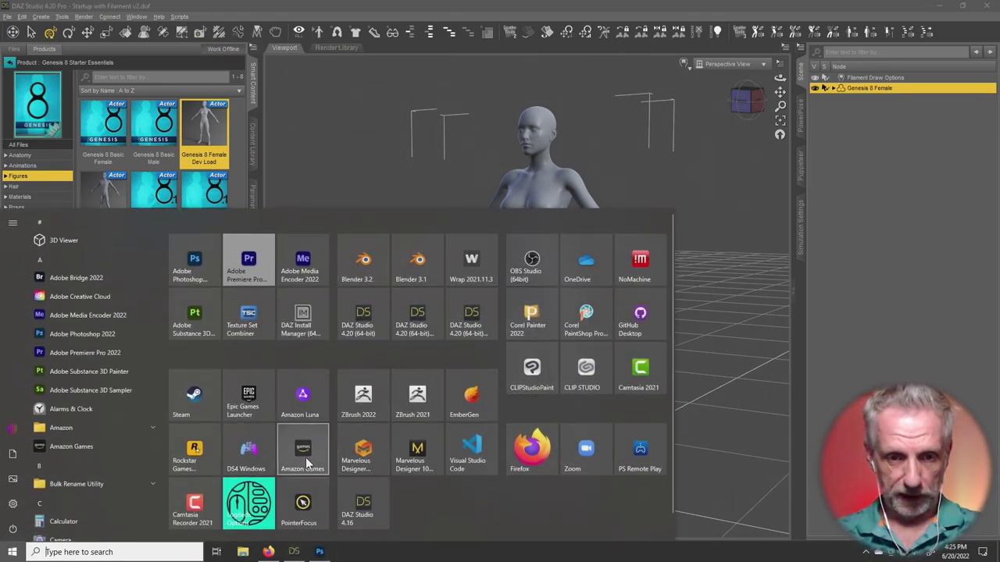
left_click(319, 518)
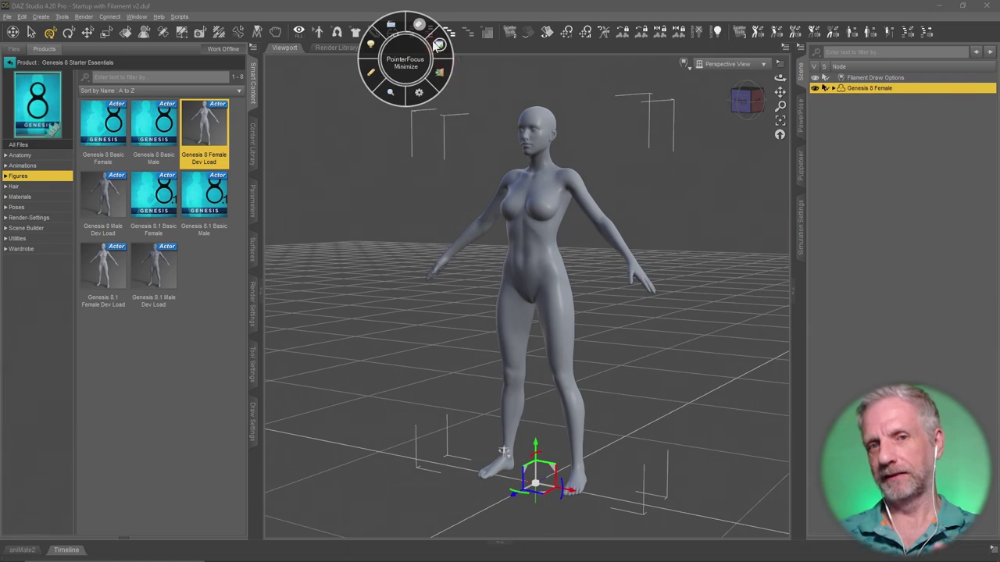
left_click(438, 46)
scroll(631, 265, "up", 6)
left_click_drag(628, 274, 351, 437, "alt")
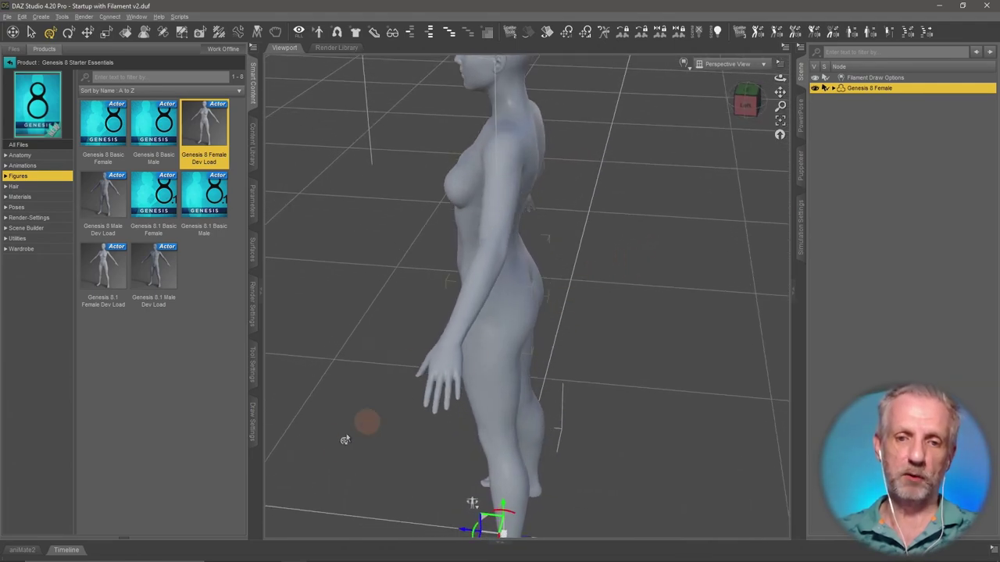
left_click_drag(441, 386, 497, 380, "alt")
scroll(508, 422, "down", 3)
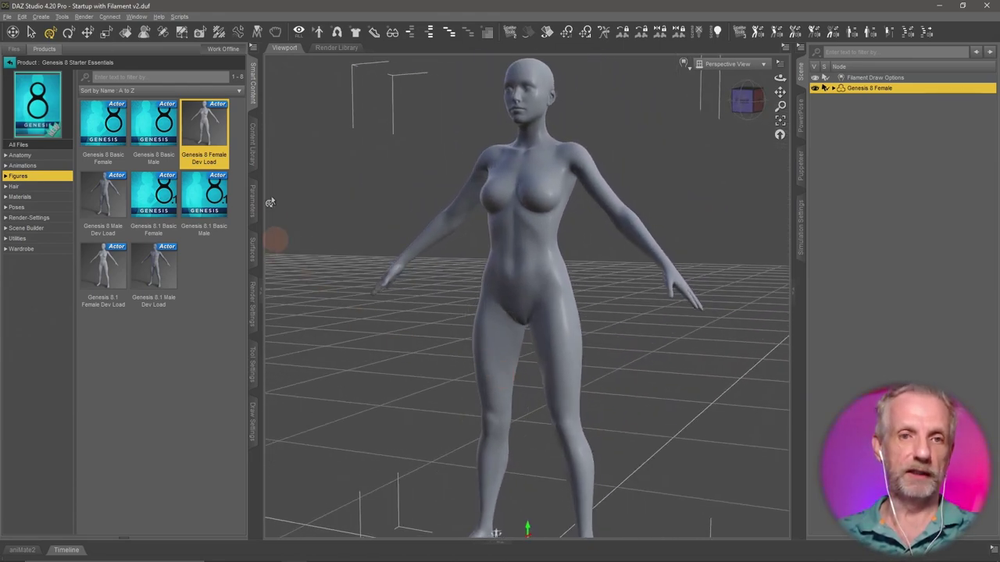
Activate the Geometry Editor for the Genesis 8 Female figure and show its tool settings with a wider group name column
left_click(64, 17)
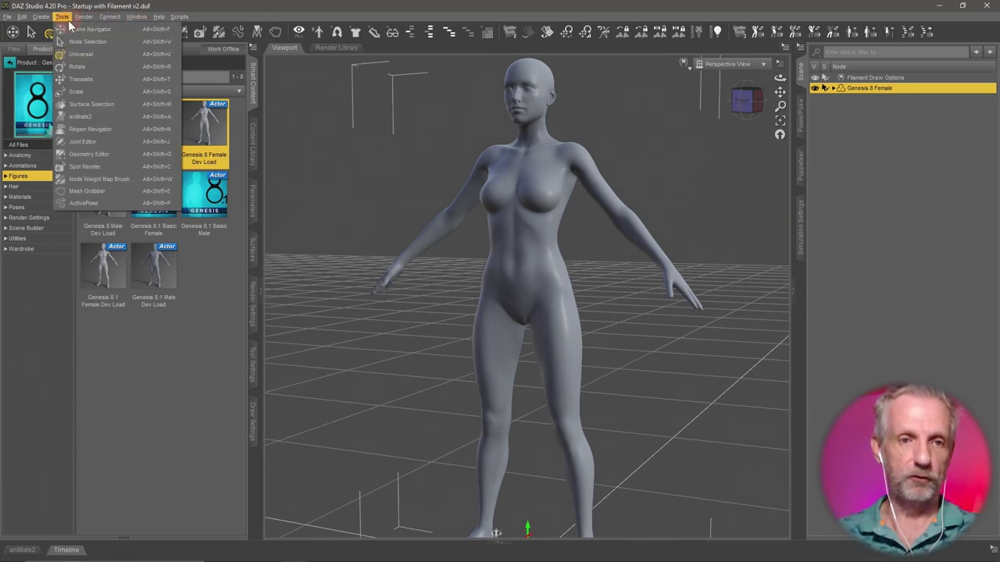
left_click(115, 154)
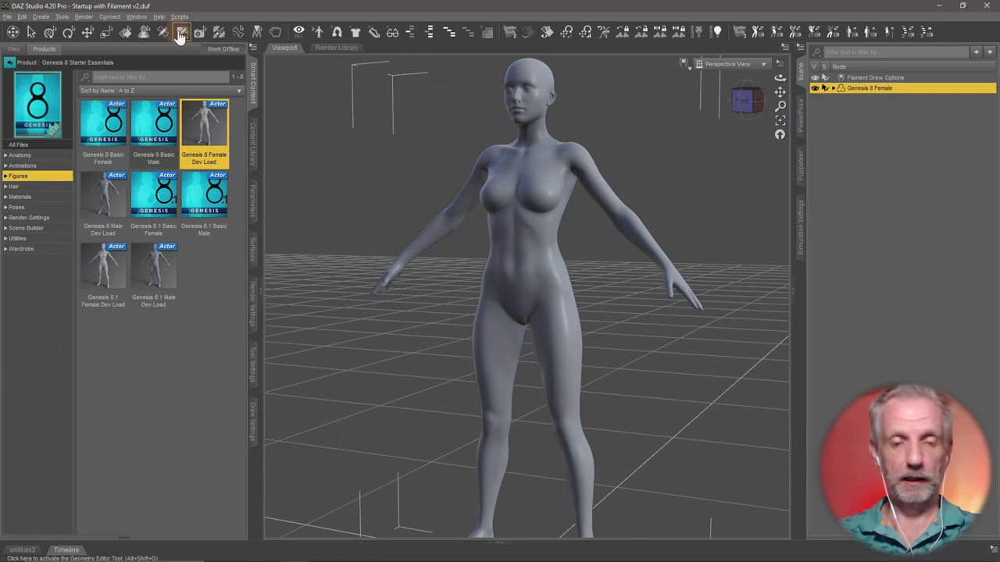
left_click(252, 365)
left_click_drag(55, 146, 127, 146)
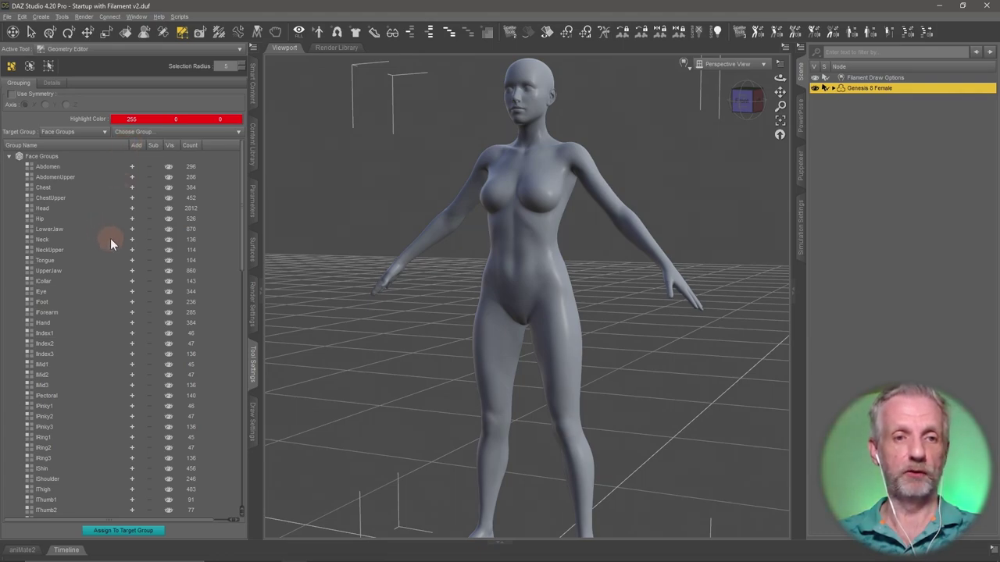
Look through the figure's face groups and surfaces, collapsing both lists to get to the regions
scroll(109, 240, "down", 3)
scroll(109, 241, "up", 3)
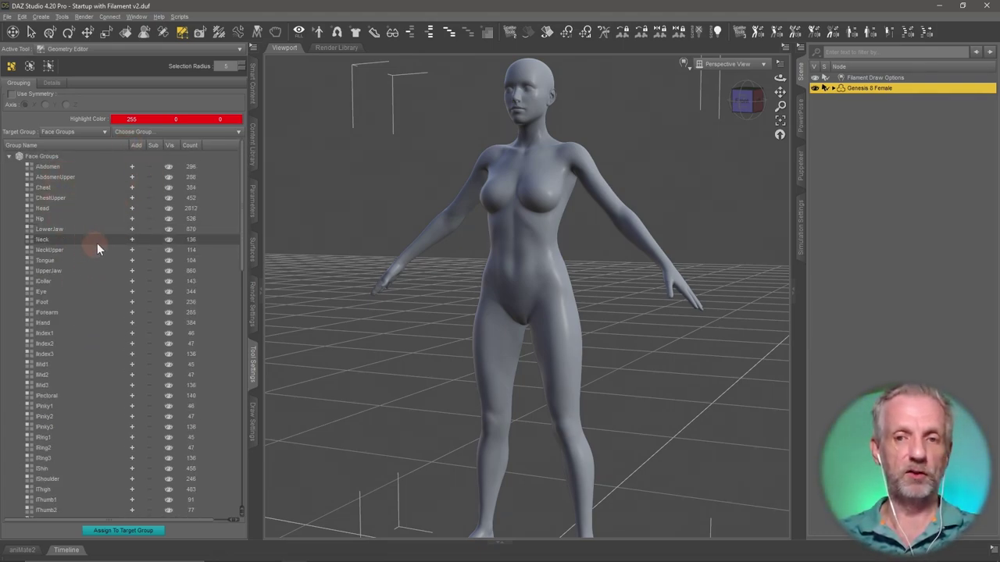
left_click_drag(484, 330, 588, 319, "alt")
left_click(602, 277)
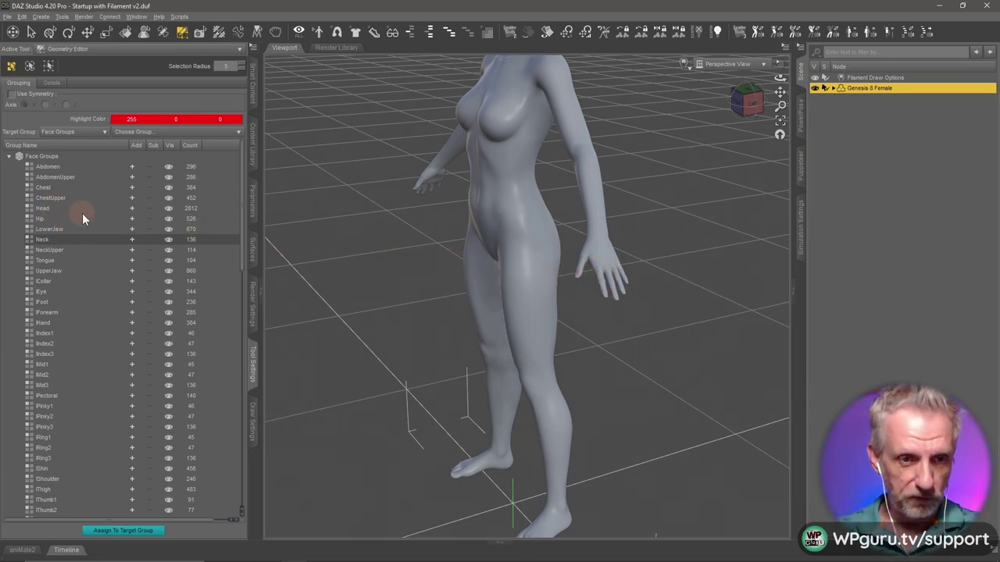
left_click(94, 332)
left_click(9, 156)
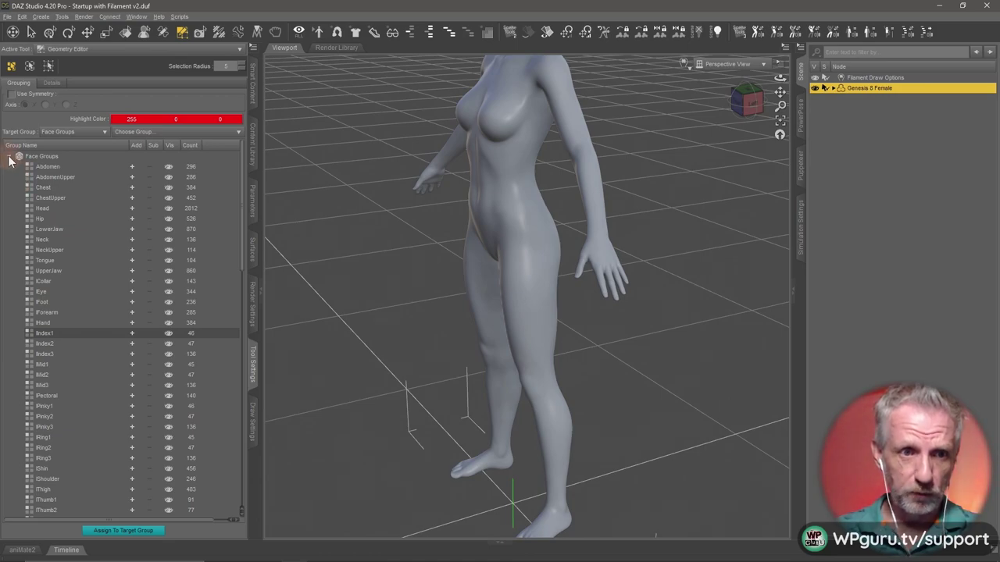
left_click(8, 166)
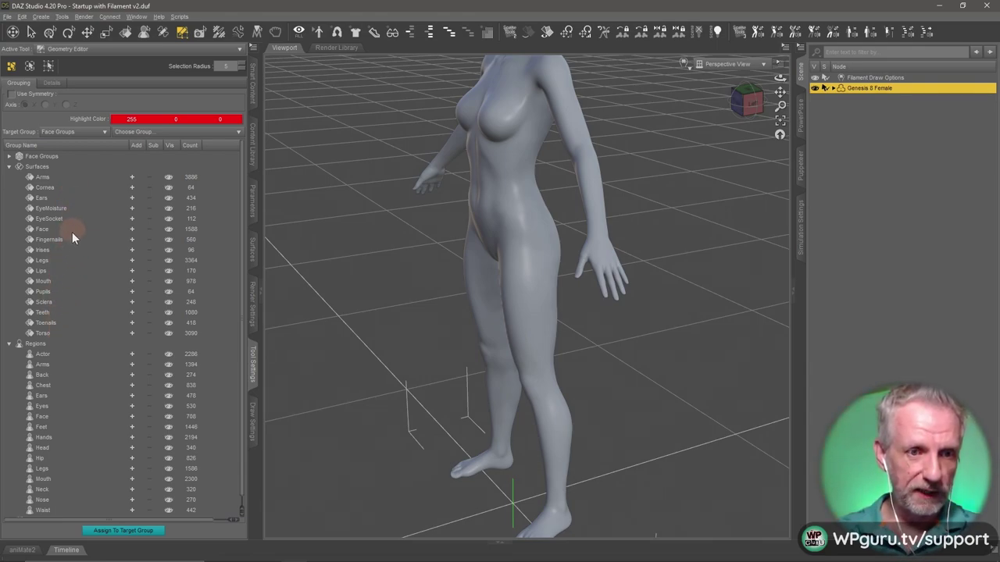
left_click(8, 166)
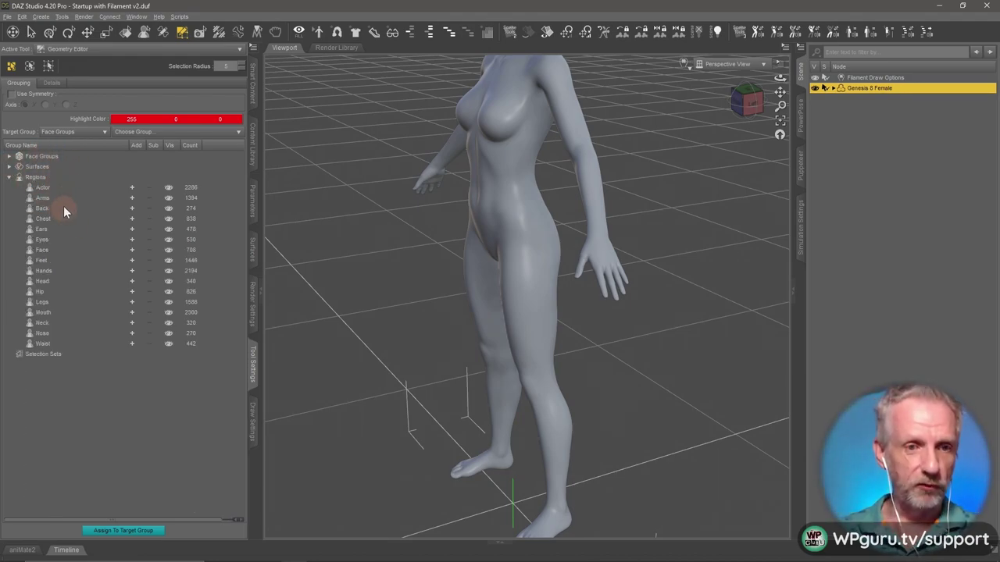
Select the Hands region of the figure and delete its polygons from the base geometry
left_click(48, 269)
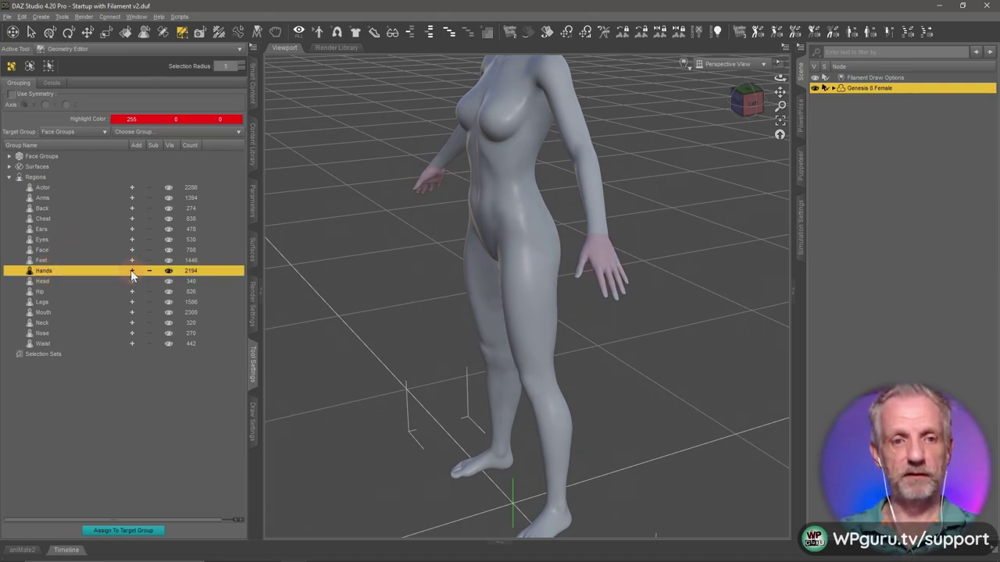
left_click_drag(554, 365, 549, 365, "alt")
scroll(549, 358, "up", 10)
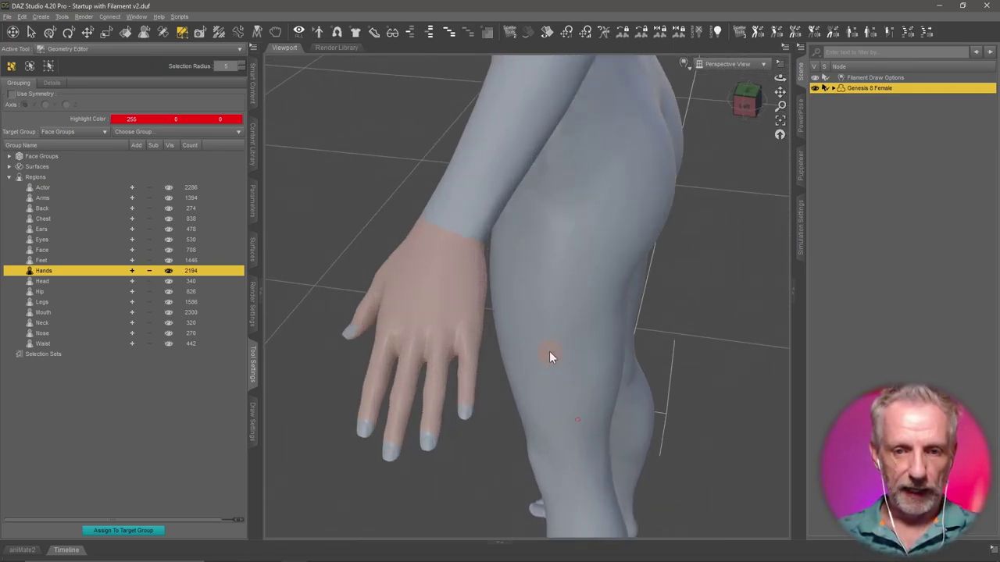
mouse_move(522, 353)
left_mouse_down("alt")
mouse_move(508, 357)
mouse_move(531, 353)
left_mouse_up("alt")
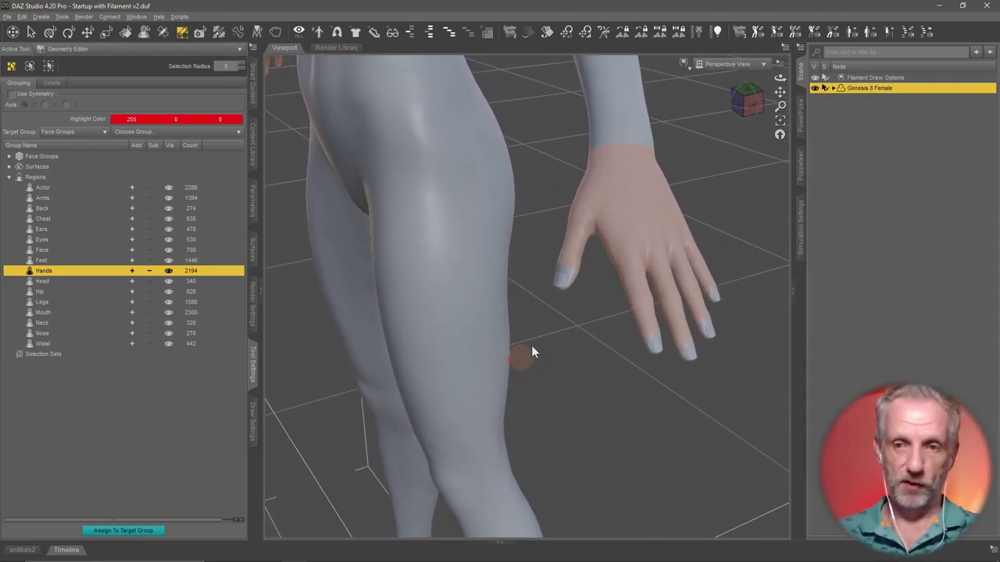
right_click(634, 207)
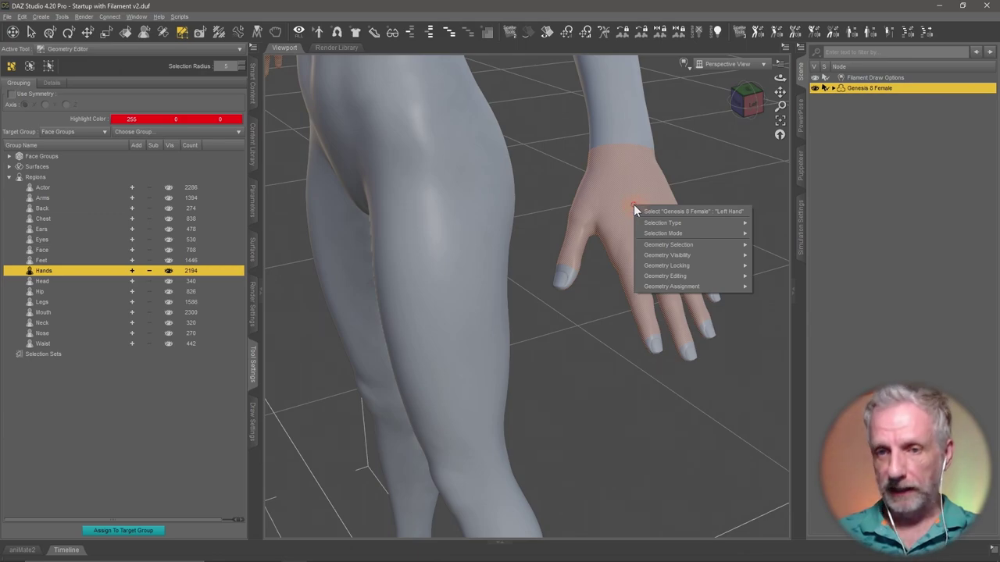
mouse_move(693, 233)
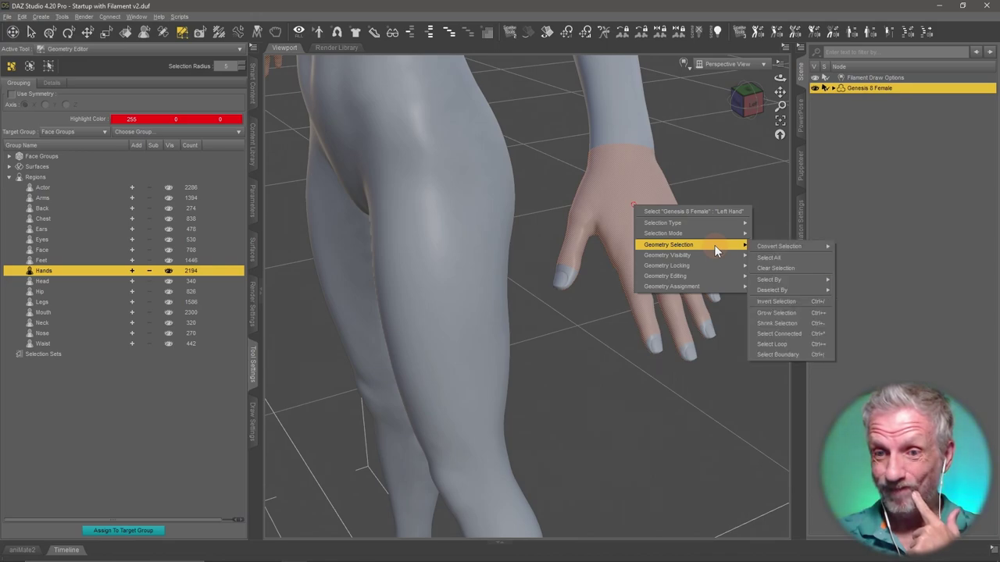
mouse_move(720, 274)
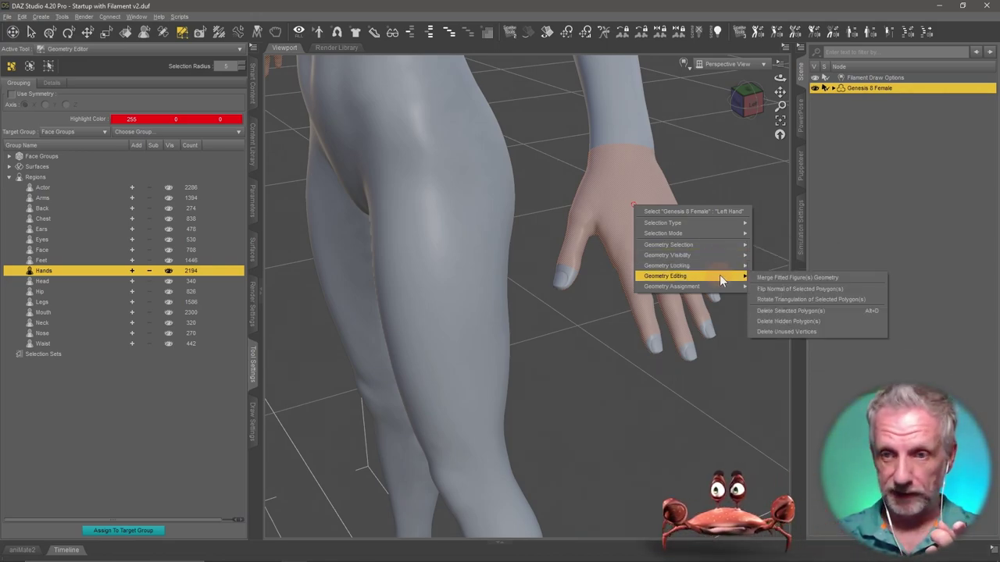
left_click(823, 310)
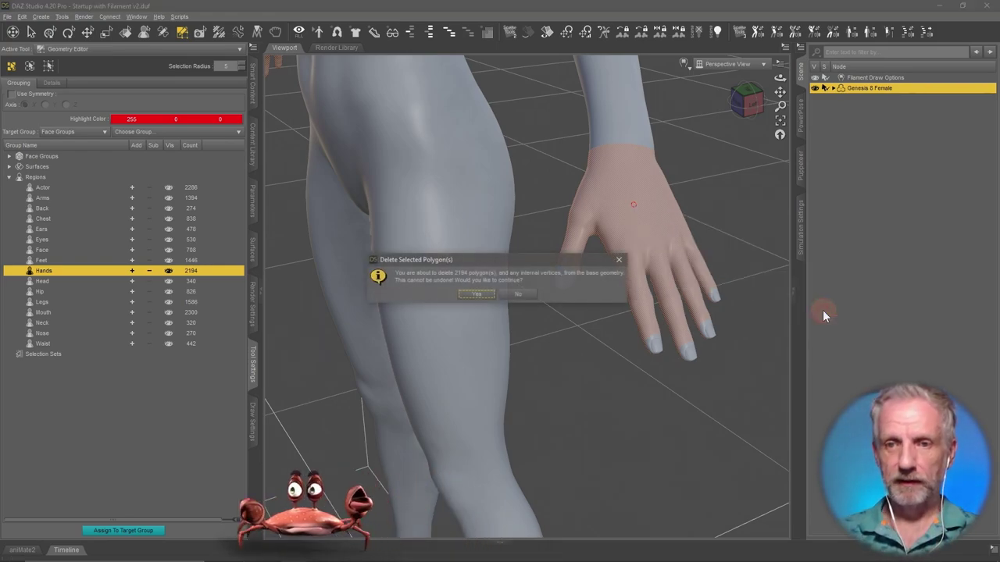
left_click(490, 294)
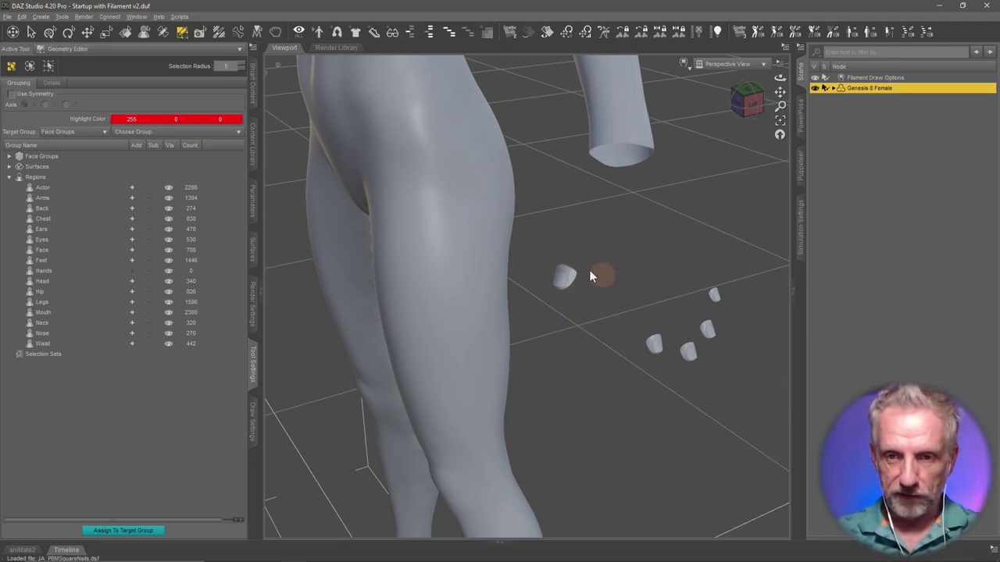
Switch the Geometry Editor's selection mode to Marquee Selection
left_click_drag(605, 325, 613, 330, "alt")
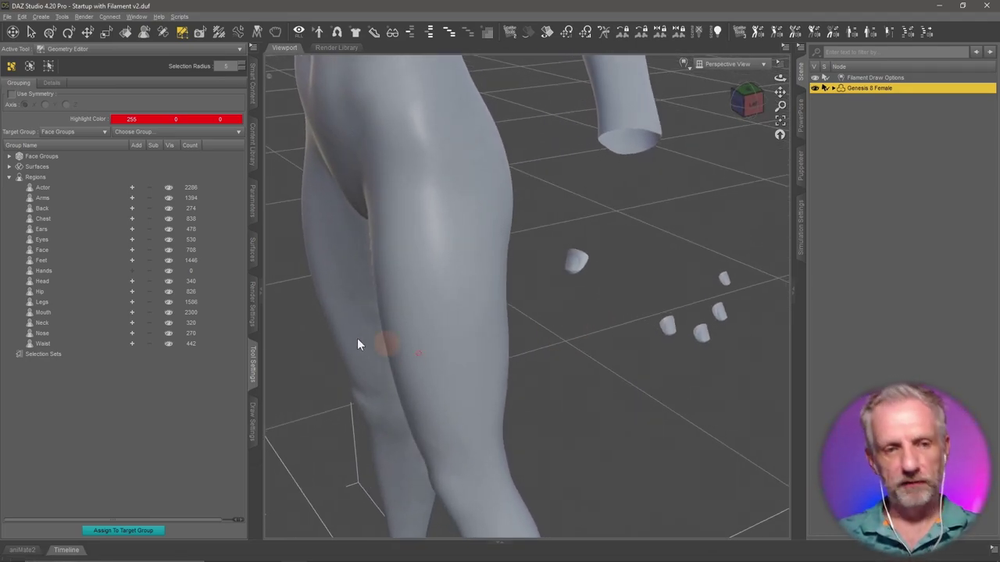
right_click(557, 246)
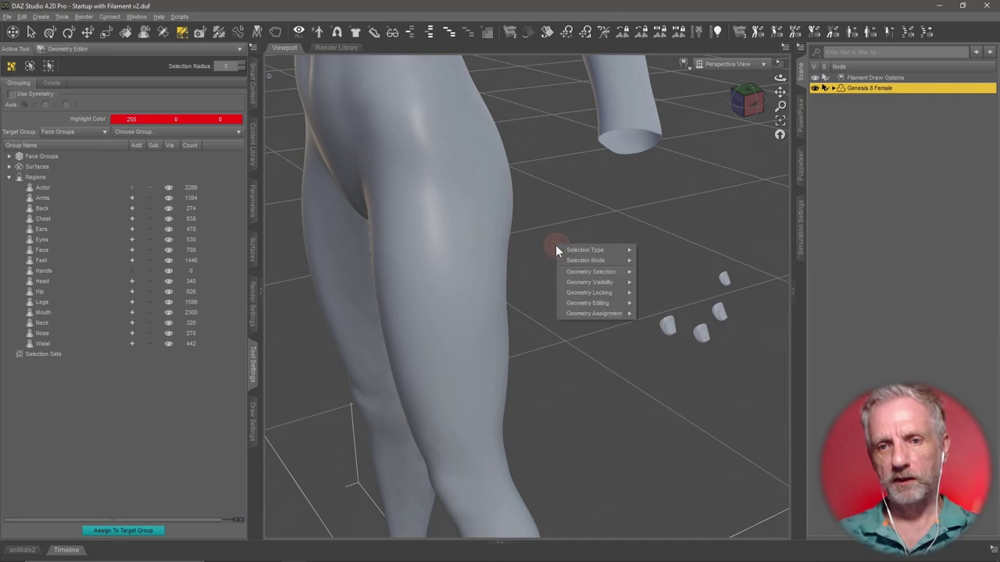
mouse_move(614, 262)
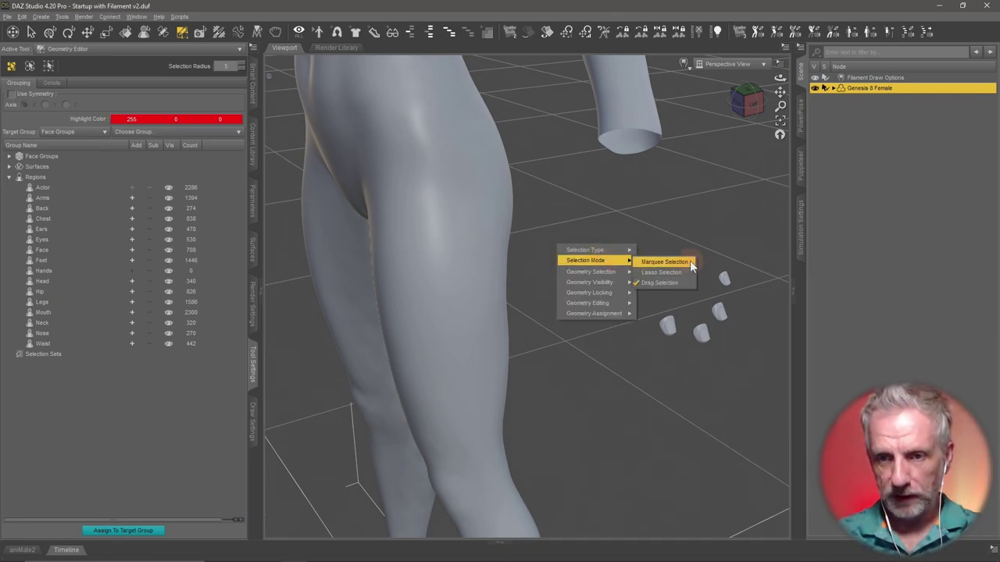
left_click(666, 262)
Marquee-select the leftover fingernails of the figure's left hand and delete their polygons from the base geometry
left_click_drag(614, 290, 618, 293)
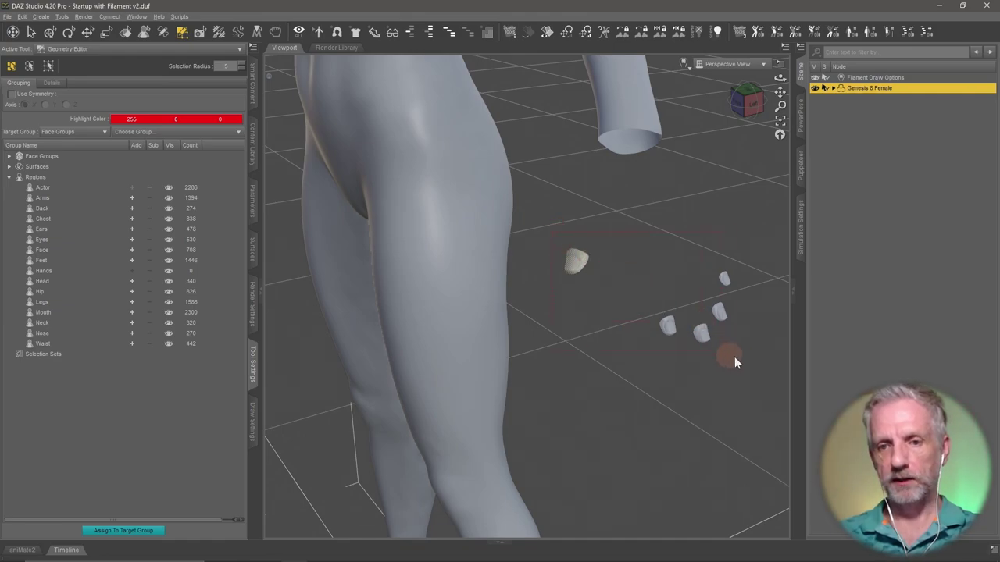
mouse_move(750, 365)
left_mouse_down("alt")
mouse_move(726, 335)
mouse_move(692, 328)
mouse_move(697, 336)
left_mouse_up("alt")
right_click(477, 264)
mouse_move(547, 313)
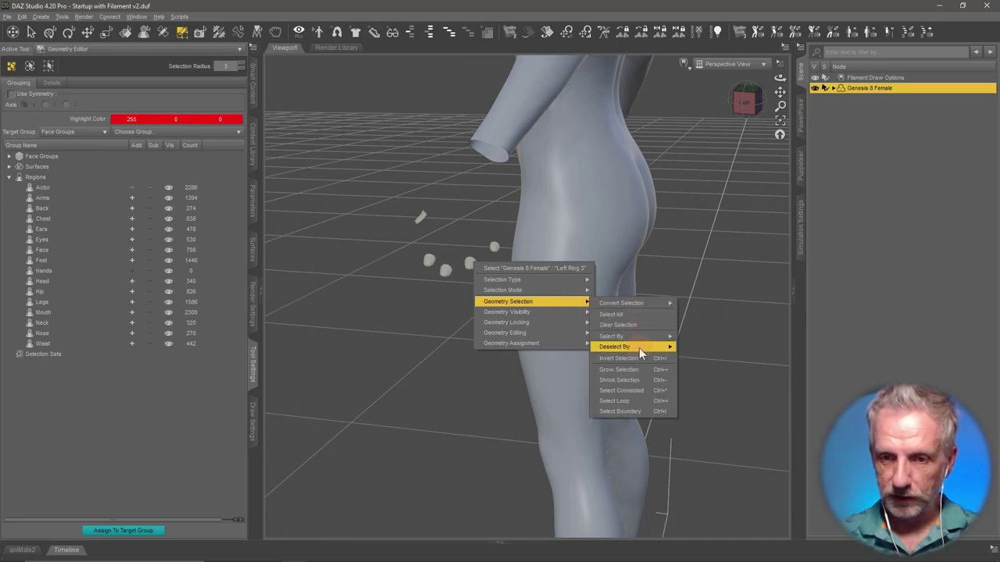
mouse_move(550, 333)
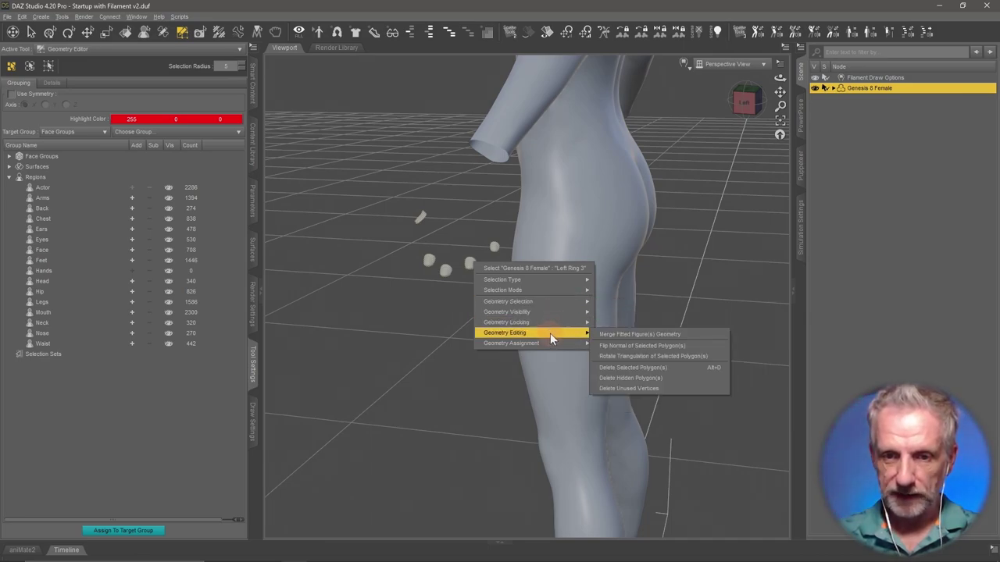
left_click(679, 371)
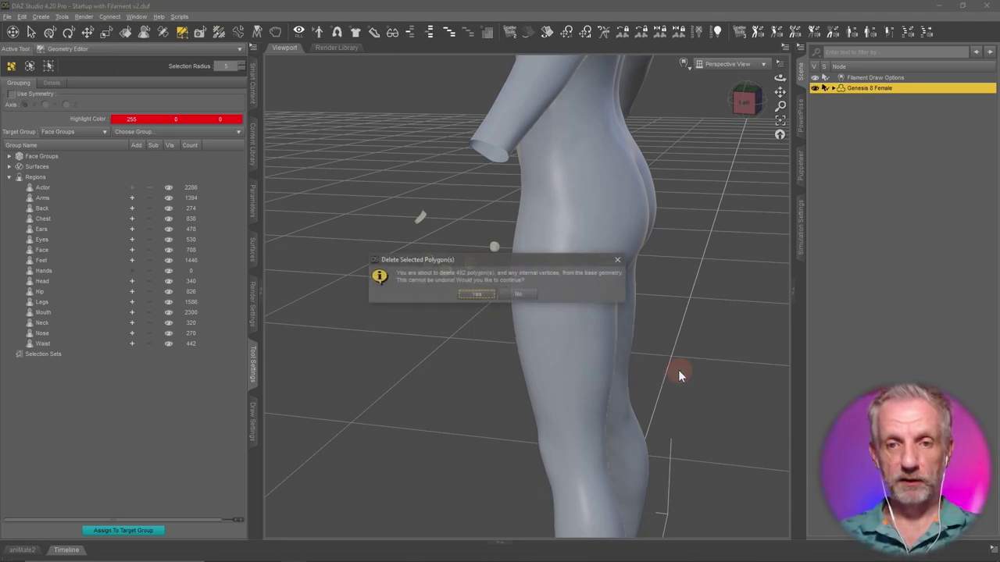
left_click(478, 295)
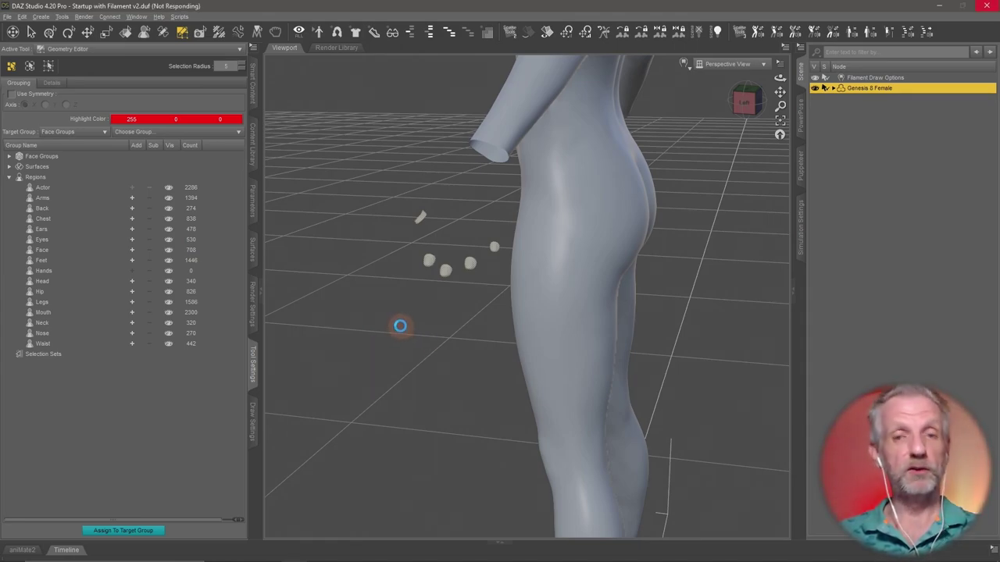
Marquee-select the floating fingernails of the figure's right hand and delete their polygons from the base geometry
left_click_drag(403, 325, 445, 291)
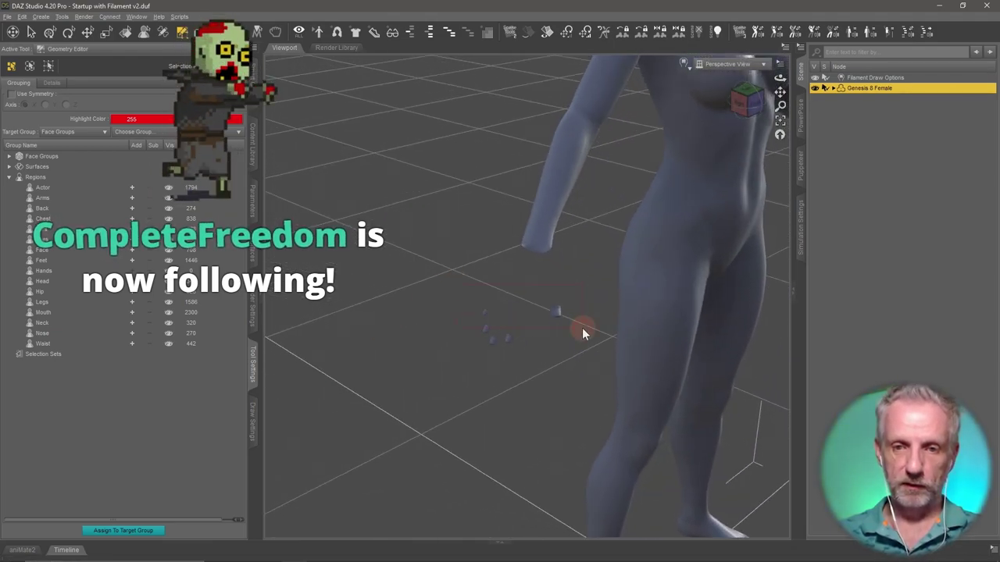
left_click(507, 345)
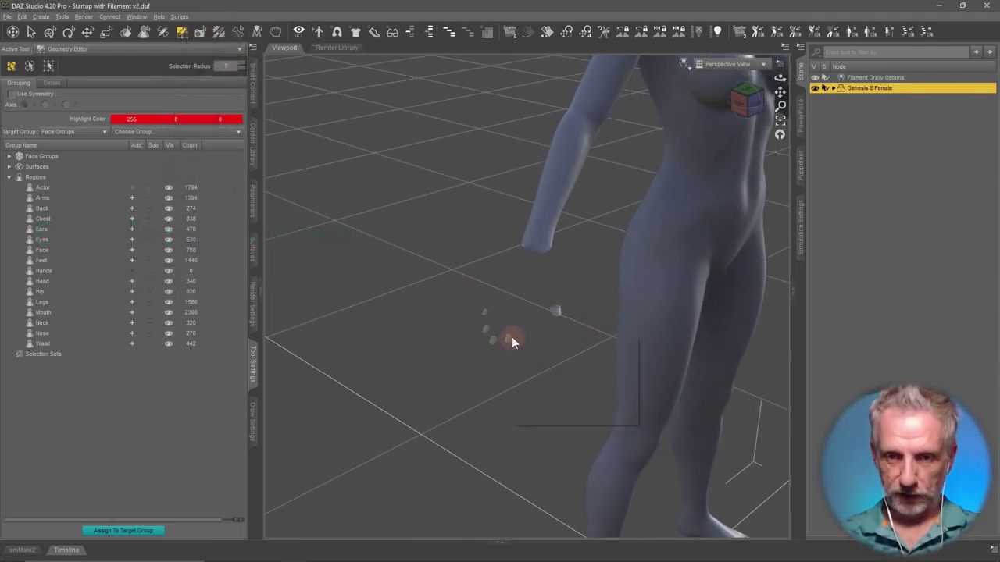
right_click(512, 337)
mouse_move(576, 380)
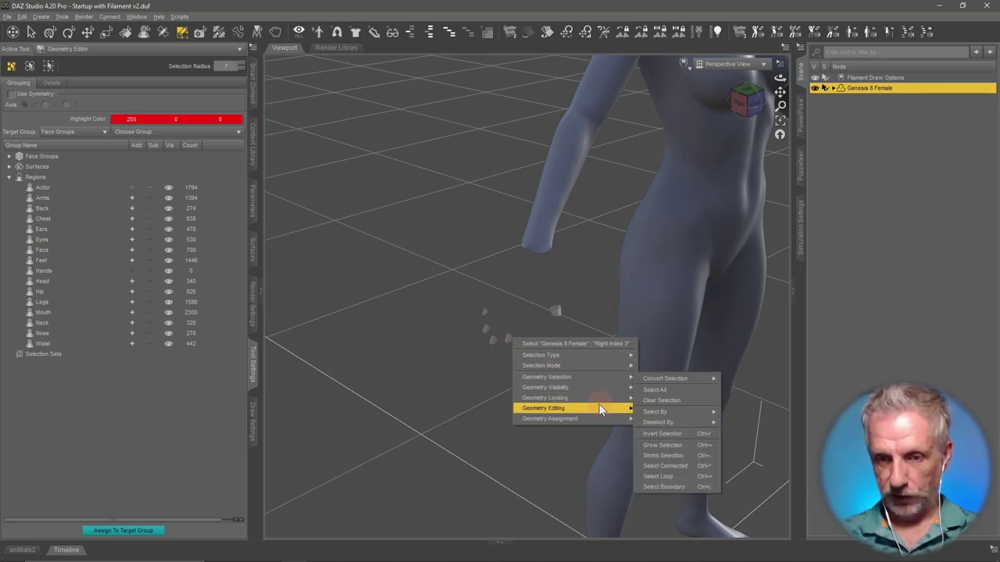
mouse_move(599, 406)
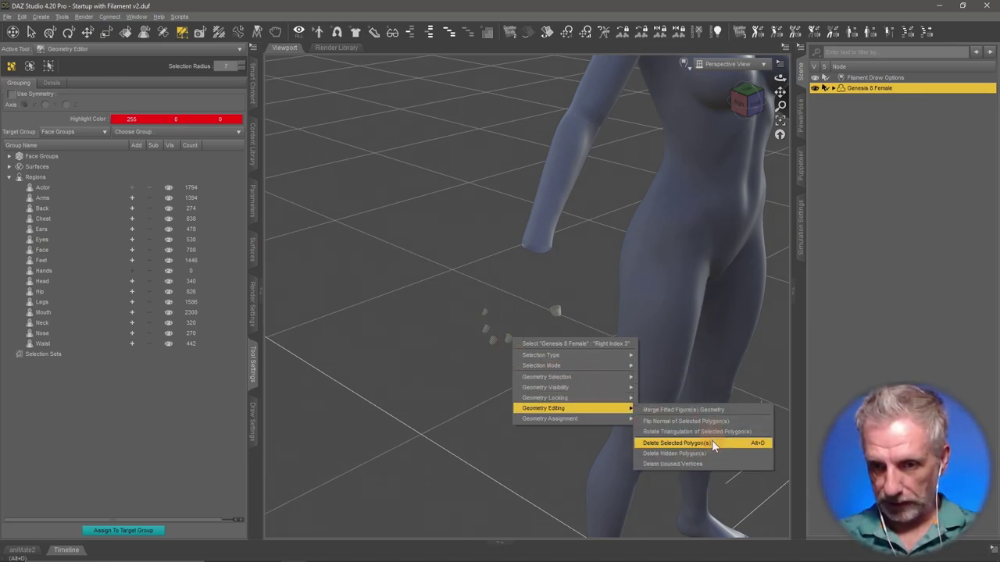
left_click(710, 443)
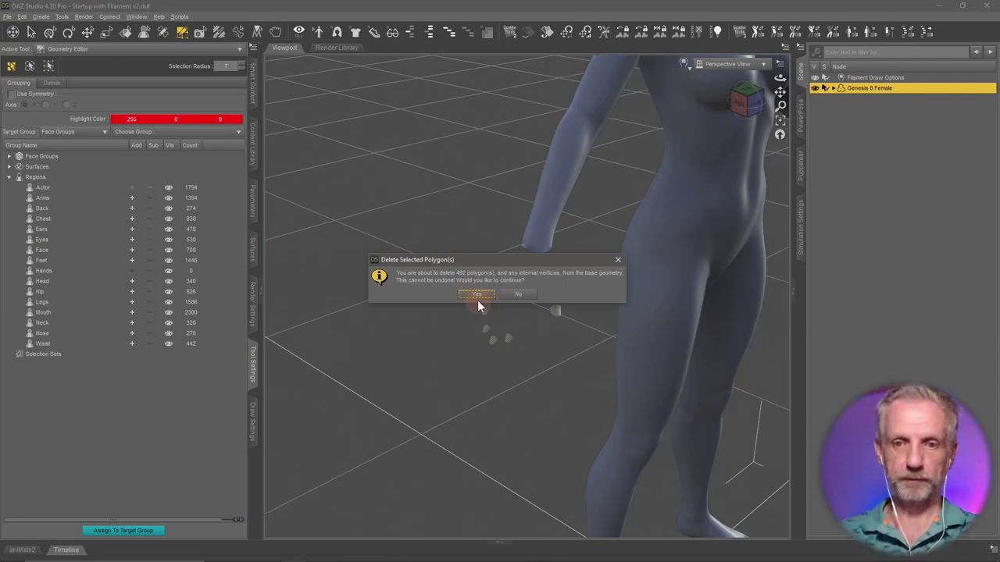
left_click(476, 295)
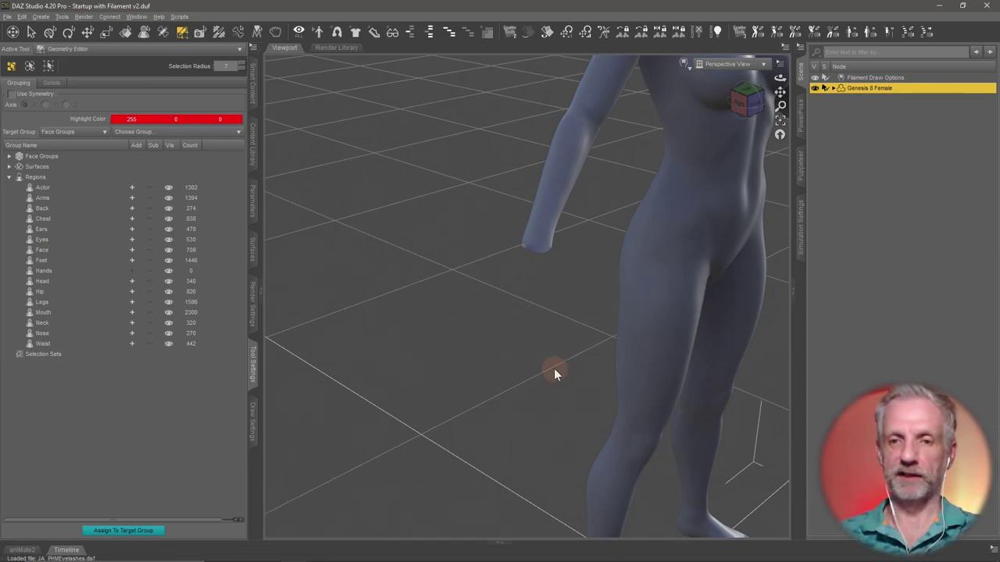
Frame the whole handless figure and look at the Wavefront Object export dialog without exporting anything
key("ctrl+f")
mouse_move(606, 348)
left_mouse_down("alt")
mouse_move(598, 346)
mouse_move(597, 373)
mouse_move(596, 351)
left_mouse_up("alt")
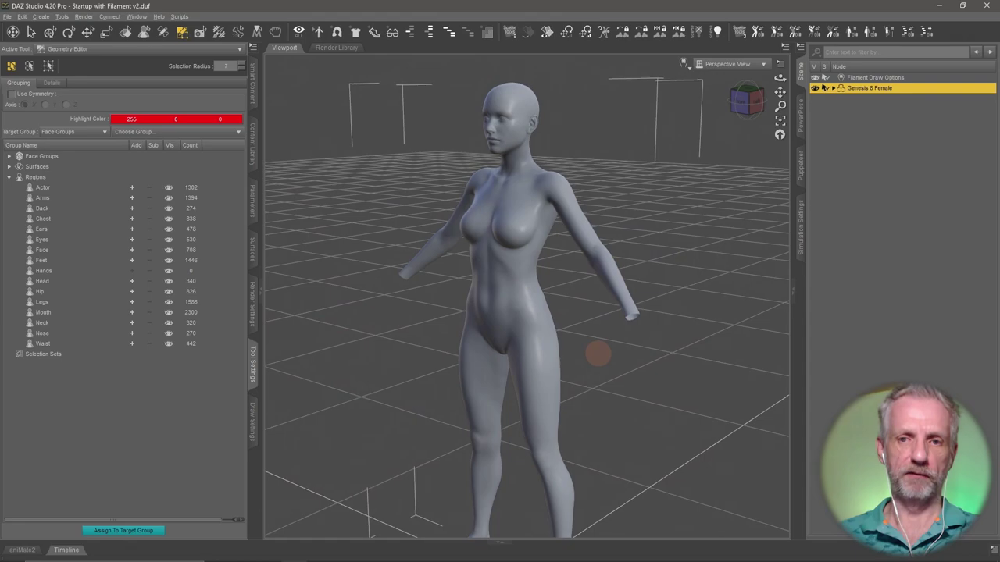
left_click(9, 17)
left_click(40, 137)
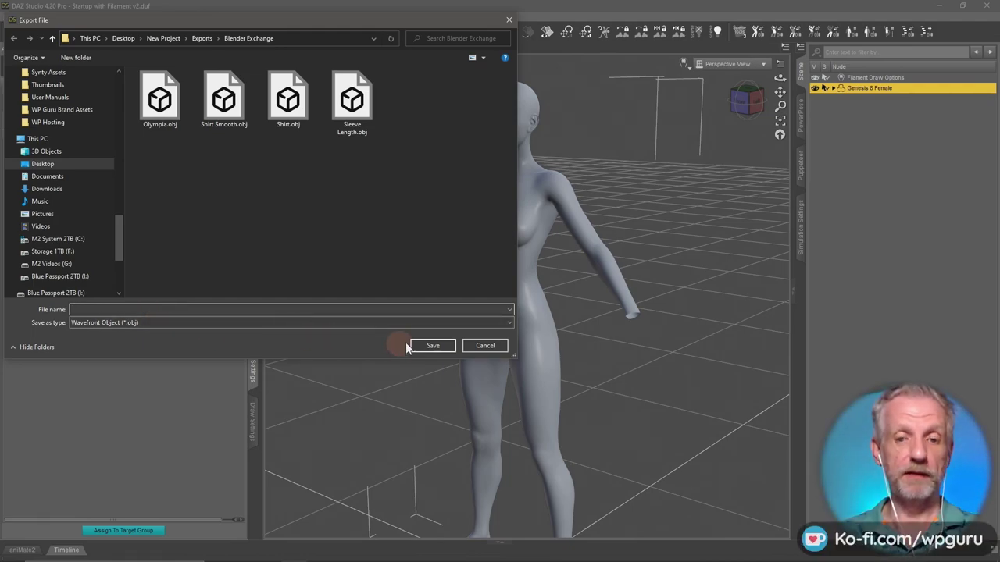
left_click(486, 345)
left_click_drag(435, 422, 445, 378, "alt")
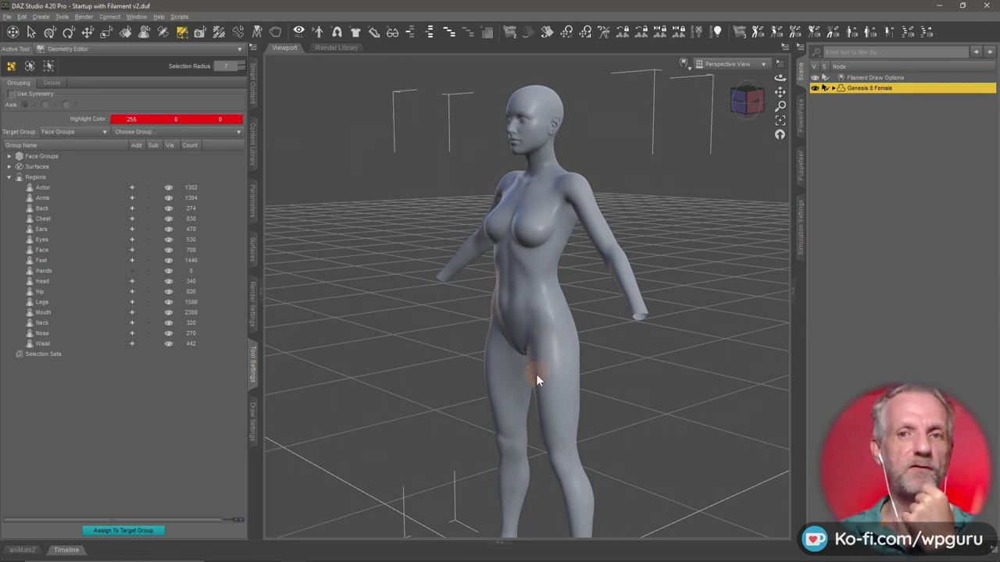
Delete the Genesis 8 Female figure and open the recent scene Masterclass v4.duf without saving the current scene
key("Delete")
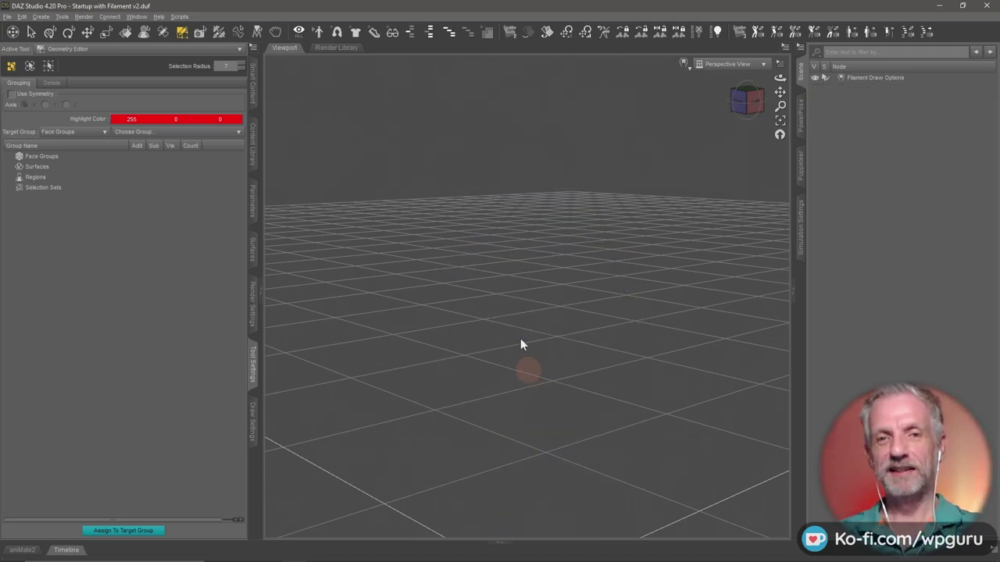
left_click(254, 84)
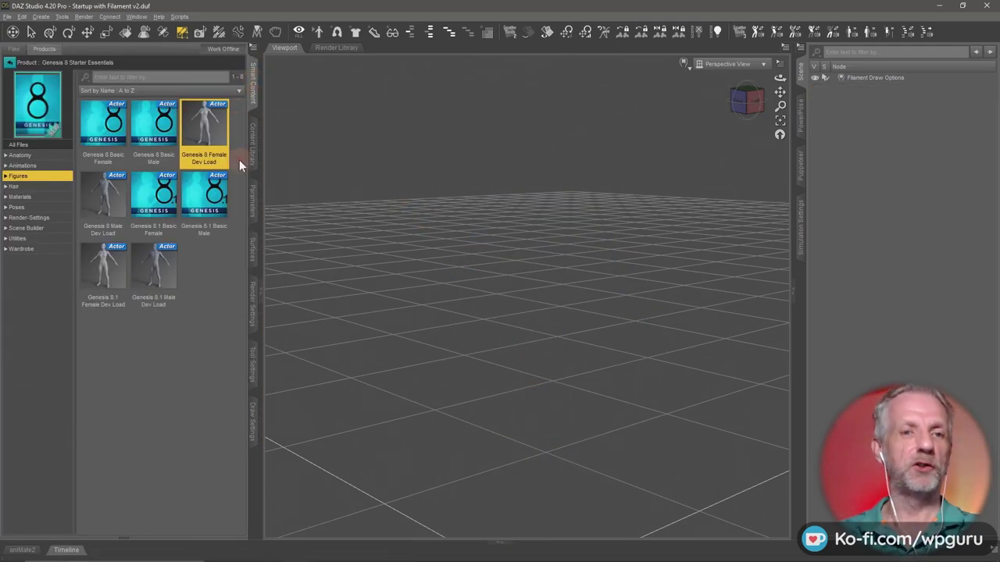
left_click(11, 70)
left_click(7, 17)
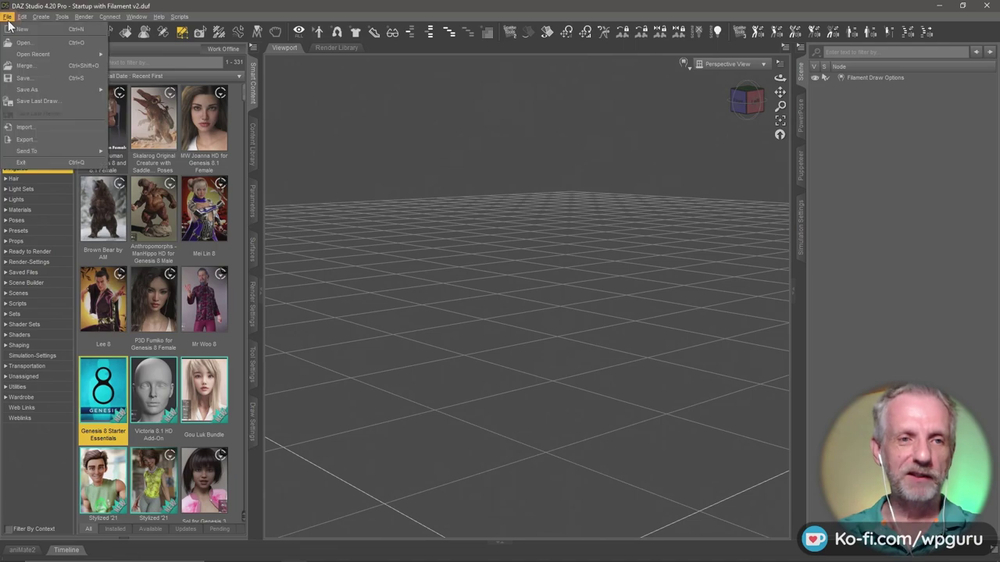
mouse_move(64, 53)
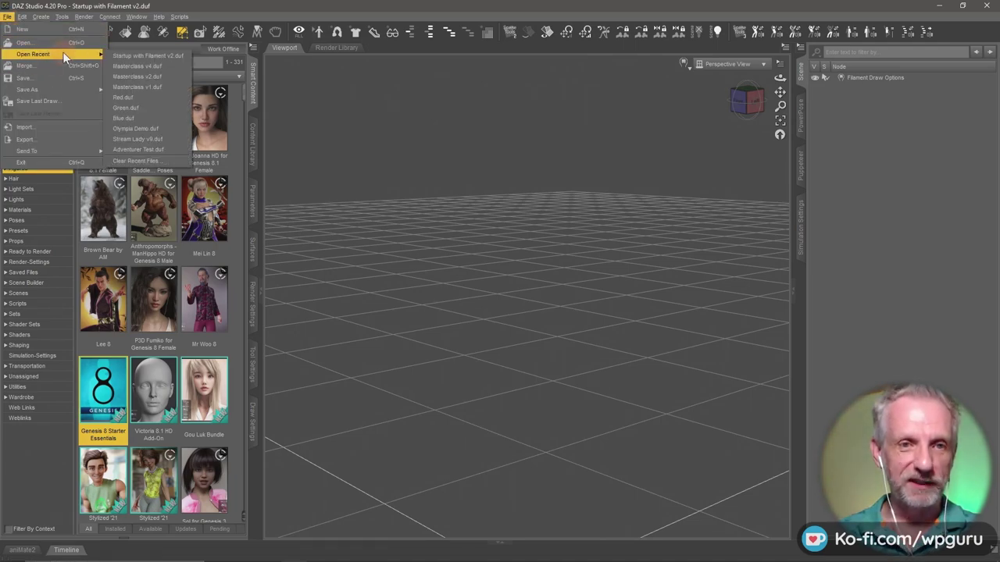
left_click(169, 65)
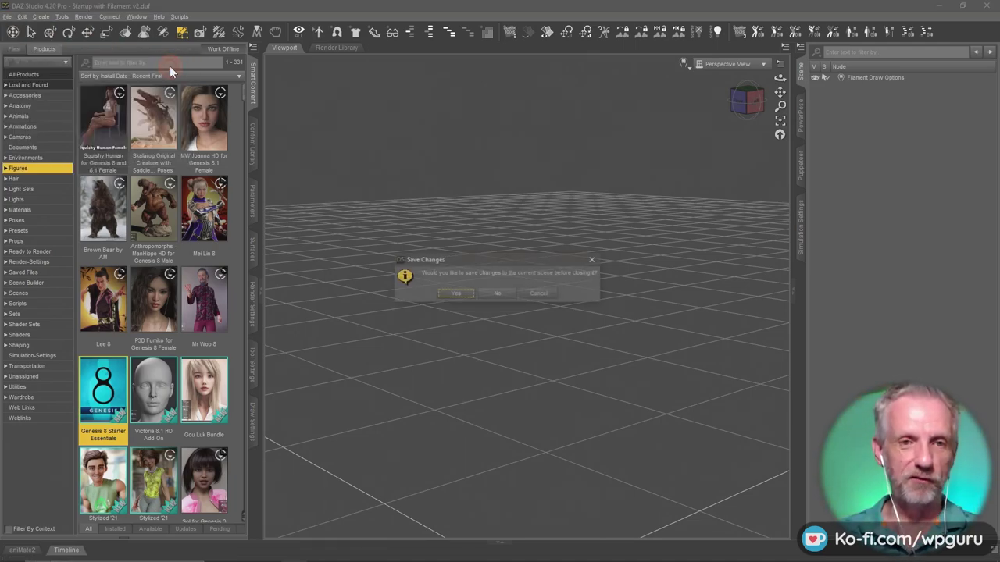
left_click(511, 295)
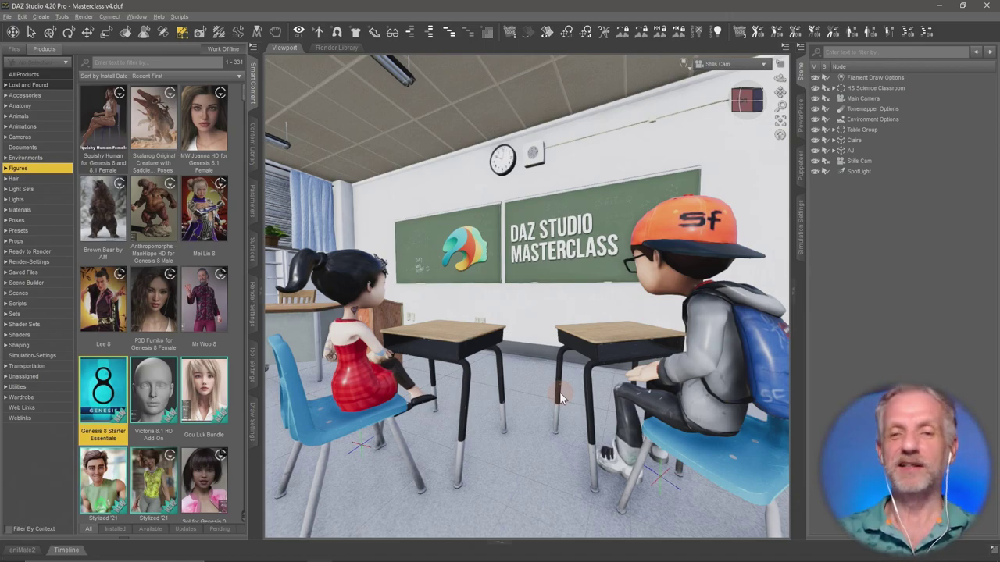
Look around the classroom scene in Perspective View and return the viewport to the Stills Cam
key("XF86AudioLowerVolume")
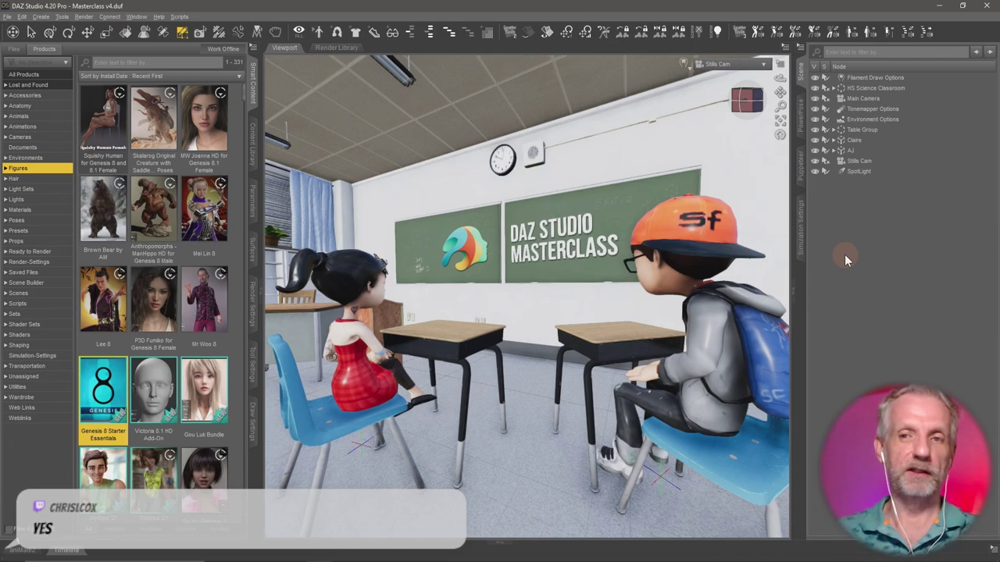
left_click(747, 71)
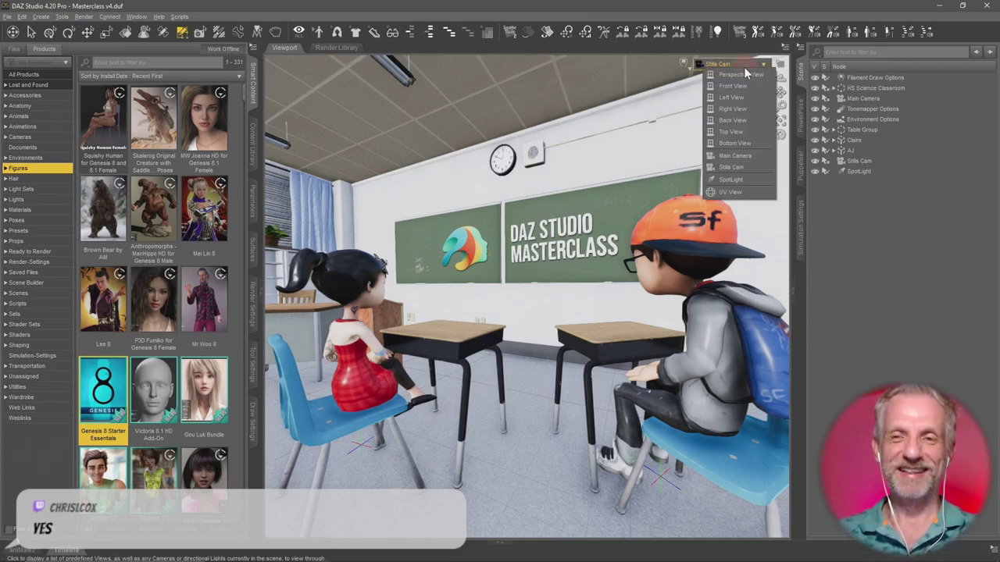
left_click(748, 76)
left_click_drag(482, 244, 711, 155)
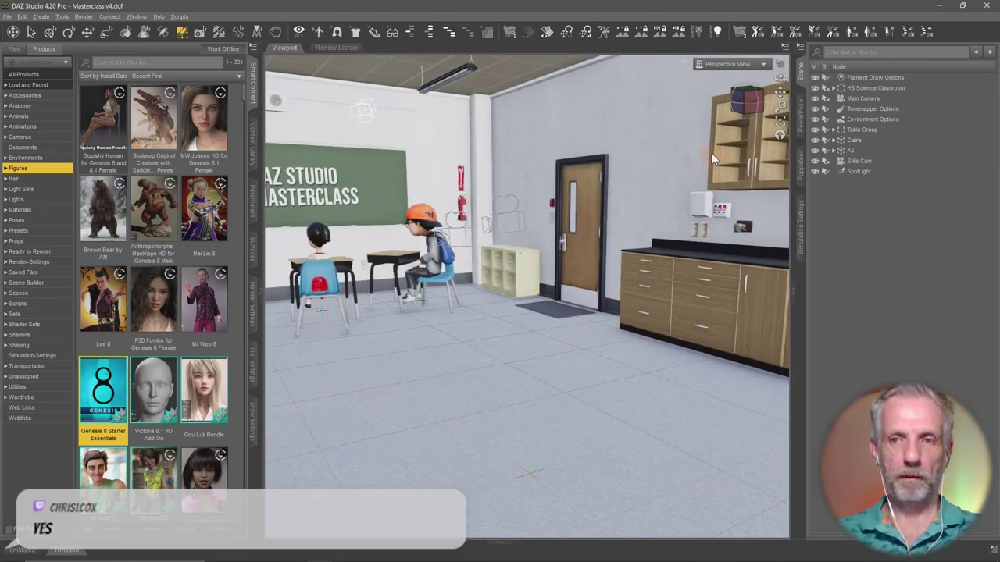
left_click(736, 65)
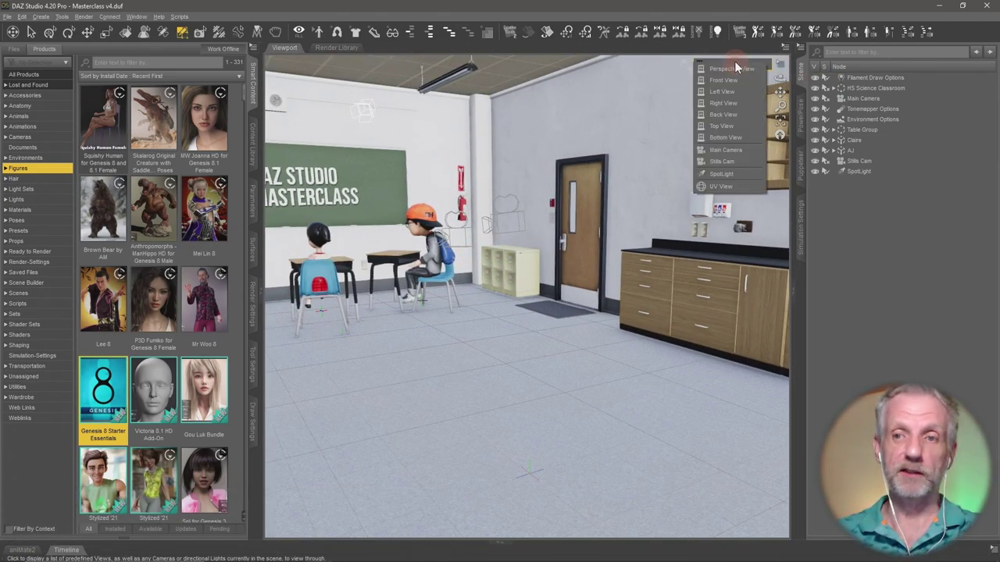
left_click(747, 162)
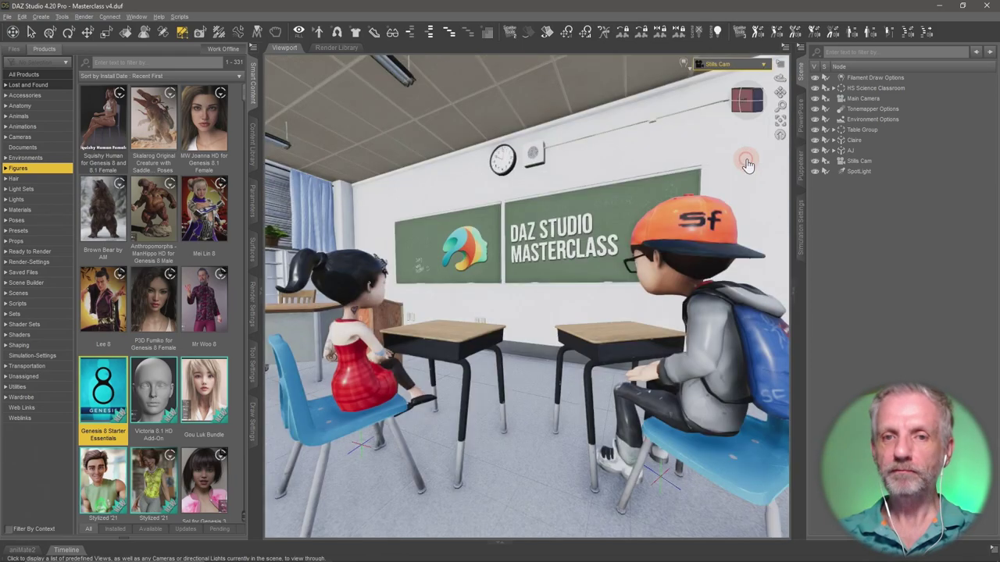
Split the viewport into a Top and Bottom layout, activate the Universal Tool and enlarge the lower viewport
left_click(137, 16)
mouse_move(203, 39)
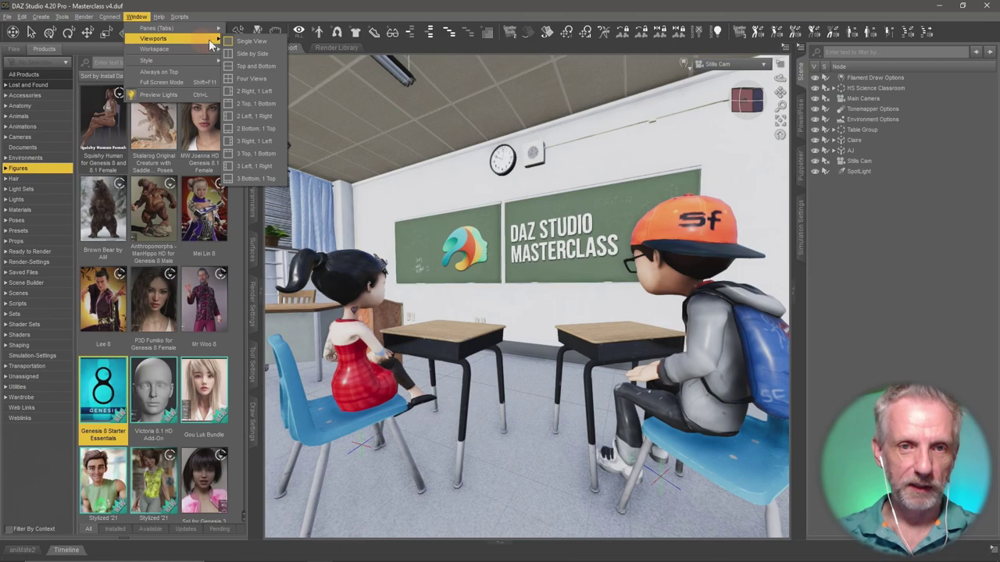
left_click(255, 68)
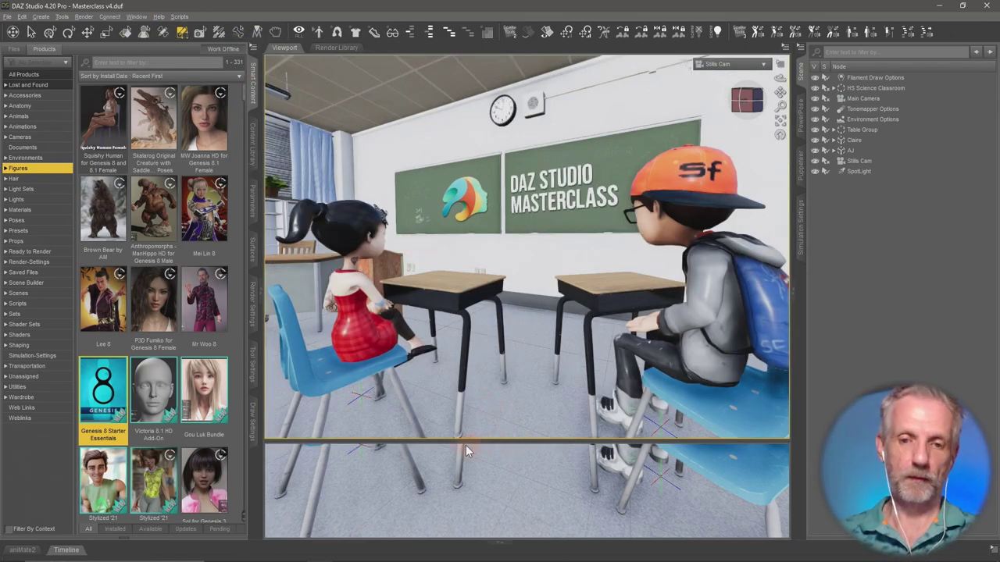
left_click(50, 31)
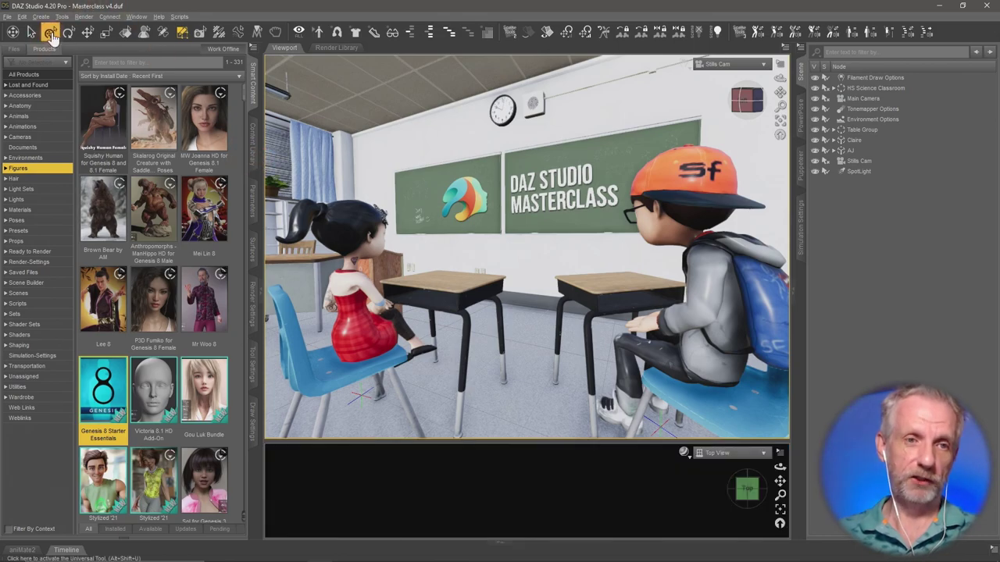
left_click_drag(458, 443, 465, 181)
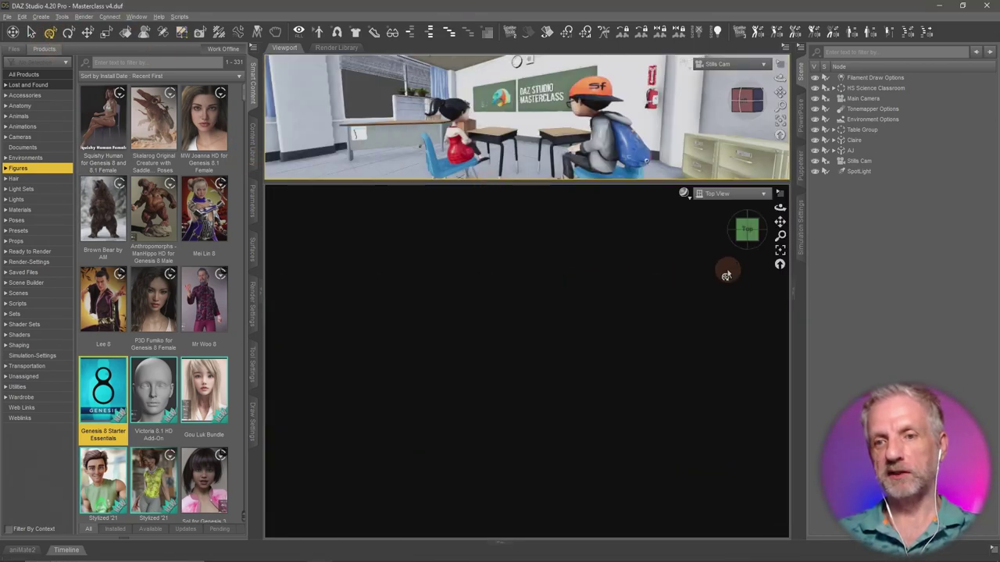
Set the lower viewport to Perspective View with the Filament (PBR) draw style and orbit it to face the chalkboards
left_click(711, 193)
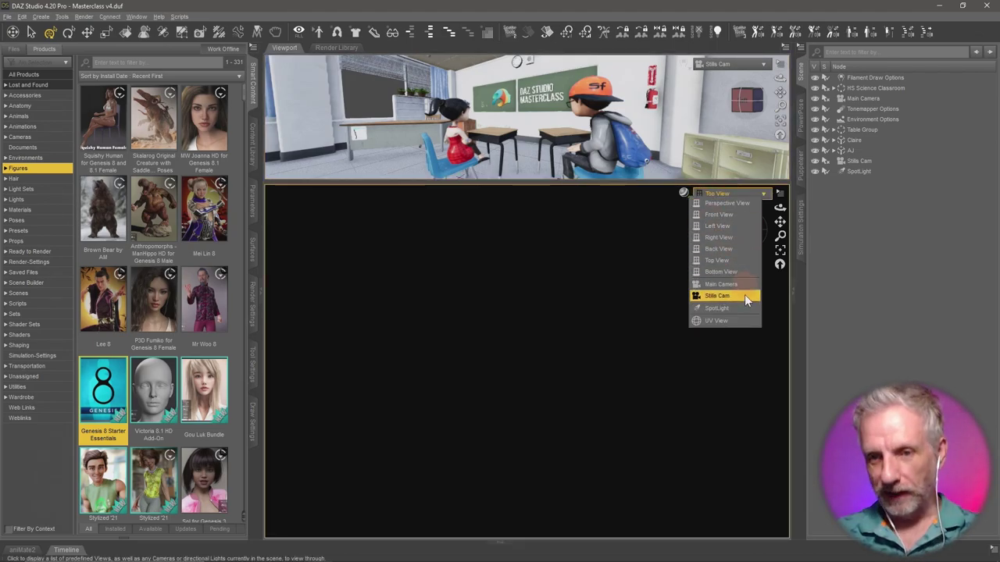
left_click(738, 195)
left_click(685, 194)
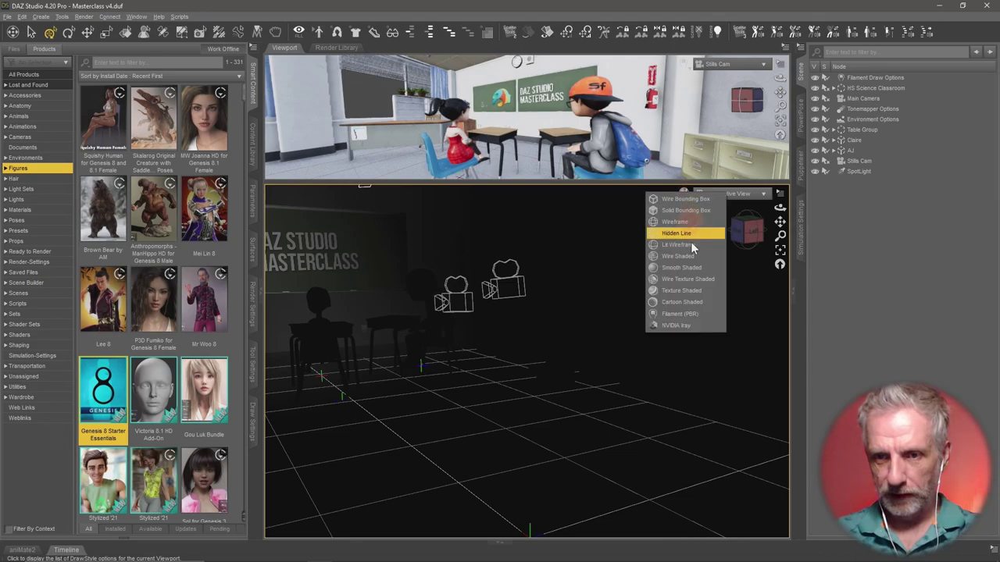
left_click(690, 315)
left_click_drag(531, 339, 586, 351)
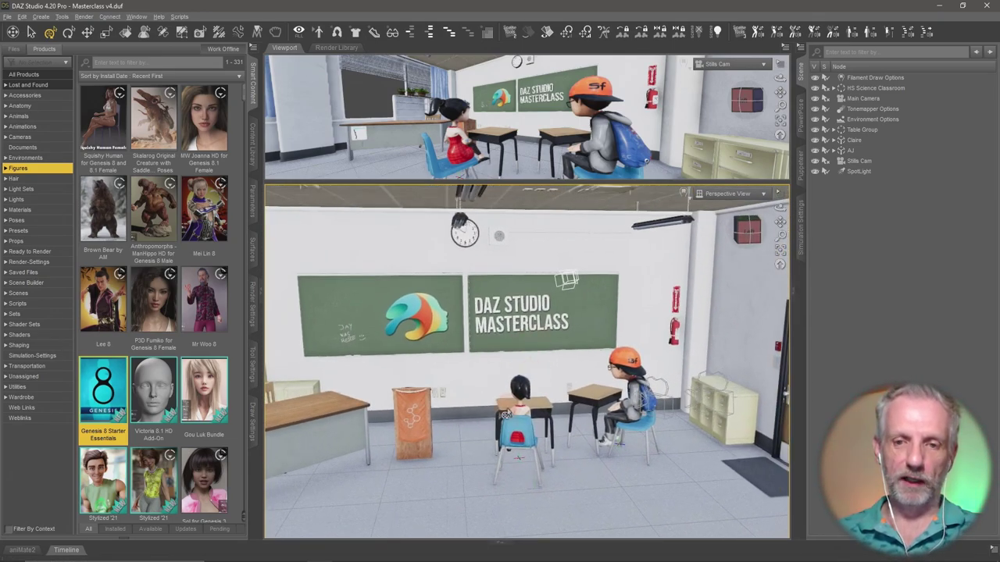
Set the Environment Intensity Scale of the Filament Draw Options to 1500
left_click(519, 395)
left_click_drag(520, 395, 578, 434)
left_click_drag(561, 384, 538, 407)
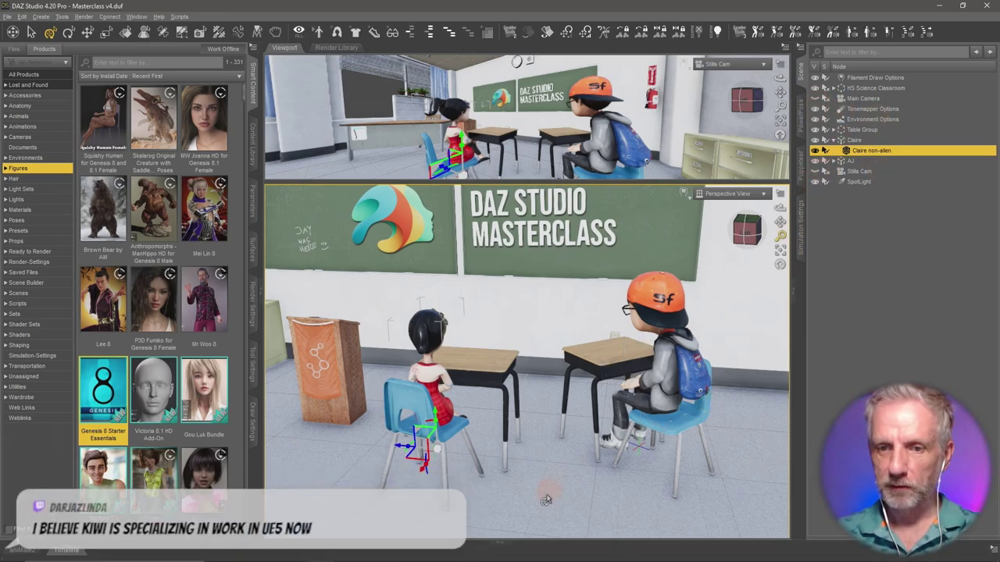
left_click_drag(555, 408, 555, 413)
left_click(882, 78)
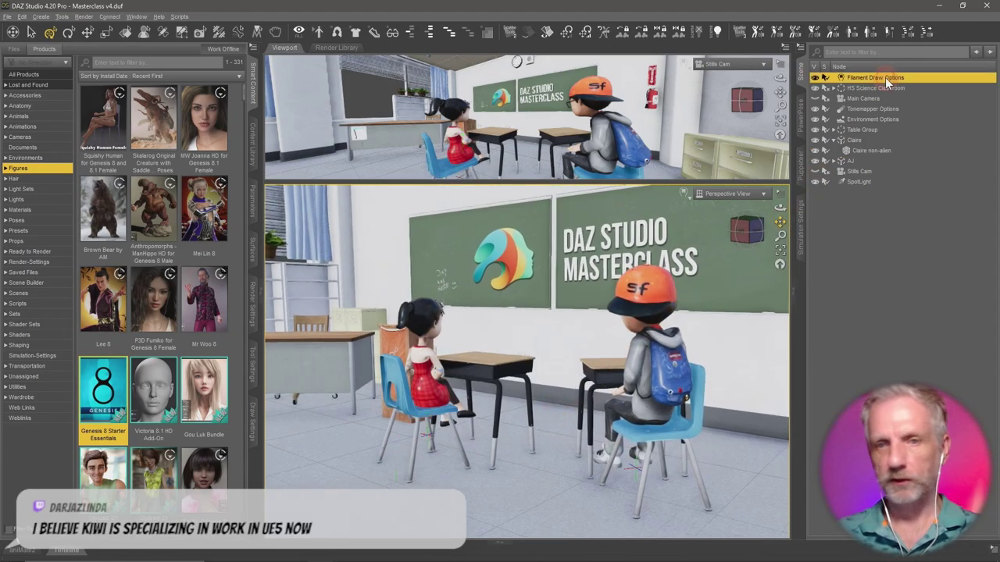
left_click(255, 217)
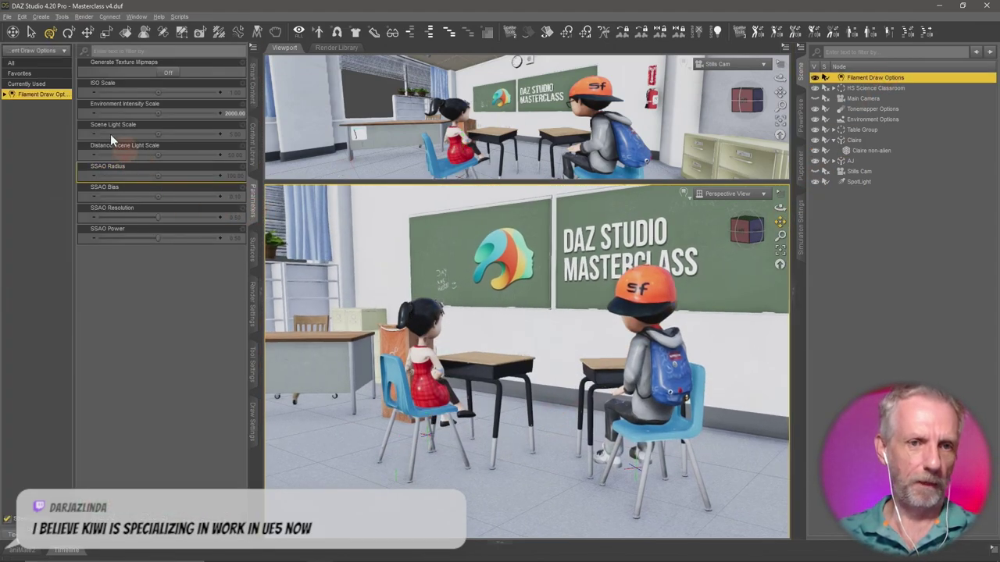
left_click(235, 113)
type("150")
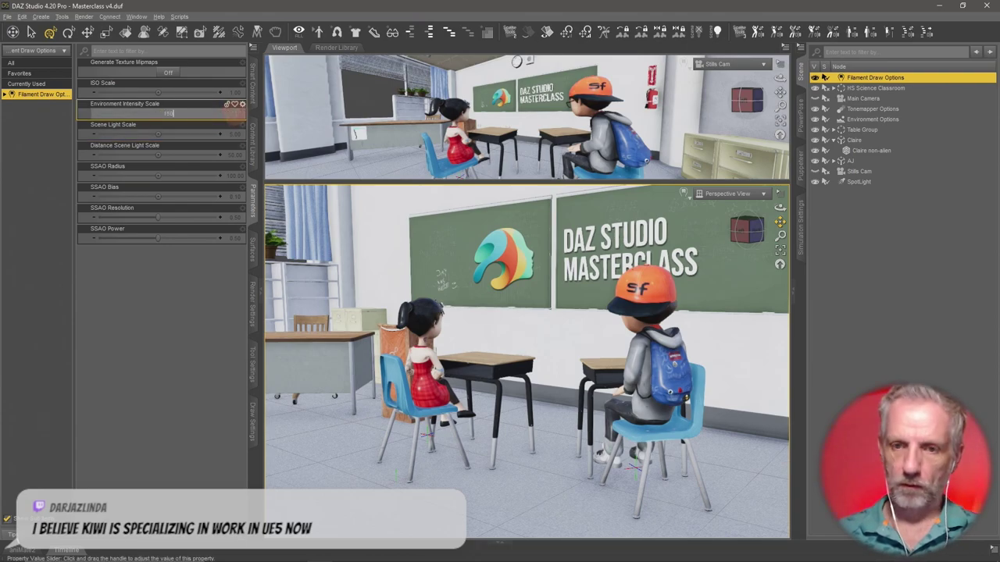
type("0")
key("Return")
left_click_drag(443, 332, 458, 318)
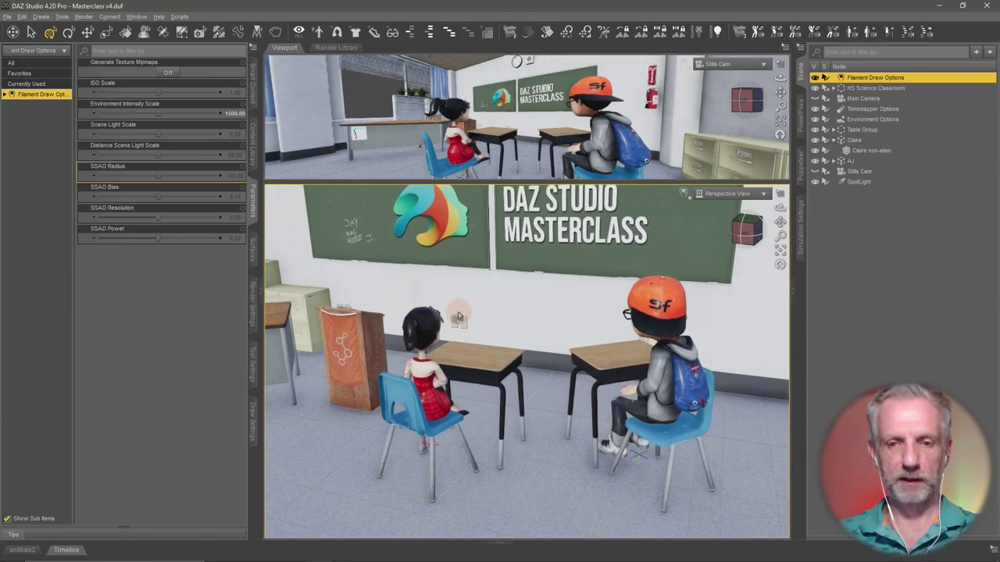
Search all files in Smart Content for "laptop" and "comp", and clear the search filter
left_click(252, 82)
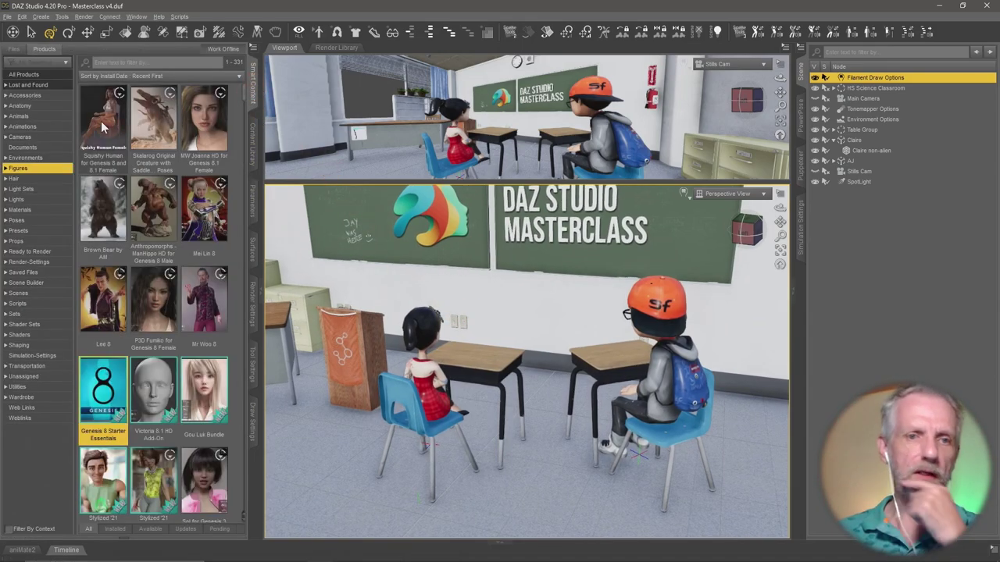
left_click(40, 73)
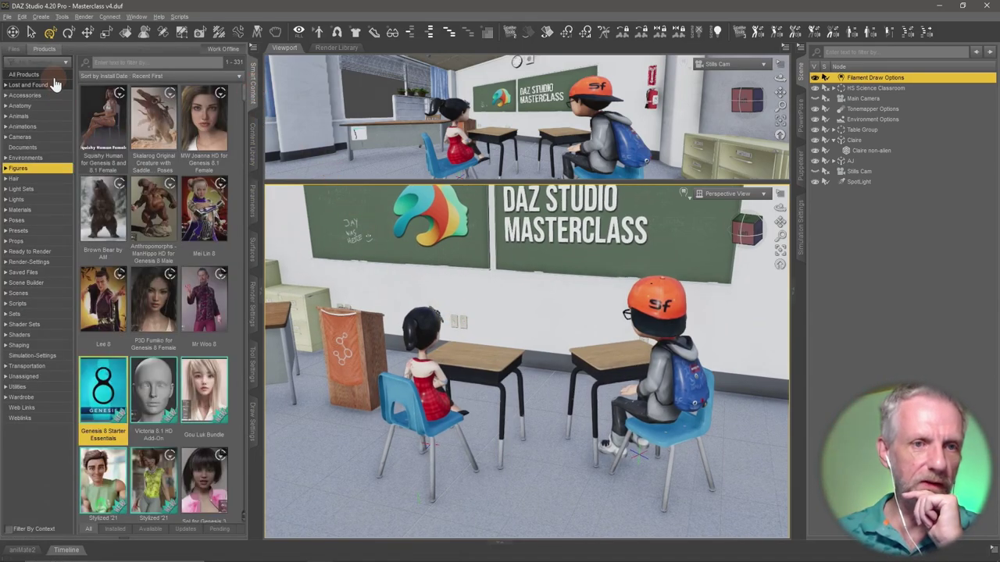
left_click(16, 49)
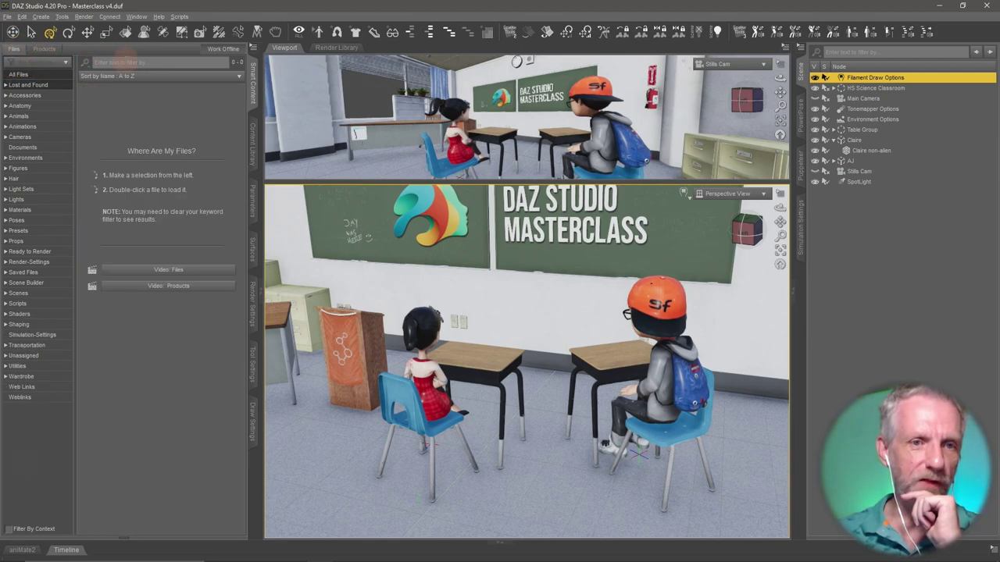
left_click(35, 74)
left_click(157, 61)
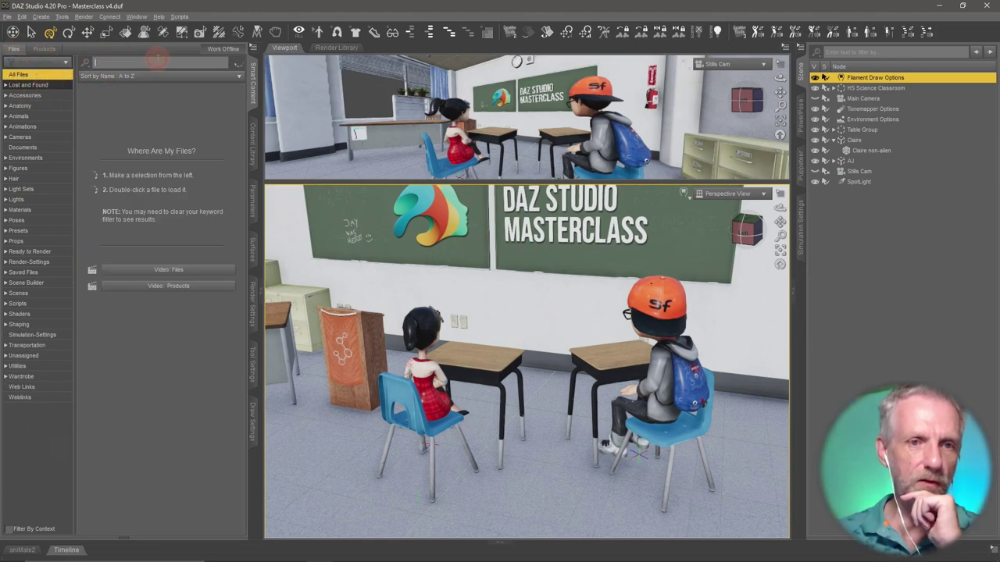
type("li")
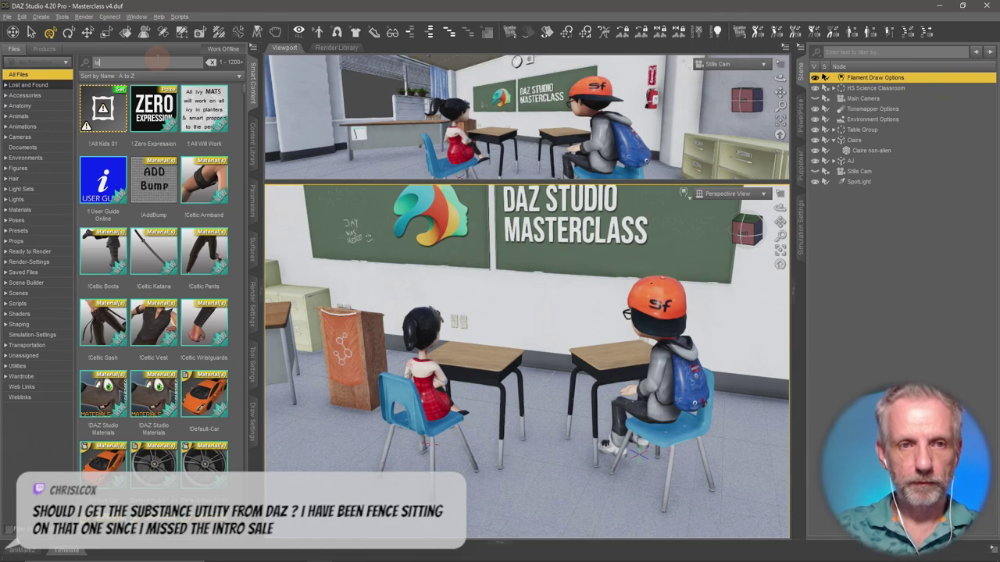
type("g")
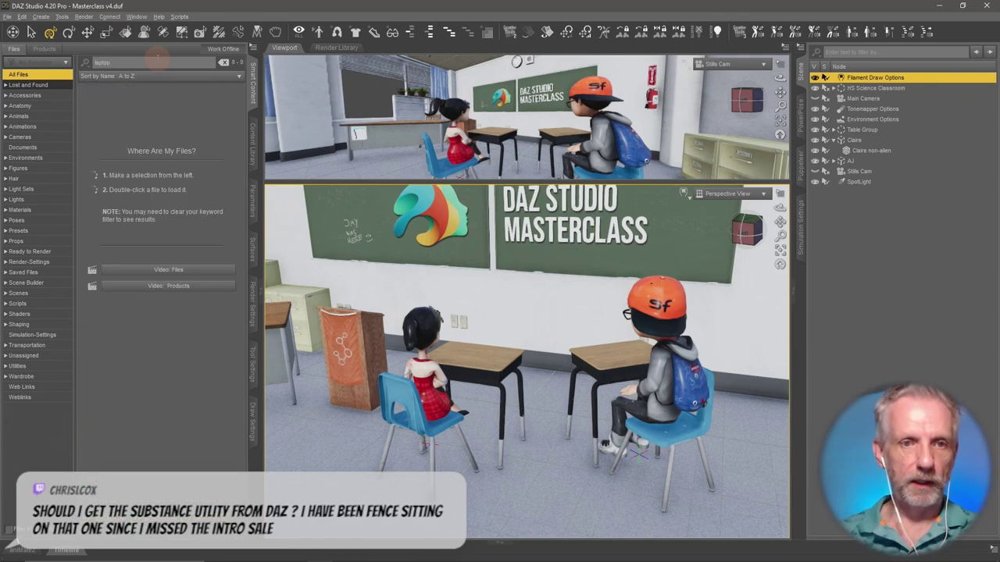
double_click(99, 63)
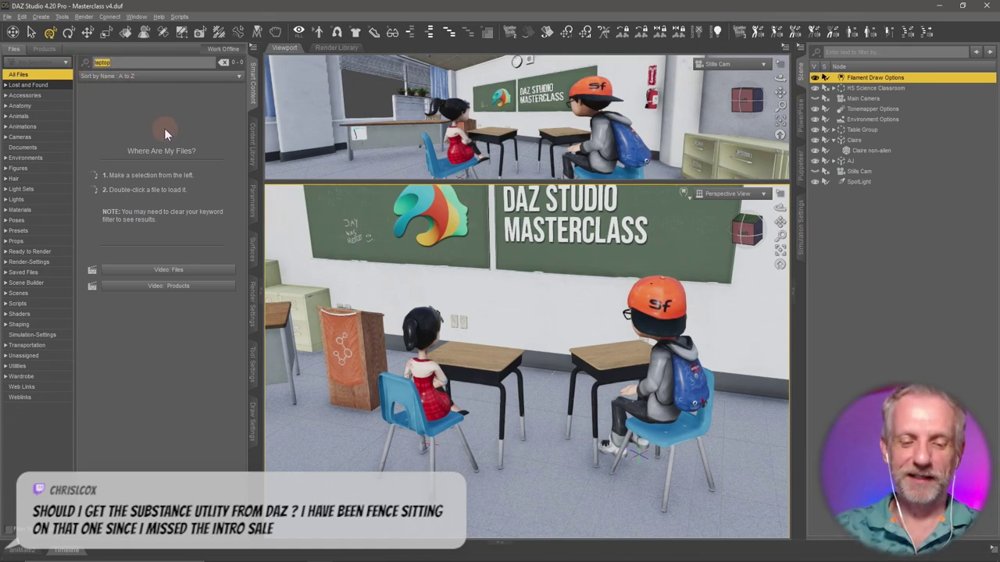
type("comp")
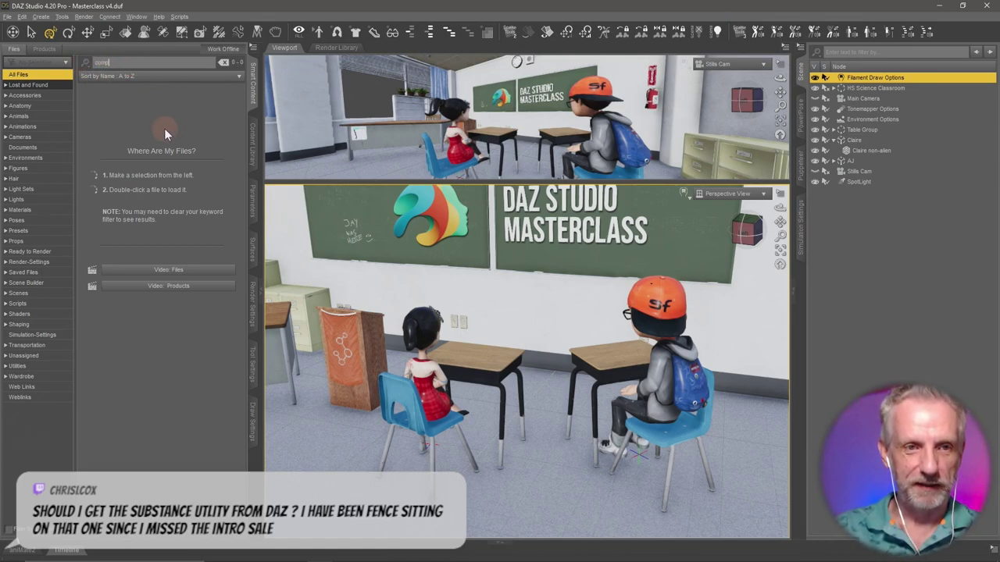
left_click(224, 62)
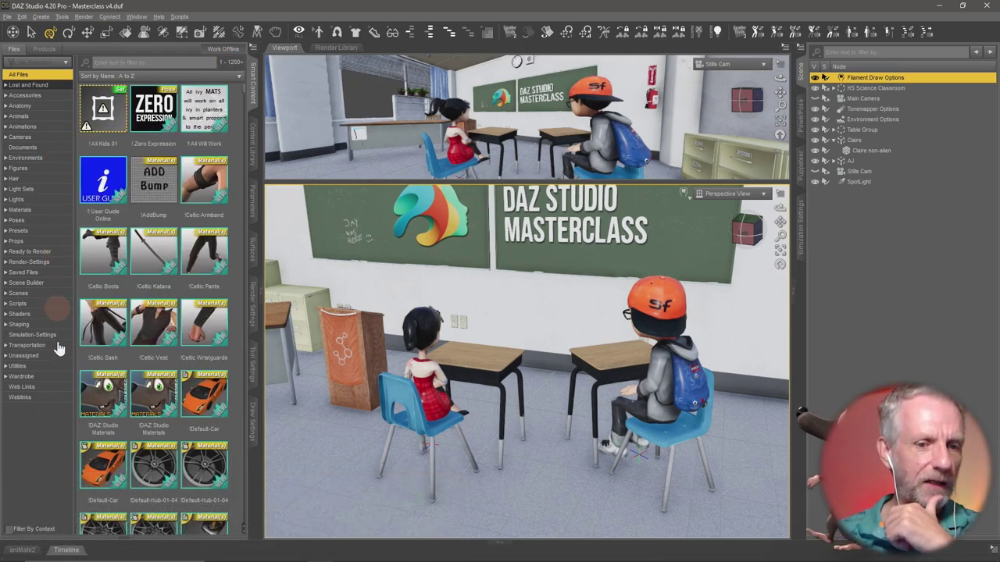
Search all products in Smart Content for "laptop" and install the Laptop and Table Set
left_click(44, 49)
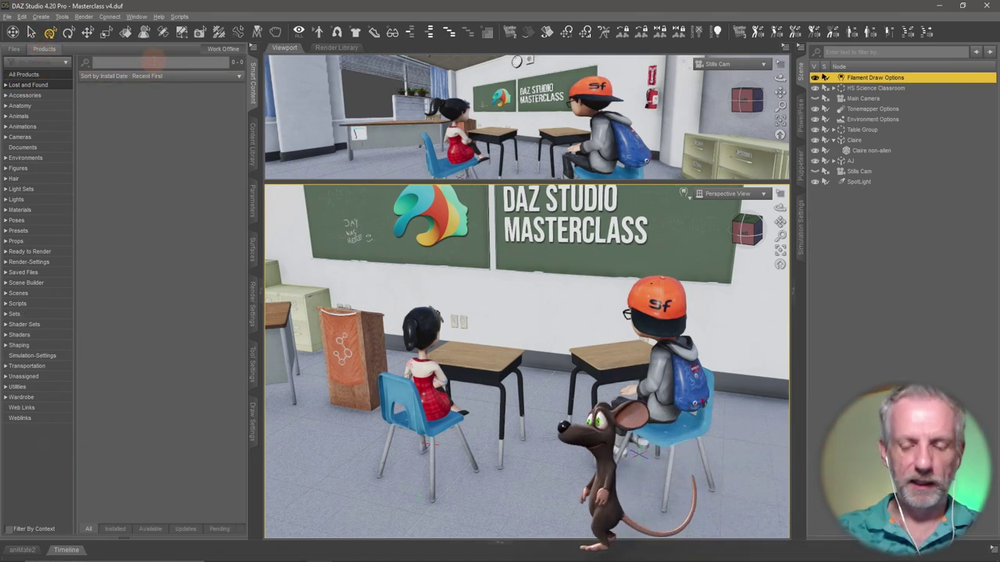
type("isptop")
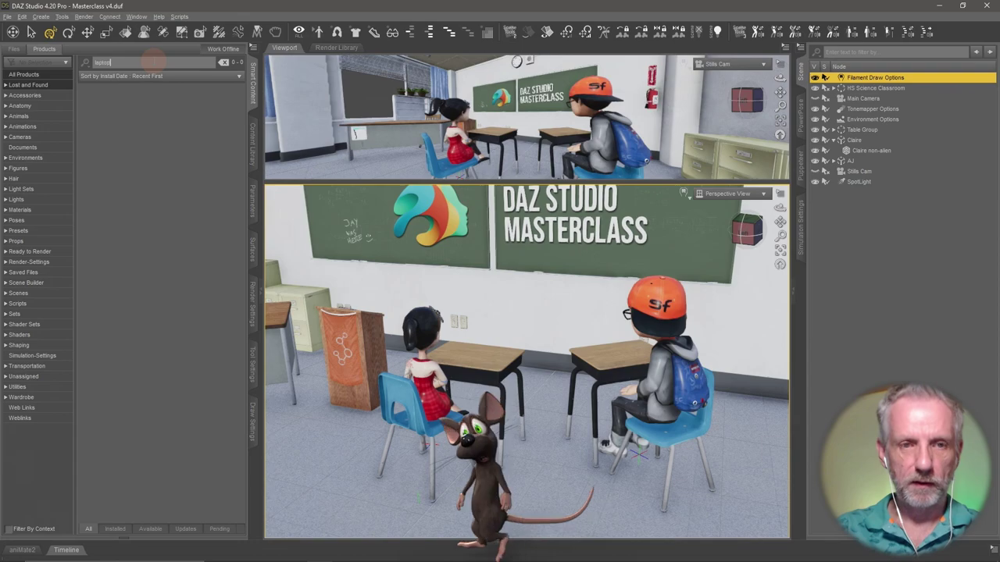
left_click(54, 75)
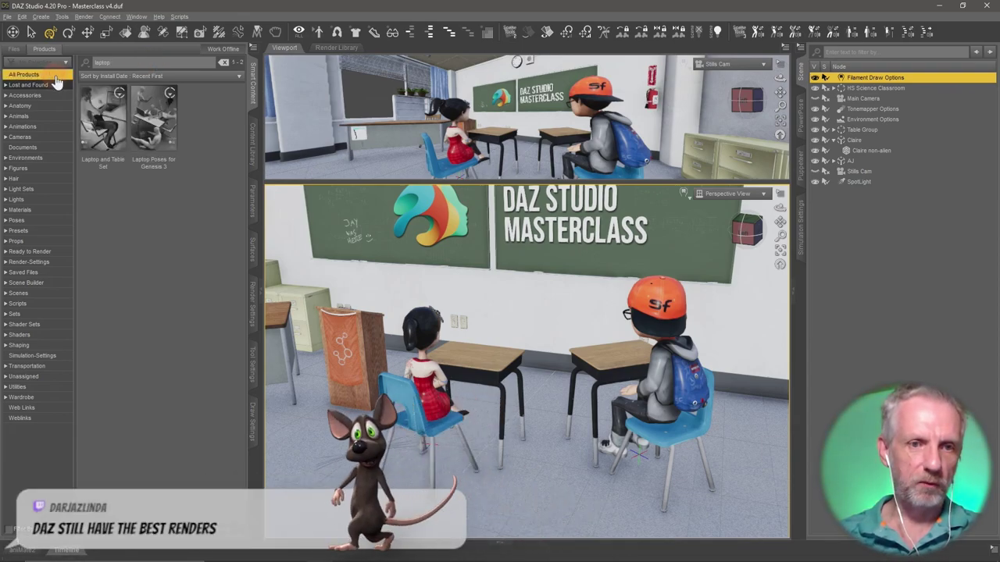
mouse_move(113, 122)
mouse_move(159, 123)
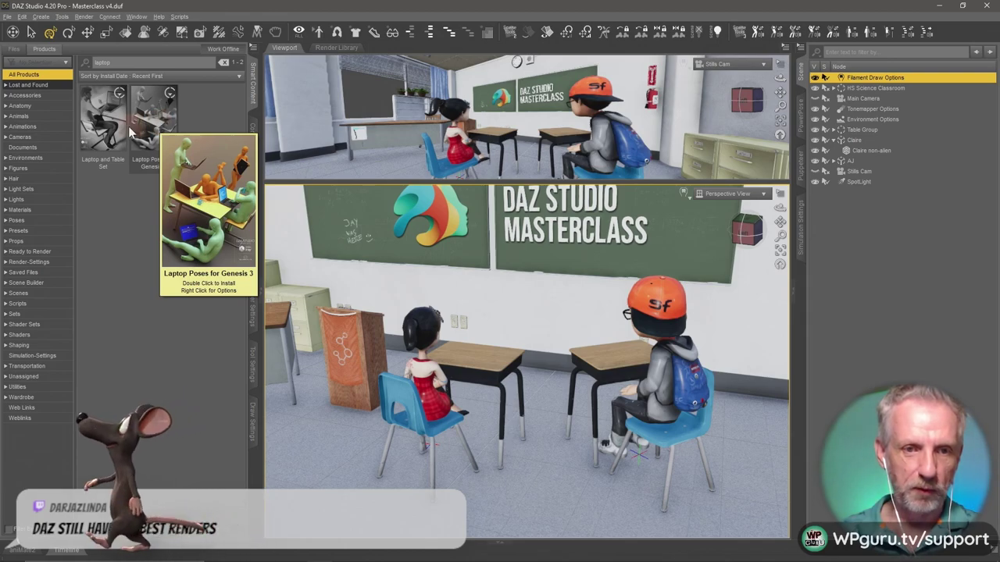
left_click(109, 148)
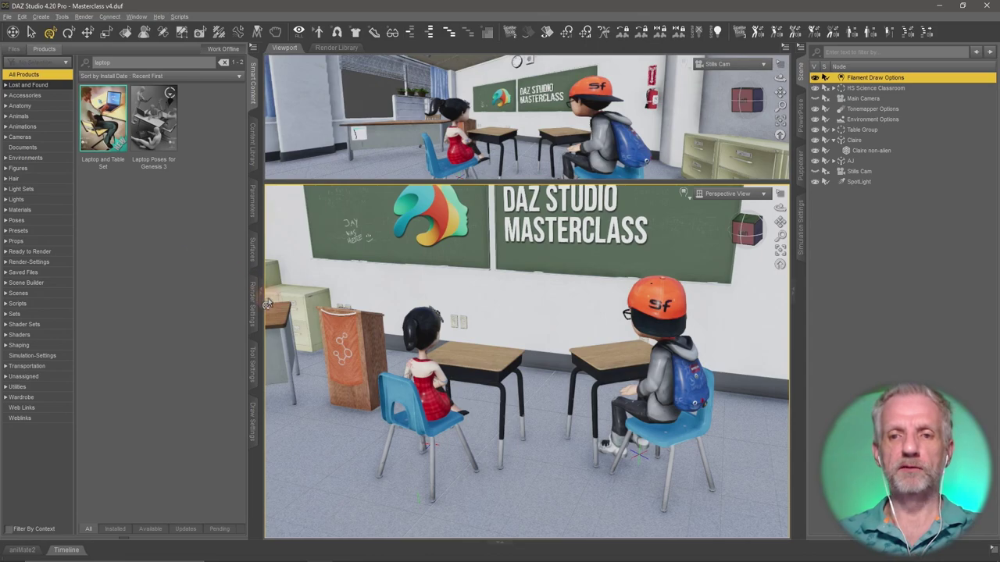
Load the LP Laptop Zero prop from the Laptop and Table Set and raise it onto the girl's desk
left_click_drag(456, 323, 383, 317, "alt")
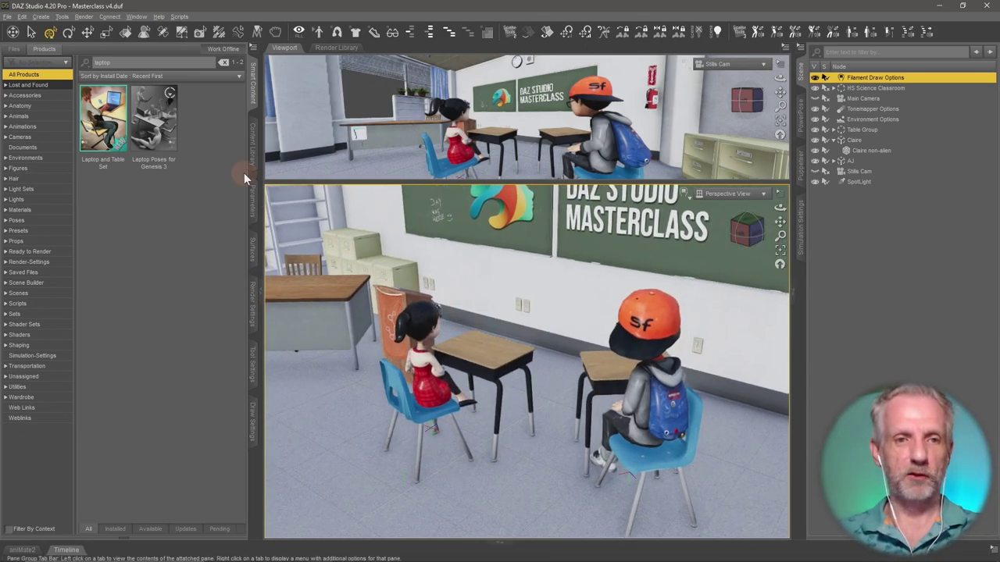
double_click(120, 134)
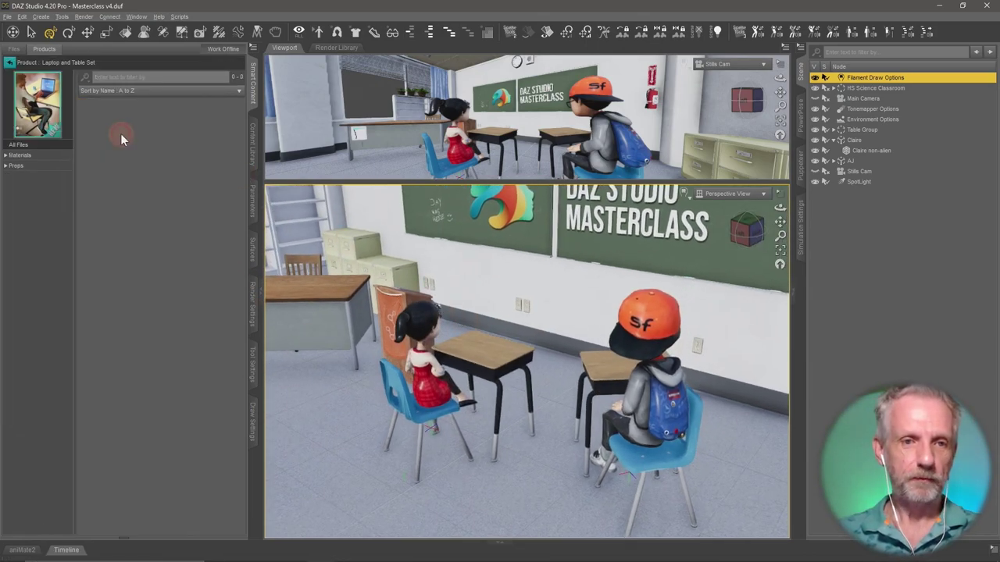
left_click(49, 167)
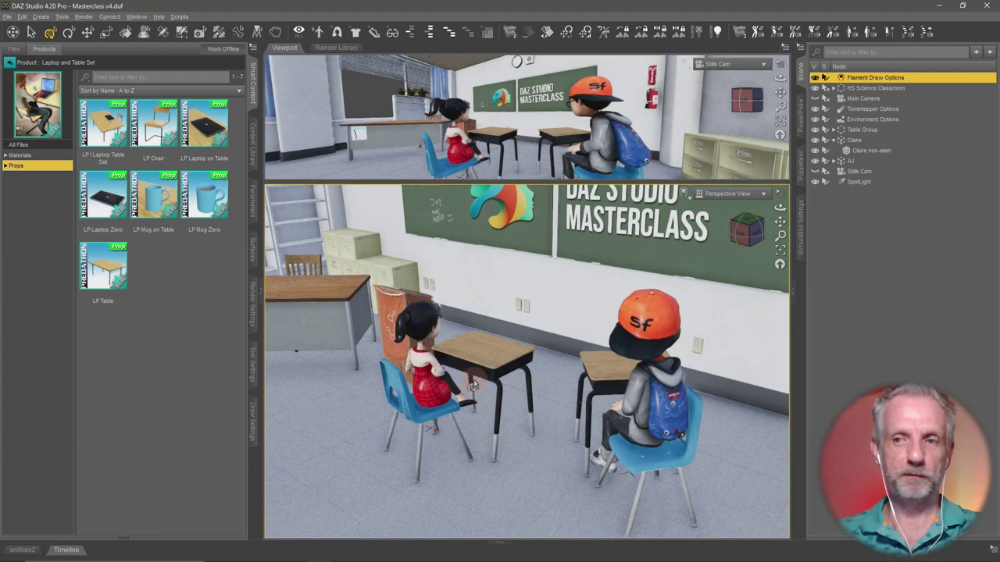
scroll(469, 379, "up", 5)
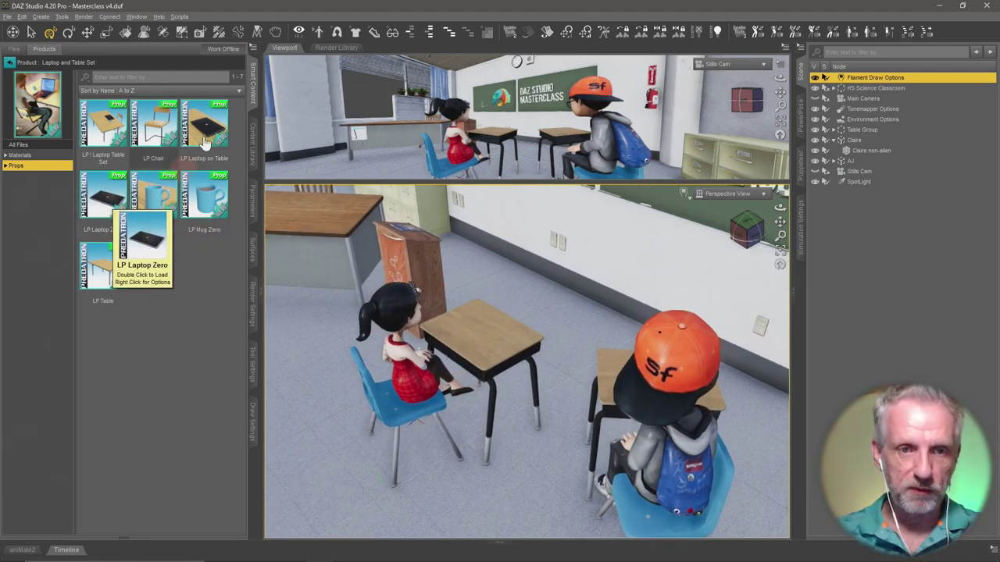
left_click(119, 204)
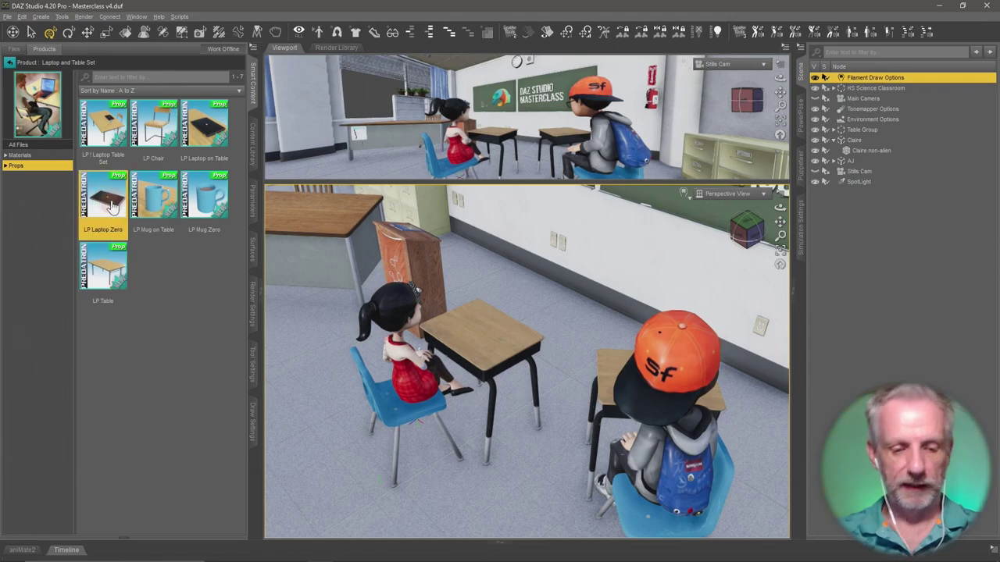
left_click_drag(115, 205, 479, 408)
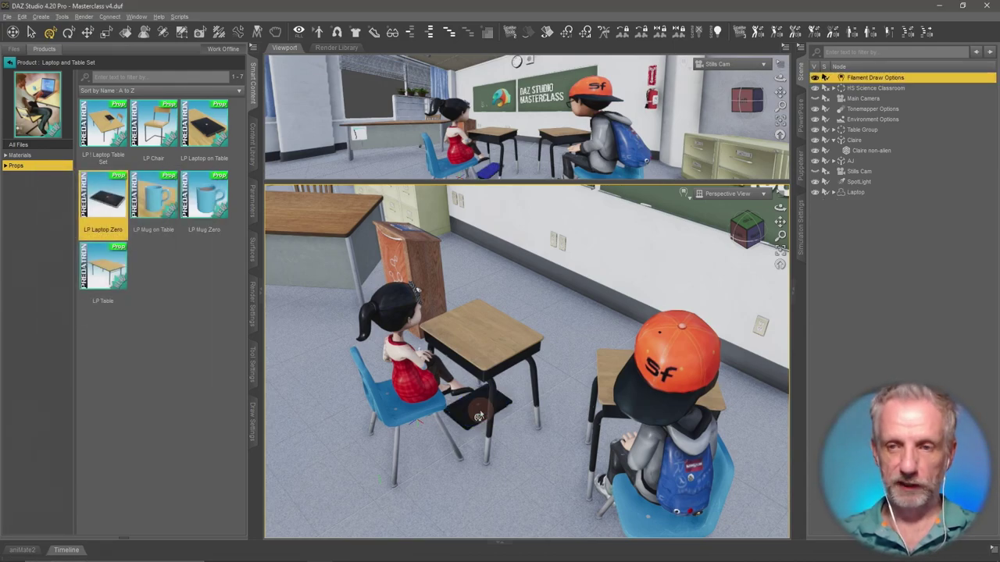
left_click(859, 192)
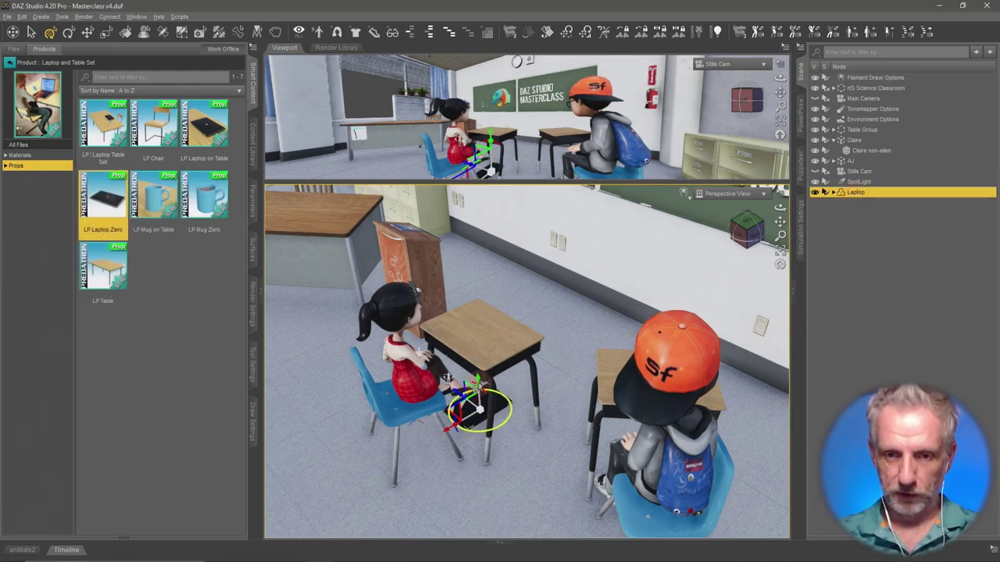
left_click_drag(475, 383, 475, 288)
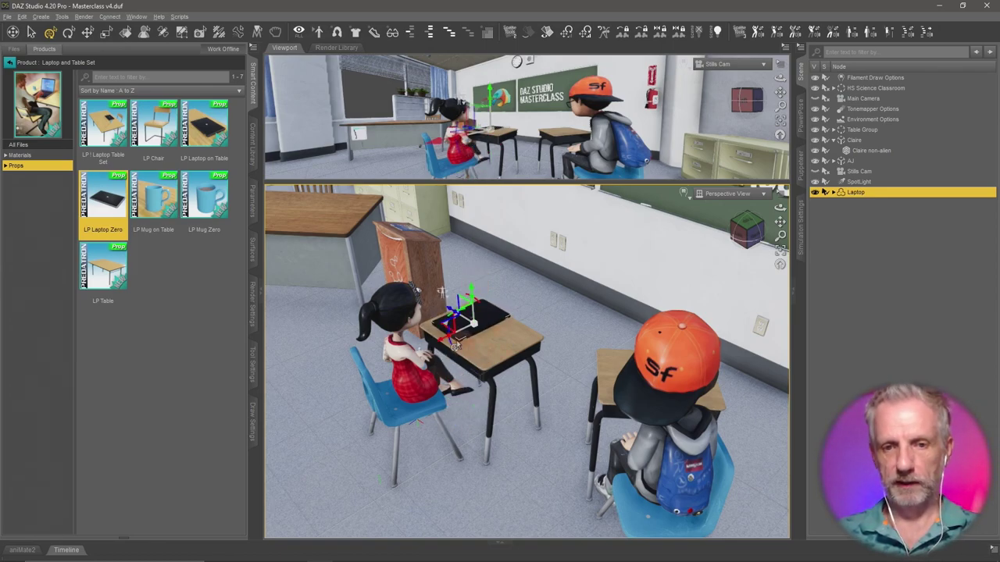
Duplicate the laptop with its node hierarchy and move the copy onto the boy's desk
left_click(21, 16)
mouse_move(75, 117)
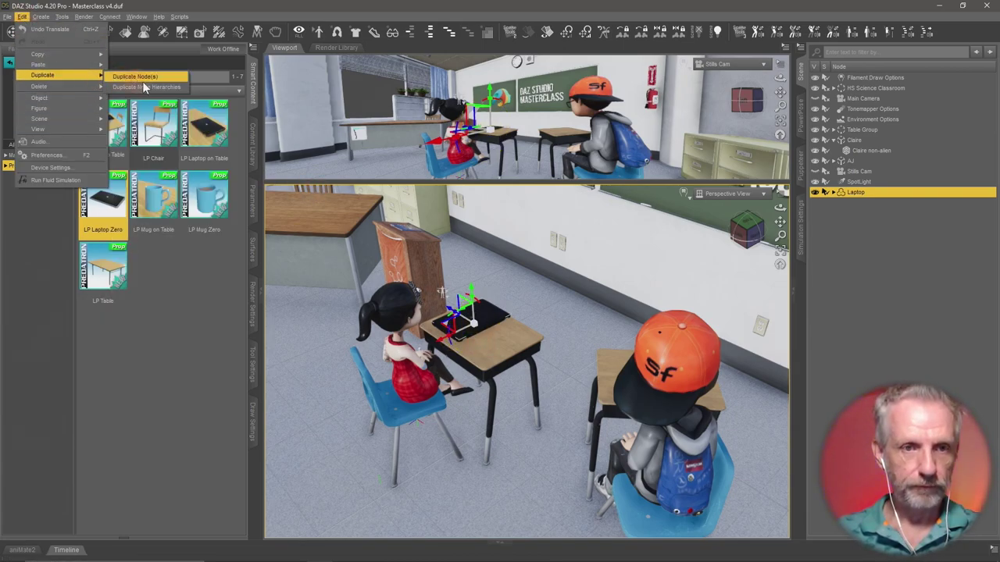
key("Escape")
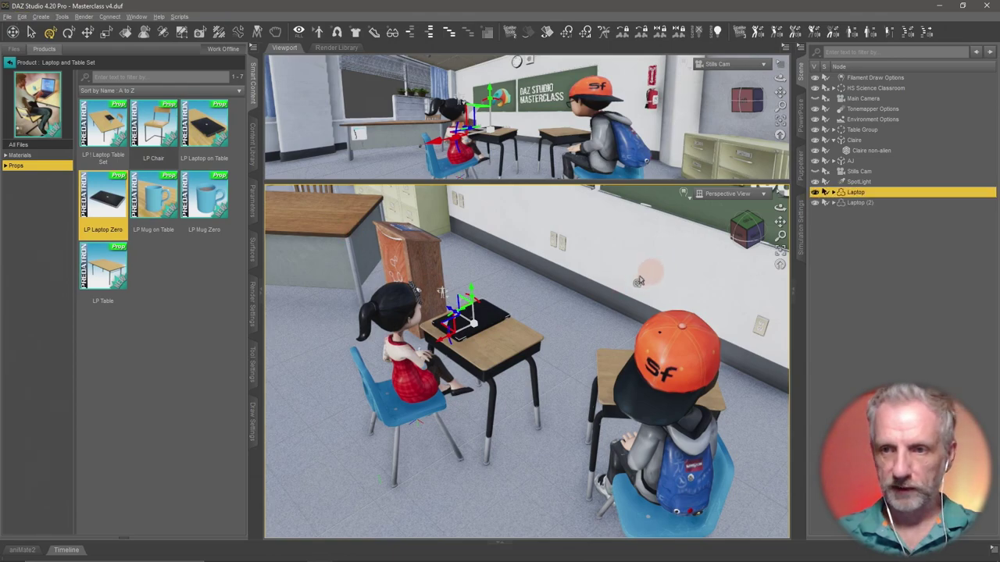
left_click(859, 203)
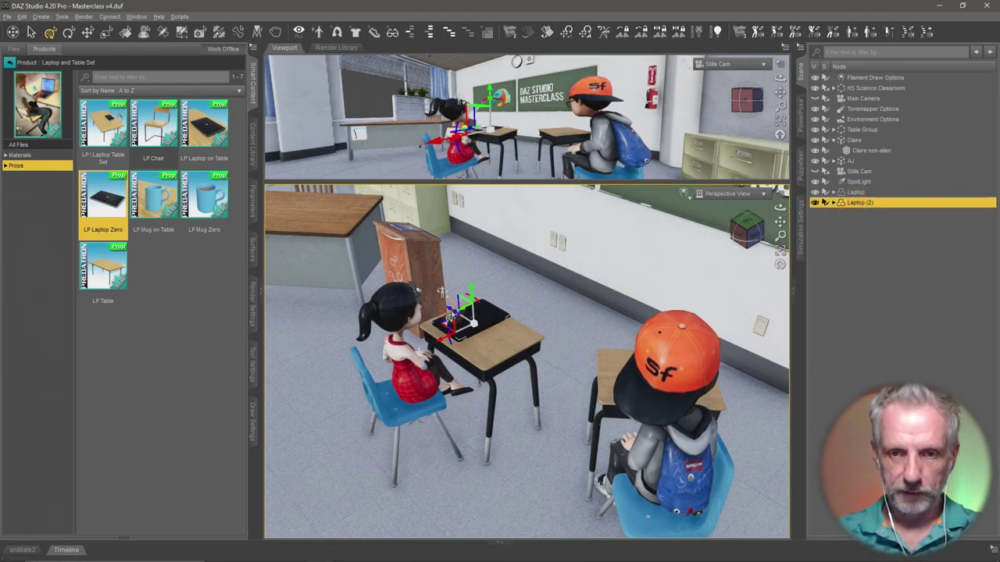
left_click_drag(502, 342, 656, 363)
left_click_drag(502, 360, 476, 261, "alt")
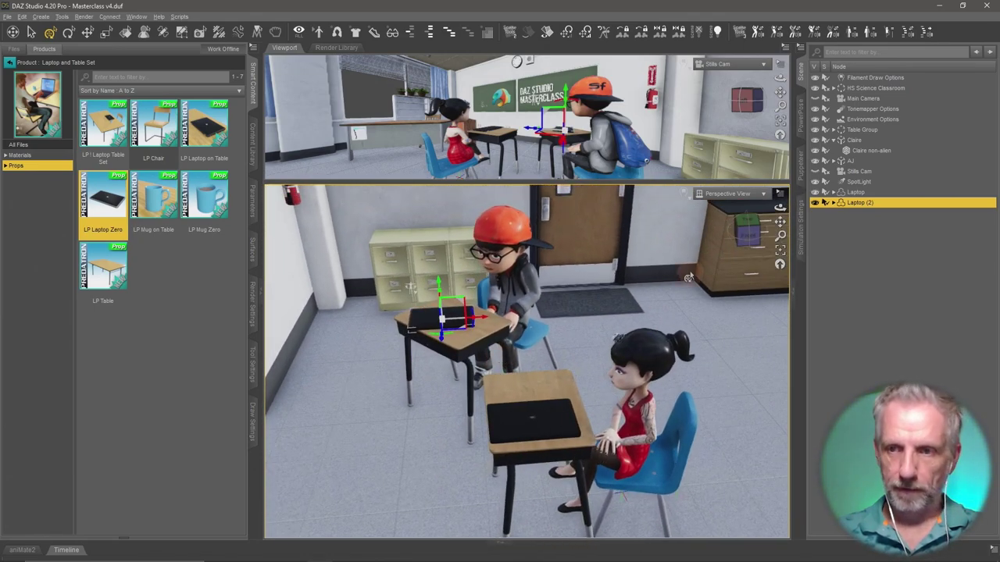
Rename the laptop on the girl's desk as "Claires Laptop"
left_click(857, 192)
left_click(852, 190)
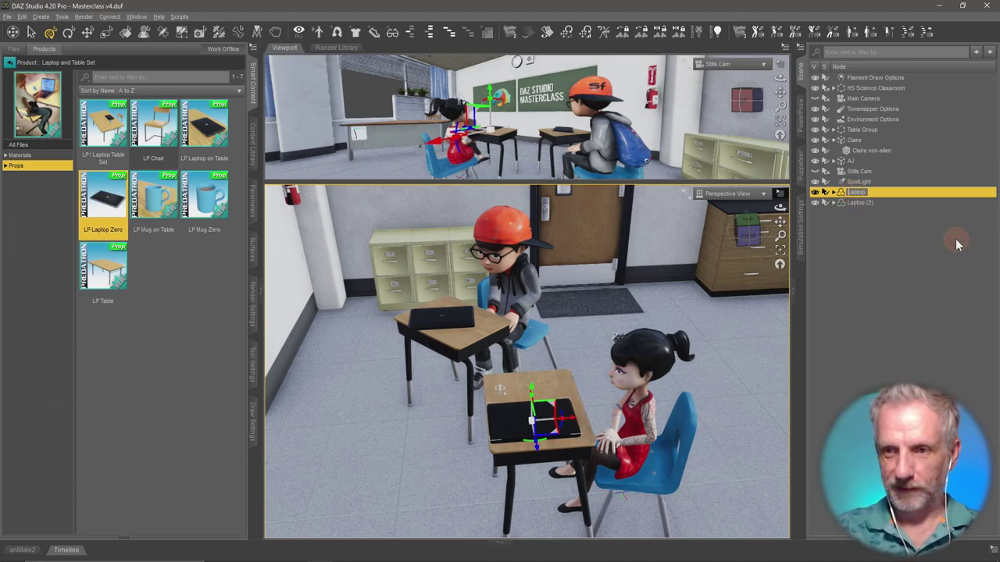
type("Claires")
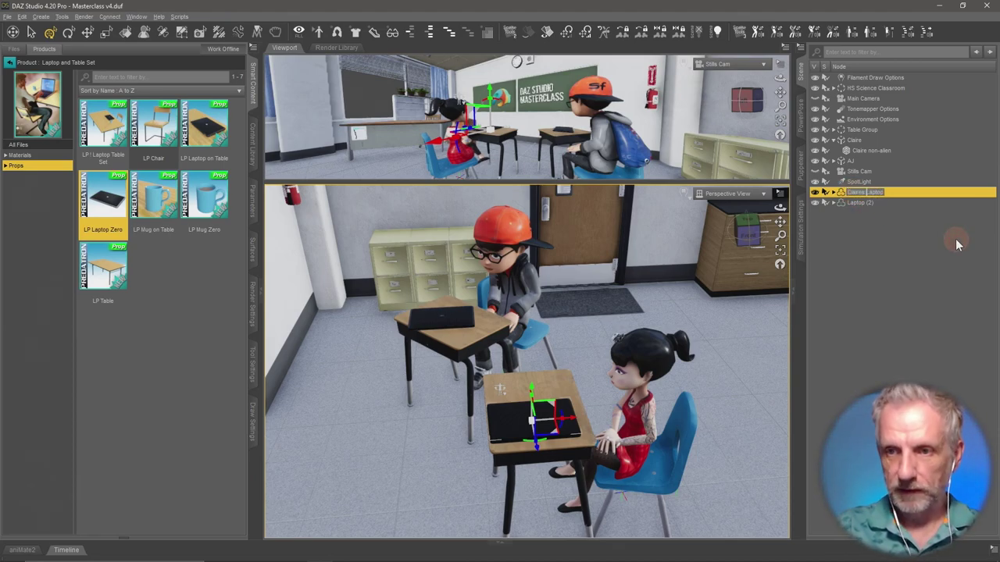
key("Return")
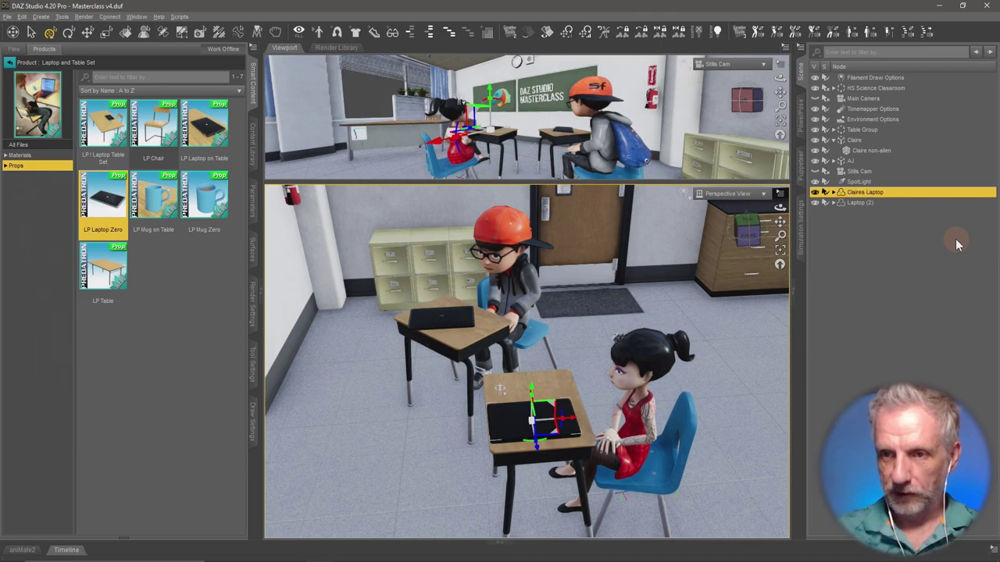
Rename the duplicated laptop on the boy's desk as "AJs Laptop"
double_click(860, 203)
key("ctrl+a")
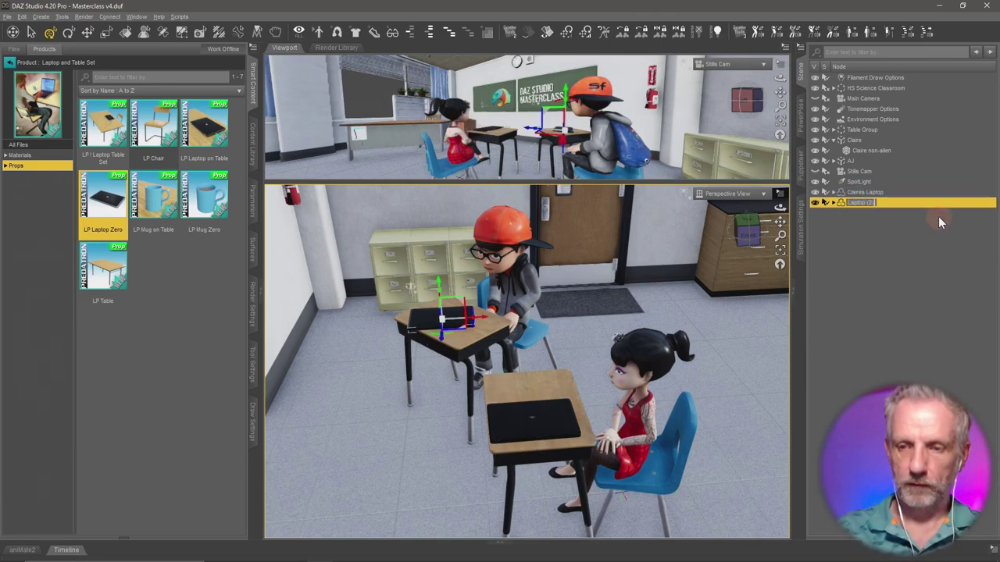
type("Laptop")
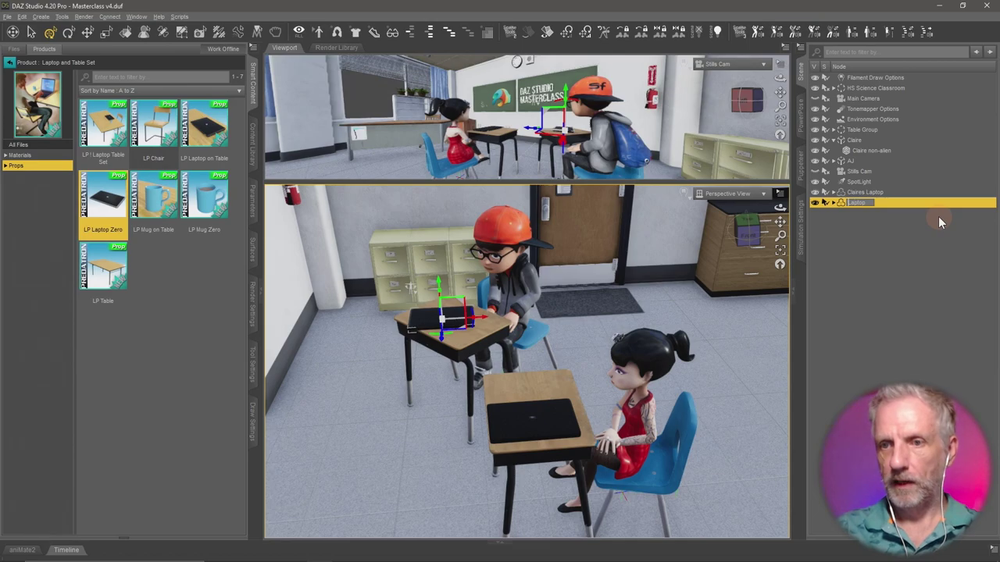
key("Home")
type("AJs")
key("Return")
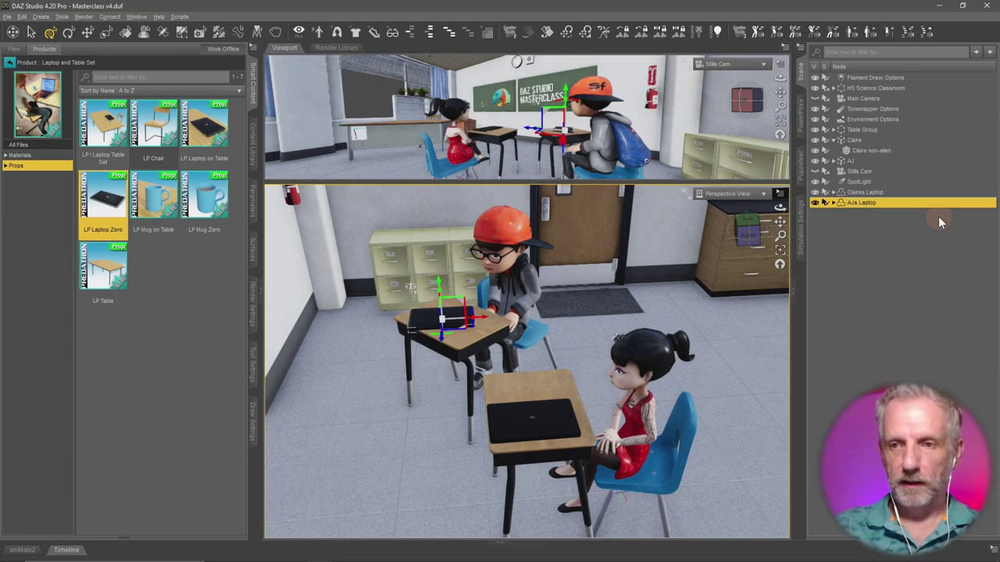
Select the whole AJ figure and adjust its position on the chair at his desk
left_click_drag(641, 304, 662, 321)
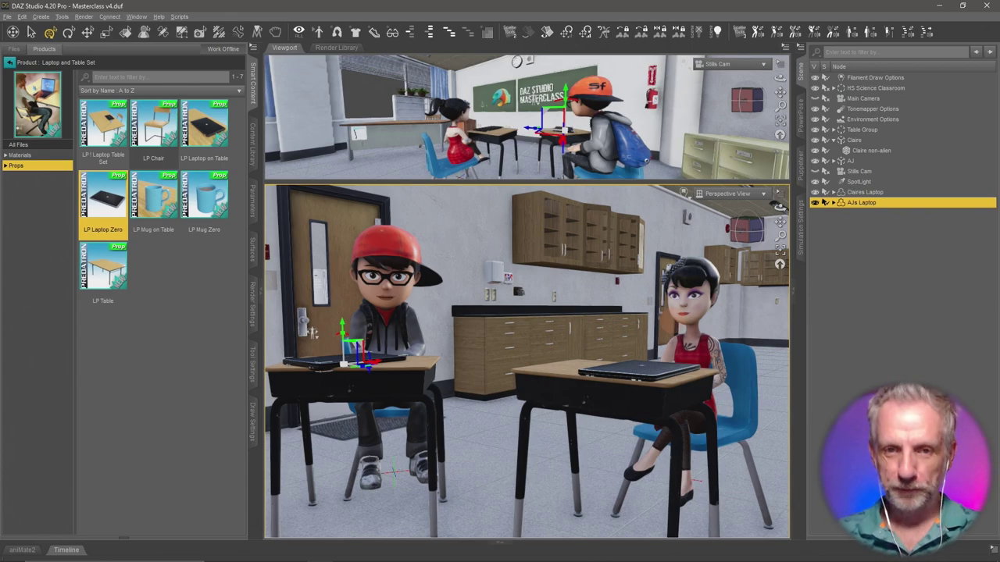
left_click_drag(311, 332, 320, 332)
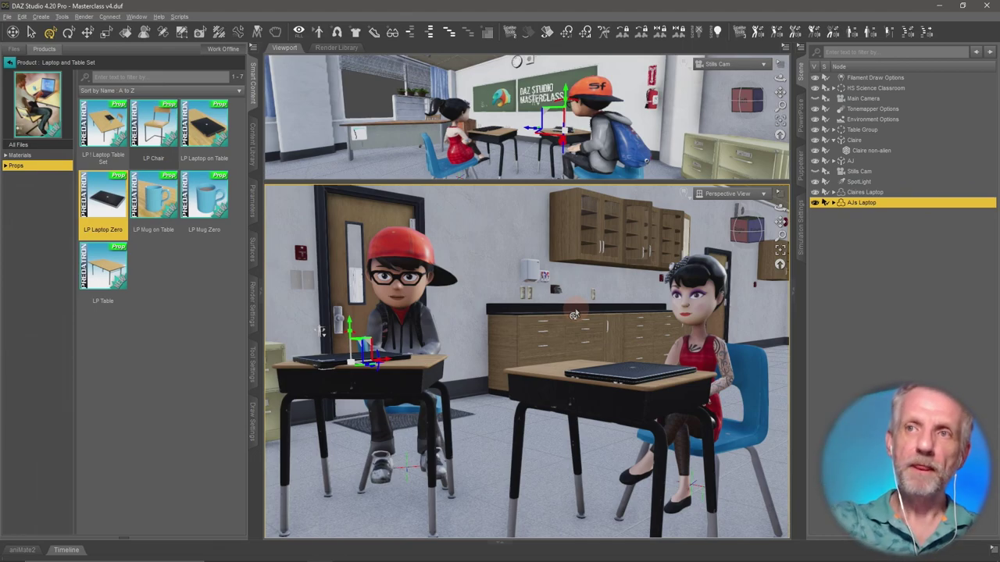
left_click_drag(521, 319, 486, 334)
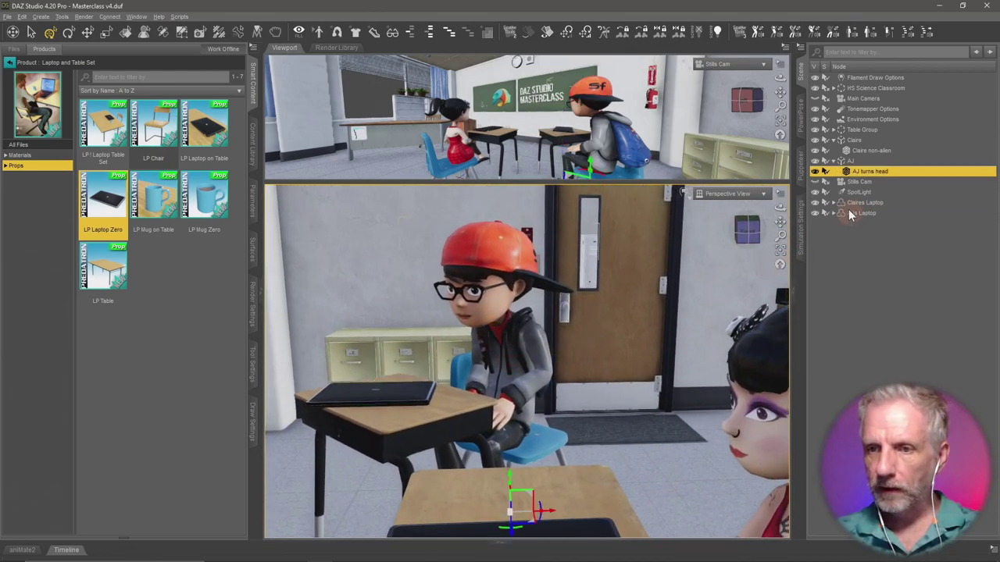
left_click(852, 161)
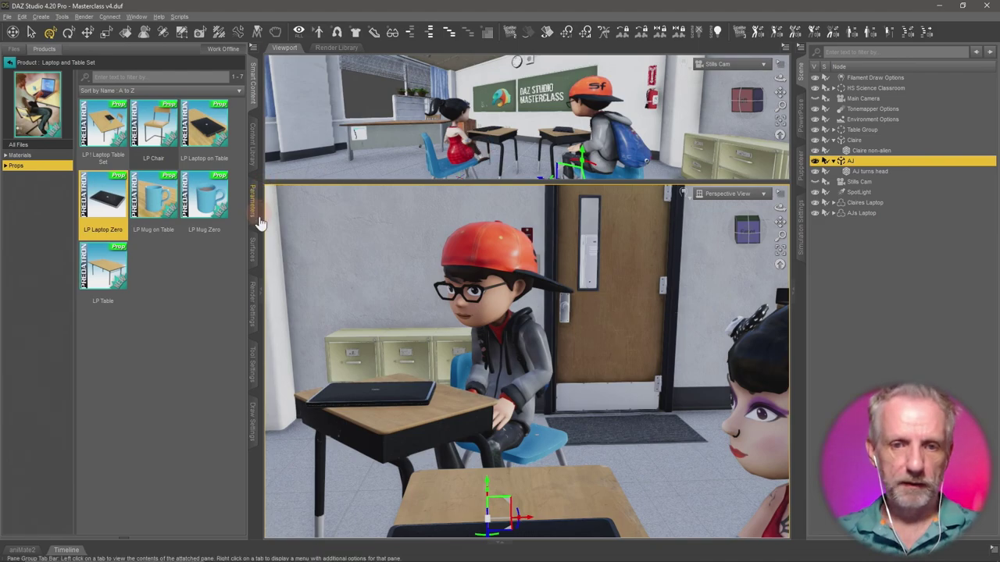
left_click_drag(380, 330, 569, 461)
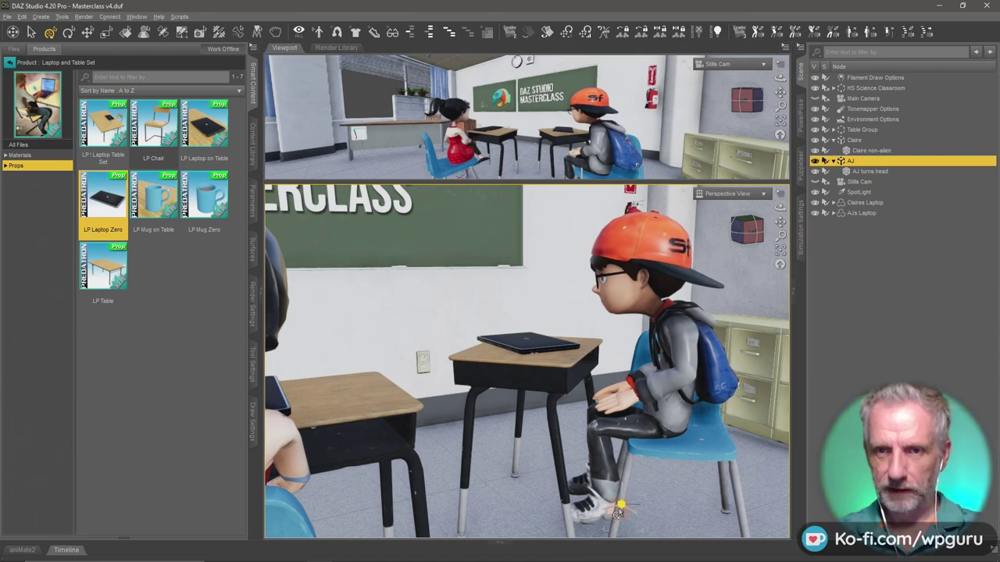
left_click_drag(617, 512, 690, 476)
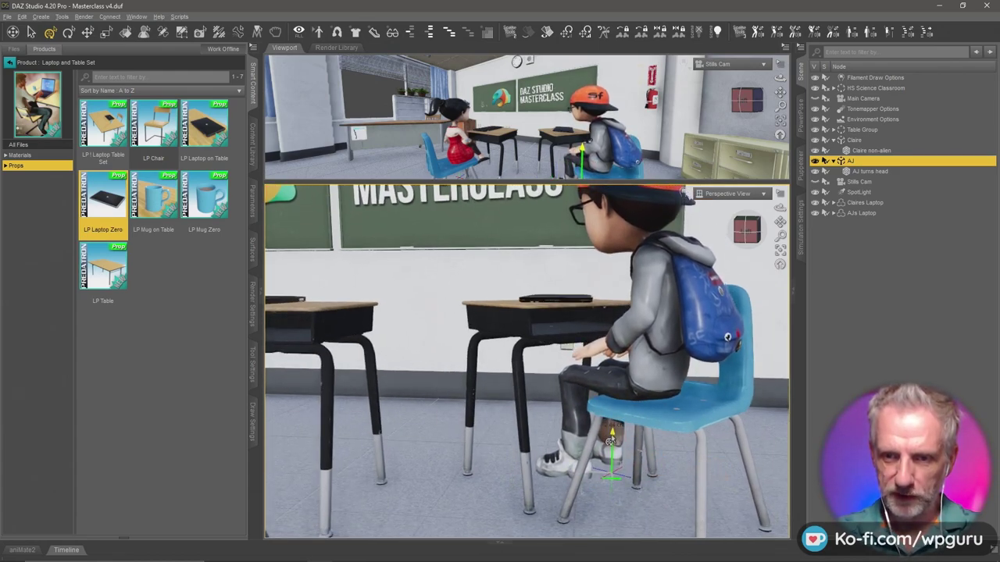
mouse_move(612, 440)
left_mouse_down()
mouse_move(543, 449)
mouse_move(606, 438)
left_mouse_up()
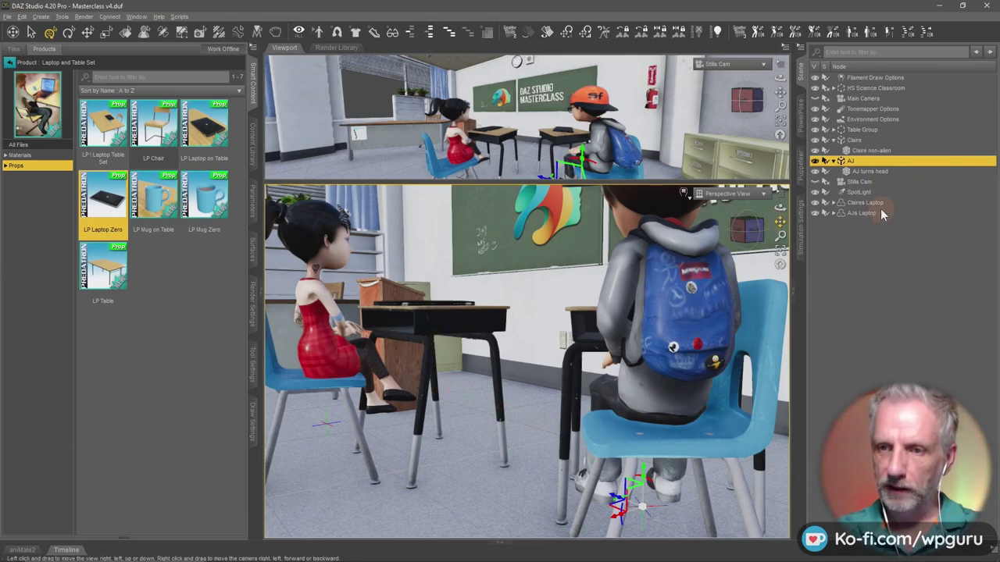
Select the Claire figure and adjust its position on the chair at her desk
left_click(866, 140)
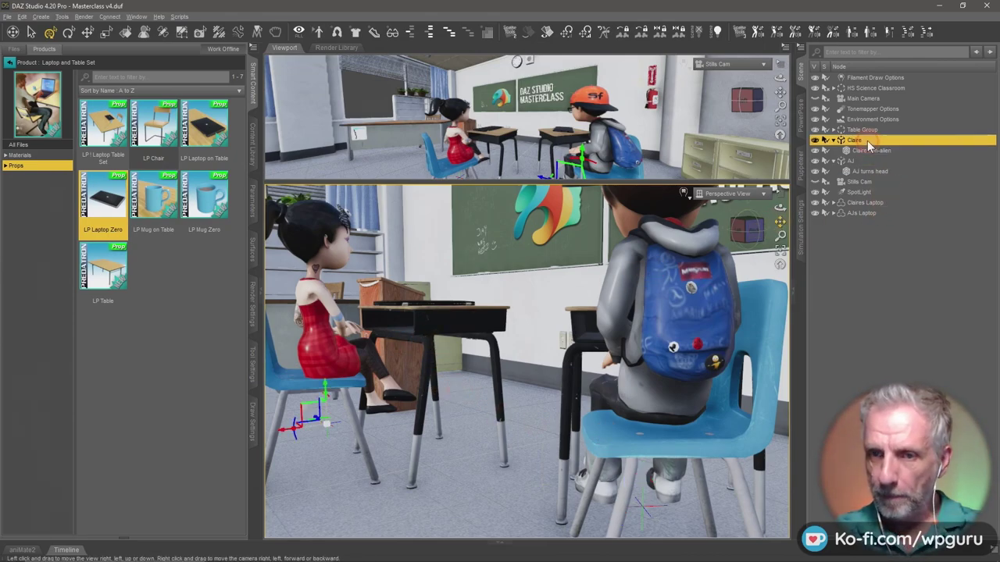
left_click_drag(326, 428, 327, 428)
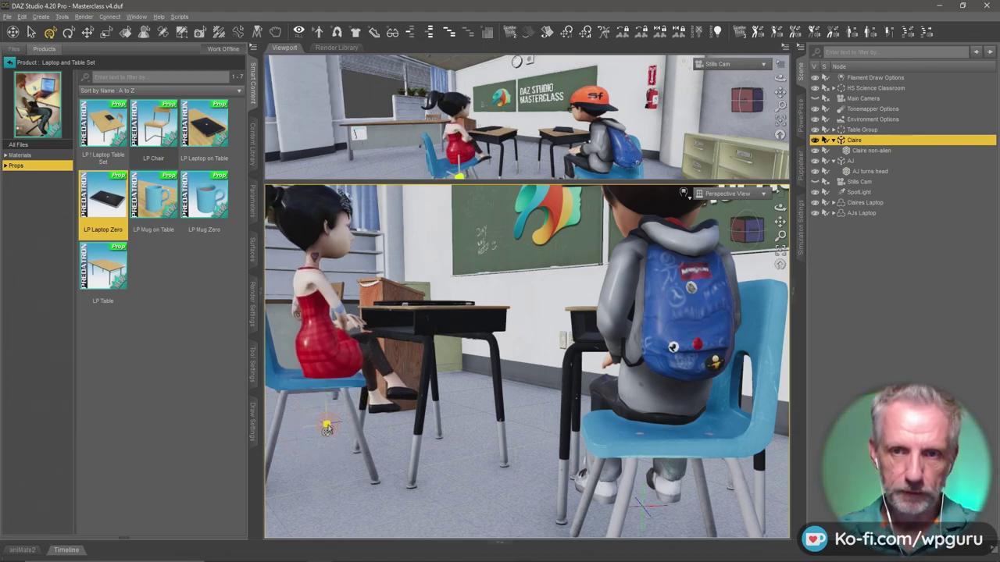
left_click_drag(342, 410, 332, 428, "alt")
mouse_move(528, 417)
left_mouse_down("alt")
mouse_move(515, 403)
mouse_move(517, 412)
left_mouse_up("alt")
left_click_drag(547, 382, 601, 445, "alt")
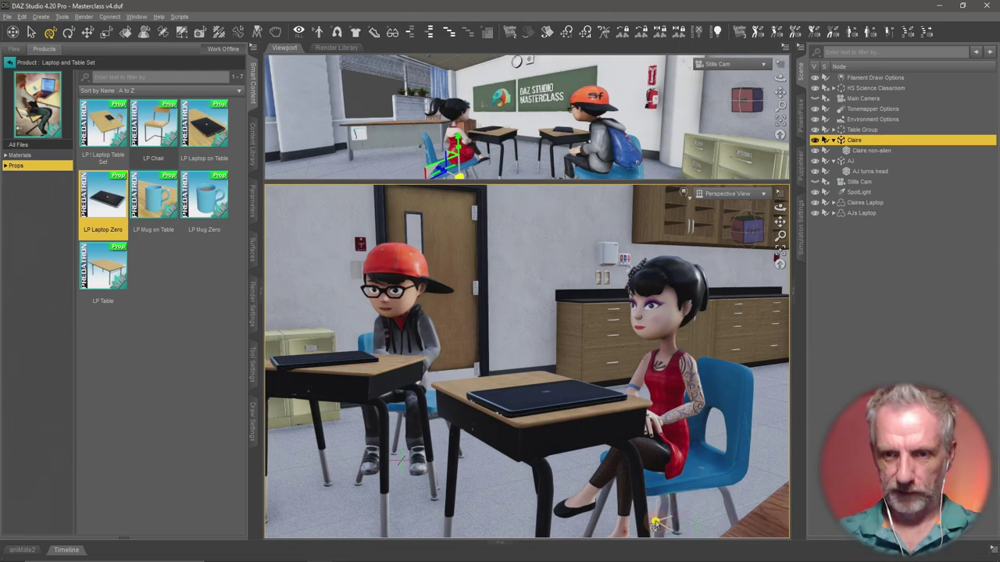
left_click_drag(597, 434, 634, 438, "alt")
Select the whole Claires Laptop prop and shift it slightly across the desktop, away from Claire
left_click(627, 467)
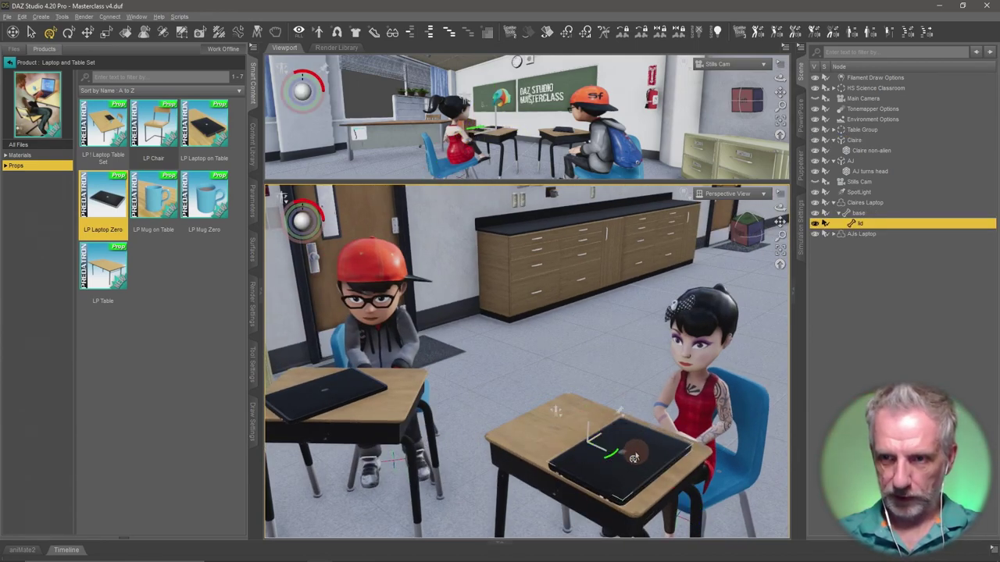
left_click(870, 204)
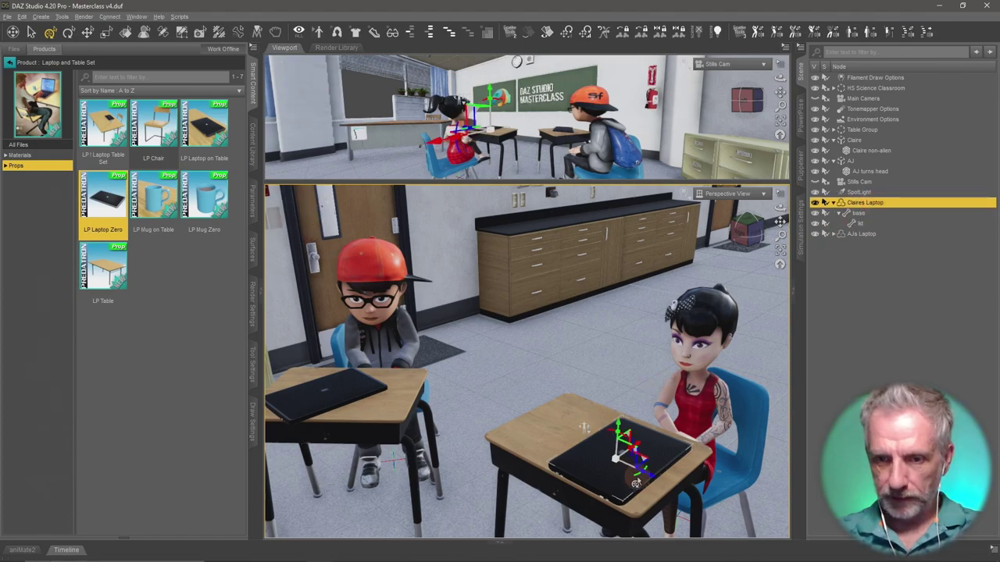
mouse_move(639, 482)
left_mouse_down()
mouse_move(660, 480)
mouse_move(613, 475)
mouse_move(642, 478)
left_mouse_up()
Open Claires Laptop by rotating its lid bone upright, with the screen facing Claire
key("ctrl+f")
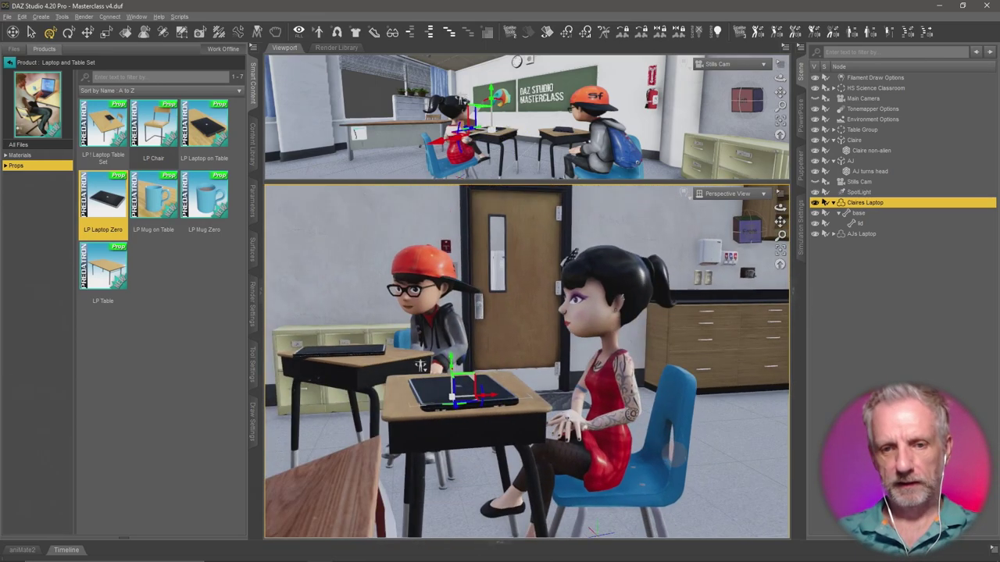
scroll(625, 417, "down", 3)
left_click_drag(625, 417, 653, 370, "alt")
left_click(863, 224)
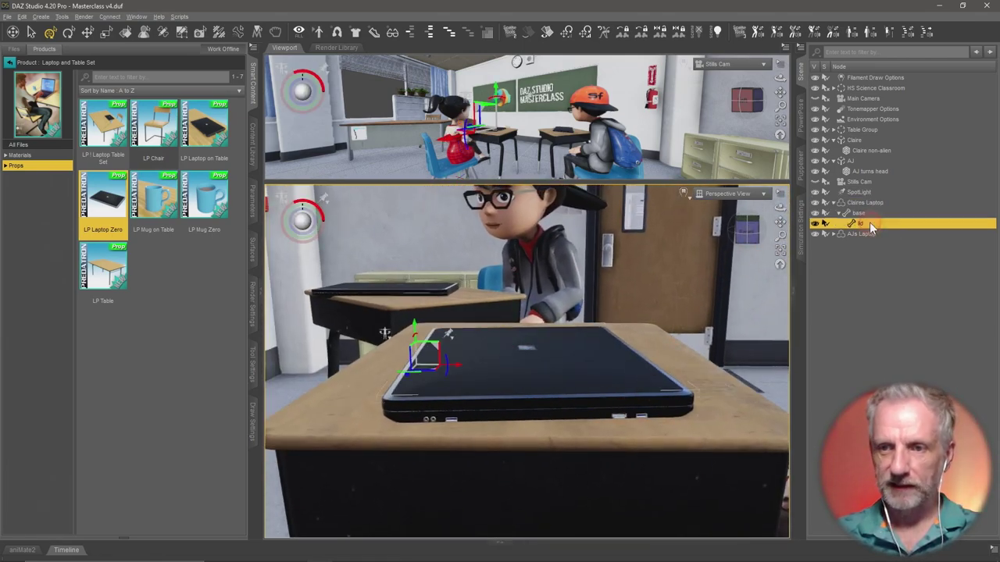
left_click_drag(320, 209, 323, 197)
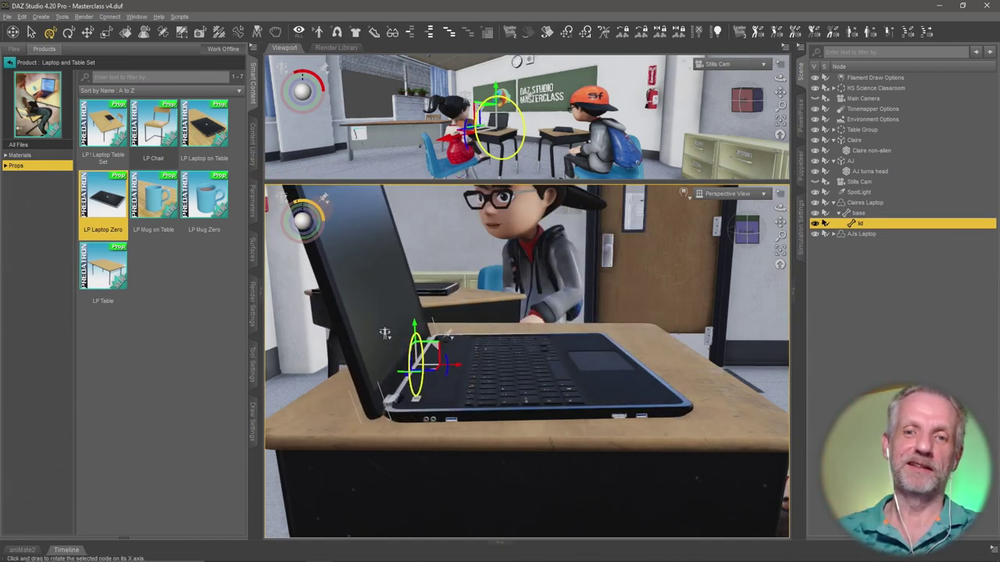
left_click_drag(551, 352, 522, 346, "alt")
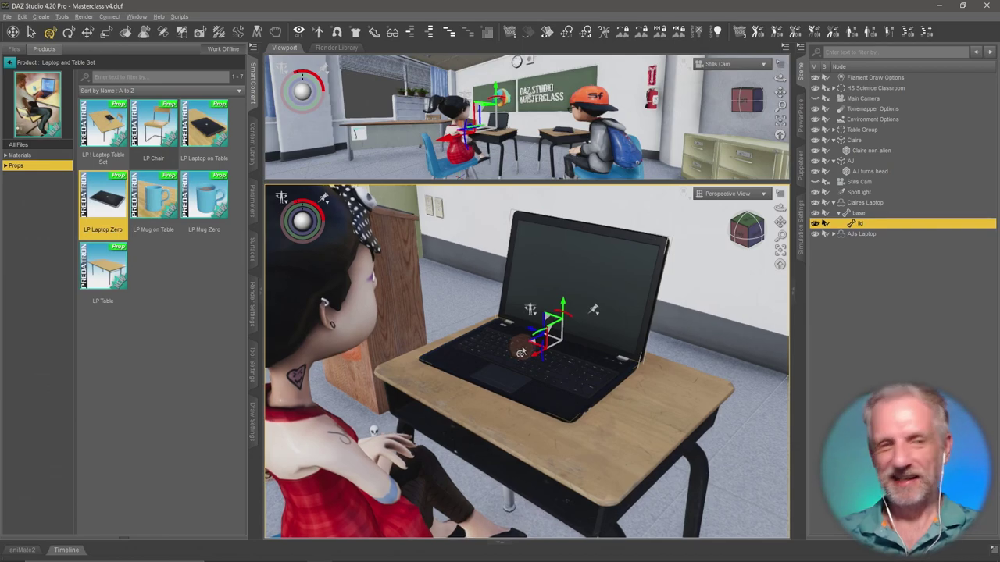
Select Claires Laptop and list the Iray prop materials of the Laptop and Table Set
left_click(875, 202)
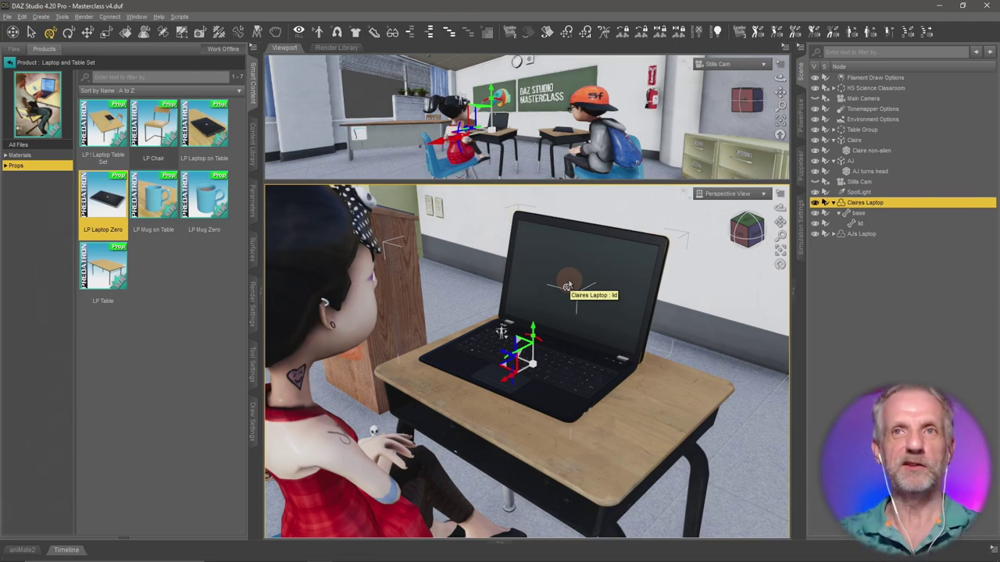
left_click(38, 156)
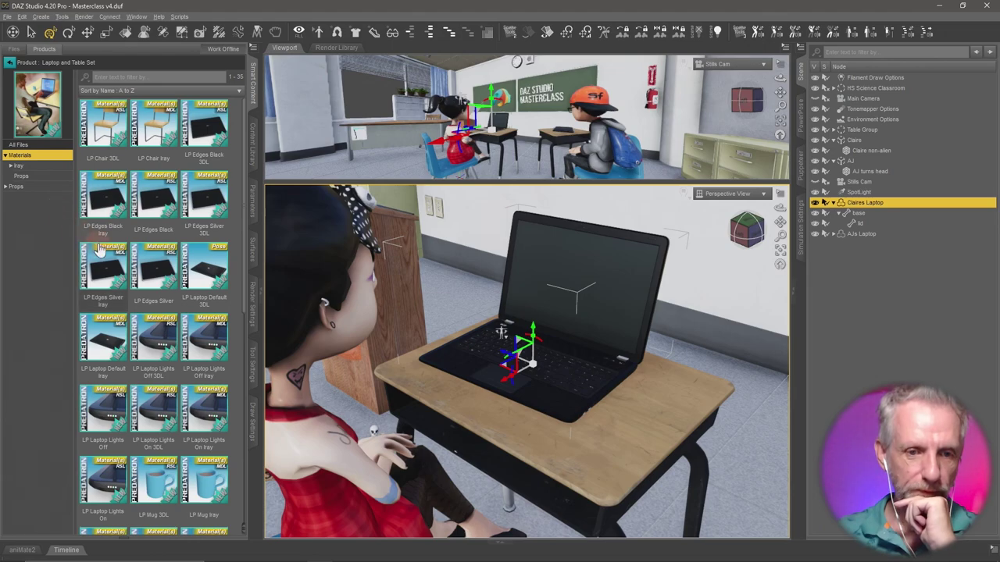
scroll(99, 248, "down", 10)
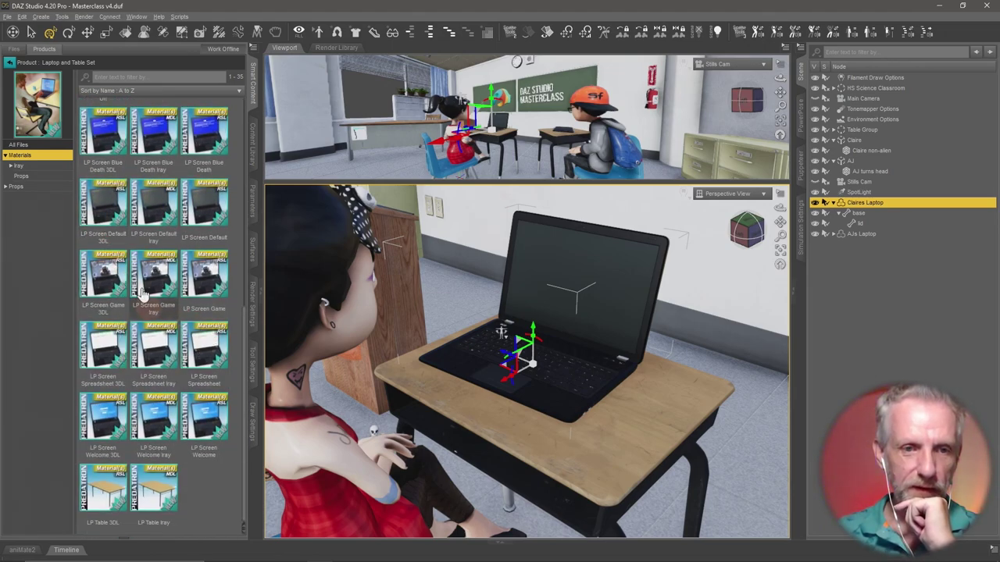
left_click(38, 168)
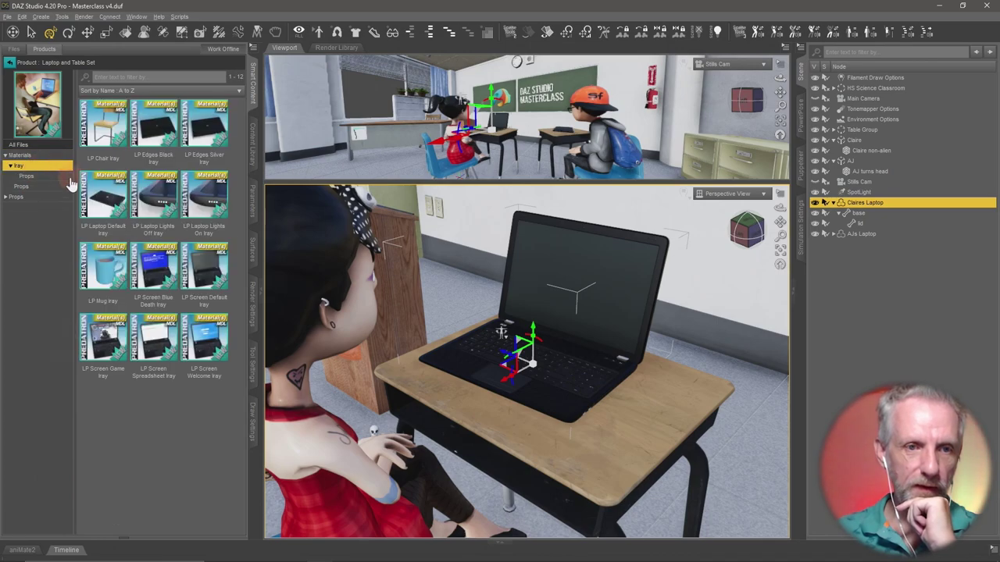
left_click(67, 176)
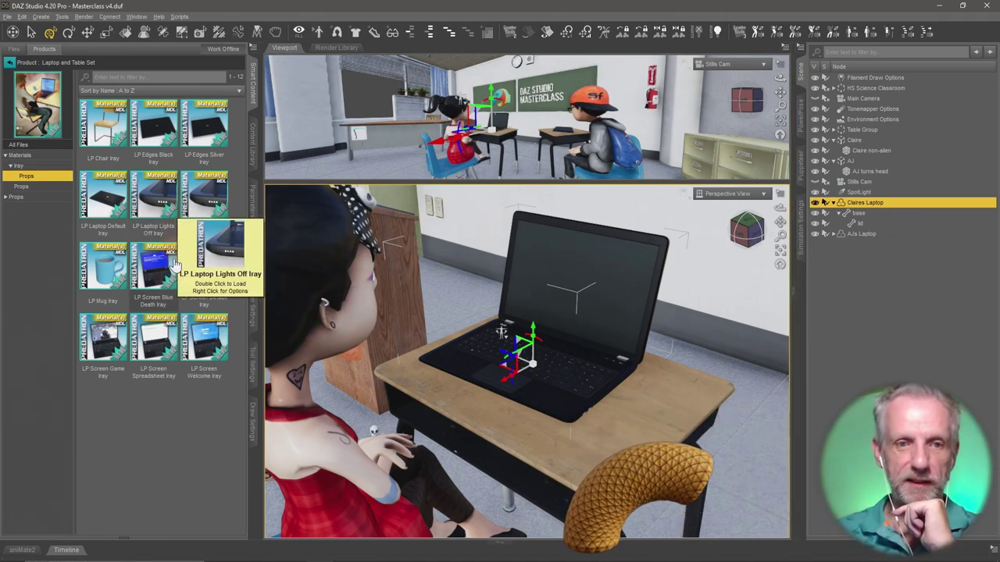
Try the Blue Death, Default, Spreadsheet and Welcome screen materials on Claires Laptop, and settle on LP Screen Game Iray
double_click(164, 279)
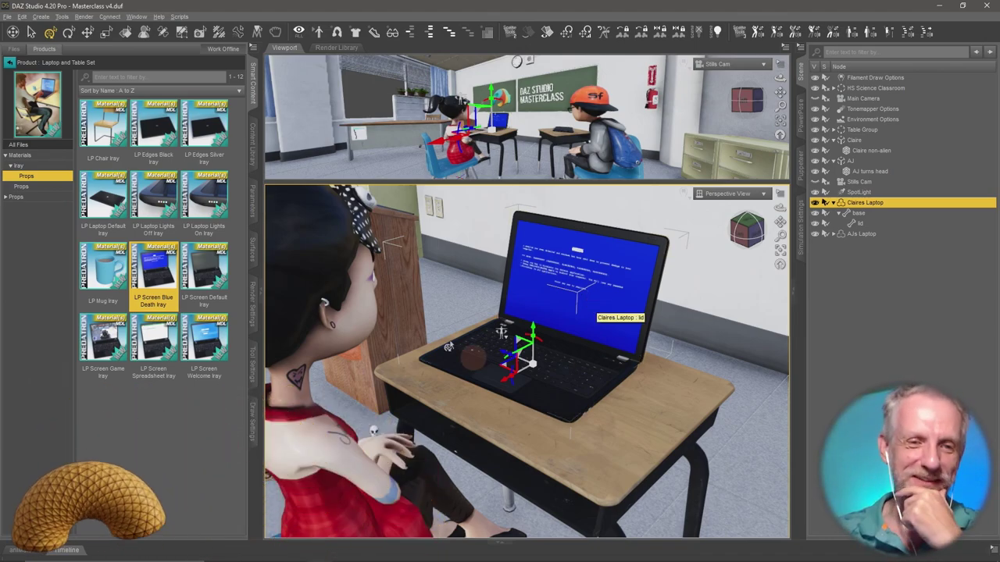
mouse_move(483, 337)
left_mouse_down()
mouse_move(513, 480)
mouse_move(483, 337)
left_mouse_up()
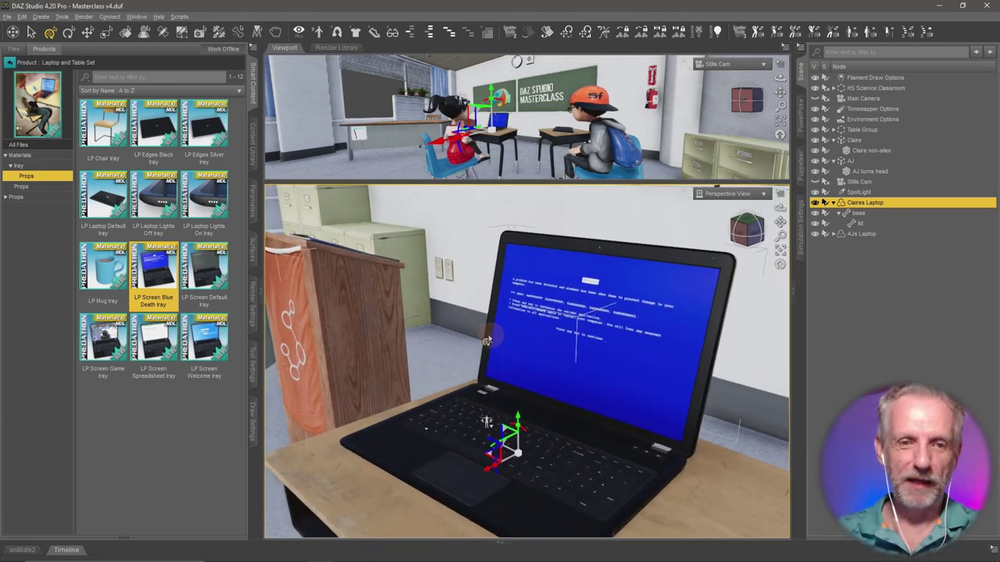
double_click(211, 283)
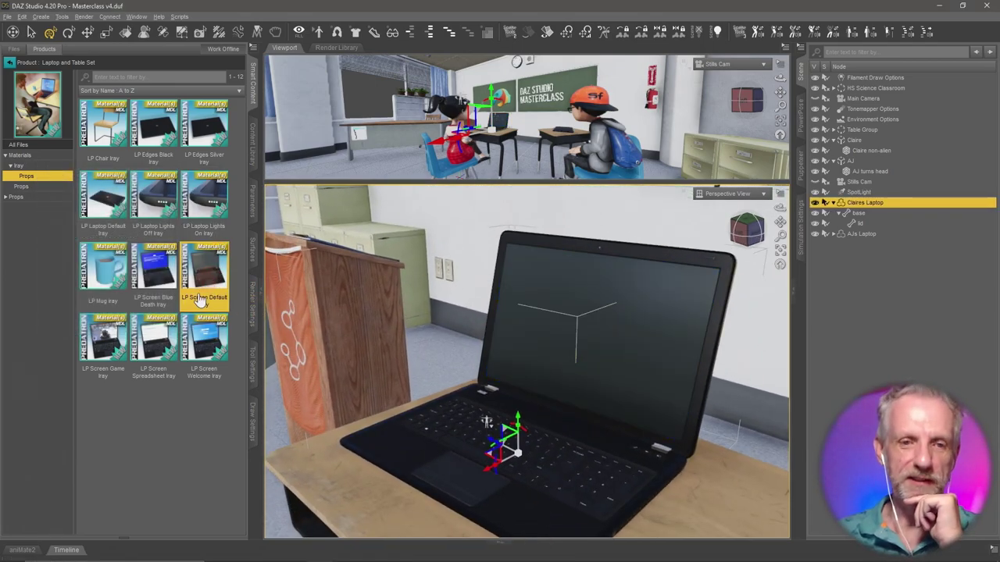
double_click(157, 334)
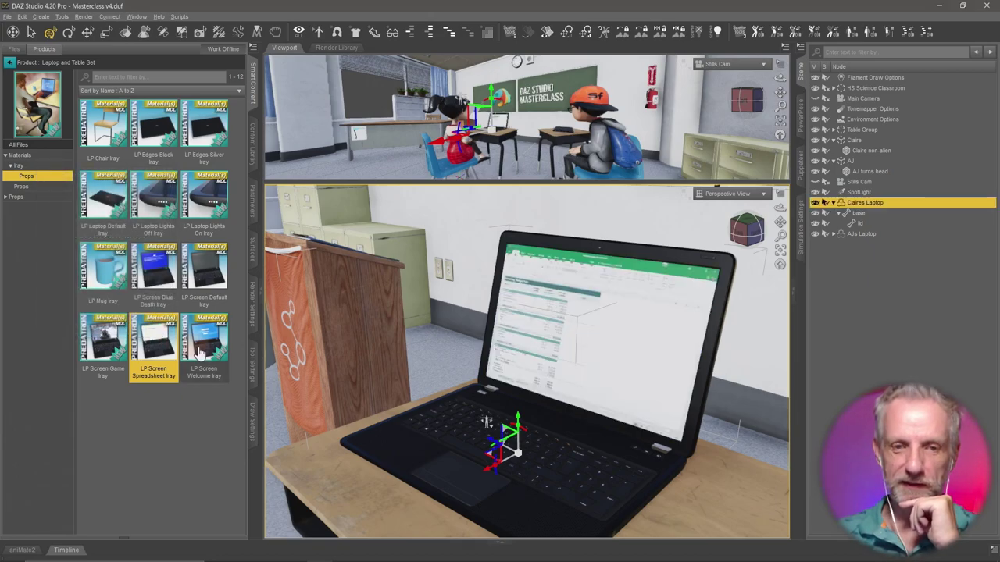
double_click(208, 344)
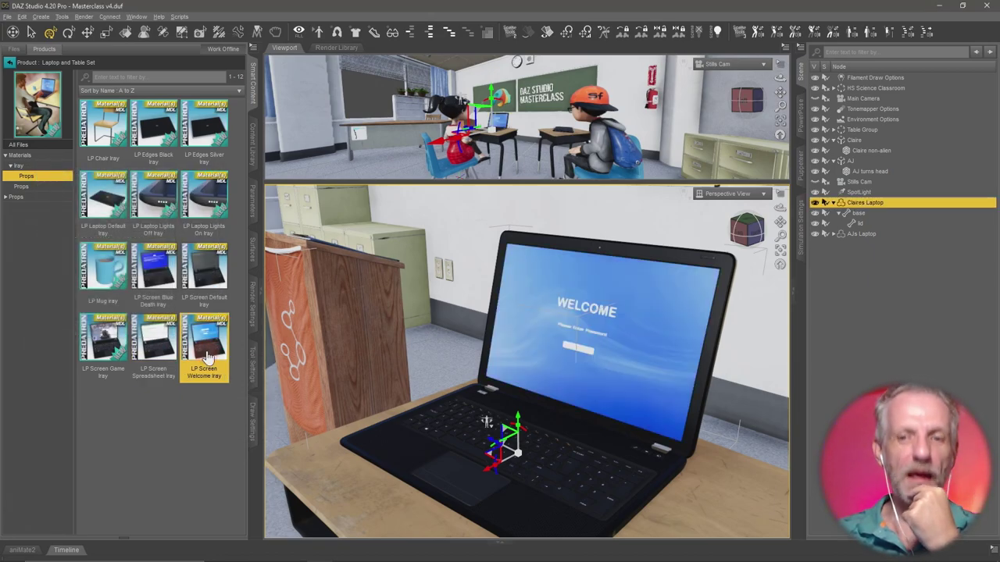
left_click(114, 341)
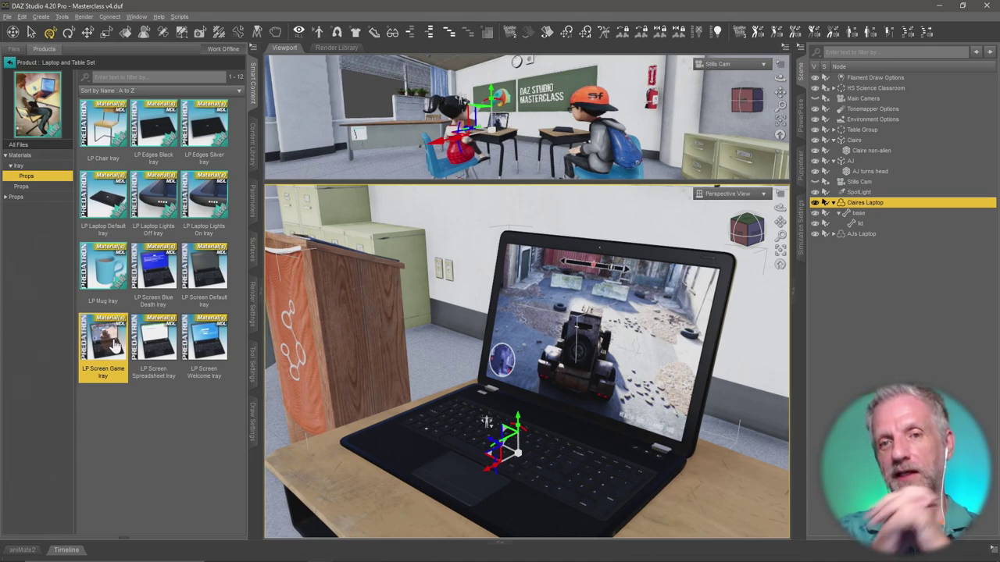
Select the whole AJs Laptop prop and nudge it across the desktop, away from AJ
left_click_drag(418, 424, 545, 457, "alt")
left_click(497, 441)
scroll(567, 459, "down", 3)
left_click(558, 352)
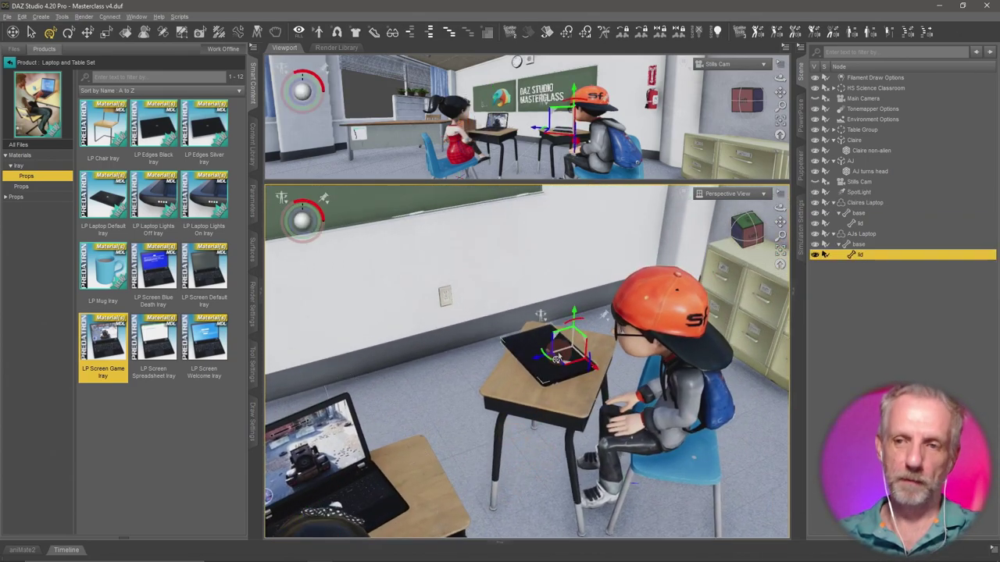
left_click(862, 234)
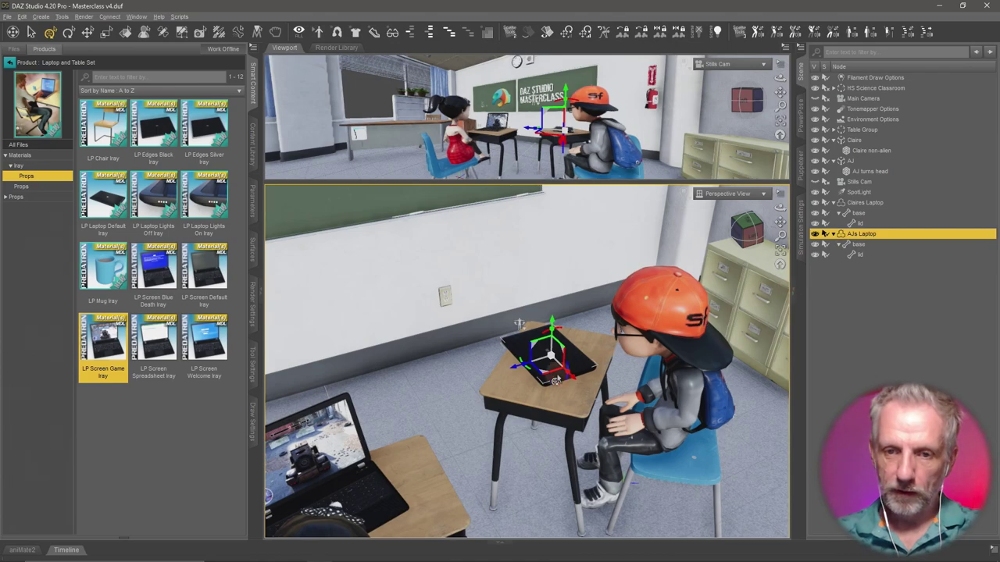
mouse_move(531, 381)
left_mouse_down()
mouse_move(509, 373)
mouse_move(531, 377)
left_mouse_up()
Open AJs Laptop by rotating its lid bone upward, with the screen side facing AJ
key("ctrl+f")
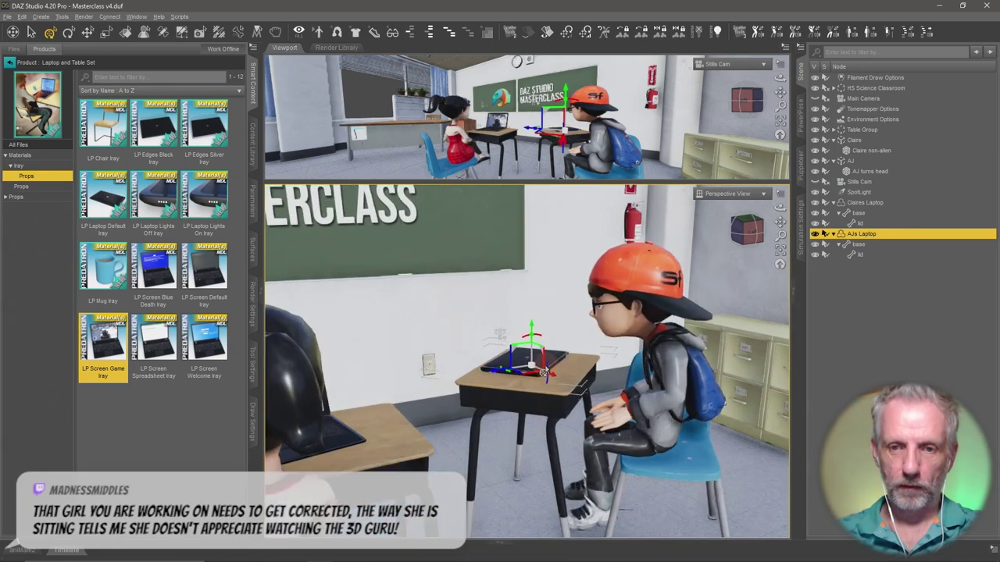
left_click(876, 255)
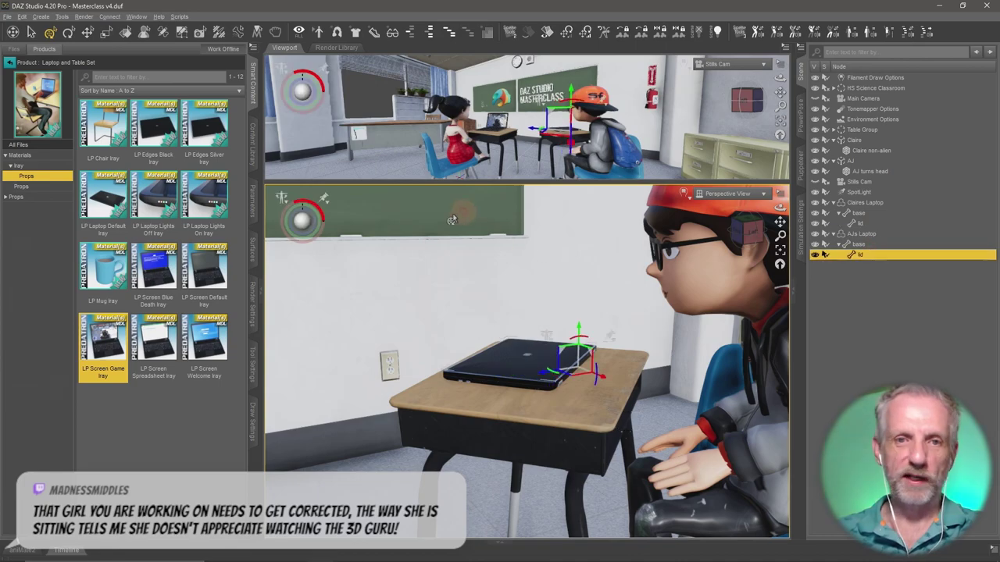
left_click_drag(578, 396, 576, 367)
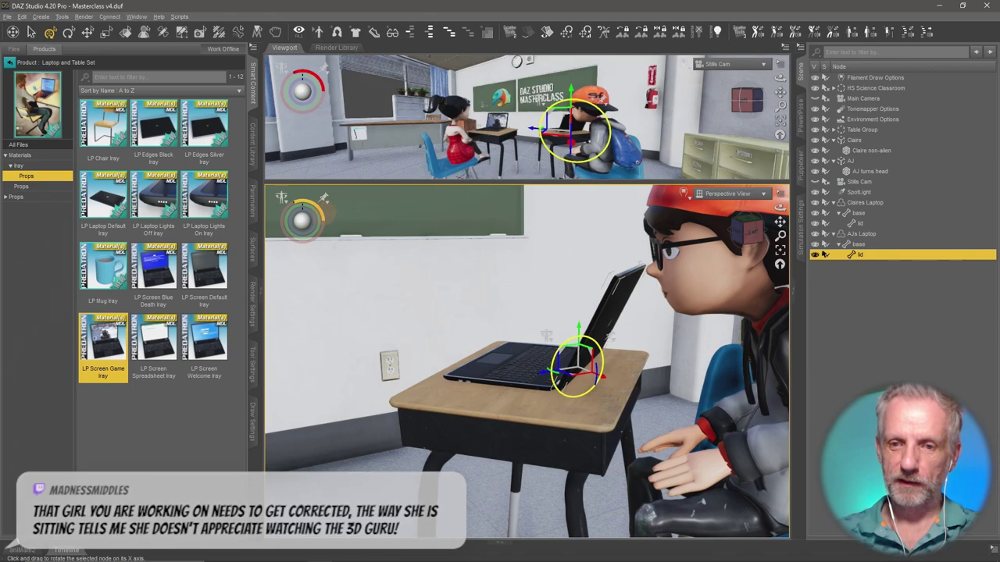
Select the whole AJs Laptop prop and apply the LP Screen Blue Death Iray material to its screen
left_click(874, 232)
left_click_drag(629, 411, 615, 376, "alt")
left_click_drag(499, 337, 492, 386, "alt")
mouse_move(548, 407)
left_mouse_down("alt")
mouse_move(539, 408)
mouse_move(562, 408)
mouse_move(545, 408)
left_mouse_up("alt")
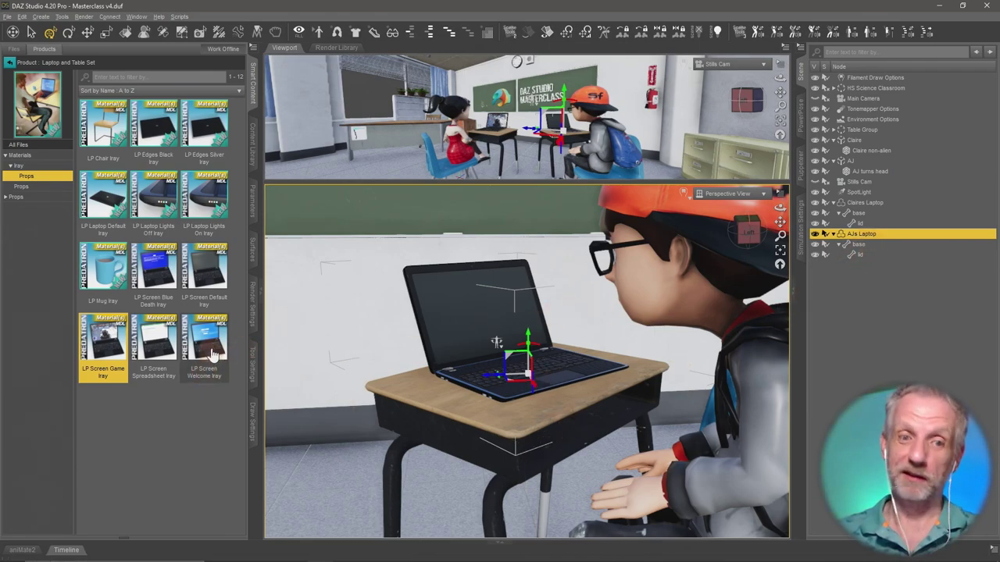
double_click(156, 289)
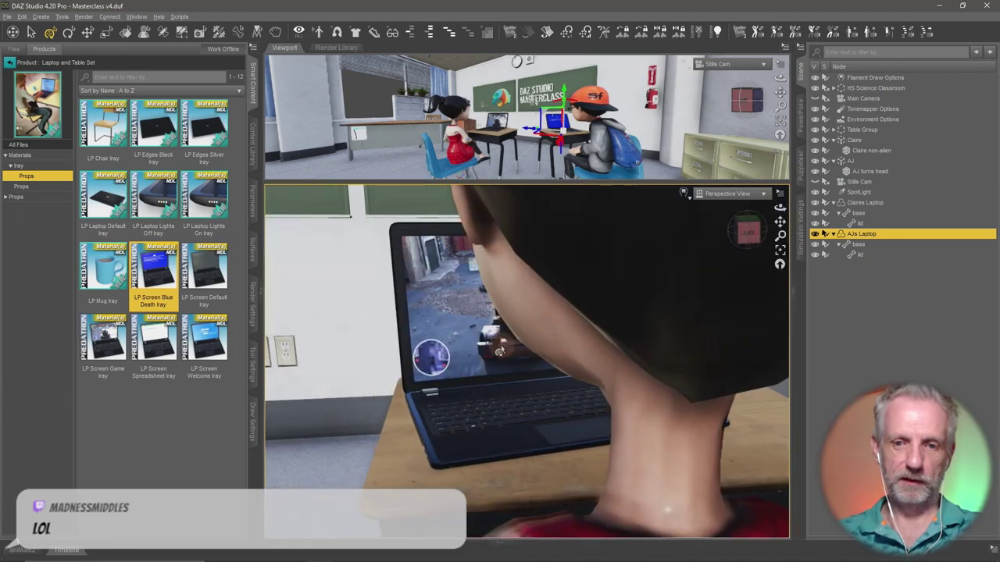
Check the free desktop beside Claires Laptop, search all files for "coff" and "cup", and clear the filter
left_click_drag(500, 351, 438, 353)
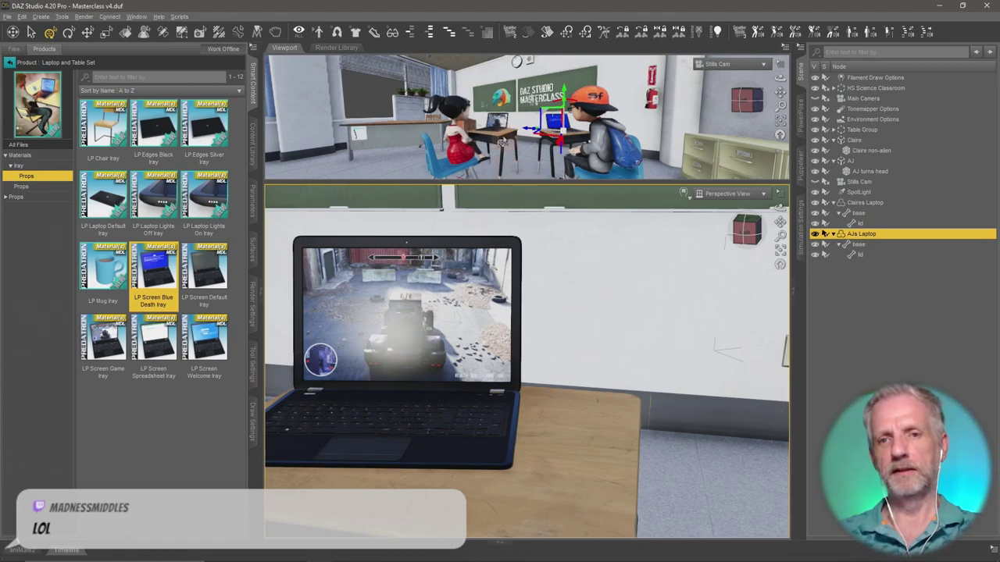
left_click_drag(563, 290, 569, 287)
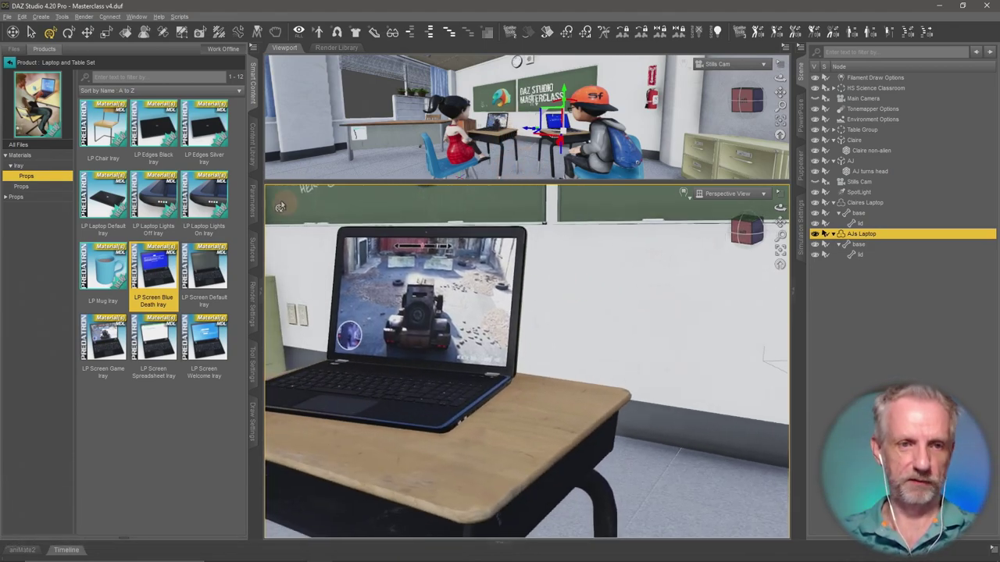
left_click(13, 67)
left_click(13, 48)
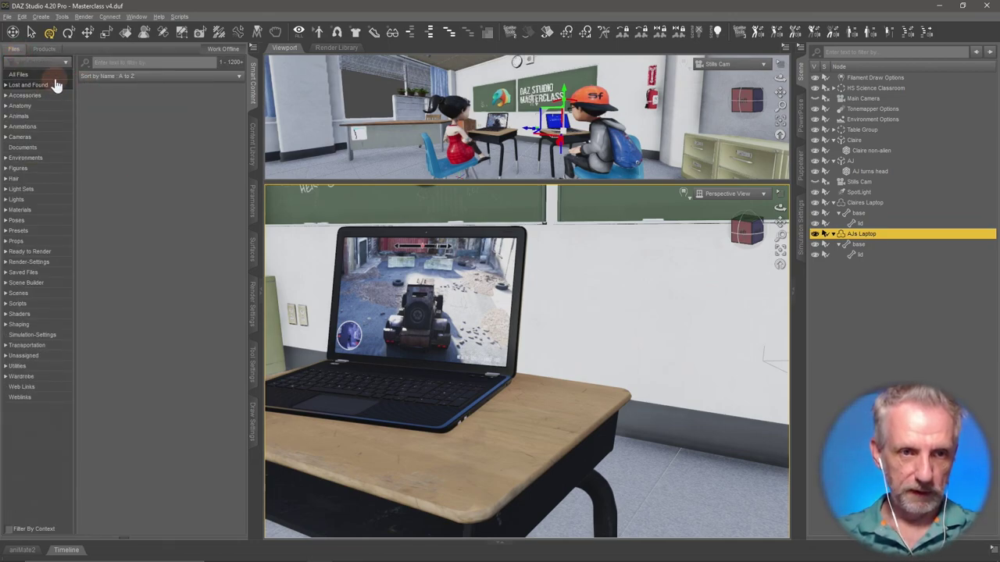
left_click(49, 74)
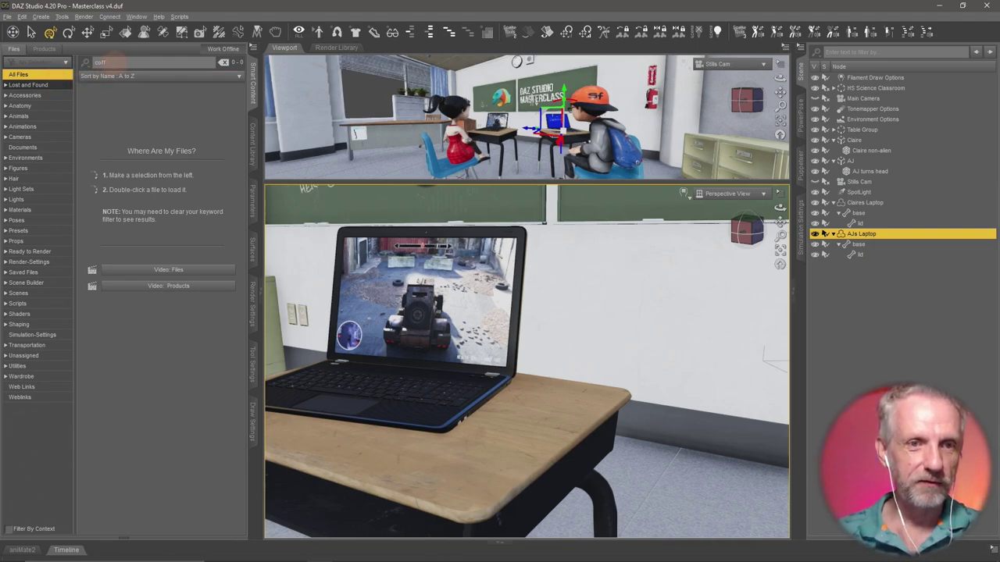
type("cup")
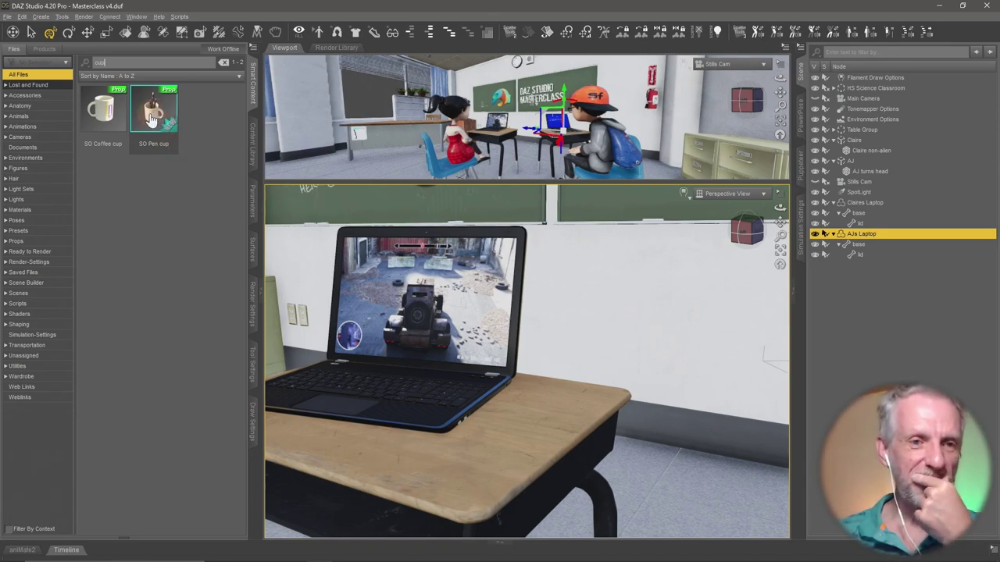
left_click(224, 62)
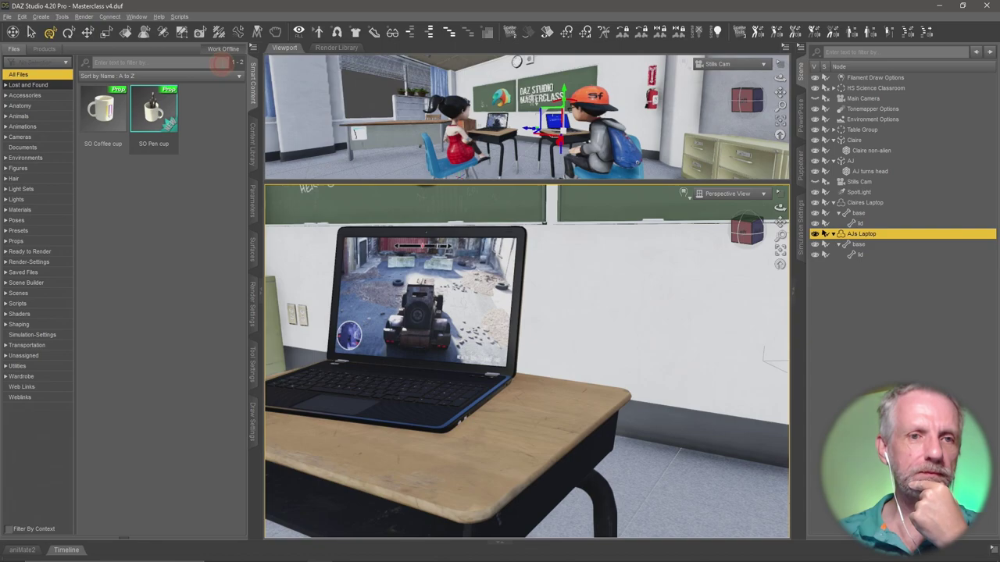
List all Props products without the old laptop filter and open the Classroom Props product
left_click(53, 50)
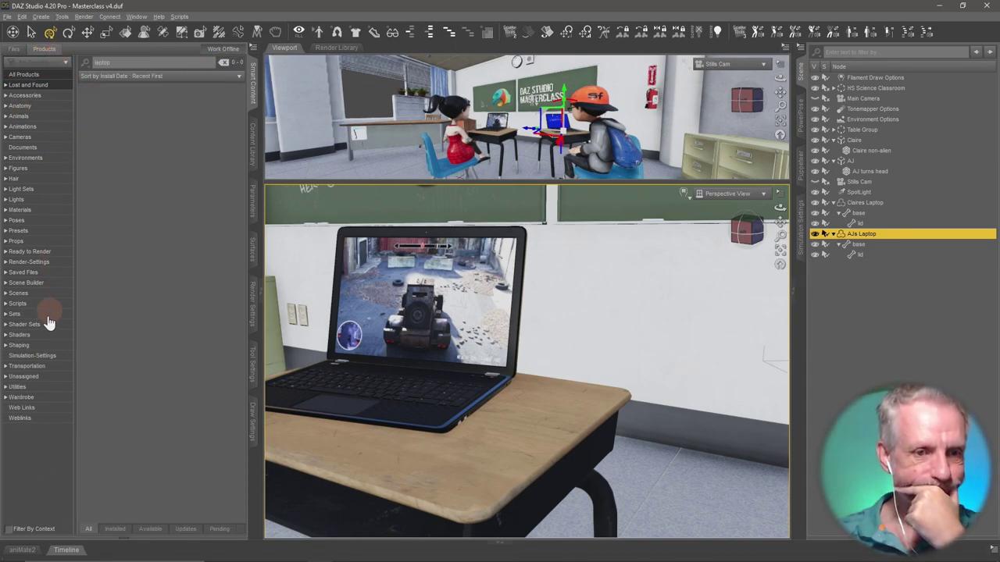
left_click(39, 241)
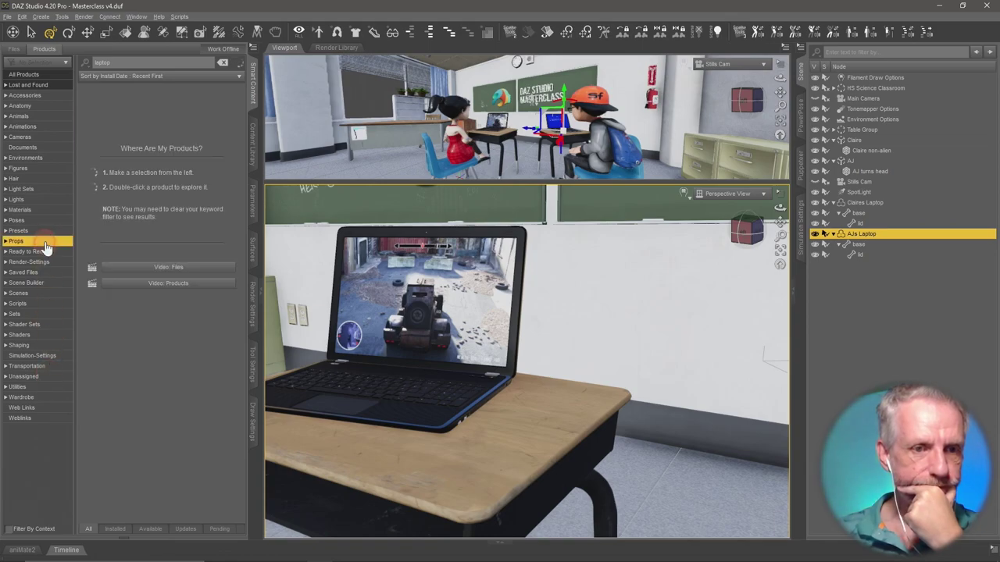
left_click(223, 62)
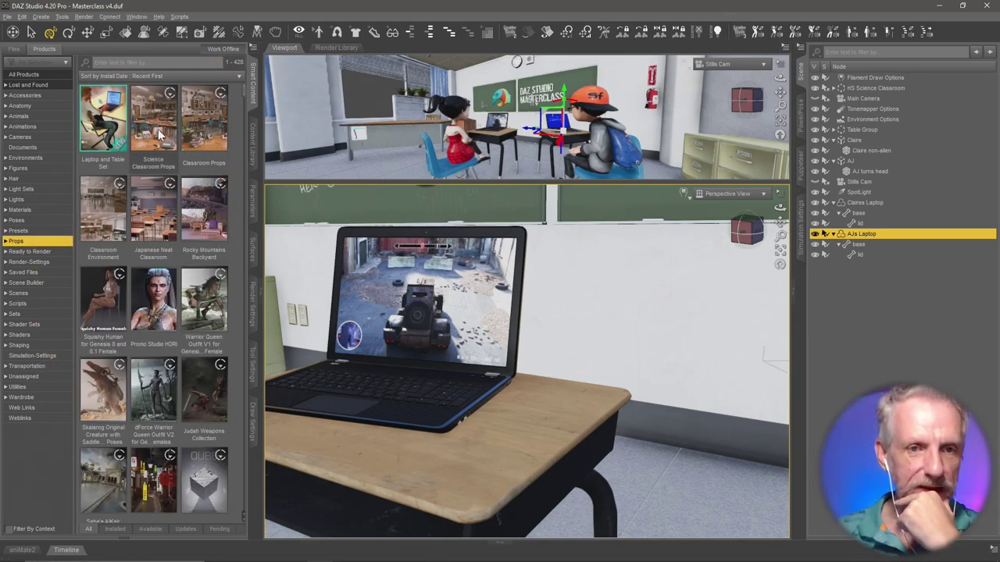
scroll(218, 211, "down", 3)
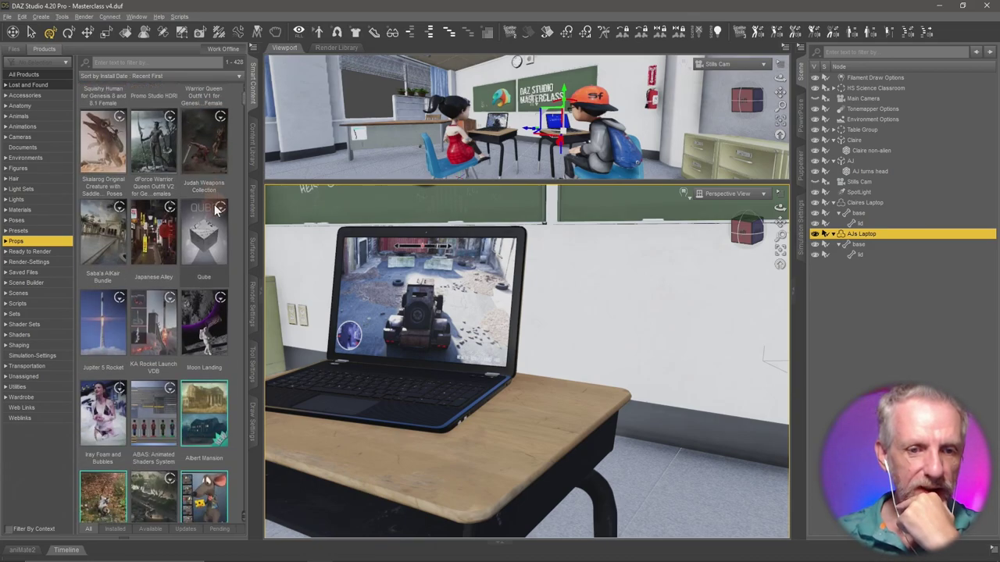
scroll(217, 210, "up", 3)
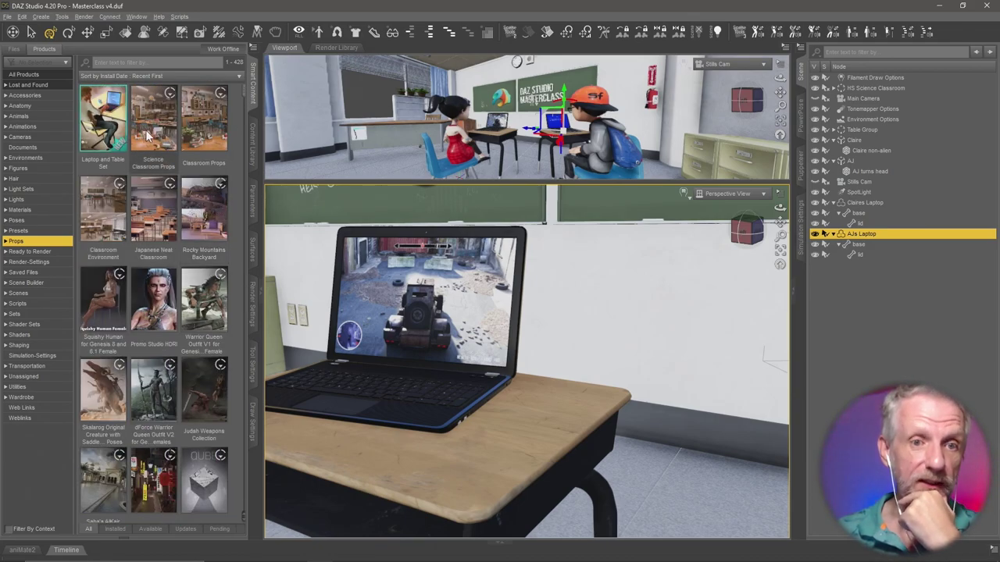
double_click(209, 131)
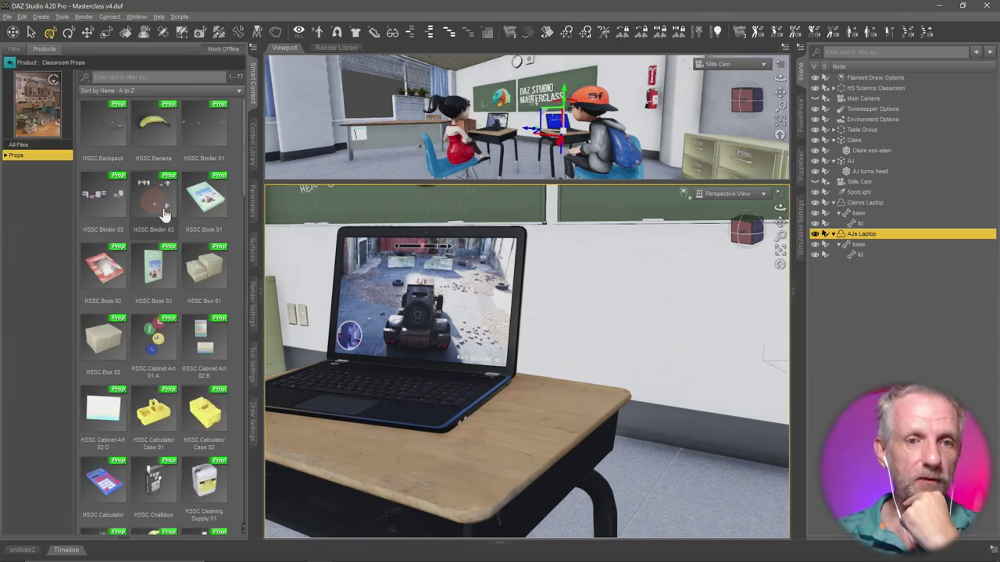
Look through the whole list of Classroom Props items for a small object suited to the desk
scroll(173, 226, "down", 3)
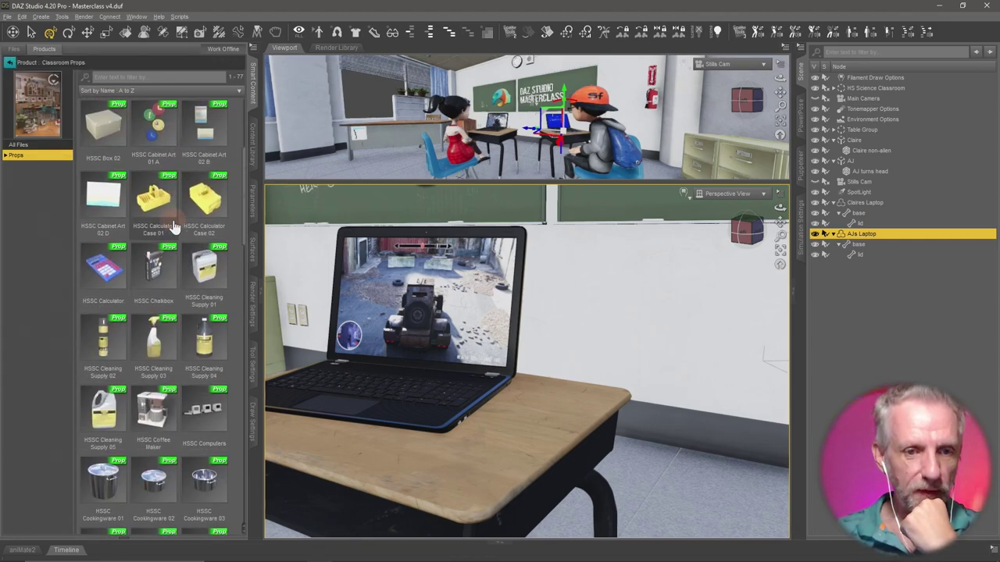
scroll(174, 226, "down", 3)
scroll(178, 236, "down", 3)
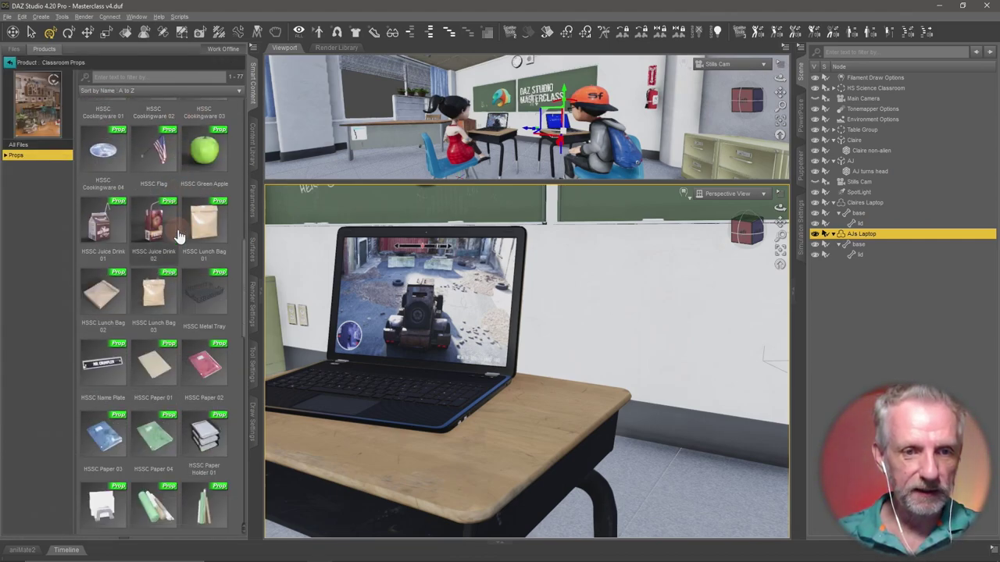
scroll(178, 236, "down", 1)
mouse_move(213, 244)
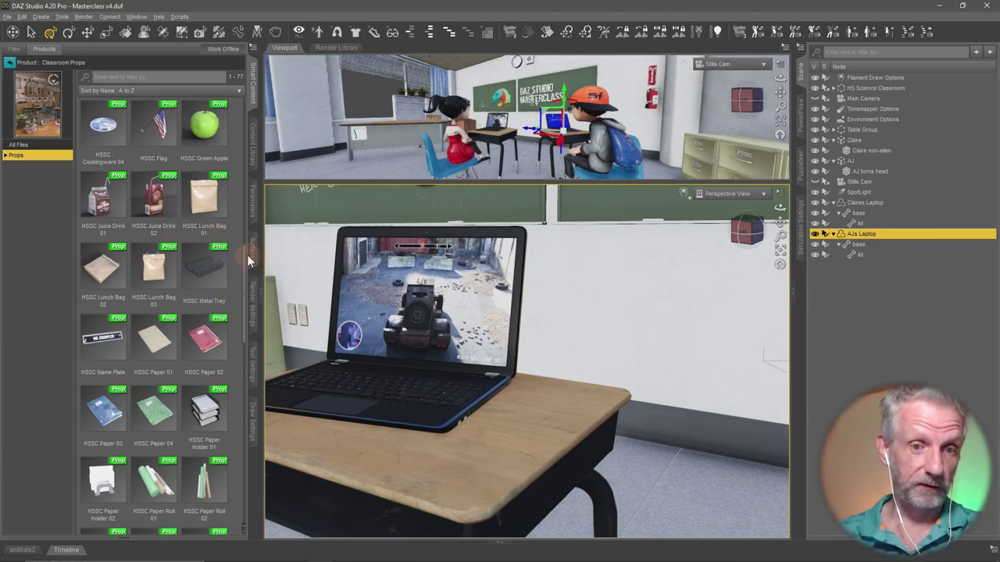
scroll(231, 273, "down", 5)
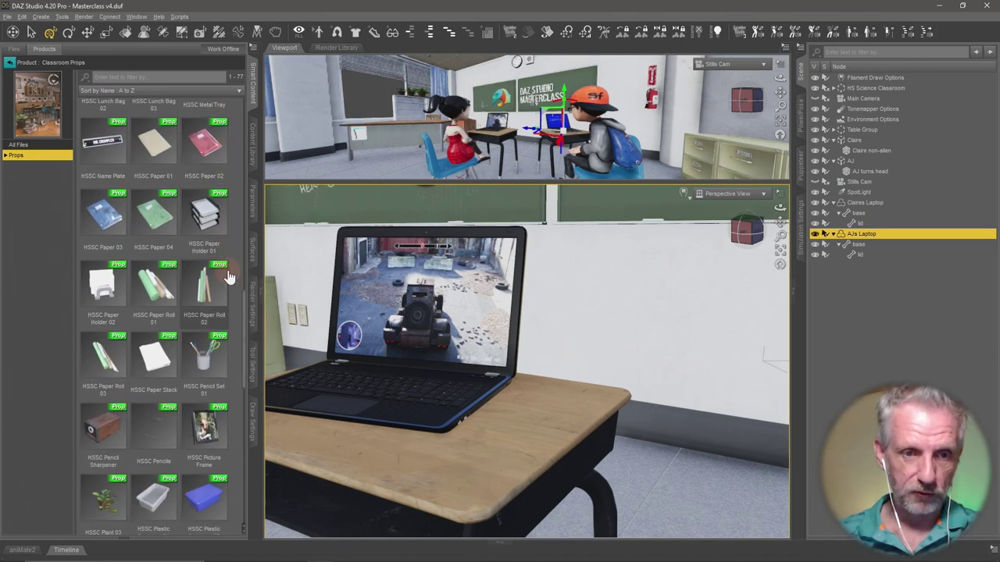
scroll(229, 277, "down", 10)
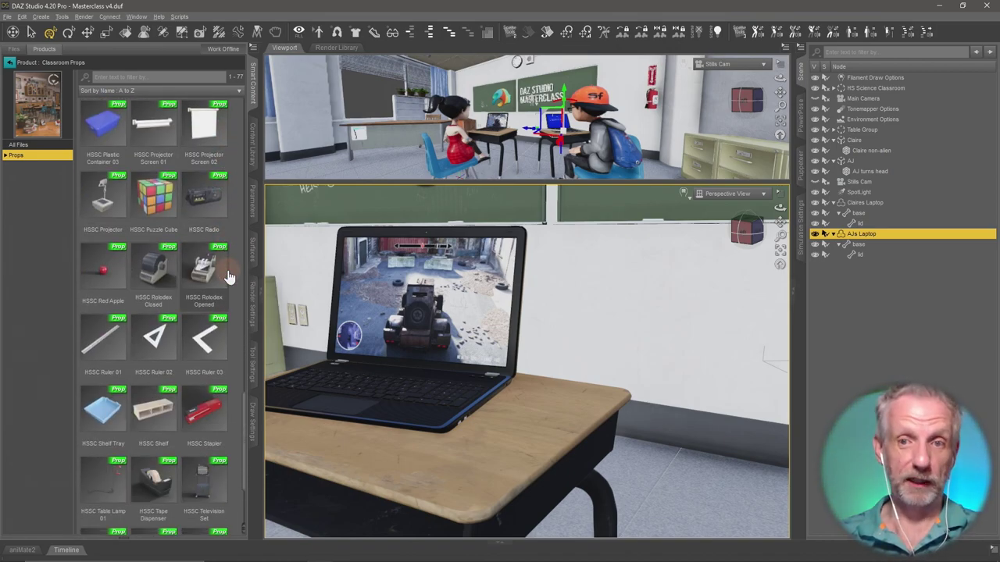
scroll(229, 278, "down", 3)
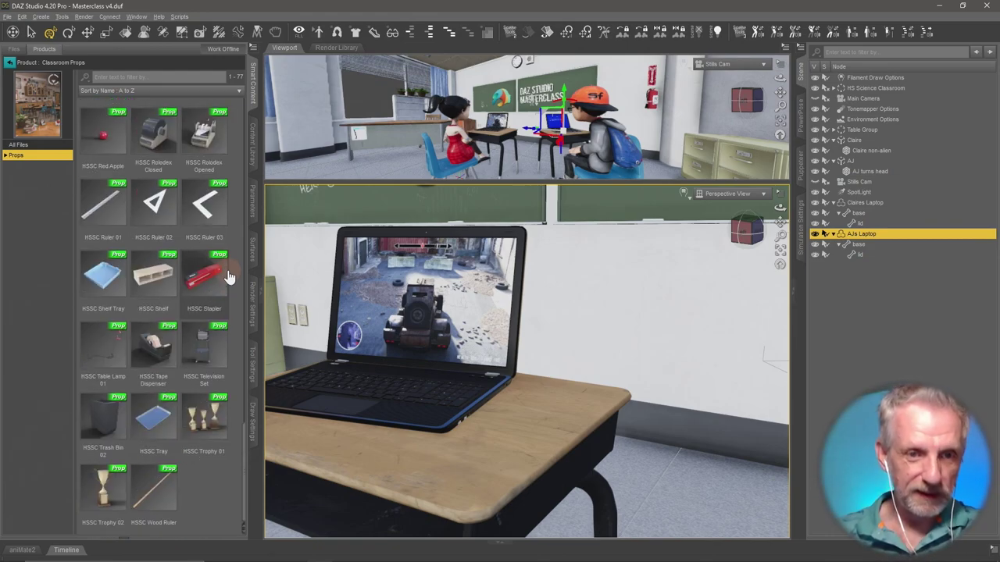
scroll(226, 273, "up", 20)
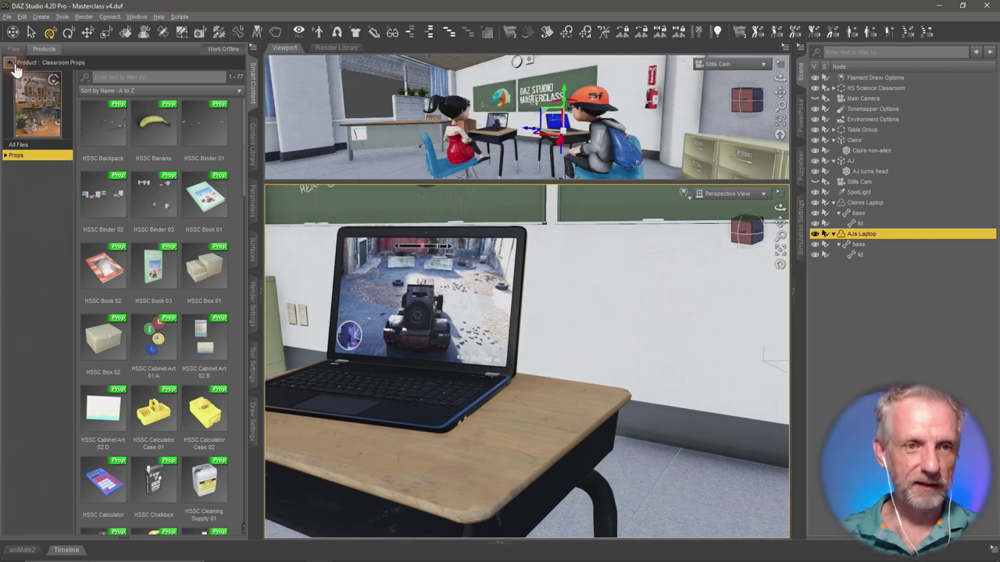
Return to the Props products, search them for "diner", and clear the filter
left_click(12, 65)
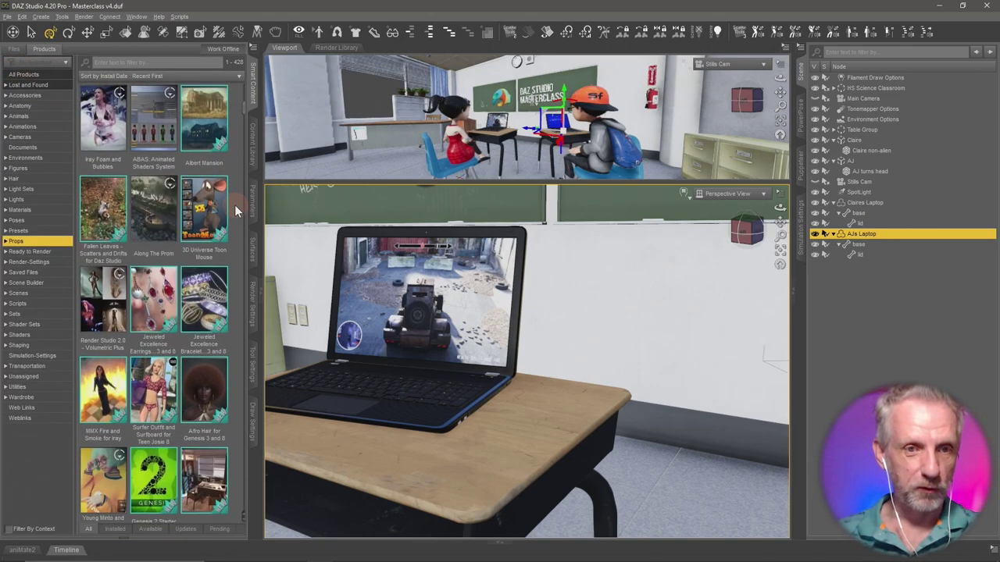
scroll(235, 205, "down", 3)
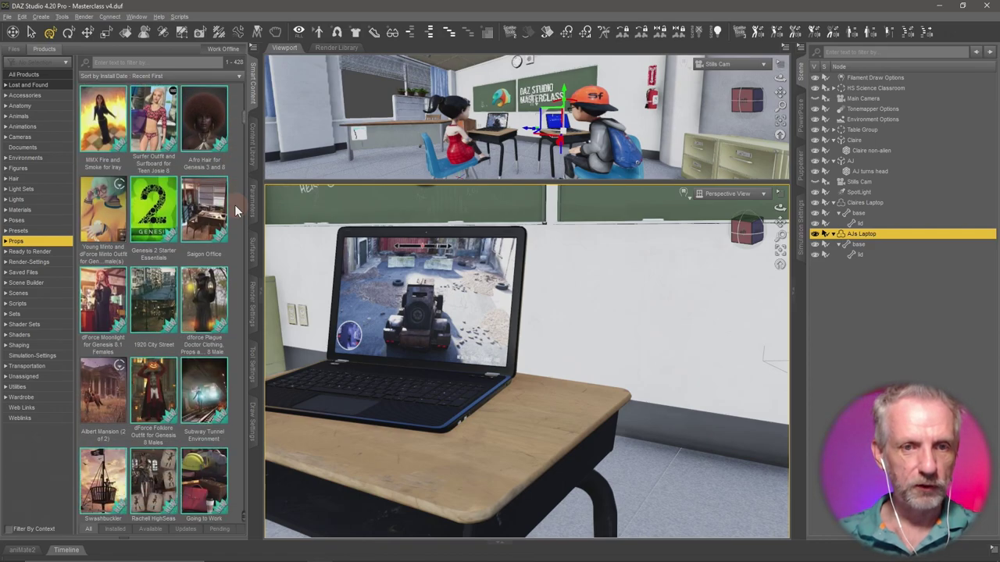
scroll(234, 205, "down", 3)
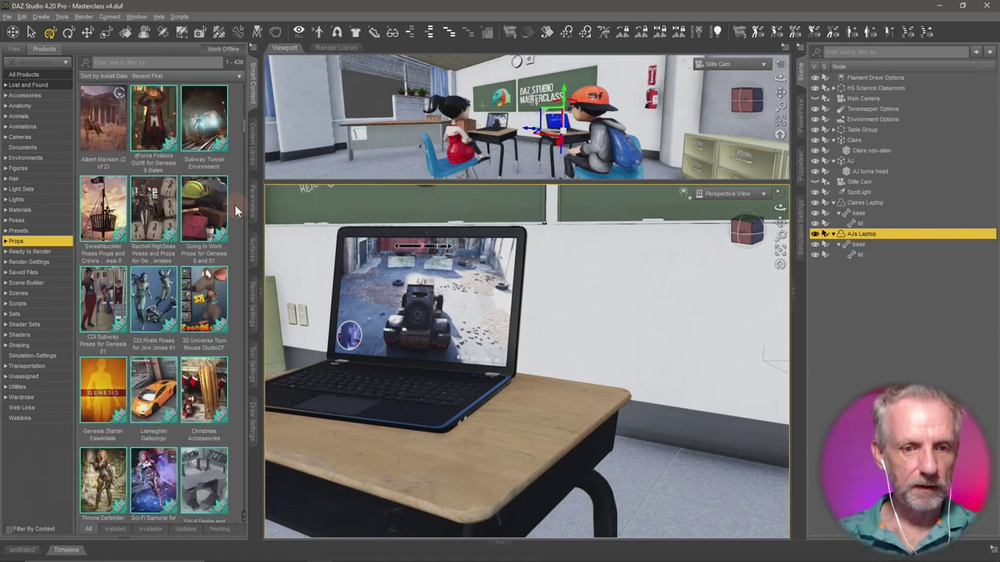
left_click(182, 62)
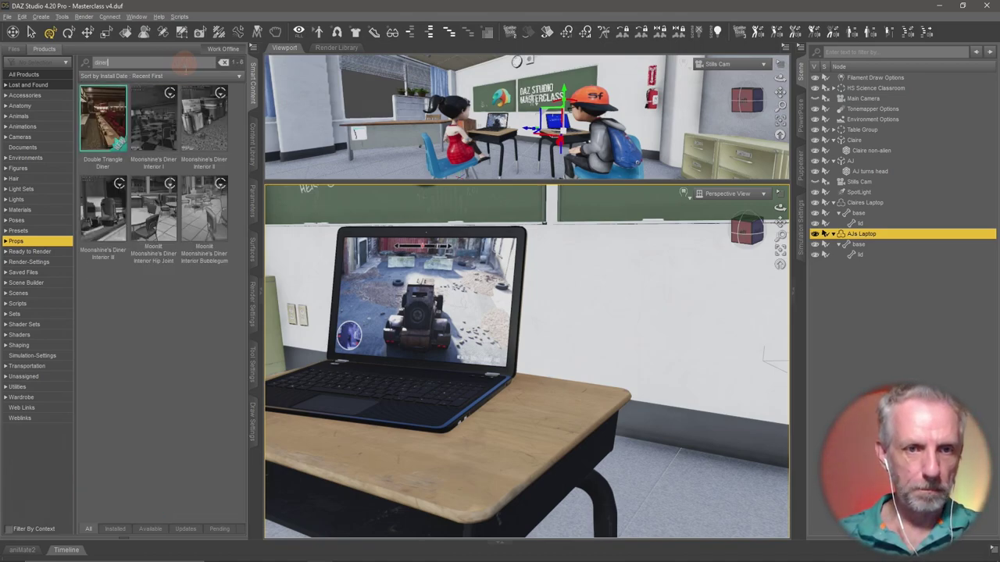
left_click(223, 62)
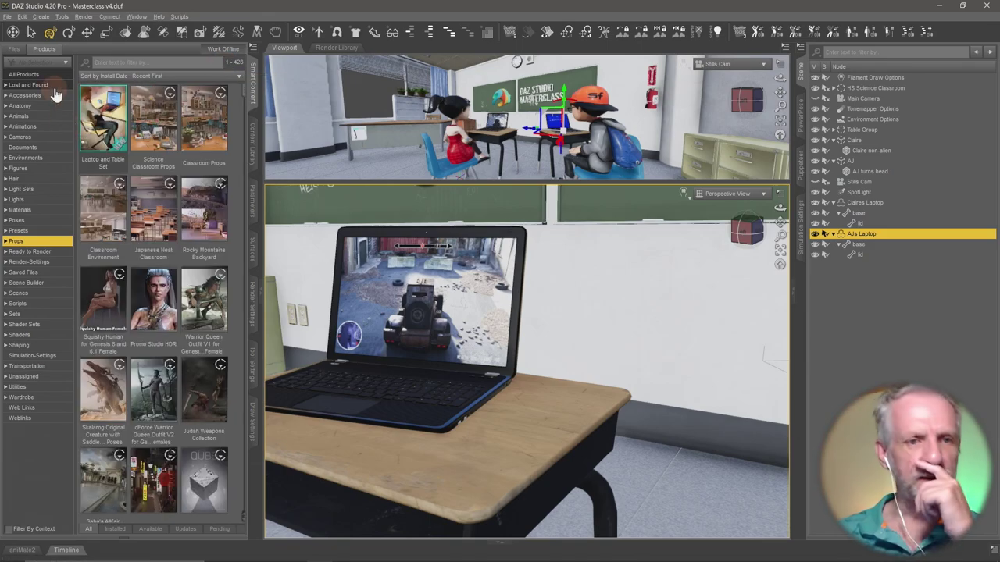
Search the Props files for a cup, also trying the keyword "tum"
left_click(15, 50)
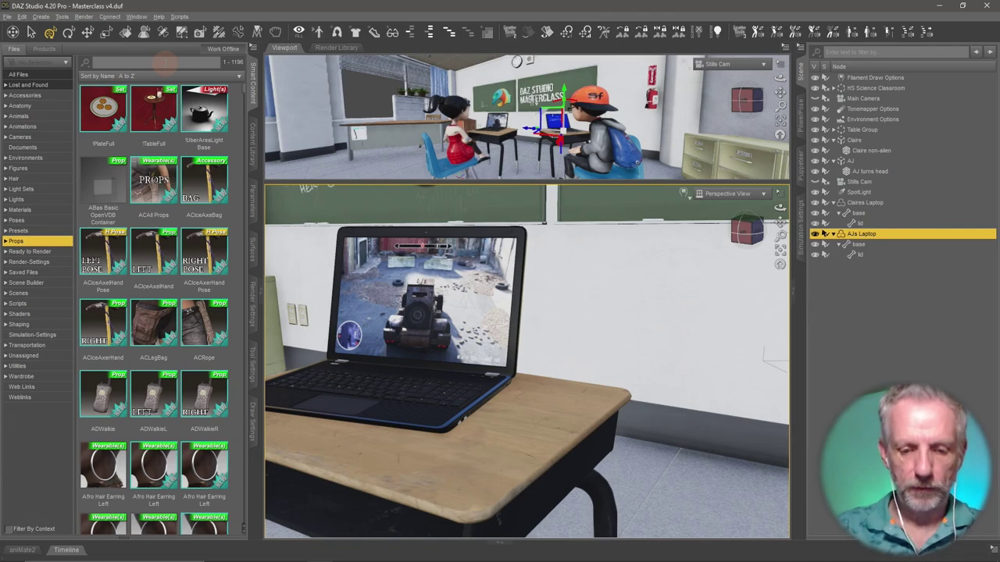
type("cla")
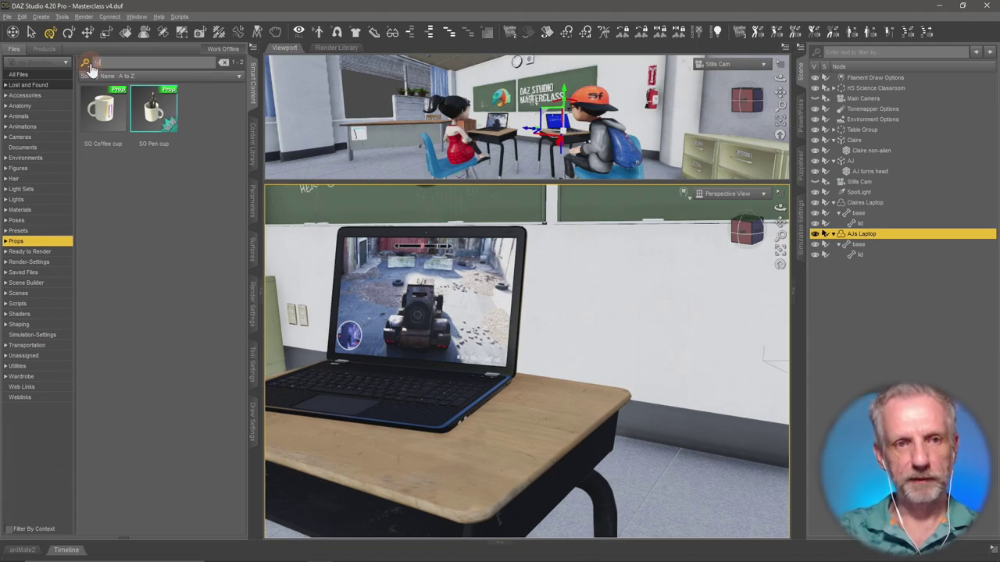
type("tum")
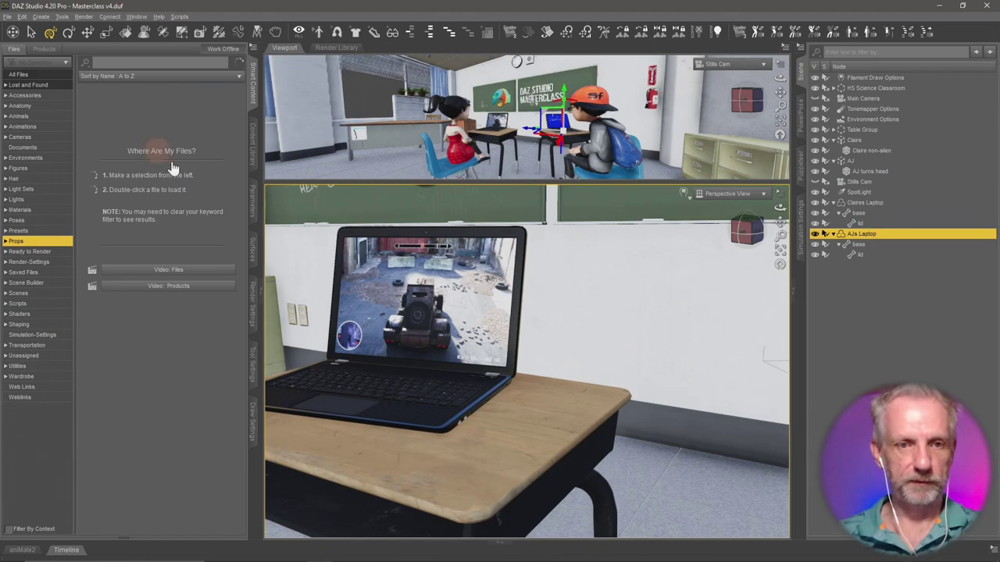
Look through the full unfiltered list of Props files for a drink or other small item suited to the desks
scroll(190, 208, "down", 10)
scroll(207, 225, "down", 10)
scroll(207, 225, "down", 10)
scroll(207, 225, "down", 3)
scroll(207, 225, "down", 10)
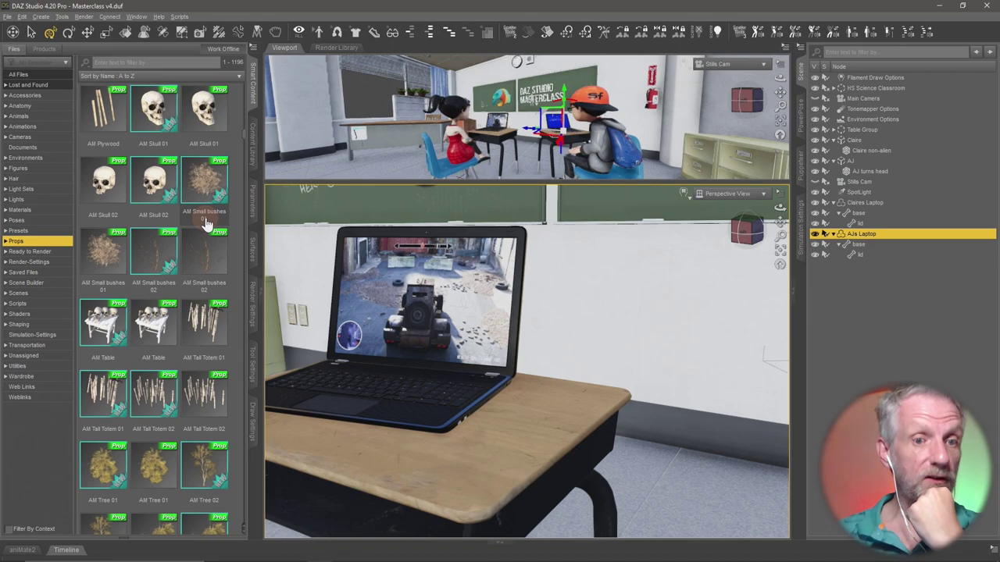
scroll(207, 225, "down", 10)
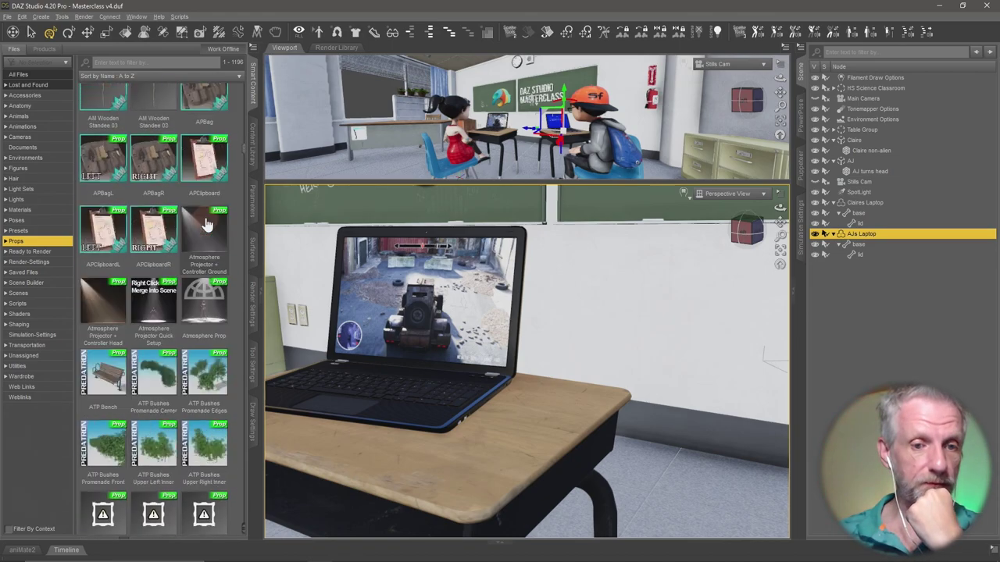
scroll(207, 225, "down", 10)
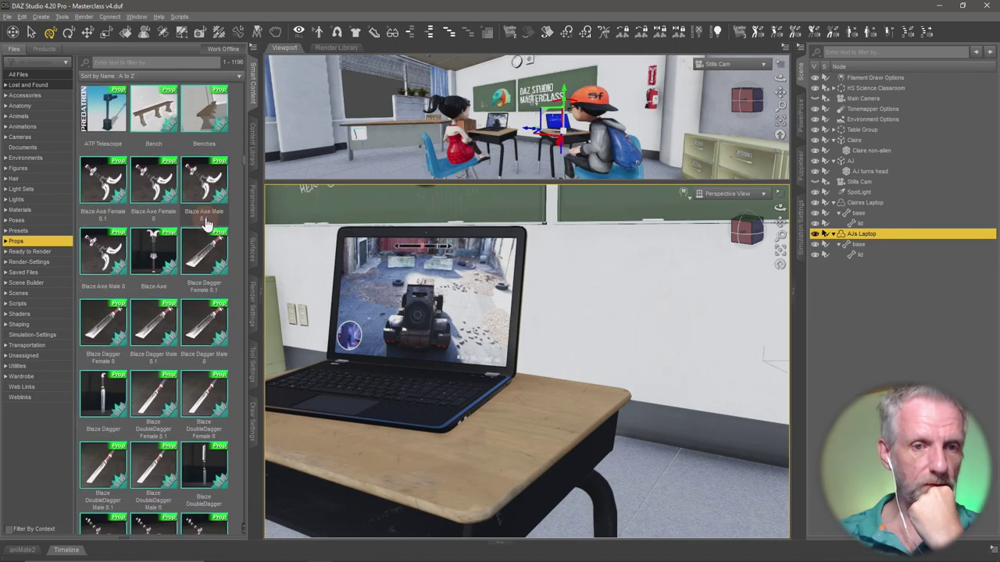
scroll(207, 225, "down", 10)
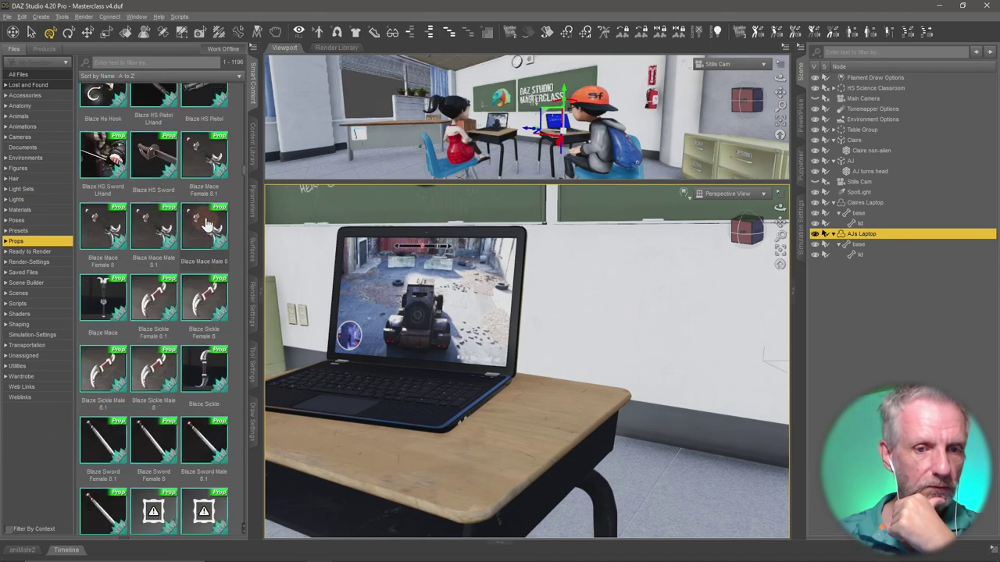
scroll(207, 225, "down", 10)
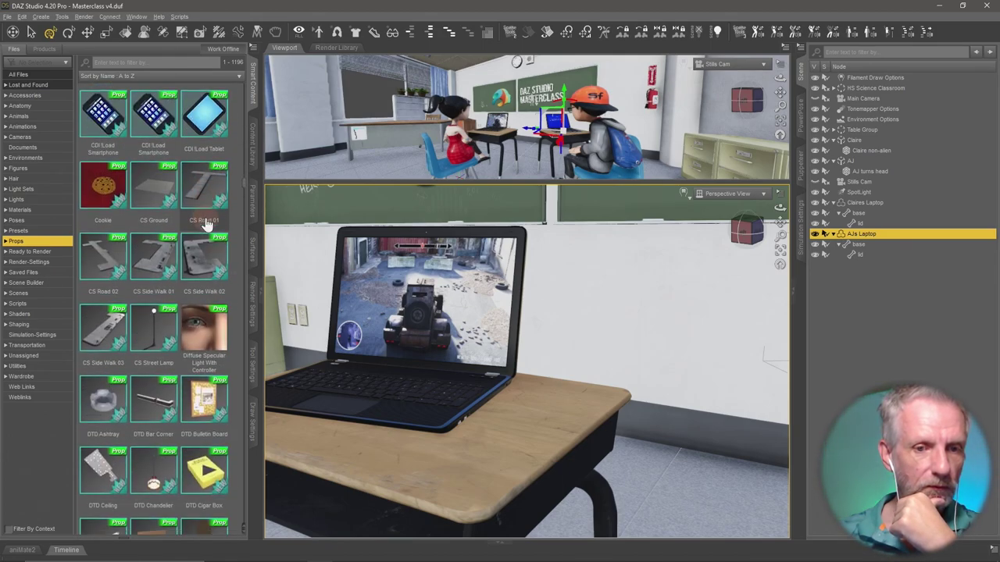
scroll(207, 225, "down", 10)
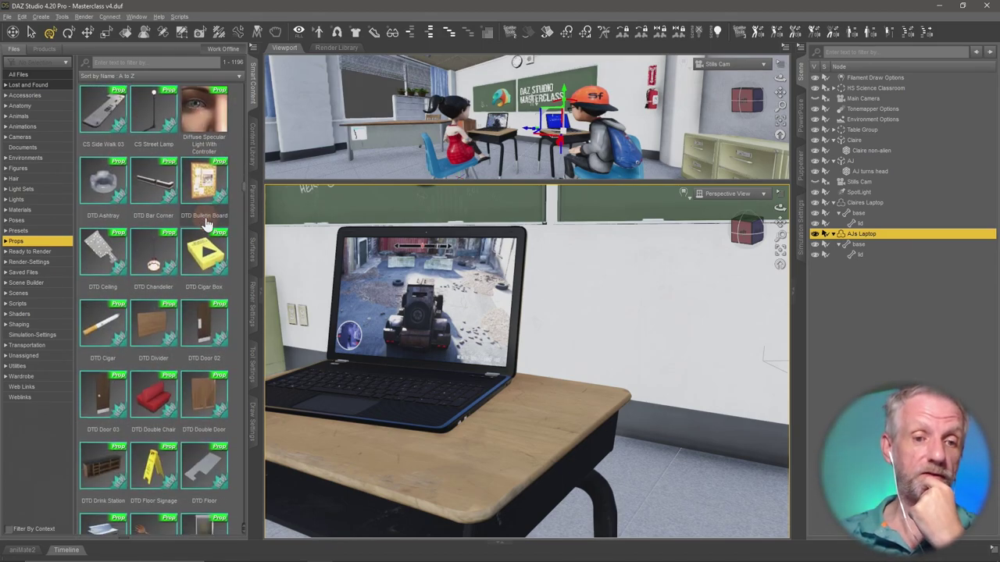
scroll(207, 225, "up", 3)
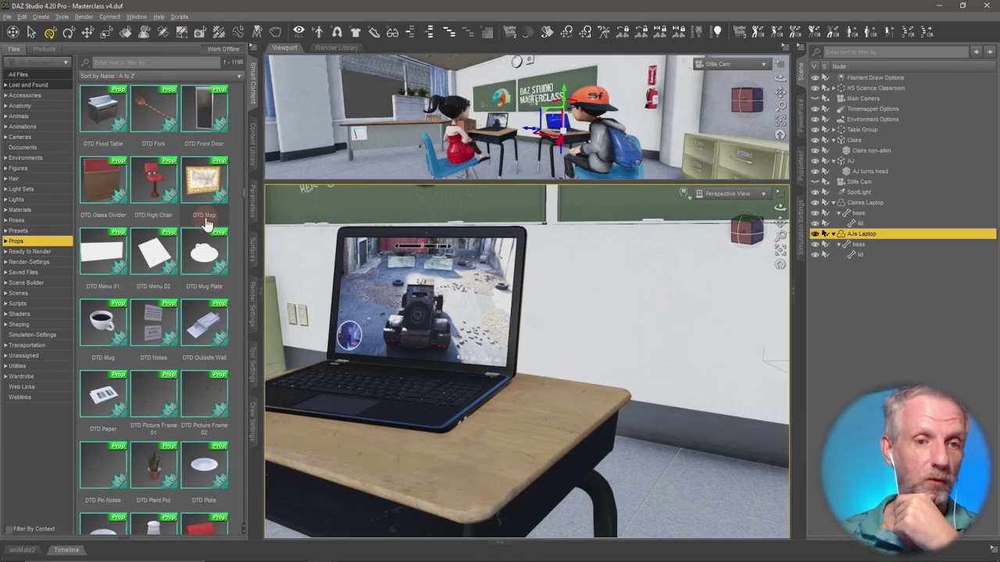
scroll(207, 225, "down", 9)
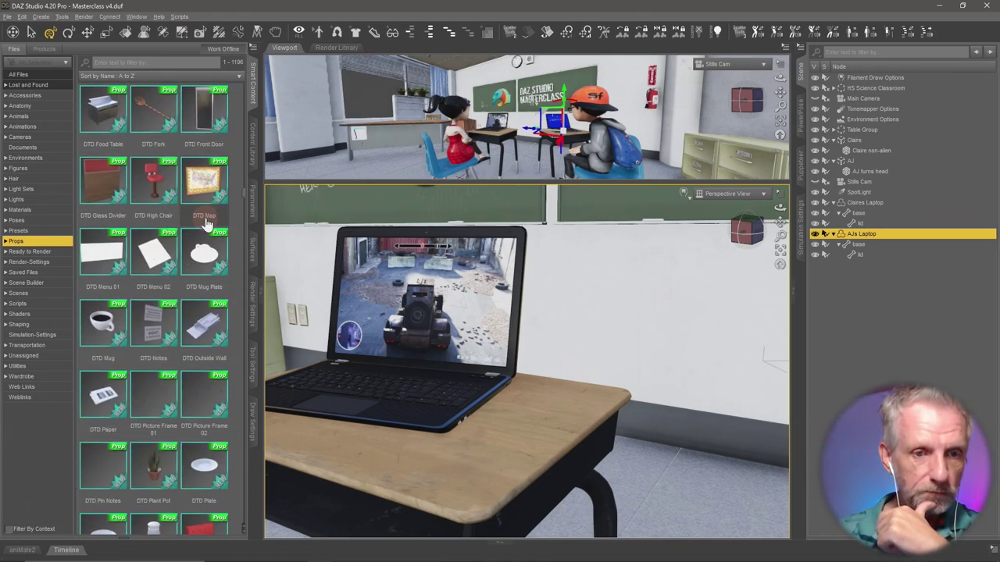
scroll(207, 225, "down", 5)
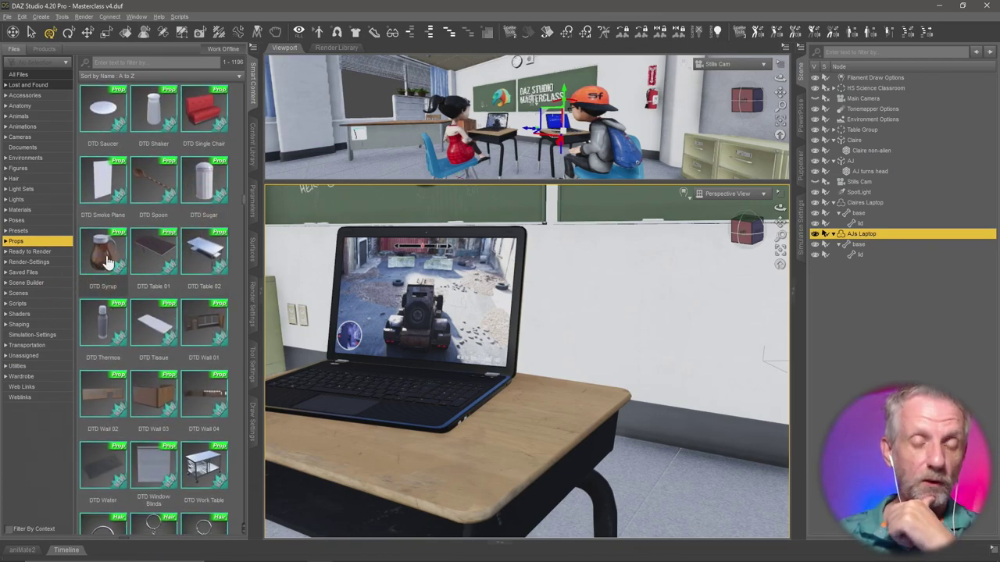
mouse_move(107, 262)
mouse_move(143, 255)
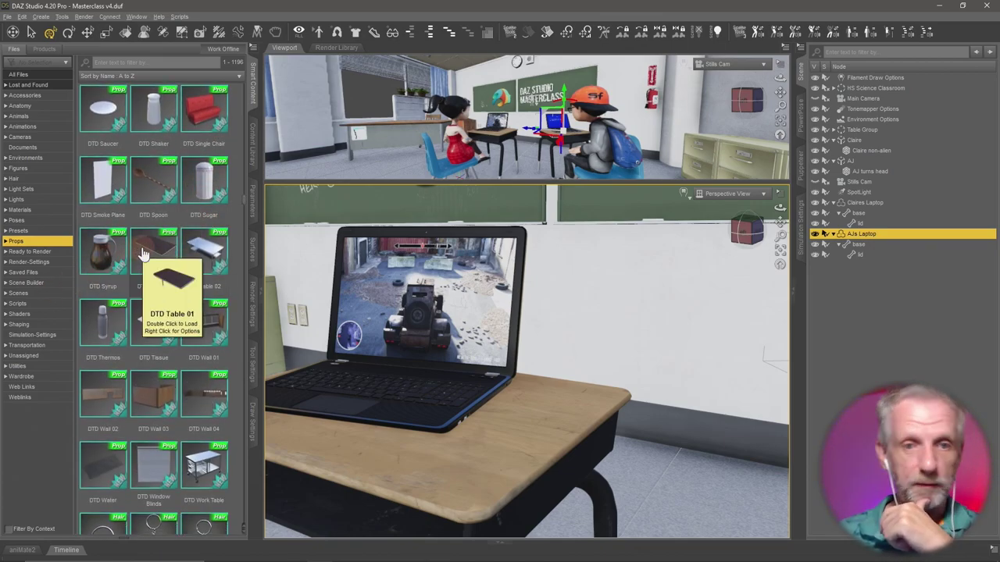
scroll(143, 255, "down", 15)
scroll(143, 255, "down", 15)
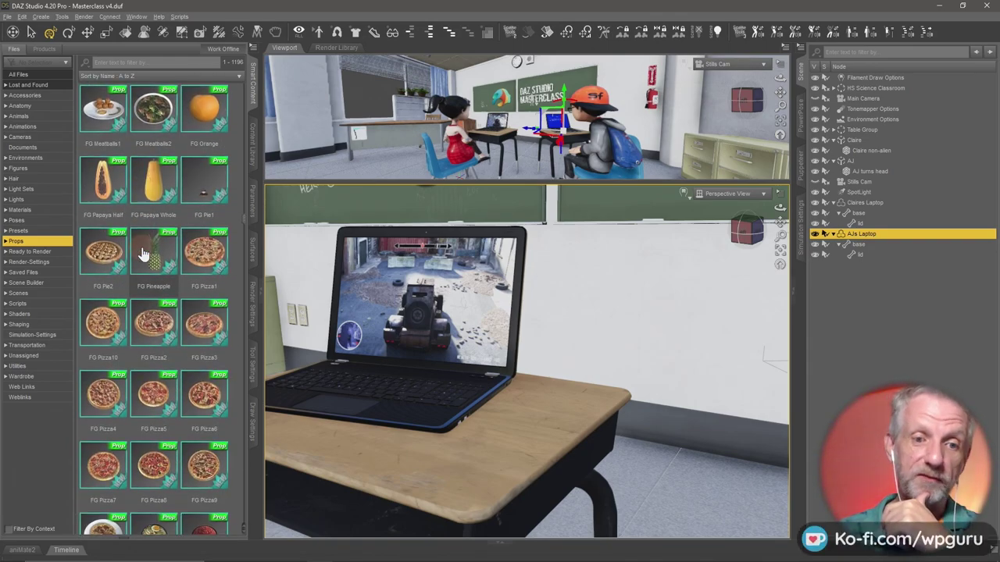
scroll(143, 255, "down", 10)
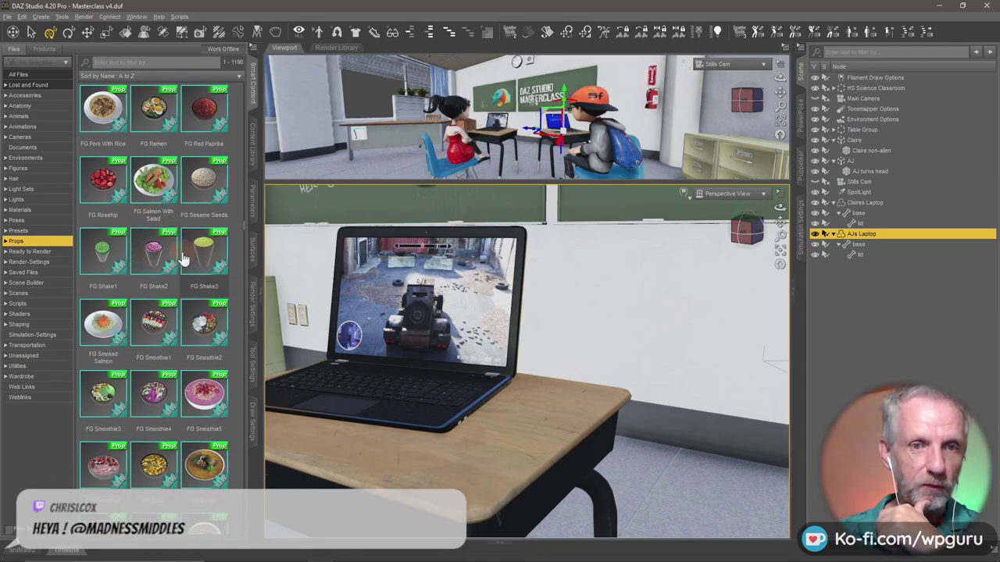
mouse_move(182, 257)
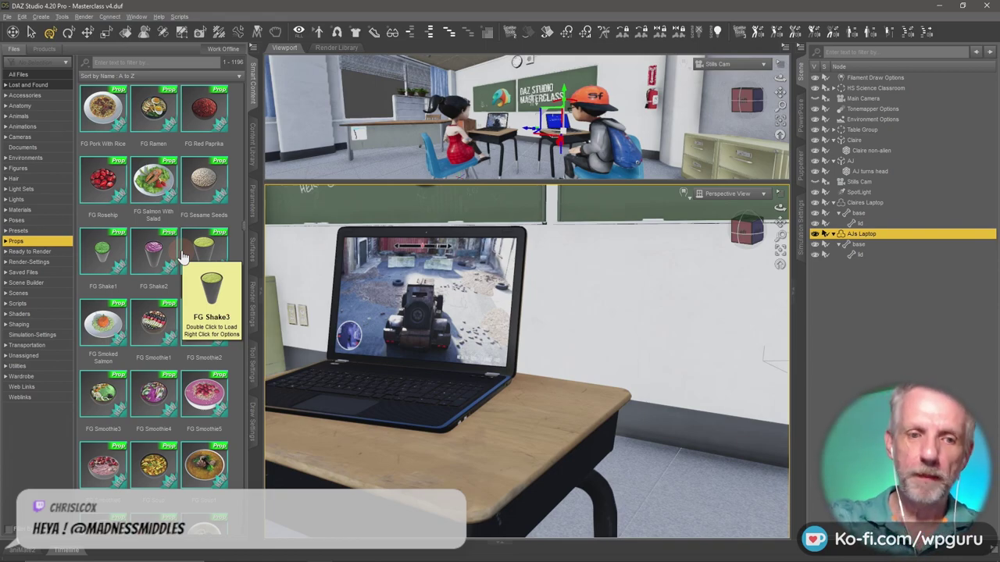
scroll(181, 257, "down", 3)
scroll(181, 258, "down", 10)
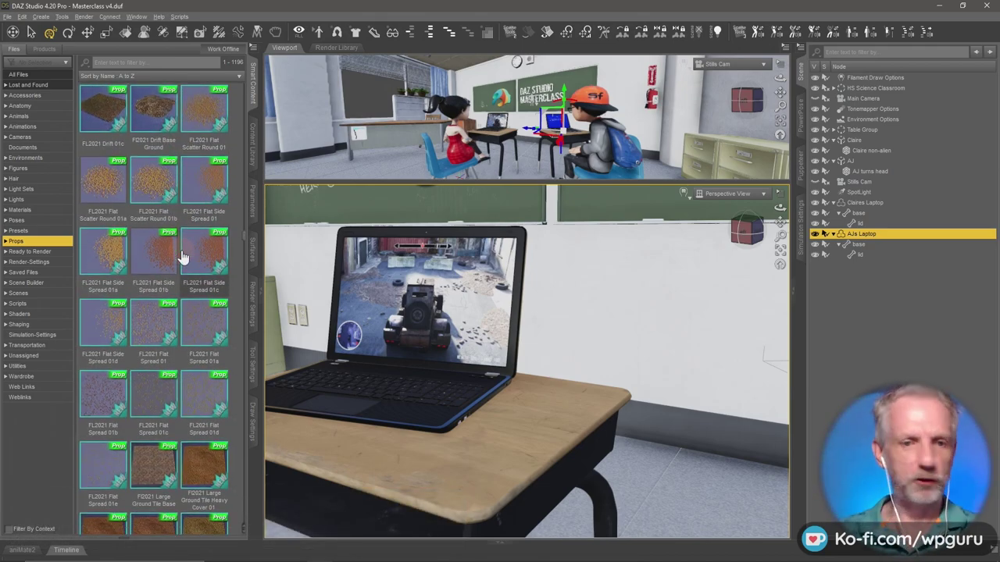
scroll(182, 257, "down", 10)
scroll(181, 258, "down", 10)
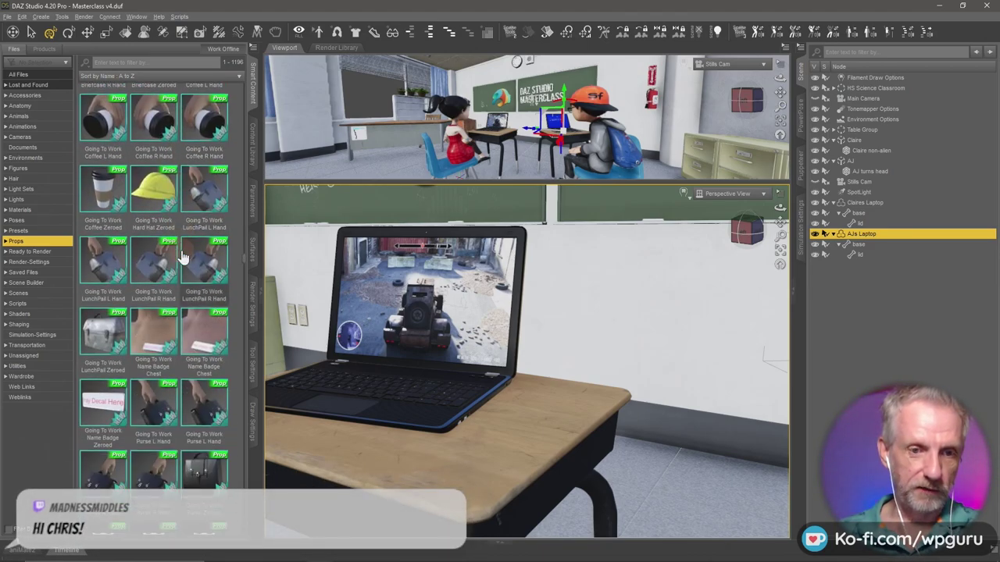
scroll(181, 258, "down", 1)
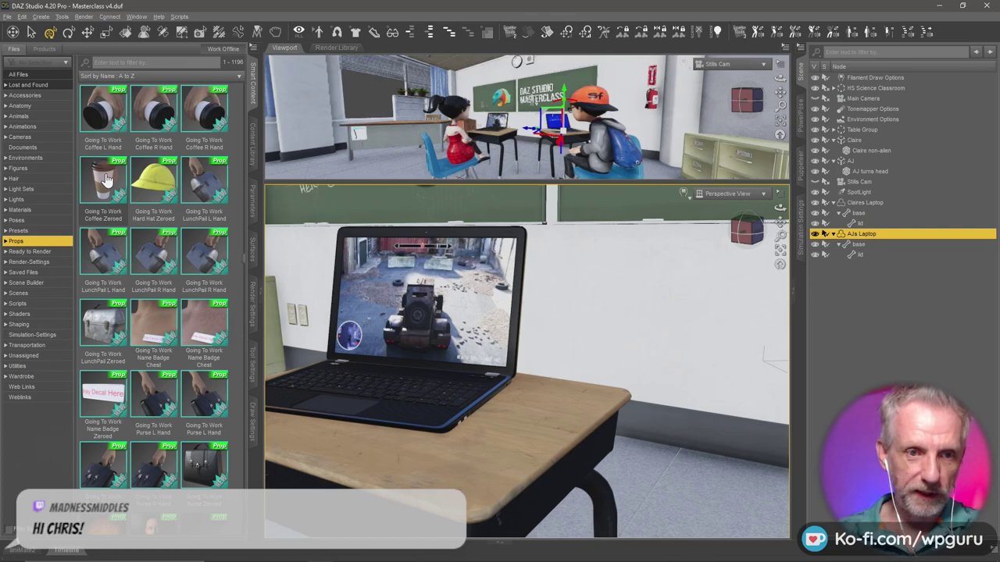
Add the Going To Work Coffee Zeroed prop to the floor beside the desk
mouse_move(106, 180)
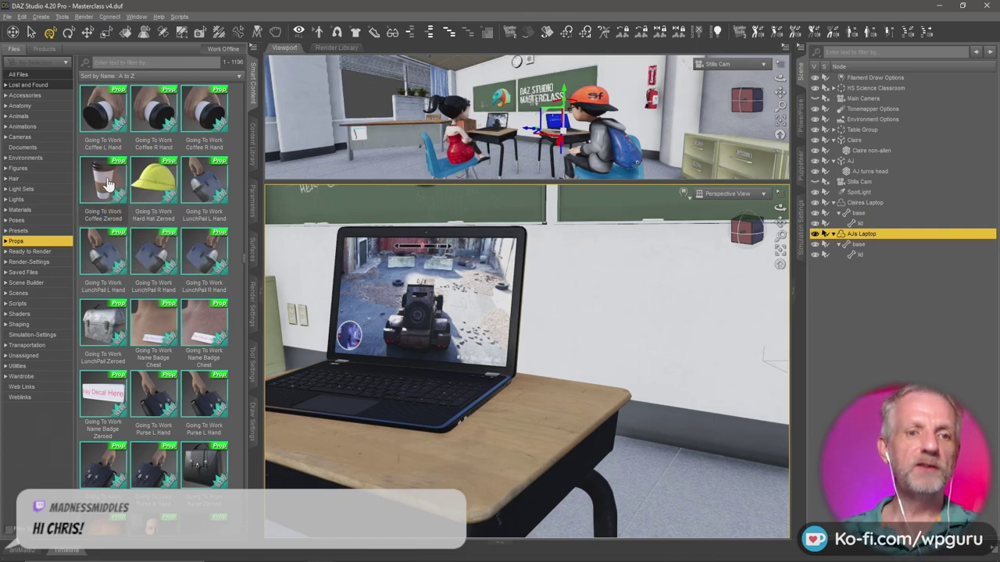
mouse_move(112, 205)
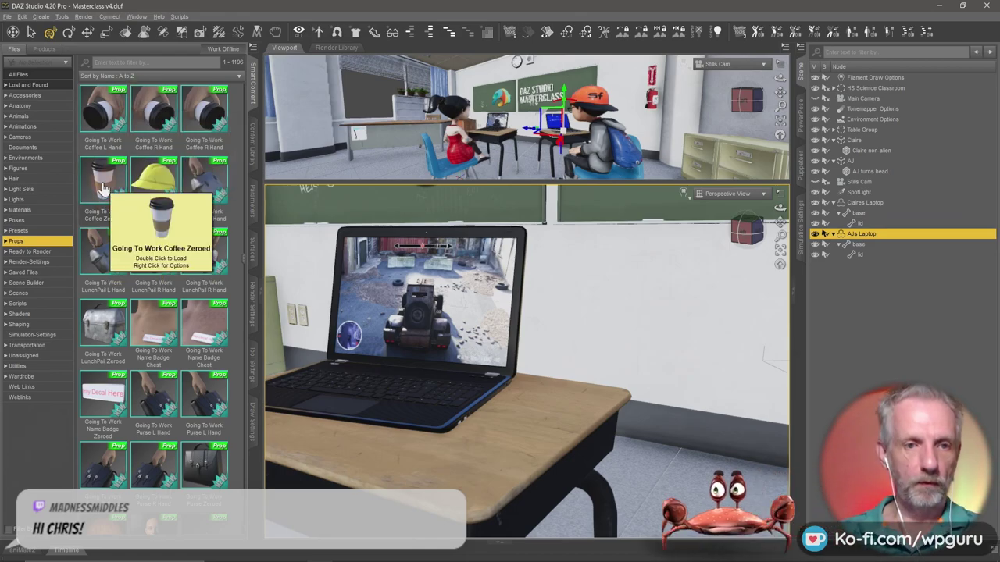
mouse_move(104, 190)
left_mouse_down()
mouse_move(461, 404)
mouse_move(632, 525)
mouse_move(666, 489)
left_mouse_up()
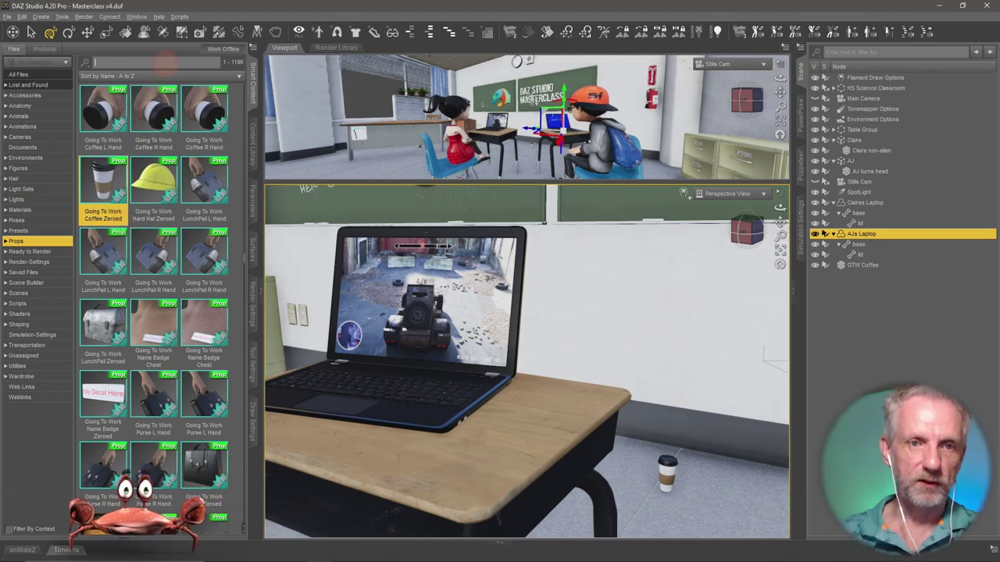
Search the Props files for "coffee", and extend the search to all files to check the related presets
type("coffee")
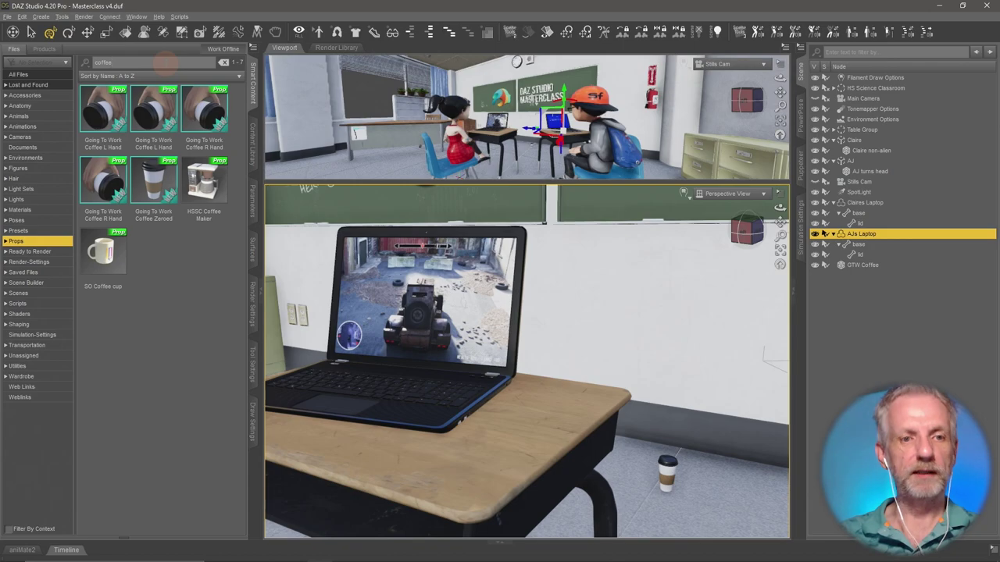
left_click(51, 75)
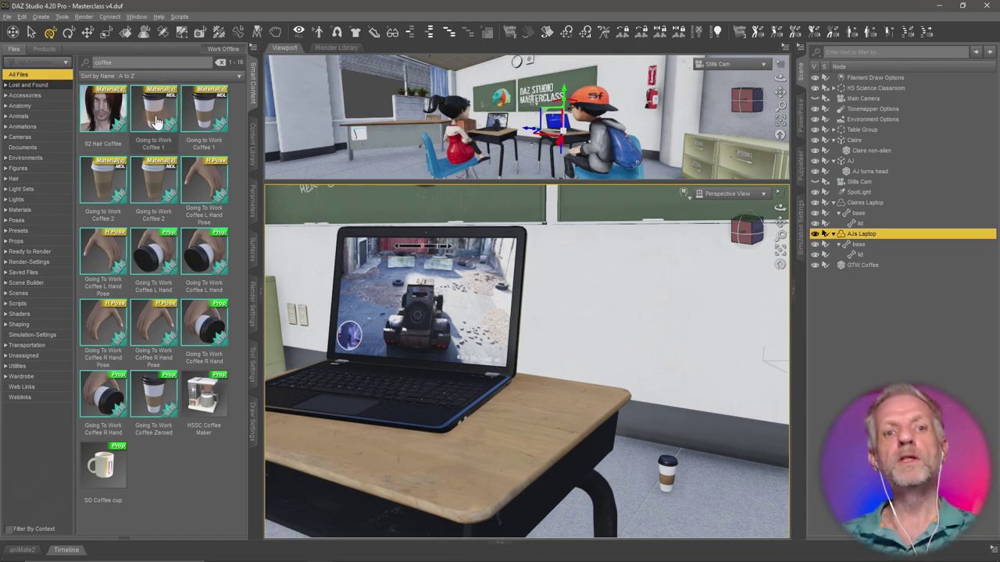
mouse_move(157, 122)
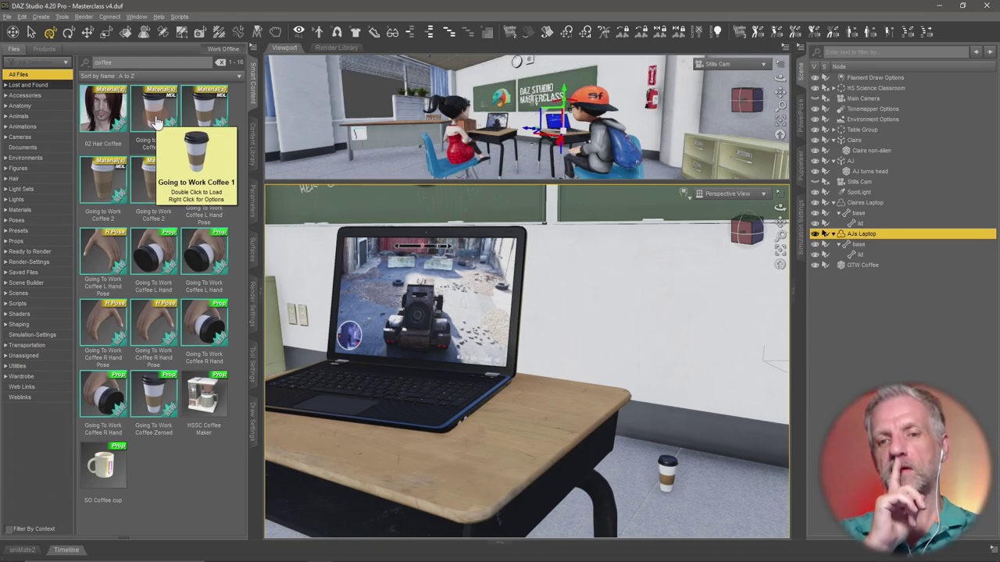
Delete the coffee cup from the scene and try to add the Going to Work Coffee 1 preset to the floor near the girl's desk
left_click(867, 266)
key("Delete")
left_click_drag(625, 352, 599, 374)
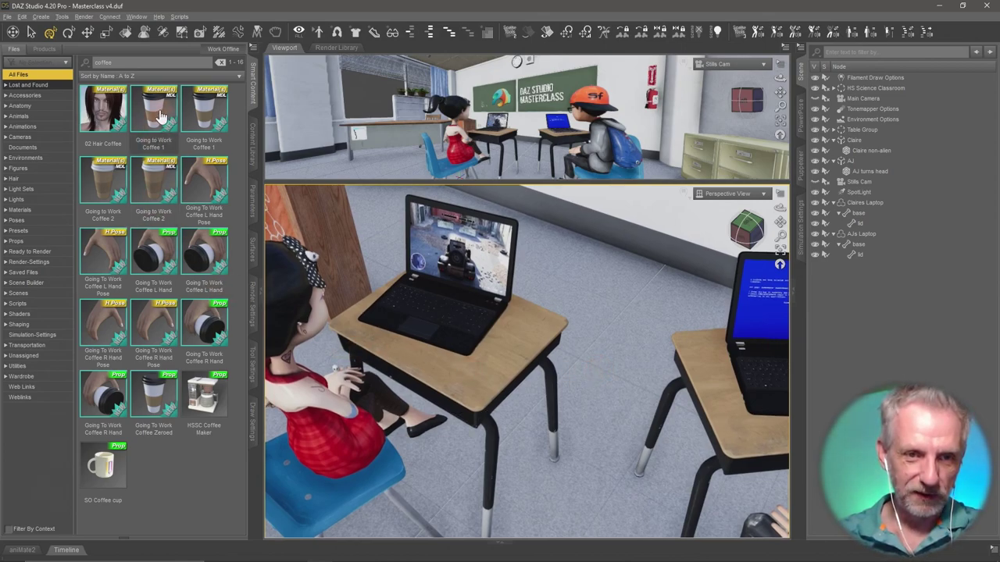
left_click_drag(160, 115, 520, 467)
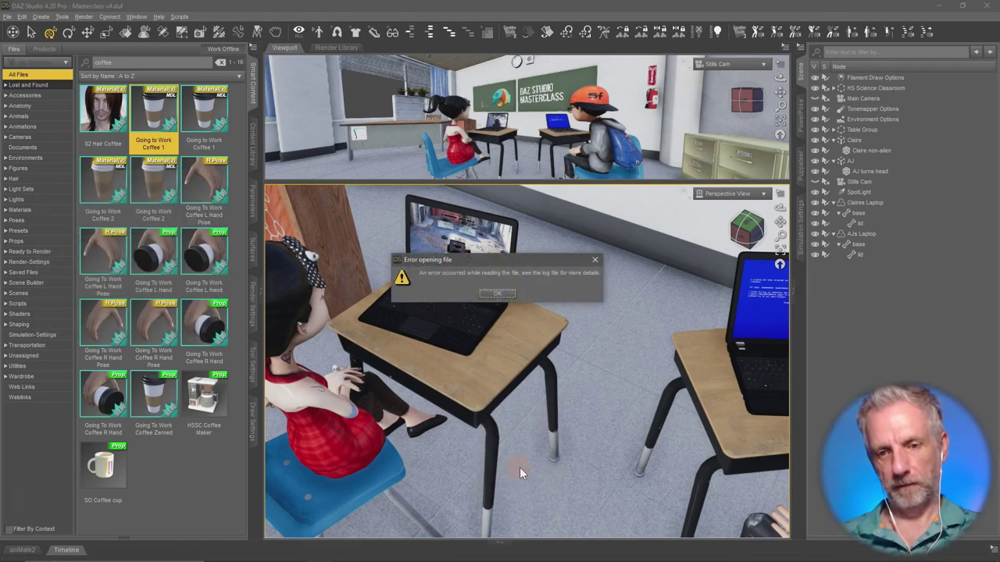
left_click(497, 295)
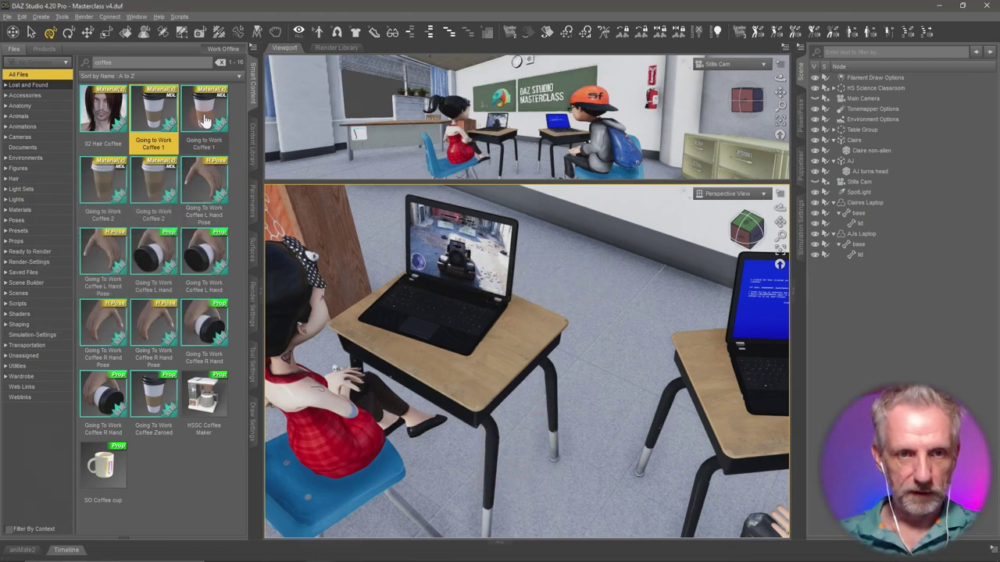
Add the Going To Work Coffee Zeroed prop to the scene and place it on the girl's desk beside the laptop
left_click(156, 414)
left_click_drag(154, 402, 519, 478)
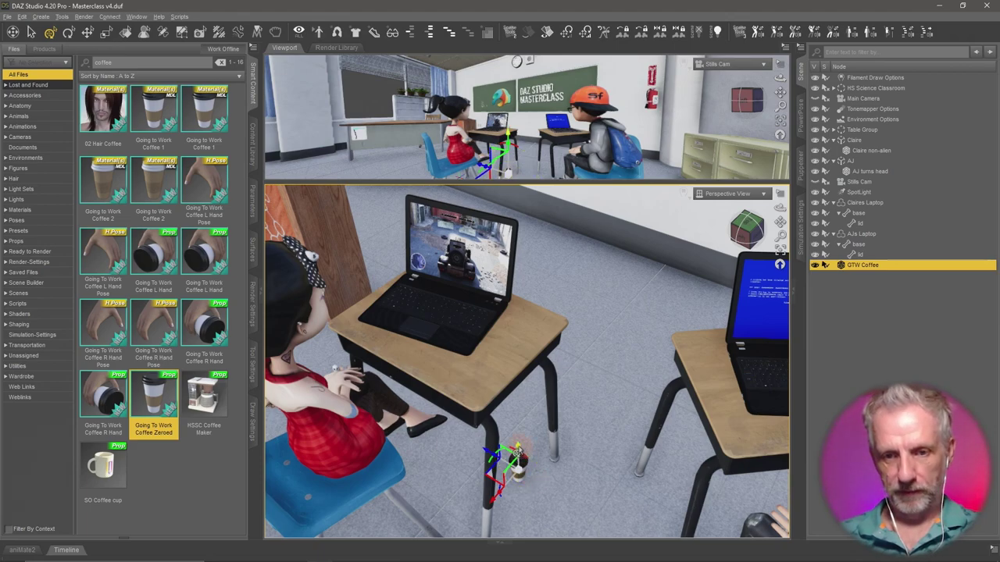
left_click_drag(518, 451, 446, 376)
scroll(543, 353, "up", 5)
left_click_drag(390, 318, 541, 377, "alt")
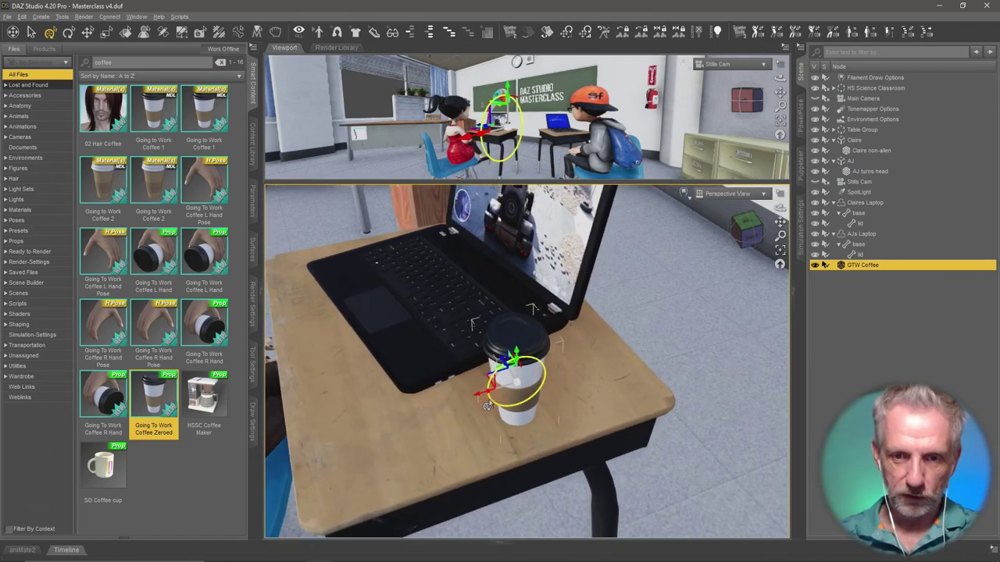
left_click_drag(489, 403, 474, 389)
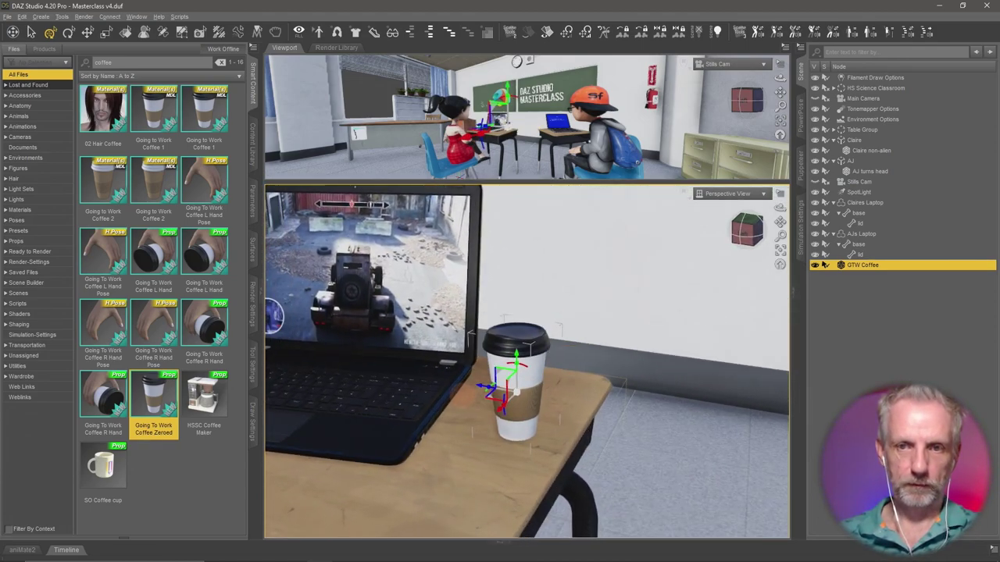
Enlarge the Stills Cam view and move the coffee cup and the girl's whole laptop farther apart on the desk
left_click_drag(498, 182, 510, 404)
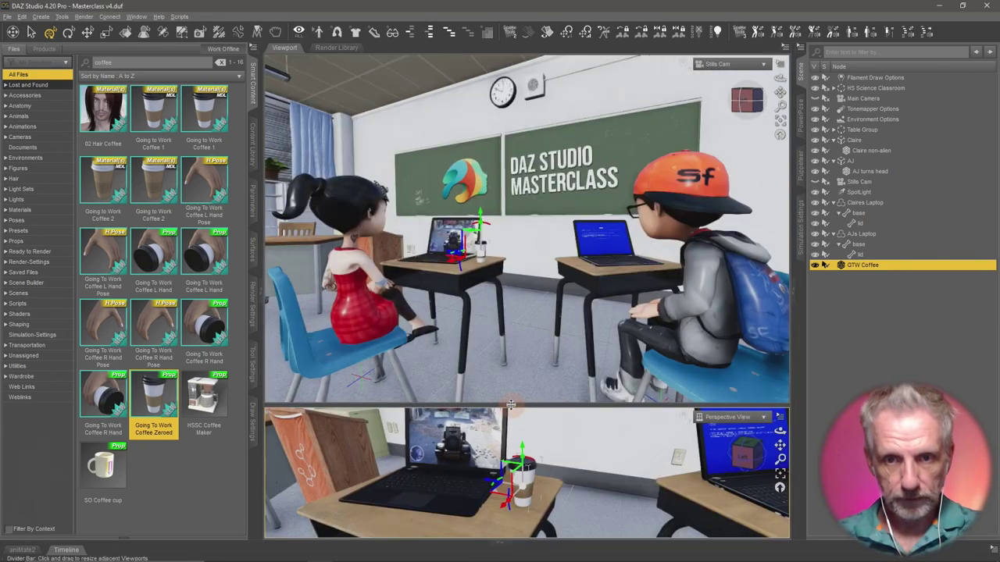
left_click_drag(503, 512, 476, 495)
left_click(451, 497)
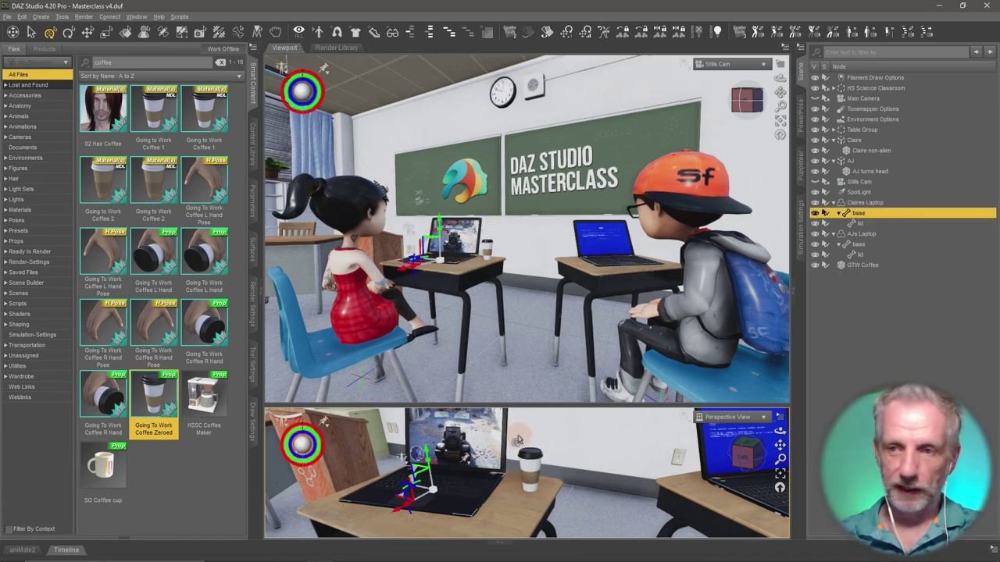
left_click(855, 205)
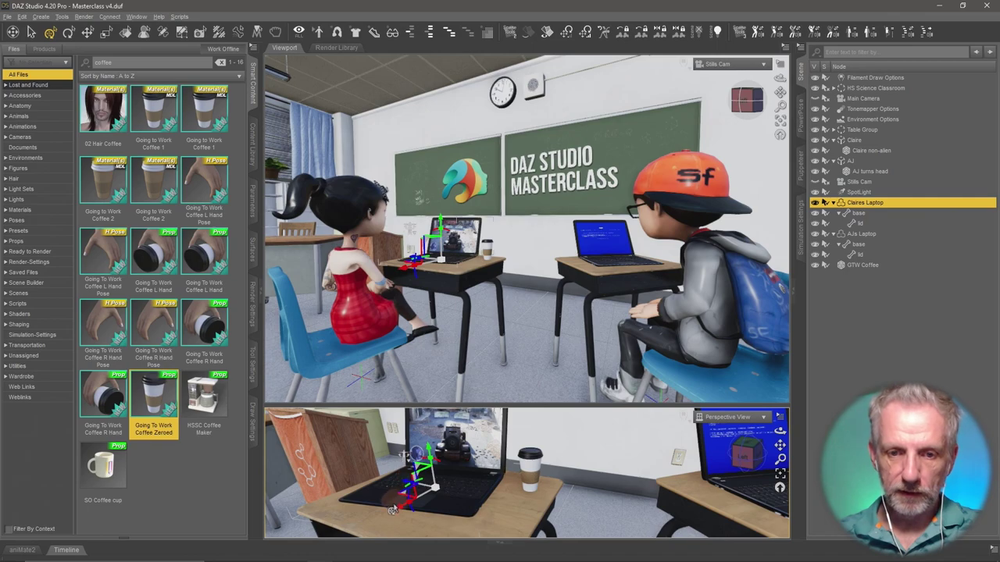
left_click_drag(399, 509, 407, 528)
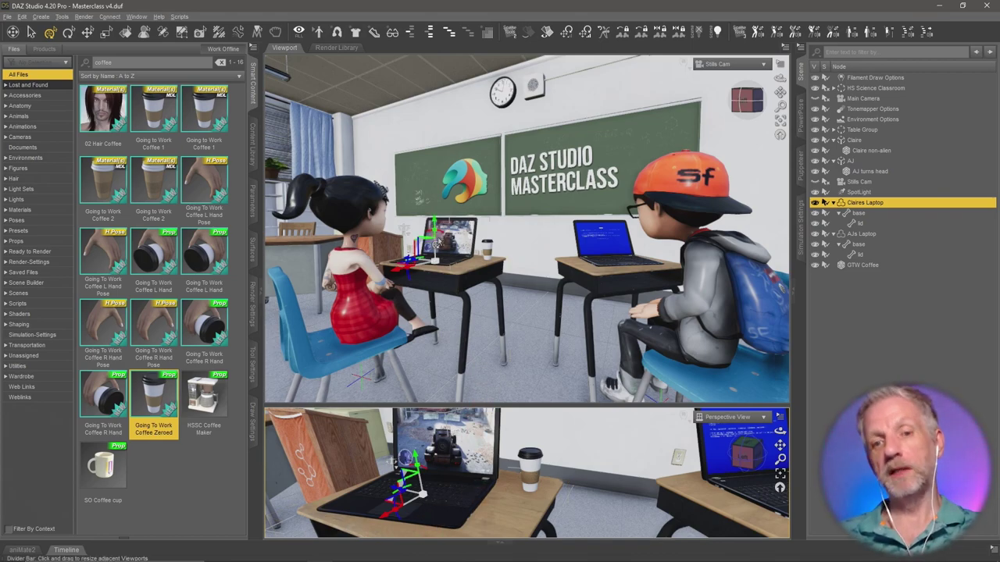
mouse_move(544, 404)
left_mouse_down()
mouse_move(540, 281)
mouse_move(538, 402)
left_mouse_up()
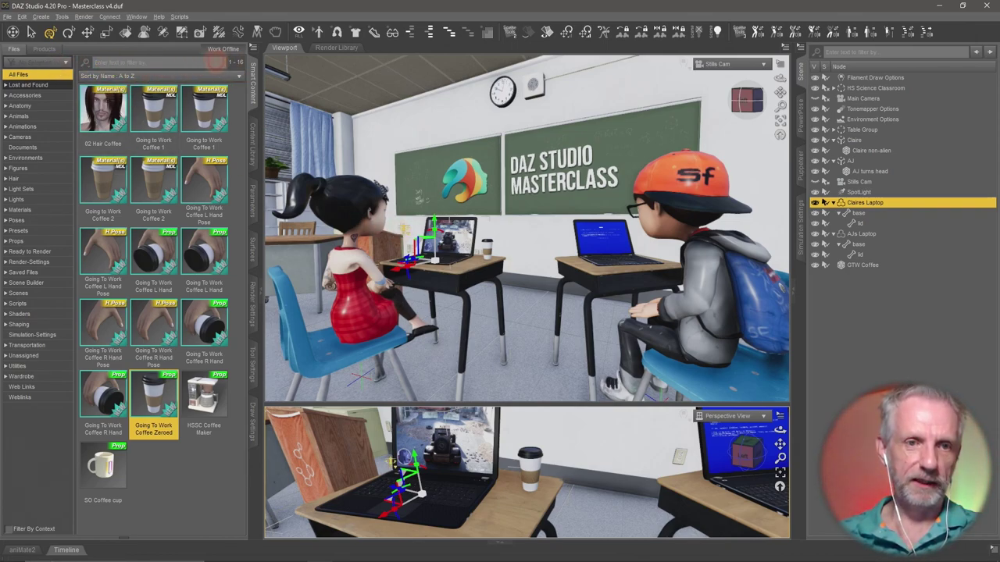
Clear the coffee search and list all Props products
left_click(54, 49)
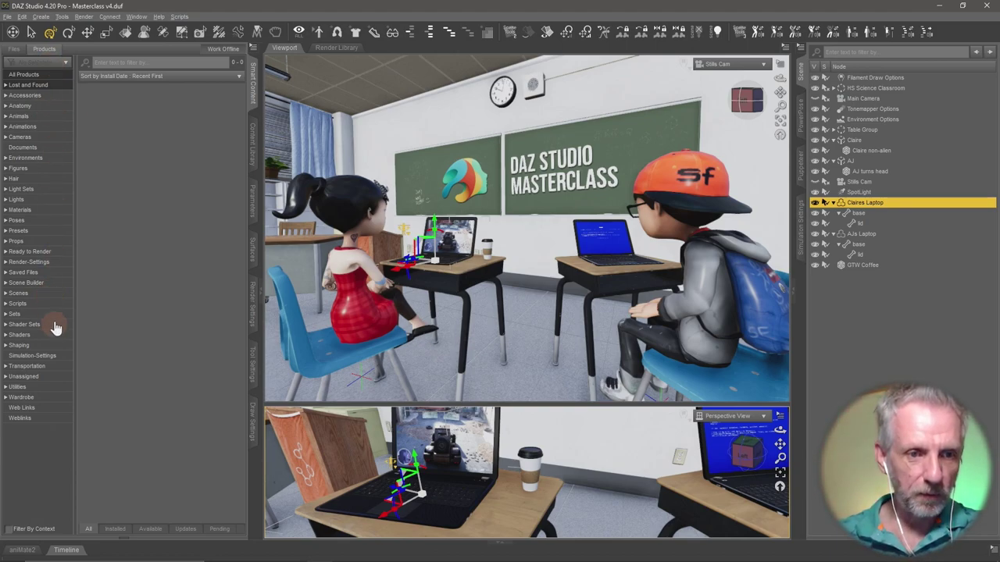
left_click(49, 242)
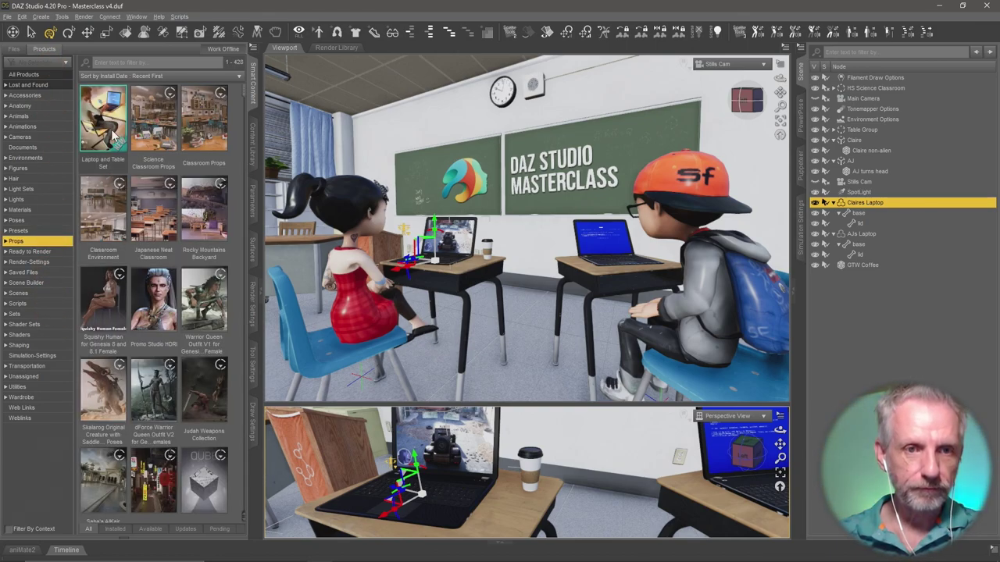
Look through the items of the Classroom Props product for small props suited to the desks
double_click(205, 136)
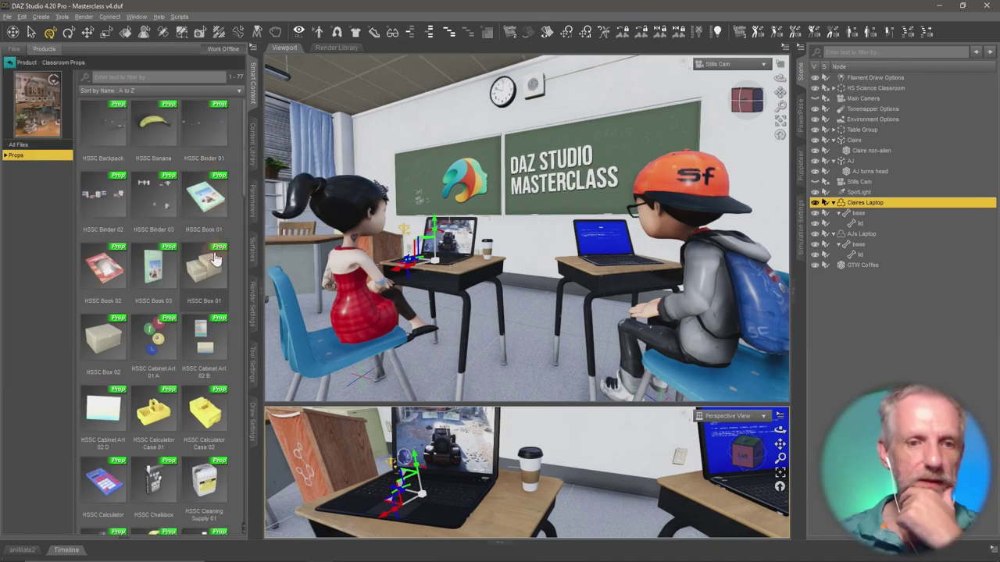
scroll(216, 258, "down", 10)
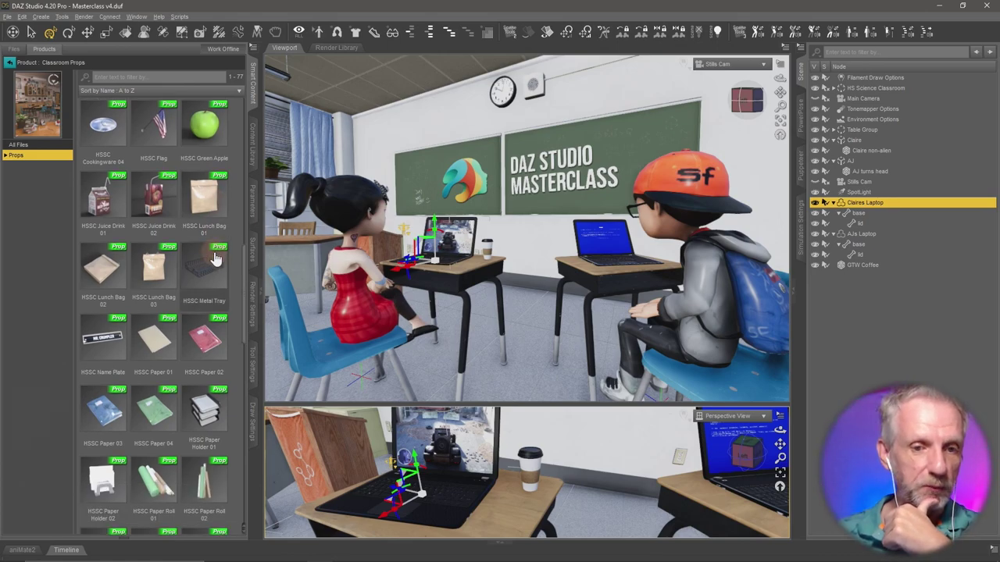
scroll(216, 259, "down", 6)
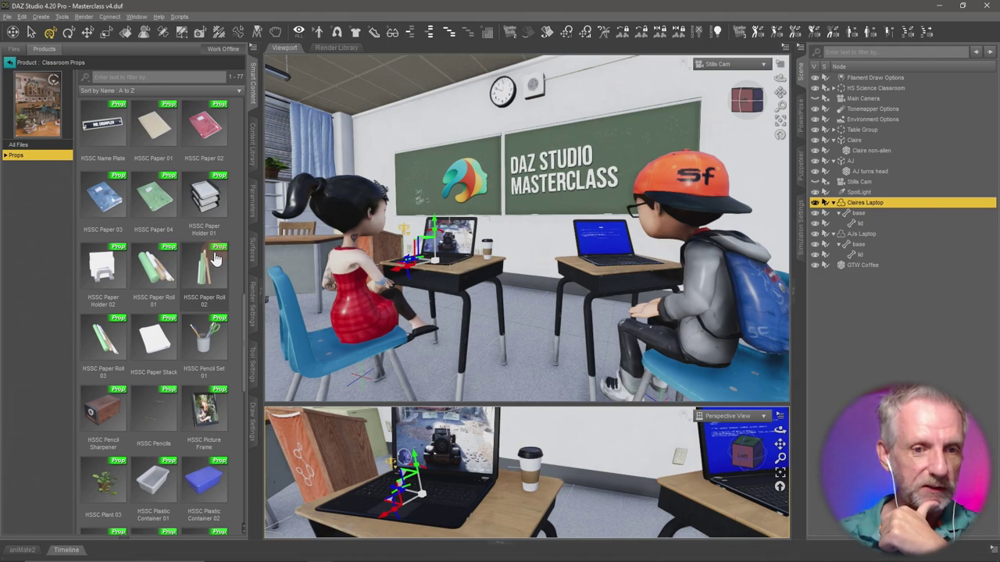
scroll(216, 258, "down", 12)
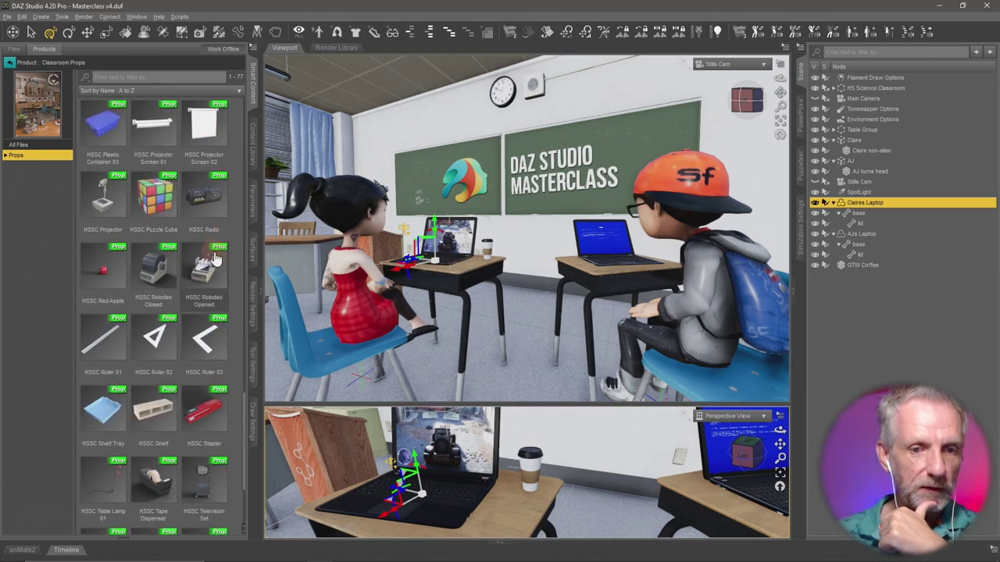
scroll(217, 259, "down", 3)
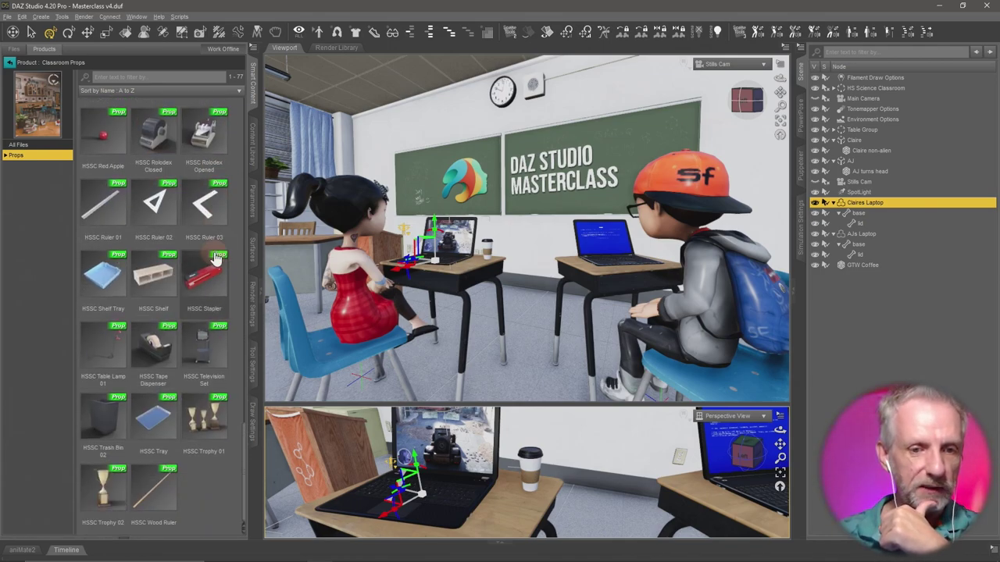
scroll(216, 259, "up", 6)
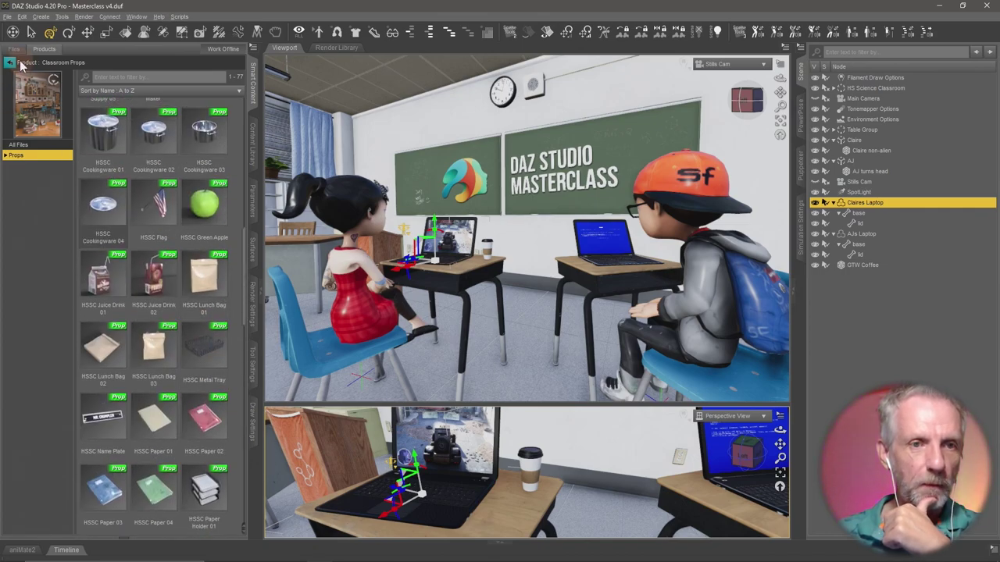
Look through the items of the Science Classroom Props product and return to the product list
left_click(11, 64)
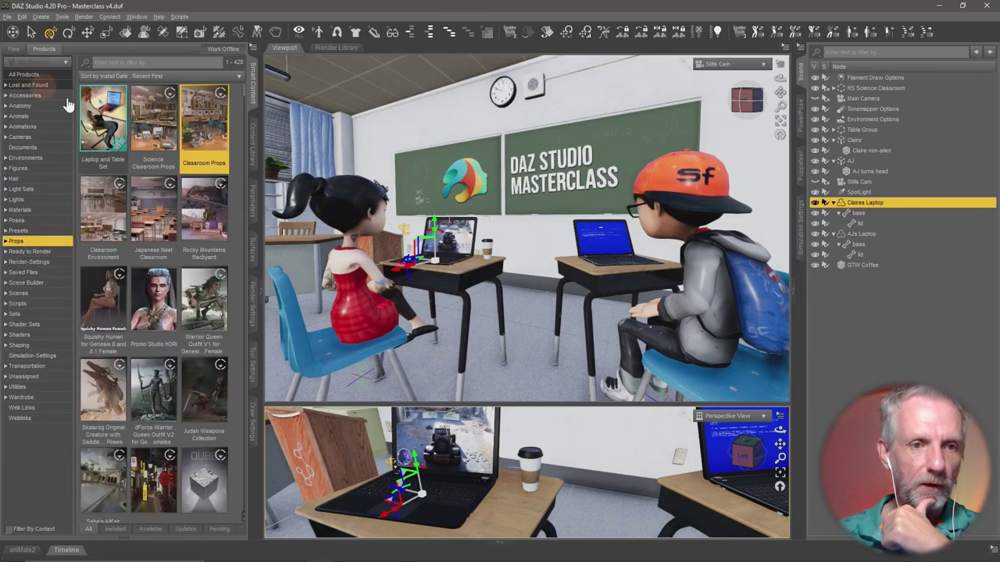
left_click(159, 139)
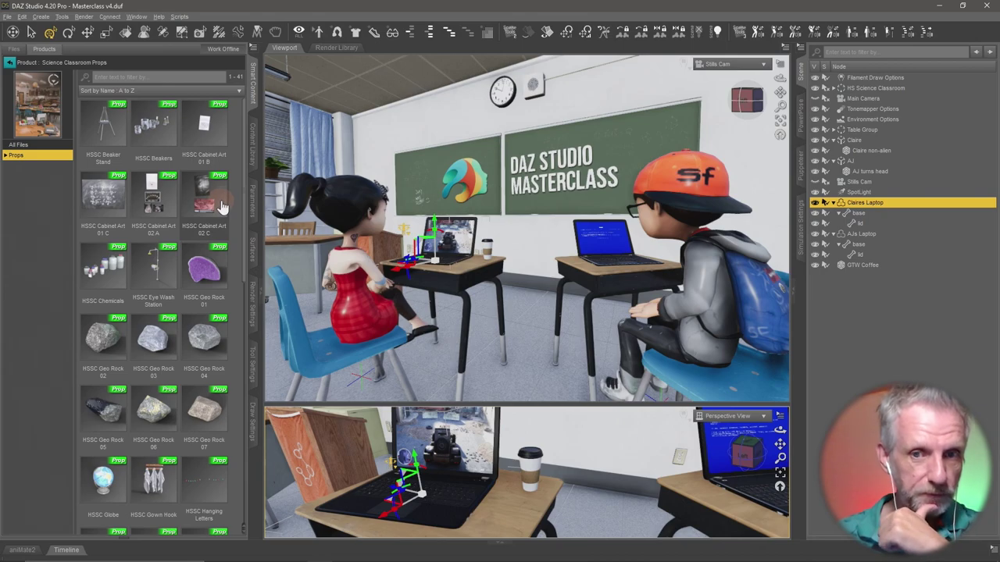
mouse_move(222, 206)
scroll(236, 231, "down", 6)
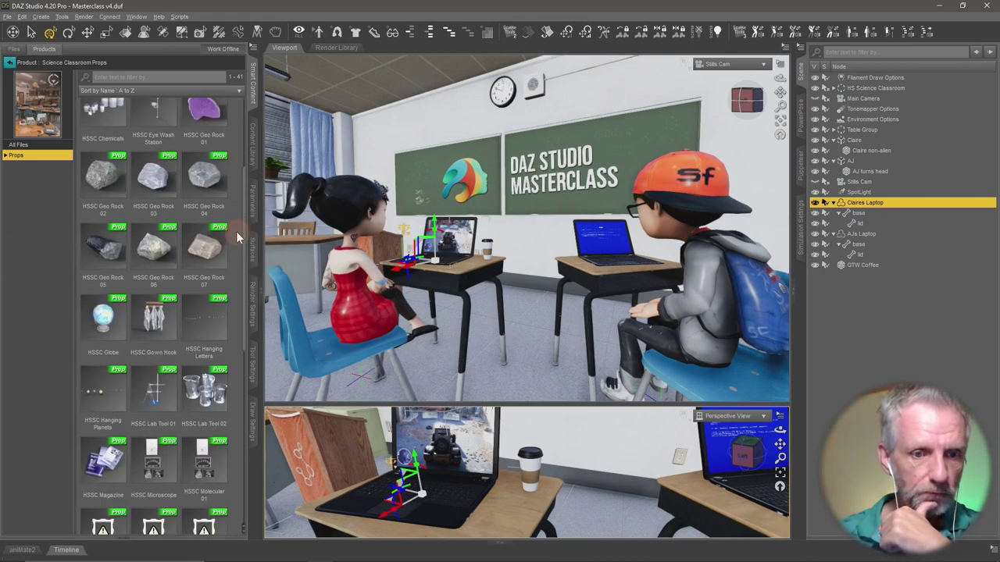
scroll(236, 231, "down", 2)
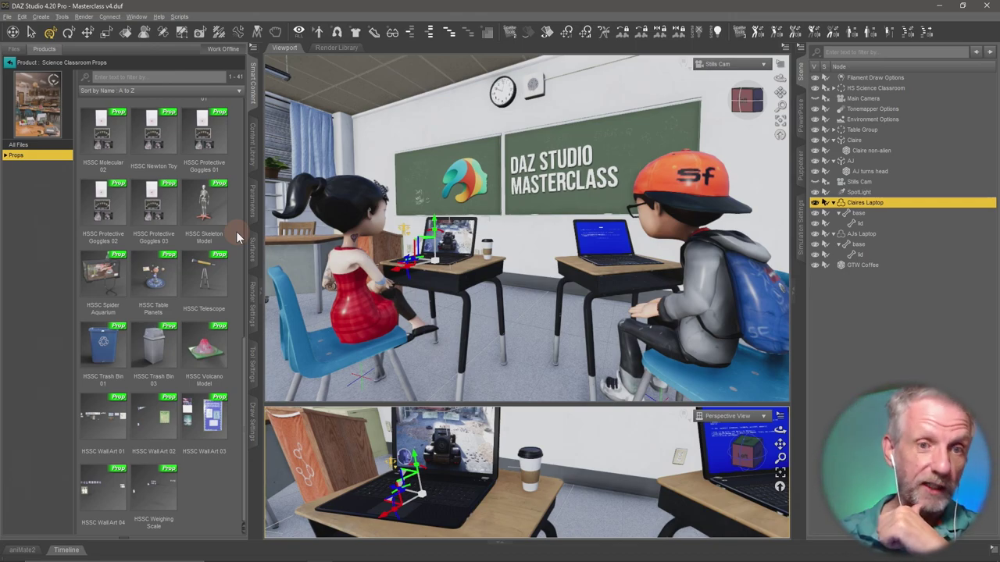
scroll(235, 232, "up", 7)
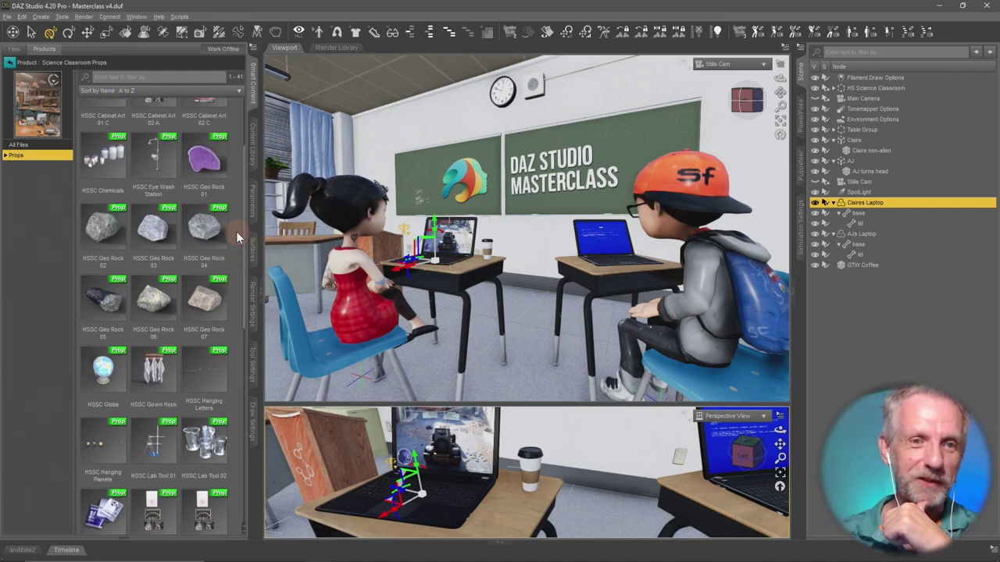
left_click(11, 65)
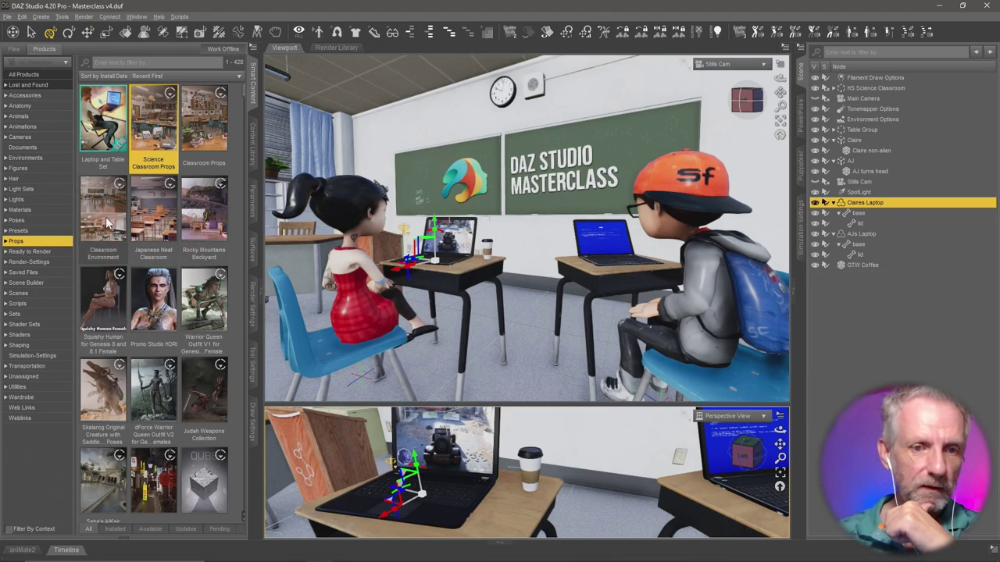
Search the prop files for "bag" and add Bunny Dreams Bag Arm to the floor between the two desks
left_click(22, 51)
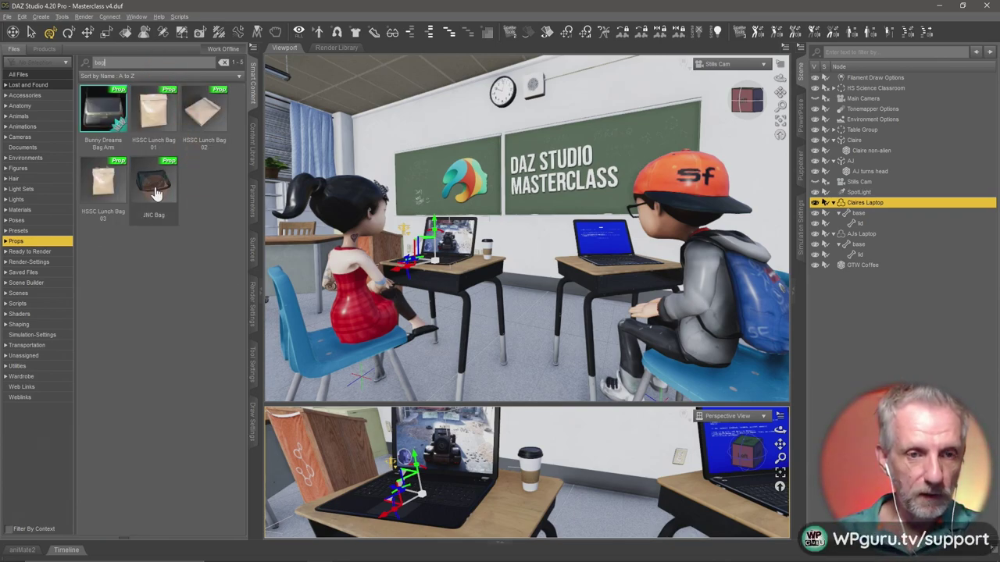
mouse_move(154, 191)
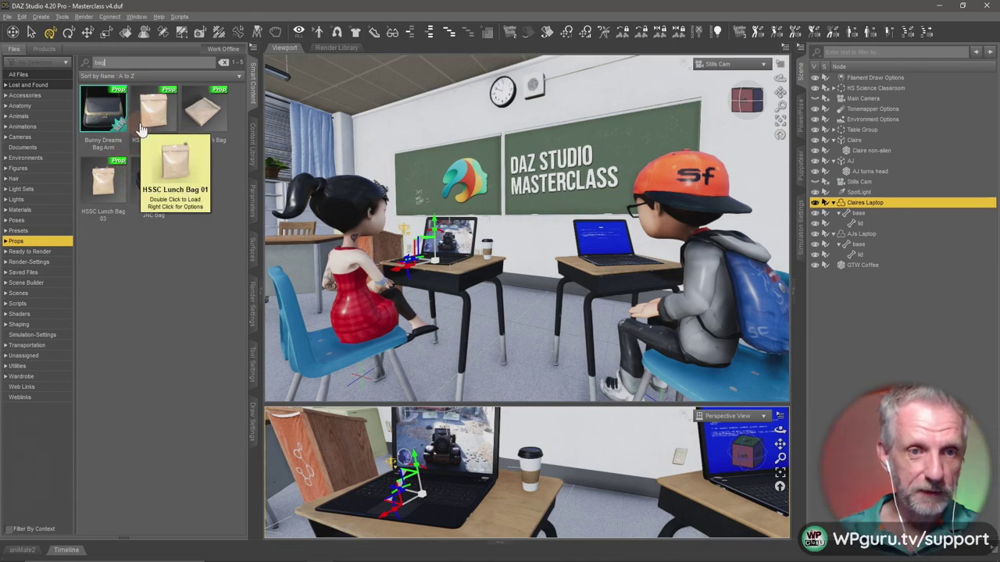
mouse_move(113, 111)
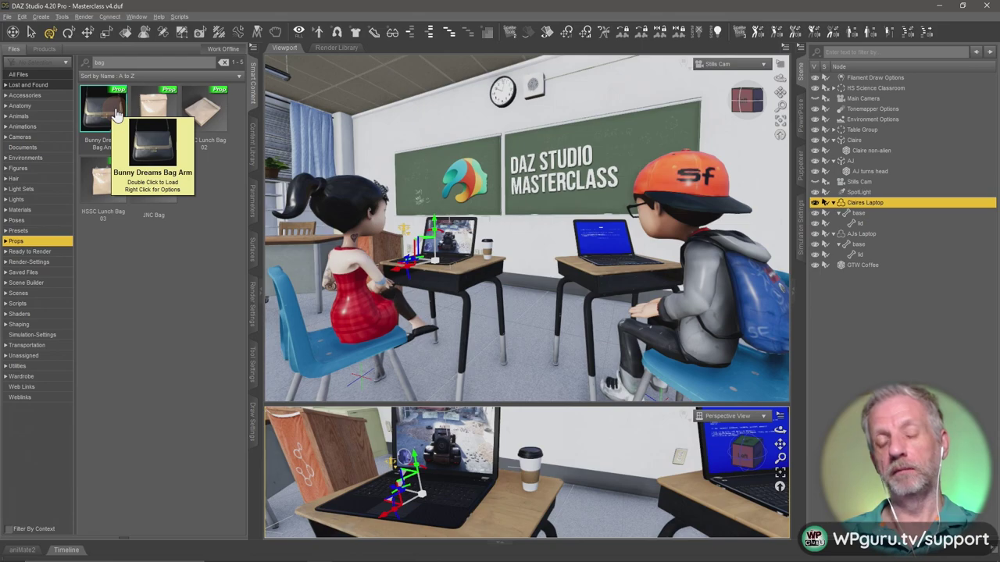
left_click_drag(116, 115, 400, 320)
left_click_drag(504, 388, 501, 383)
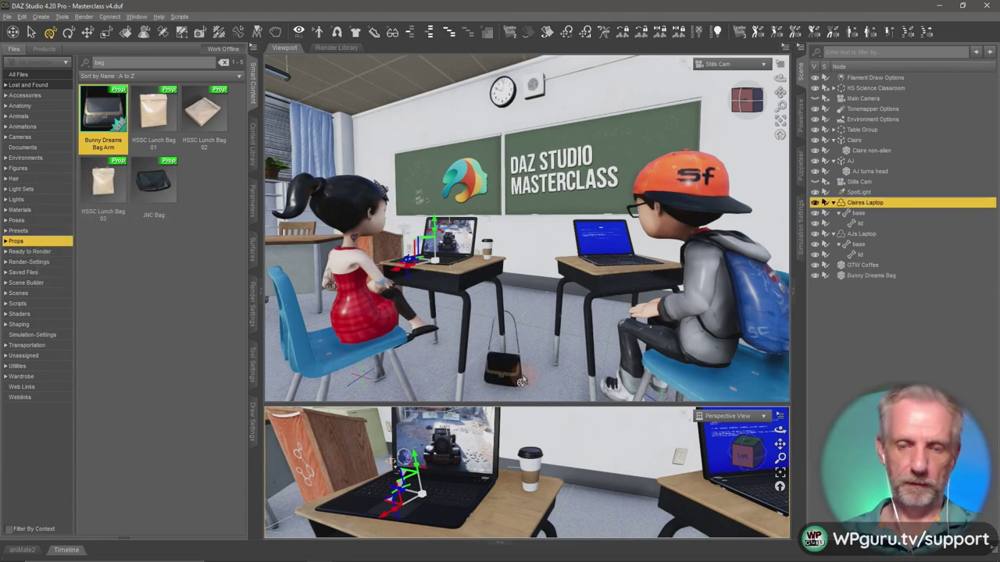
Enlarge the Perspective View and frame the Bunny Dreams Bag together with the surrounding desks and chairs
left_click_drag(560, 404, 558, 223)
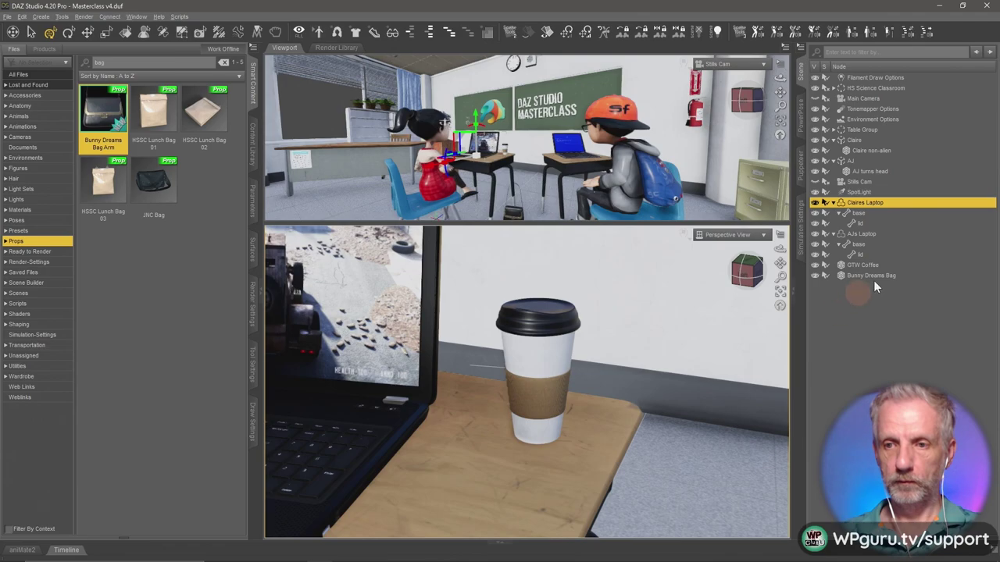
left_click(873, 275)
key("ctrl+f")
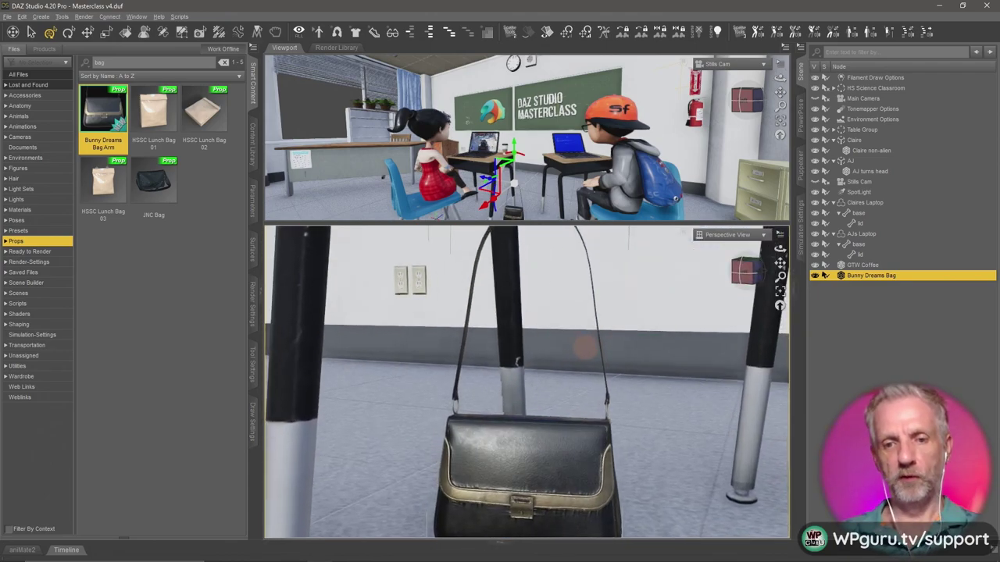
scroll(585, 341, "down", 10)
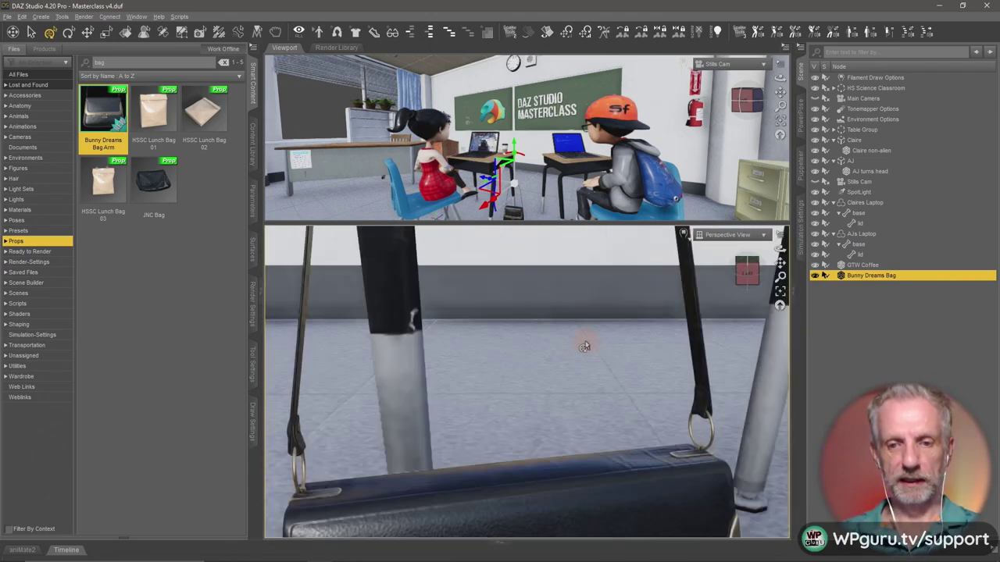
left_click_drag(574, 346, 581, 415, "alt")
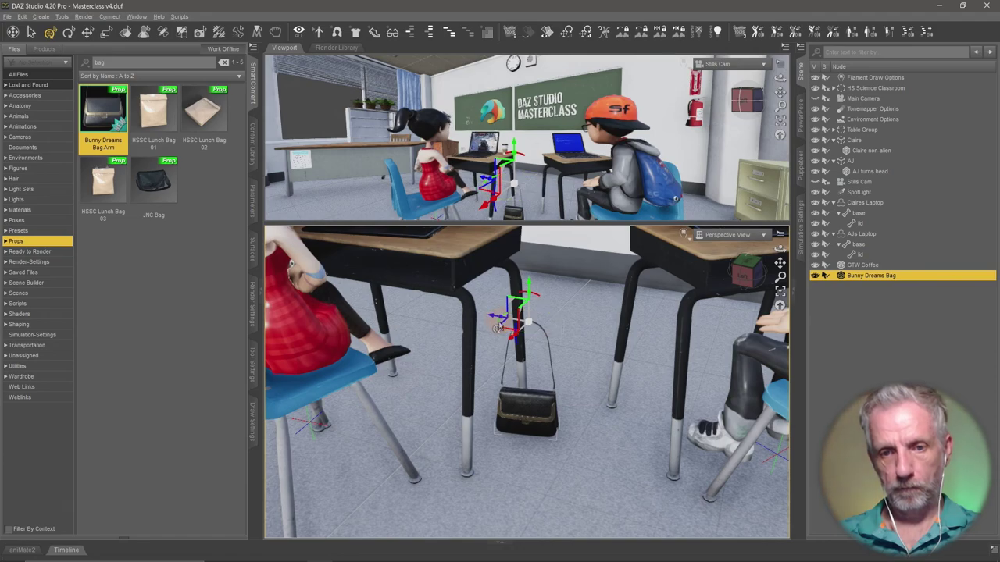
Turn the Bunny Dreams Bag sideways and move it up to the backrest of the girl's chair
left_click_drag(497, 327, 537, 347)
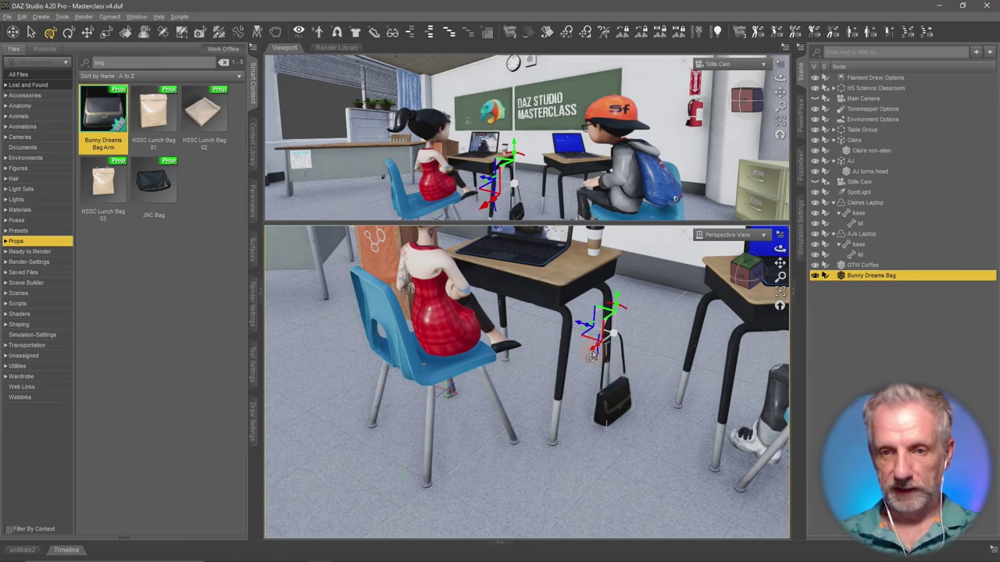
left_click_drag(592, 353, 488, 431)
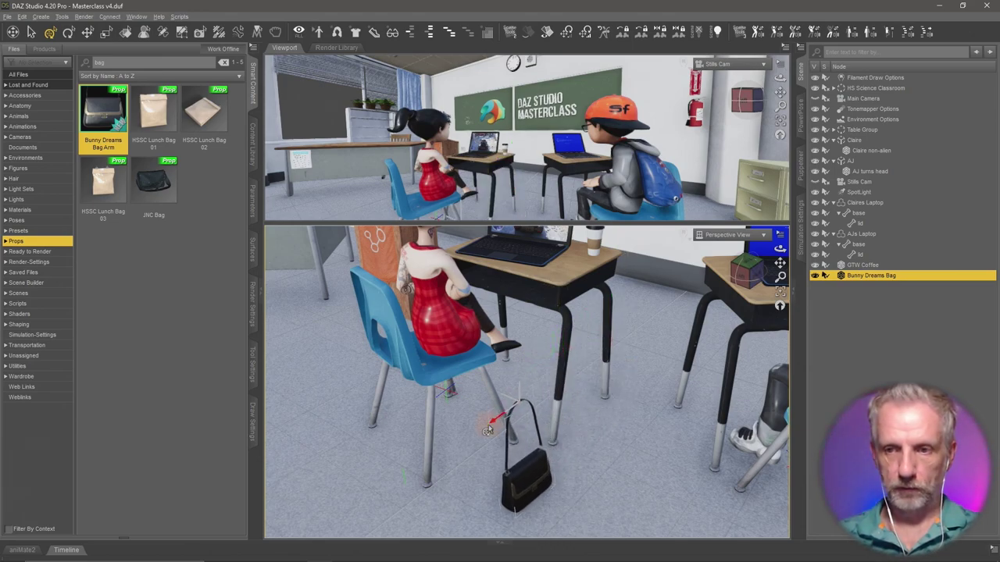
left_click_drag(554, 418, 441, 381, "alt")
left_click_drag(510, 387, 442, 361, "alt")
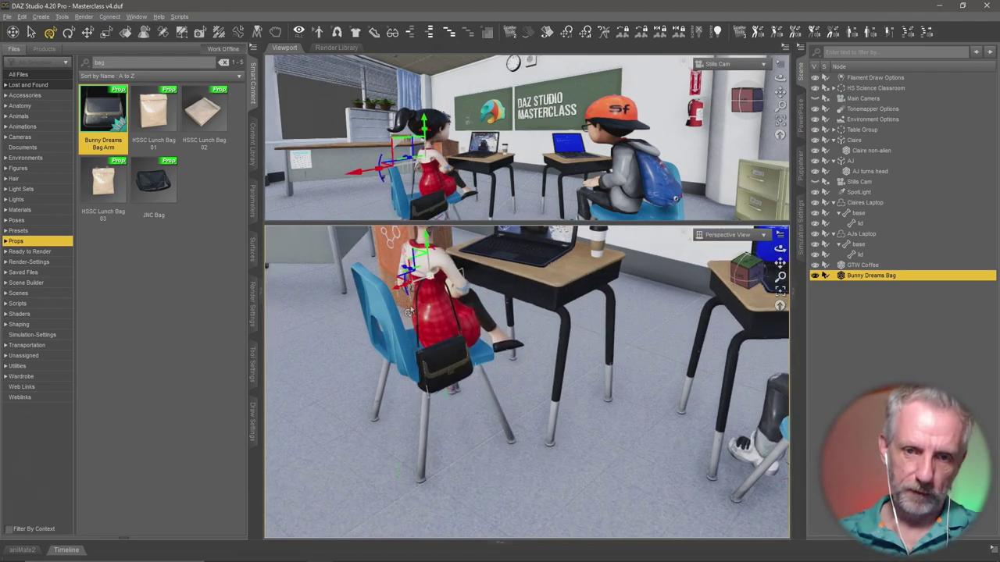
left_click_drag(393, 298, 497, 289)
Fine-tune the Bunny Dreams Bag's position so that its strap hangs over the backrest of the girl's chair
scroll(358, 308, "up", 6)
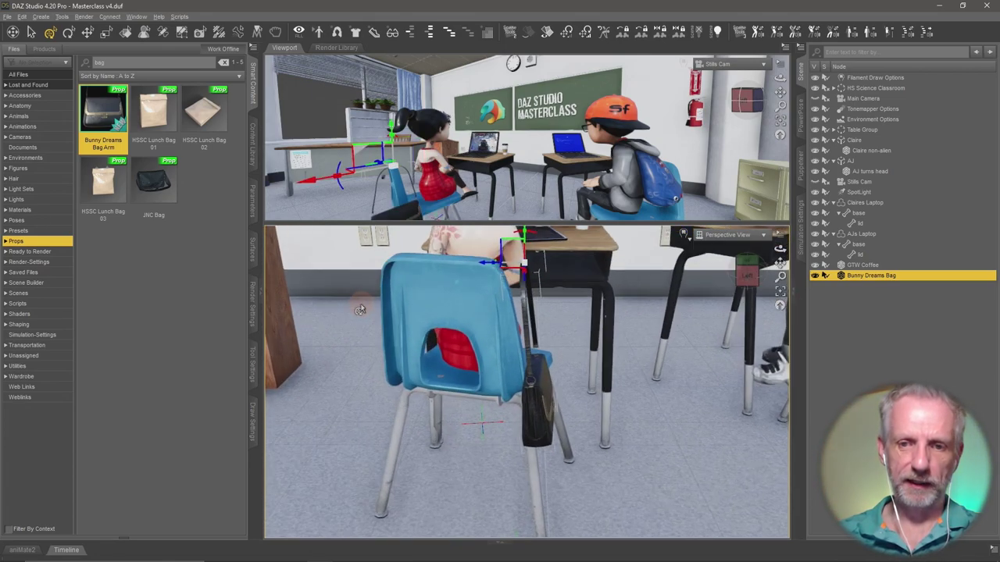
left_click_drag(359, 311, 363, 316, "alt")
left_click_drag(472, 270, 428, 260)
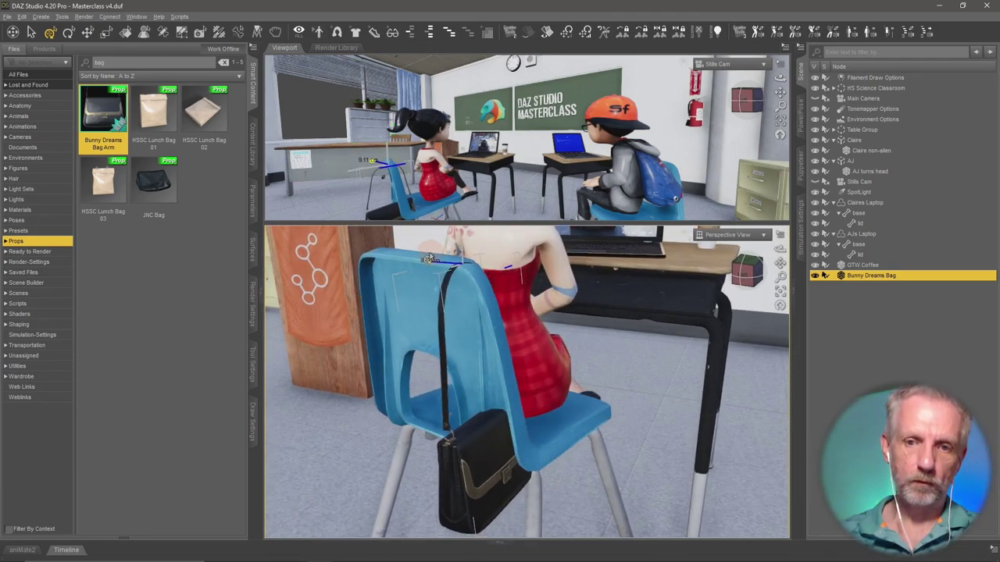
left_click_drag(464, 293, 367, 328, "alt")
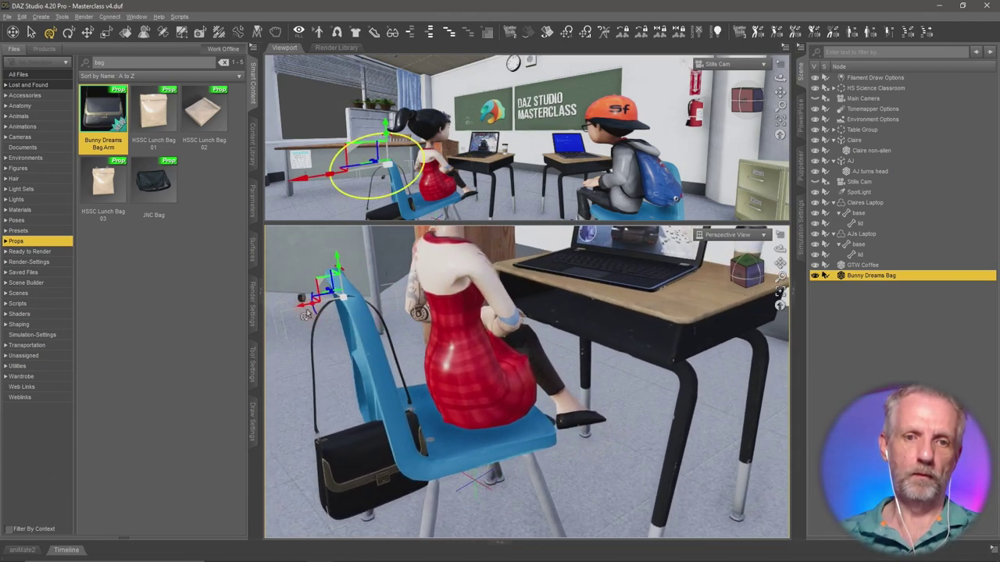
left_click_drag(300, 312, 312, 310)
mouse_move(366, 350)
left_mouse_down("alt")
mouse_move(391, 353)
mouse_move(364, 356)
left_mouse_up("alt")
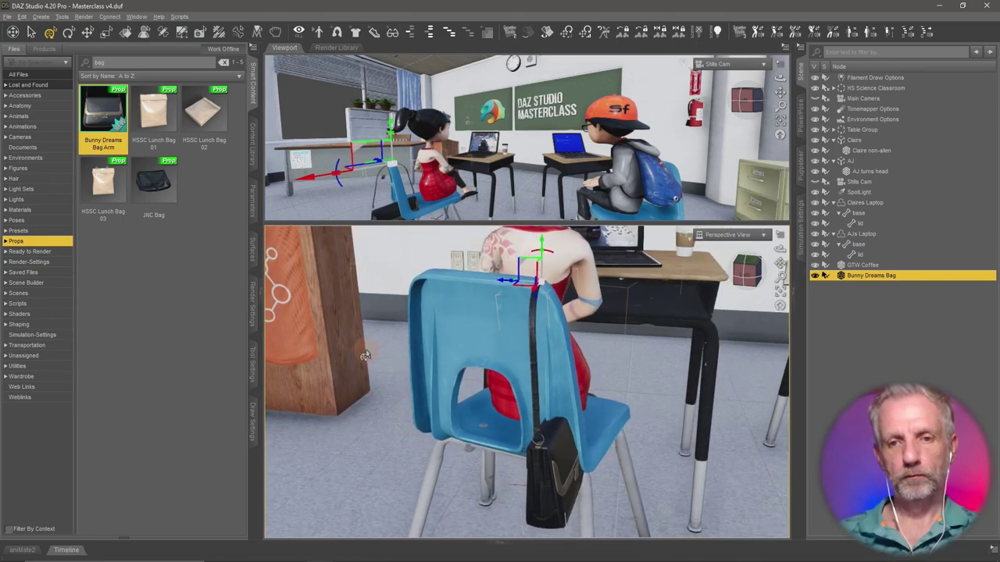
left_click_drag(502, 287, 397, 368)
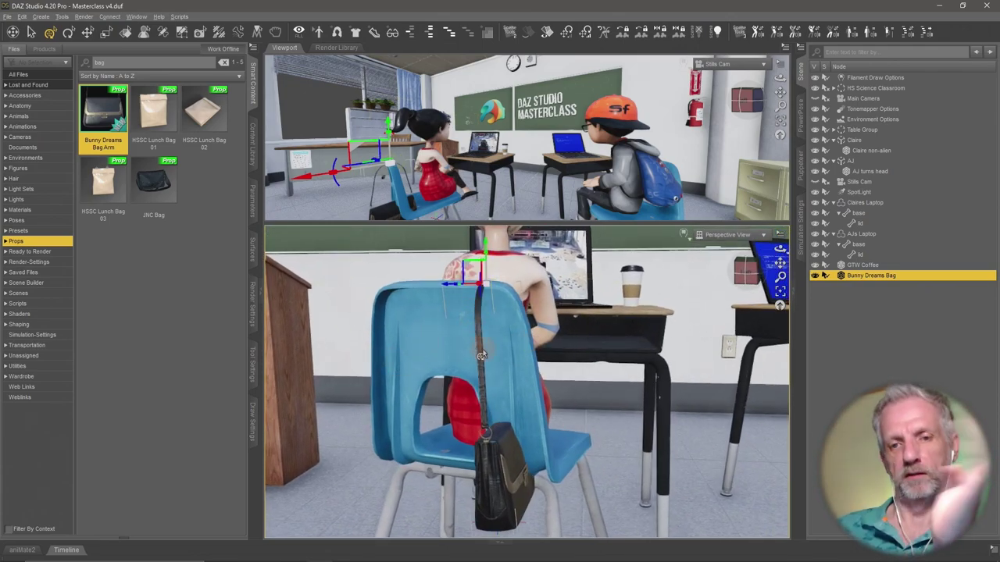
Add the JNC Bag prop to the floor between the two desks
left_click_drag(515, 341, 536, 342, "alt")
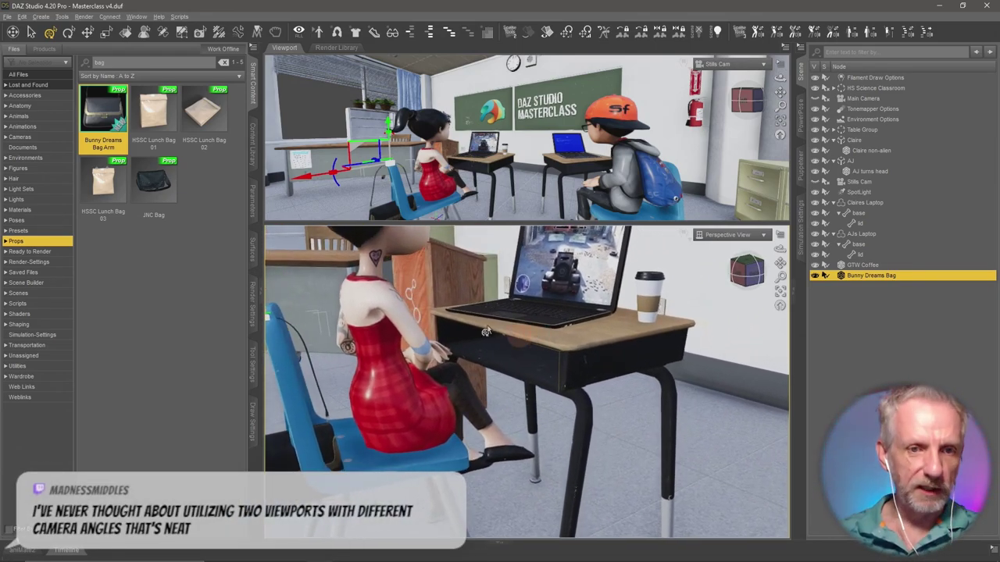
scroll(397, 321, "down", 3)
left_click_drag(398, 316, 352, 316, "alt")
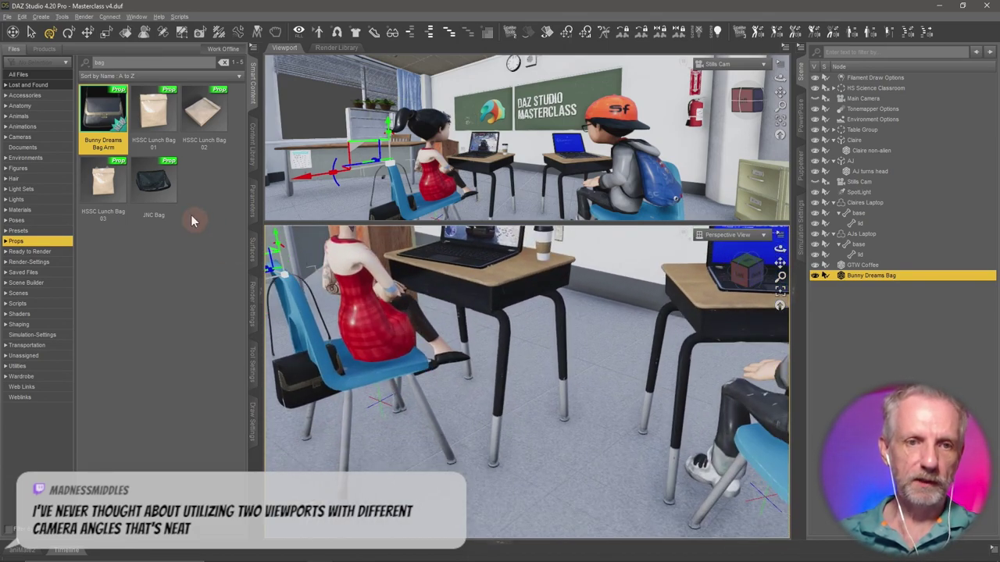
left_click_drag(153, 186, 578, 477)
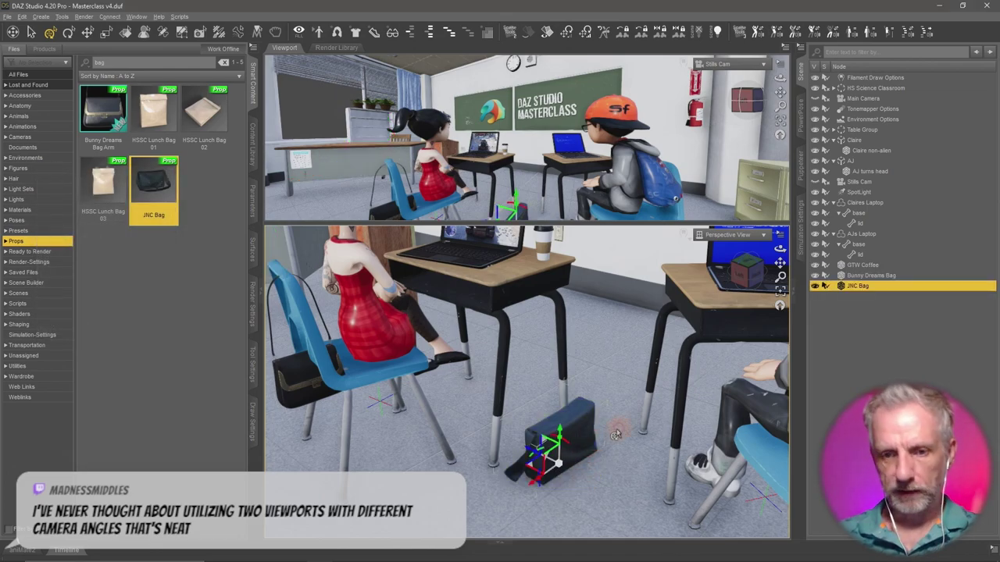
left_click_drag(571, 465, 606, 440, "alt")
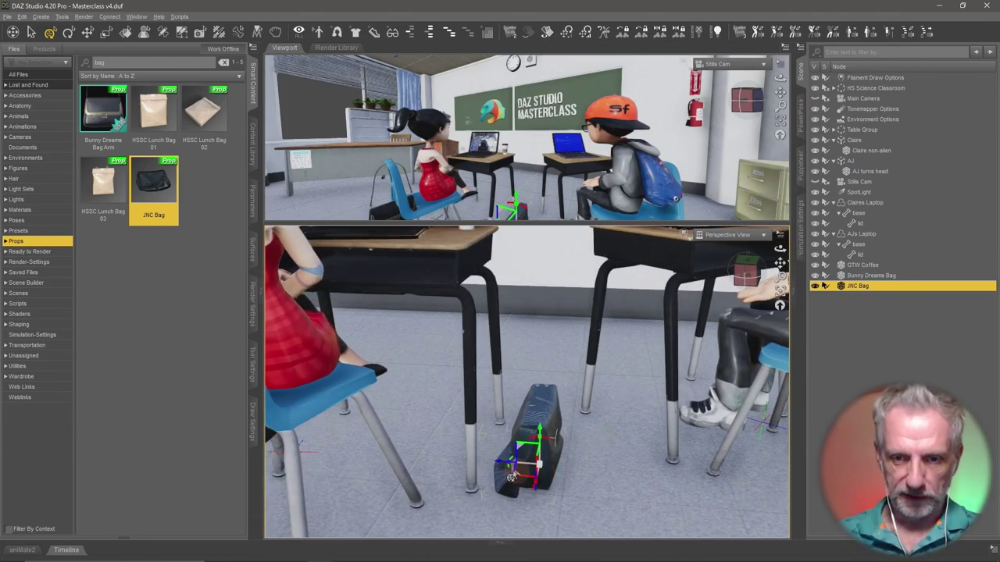
Move and rotate the JNC Bag so it stands beside the boy's desk leg, and enlarge the Perspective View further
left_click_drag(513, 481, 614, 475)
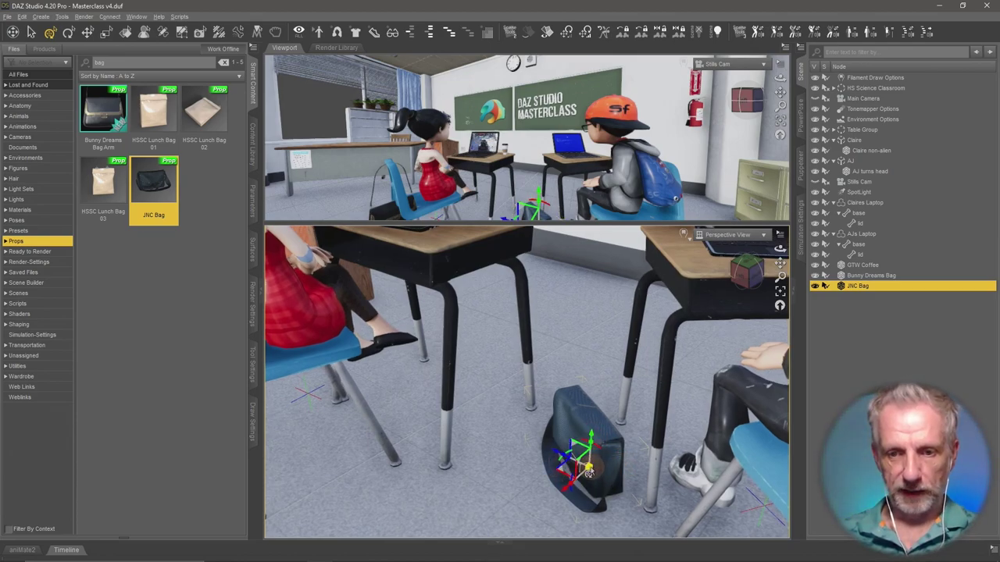
left_click_drag(592, 472, 599, 470)
left_click_drag(598, 469, 576, 423, "alt")
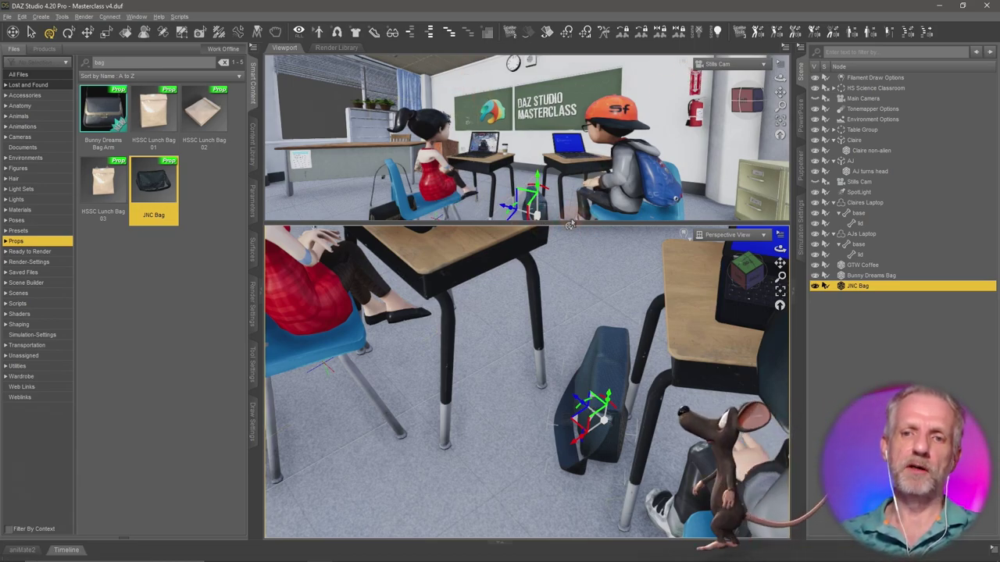
left_click_drag(570, 224, 573, 197)
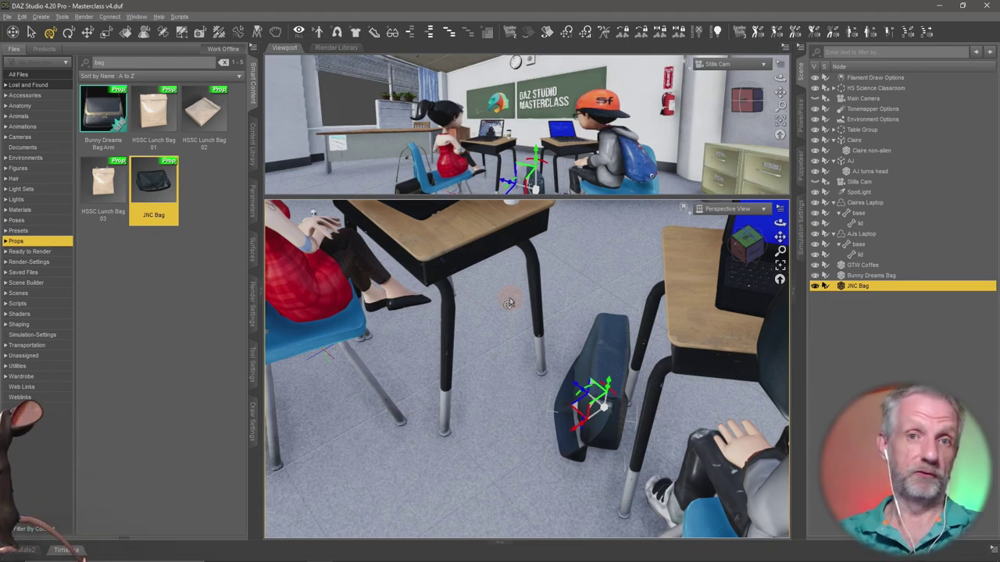
mouse_move(522, 326)
left_mouse_down("alt")
mouse_move(539, 313)
mouse_move(522, 326)
left_mouse_up("alt")
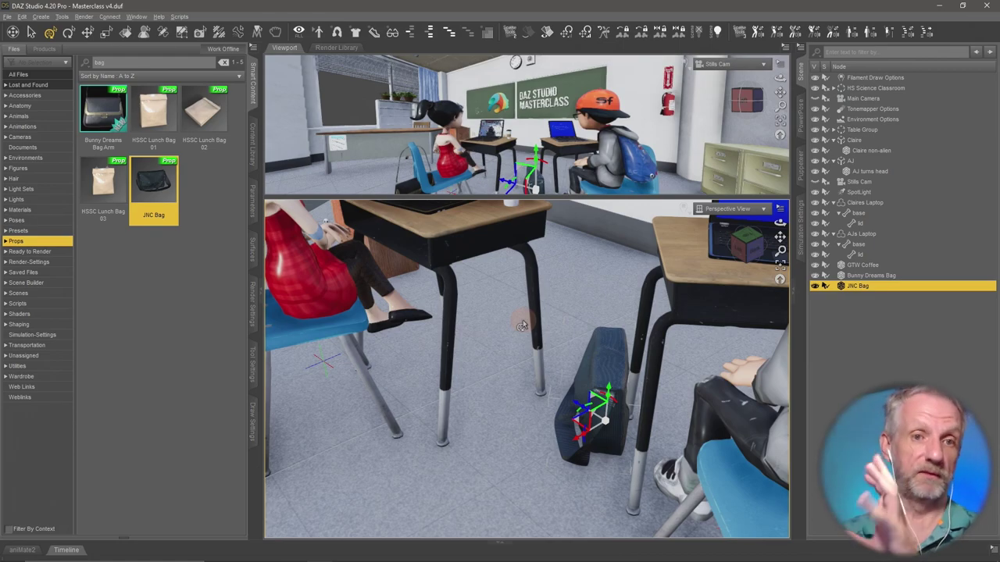
left_click_drag(482, 396, 482, 396, "alt")
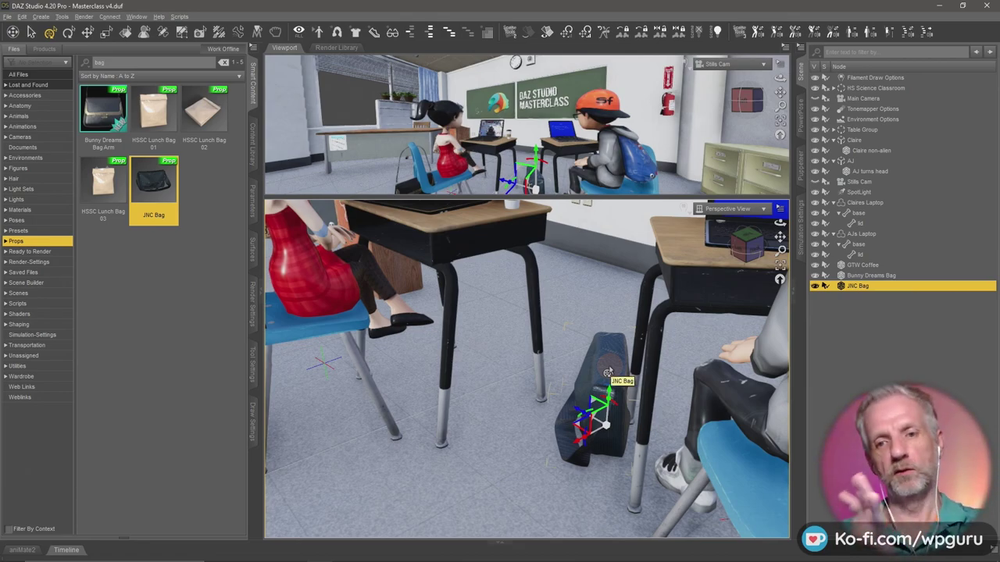
scroll(474, 419, "down", 3)
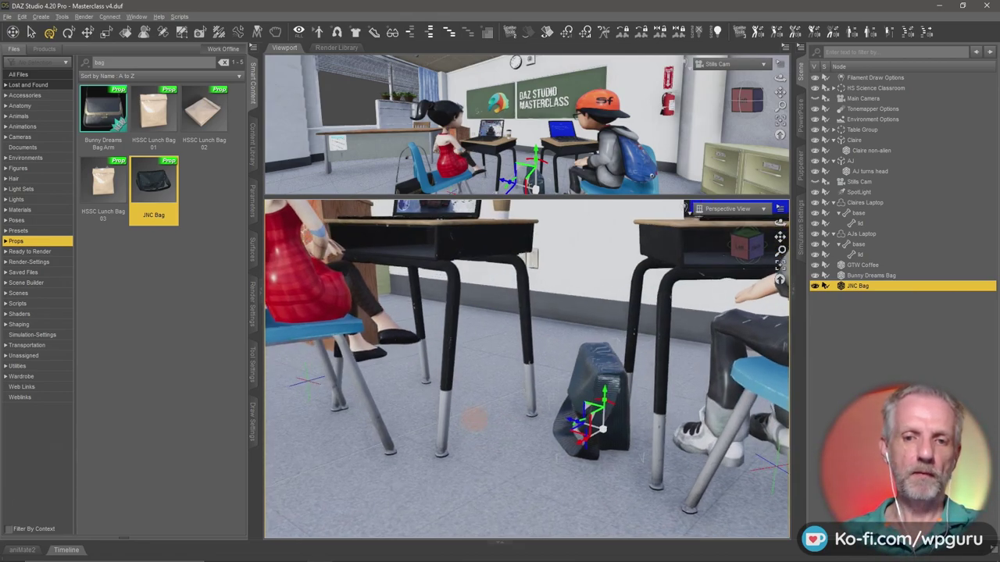
scroll(473, 419, "up", 3)
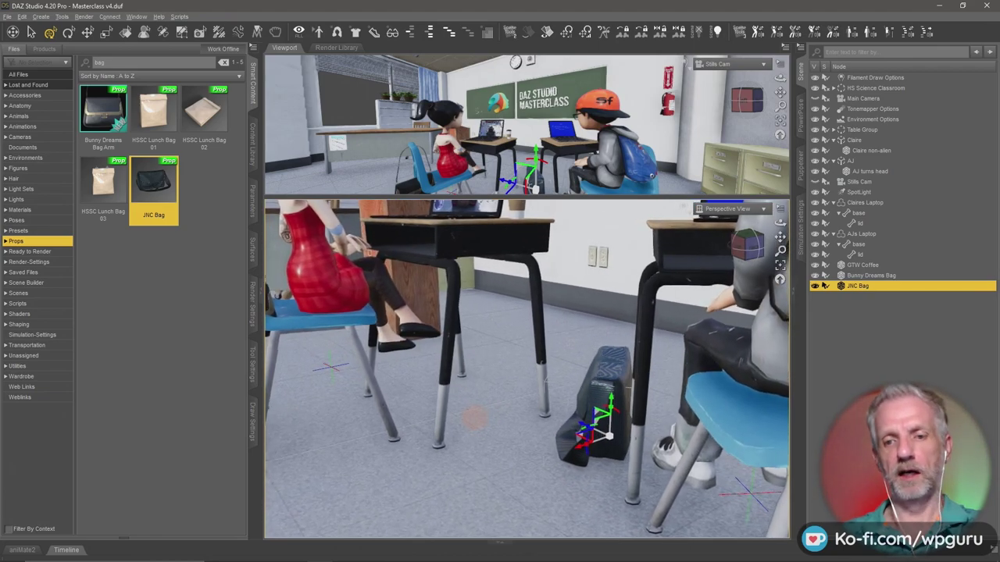
scroll(478, 421, "down", 3)
scroll(478, 422, "up", 1)
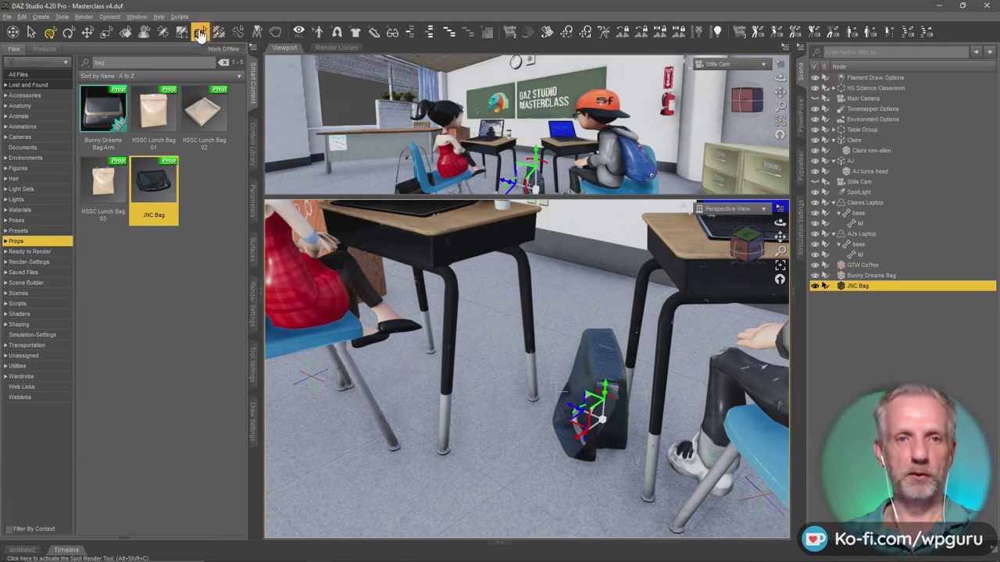
Try out the Aux Viewport as an extra pane at the head of the Scene pane's group, and close it again
right_click(799, 287)
mouse_move(834, 288)
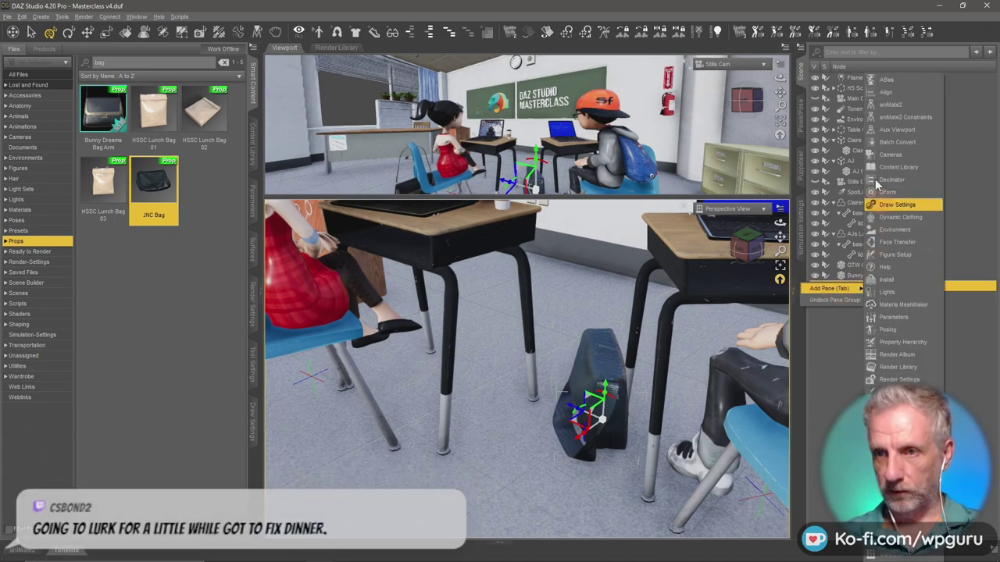
left_click(898, 131)
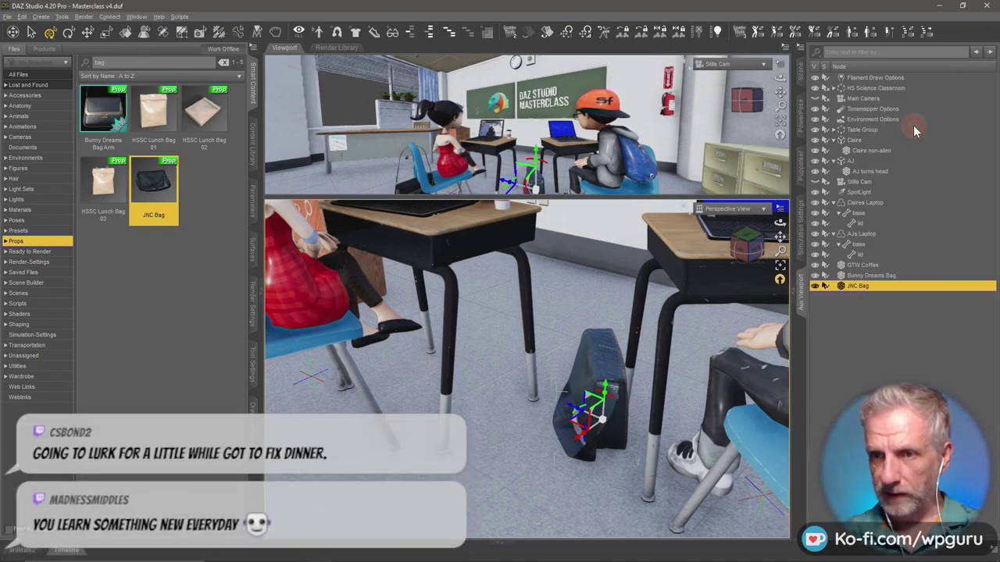
left_click(807, 300)
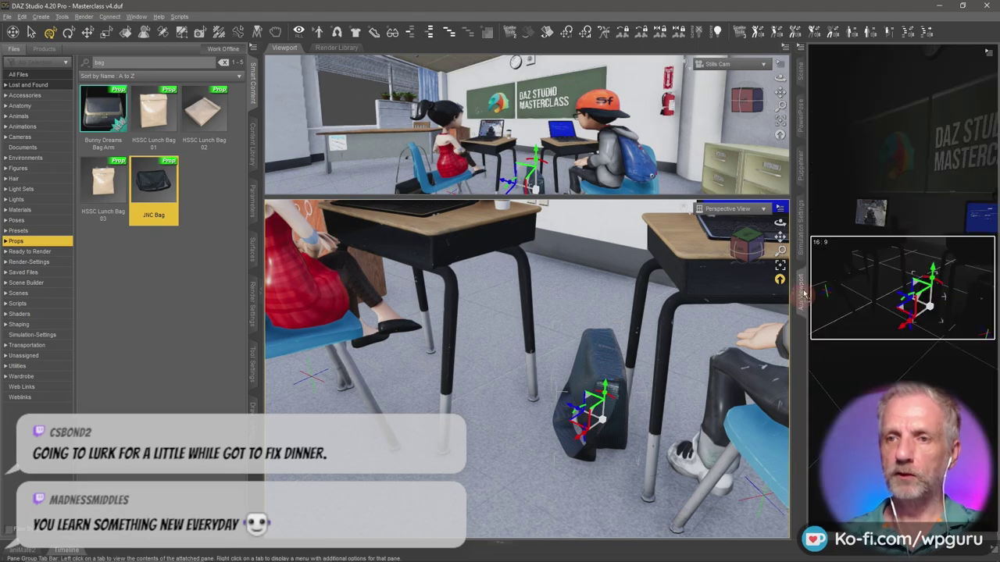
left_click_drag(812, 176, 808, 93)
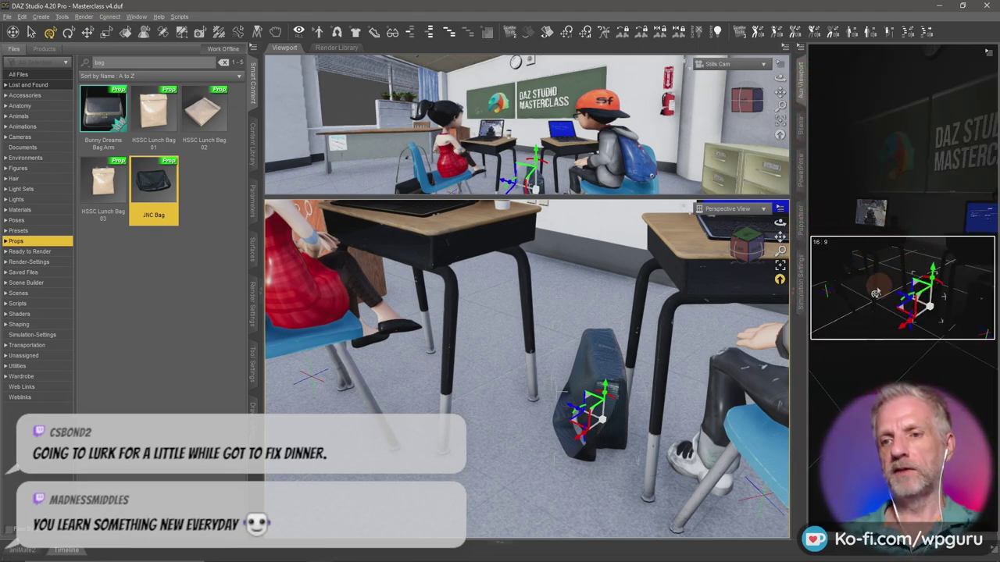
mouse_move(966, 87)
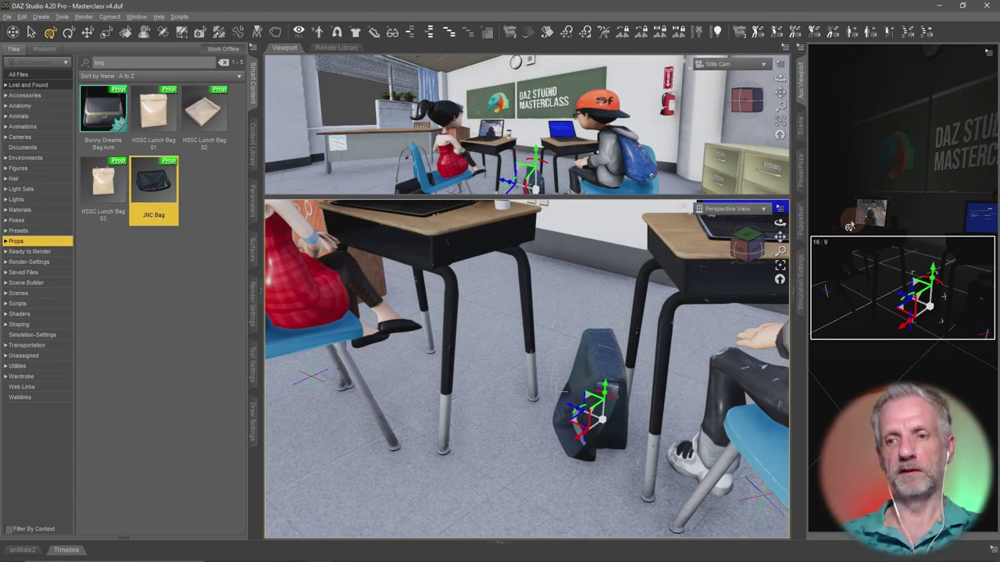
right_click(803, 95)
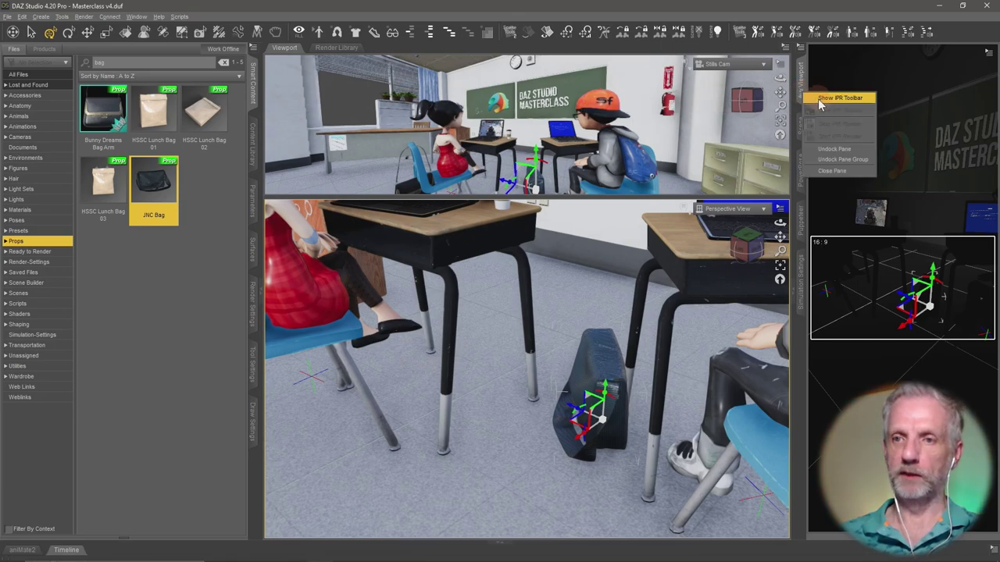
left_click(834, 170)
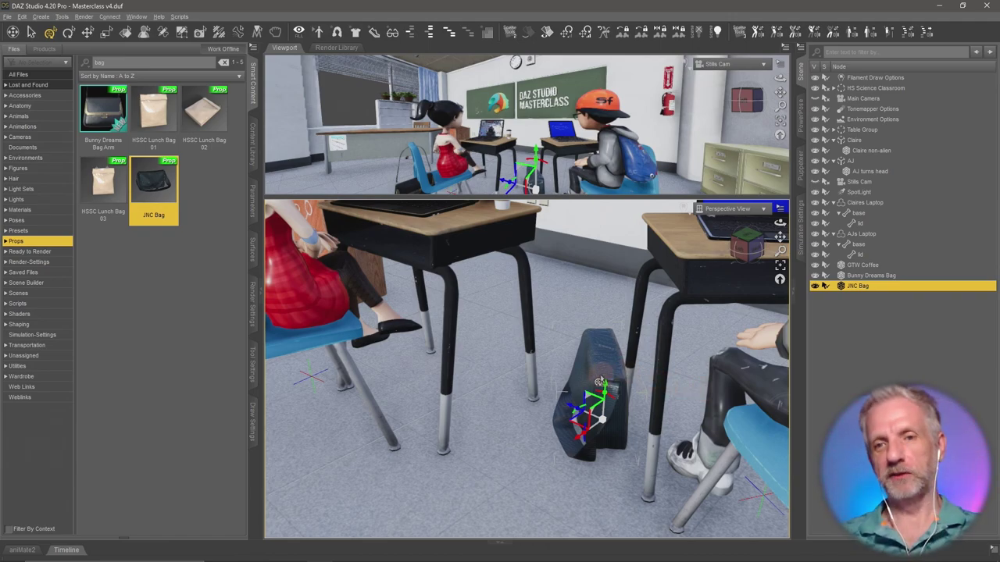
Enlarge the Stills Cam viewport above the Perspective View and show its 16:9 aspect frame
left_click_drag(591, 199, 591, 355)
left_click(781, 63)
left_click(781, 118)
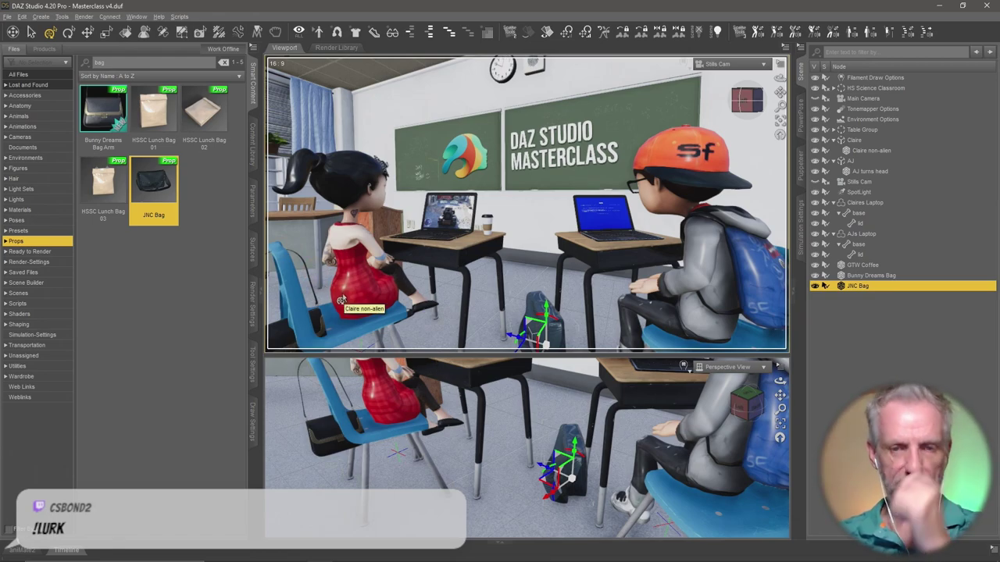
Save the scene as Masterclass v5 in the Daz Scenes folder, keeping the backdrop, render settings and file compression options
left_click(254, 147)
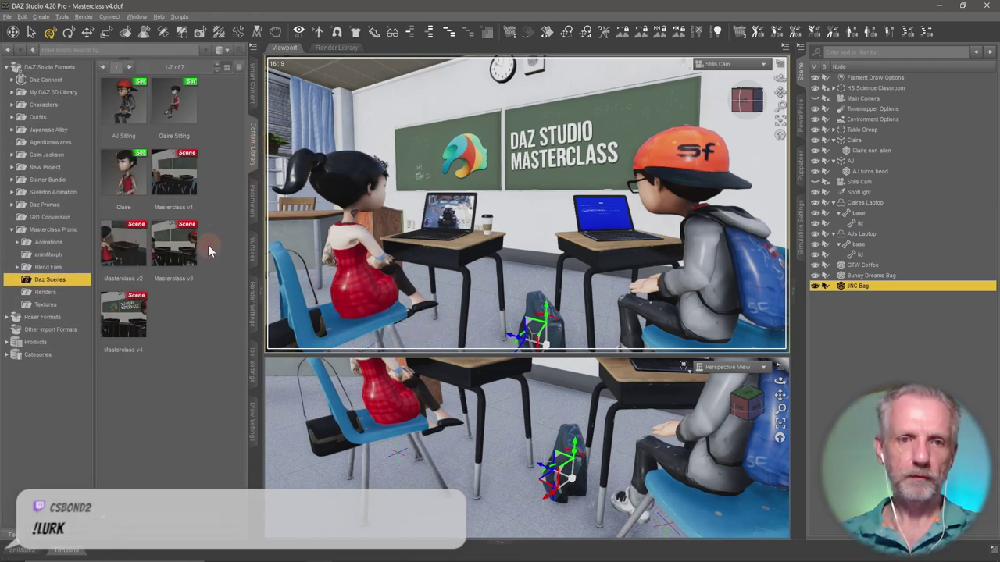
left_click(108, 524)
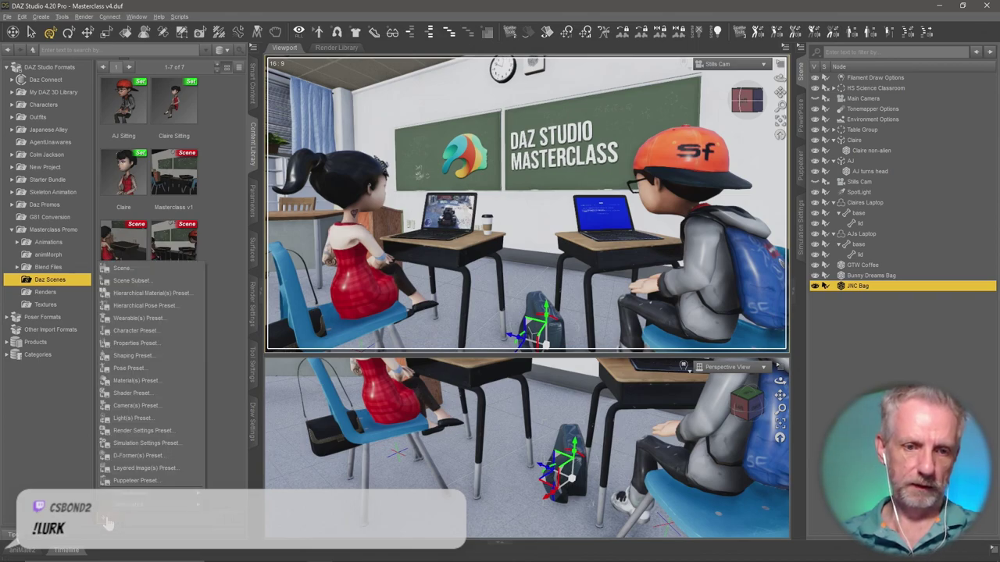
left_click(170, 280)
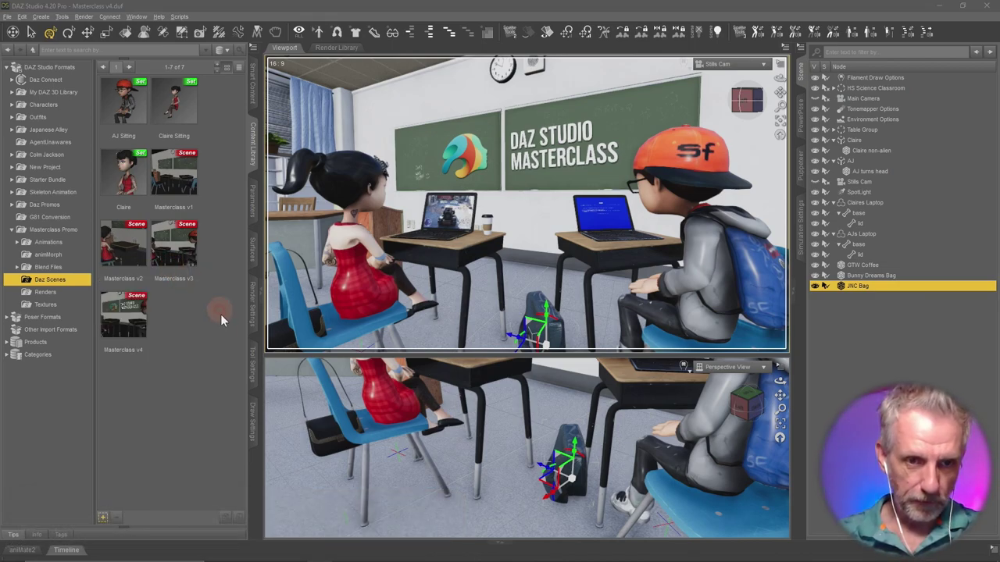
left_click(187, 155)
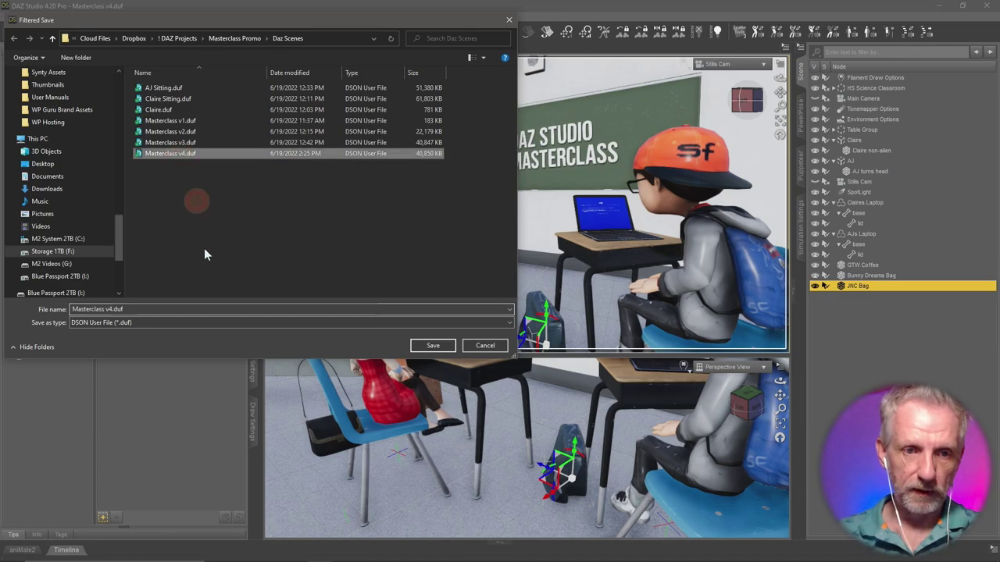
left_click(177, 307)
left_click(177, 307)
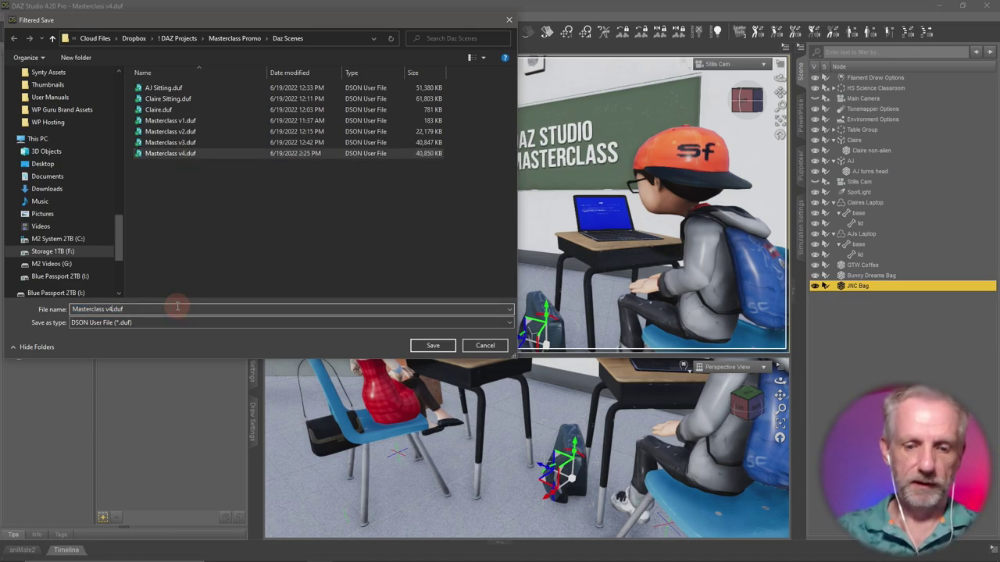
key("Return")
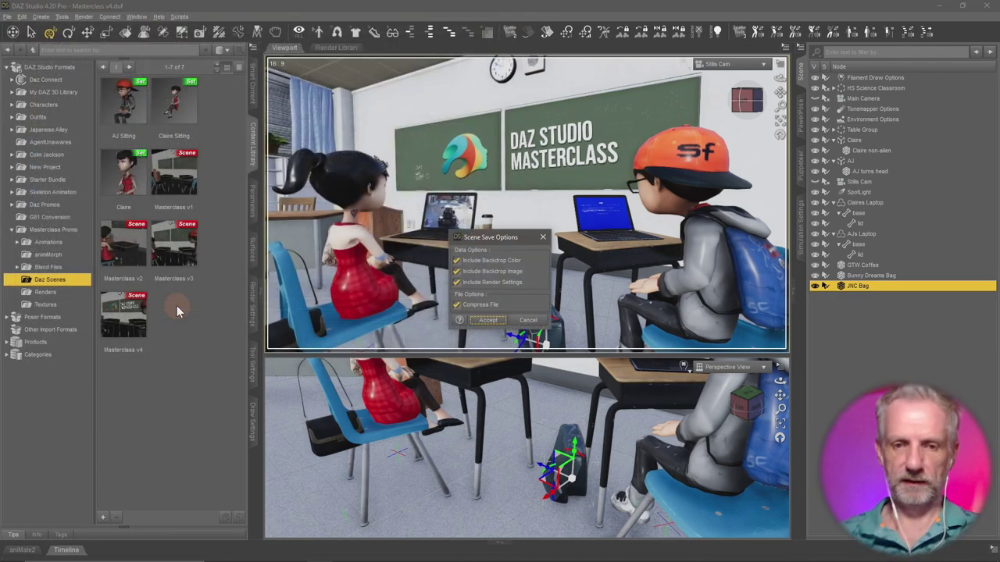
left_click(489, 321)
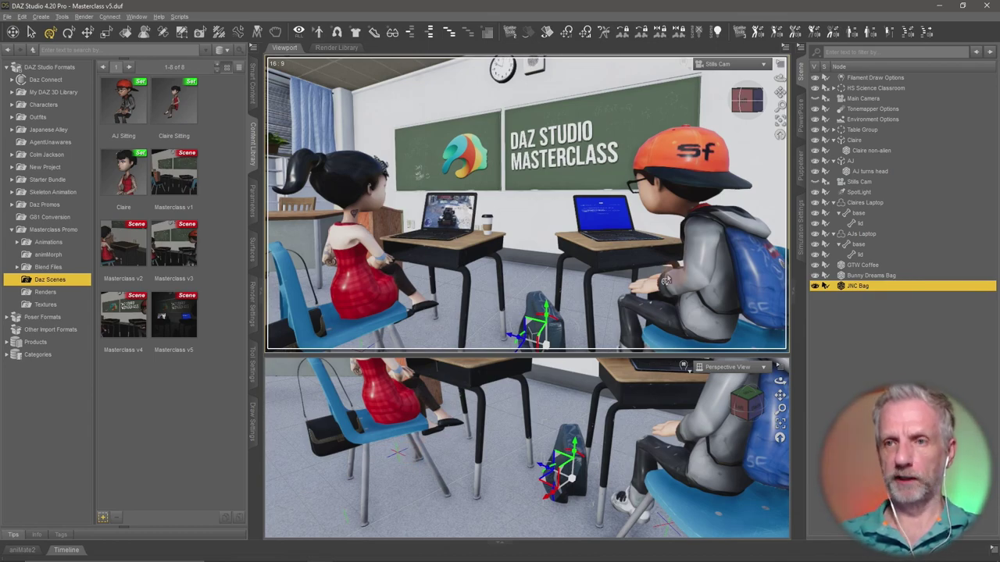
Minimize the classroom scene window and launch DAZ Studio 4.20 Pro Public Build
left_click(938, 6)
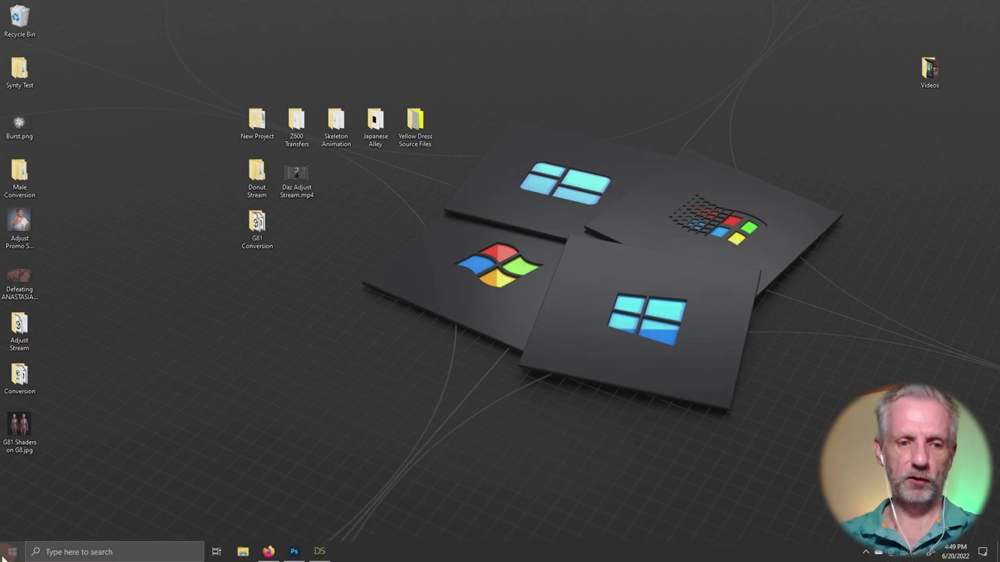
left_click(12, 552)
left_click(415, 320)
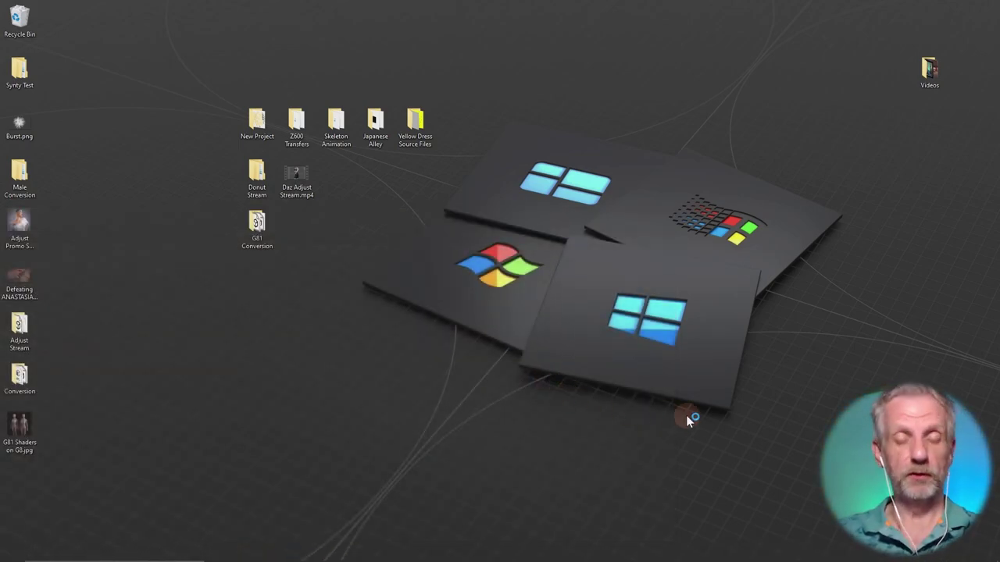
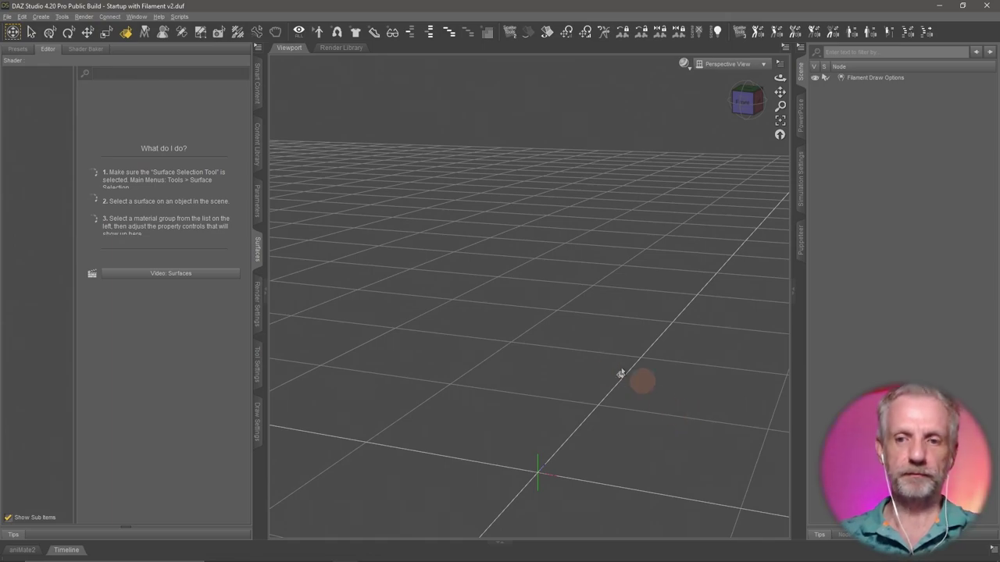
Search the Props category of the Smart Content files for "bag"
left_click_drag(518, 353, 512, 368, "alt")
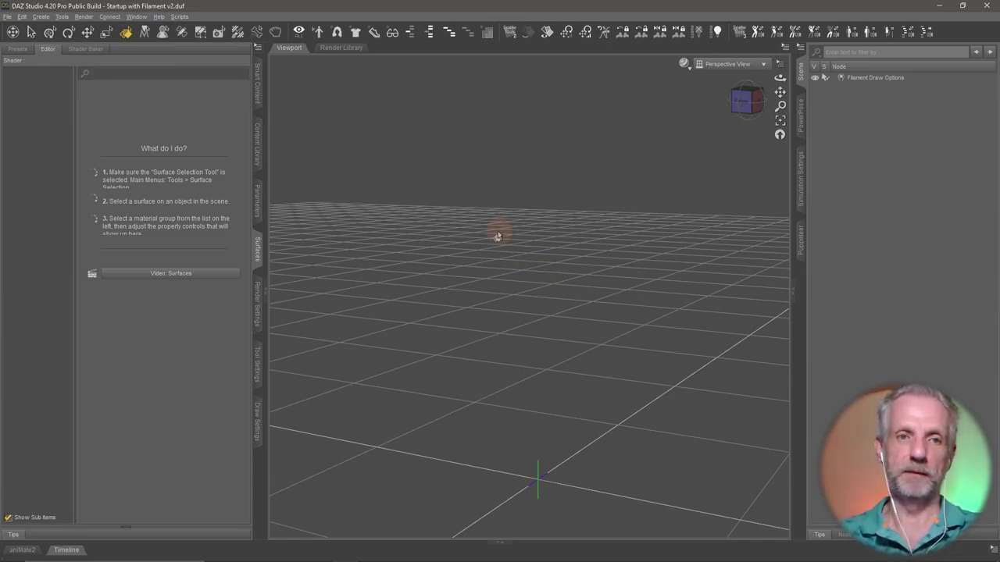
left_click(258, 86)
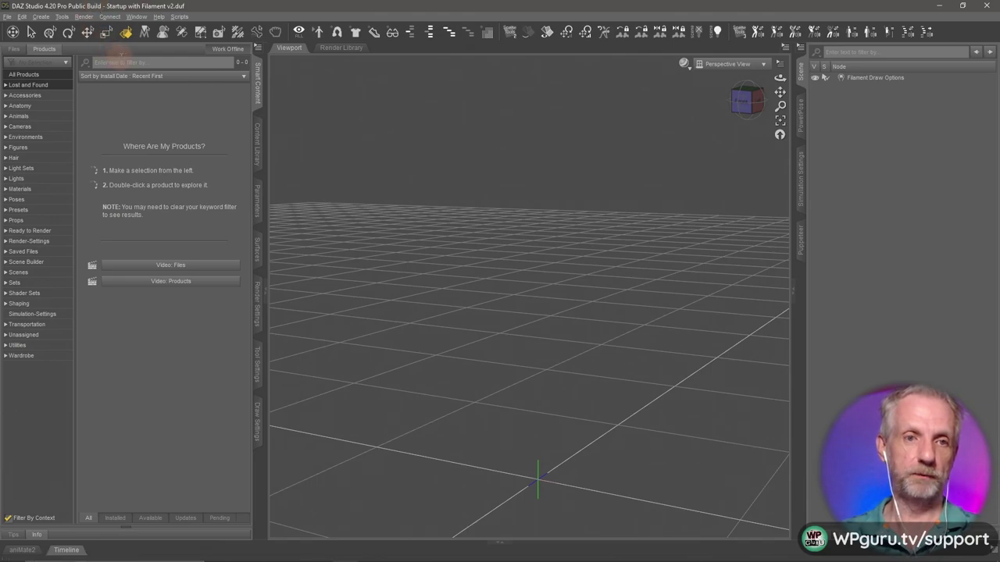
left_click(134, 62)
type("hair")
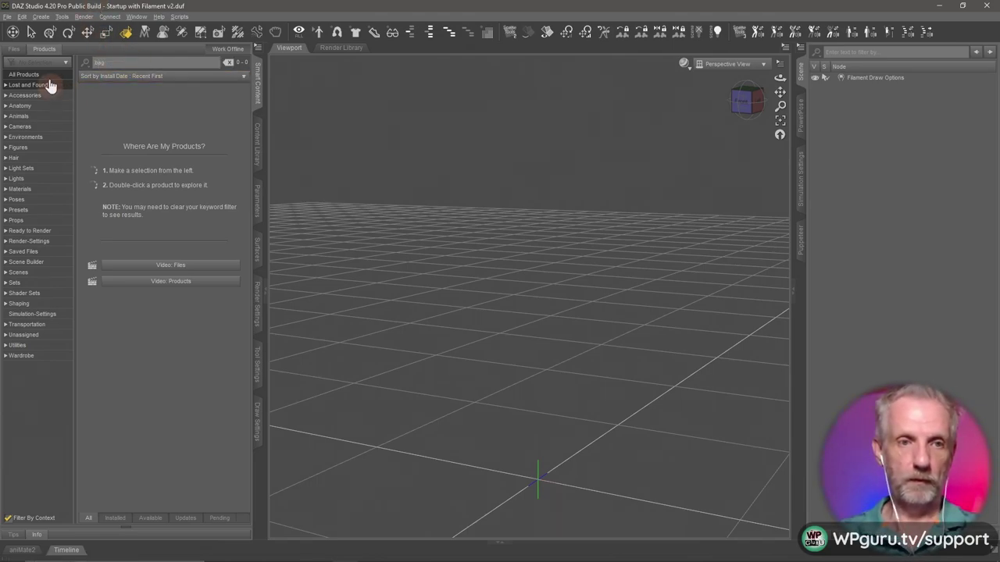
left_click(45, 75)
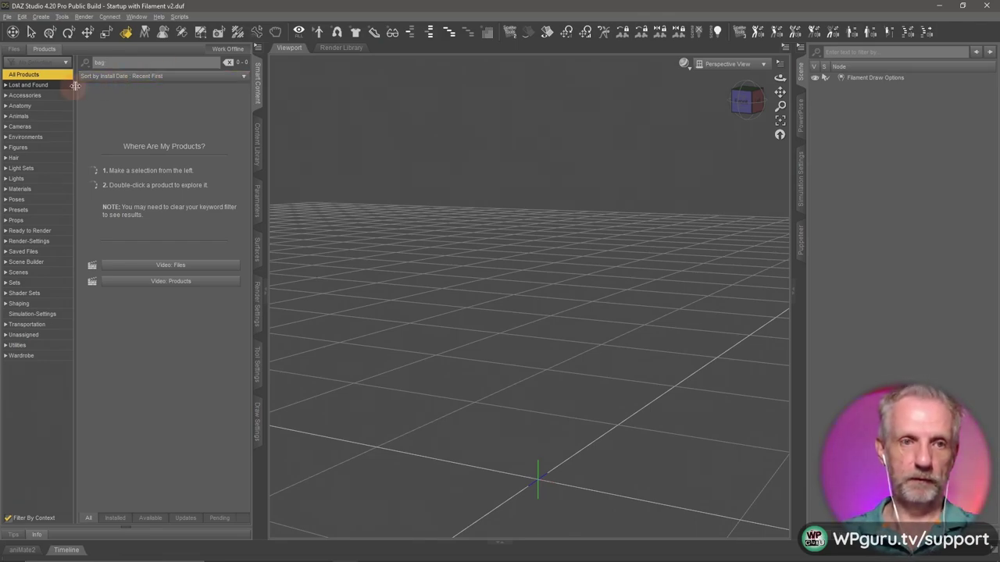
left_click(47, 199)
left_click(46, 221)
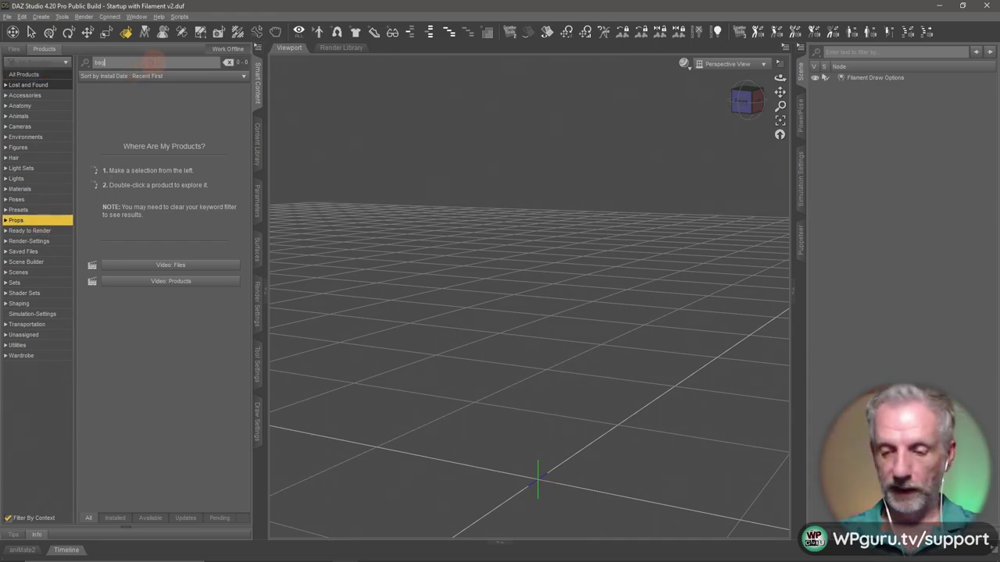
left_click(14, 49)
left_click(213, 63)
type("bag")
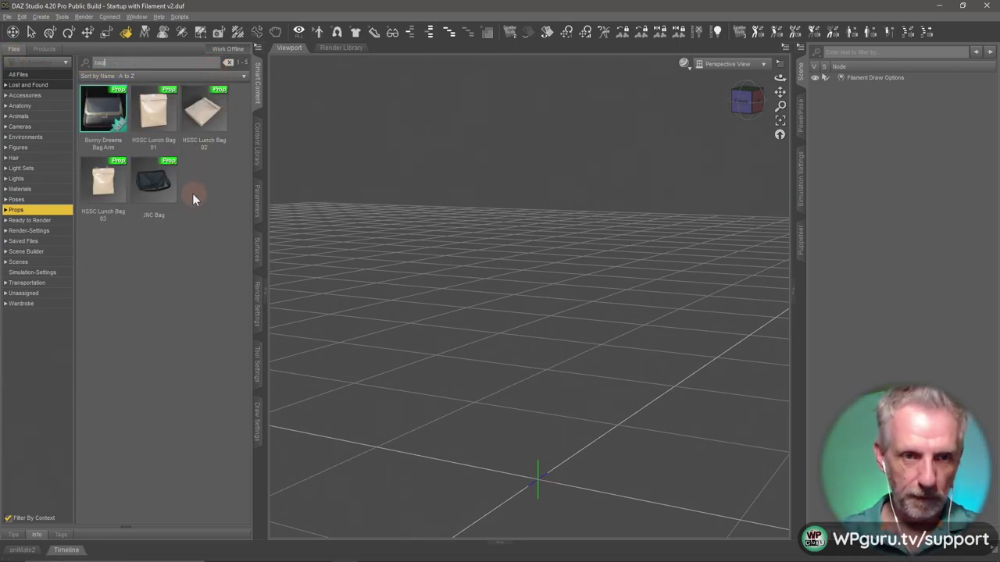
Load the Bunny Dreams Bag Arm prop into the empty scene and select it
double_click(105, 125)
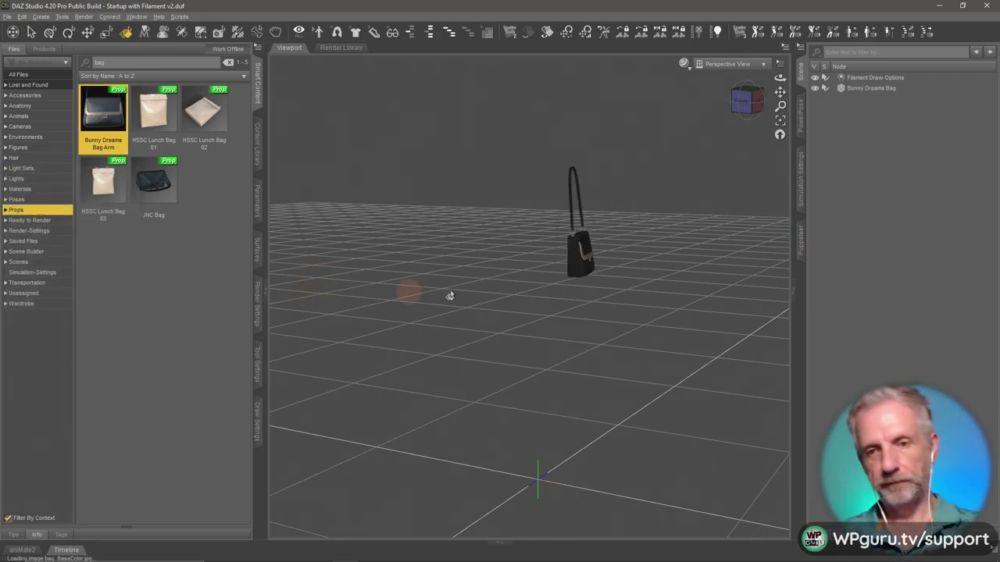
left_click_drag(554, 297, 686, 248)
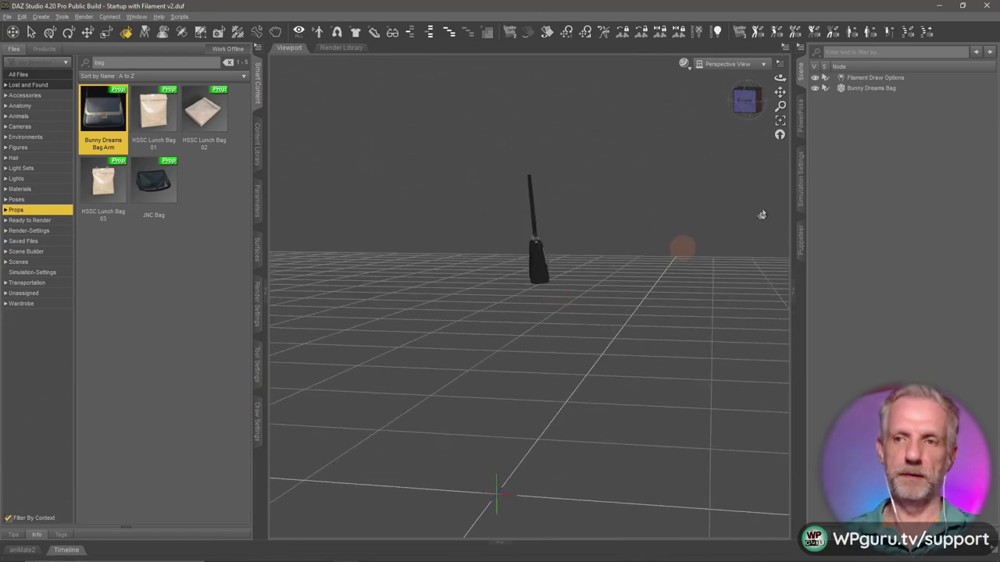
left_click(875, 87)
mouse_move(536, 232)
left_mouse_down()
mouse_move(556, 225)
mouse_move(545, 233)
left_mouse_up()
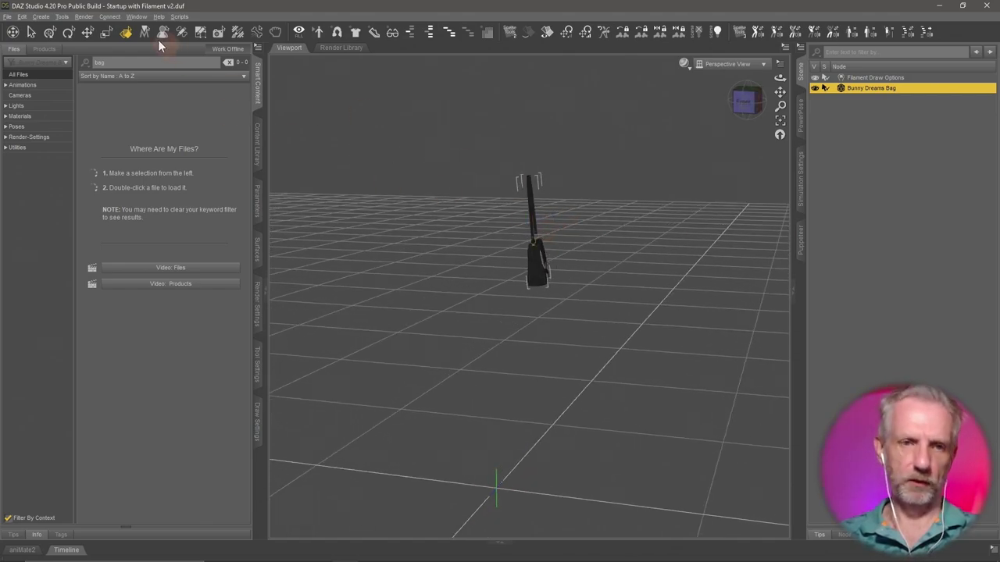
Start exporting the Bunny Dreams Bag as a Wavefront Object and browse to the Masterclass Promo folder in Dropbox's ! DAZ Projects
left_click(7, 16)
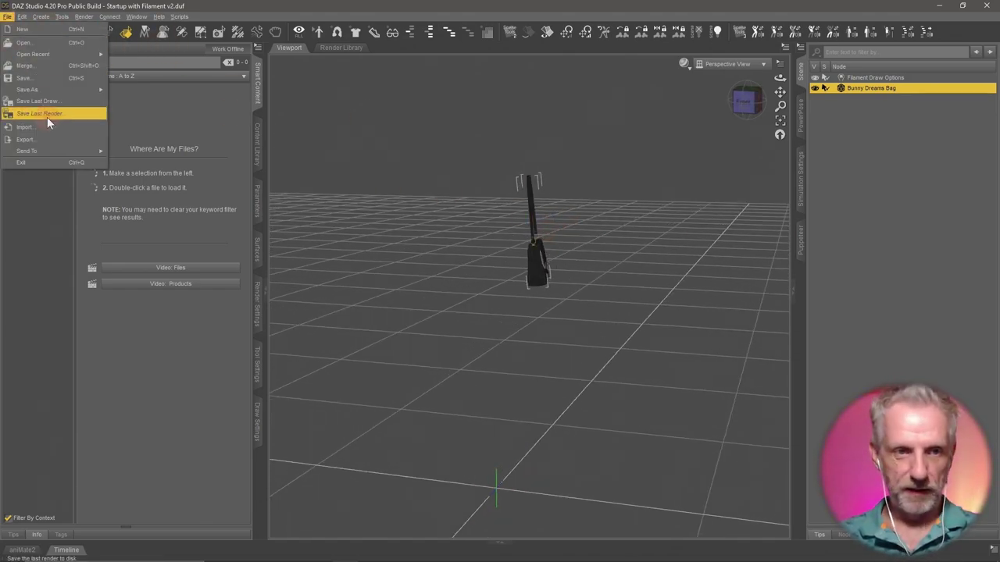
left_click(58, 137)
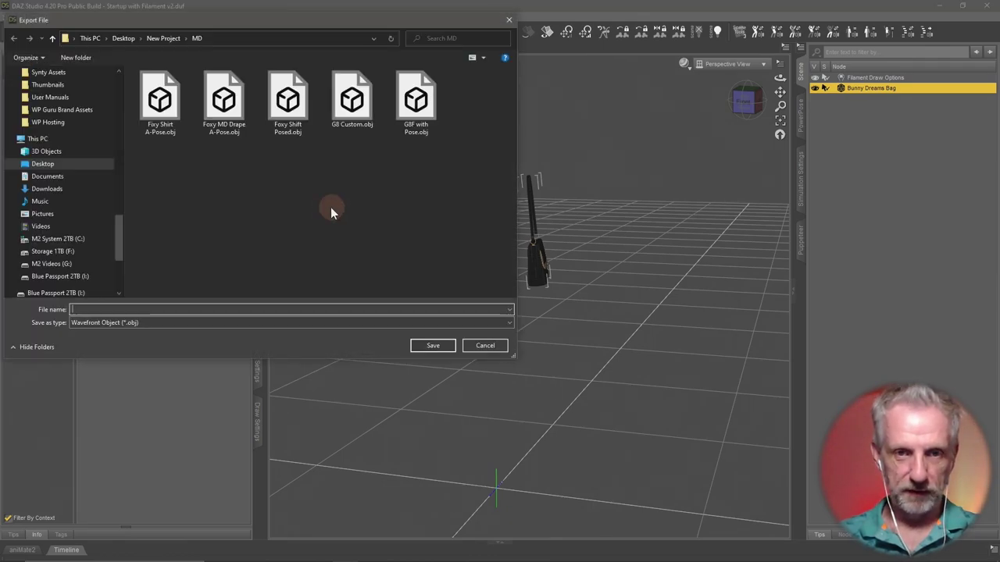
left_click(124, 38)
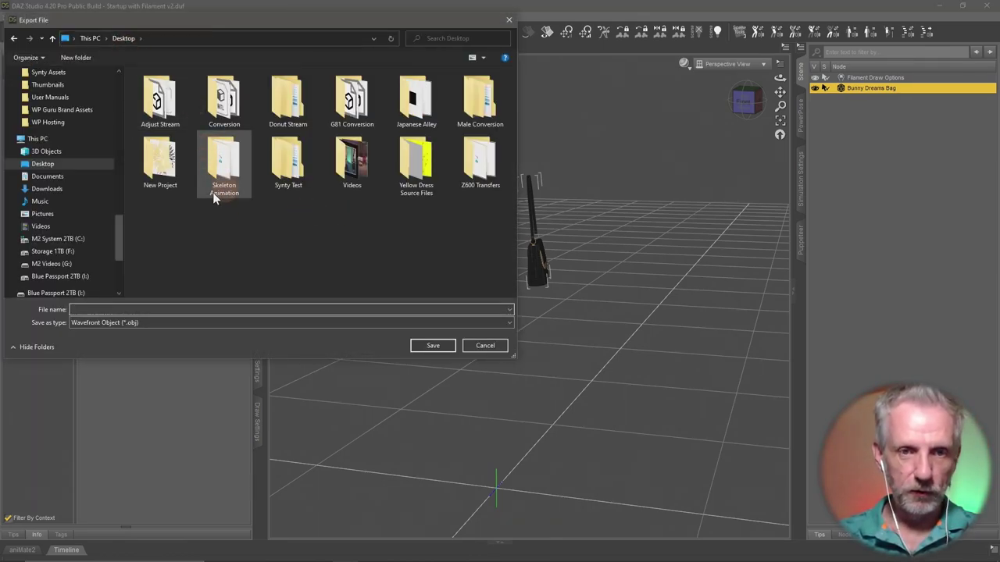
scroll(91, 189, "up", 10)
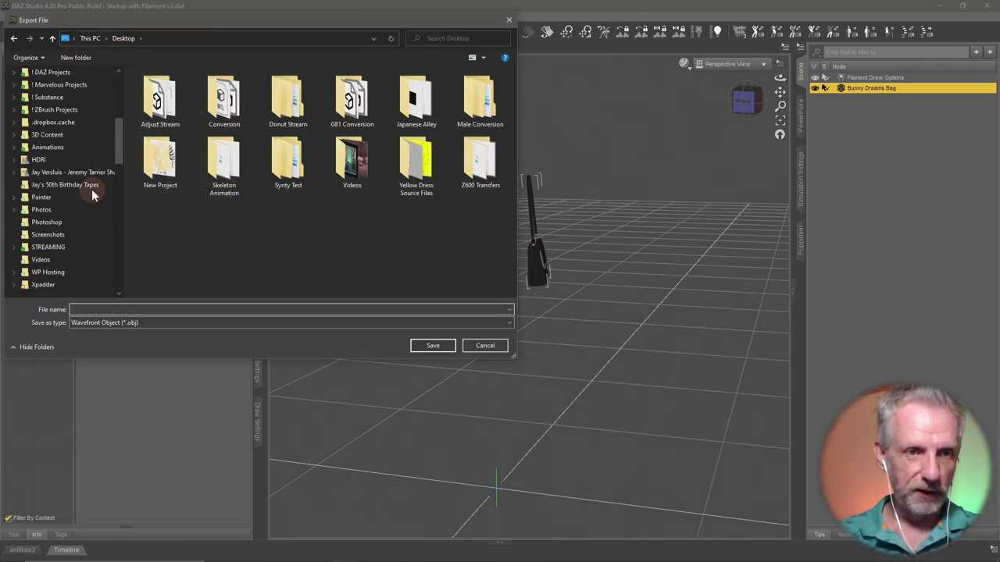
scroll(91, 189, "up", 3)
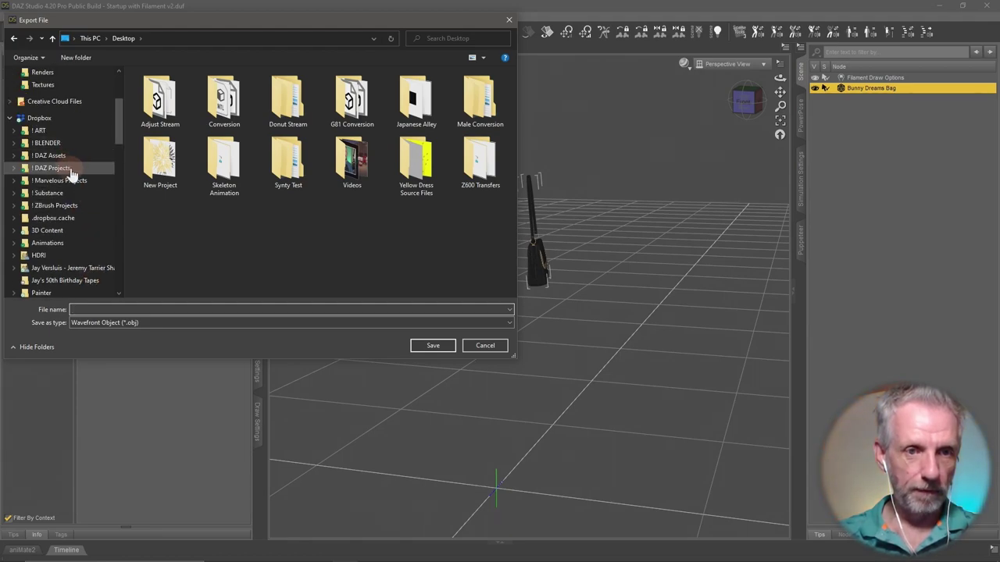
scroll(71, 171, "up", 3)
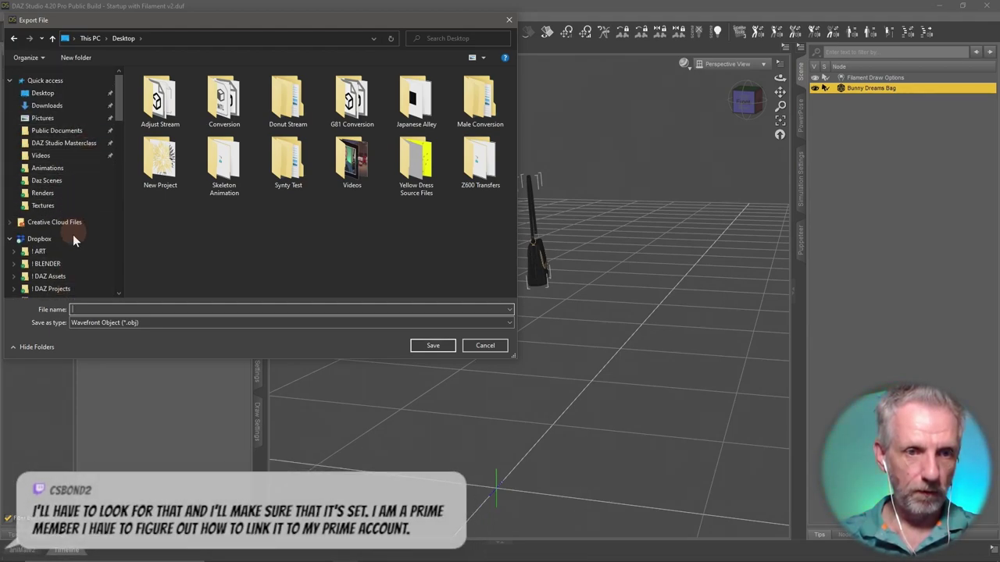
scroll(73, 219, "down", 3)
left_click(78, 194)
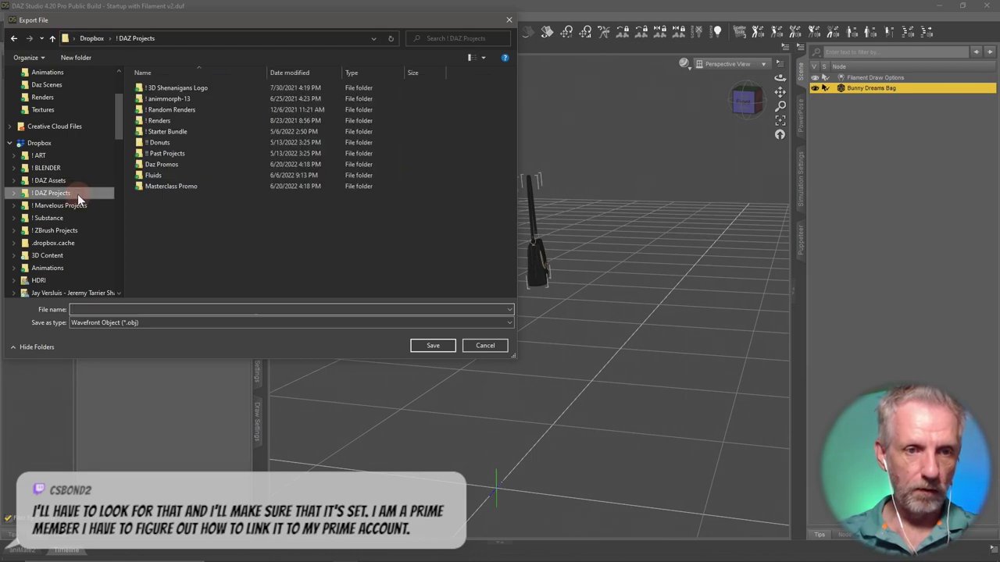
double_click(186, 186)
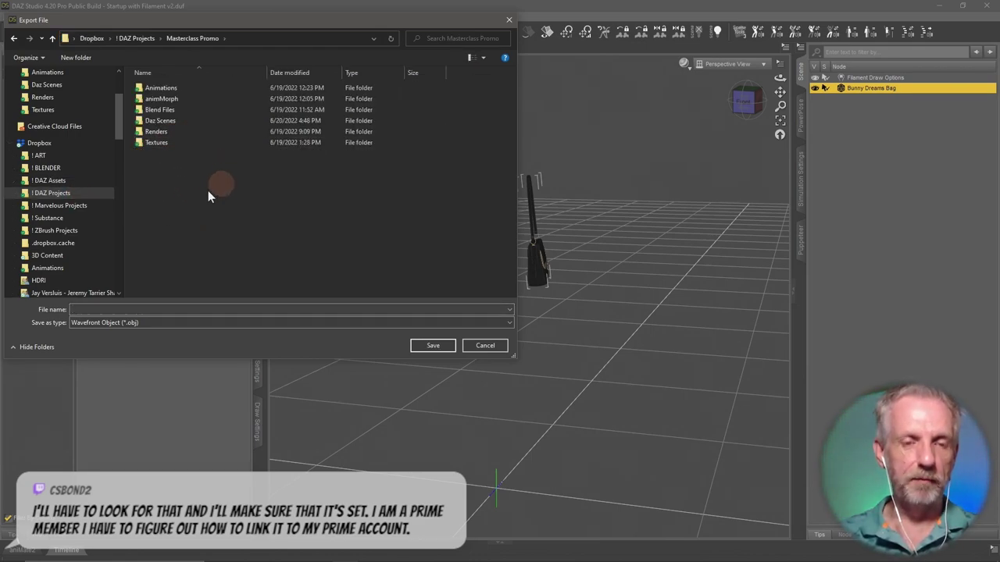
Pin the Masterclass Promo folder in ! DAZ Projects to Quick access and reopen it as the export location
left_click(52, 39)
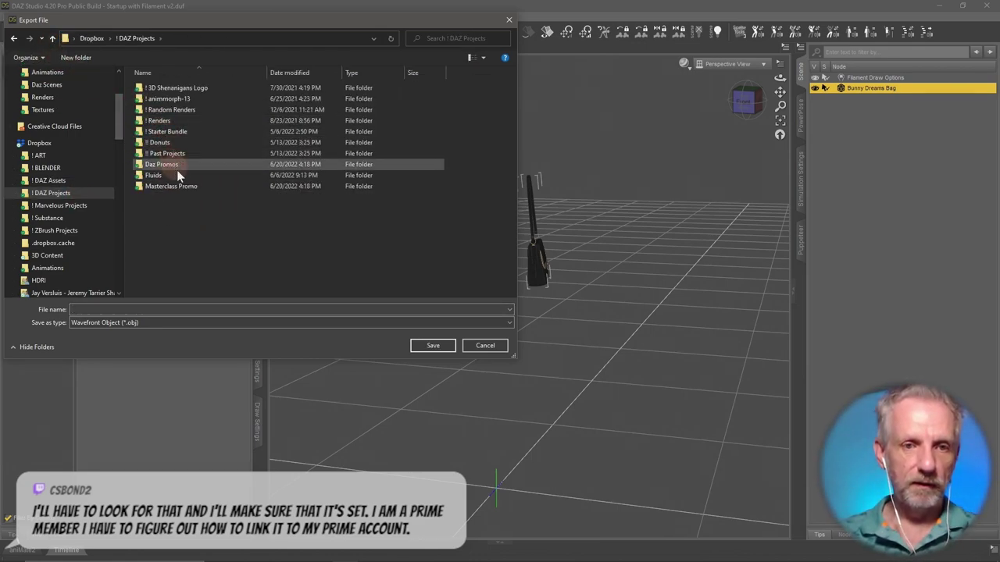
right_click(199, 192)
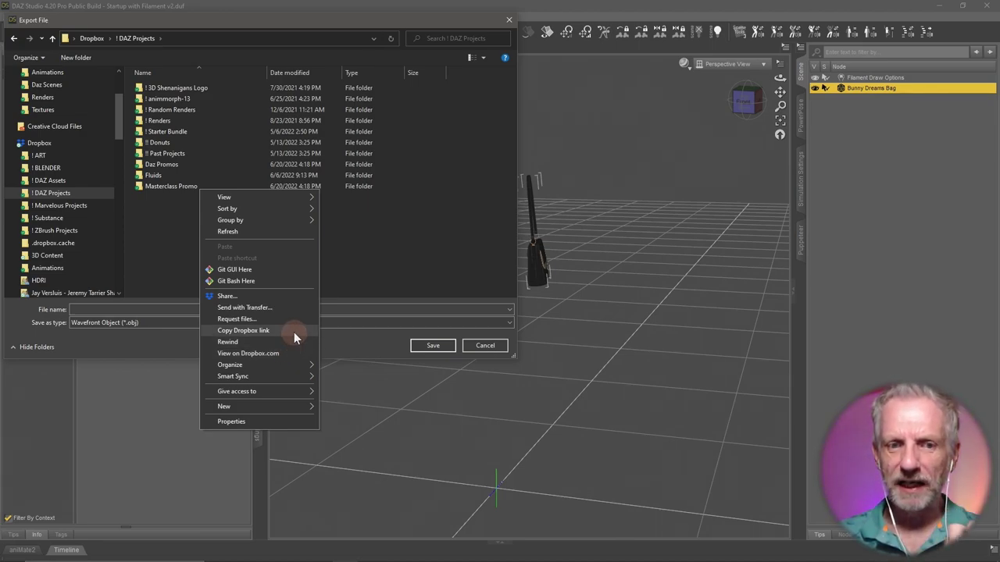
left_click(180, 186)
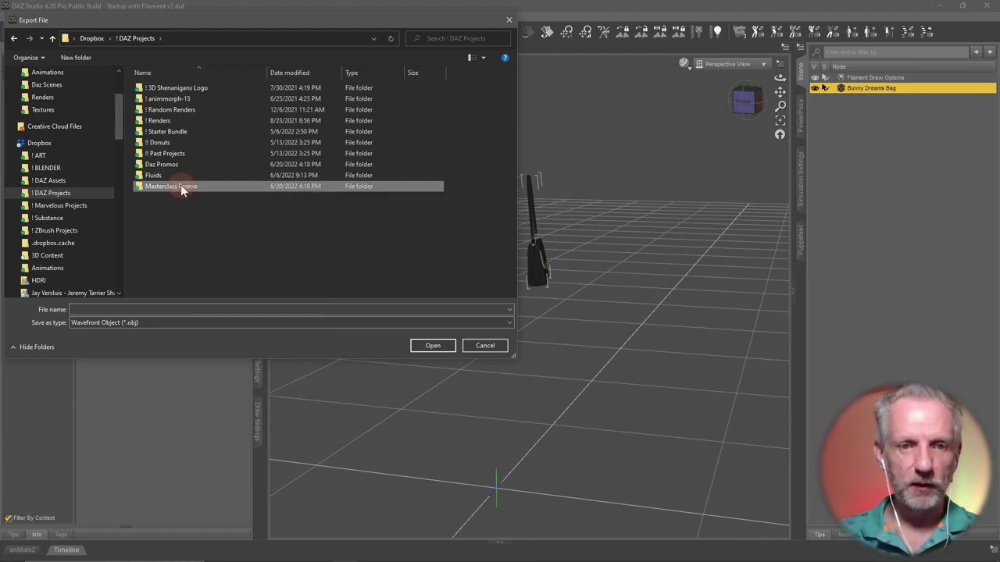
right_click(187, 185)
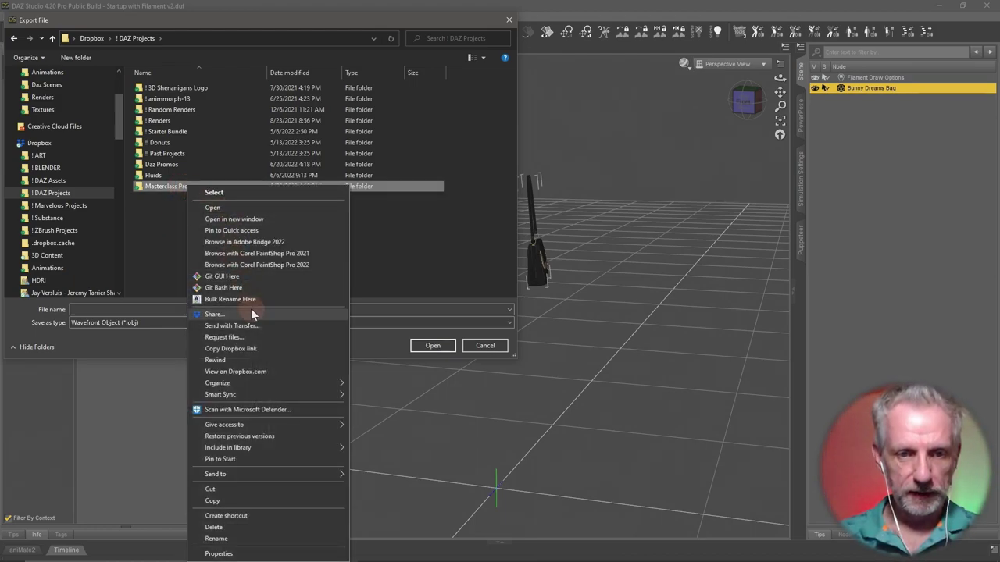
left_click(286, 231)
double_click(174, 185)
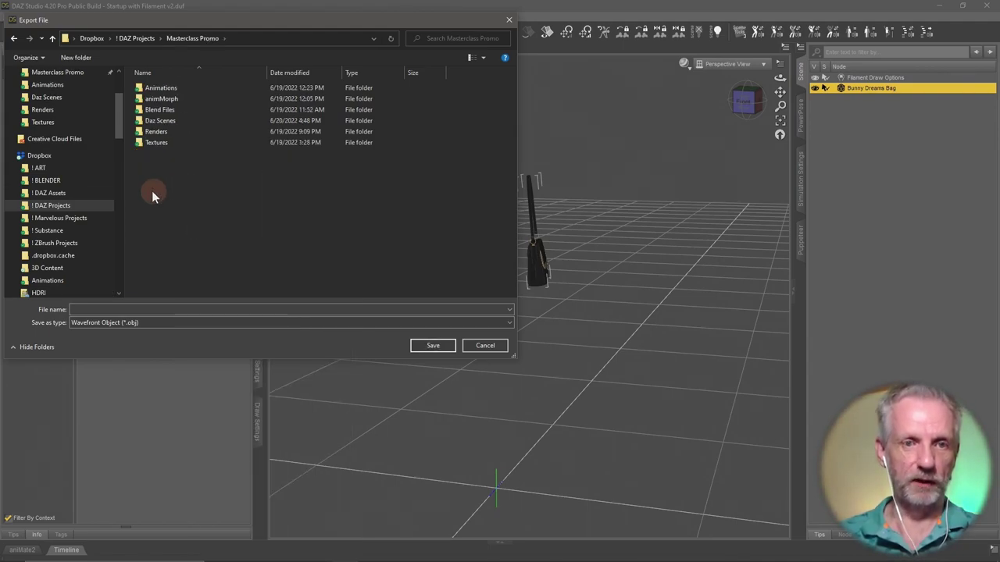
Create a folder named OBJs inside Masterclass Promo and open it
left_click(194, 130)
right_click(211, 179)
mouse_move(268, 396)
left_click(361, 402)
type("OBJs")
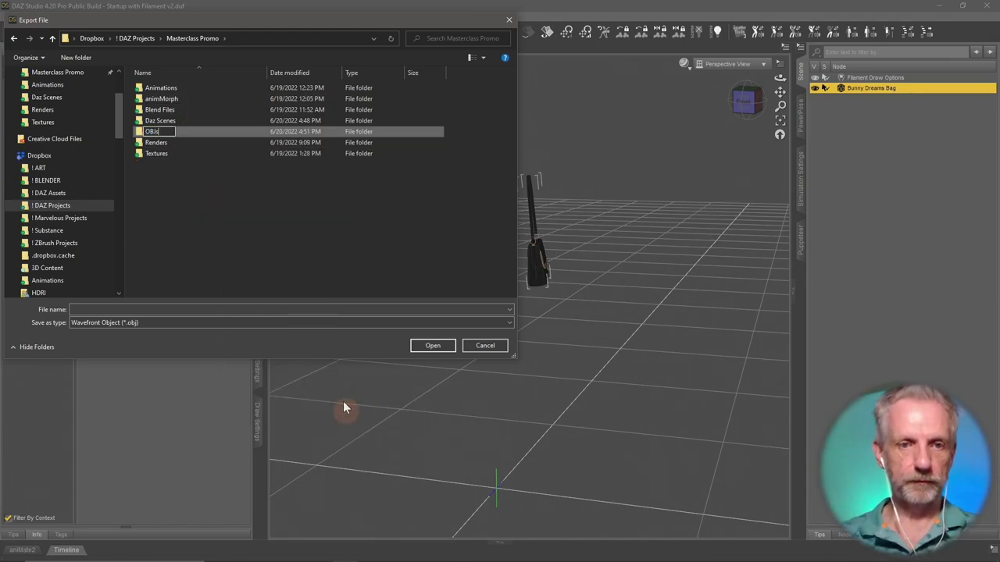
key("Return")
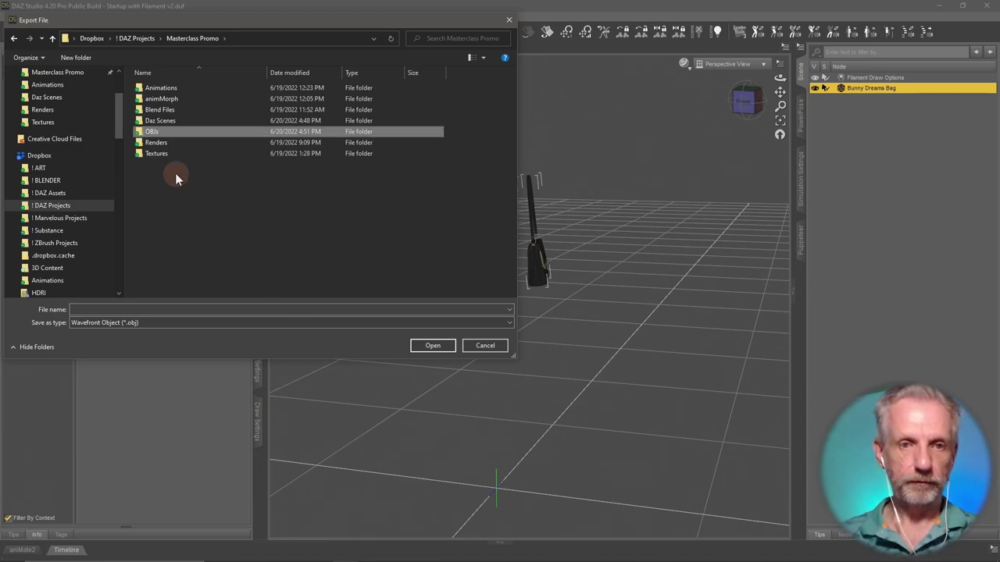
double_click(161, 132)
Name the export file Bunny Bag ZB and save it to reach the OBJ export options
left_click(215, 309)
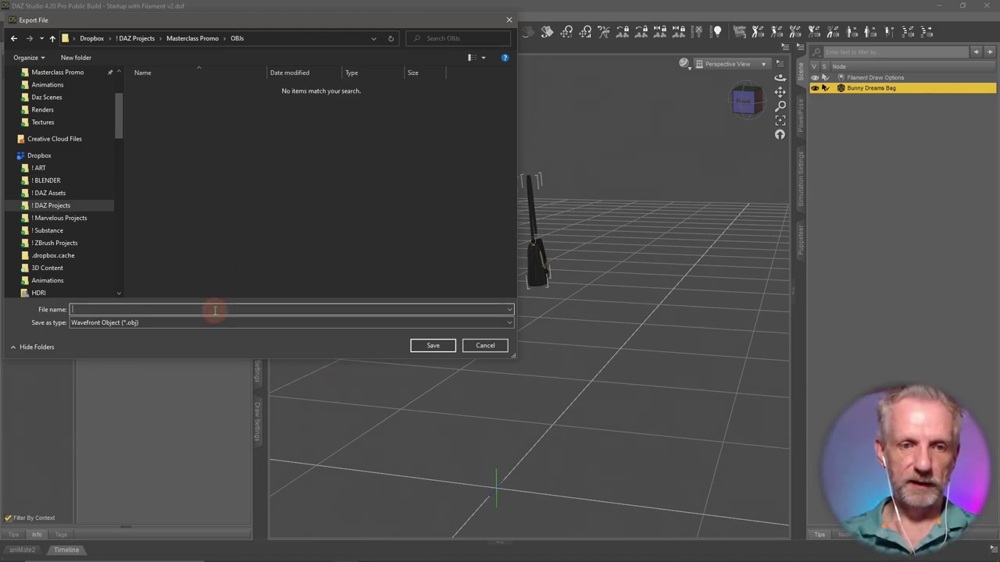
type("Bunny Bag")
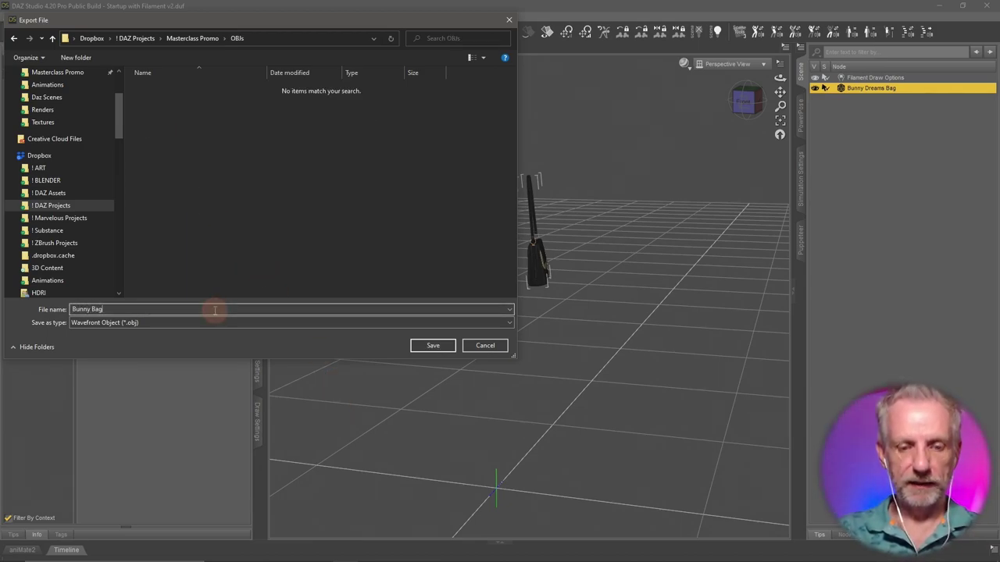
type(" ZB")
key("Return")
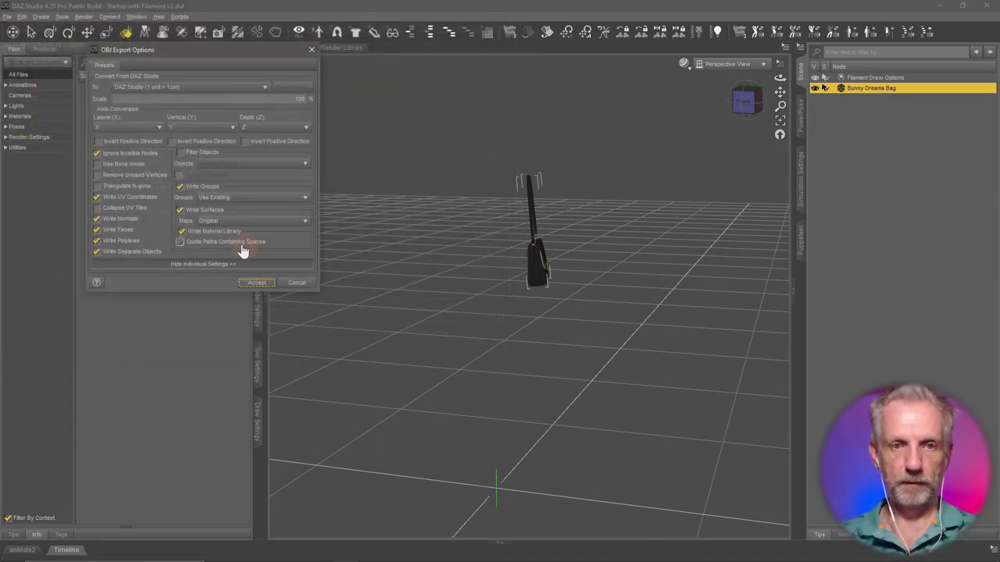
Start from the DAZ Studio (1 unit = 1cm) export preset and set the export scale to 1%
left_click(255, 88)
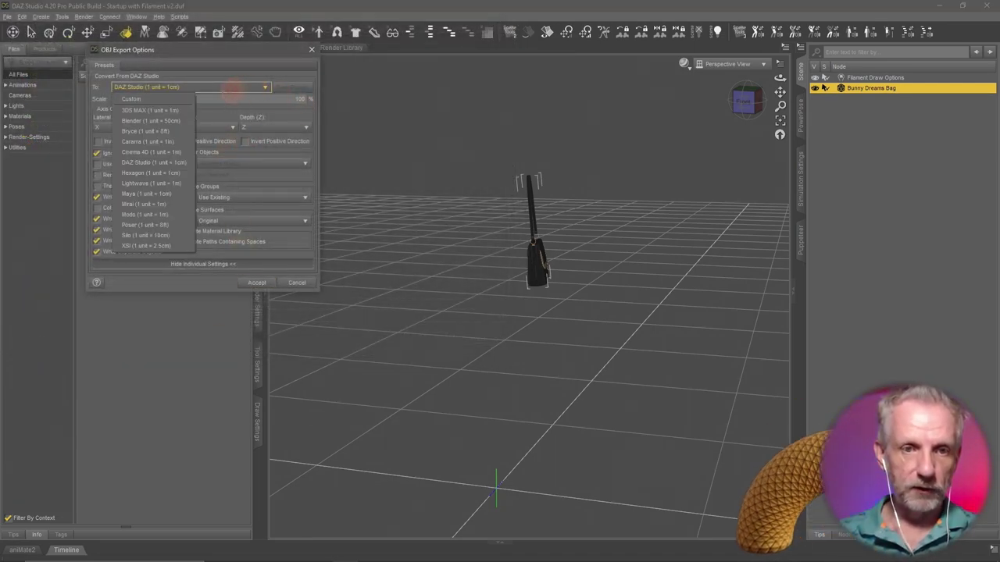
left_click(169, 162)
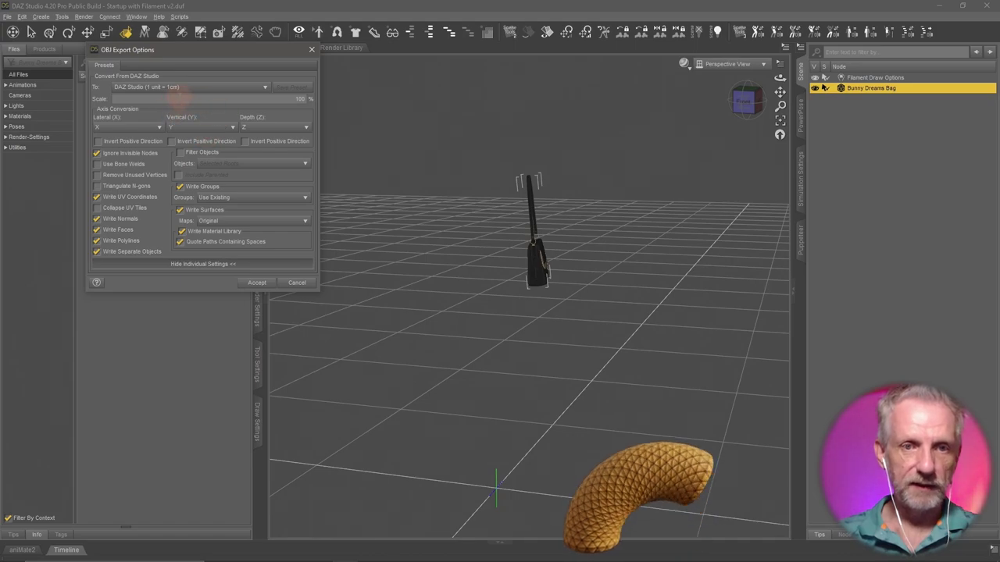
left_click(296, 98)
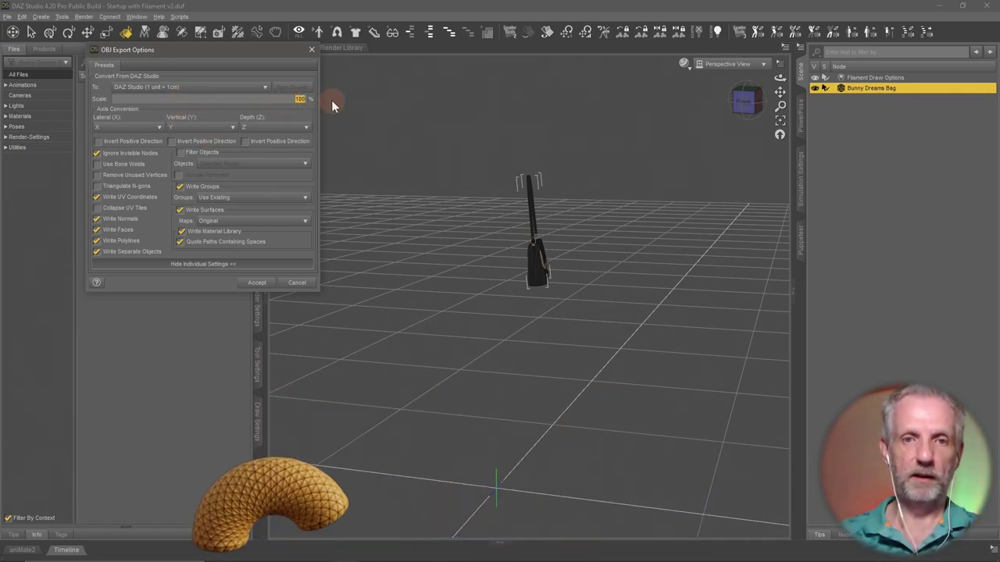
type("10000")
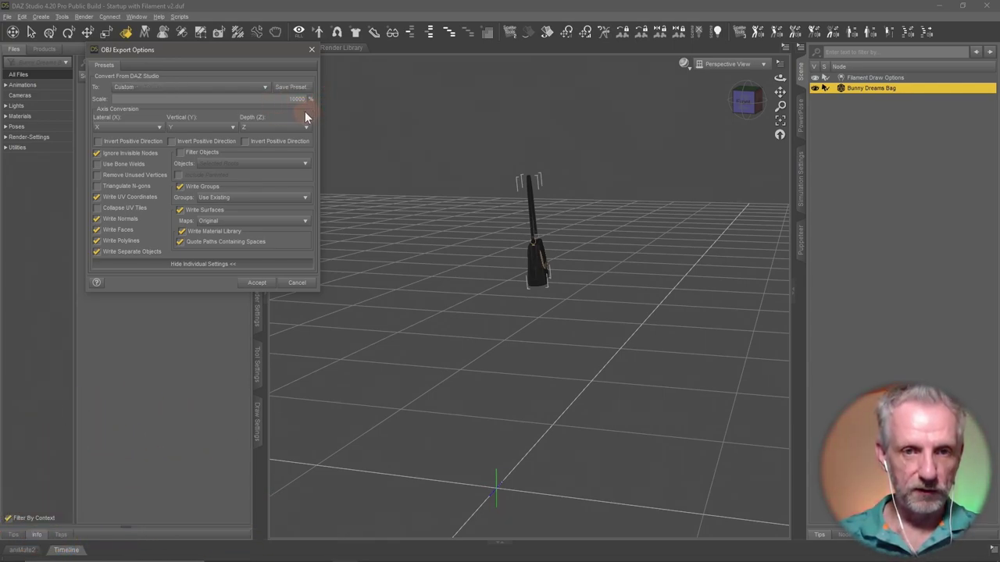
left_click(380, 104)
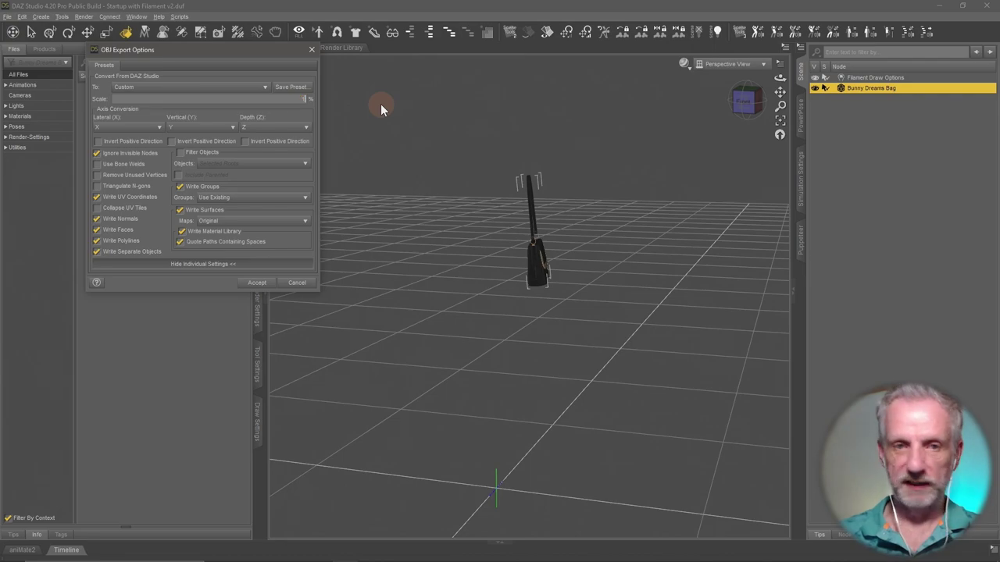
Set the surface maps option to None and accept the options to write the OBJ file
left_click(225, 222)
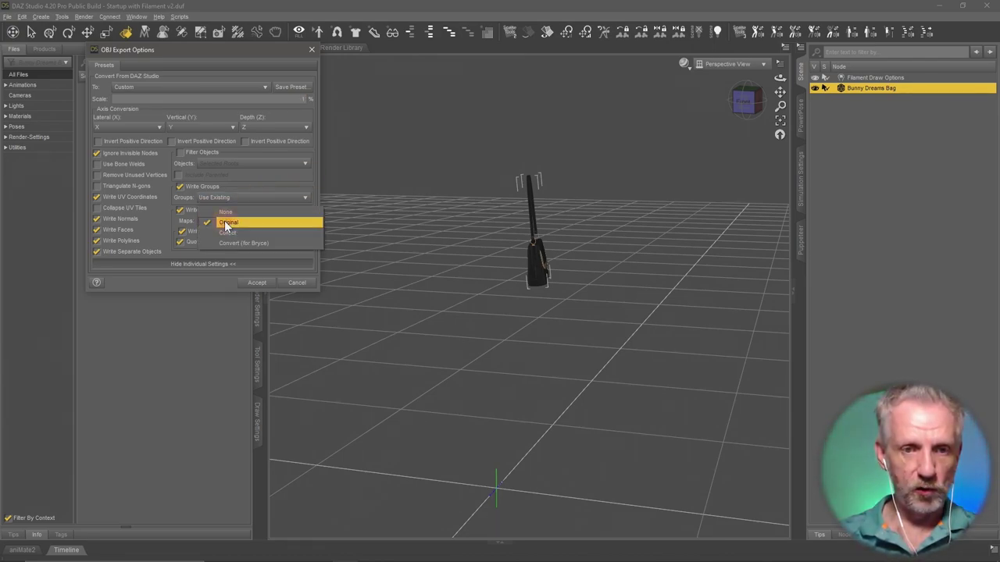
left_click(236, 213)
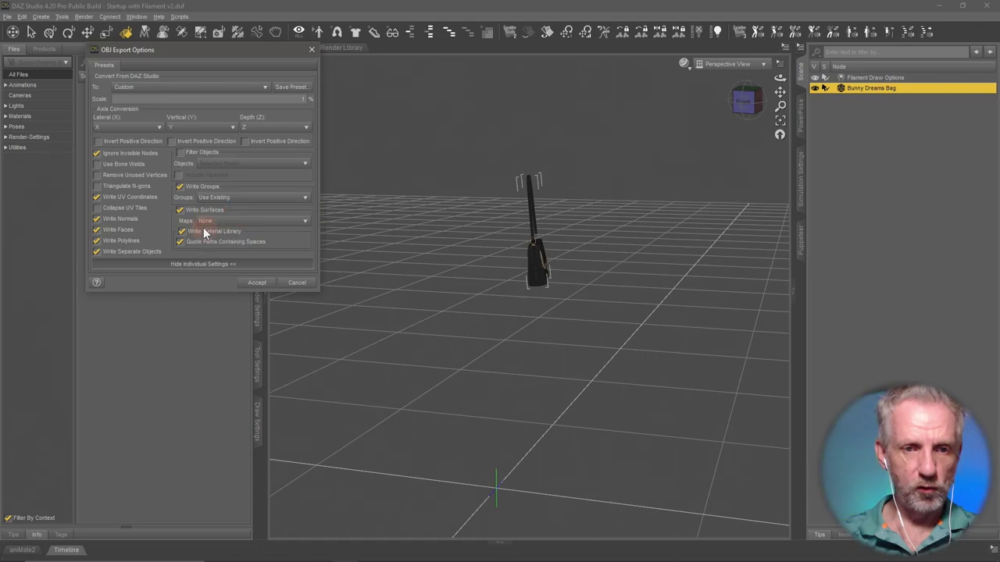
left_click(259, 284)
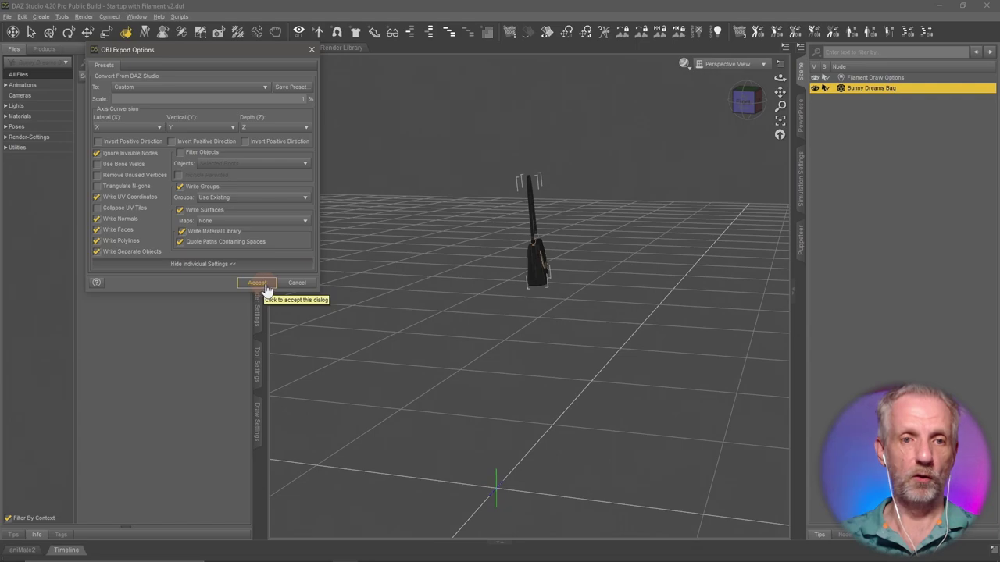
left_click(264, 285)
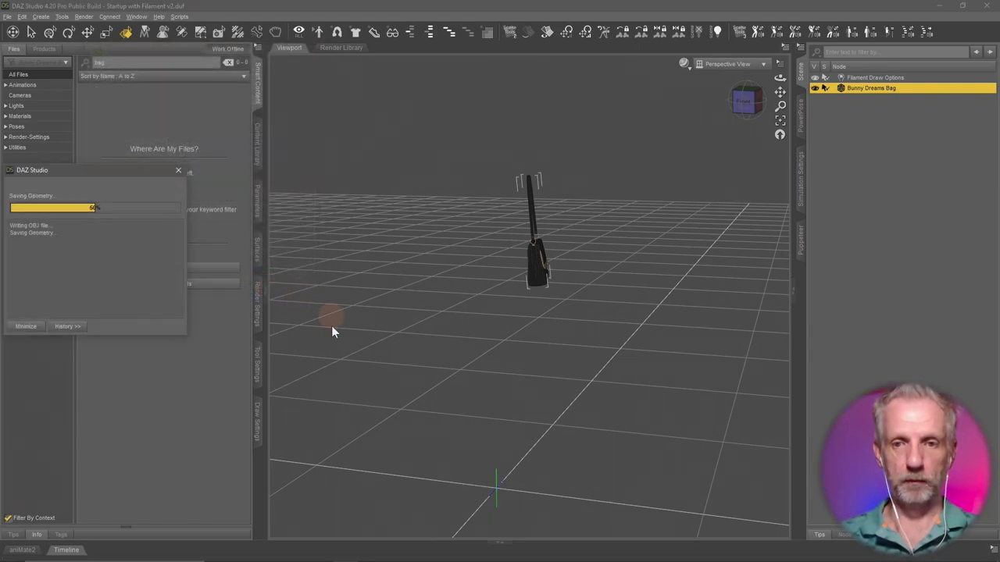
Minimize DAZ Studio to launch Blender 3.2, and delete the default cube from the new scene
left_click(938, 6)
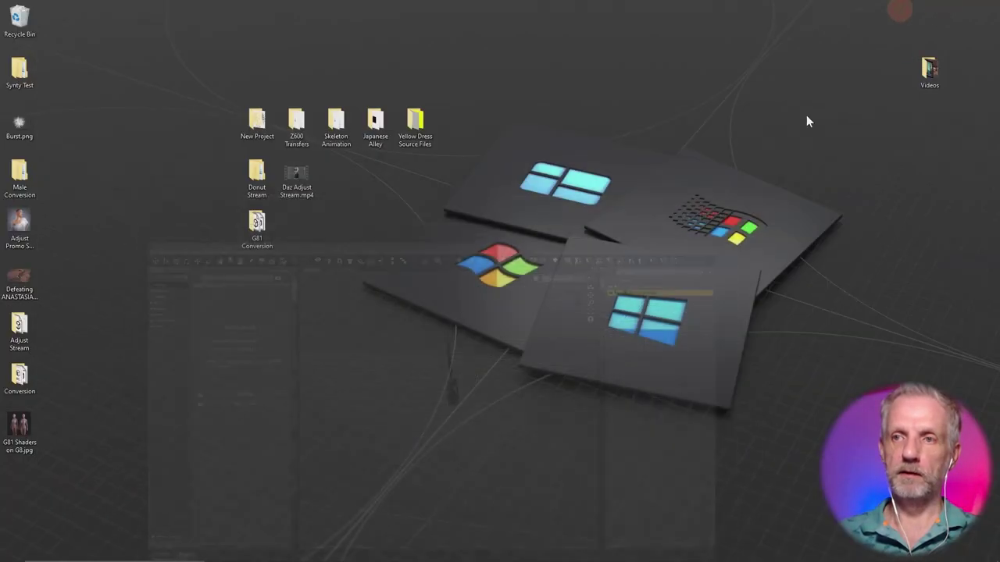
left_click(12, 552)
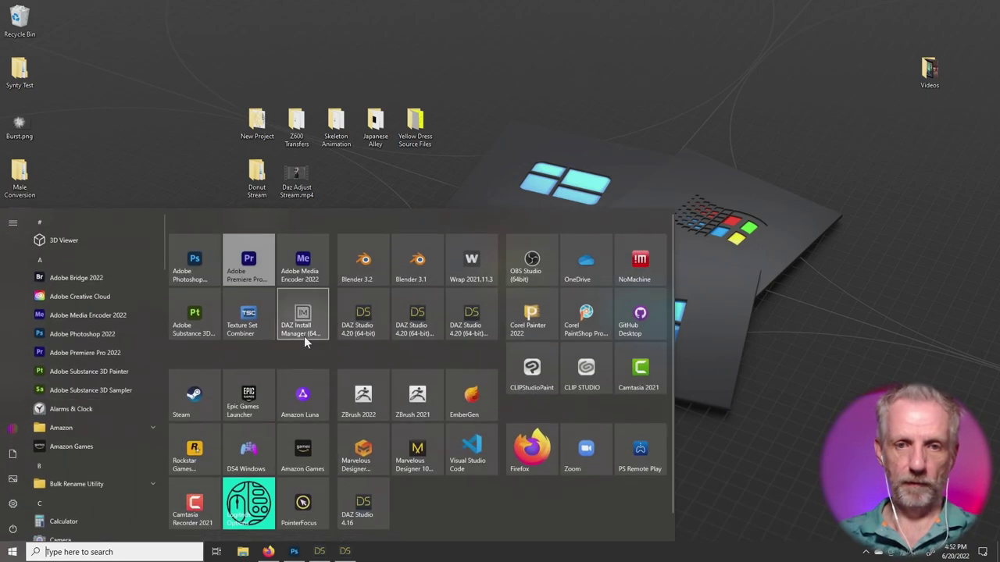
left_click(367, 265)
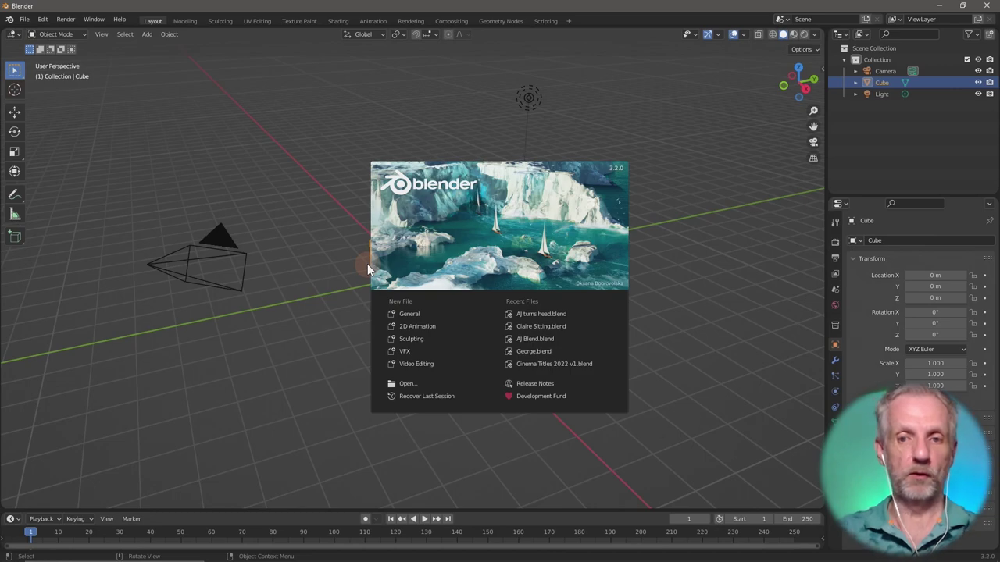
left_click(508, 256)
key("Delete")
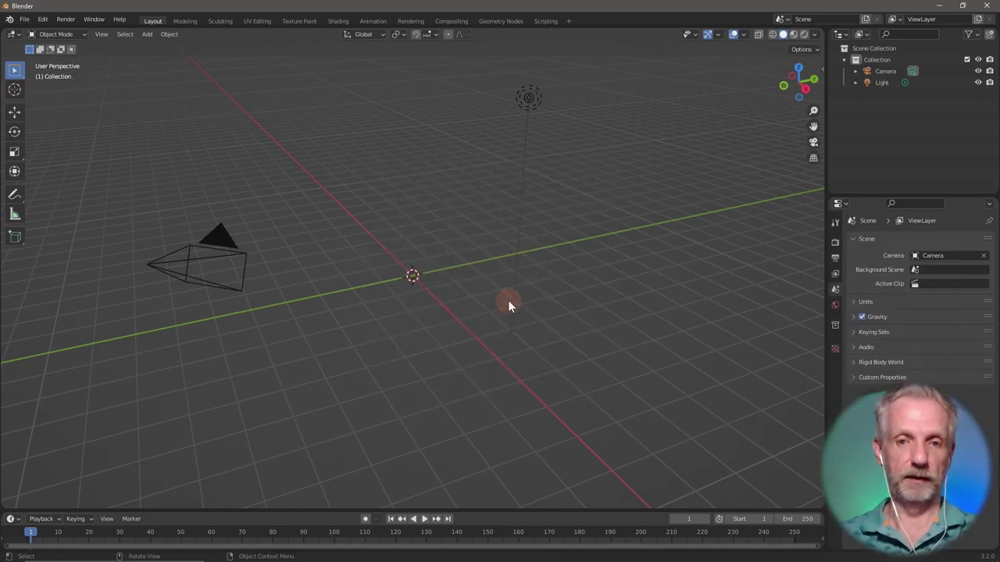
Start a Wavefront OBJ import and select Bunny Bag Zero.obj in the OBJs folder of Masterclass Promo
left_click(26, 21)
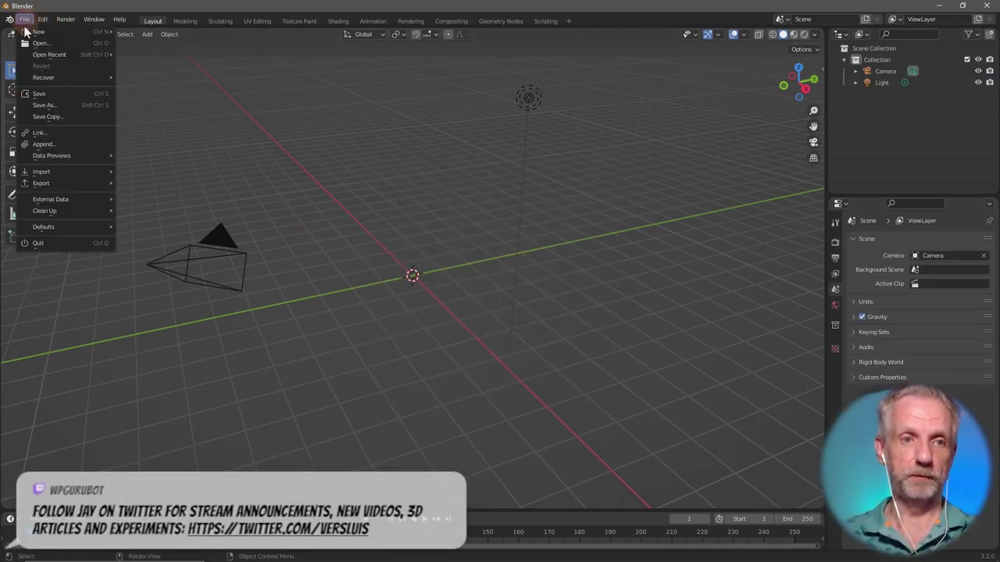
mouse_move(73, 175)
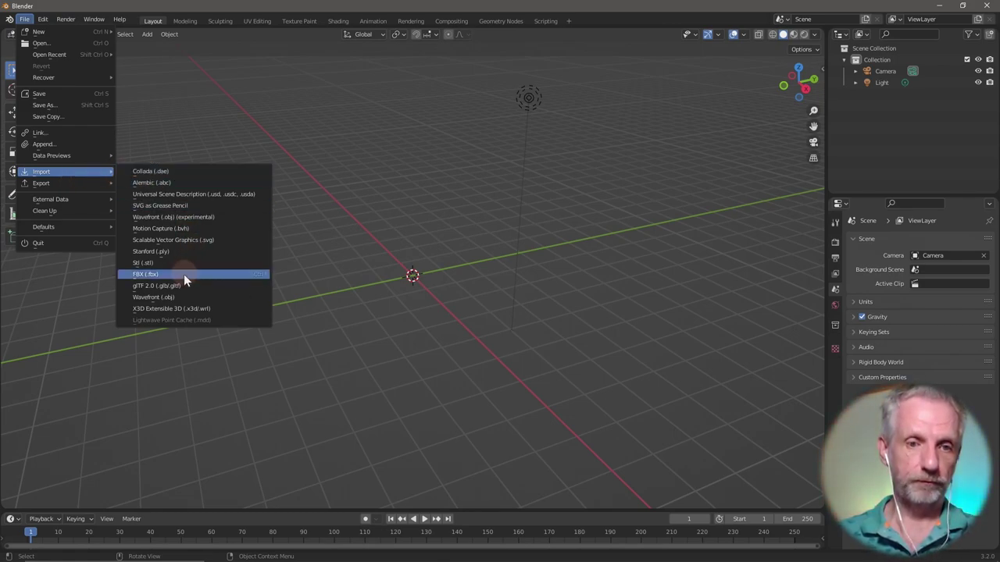
left_click(171, 299)
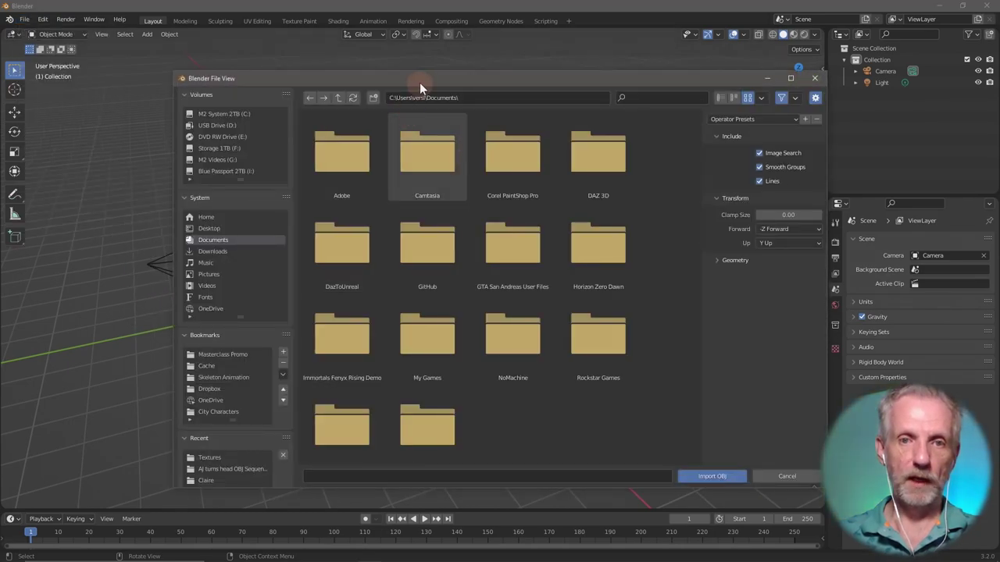
left_click_drag(420, 83, 354, 46)
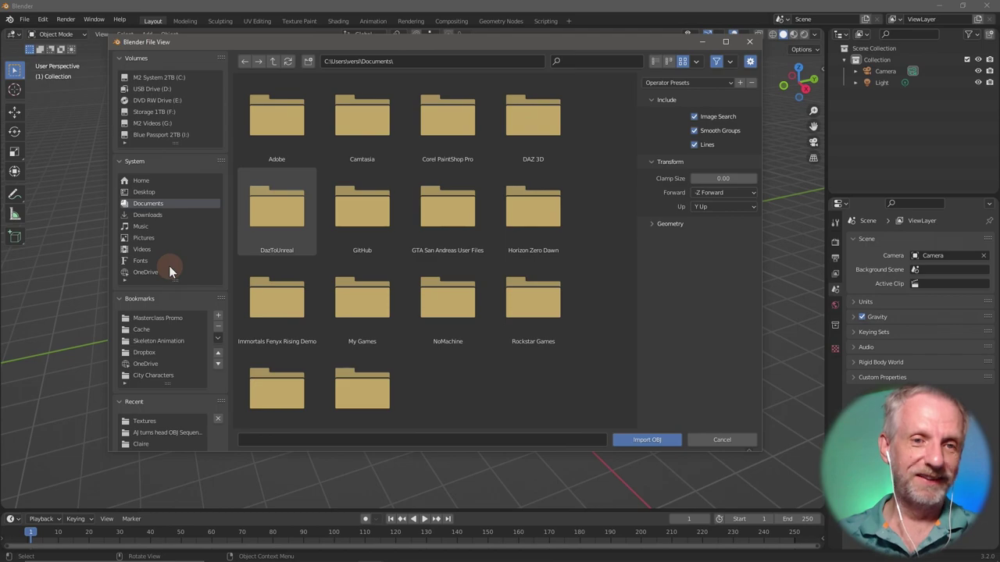
left_click(157, 318)
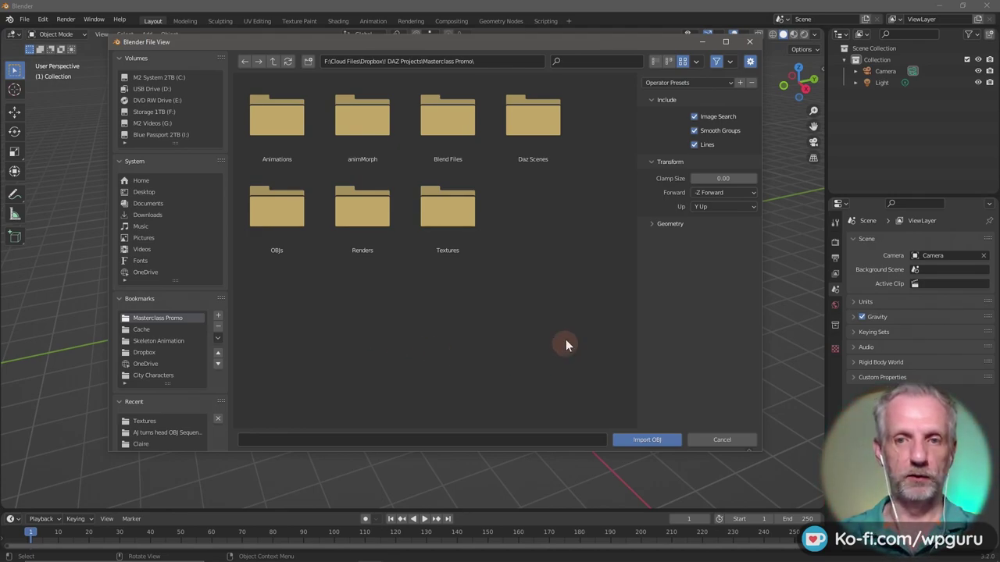
left_click(273, 213)
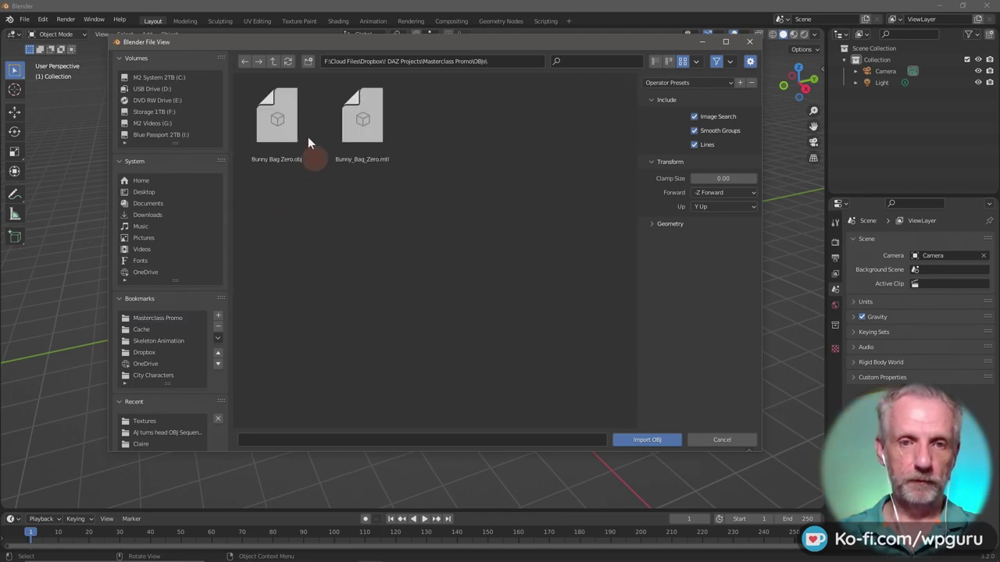
left_click(282, 132)
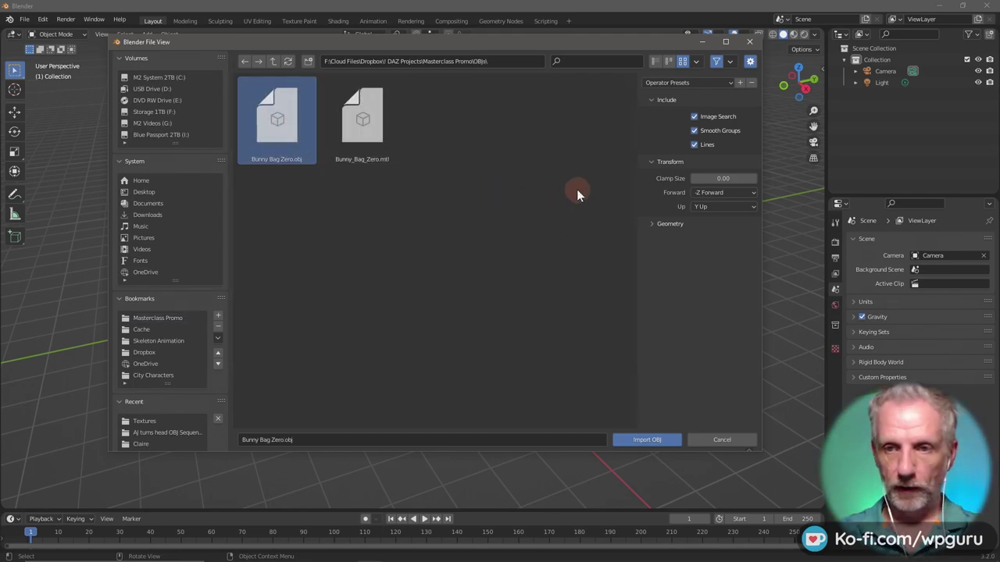
Set the import geometry options to Keep Vert Order with Poly Groups, and import the bag OBJ
left_click(652, 225)
left_click(742, 240)
left_click(695, 255)
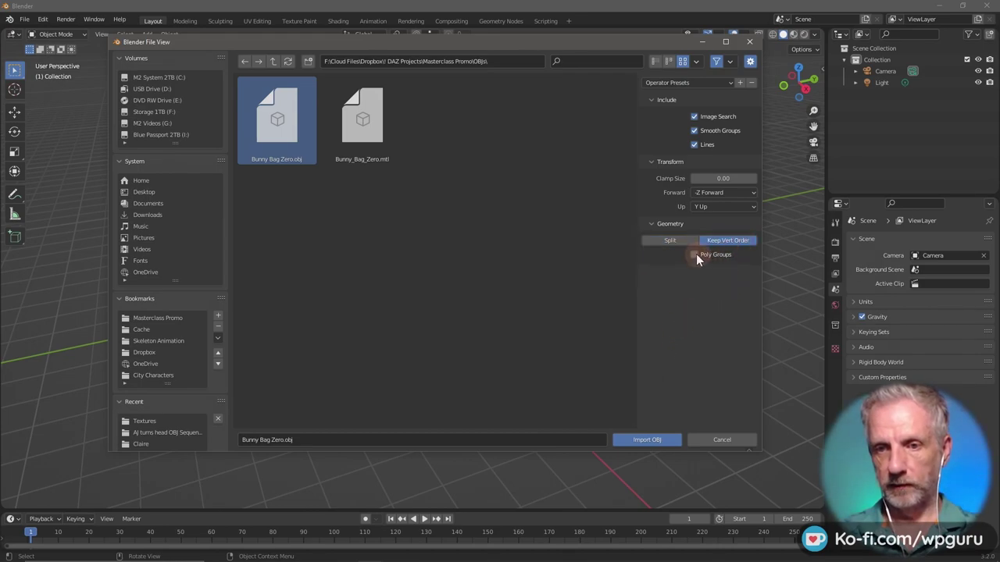
left_click(659, 445)
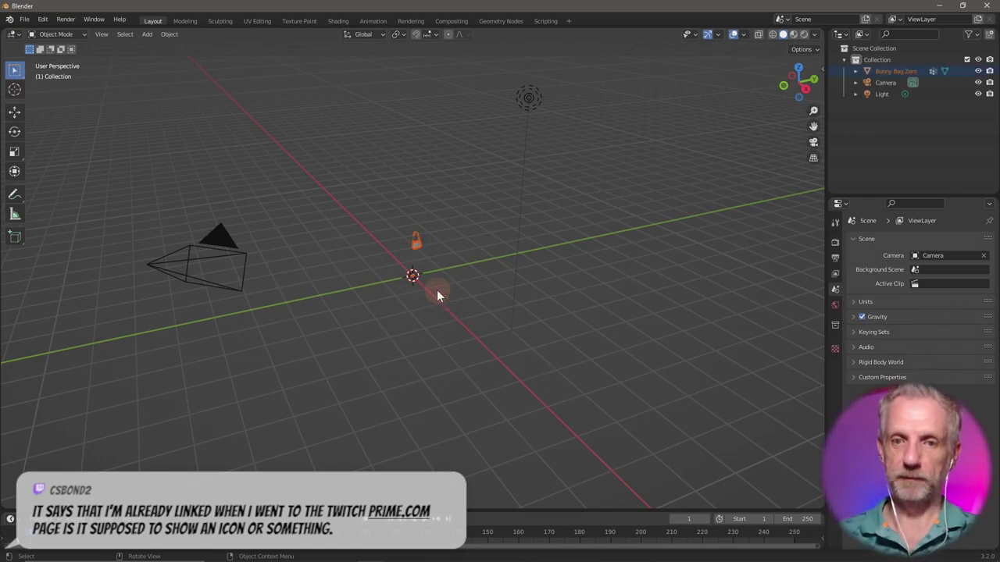
Frame the imported bag and examine its mesh density in Edit Mode
key("KP_Decimal")
middle_click_drag(450, 268, 522, 232)
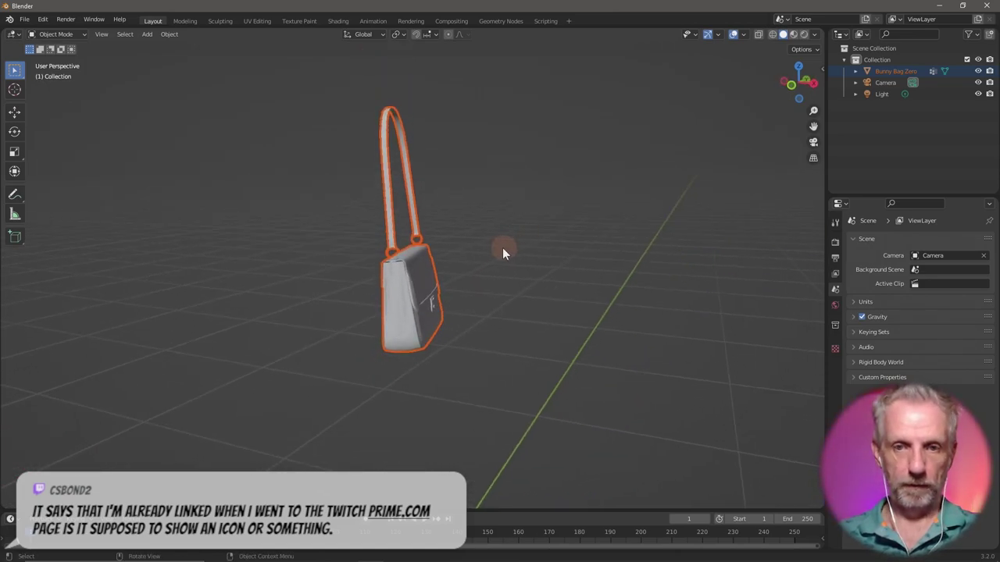
left_click(510, 290)
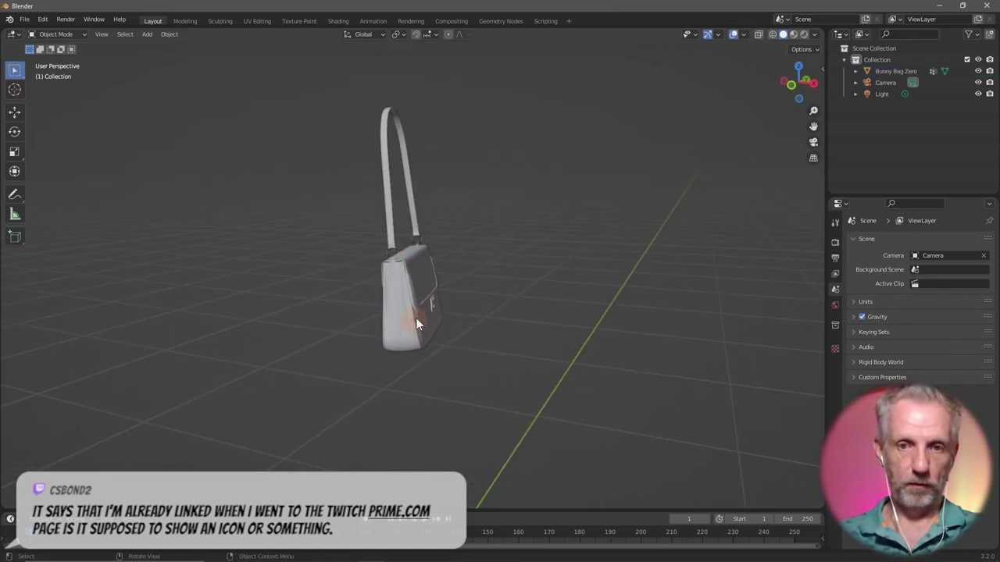
left_click(414, 318)
key("Tab")
middle_click_drag(469, 290, 390, 300)
key("alt+a")
scroll(427, 297, "up", 5)
Switch to DAZ Studio and set the Bunny Dreams Bag's mesh Resolution Level to Base
key("alt+Tab")
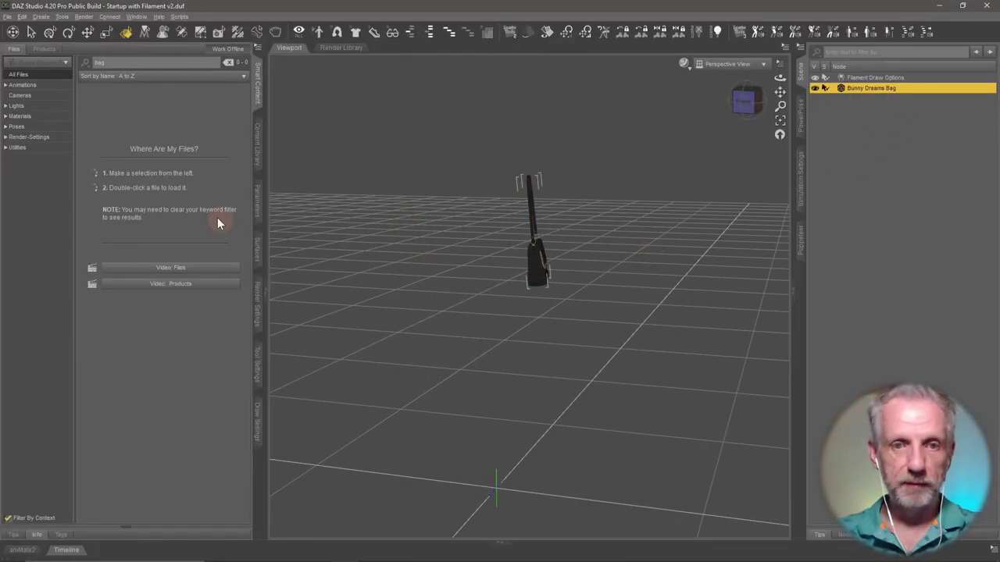
left_click(257, 204)
left_click(40, 169)
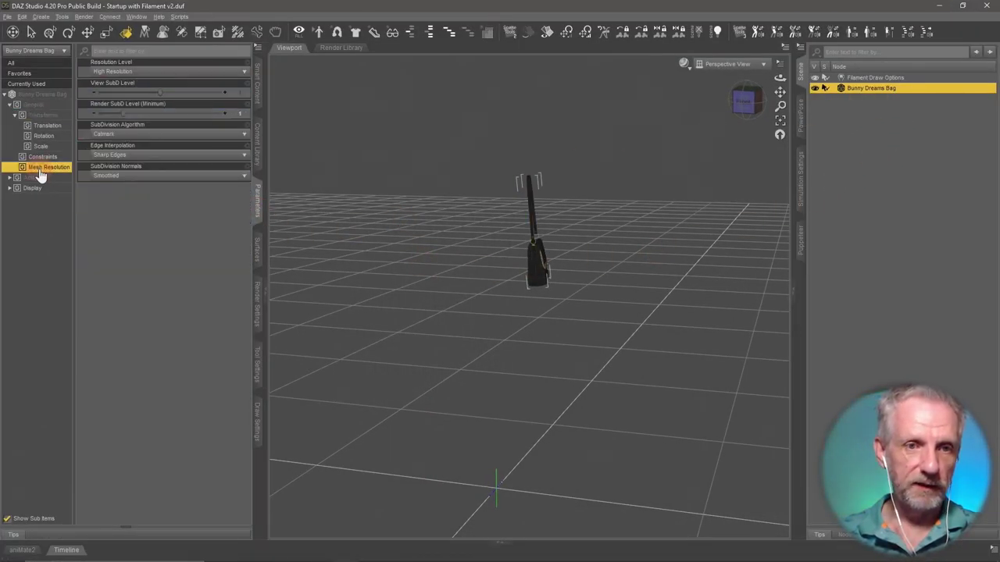
left_click(167, 73)
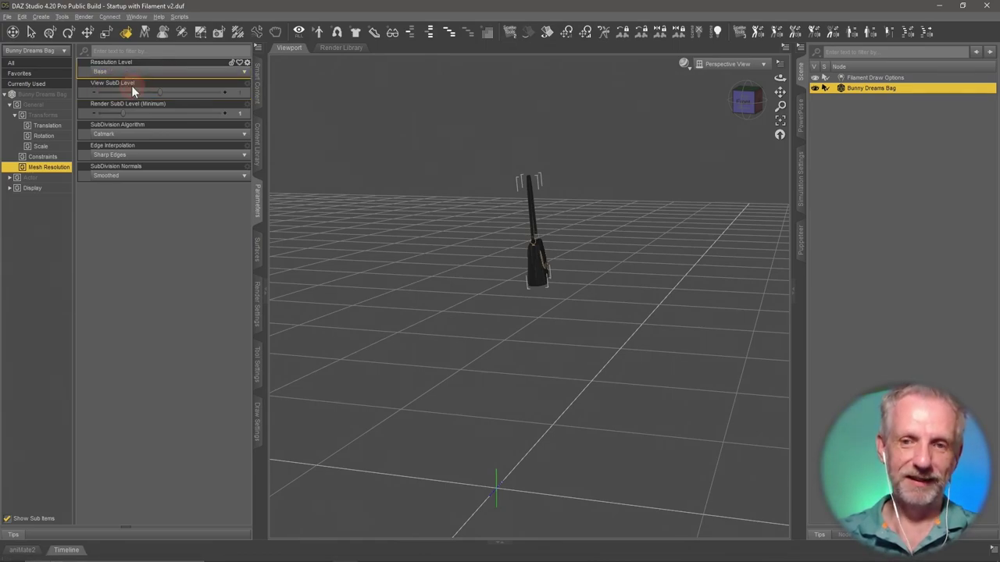
left_click(131, 85)
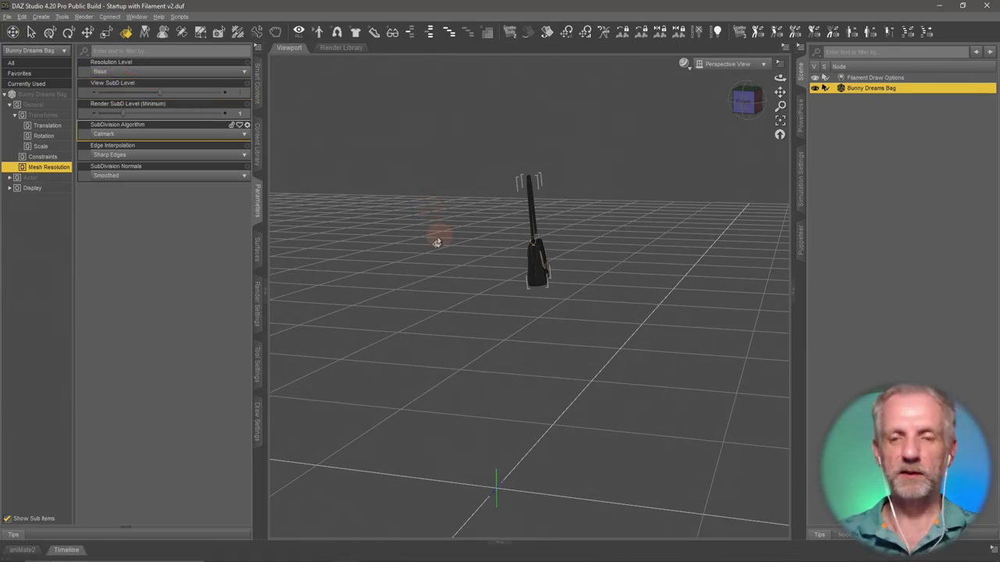
Export the bag again as OBJ, overwriting Bunny Bag Zero.obj and accepting the existing export options
left_click(6, 16)
left_click(66, 136)
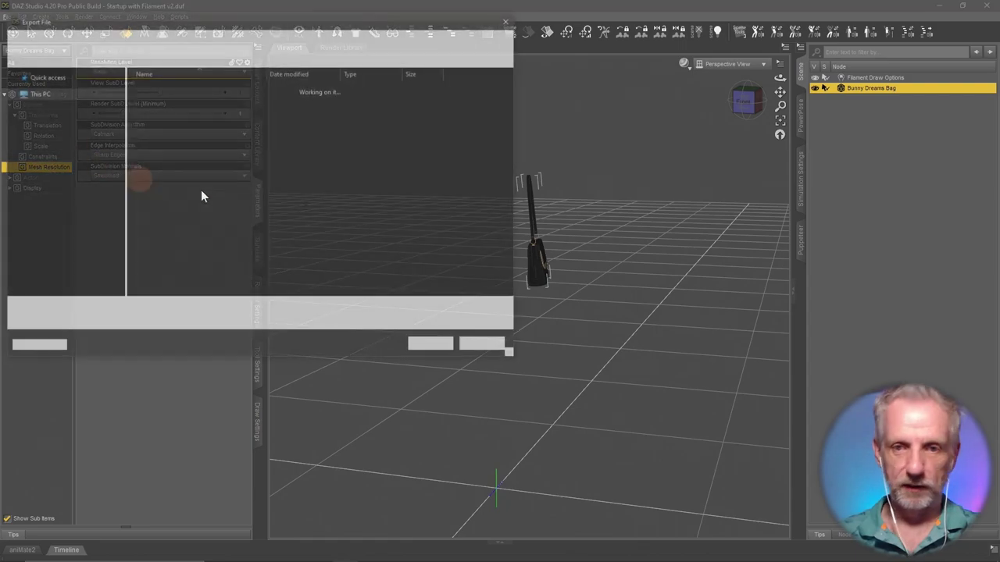
left_click(196, 123)
left_click(432, 345)
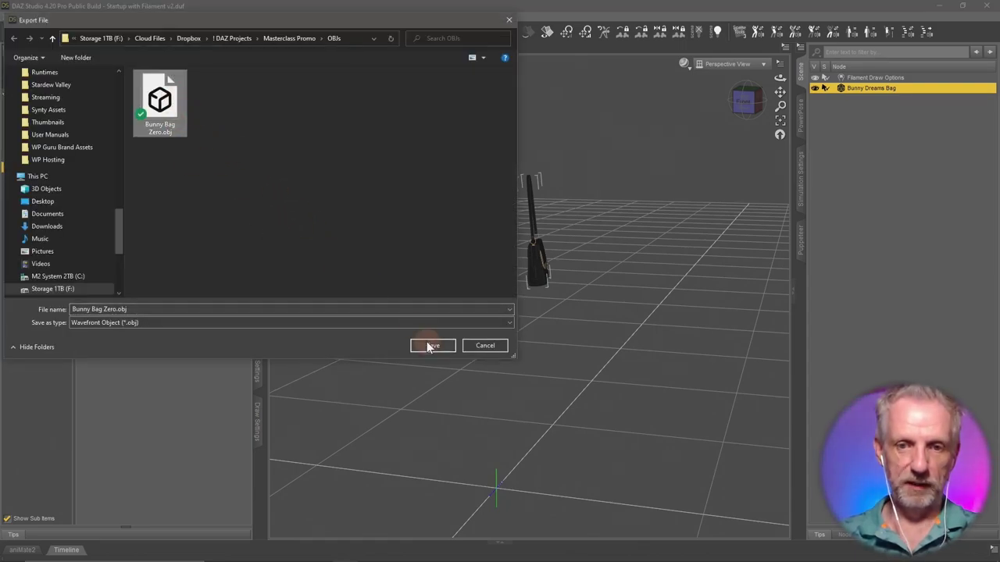
left_click(457, 292)
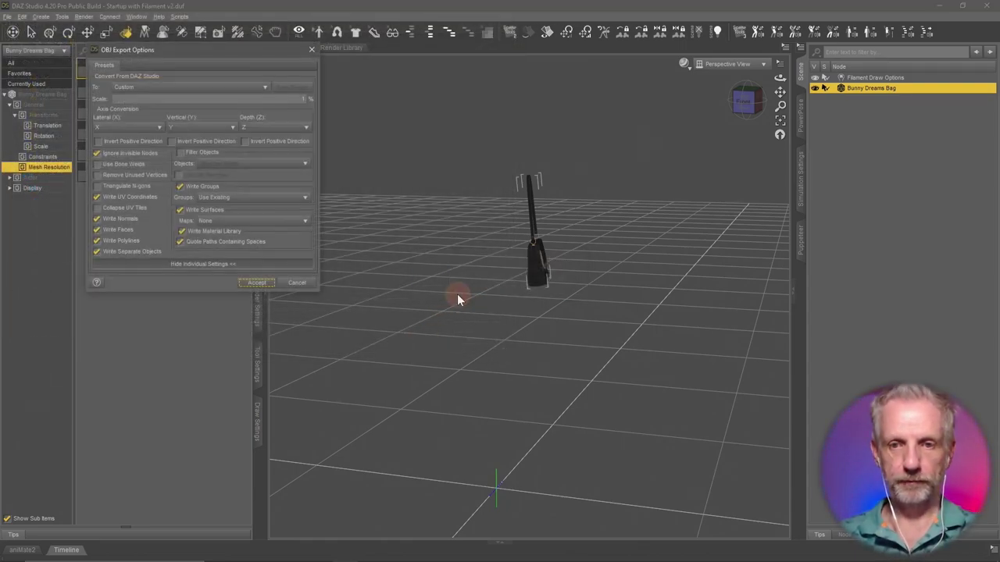
left_click(256, 283)
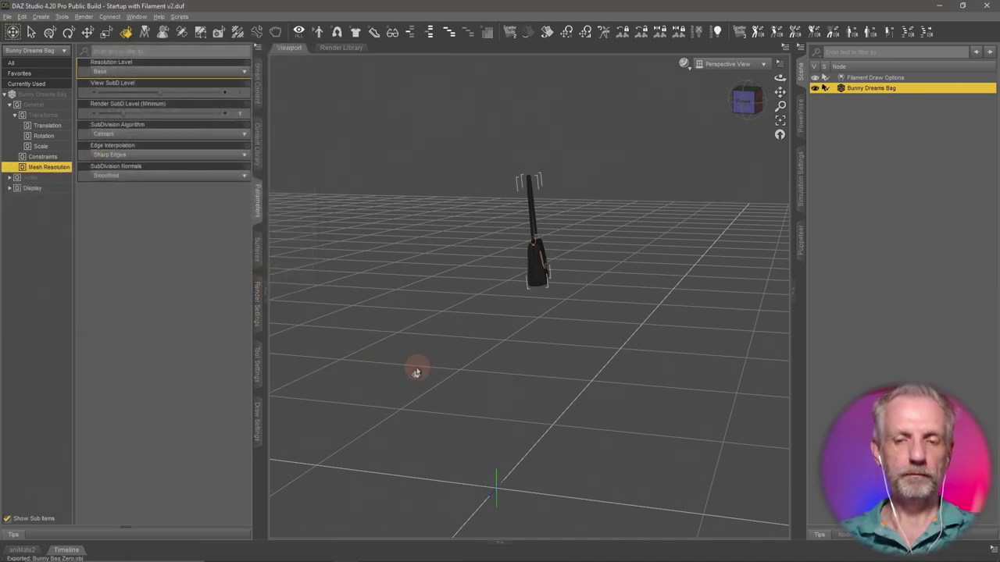
Switch back to Blender, return to Object Mode and delete the high-resolution bag
key("alt+Tab")
key("Tab")
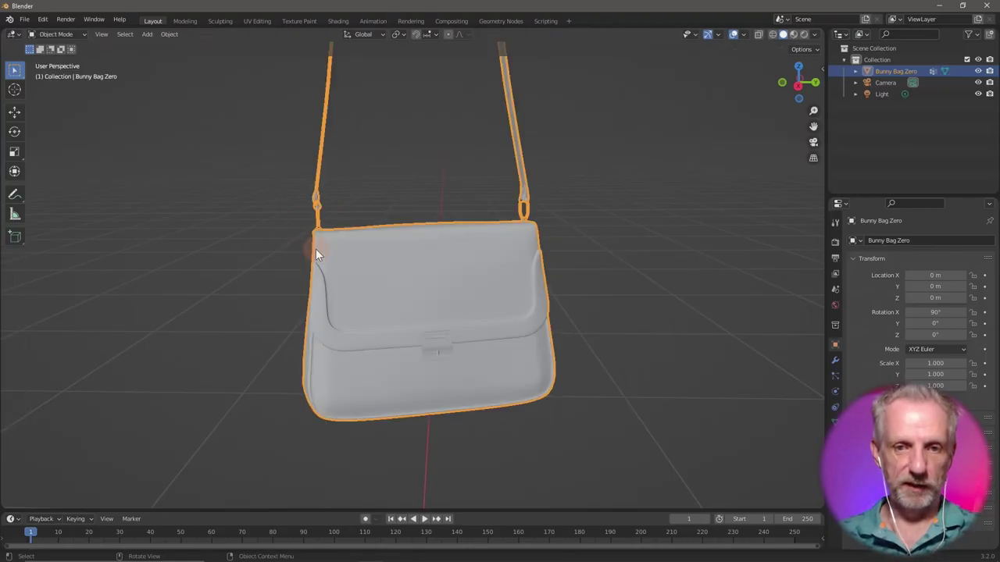
middle_click_drag(261, 236, 314, 235)
key("x")
left_click(313, 234)
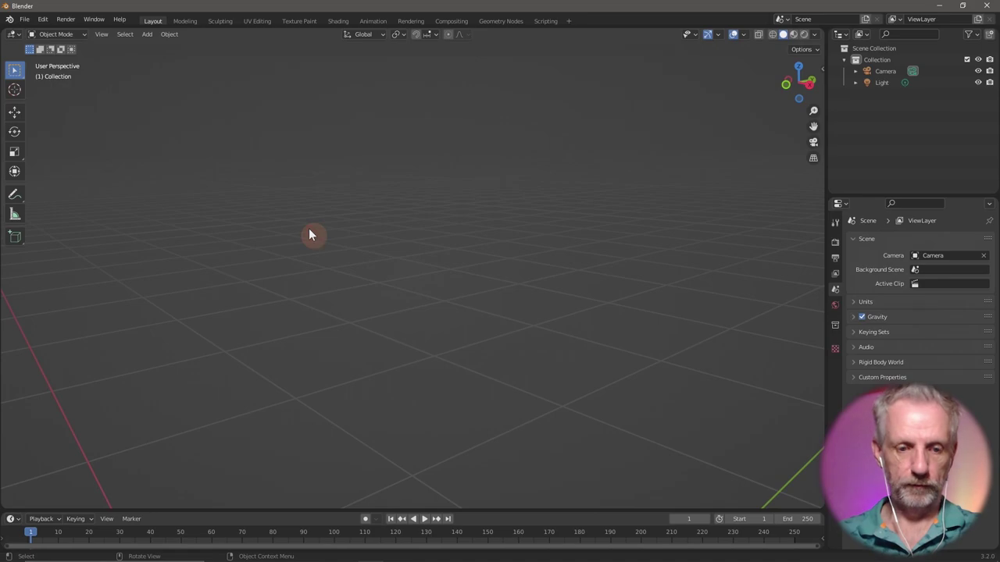
Import the re-exported Bunny Bag Zero.obj as a Wavefront OBJ
left_click(26, 19)
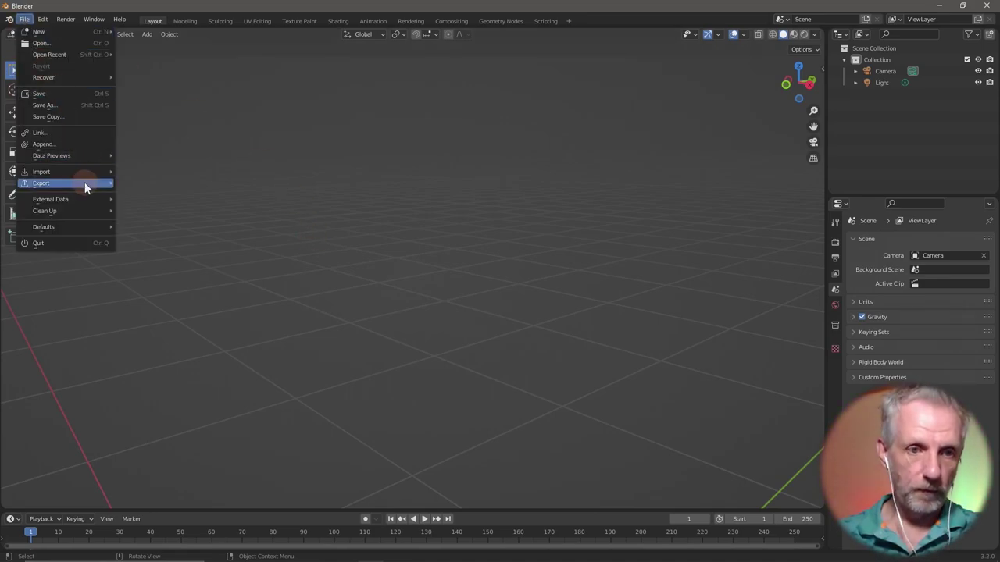
mouse_move(84, 181)
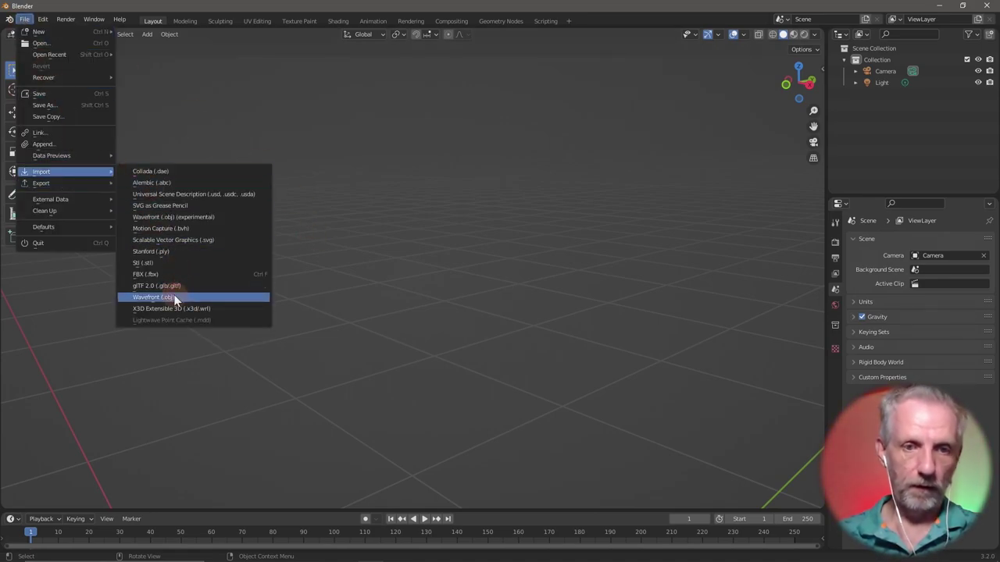
left_click(175, 298)
left_click(367, 181)
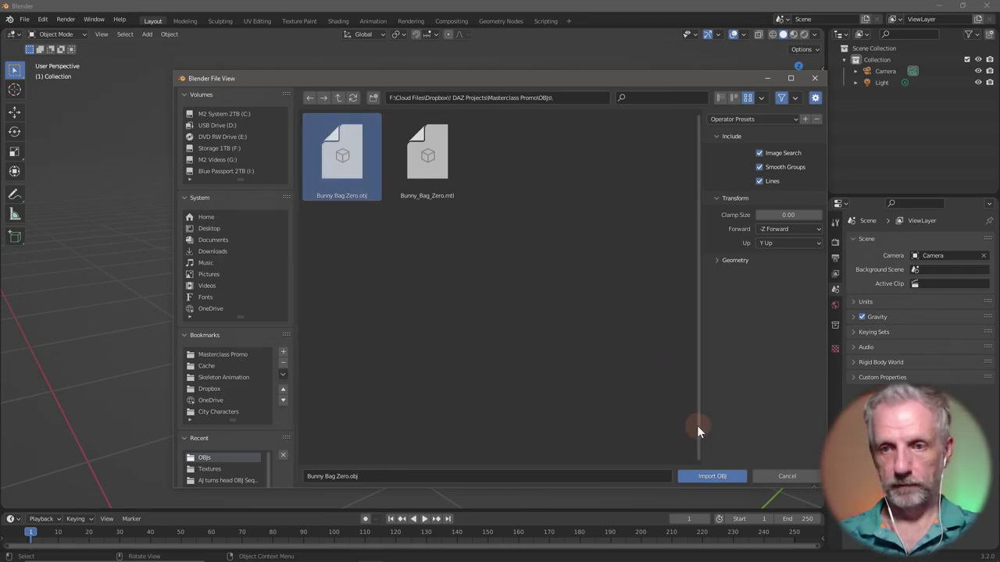
left_click(712, 476)
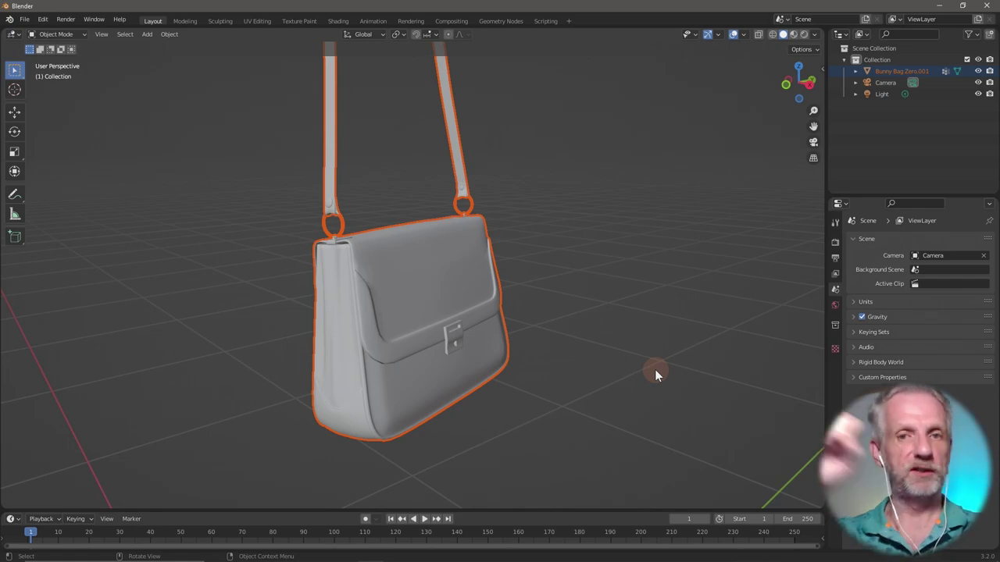
Examine the base-resolution bag's mesh in Edit Mode and return to Object Mode
left_click(581, 276)
left_click(415, 289)
middle_click_drag(505, 329, 466, 316)
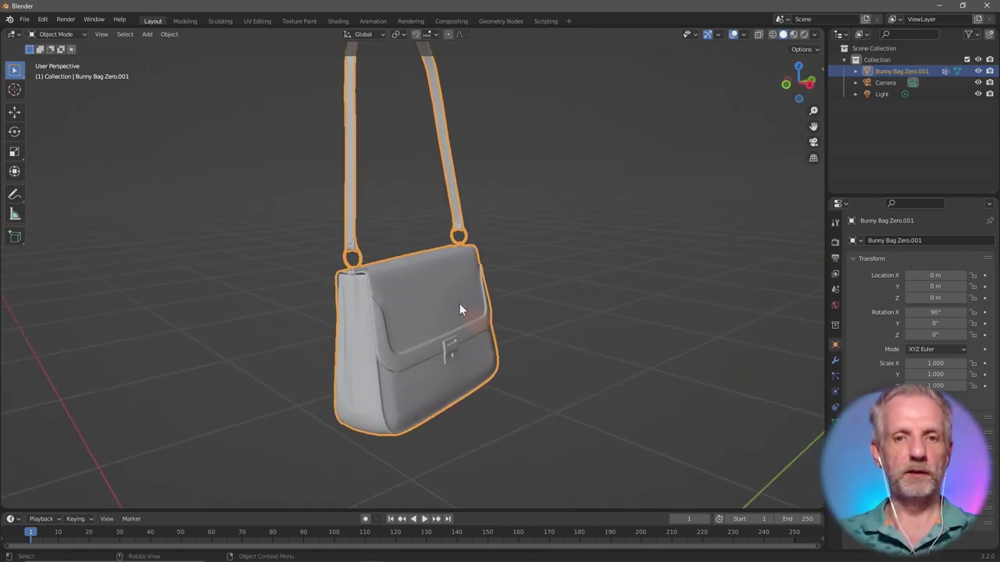
key("Tab")
middle_click_drag(326, 312, 407, 279)
key("alt+a")
key("Tab")
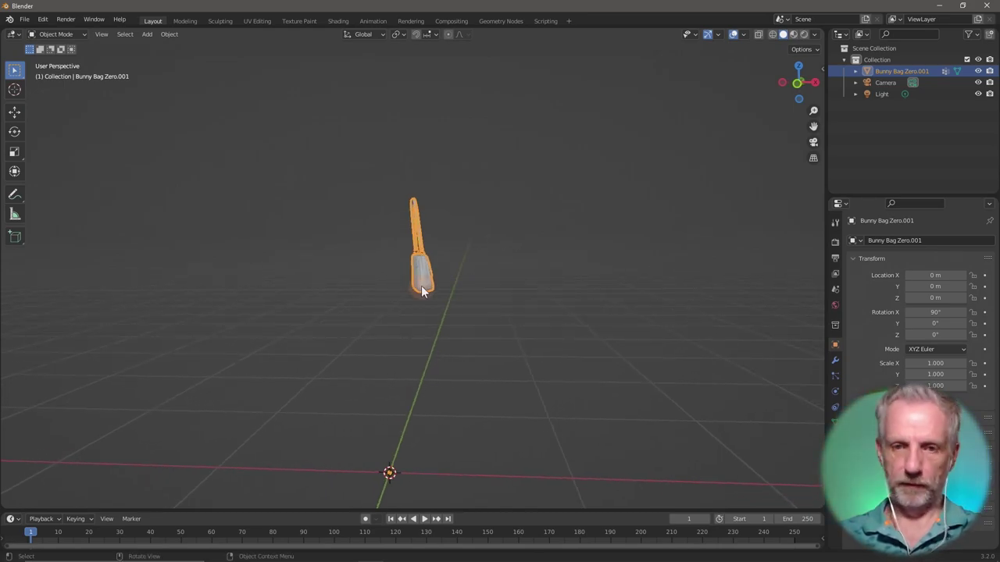
In front view, move the bag straight down the Z axis by about 1 m to near floor level
key("KP_1")
key("g")
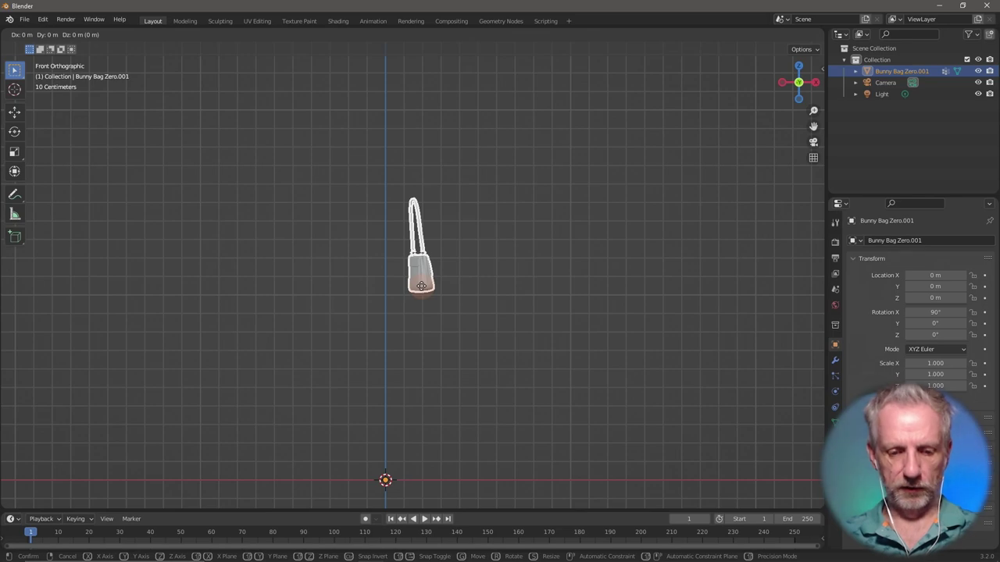
key("z")
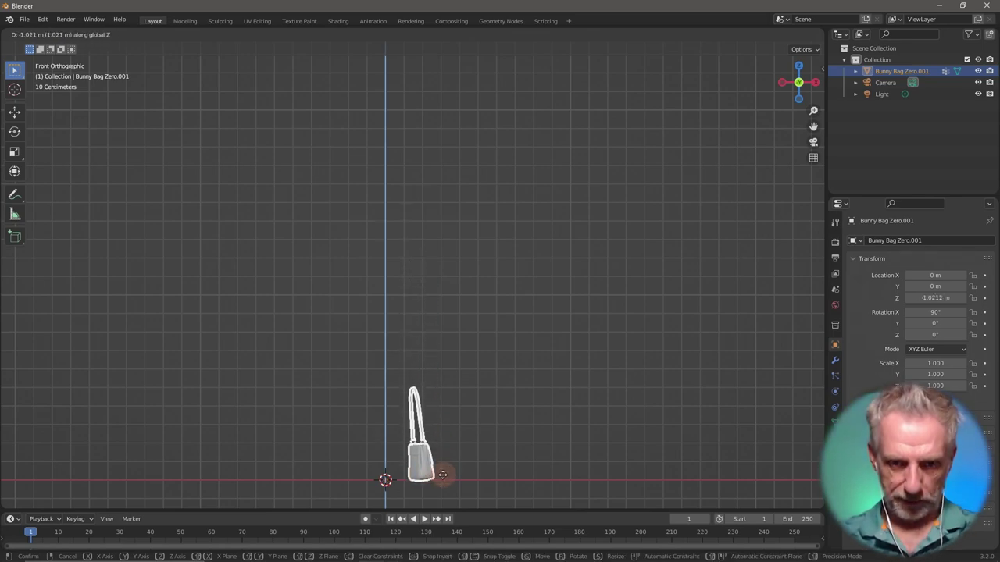
left_click(444, 477)
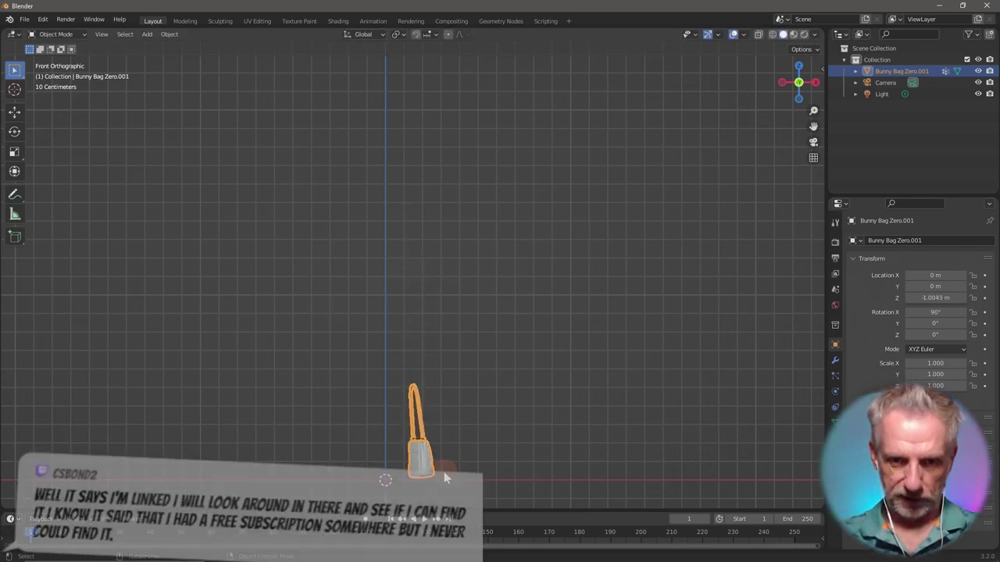
Frame the bag in front view and fine-tune its height to about -1.0135 m on Z so its base meets the floor line
key("KP_Decimal")
middle_click_drag(441, 432, 426, 418)
key("KP_1")
key("g")
key("z")
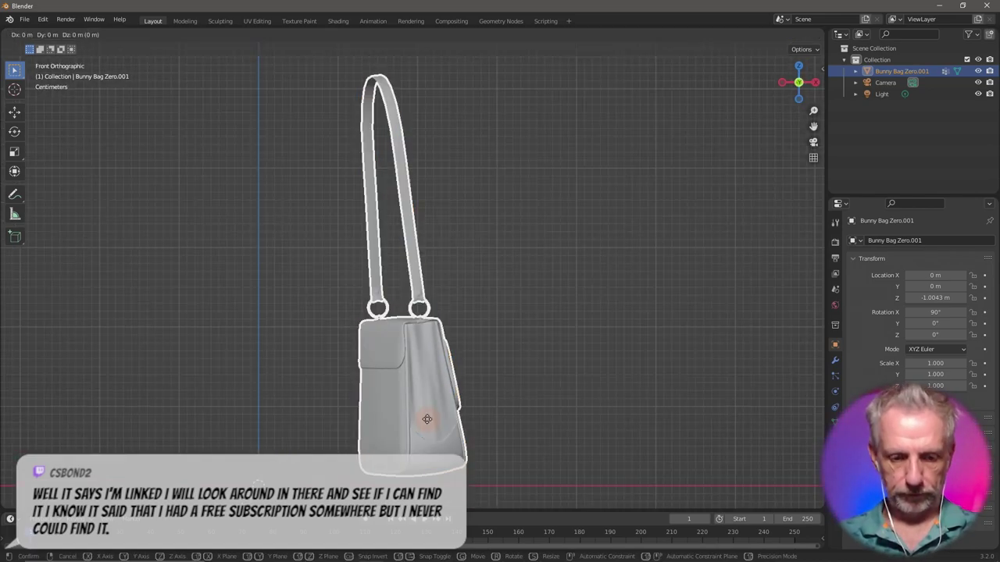
left_click(450, 418)
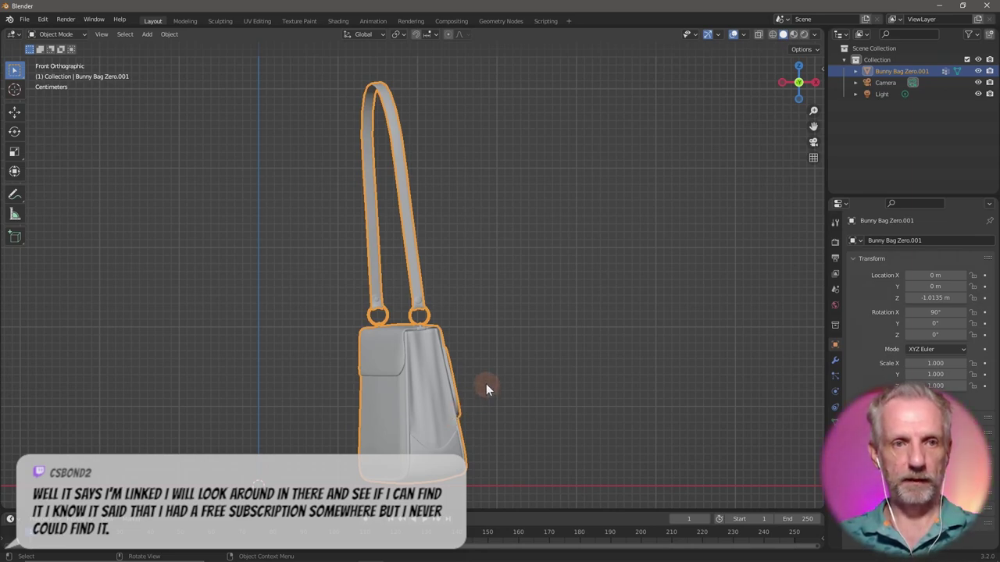
Apply the bag's location and check its placement relative to the world origin from above
middle_click_drag(483, 385, 452, 391)
key("ctrl+a")
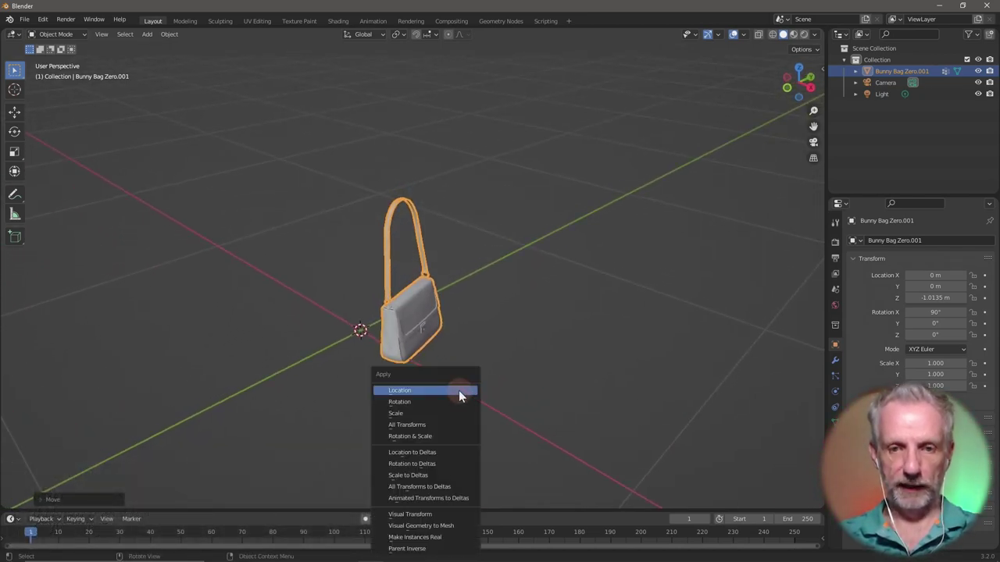
left_click(459, 390)
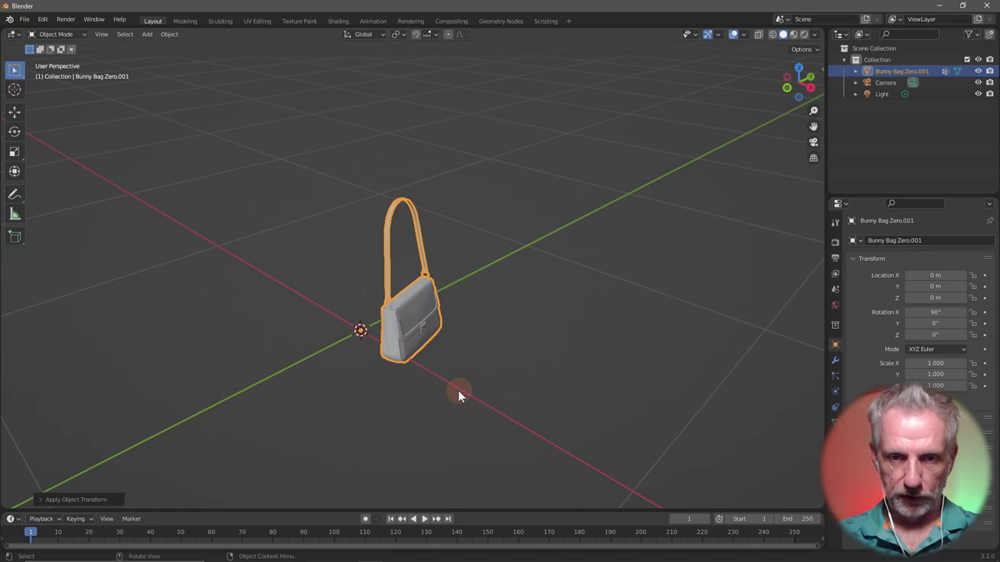
middle_click_drag(452, 389, 506, 462)
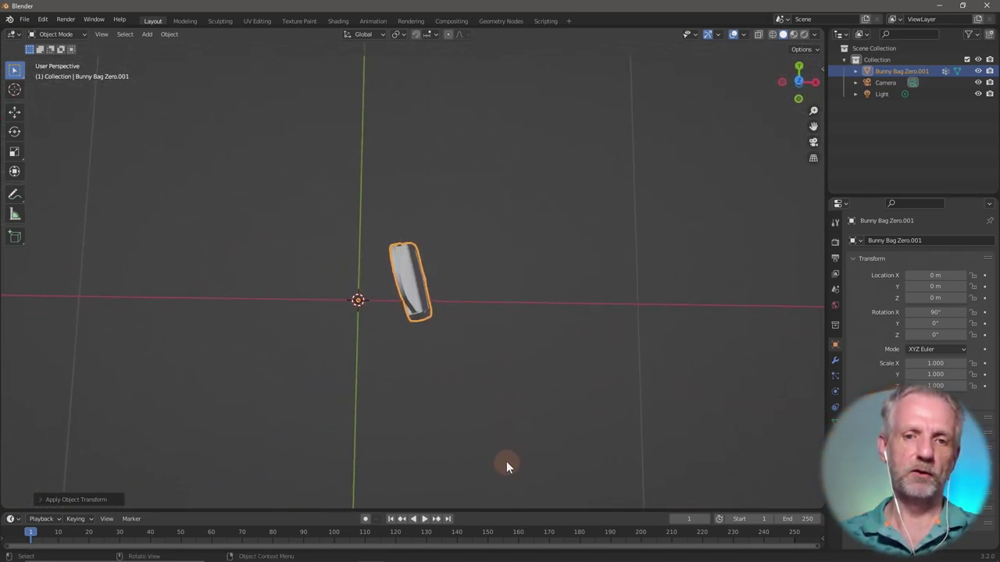
Move the bag horizontally by about -0.188 m on X and -0.049 m on Y onto the world origin, and apply all transforms
key("g")
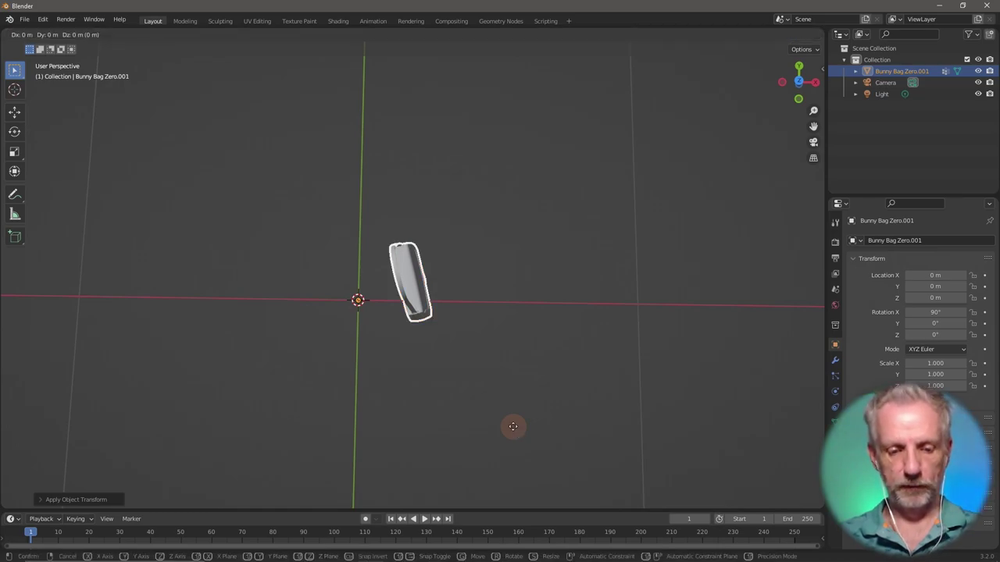
key("shift+z")
left_click(464, 437)
middle_click_drag(466, 436, 451, 351)
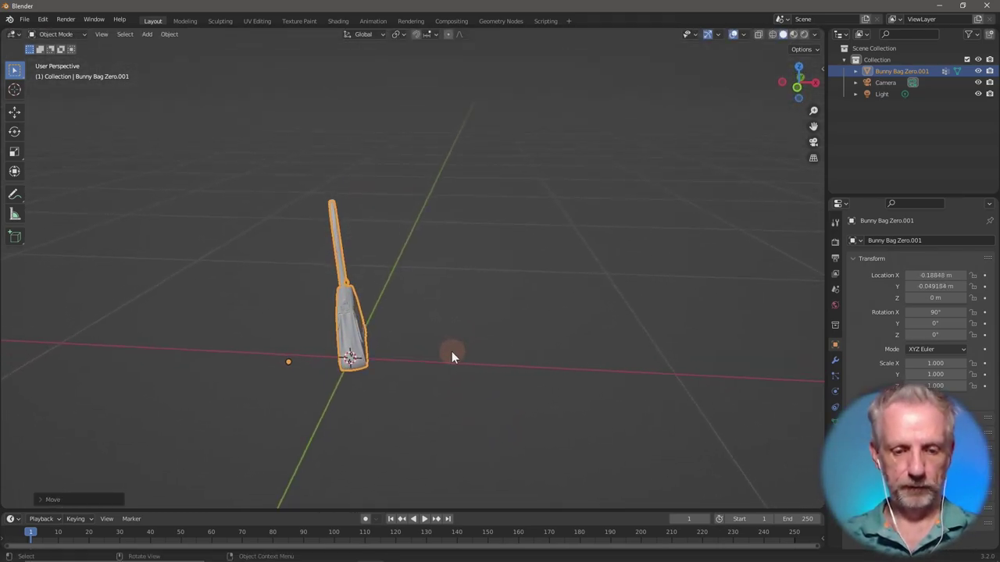
key("ctrl+a")
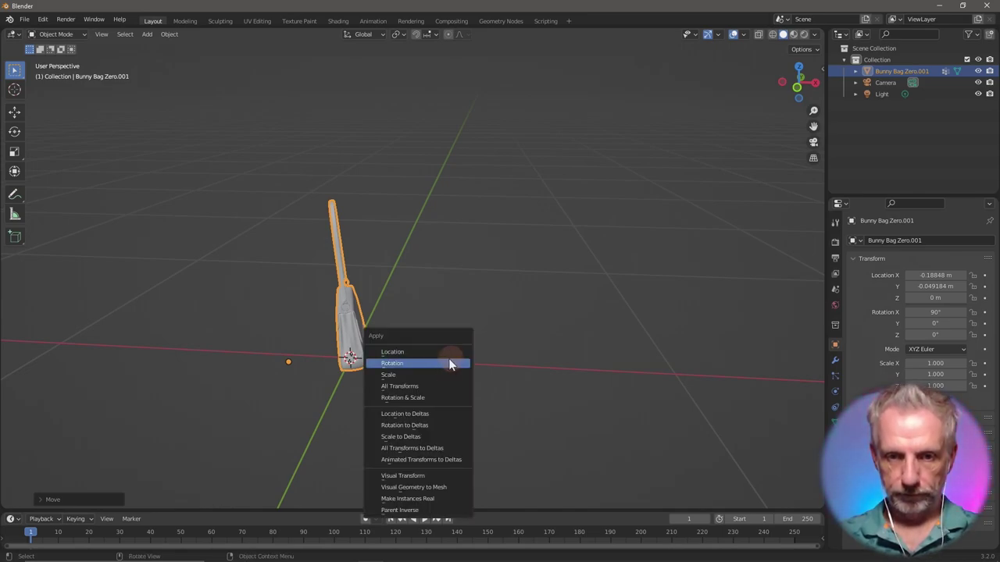
left_click(443, 387)
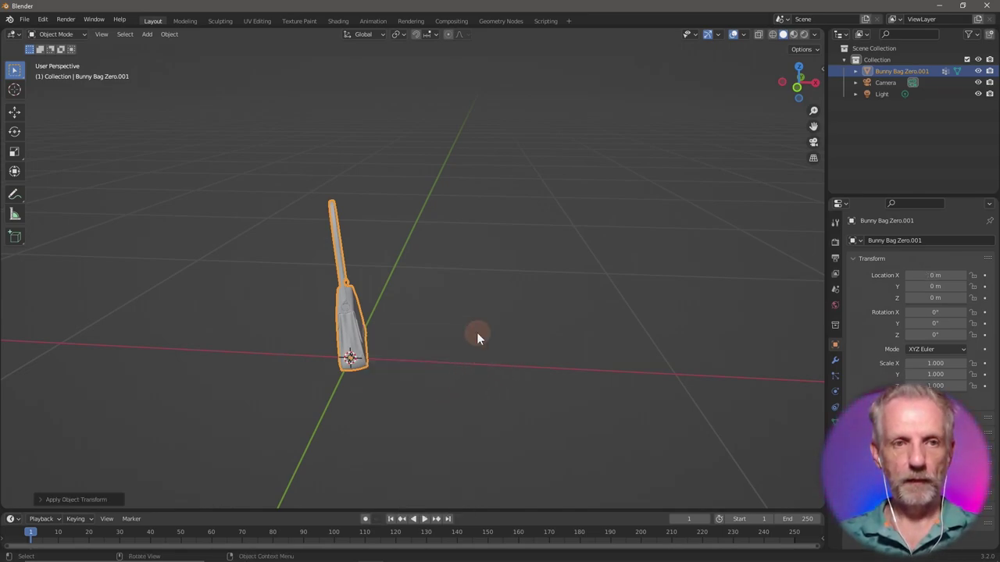
Select the bag's strap as linked geometry in Edit Mode and activate the Rotate tool
key("Tab")
middle_click_drag(457, 330, 425, 254)
scroll(422, 328, "up", 5)
key("l")
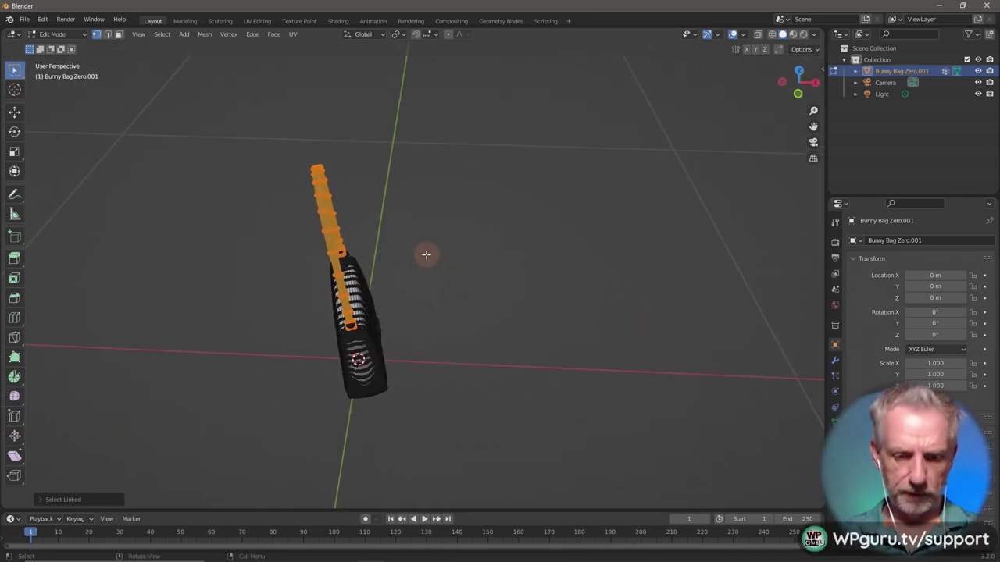
left_click(14, 131)
middle_click_drag(179, 224, 169, 264)
Try the Normal and Local transform orientations for rotating the strap, and return to Object Mode
left_click(378, 34)
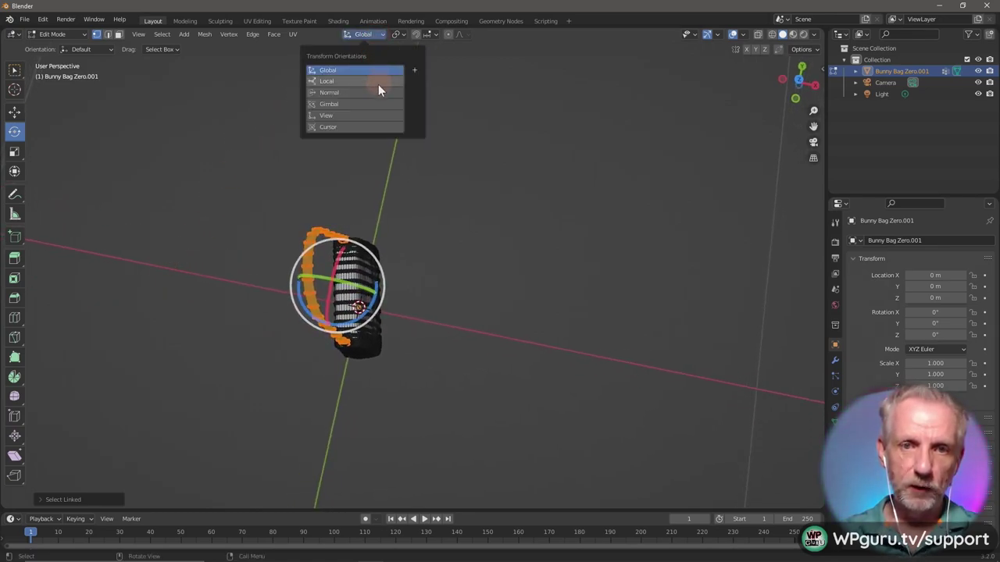
left_click(374, 93)
mouse_move(413, 207)
middle_mouse_down()
mouse_move(429, 219)
mouse_move(432, 207)
middle_mouse_up()
left_click(376, 36)
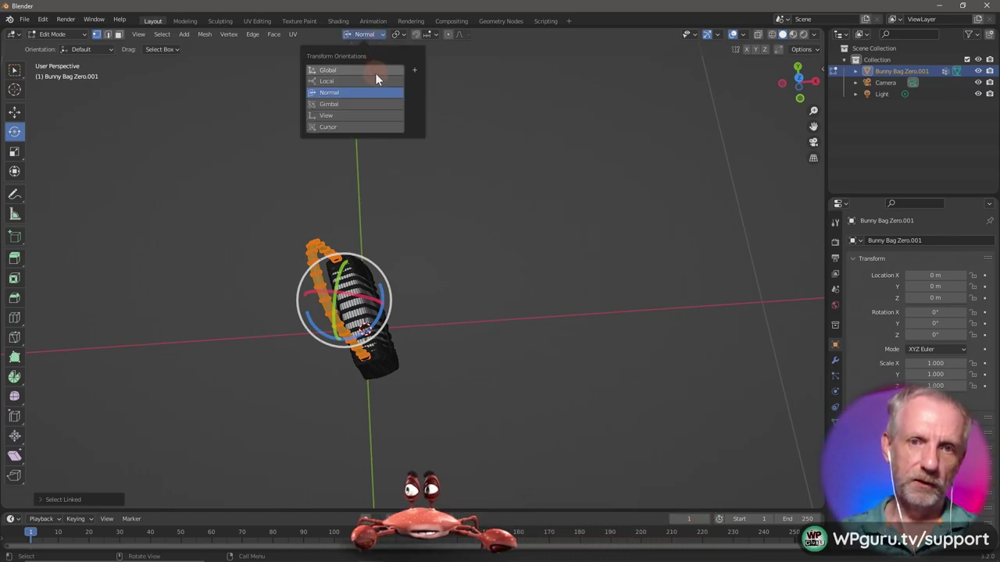
left_click(372, 82)
middle_click_drag(425, 188, 395, 199)
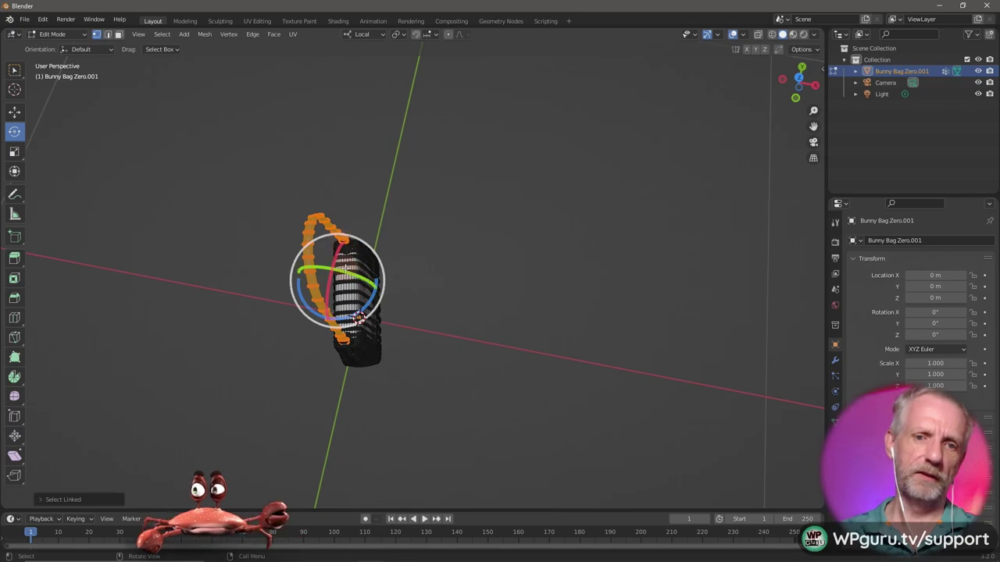
left_click_drag(344, 273, 340, 253)
middle_click_drag(462, 257, 498, 273)
key("Tab")
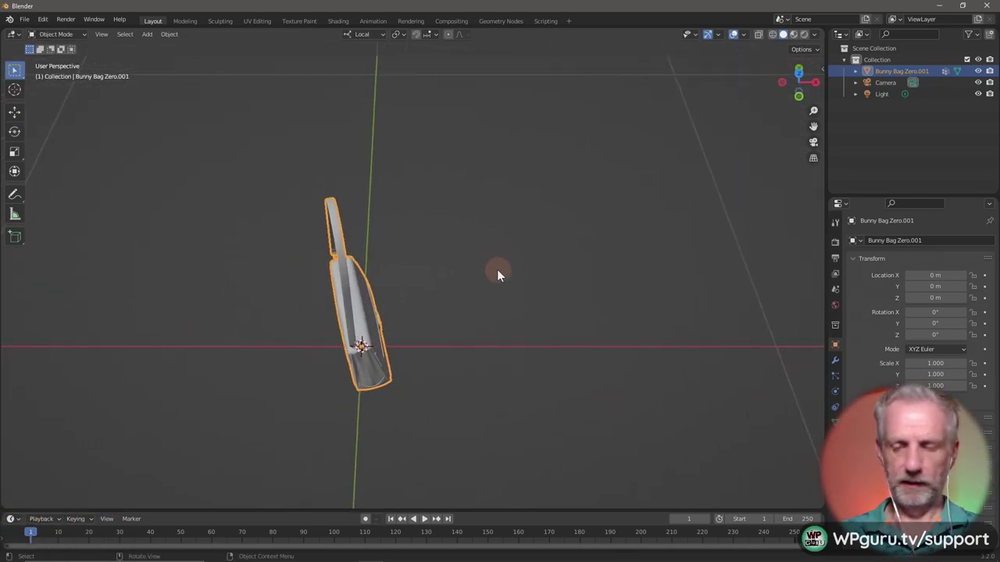
In top view, rotate the bag about -13.5° around its local Z axis to align it with the Y axis
key("KP_1")
key("KP_7")
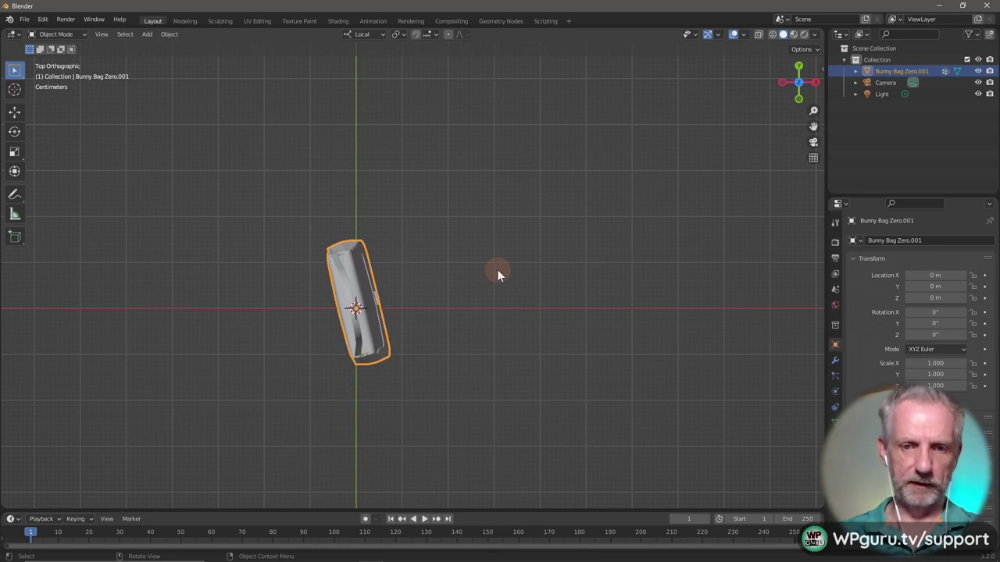
key("r")
key("z")
key("z")
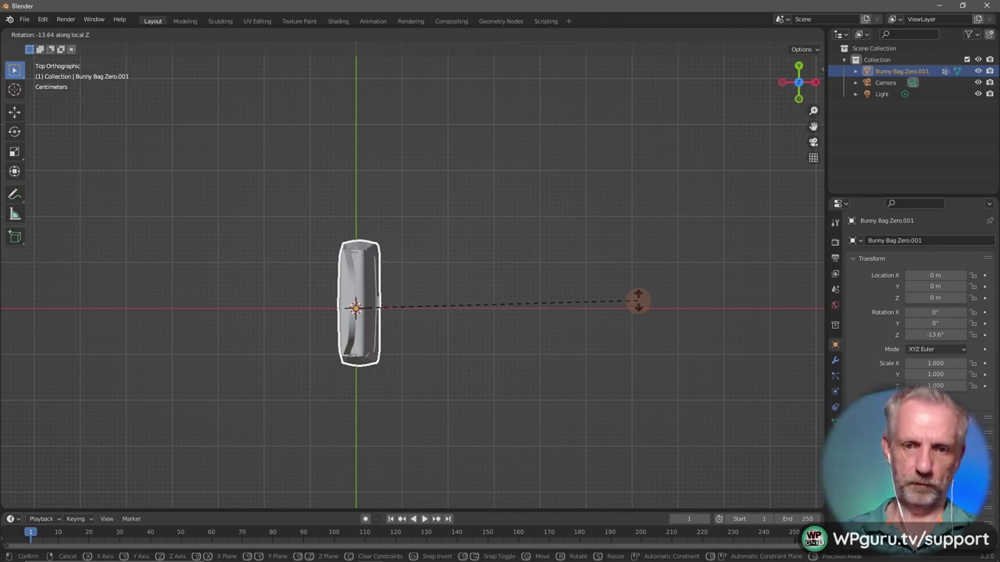
left_click(635, 303)
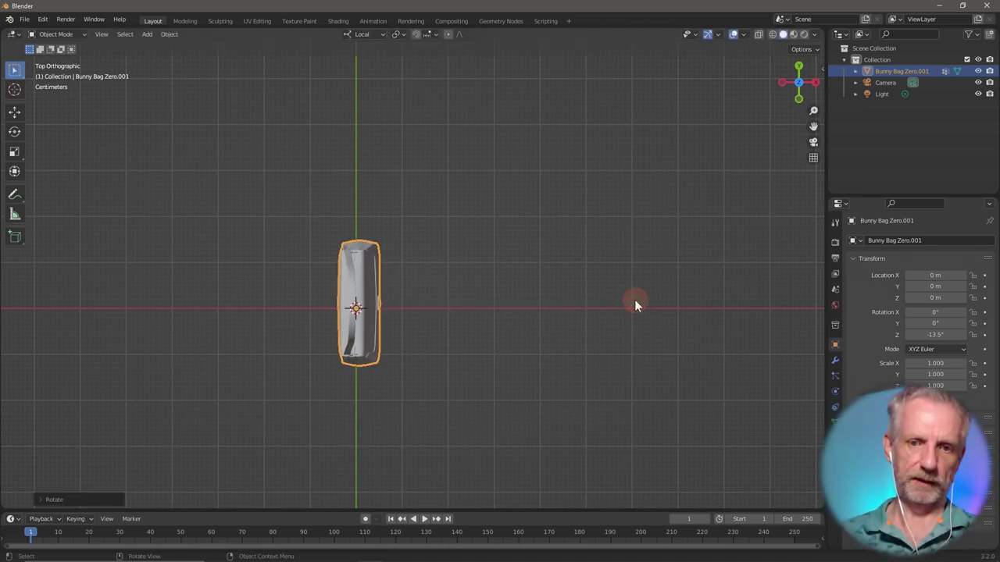
middle_click_drag(595, 310, 605, 213)
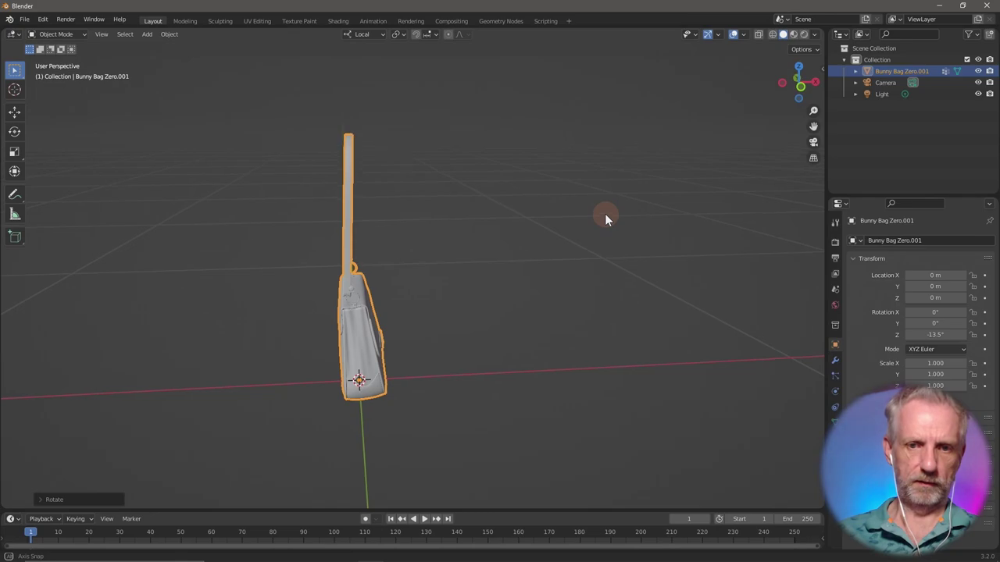
middle_click_drag(580, 253, 567, 251)
Select the two rings that attach the strap to the bag's upper corners in Edit Mode
key("Tab")
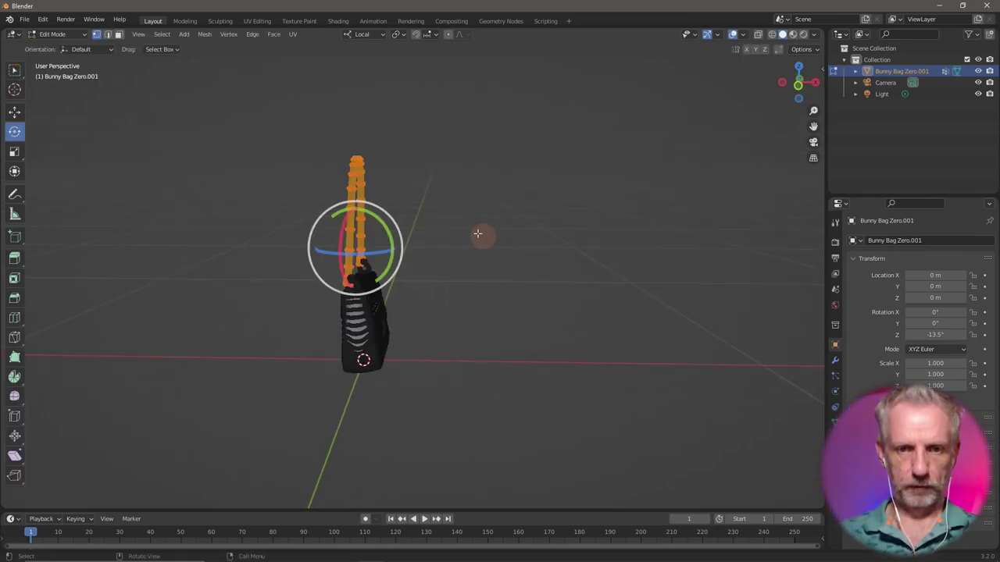
mouse_move(489, 263)
middle_mouse_down()
mouse_move(482, 250)
mouse_move(403, 252)
mouse_move(493, 261)
mouse_move(437, 281)
mouse_move(373, 278)
mouse_move(404, 279)
mouse_move(386, 279)
mouse_move(406, 289)
mouse_move(423, 274)
mouse_move(614, 271)
mouse_move(581, 274)
middle_mouse_up()
key("Tab")
key("Tab")
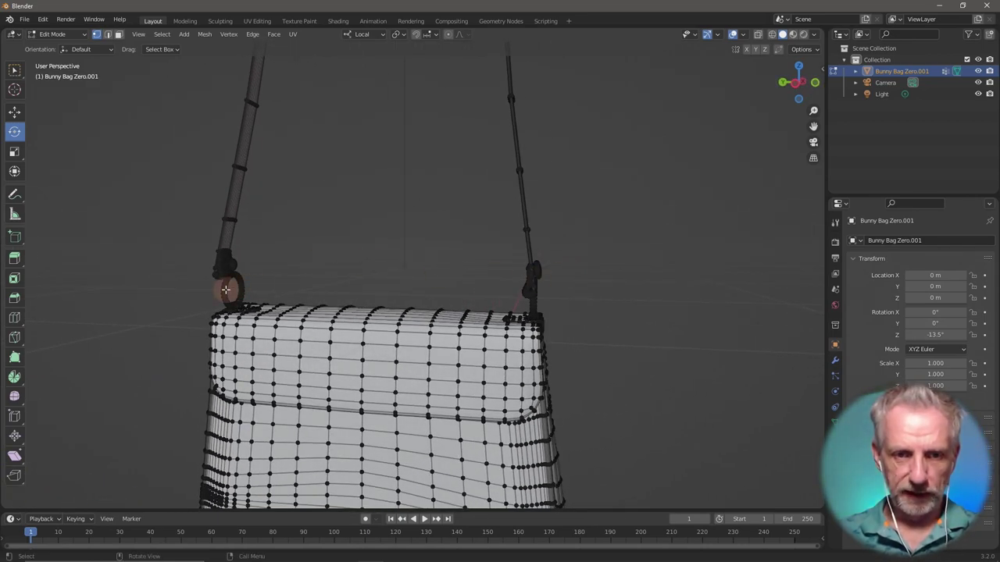
key("l")
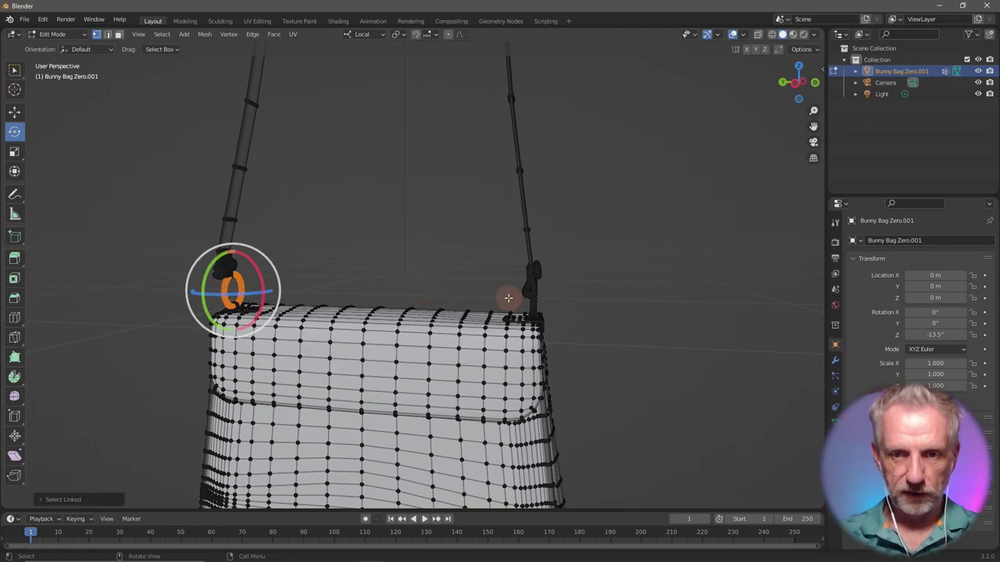
key("l")
middle_click_drag(641, 315, 488, 311)
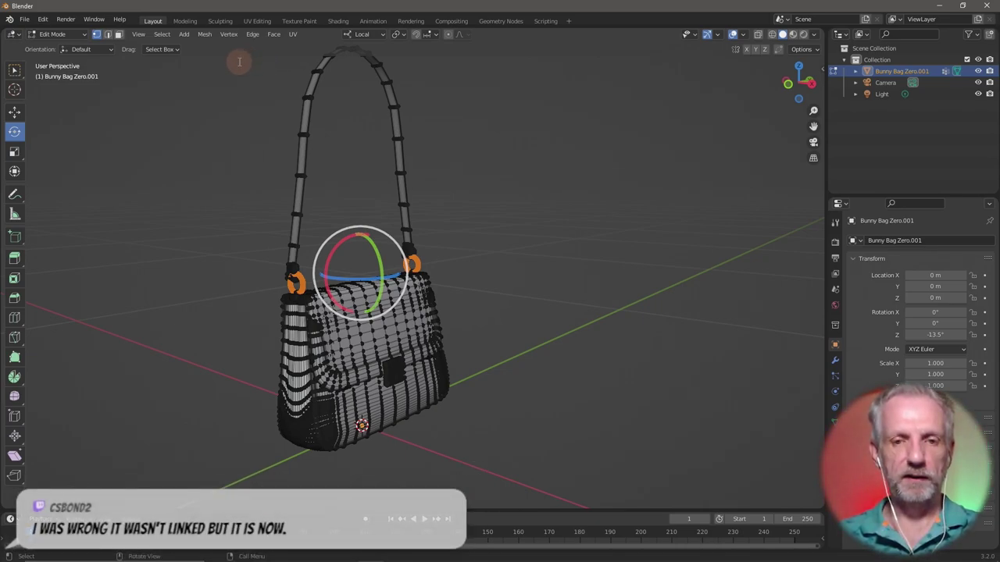
Snap the 3D cursor to the centre of the two selected rings using Cursor to Selected
key("F3")
type("cursor")
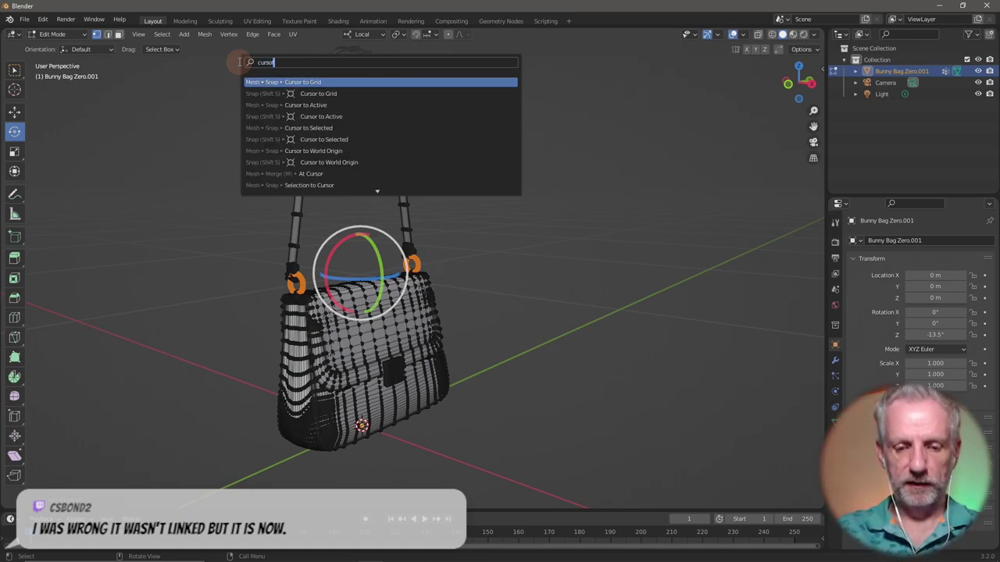
type(" to sele")
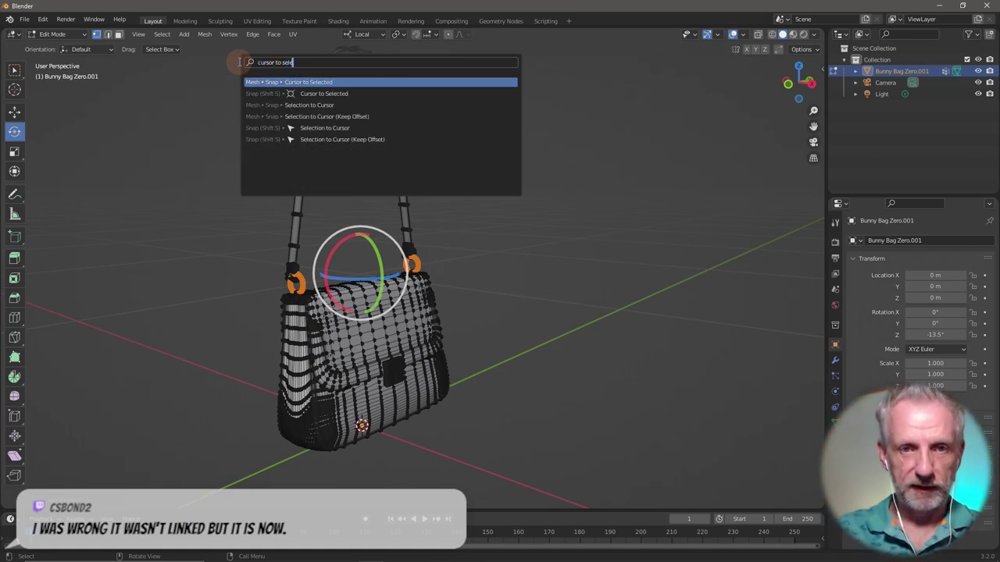
left_click(327, 80)
middle_click_drag(372, 144, 387, 128)
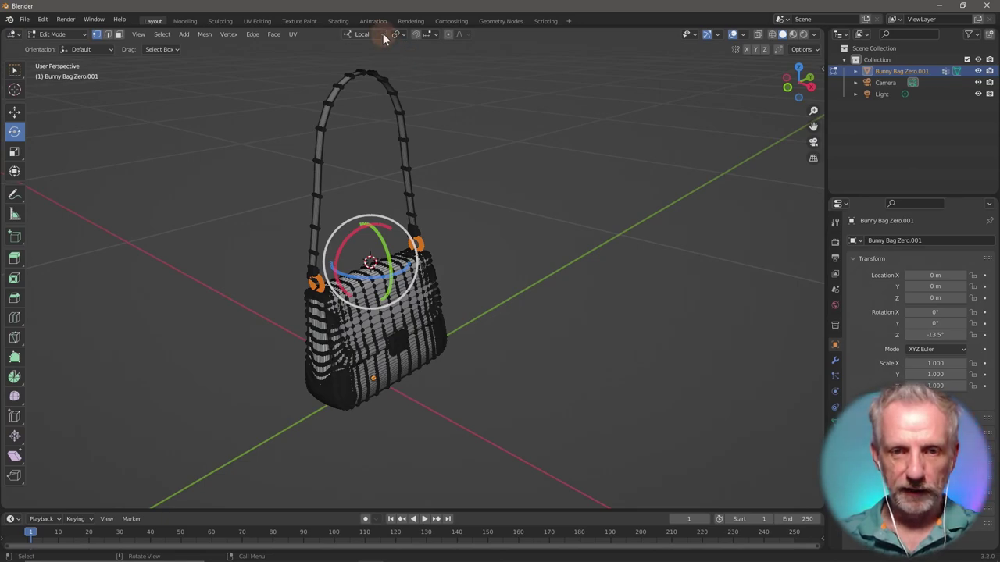
Select the whole strap, and set the pivot point to the 3D cursor and the transform orientation to Global
left_click(402, 129)
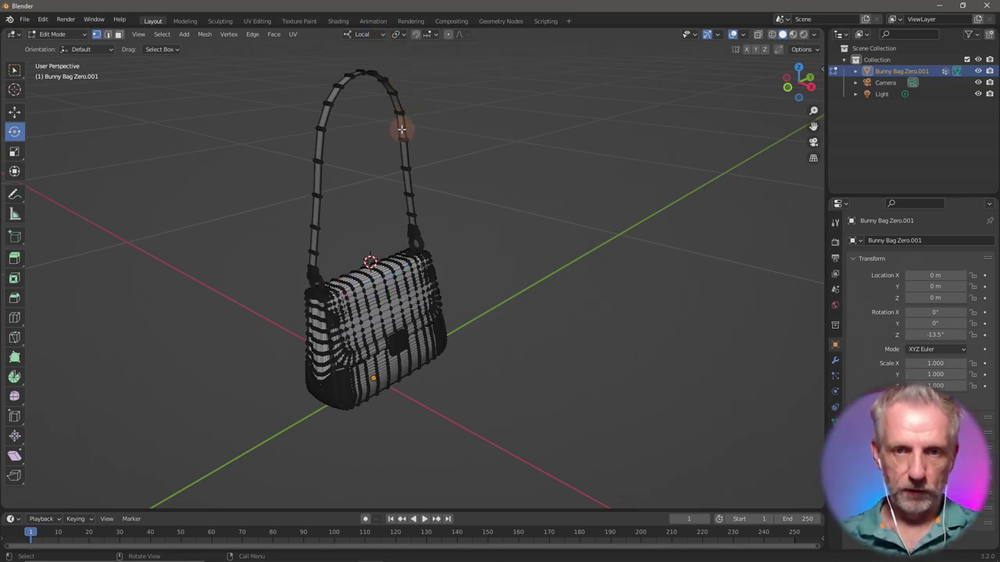
key("ctrl+l")
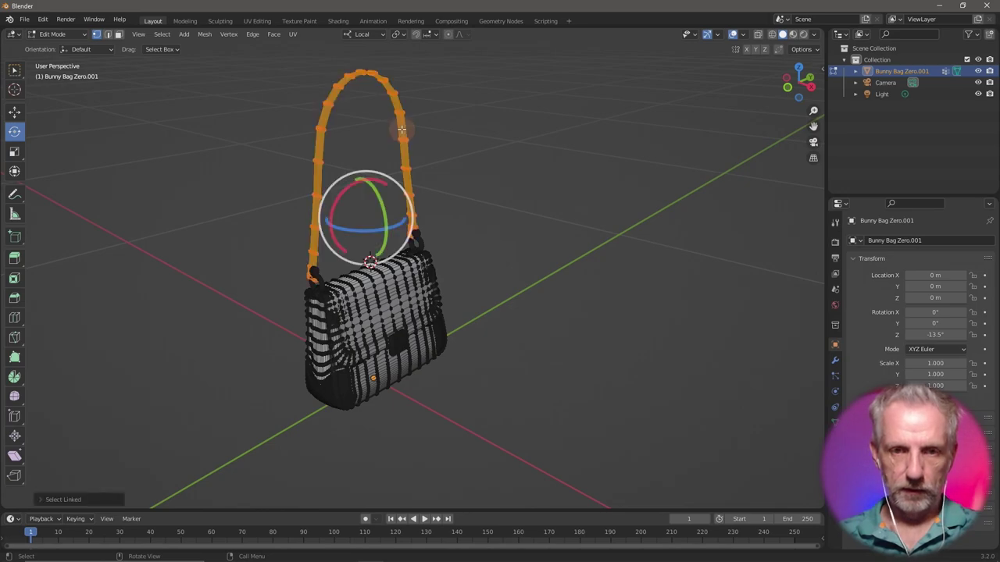
left_click(404, 33)
left_click(421, 59)
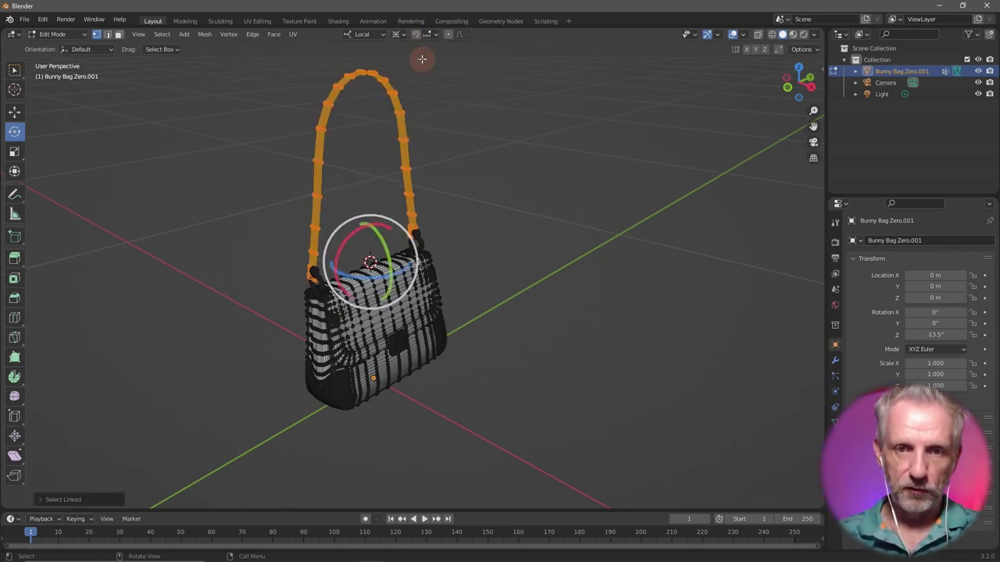
middle_click_drag(444, 161, 487, 235)
left_click(382, 35)
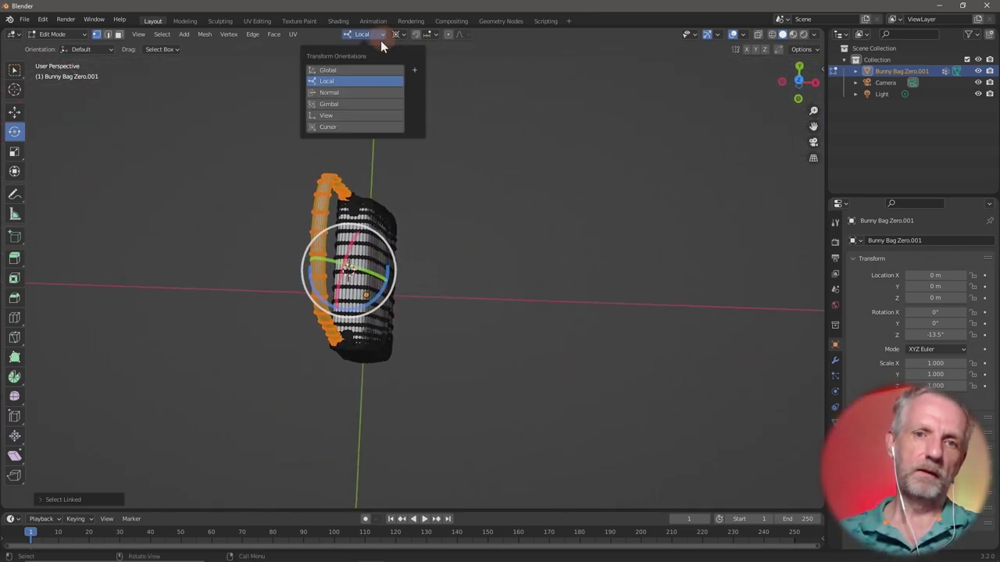
left_click(360, 69)
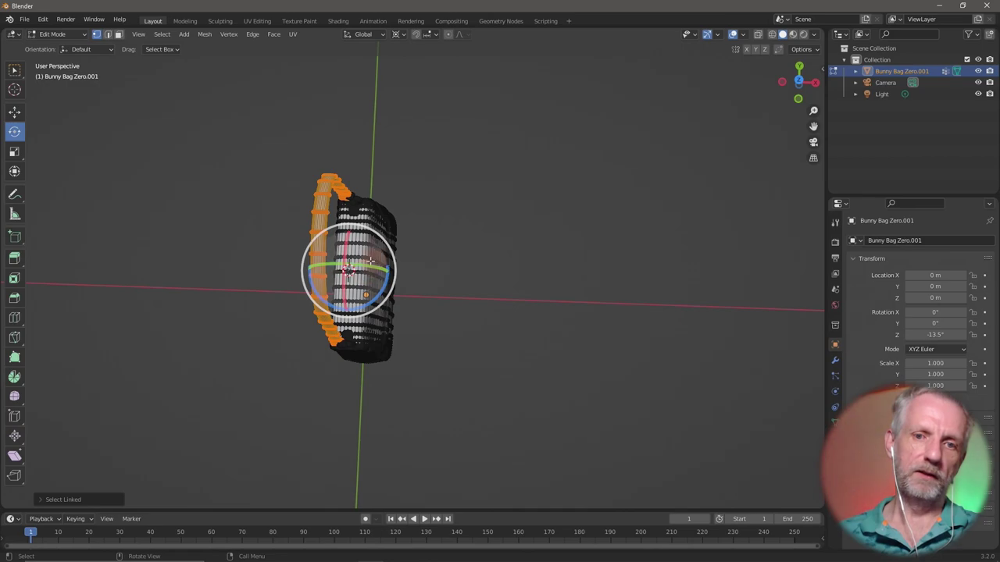
Rotate the strap about -132° around the global Y axis so it folds down beside the bag
middle_click_drag(424, 239, 404, 151)
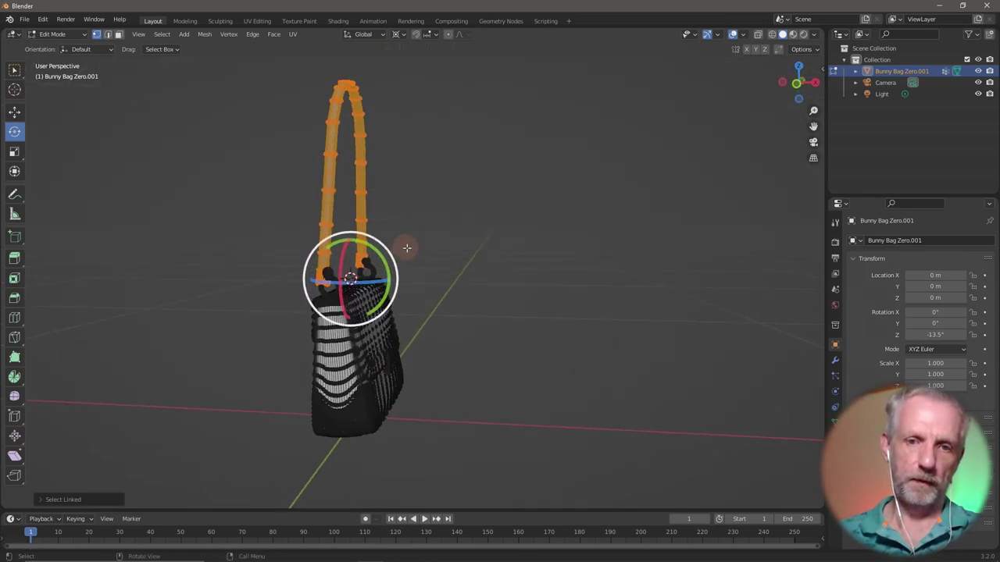
middle_click_drag(417, 257, 415, 263)
key("r")
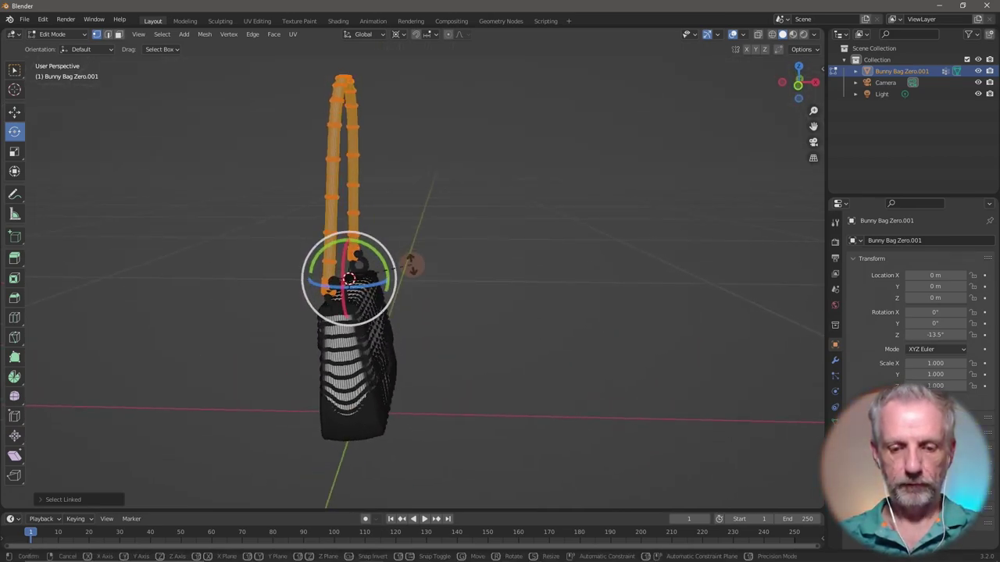
key("y")
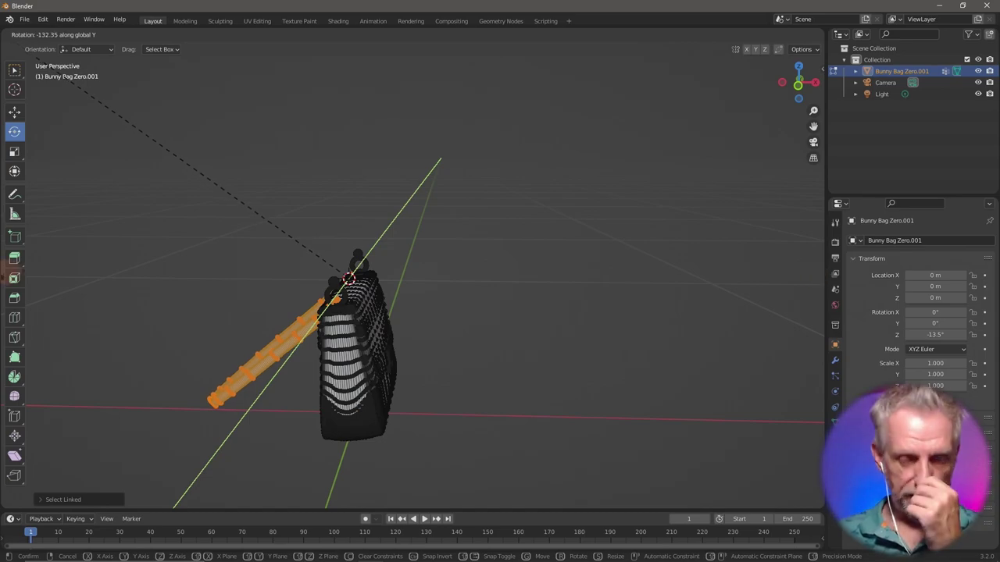
left_click(9, 272)
middle_click_drag(146, 290, 307, 289)
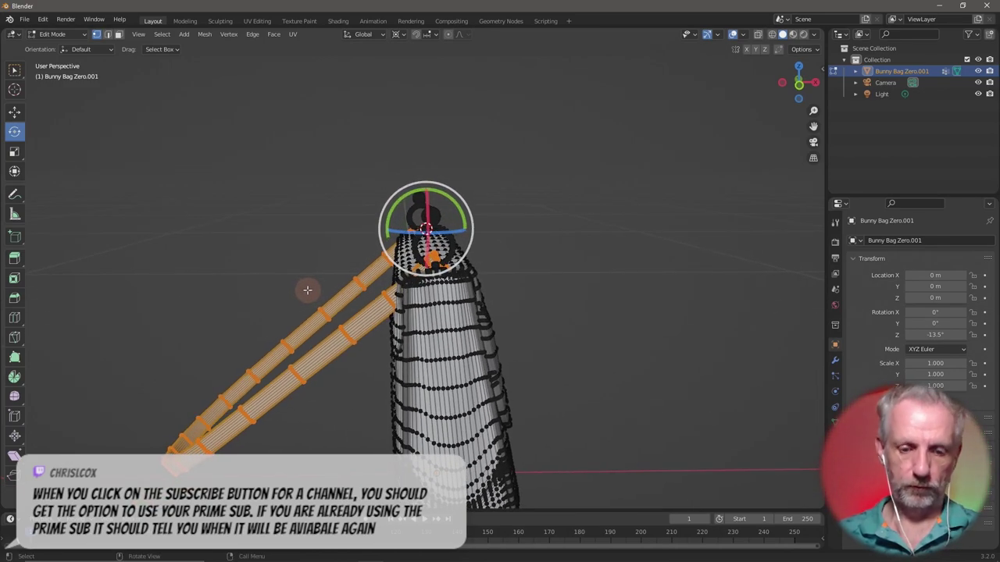
Move the folded strap up about 0.0096 m on Z and about -0.015 m on X, and check its ends against the bag
key("g")
key("z")
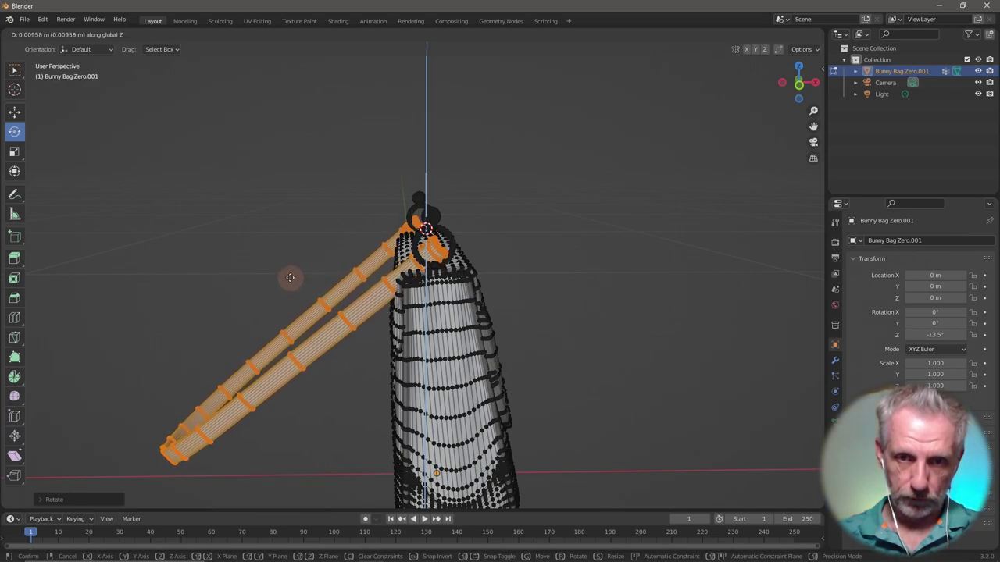
left_click(290, 278)
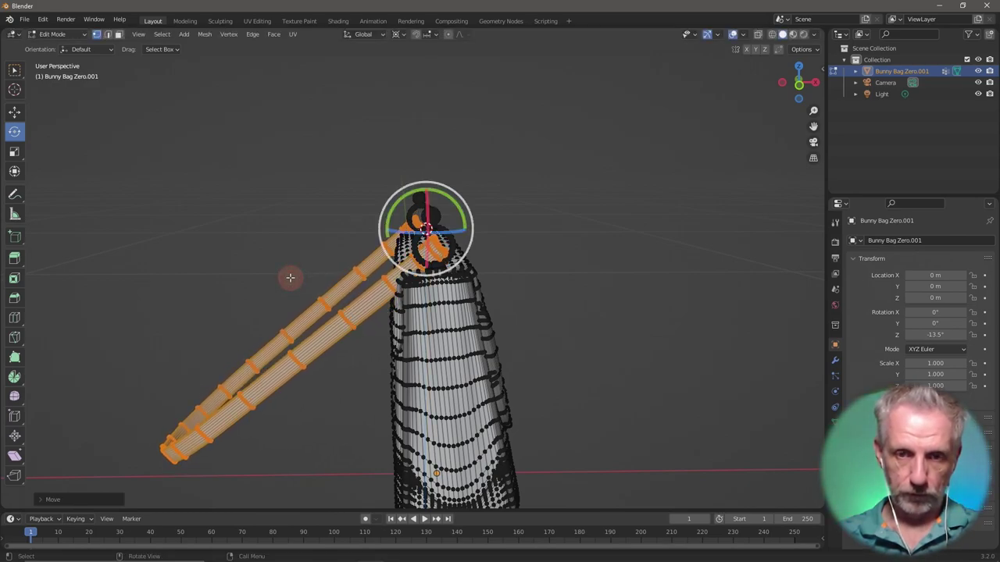
key("g")
key("x")
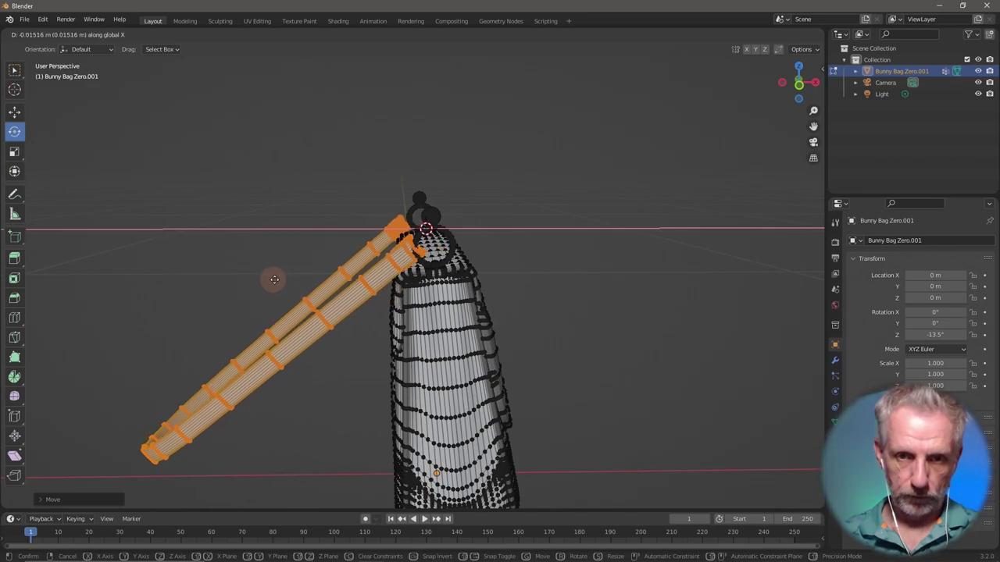
left_click(275, 280)
middle_click_drag(278, 290, 310, 276)
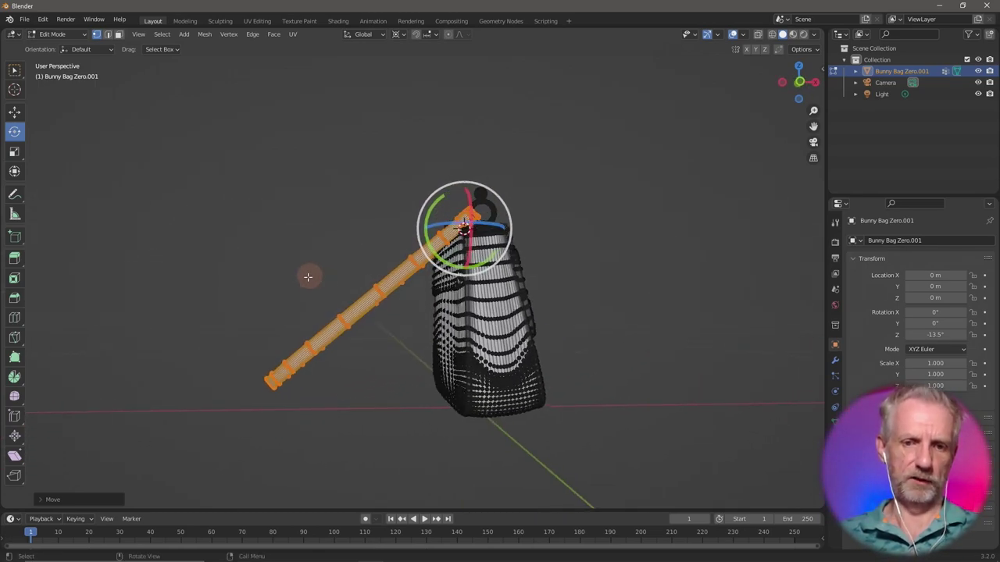
middle_click_drag(346, 339, 326, 352)
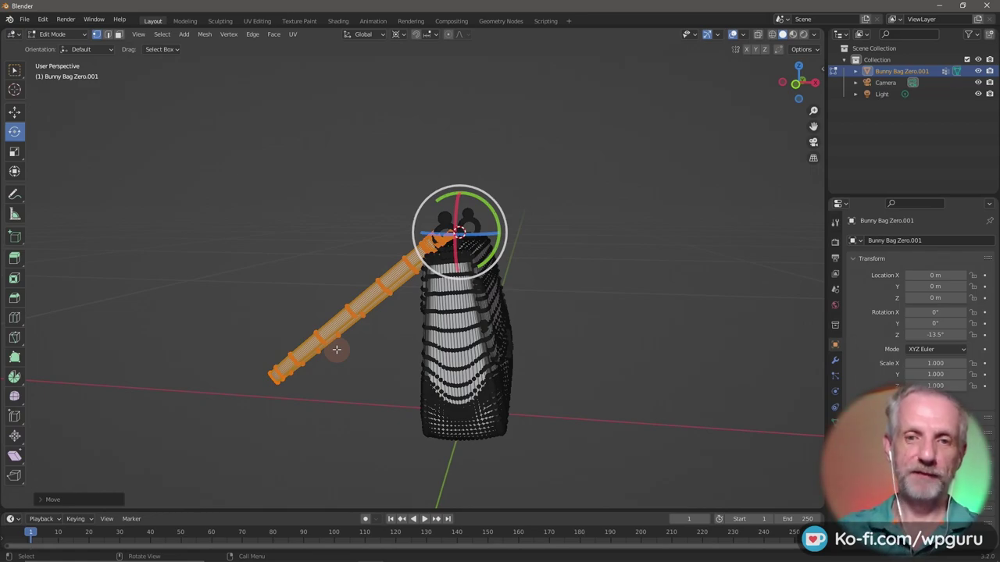
middle_click_drag(253, 315, 373, 391)
scroll(453, 341, "up", 2)
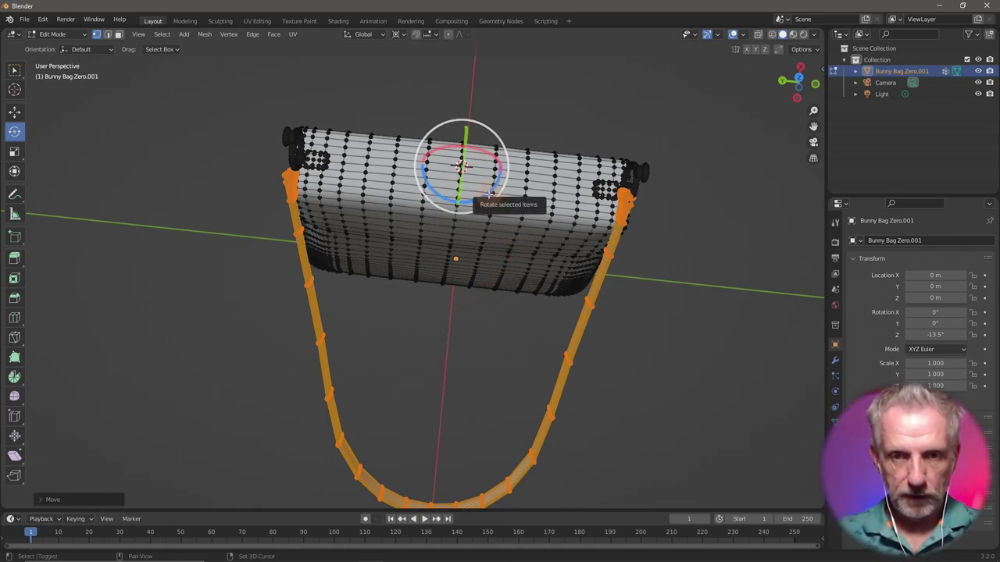
left_click_drag(462, 166, 486, 195)
middle_click_drag(486, 195, 512, 165)
key("ctrl+z")
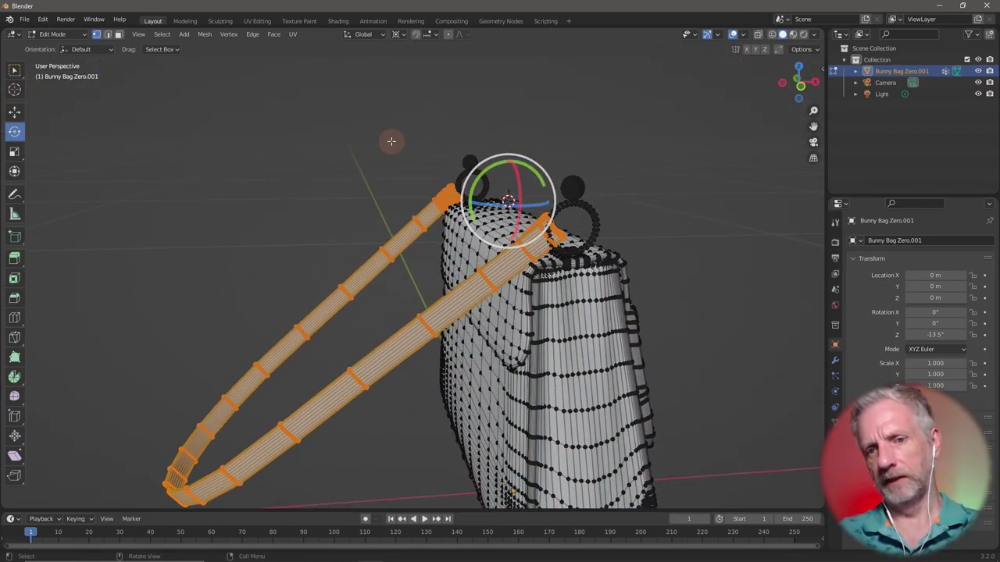
Deselect the strap, switch to face select mode, and select a face at the strap's end beside the near ring
middle_click_drag(391, 150, 589, 168)
middle_click_drag(603, 154, 615, 156)
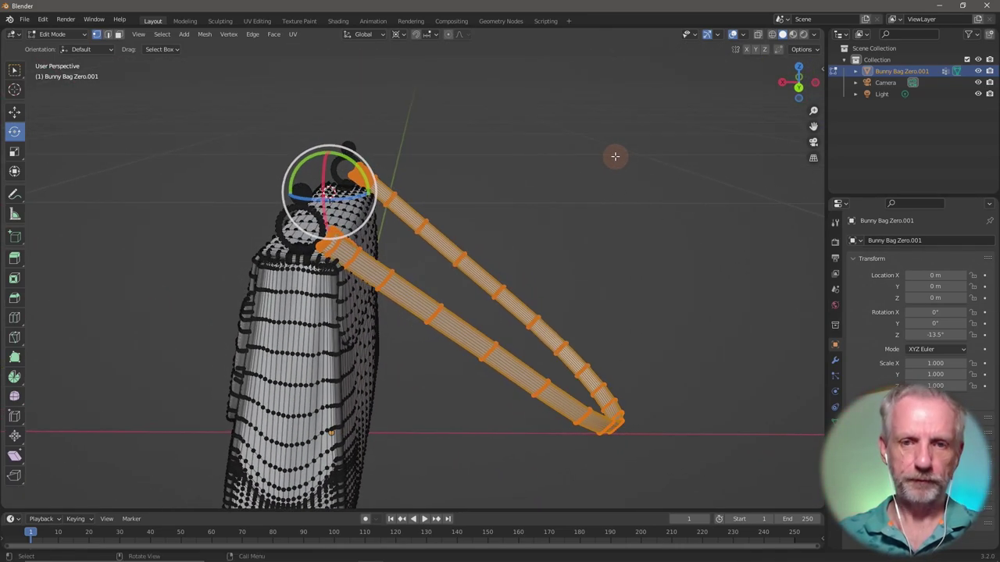
left_click(580, 196)
middle_click_drag(502, 219, 493, 268)
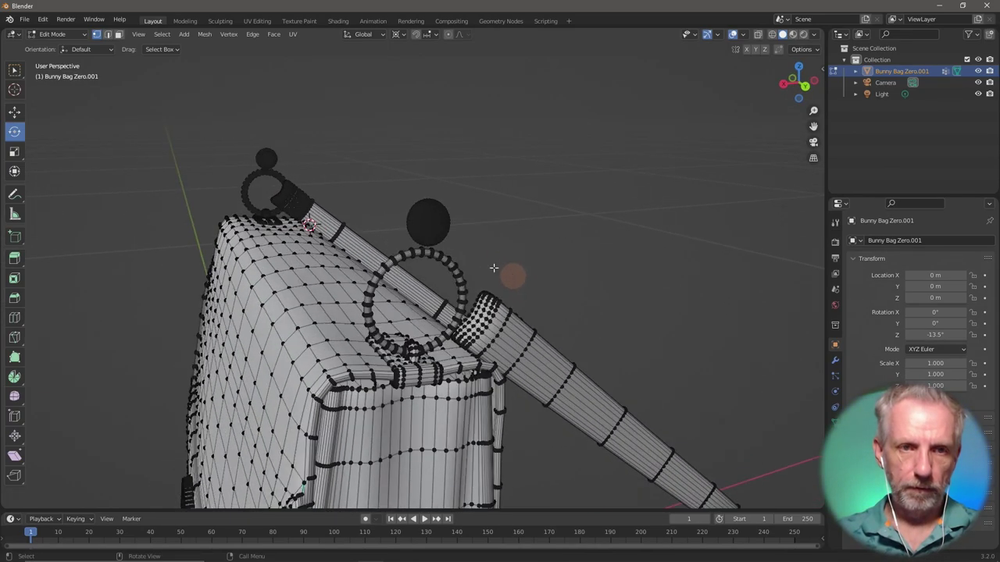
left_click(110, 33)
mouse_move(395, 218)
middle_mouse_down()
mouse_move(396, 230)
mouse_move(384, 226)
mouse_move(398, 229)
middle_mouse_up()
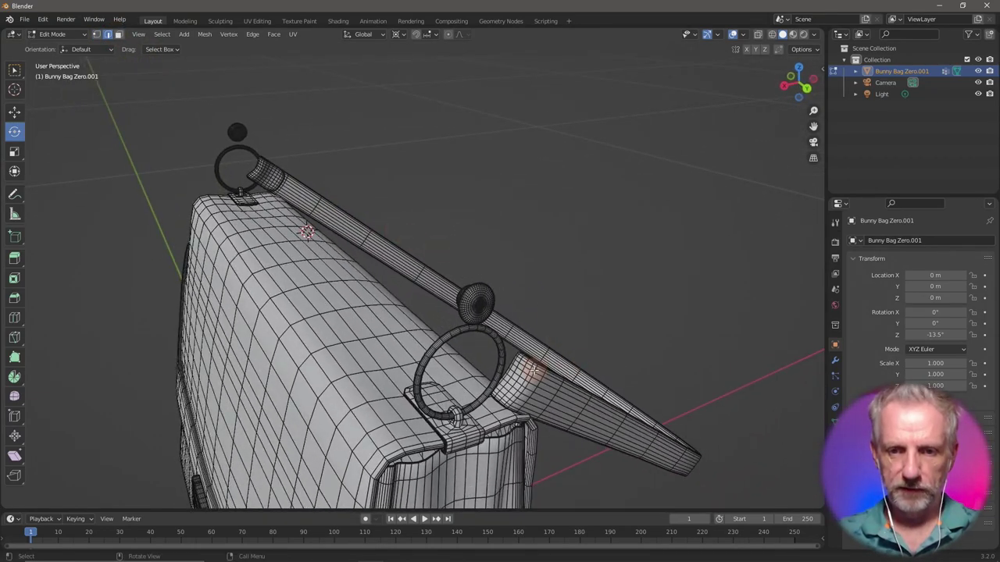
scroll(531, 365, "up", 4)
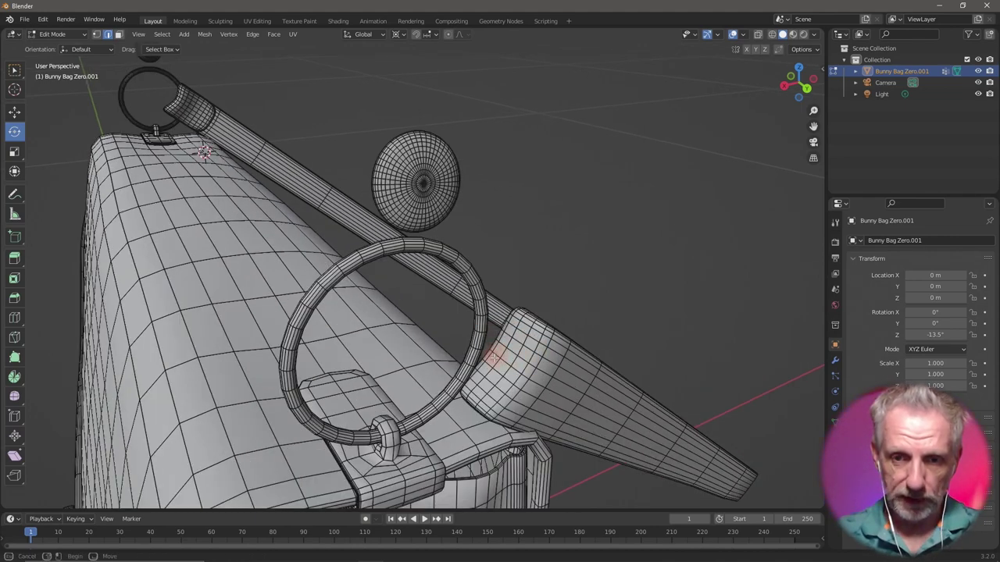
key("Escape")
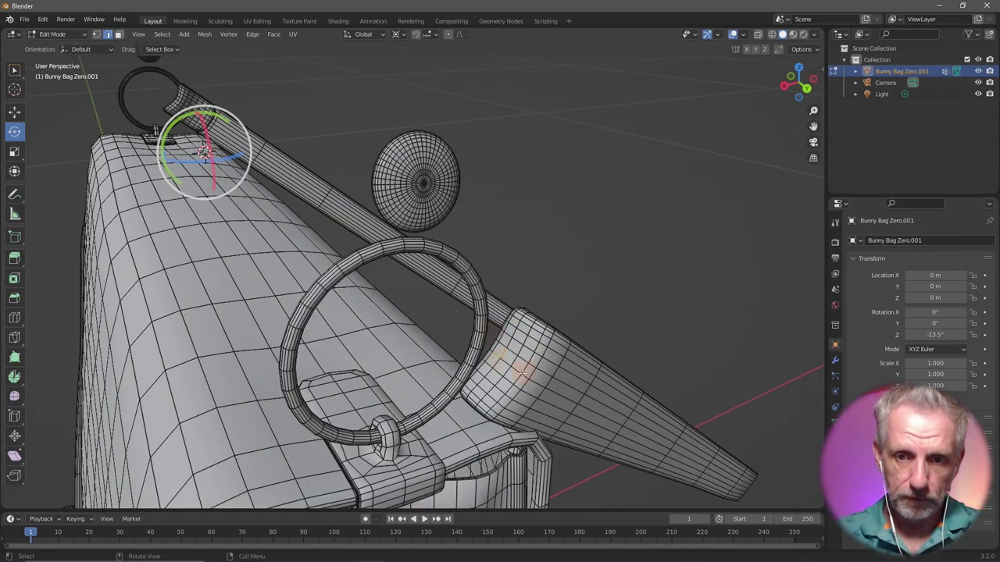
left_click(119, 33)
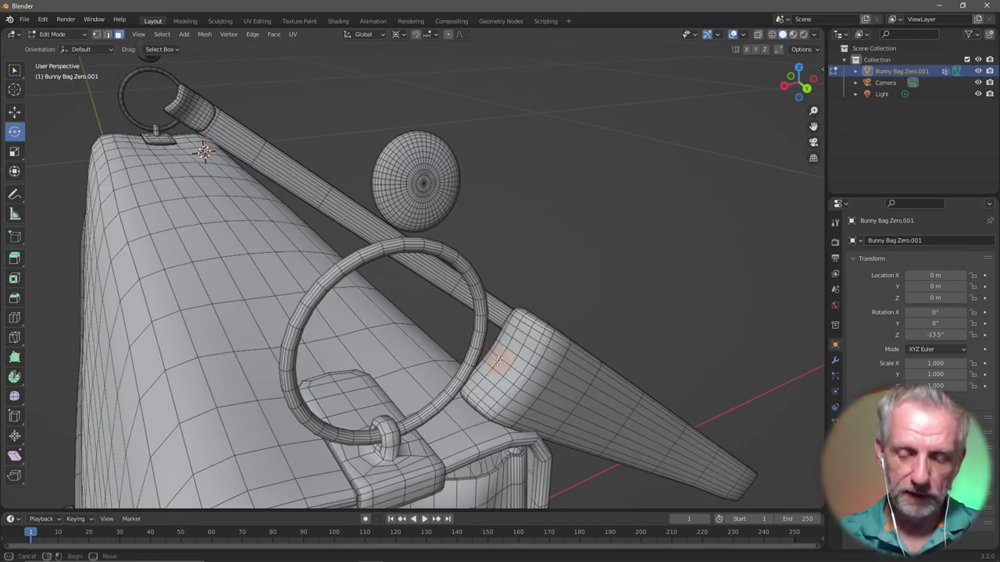
key("Escape")
middle_click_drag(545, 356, 524, 352)
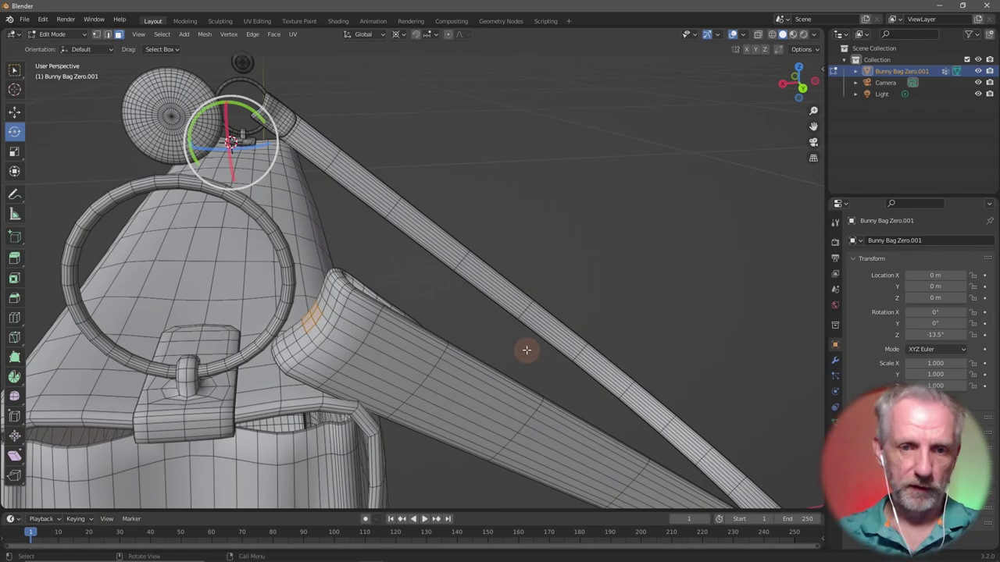
Enable proportional editing with a size of about 0.022 m and try moving the strap-end face down along global Z
left_click(448, 34)
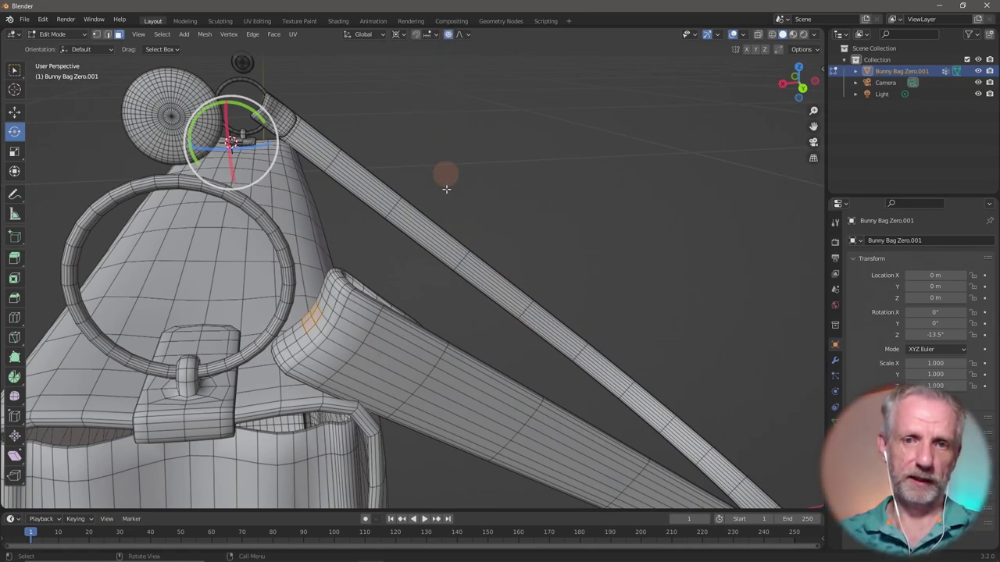
key("g")
scroll(402, 238, "up", 5)
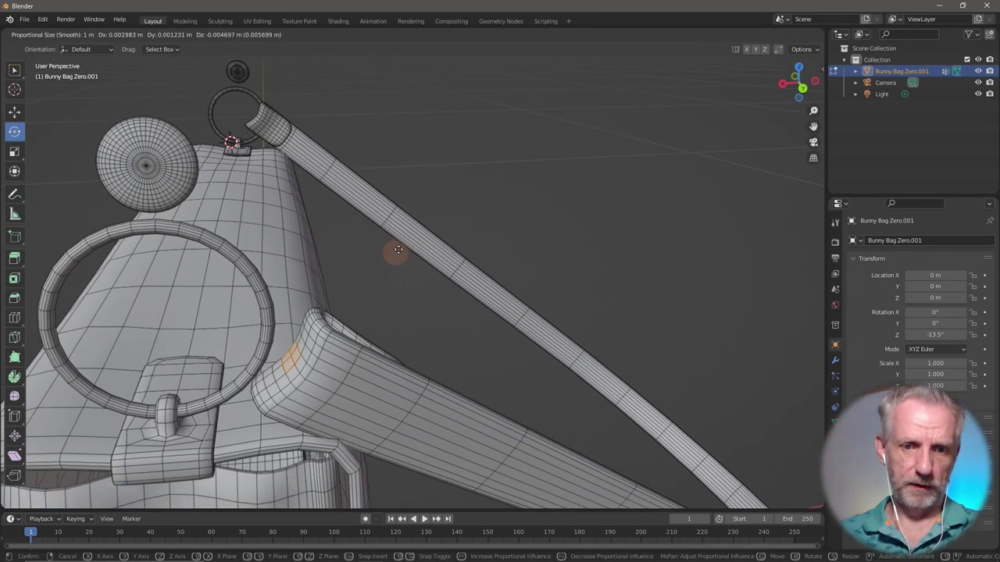
scroll(403, 242, "up", 20)
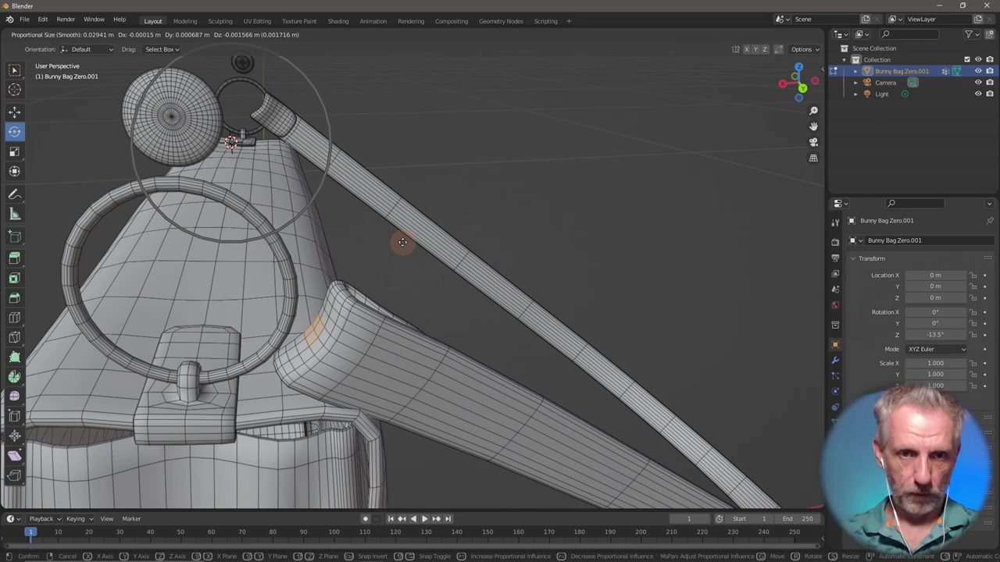
scroll(403, 242, "up", 4)
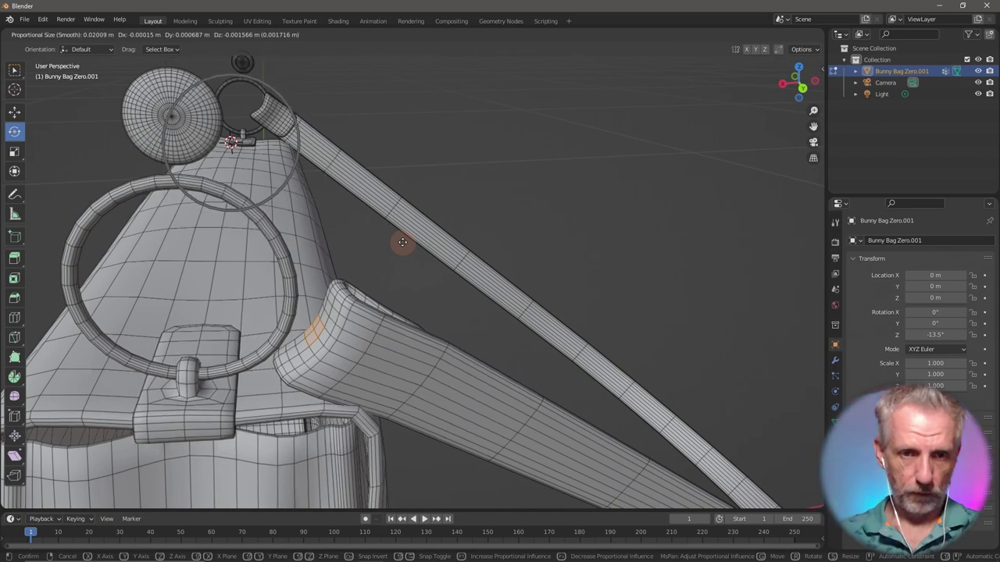
key("z")
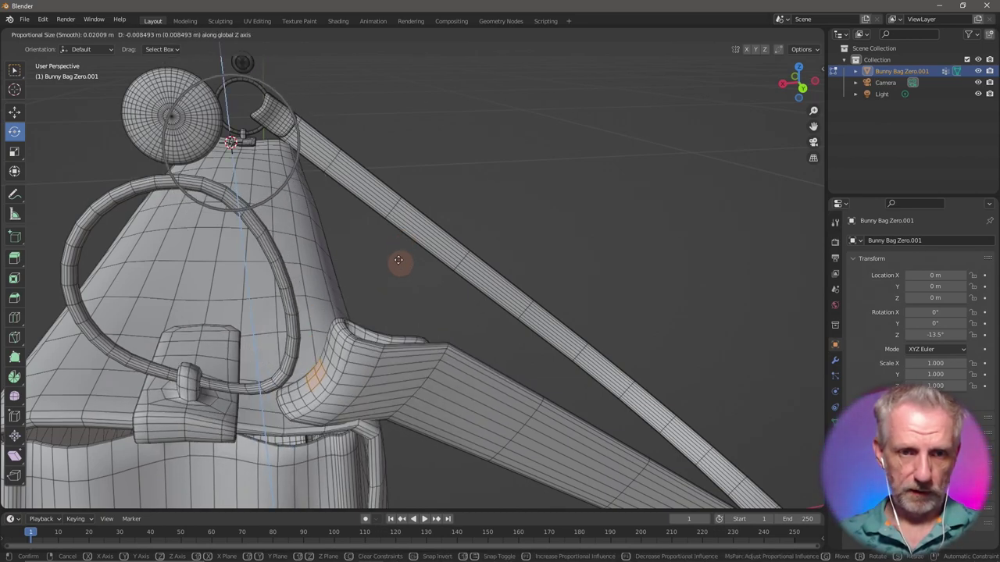
scroll(404, 244, "up", 1)
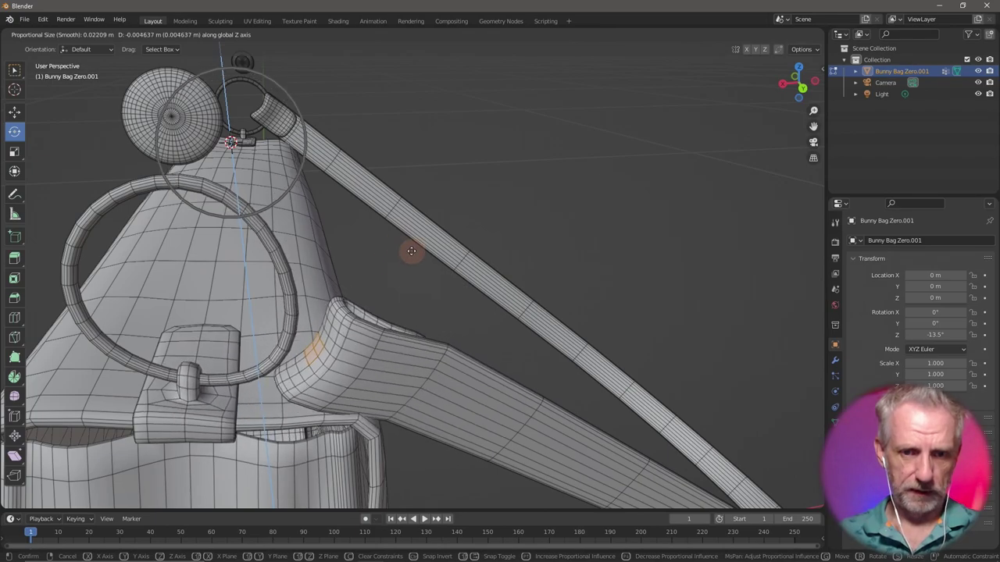
scroll(410, 251, "down", 2)
left_click(409, 251)
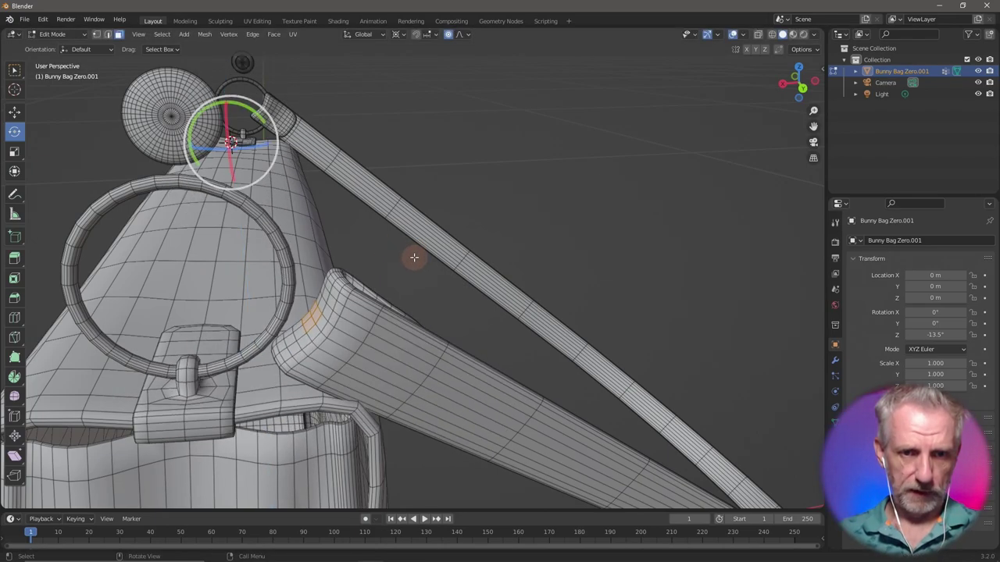
Set the transform pivot point to Bounding Box Center and the transform orientation to Normal for the selected strap face
scroll(402, 250, "up", 2)
middle_click_drag(402, 250, 411, 254)
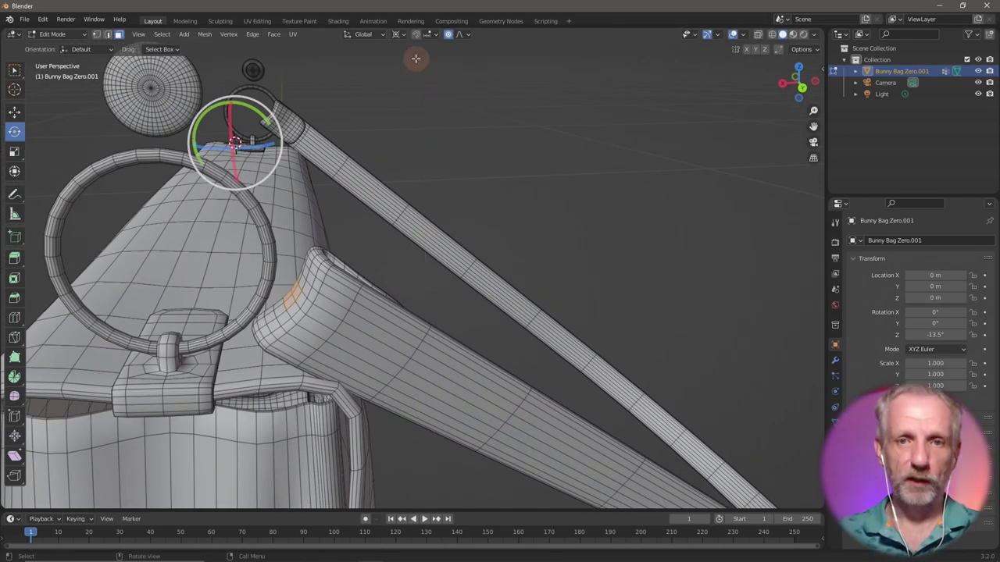
left_click(400, 36)
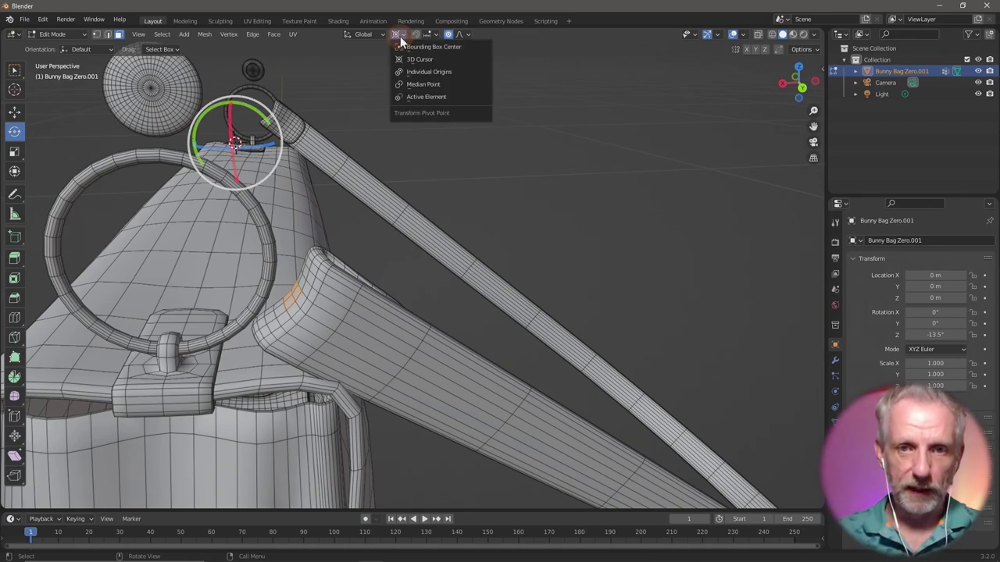
left_click(440, 57)
middle_click_drag(383, 219, 403, 221)
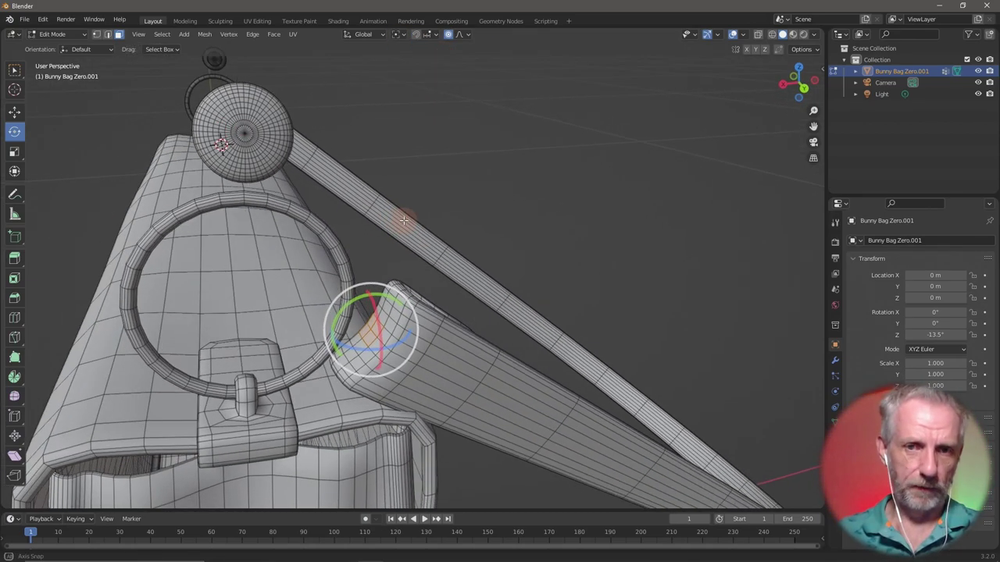
left_click(376, 36)
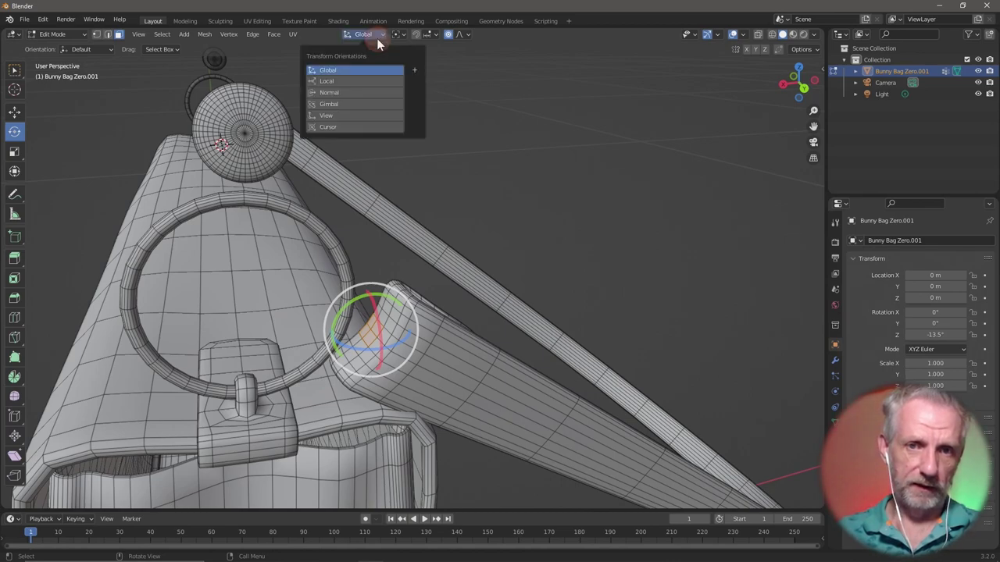
left_click(367, 93)
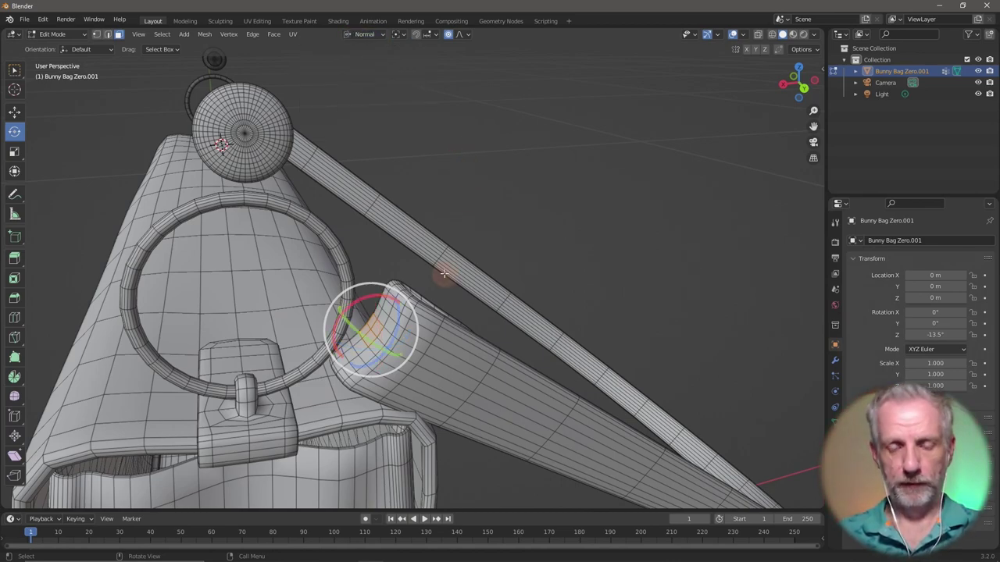
Move the strap-end face along its normal towards the ring with smooth proportional falloff, and check its fit close up
left_click(15, 113)
mouse_move(340, 315)
left_mouse_down()
mouse_move(357, 313)
mouse_move(342, 316)
left_mouse_up()
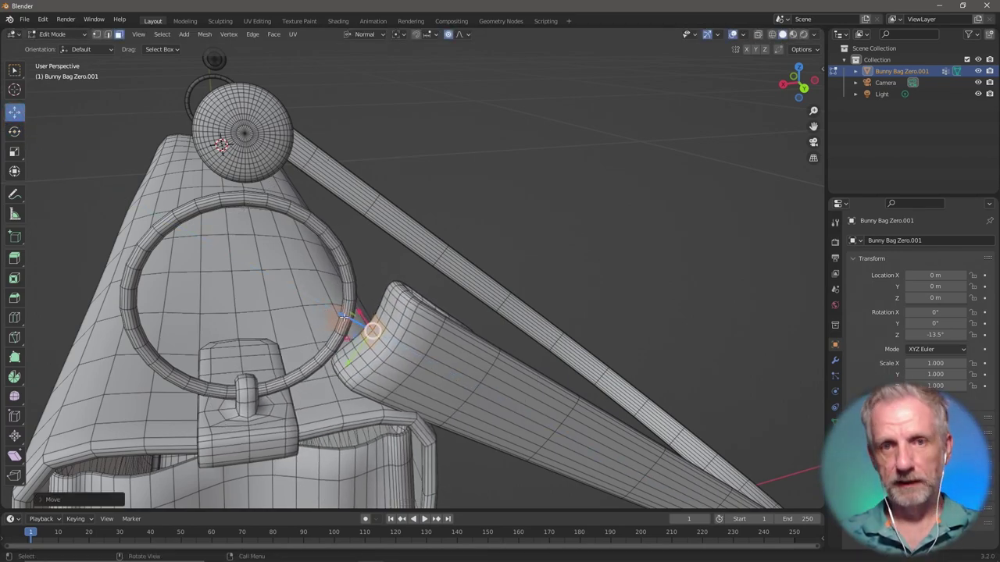
left_click(465, 35)
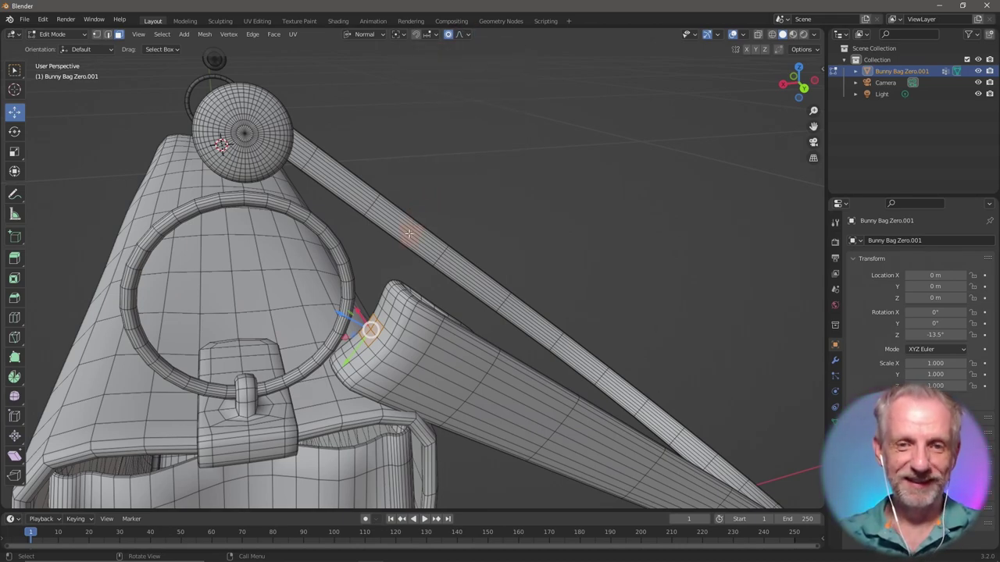
left_click_drag(342, 315, 305, 313)
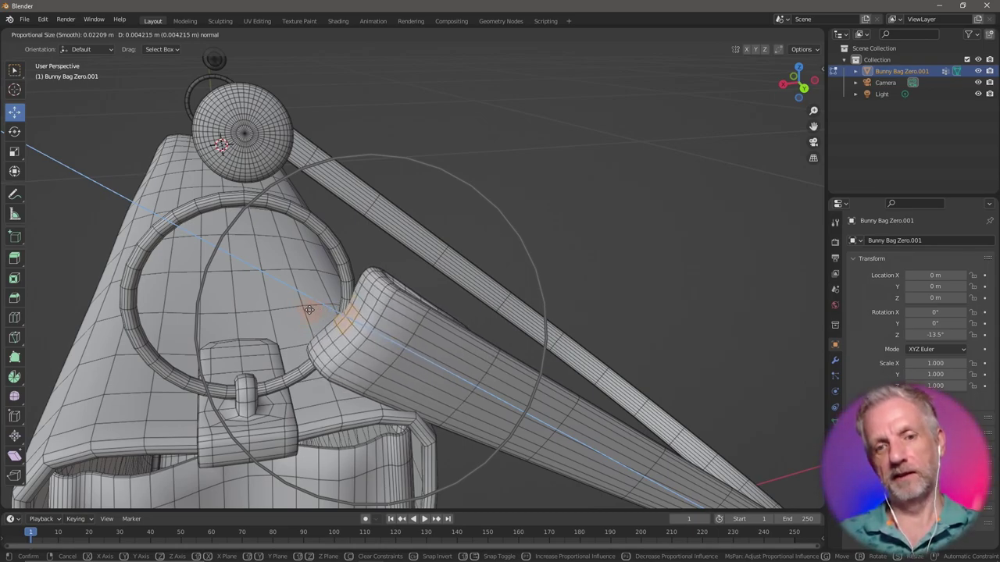
left_click_drag(310, 311, 344, 316)
middle_click_drag(343, 317, 268, 410)
key("KP_Decimal")
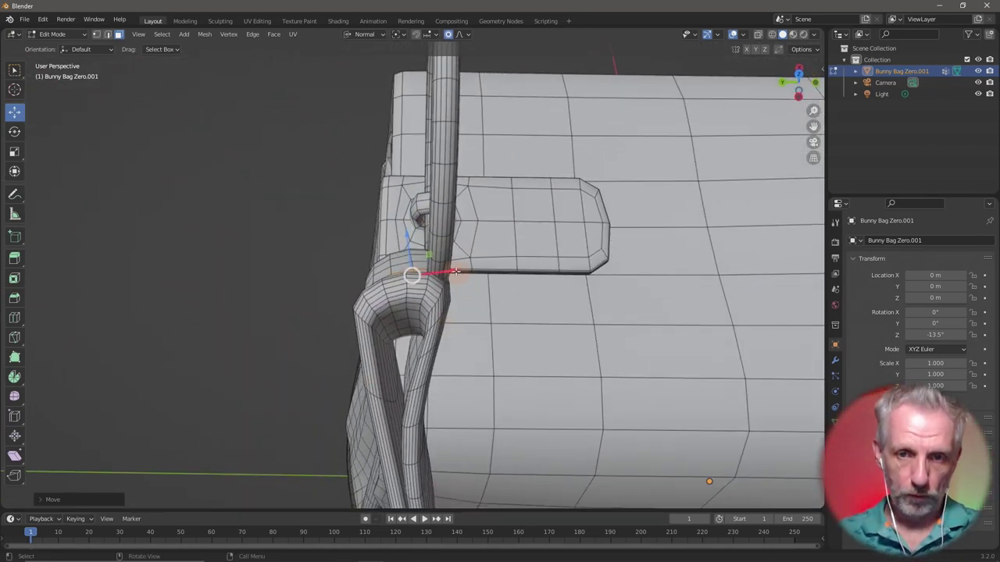
Move and rotate the selected strap end with proportional editing so its loop sits around the metal ring
left_click_drag(452, 271, 446, 301)
middle_click_drag(446, 301, 565, 257)
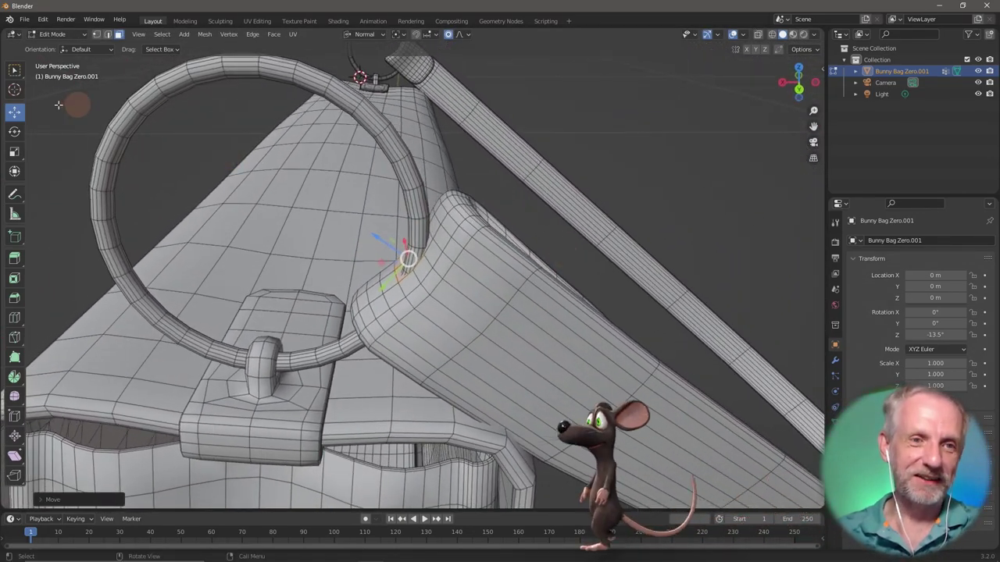
left_click(14, 134)
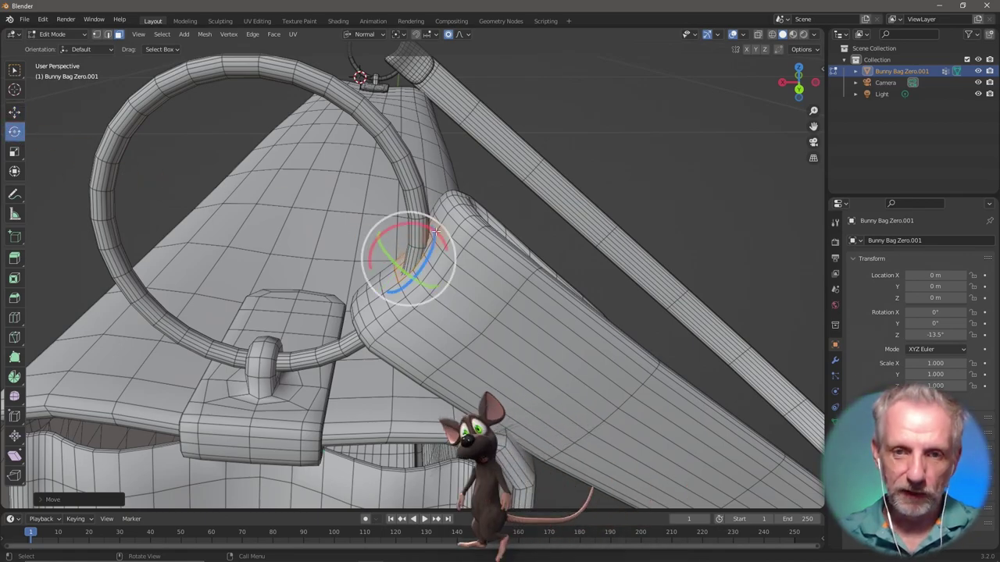
left_click_drag(429, 228, 407, 222)
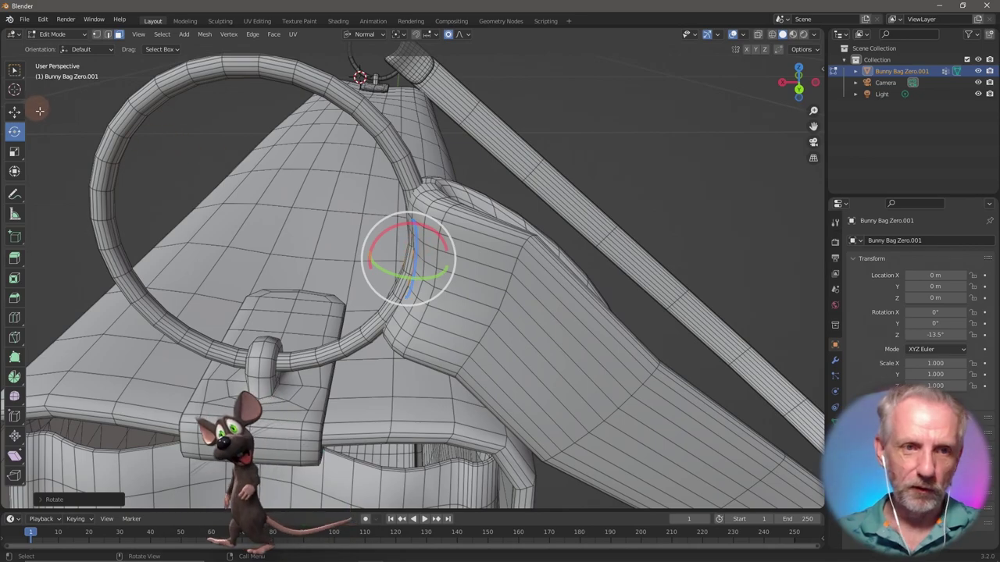
left_click(16, 113)
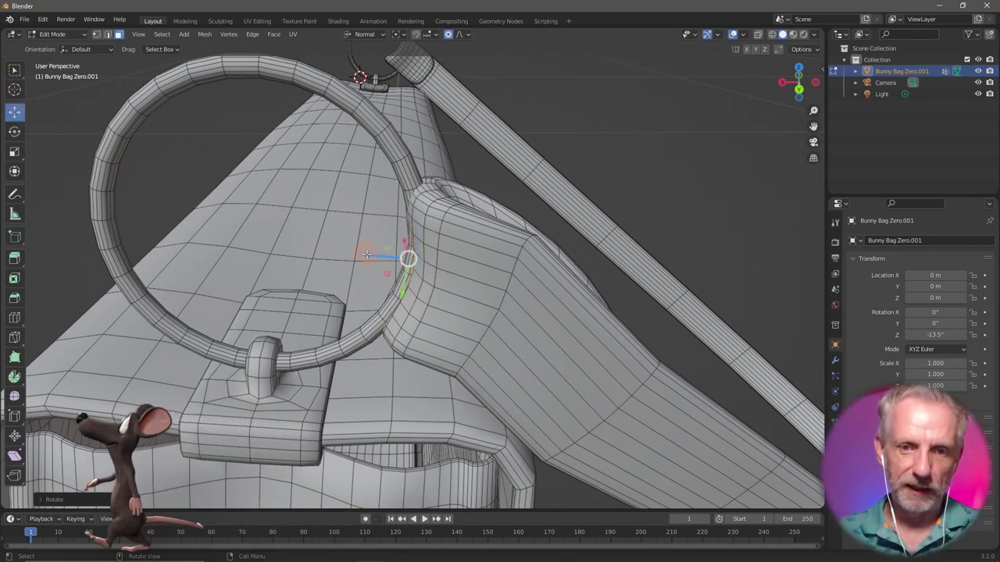
left_click_drag(366, 255, 305, 239)
middle_click_drag(305, 240, 416, 274)
scroll(491, 335, "up", 5)
scroll(362, 223, "down", 3)
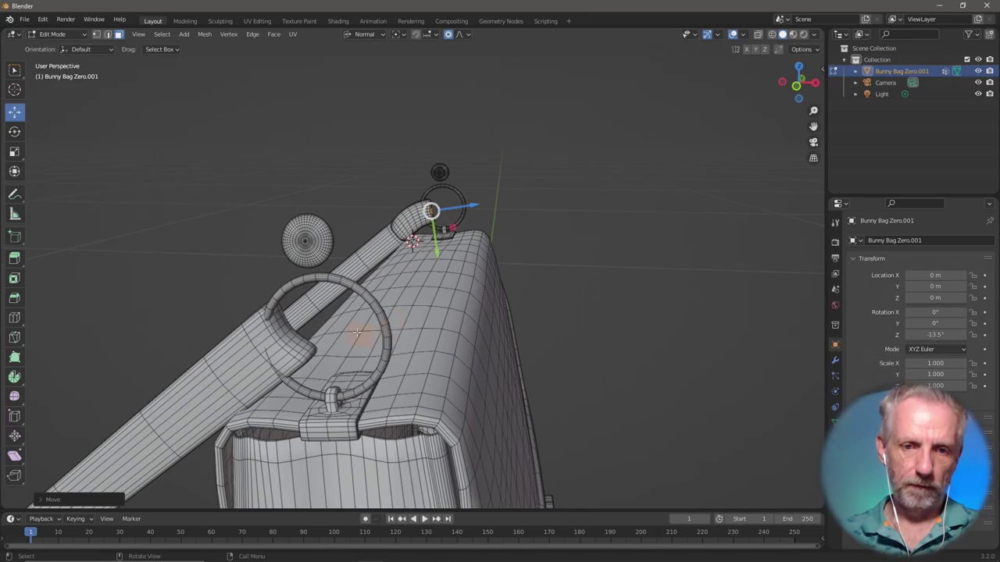
Select the middle faces inside the opposite strap end's loop and rotate that end towards its ring with proportional editing
left_click(289, 332)
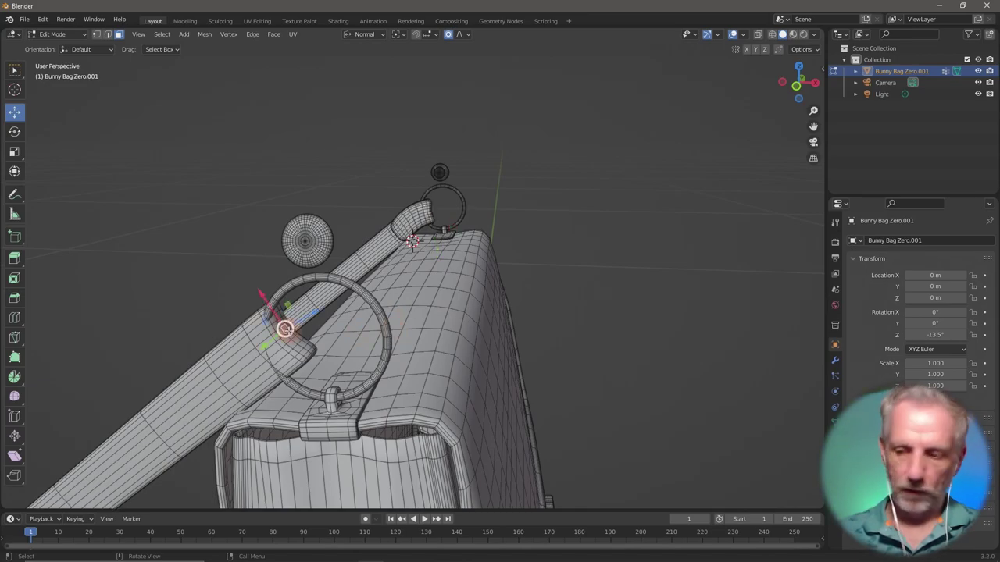
key("KP_Decimal")
middle_click_drag(349, 335, 373, 353)
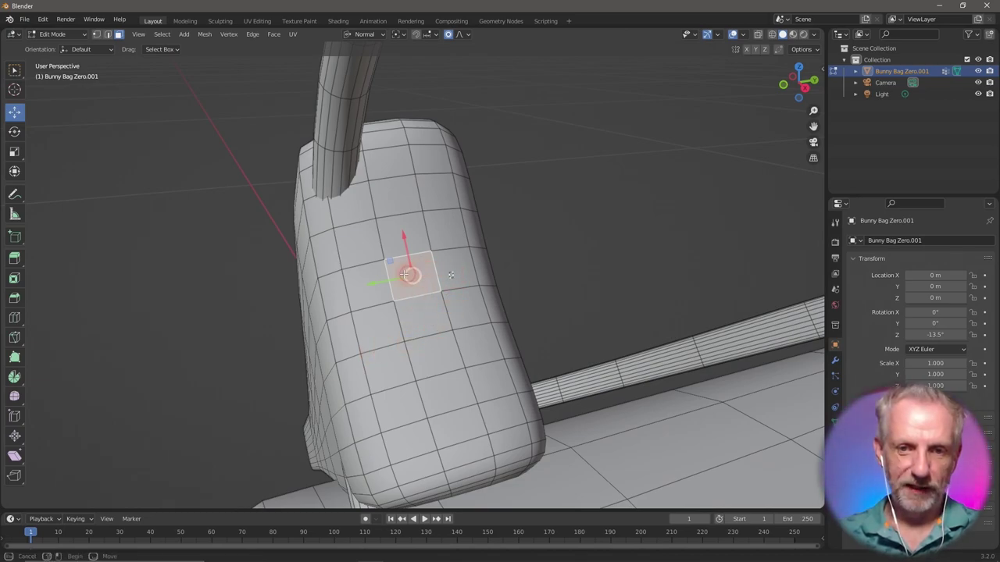
left_click_drag(388, 318, 385, 320)
middle_click_drag(406, 317, 497, 306)
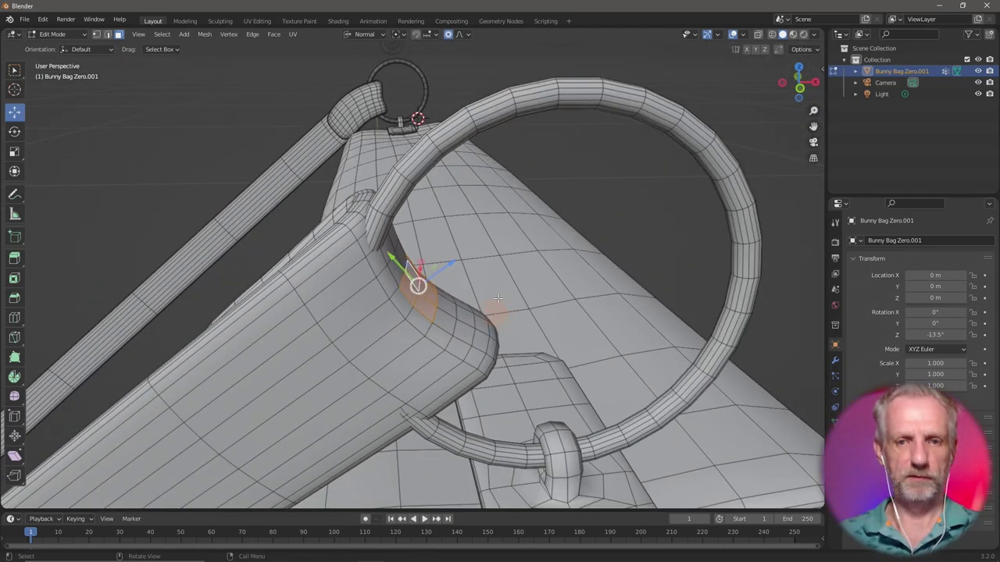
left_click_drag(388, 255, 398, 280)
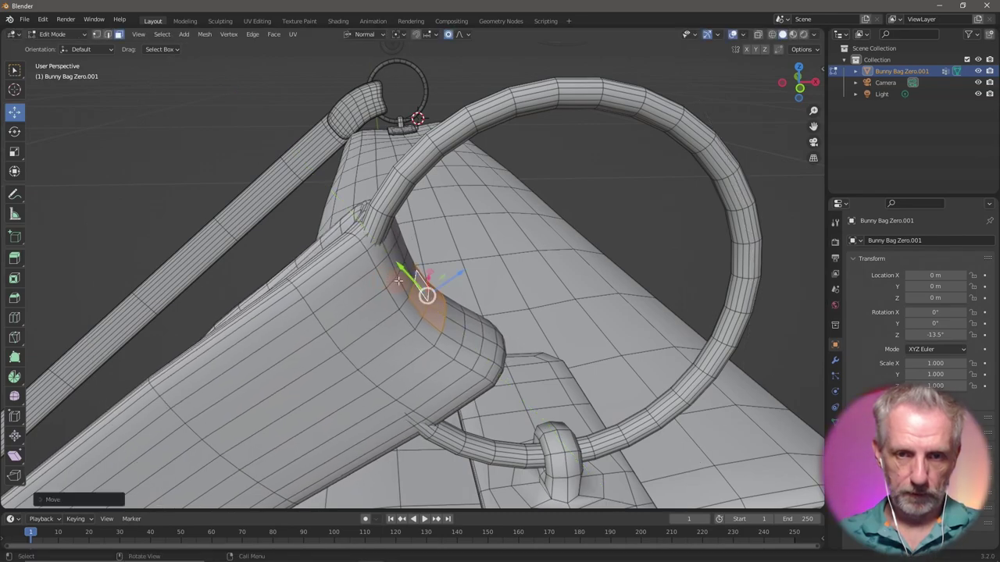
key("ctrl+z")
key("r")
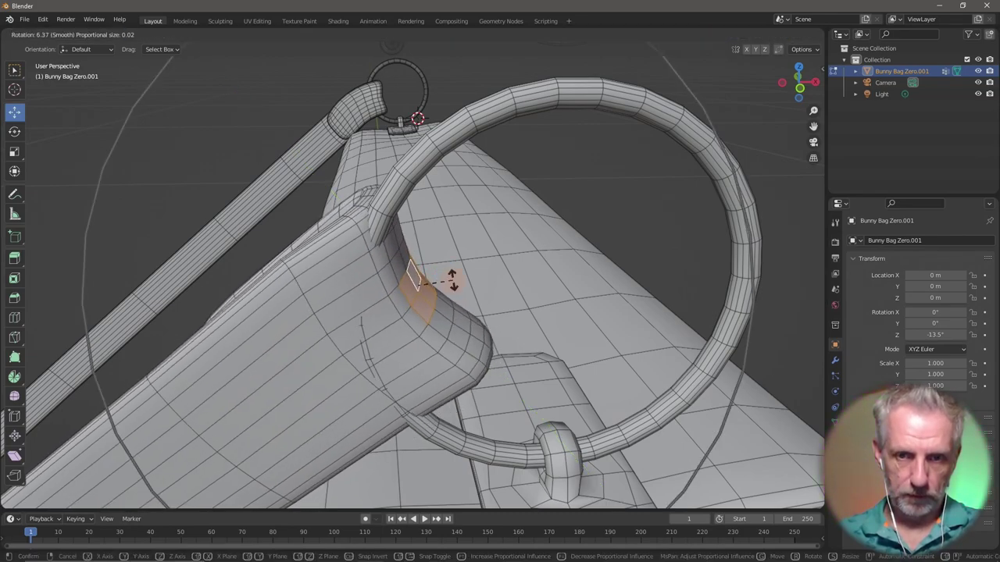
left_click(472, 295)
Move the rotated strap end about 0.0028 m with its normal Z axis locked, fitting the loop around the ring
key("g")
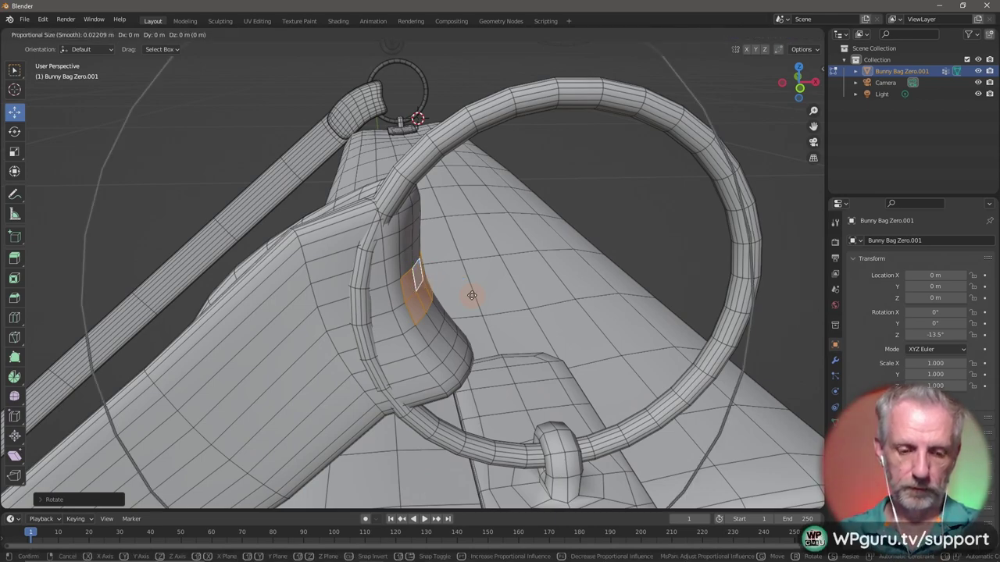
key("shift+z")
key("shift+z")
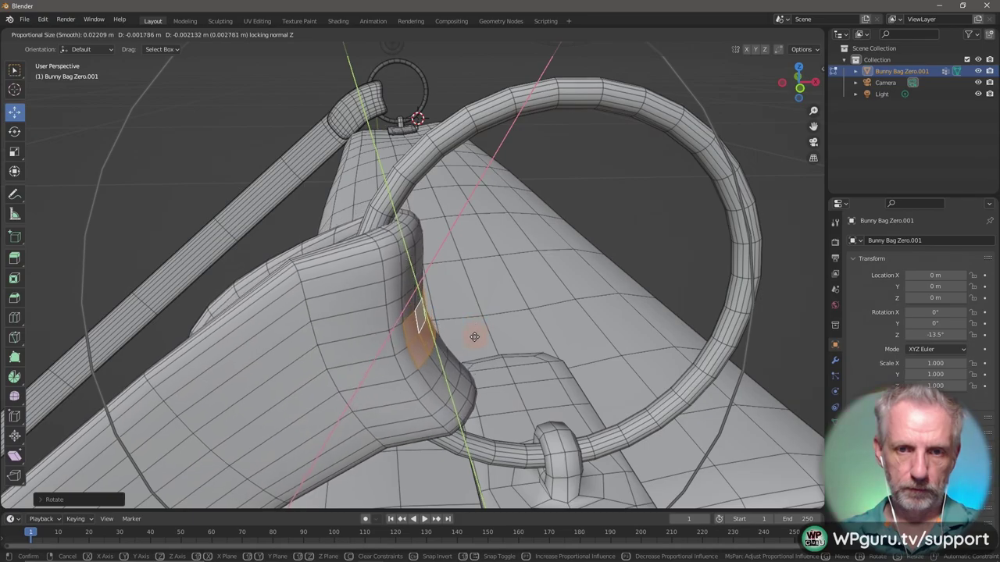
left_click(473, 339)
middle_click_drag(473, 338, 312, 333)
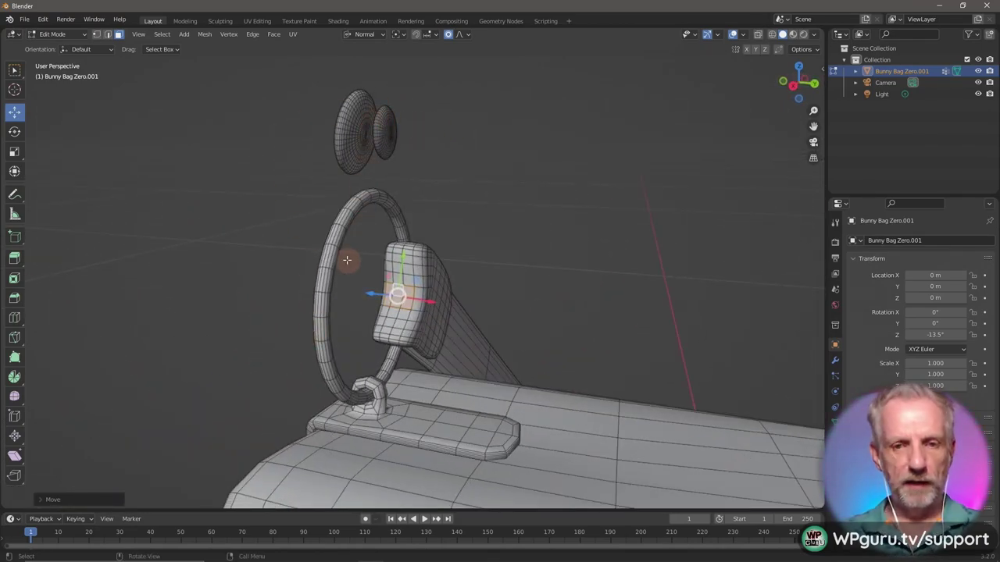
middle_click_drag(437, 227, 586, 234)
Switch to DAZ Studio and examine how the strap ends, rings and round rivets sit on the Bunny Dreams Bag
key("alt+Tab")
scroll(531, 223, "up", 10)
mouse_move(531, 225)
left_mouse_down("alt")
mouse_move(562, 174)
mouse_move(566, 209)
mouse_move(649, 279)
mouse_move(484, 234)
left_mouse_up("alt")
left_click(459, 227)
left_click(549, 238)
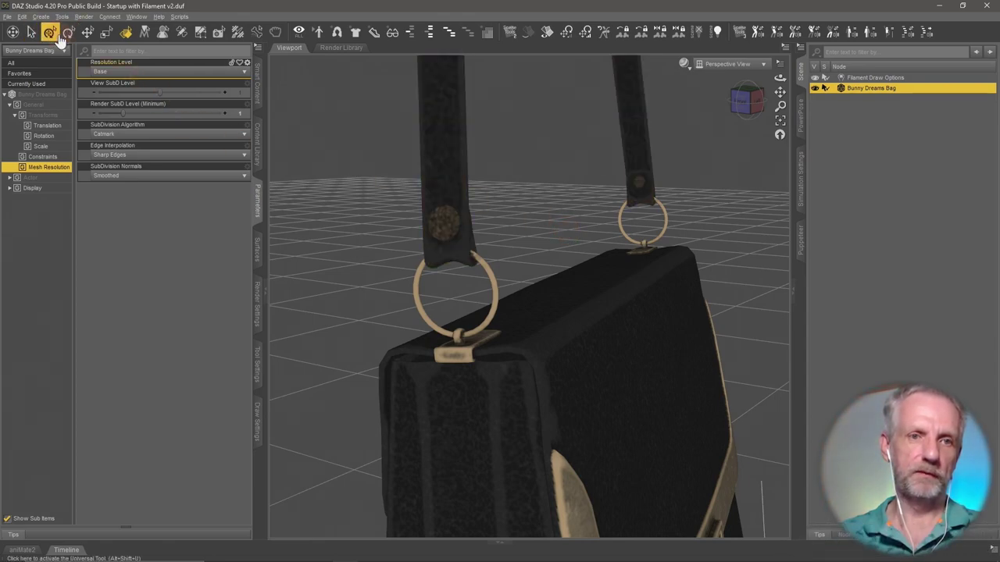
left_click(414, 214)
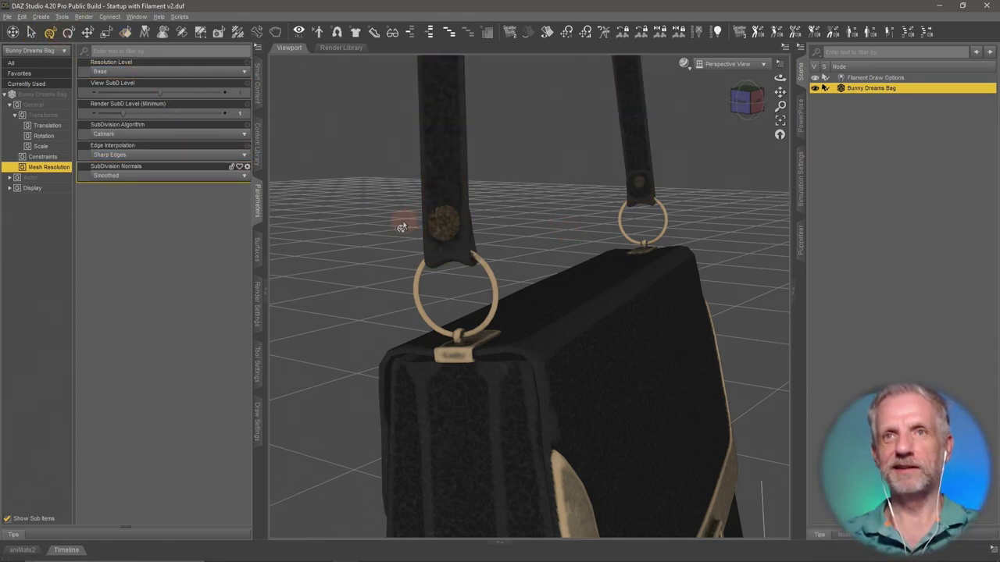
Switch back to Blender and select only the two linked rivet discs floating above the near ring
key("alt+Tab")
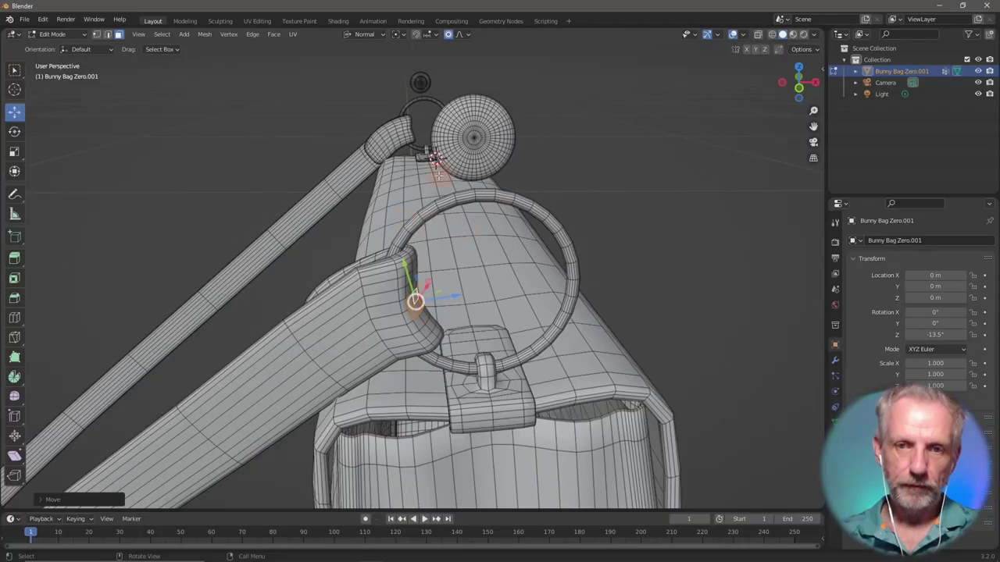
key("l")
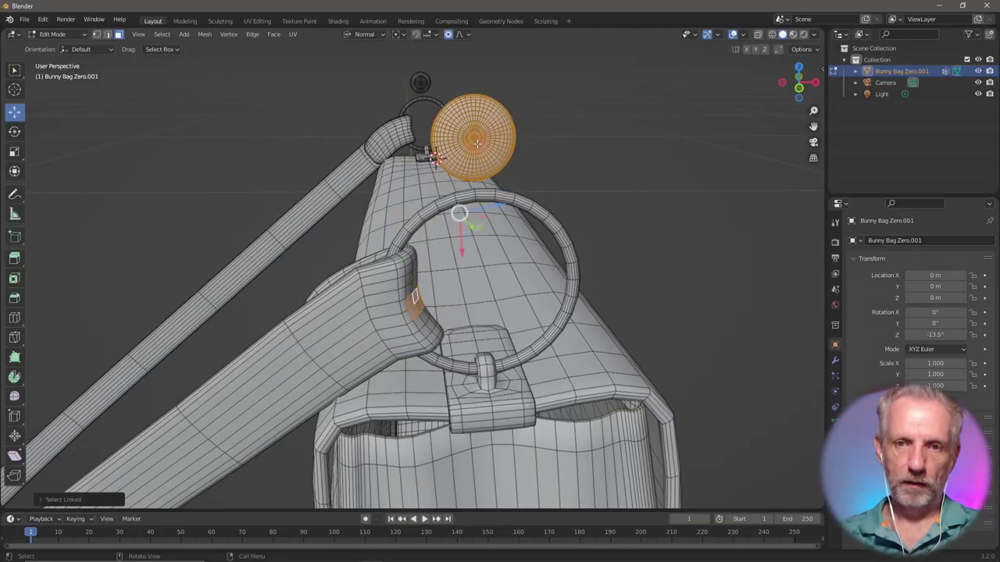
key("alt+a")
key("l")
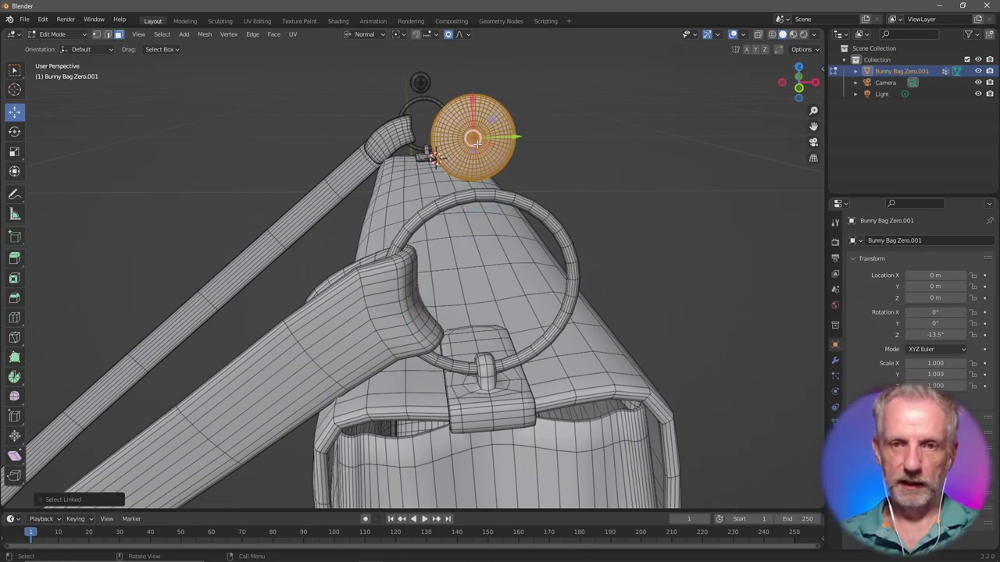
middle_click_drag(475, 143, 454, 141)
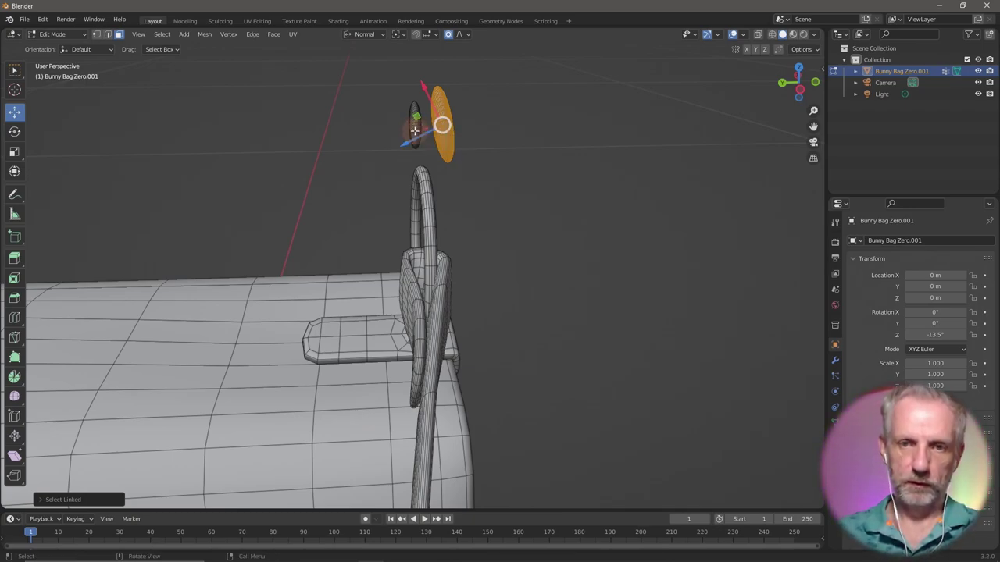
middle_click_drag(414, 131, 362, 137)
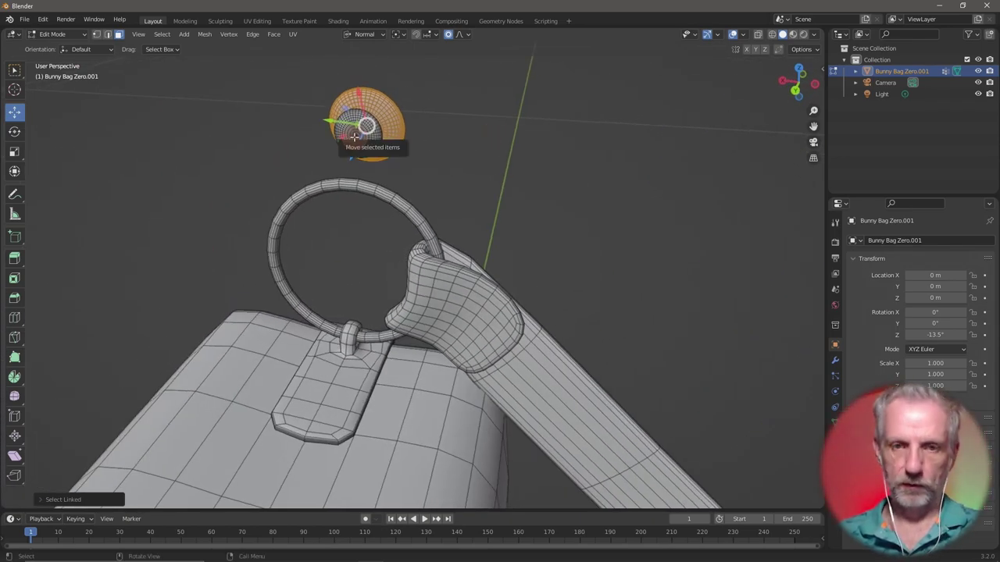
key("l")
middle_click_drag(421, 125, 195, 125)
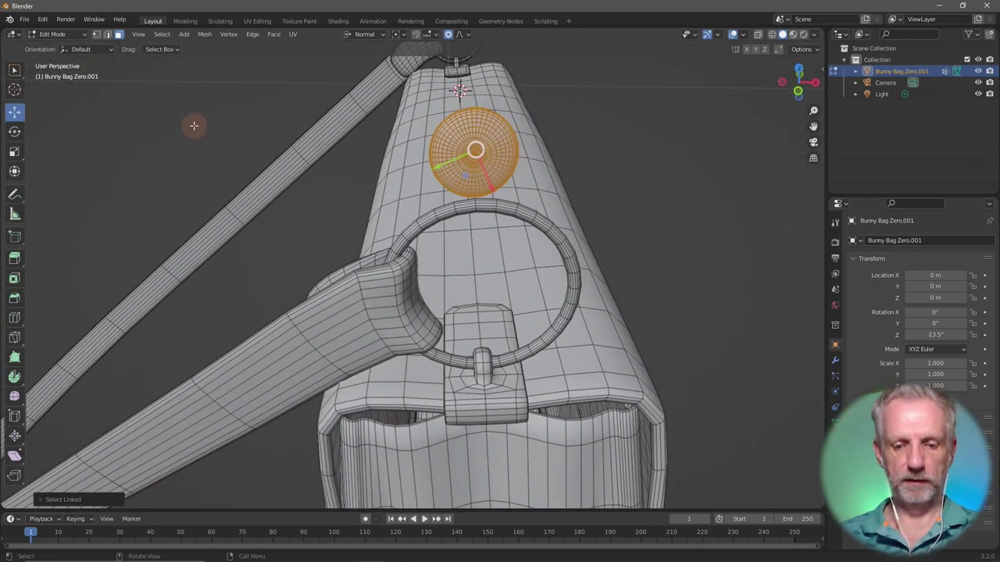
key("g")
key("z")
key("z")
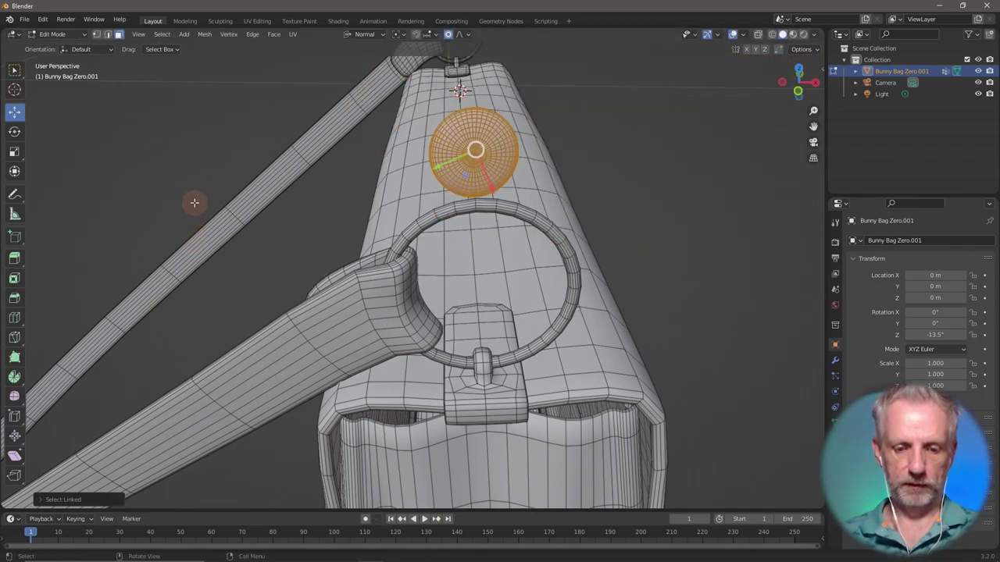
left_click(203, 227)
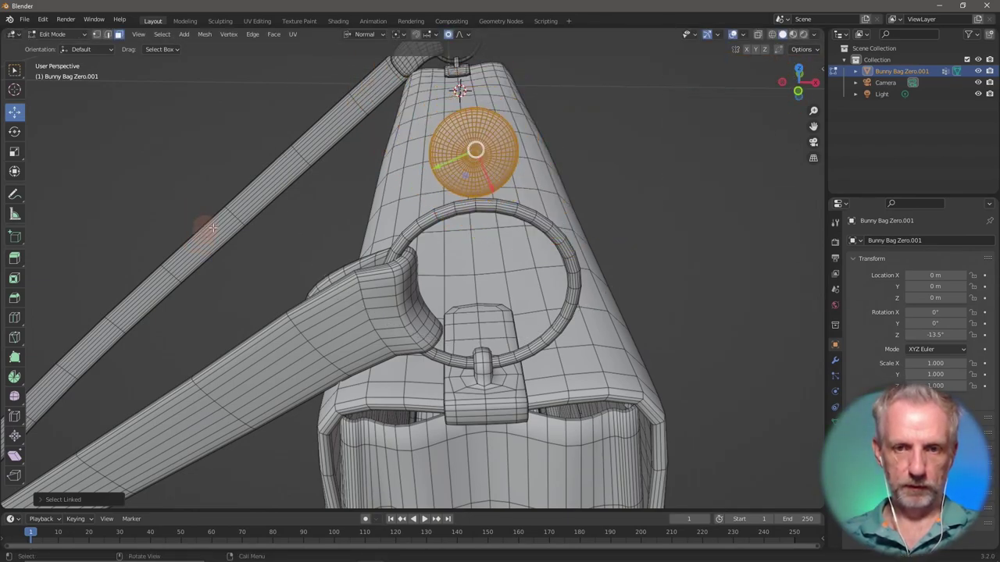
Turn off proportional editing and move both rivet discs down beside the strap loop at the ring
middle_click_drag(345, 209, 254, 217)
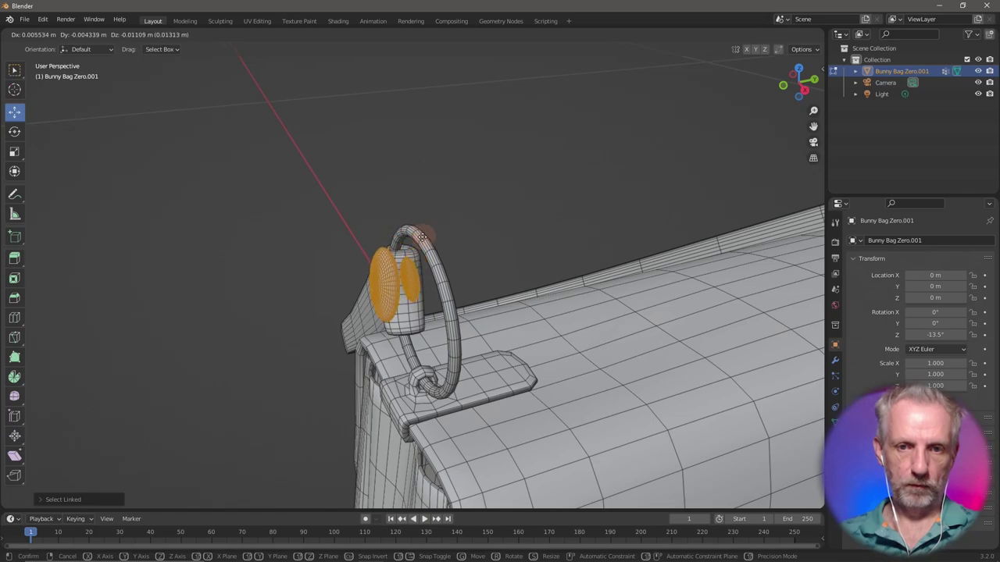
left_click(426, 245)
middle_click_drag(426, 245, 522, 286)
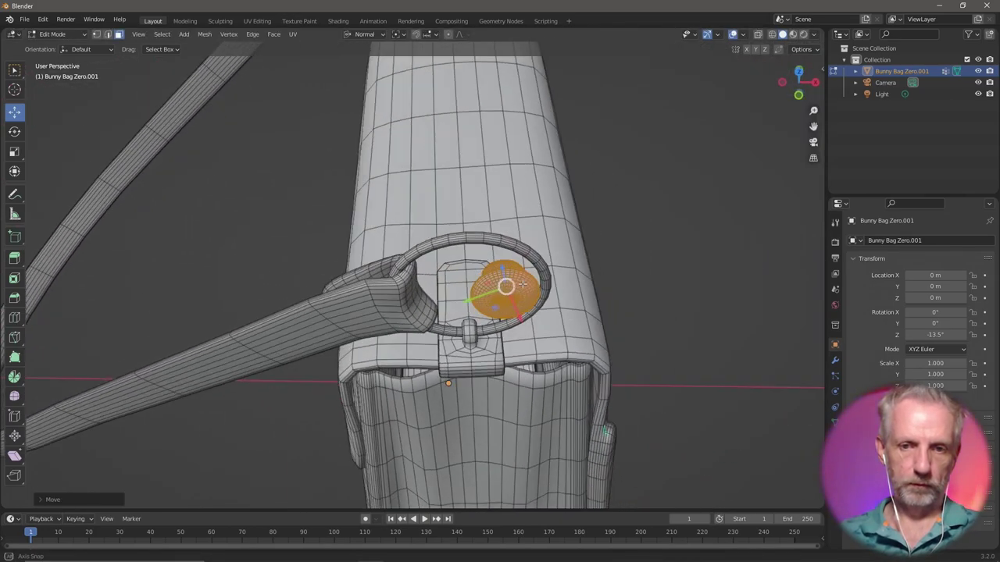
Set the transform orientation to Global and shift both rivet discs along X and Y towards the strap end
left_click(373, 33)
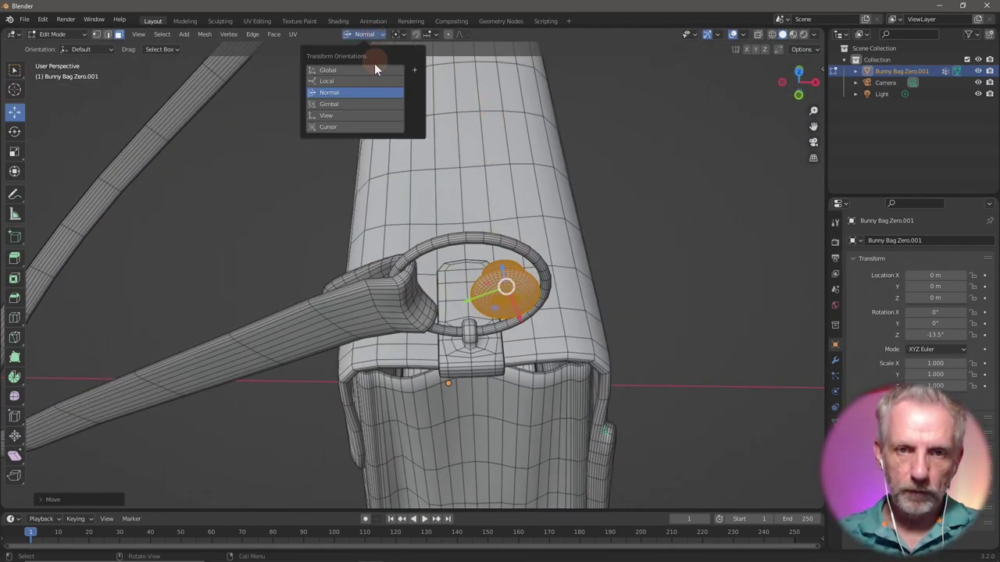
left_click(373, 70)
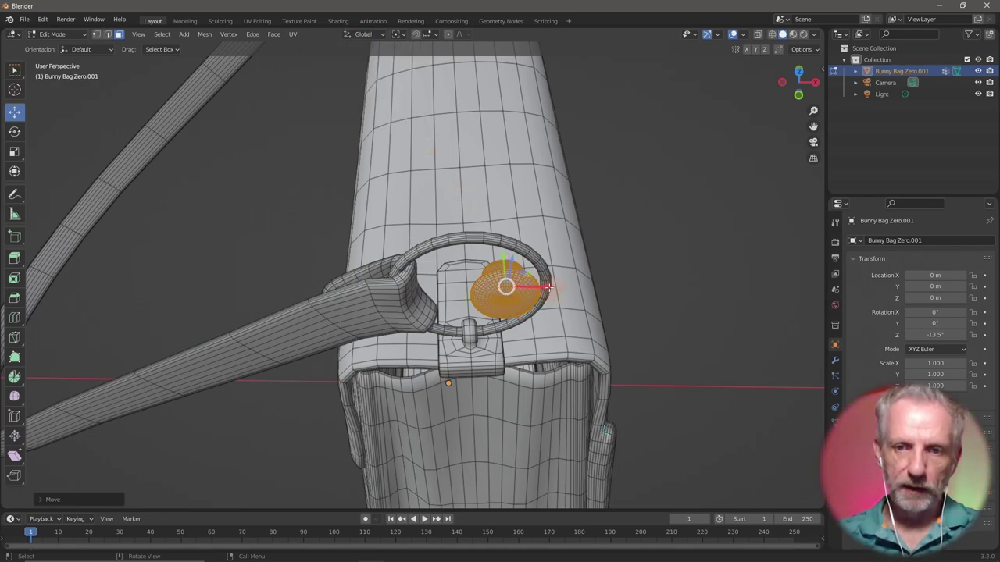
left_click_drag(547, 287, 406, 303)
middle_click_drag(406, 303, 180, 277)
key("g")
key("y")
left_click(289, 357)
Lower both rivet discs about 0.013 m along global Z and adjust them along Y to straddle the strap end
key("g")
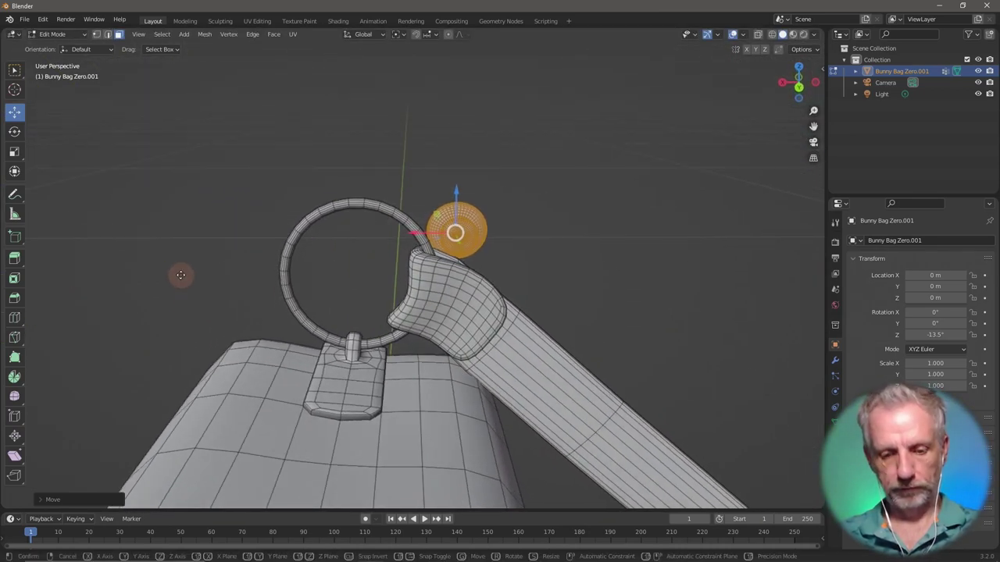
key("z")
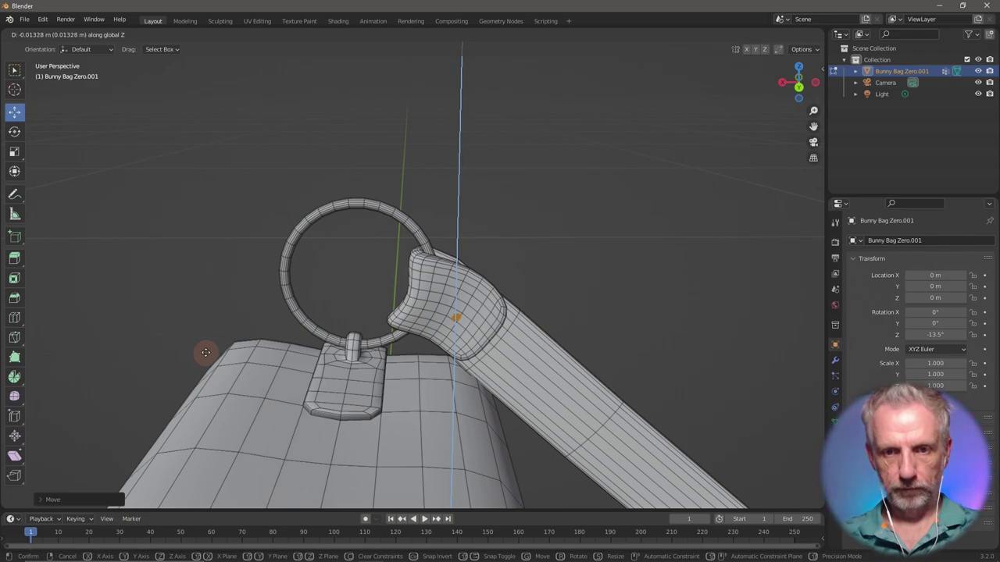
left_click(206, 352)
key("g")
key("y")
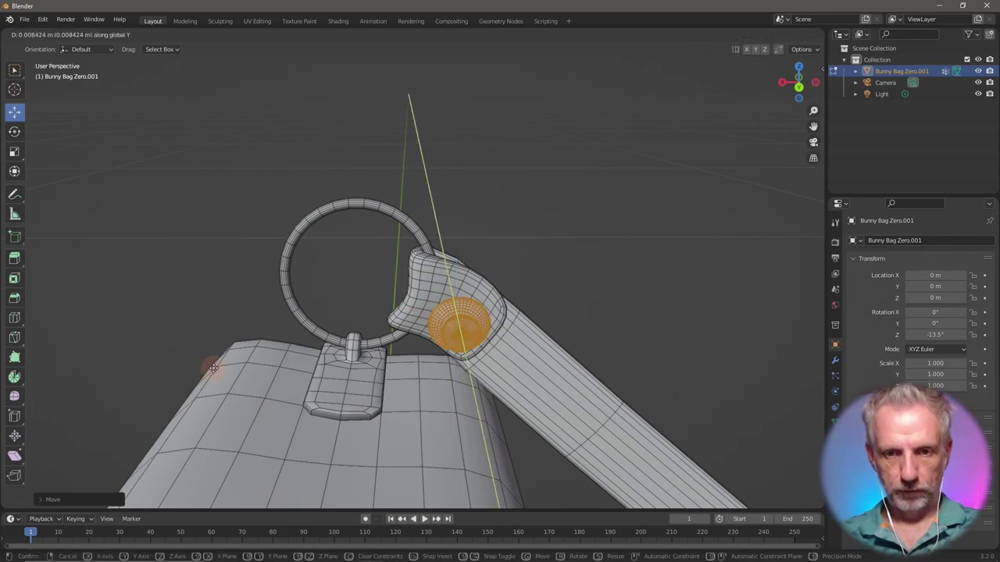
left_click(212, 355)
middle_click_drag(208, 350, 739, 317)
scroll(688, 326, "up", 2)
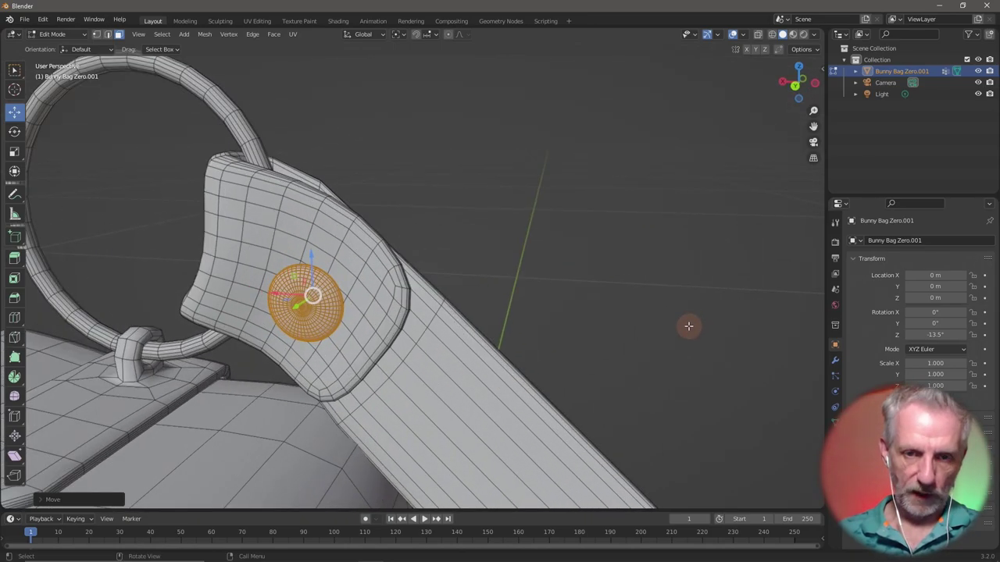
Rotate the selected rivet geometry with the Rotate tool to align it with the angled face of the strap
middle_click_drag(616, 321, 503, 341)
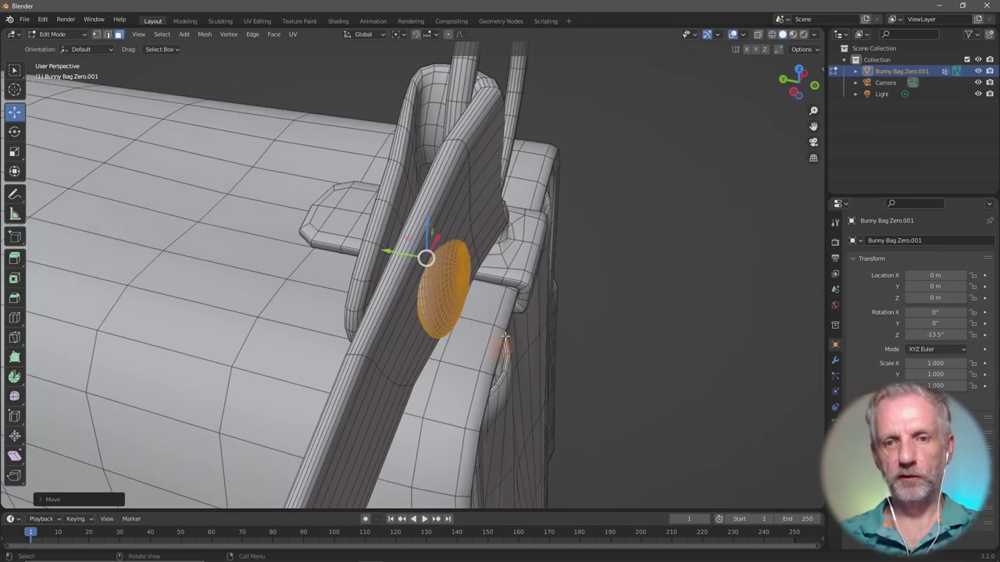
mouse_move(462, 310)
middle_mouse_down()
mouse_move(486, 353)
mouse_move(480, 318)
mouse_move(460, 313)
middle_mouse_up()
key("r")
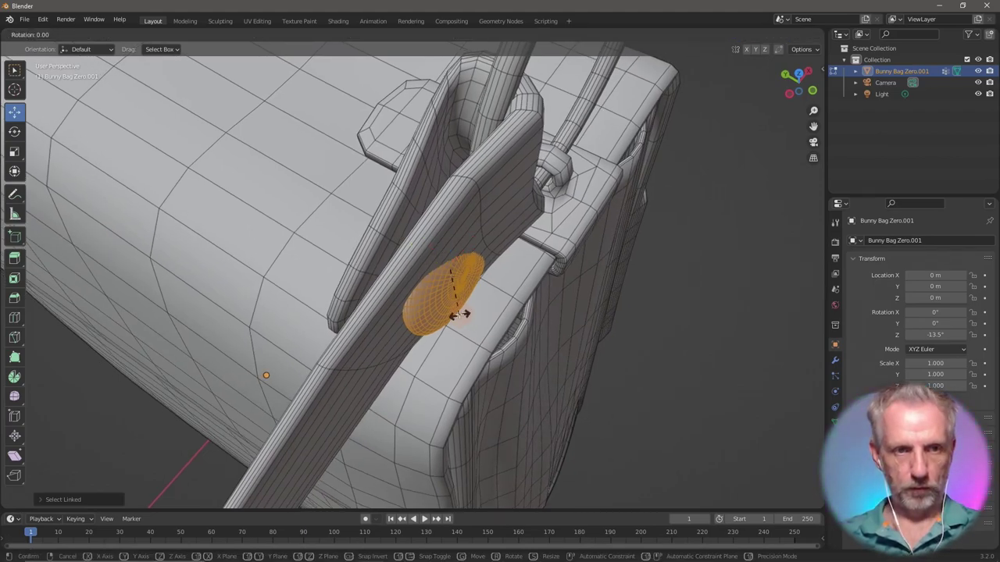
key("Escape")
left_click(14, 133)
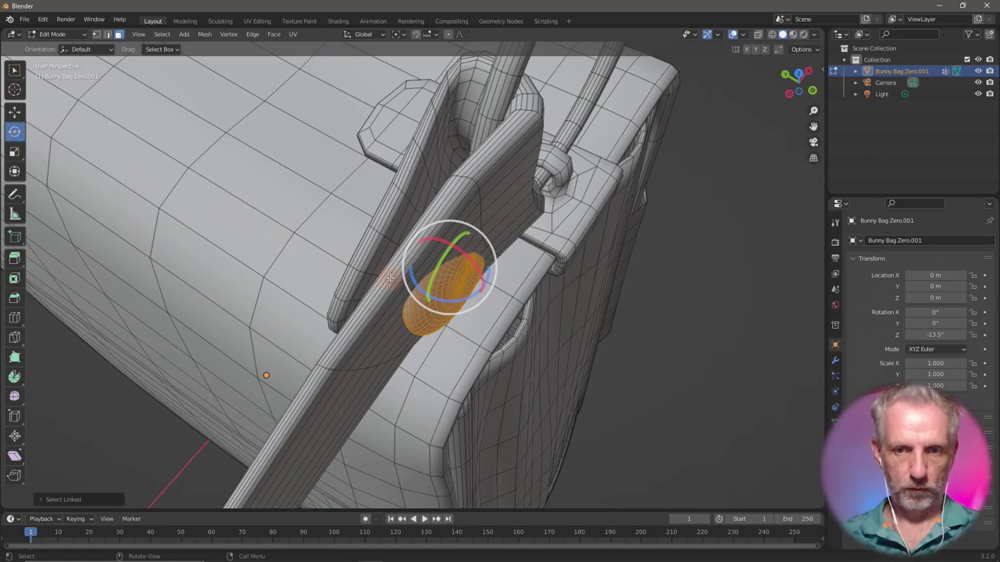
left_click_drag(473, 295, 466, 298)
middle_click_drag(467, 298, 450, 135)
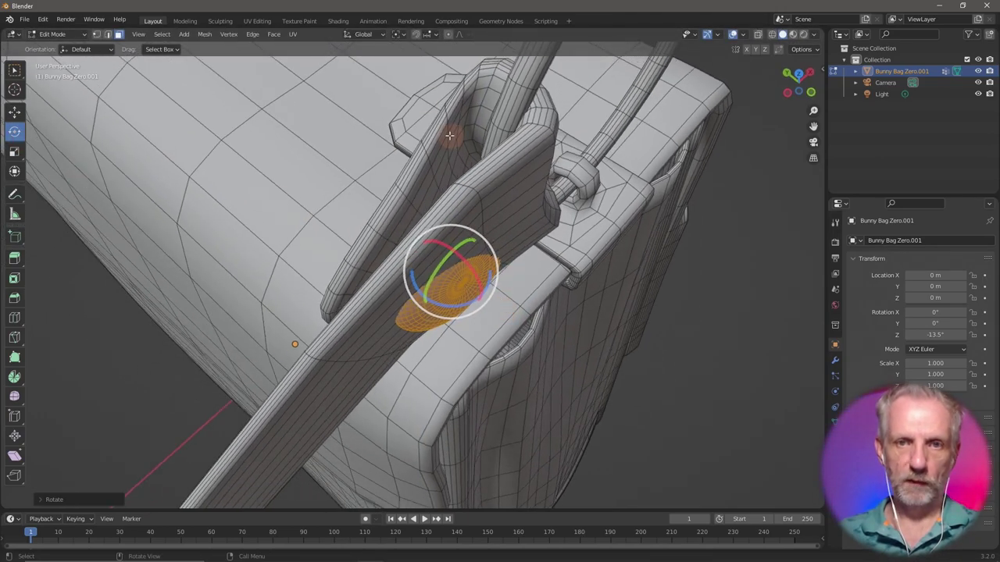
left_click(382, 34)
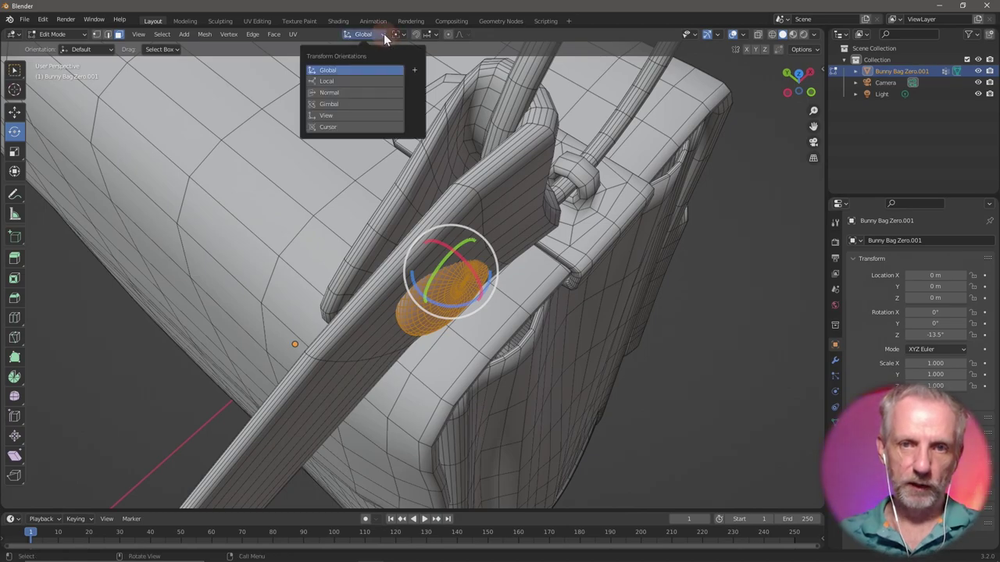
left_click(377, 92)
left_click_drag(469, 293, 467, 270)
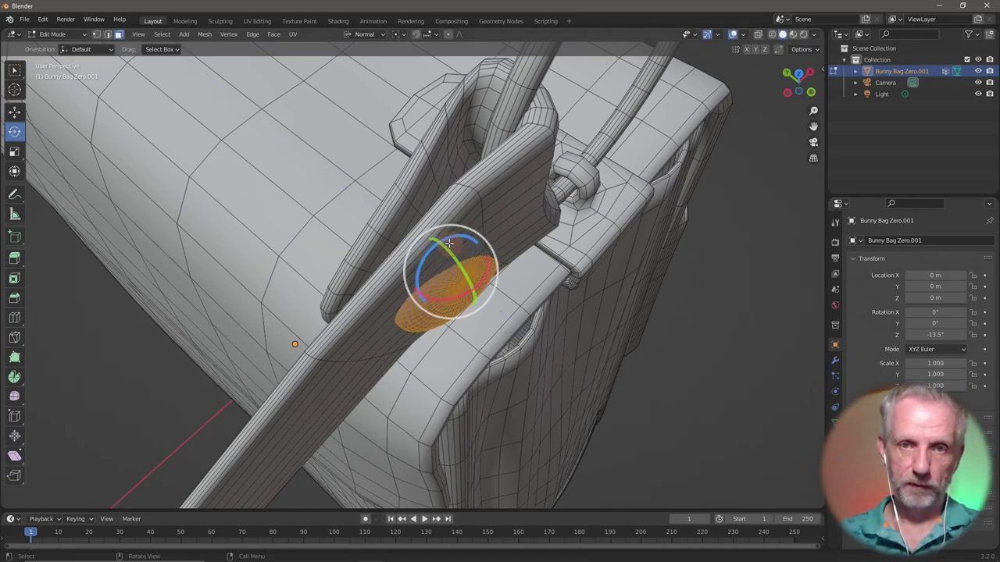
Set the transform orientation to Local and rotate the selected rivet disc about its local axes to match the strap face's angle
left_click(376, 36)
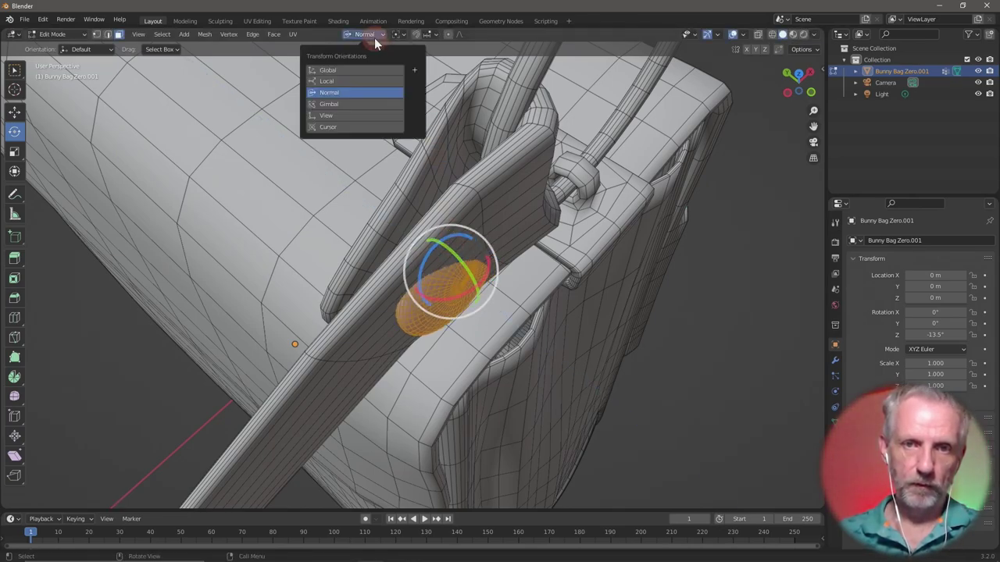
left_click(367, 81)
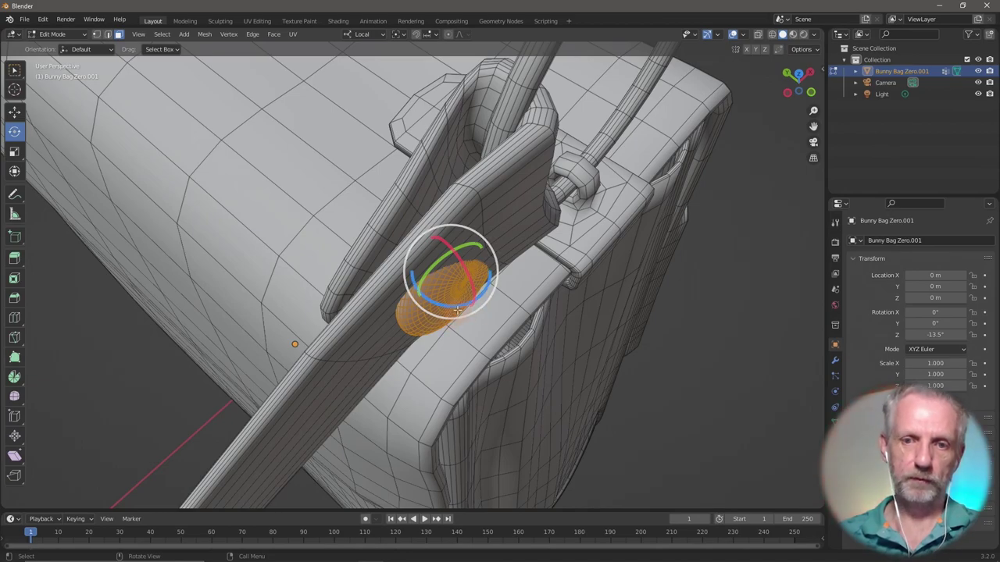
left_click_drag(457, 311, 446, 310)
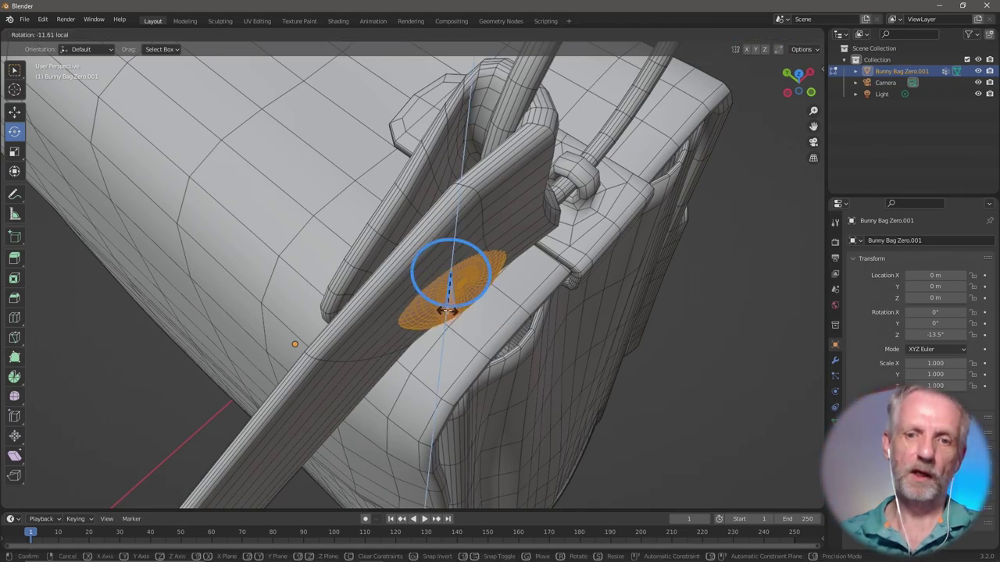
middle_click_drag(446, 310, 467, 226)
left_click_drag(462, 232, 467, 238)
middle_click_drag(467, 238, 469, 297)
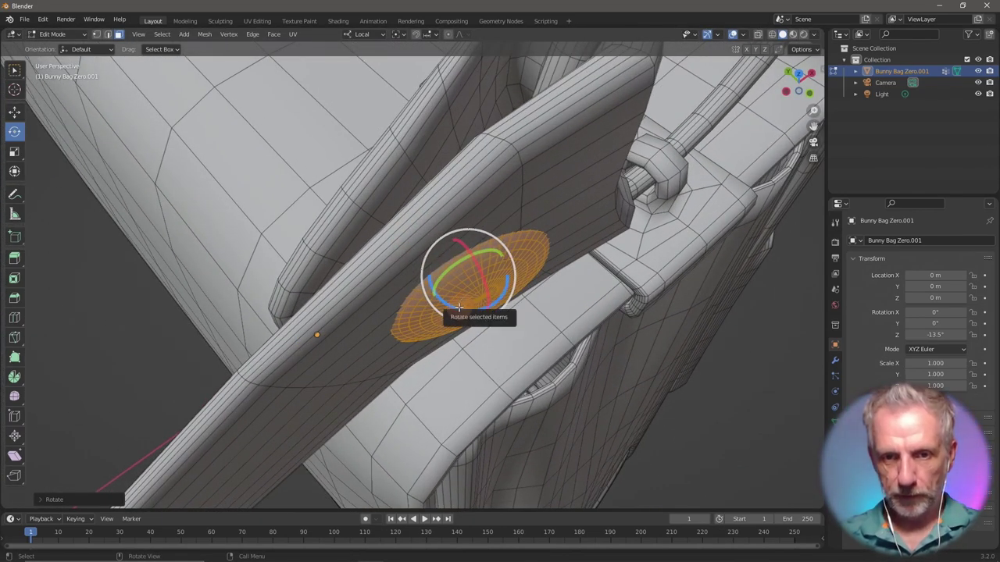
left_click_drag(468, 305, 331, 201)
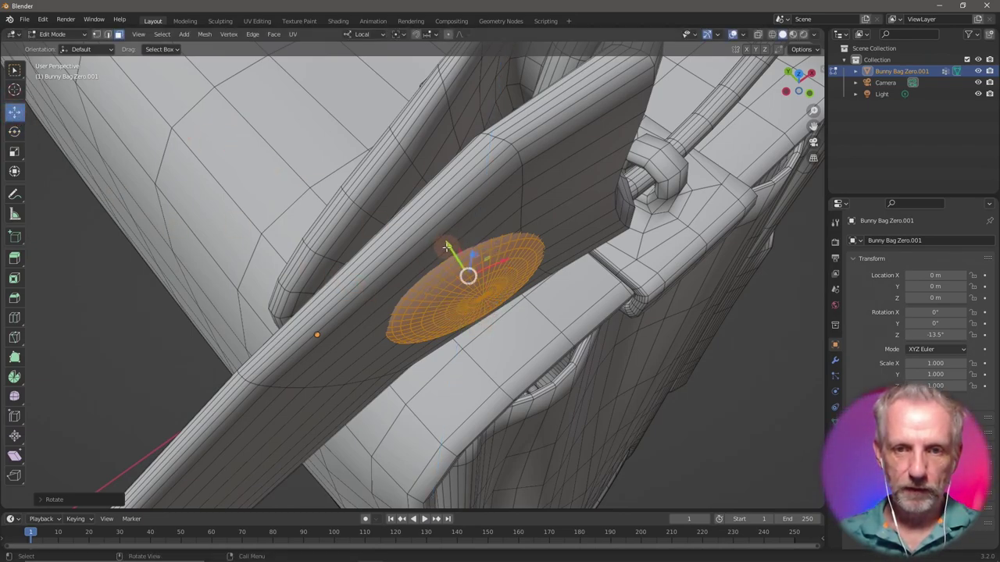
Move the rivet disc along local Y against the strap face and fine-tune its rotation to sit parallel
left_click_drag(448, 247, 469, 259)
middle_click_drag(470, 260, 443, 292)
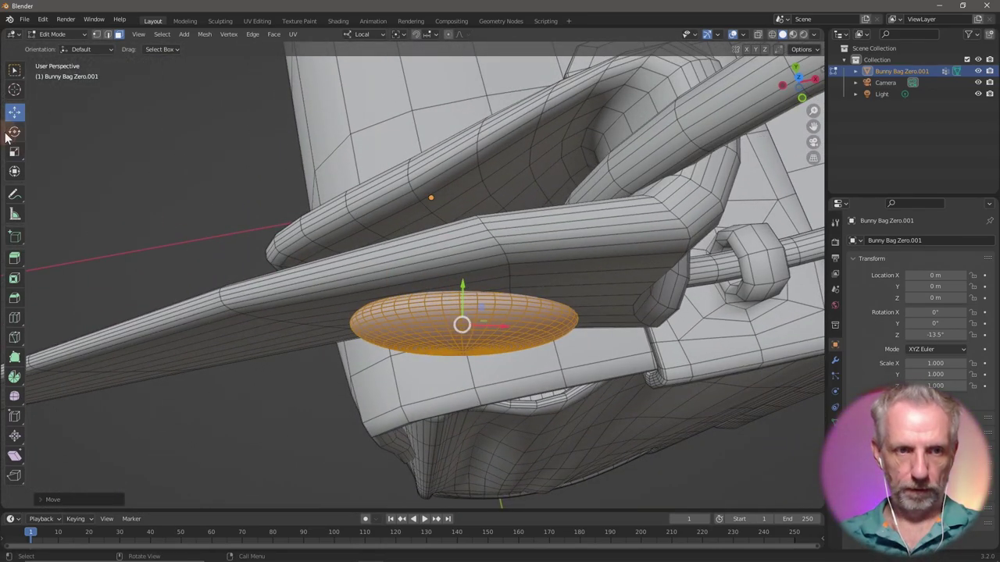
left_click_drag(442, 358, 442, 358)
Select the whole outer rivet disc floating above the other ring and lower it about 0.02 m along Z
middle_click_drag(442, 358, 662, 205)
middle_click_drag(471, 264, 629, 121)
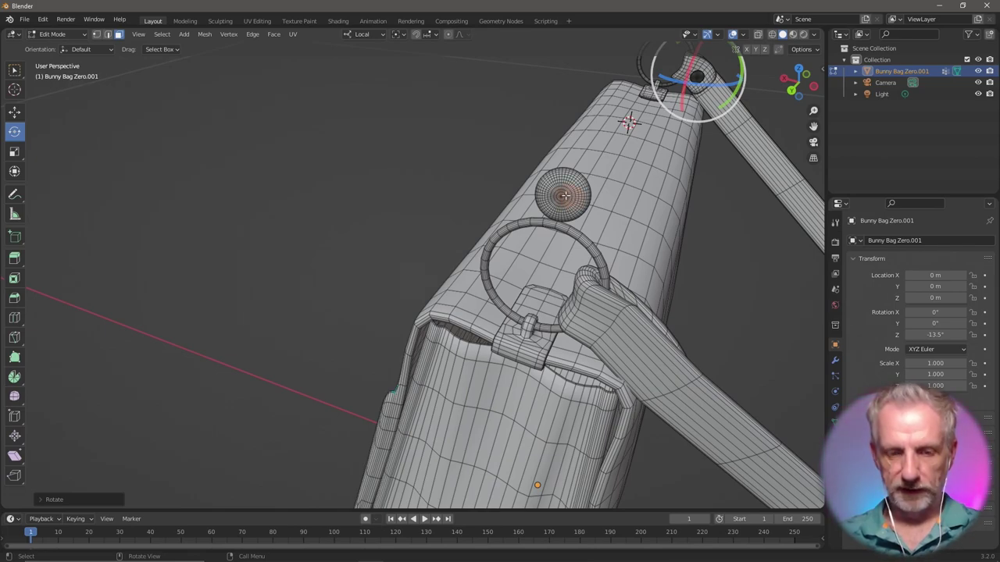
key("ctrl+l")
mouse_move(566, 195)
middle_mouse_down()
mouse_move(506, 206)
mouse_move(567, 188)
mouse_move(563, 196)
middle_mouse_up()
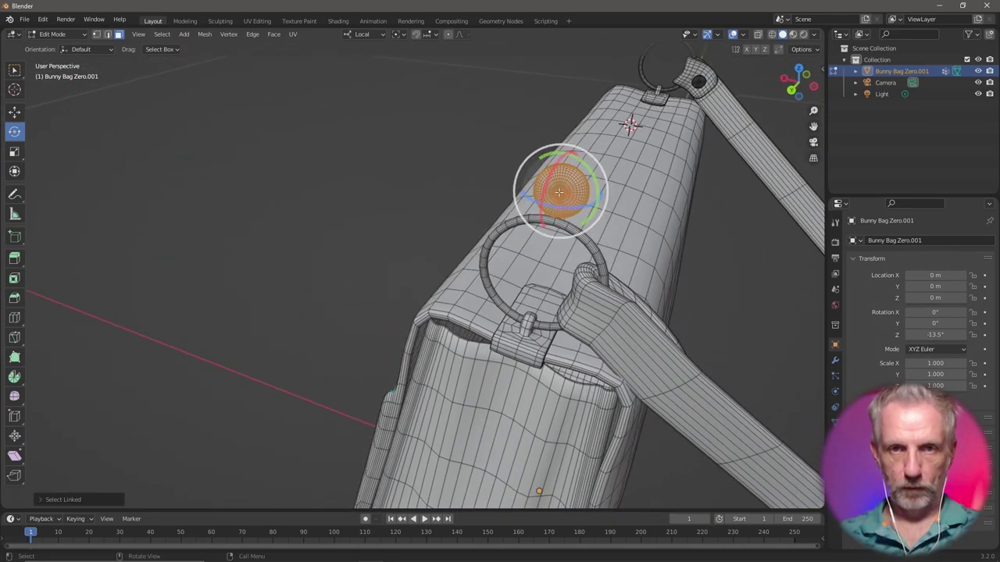
key("g")
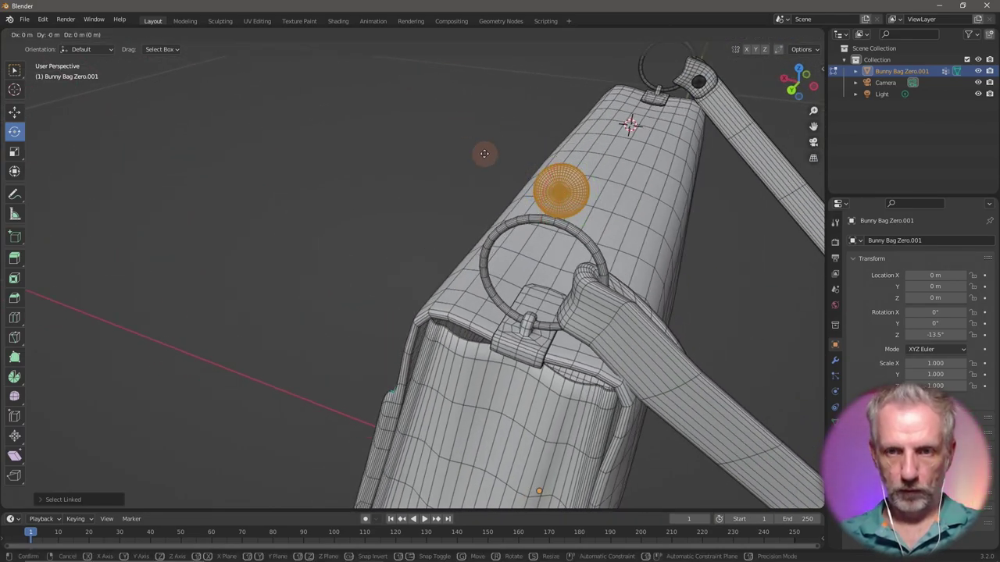
key("z")
key("z")
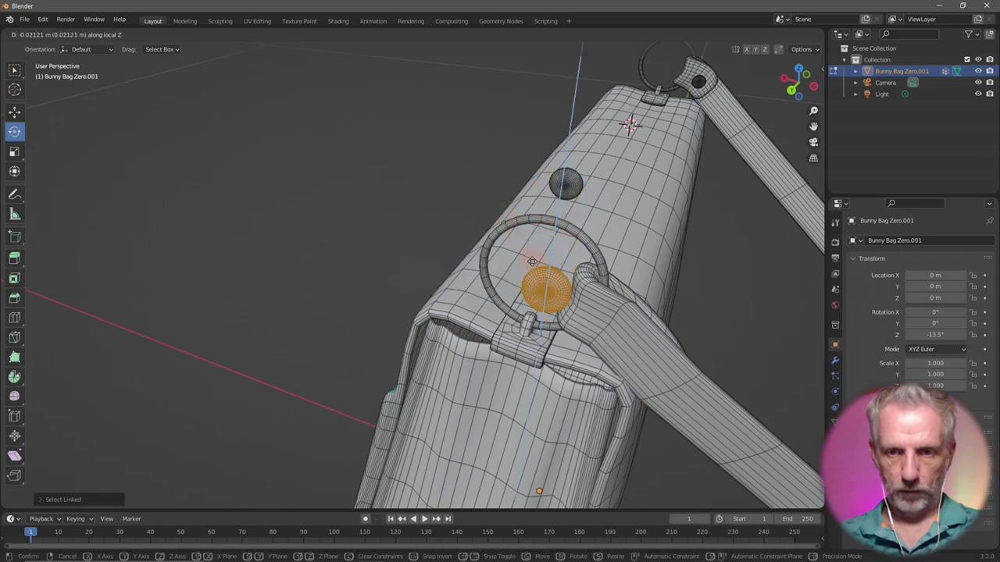
left_click(546, 266)
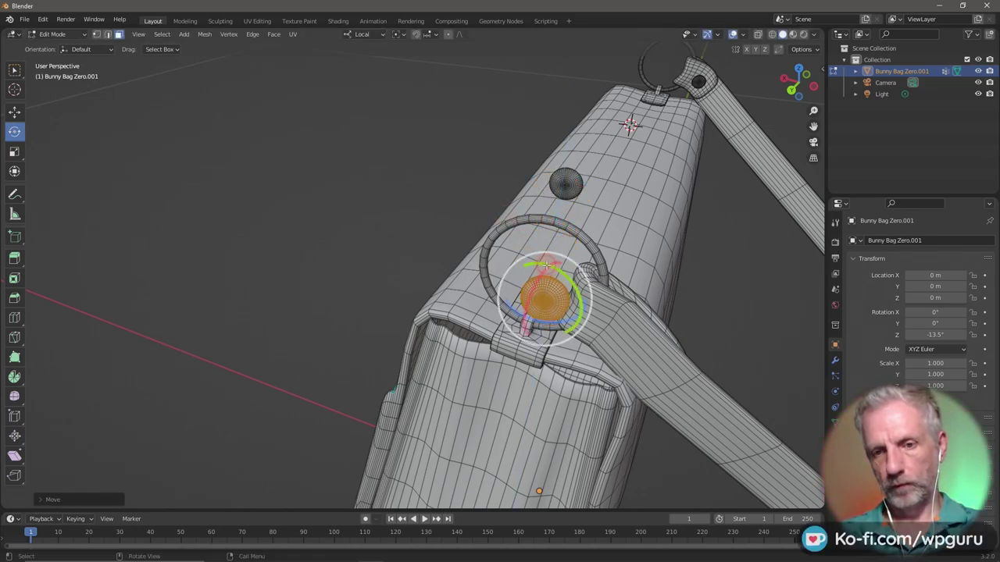
Shift the rivet disc across the local XY plane to the strap end and along local Y towards the strap's outer face
key("g")
key("shift+z")
key("shift+z")
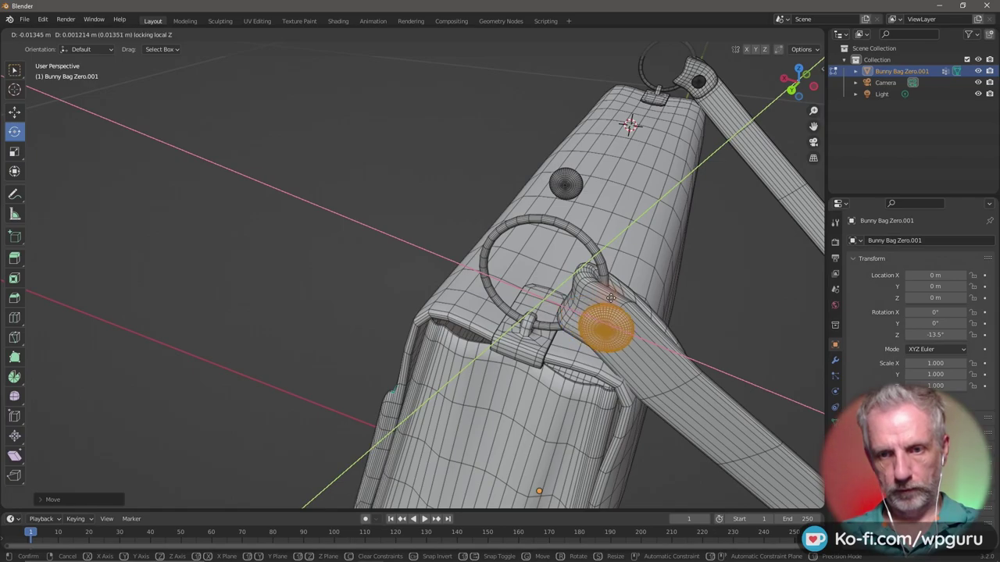
left_click(625, 318)
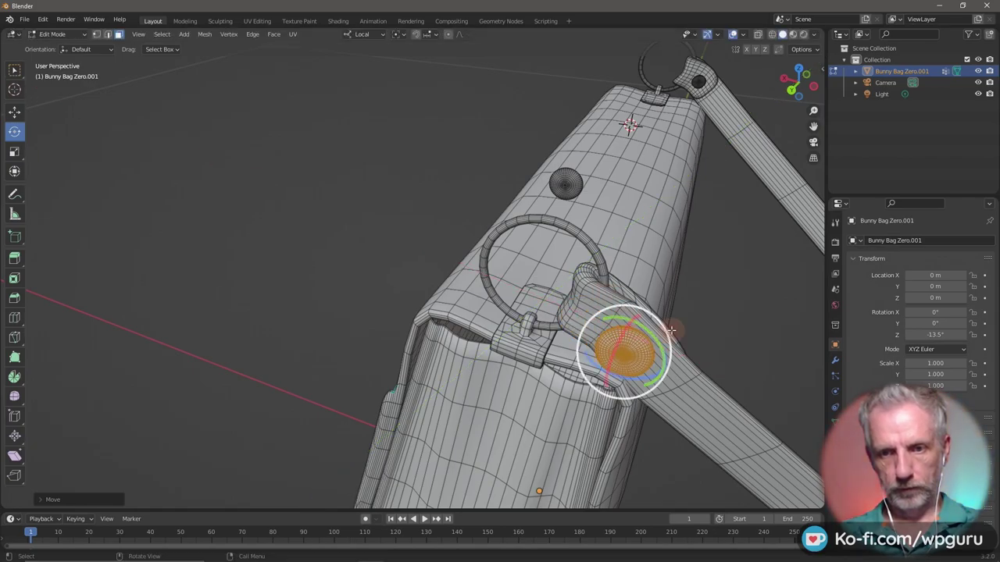
key("KP_Decimal")
scroll(670, 324, "down", 4)
middle_click_drag(670, 319, 576, 317)
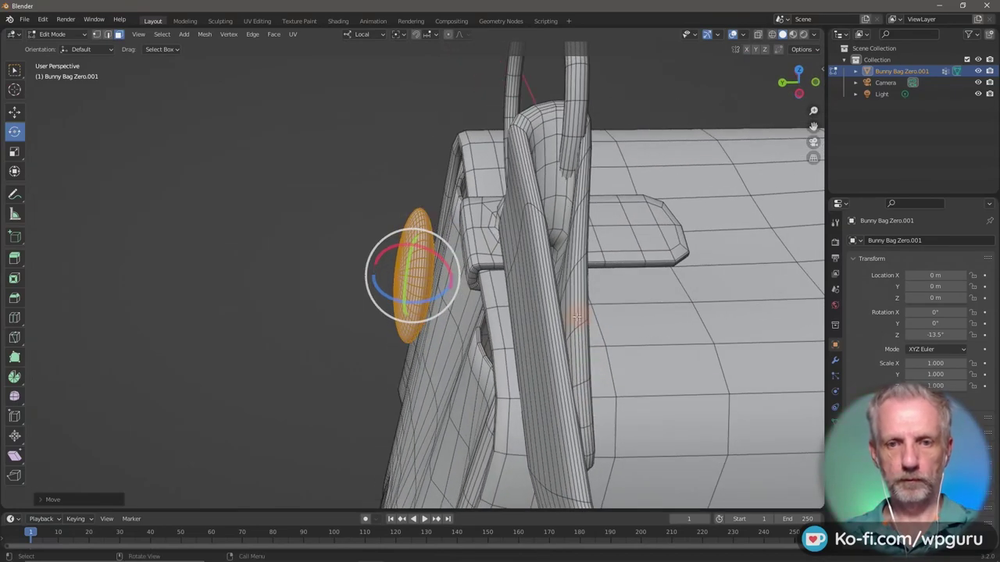
left_click(14, 112)
left_click_drag(374, 272, 478, 283)
Rotate the rivet disc in the end-on view to follow the tilt of the strap face
mouse_move(477, 284)
middle_mouse_down()
mouse_move(431, 281)
mouse_move(480, 271)
mouse_move(469, 266)
middle_mouse_up()
key("r")
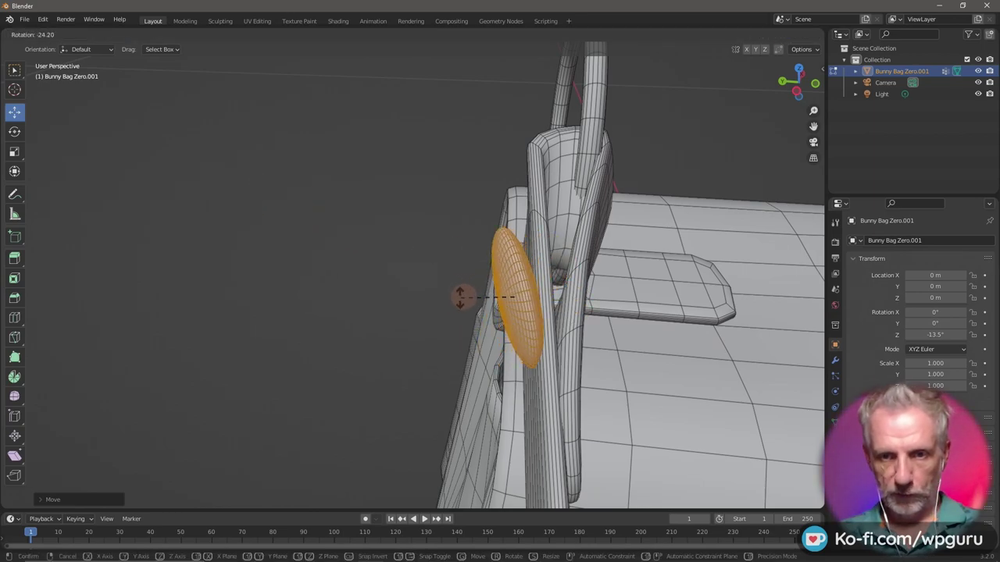
left_click(477, 289)
Nudge the rivet disc within the local XY plane and lower it along local Z to centre it on the strap
key("g")
key("z")
key("z")
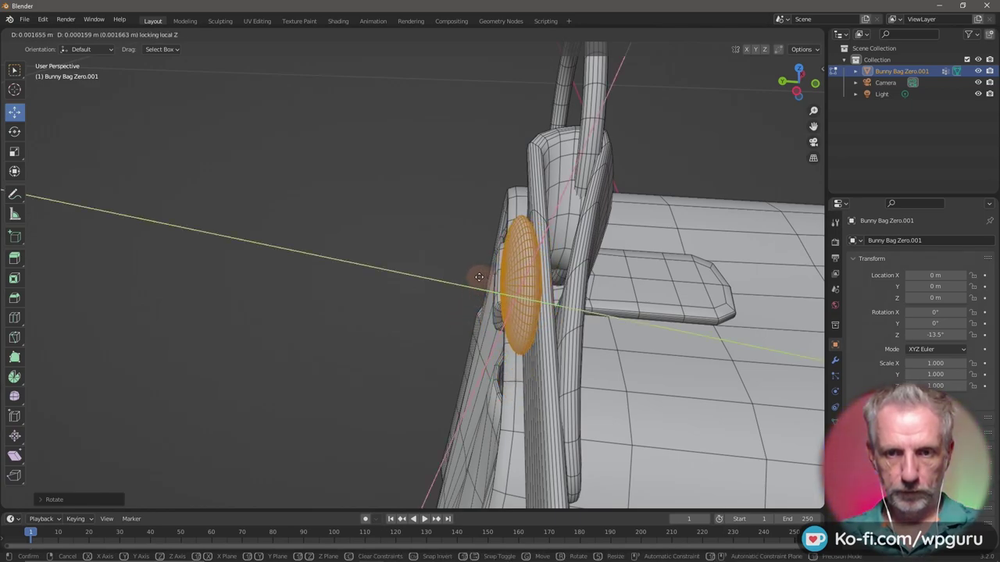
left_click(479, 278)
middle_click_drag(476, 279, 495, 268)
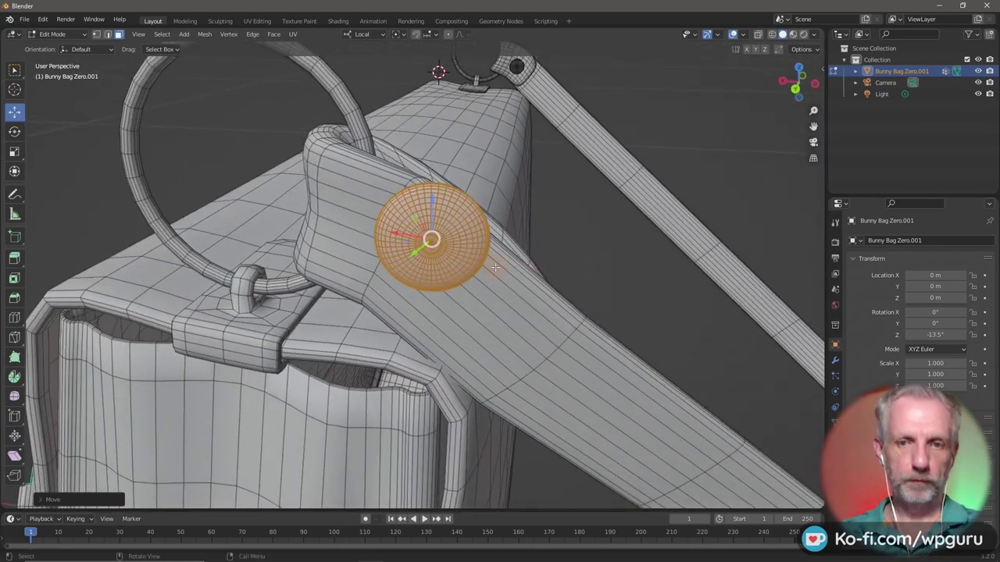
left_click_drag(432, 193, 428, 250)
Try the Normal and Gimbal transform orientations on the selected rivet disc
middle_click_drag(429, 250, 576, 274)
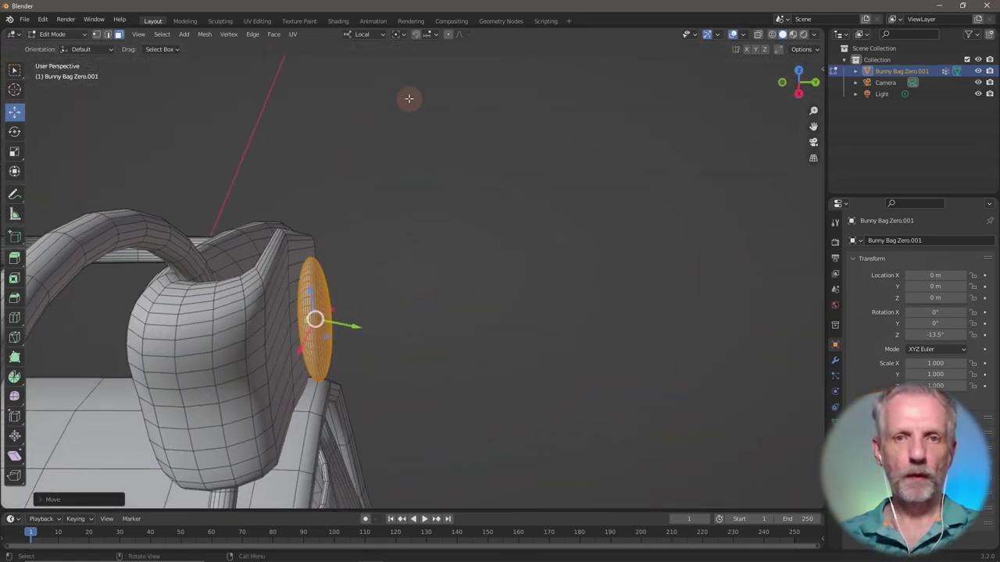
left_click(364, 36)
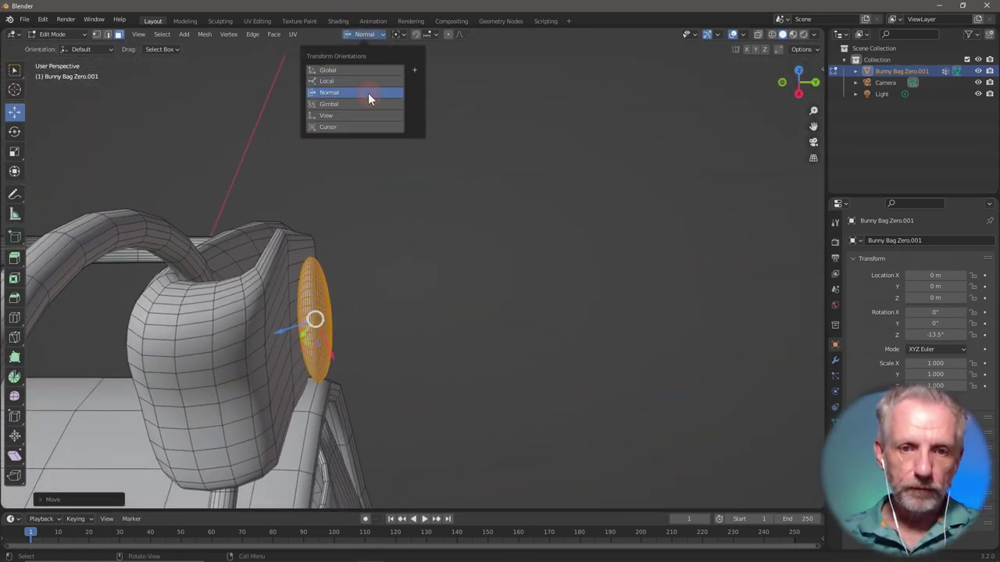
left_click(368, 93)
left_click(377, 34)
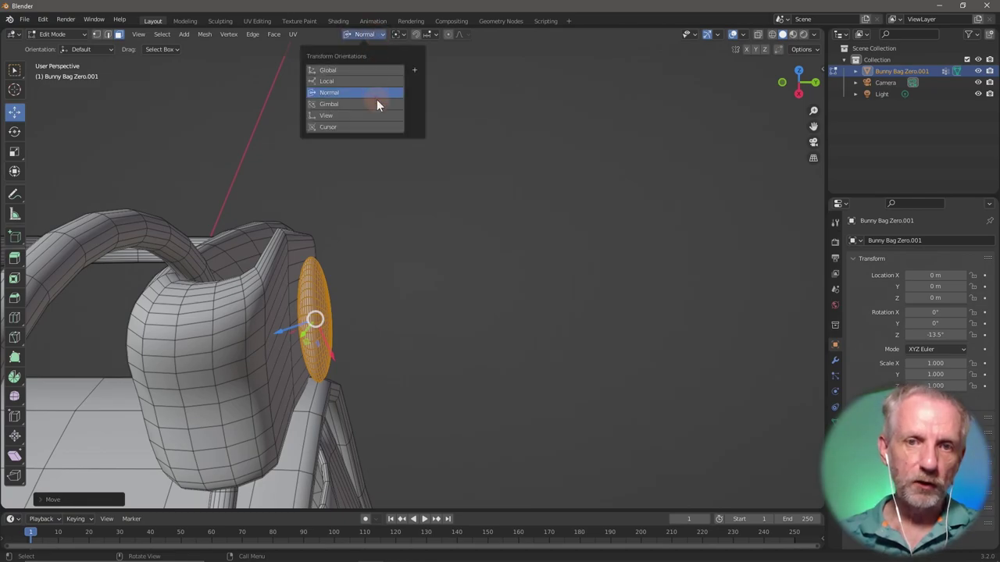
left_click(375, 102)
middle_click_drag(387, 267, 305, 239)
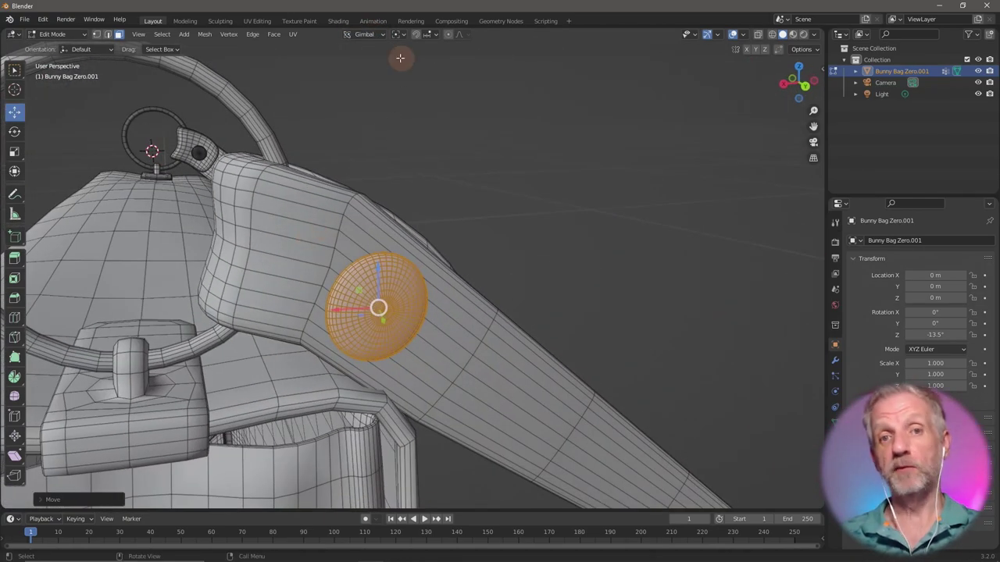
Set the transform orientation to View and move the rivet disc sideways against the strap's outer face
left_click(369, 35)
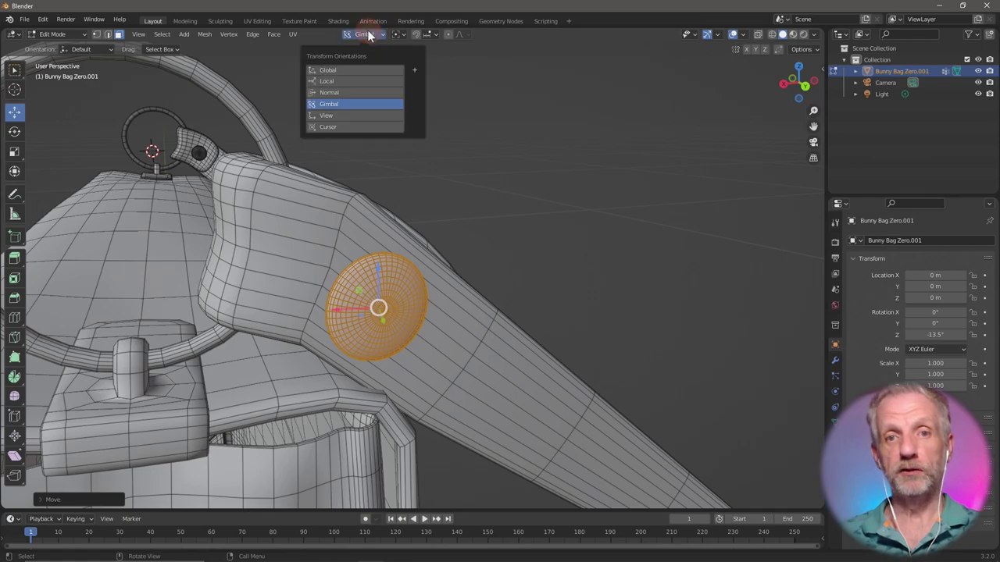
left_click(377, 115)
middle_click_drag(372, 181, 262, 292)
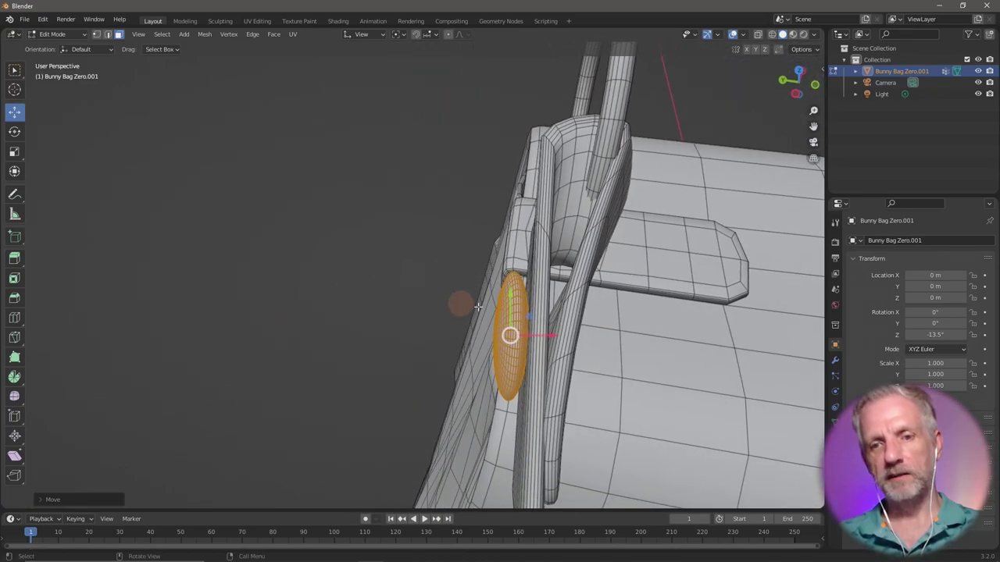
left_click_drag(539, 324, 539, 324)
Adjust the rivet disc's position and rotation from the opposite viewing side to seat it flush on the strap
middle_click_drag(539, 324, 802, 411)
key("g")
key("r")
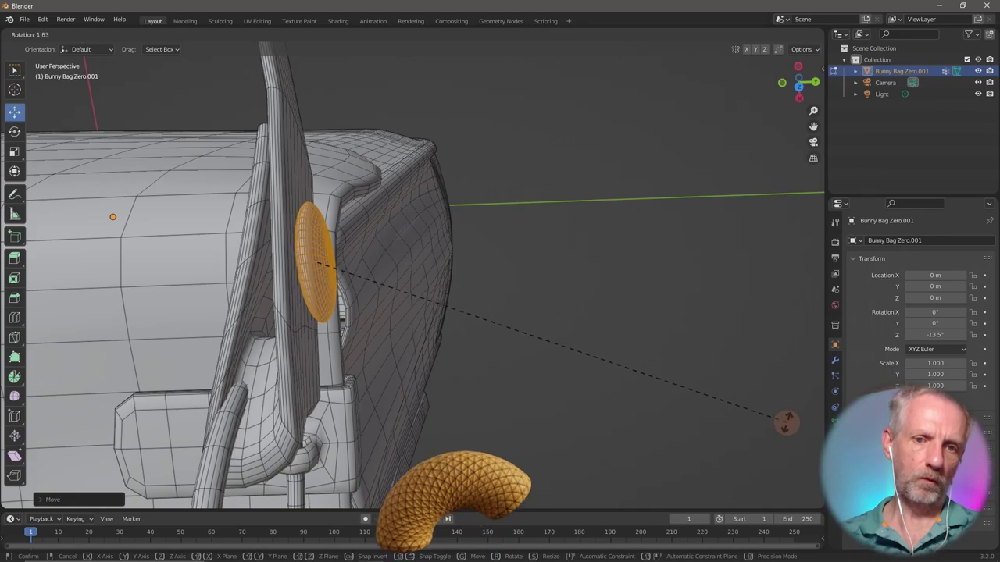
left_click(780, 432)
Select the remaining floating rivet disc, set the transform orientation to Global and lower it along Z to the strap loop
middle_click_drag(781, 434, 530, 269)
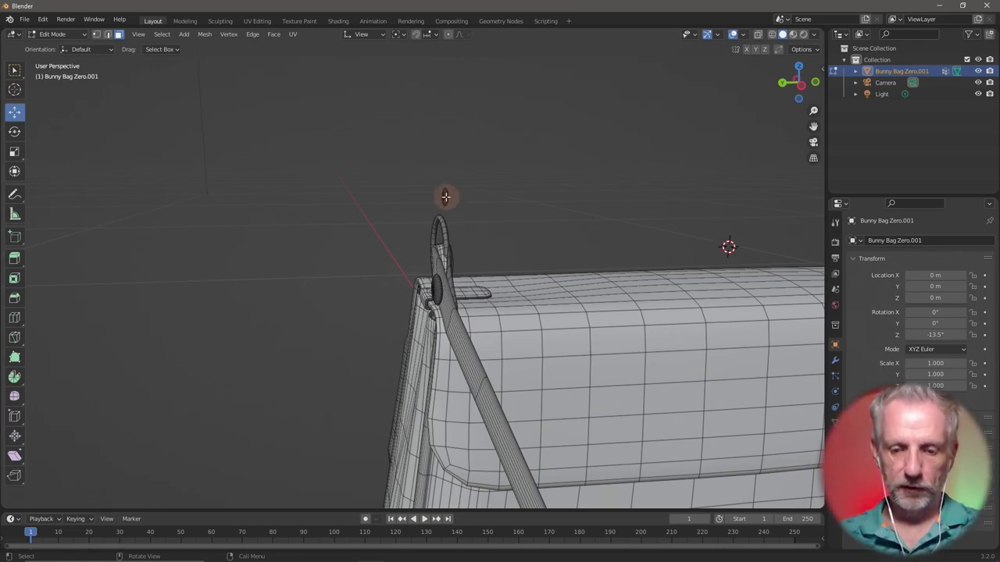
middle_click_drag(445, 197, 508, 227)
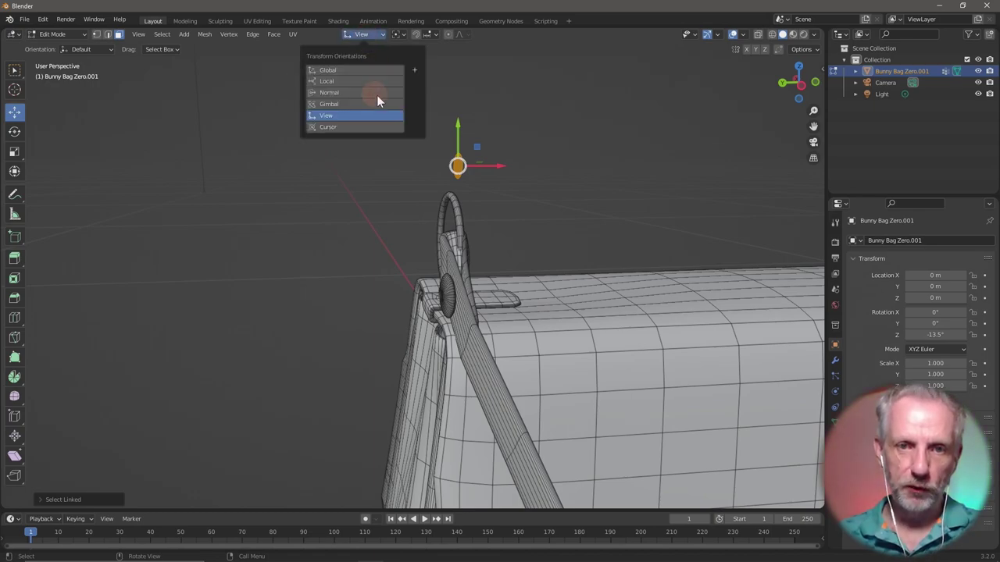
left_click(377, 70)
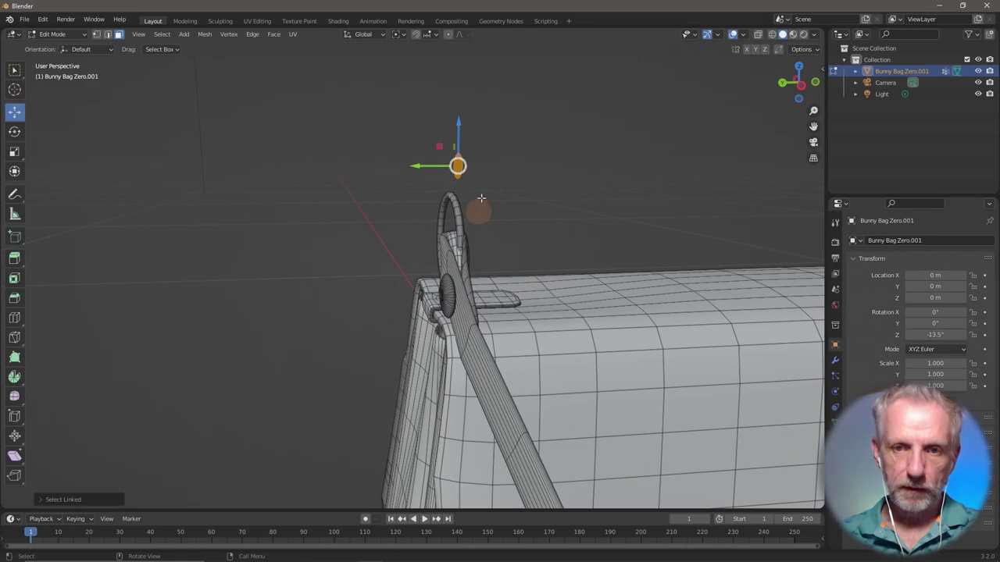
left_click_drag(458, 123, 467, 189)
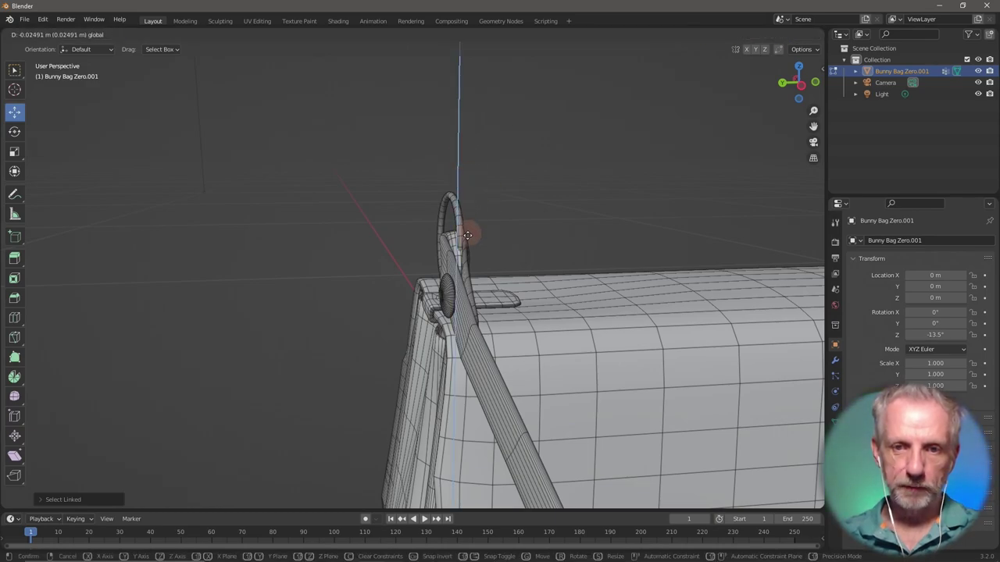
left_click_drag(468, 278, 465, 279)
Shift the second rivet disc along the global axes to place it beside the strap's inner face
middle_click_drag(465, 279, 446, 306)
left_click_drag(506, 322, 505, 303)
middle_click_drag(505, 303, 463, 388)
left_click_drag(469, 394, 453, 373)
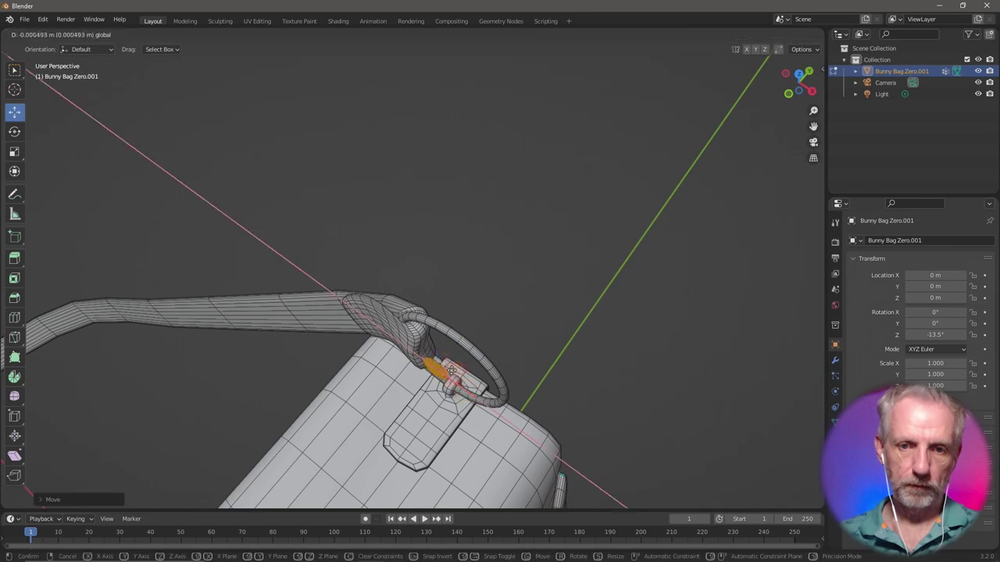
left_click_drag(420, 335, 420, 334)
middle_click_drag(420, 334, 612, 297)
Rotate the second rivet disc in the close-up view to follow the strap's inner face
key("KP_Decimal")
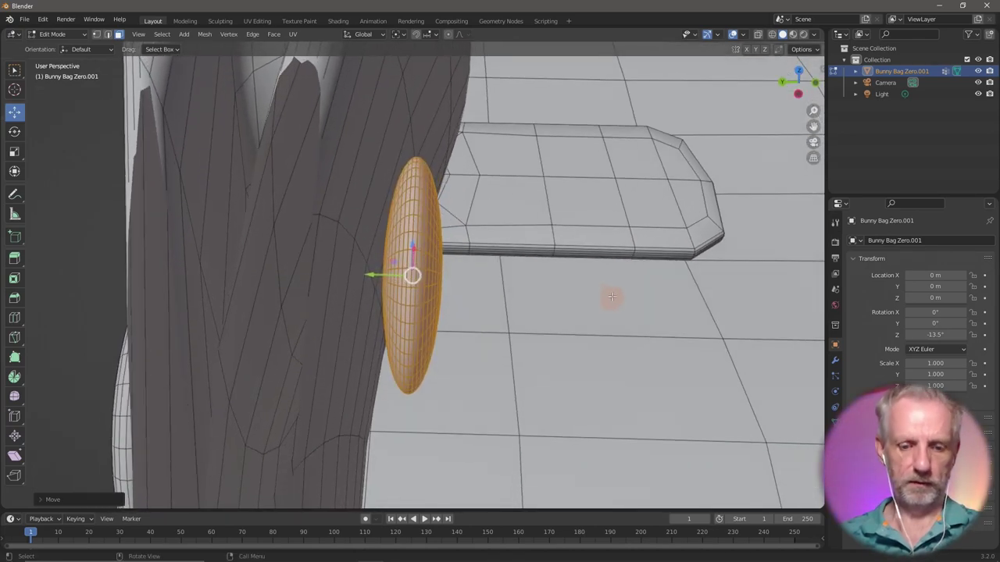
key("r")
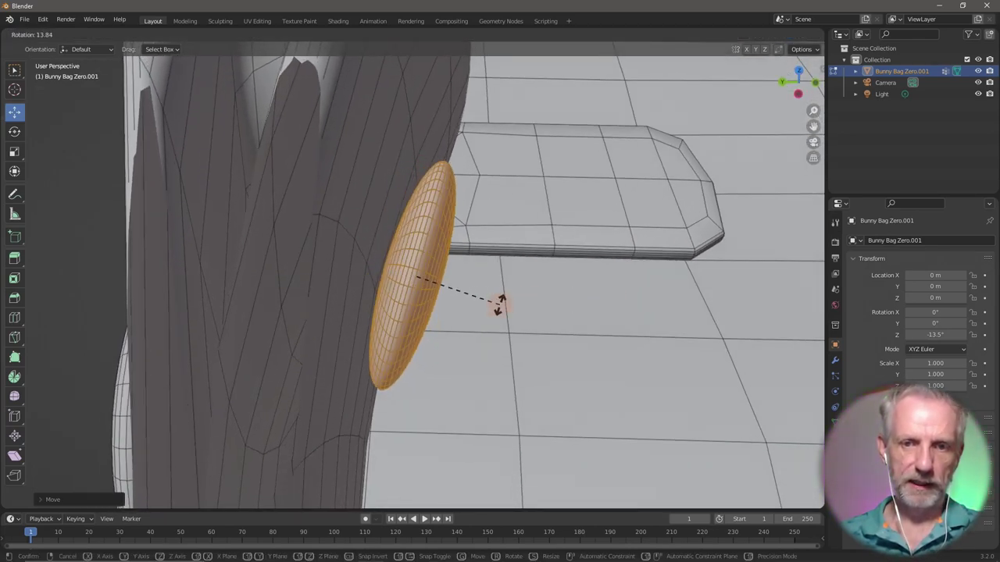
left_click(509, 291)
Refine the second rivet disc's angle with the Rotate tool, turning it about the global axes to parallel the strap
middle_click_drag(510, 290, 508, 230)
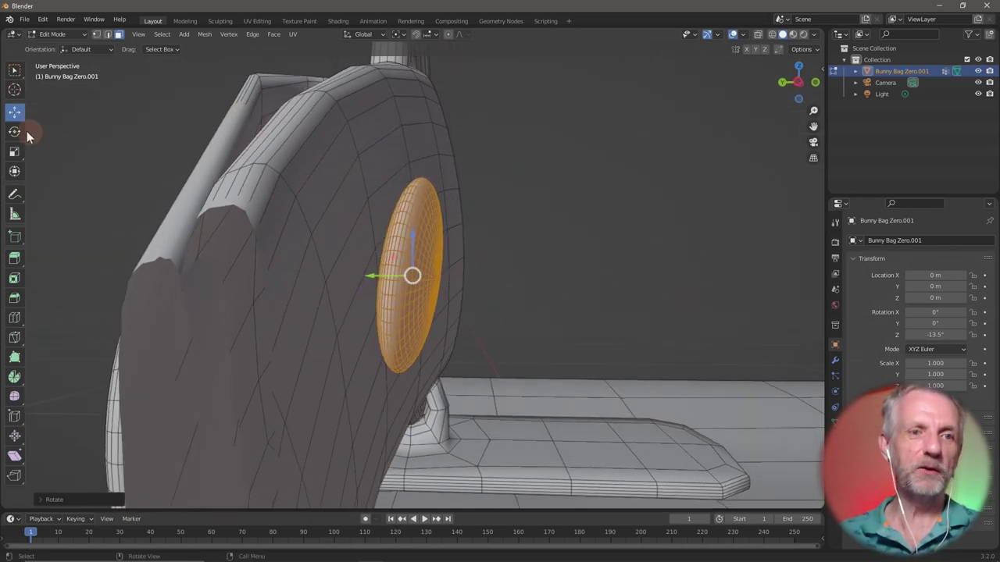
left_click_drag(445, 255, 442, 252)
middle_click_drag(442, 252, 343, 402)
middle_click_drag(398, 364, 447, 290)
left_click_drag(447, 290, 424, 281)
middle_click_drag(425, 281, 483, 329)
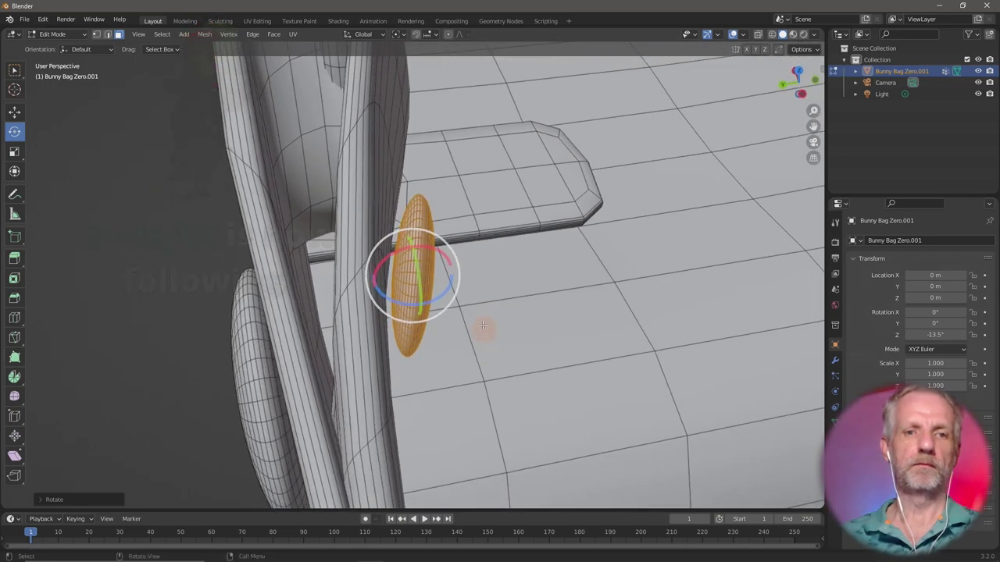
Move the second rivet disc along the global Y axis until it sits against the strap's inner face
left_click(15, 114)
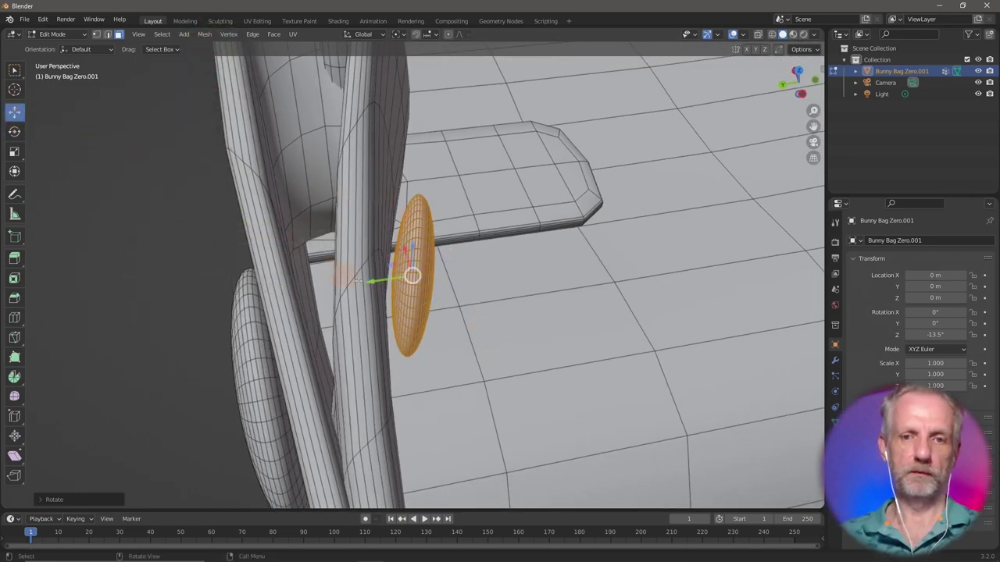
left_click_drag(367, 283, 355, 284)
middle_click_drag(355, 283, 253, 254)
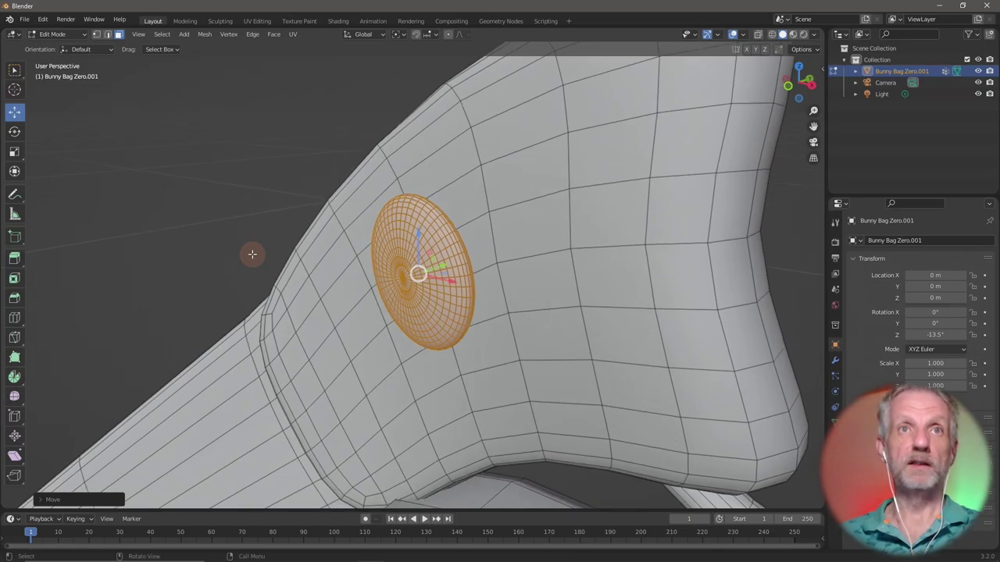
middle_click_drag(353, 268, 582, 178)
left_click_drag(504, 181, 428, 269)
Rotate the second rivet disc slightly in a close-up edge-on view to match the strap's tilt
middle_click_drag(428, 269, 475, 225)
scroll(422, 237, "up", 2)
key("r")
left_click(359, 246)
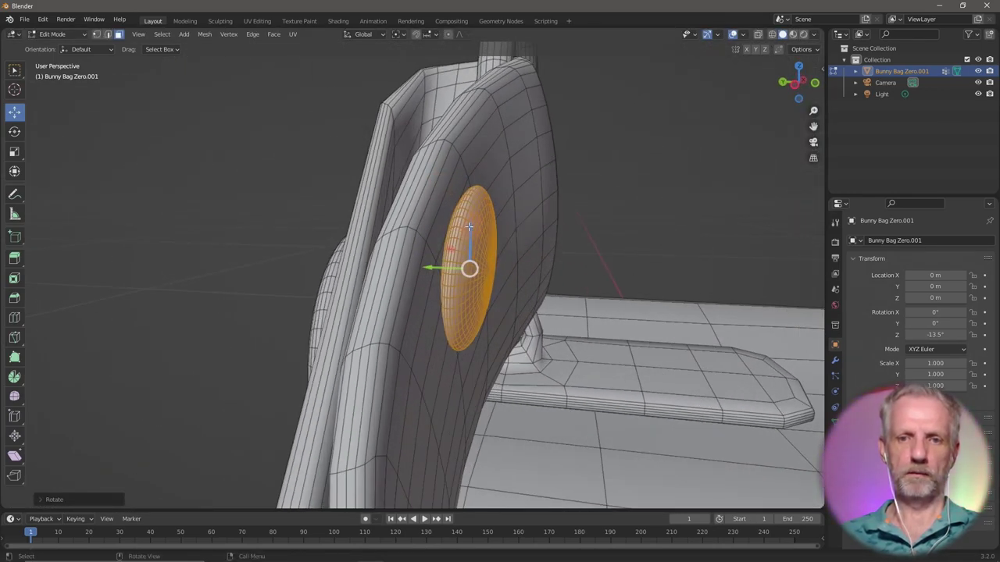
Lower the second rivet disc along the global Z axis to line up with the disc on the strap's other side
left_click_drag(469, 226, 472, 258)
left_click_drag(484, 293, 483, 294)
middle_click_drag(483, 294, 455, 265)
scroll(428, 282, "down", 5)
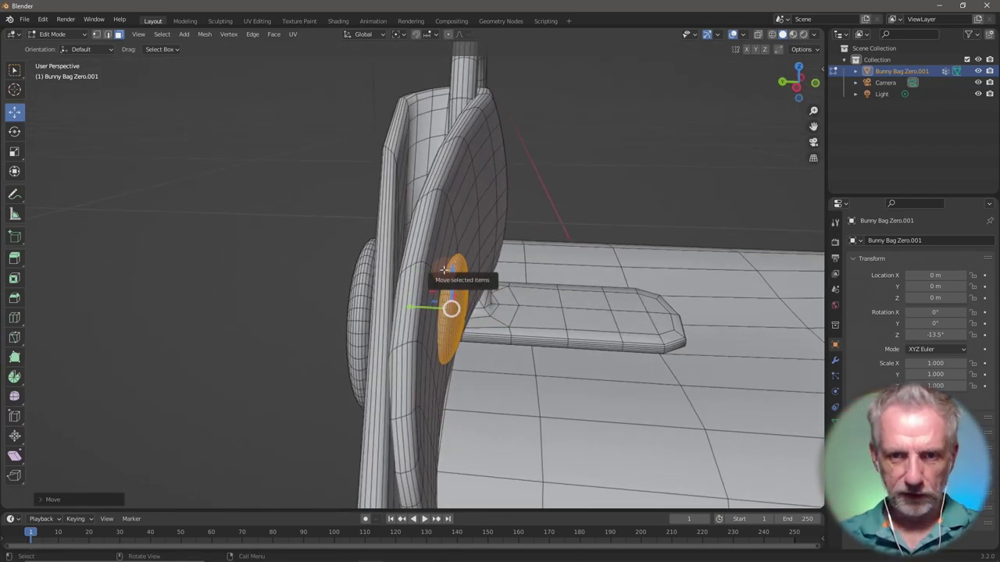
left_click_drag(453, 270, 453, 300)
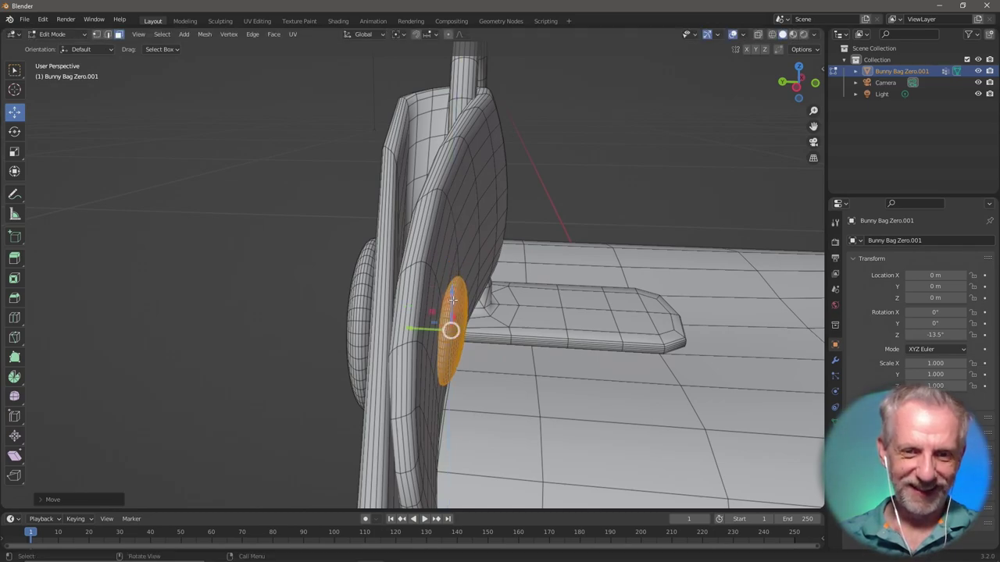
Rotate the second rivet disc about the global X axis by about -4° to lie parallel to the strap
middle_click_drag(516, 318, 496, 366)
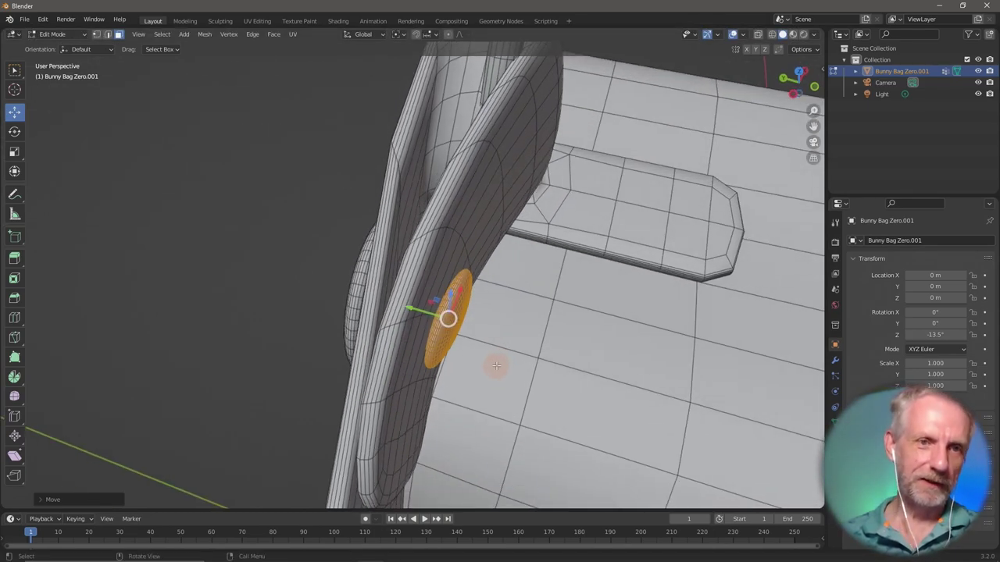
left_click(18, 133)
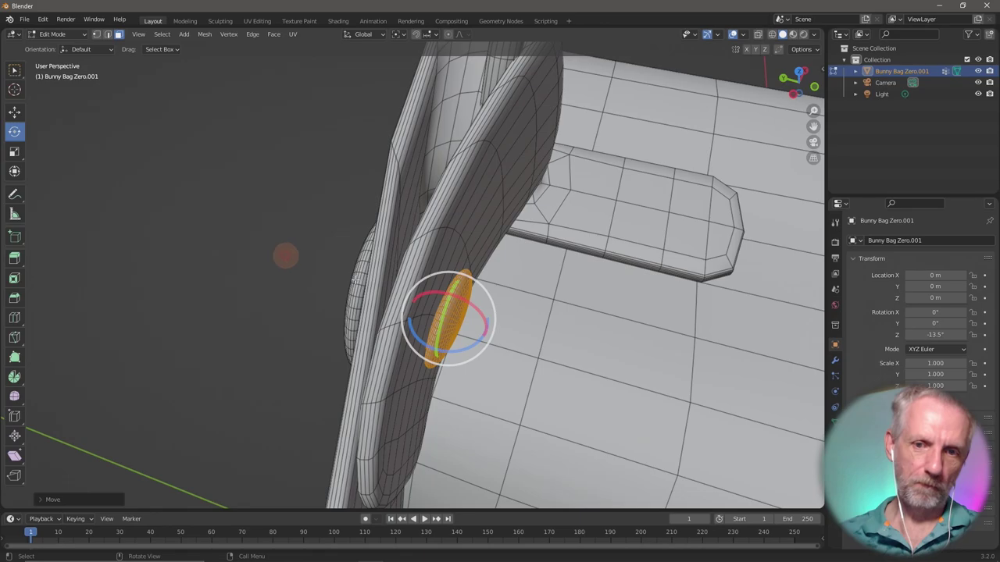
left_click_drag(418, 309, 469, 306)
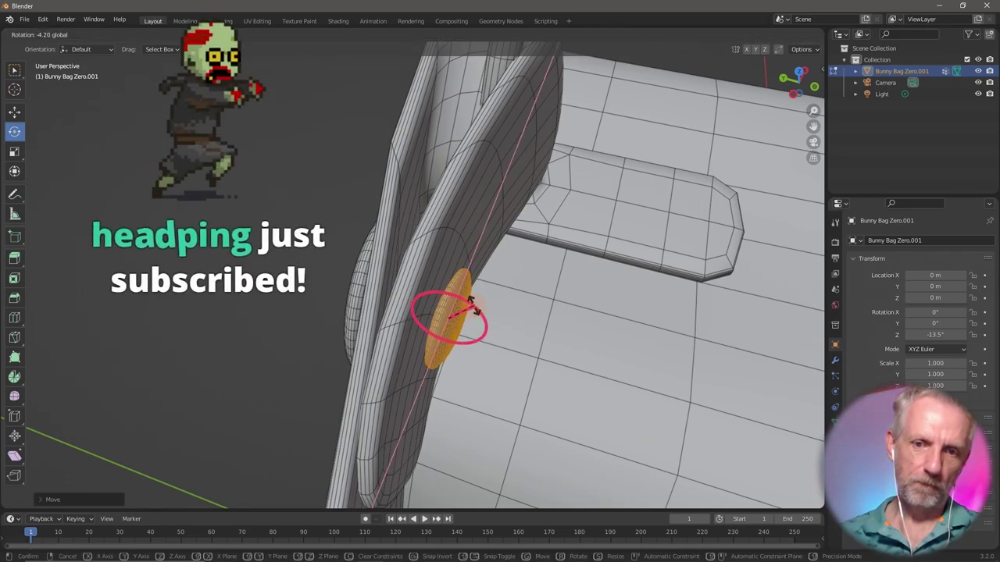
middle_click_drag(469, 306, 550, 323)
Examine the whole bag from the side and front, checking the rivets and the shape of the dropped strap
middle_click_drag(438, 295, 290, 250)
middle_click_drag(239, 283, 591, 192)
scroll(591, 191, "up", 4)
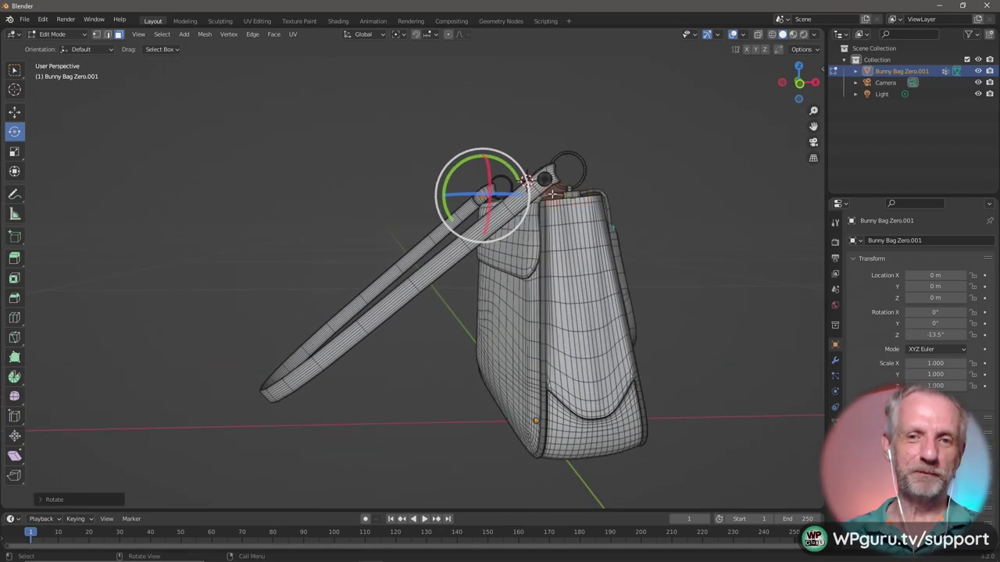
middle_click_drag(521, 270, 481, 279)
scroll(481, 278, "down", 2)
scroll(491, 284, "up", 4)
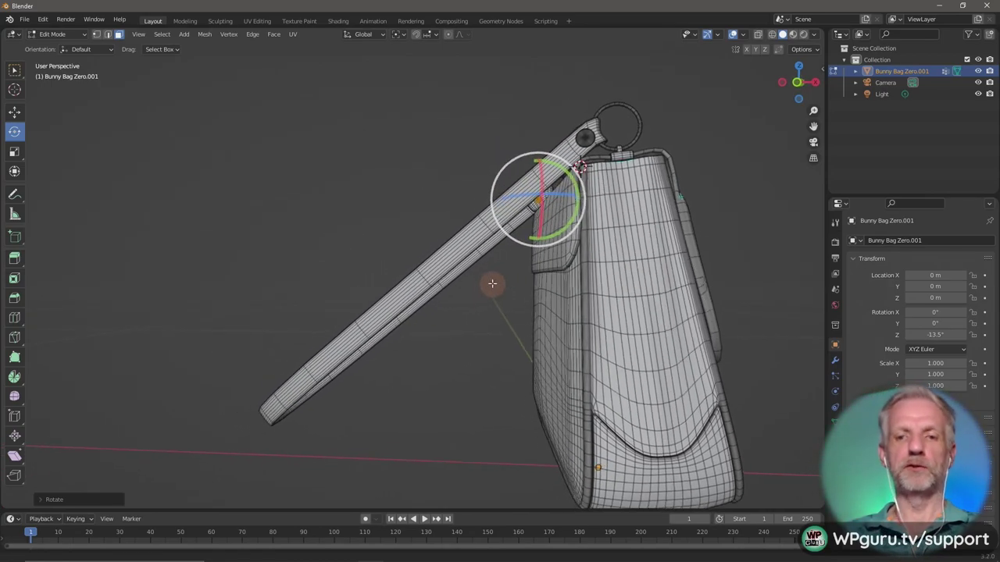
scroll(476, 288, "down", 5)
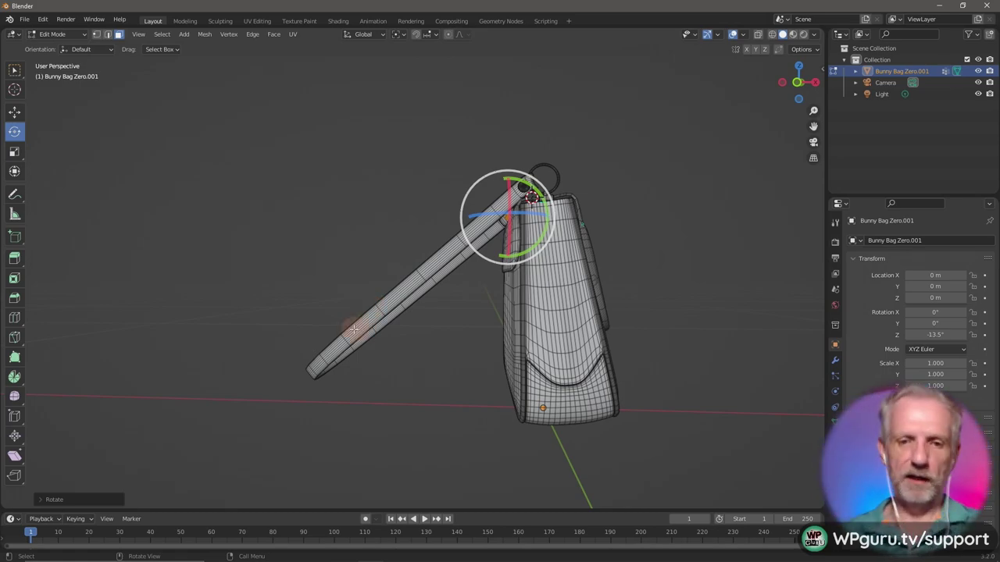
middle_click_drag(346, 362, 352, 390)
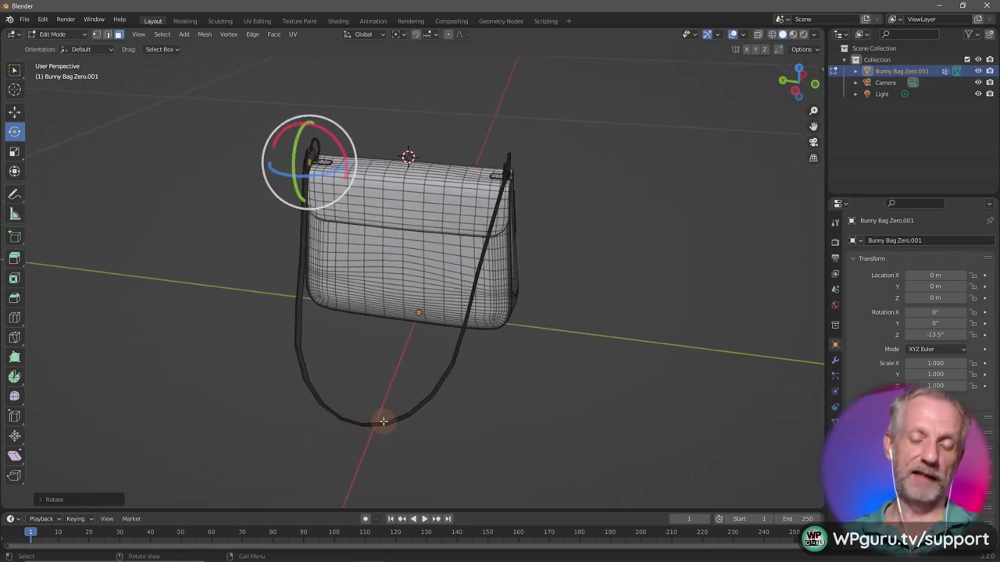
scroll(383, 421, "up", 2)
scroll(383, 422, "down", 4)
middle_click_drag(384, 412, 292, 368)
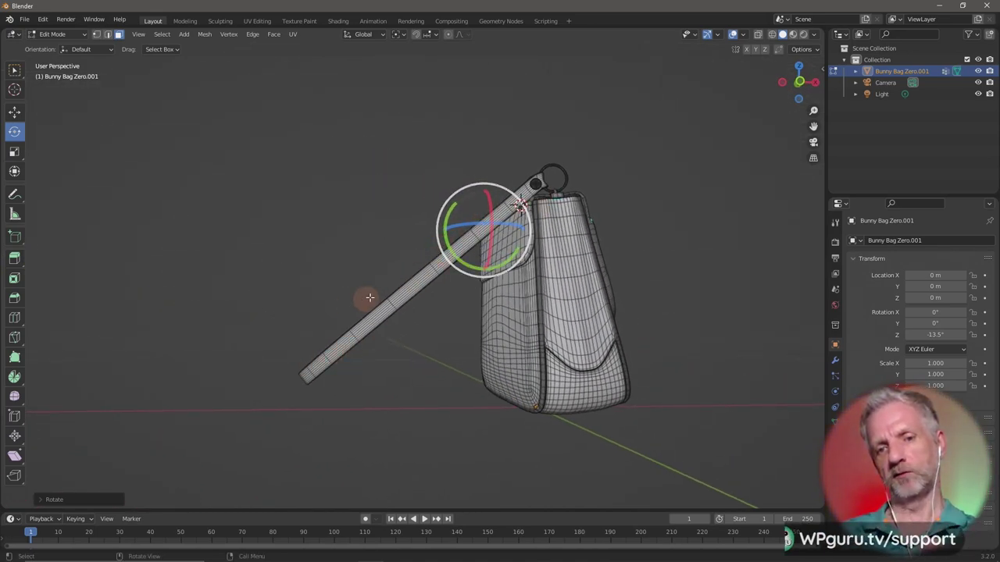
Deselect the rivet disc and select the middle section at the strap's lowest bend
middle_click_drag(341, 345, 377, 390)
key("q")
key("Escape")
key("alt+a")
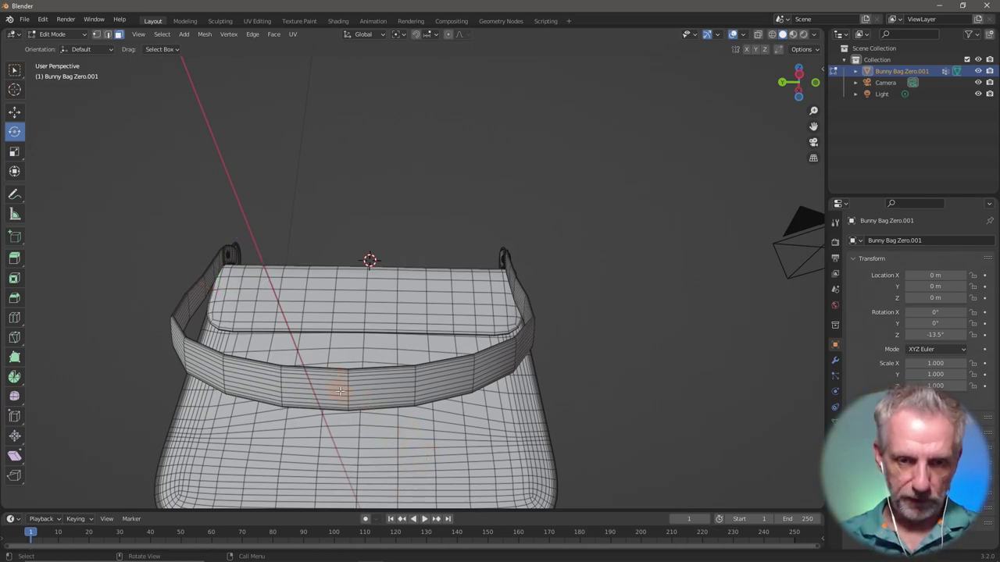
middle_click_drag(338, 384, 338, 361)
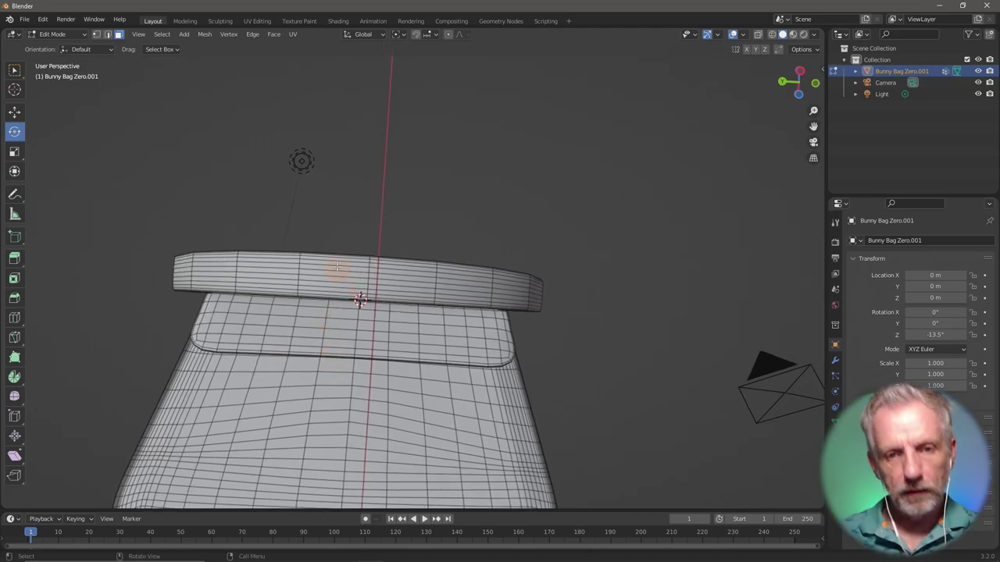
middle_click_drag(331, 275, 288, 359)
scroll(290, 361, "down", 1)
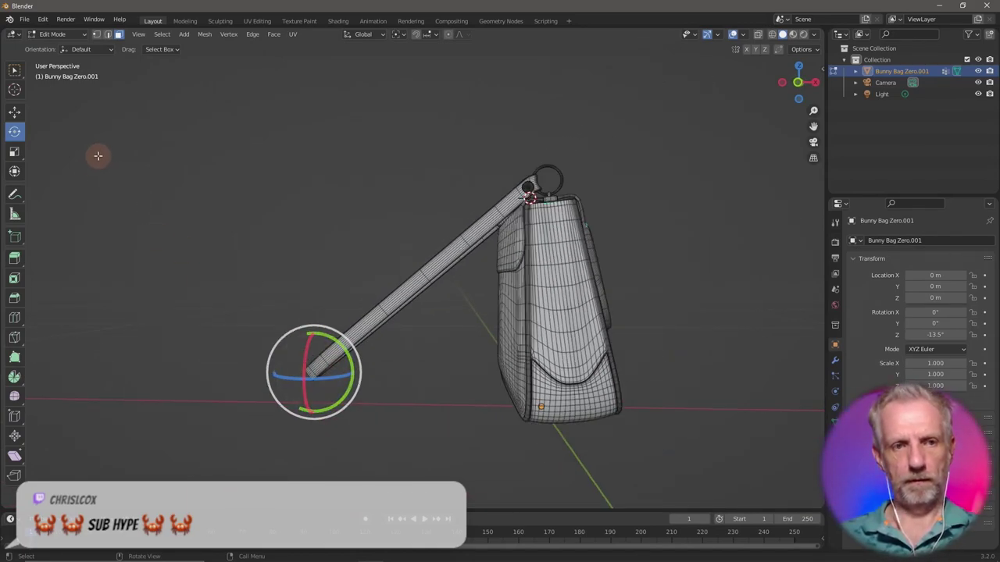
Enable smooth proportional editing and test a move of the strap's lowest section
left_click(14, 114)
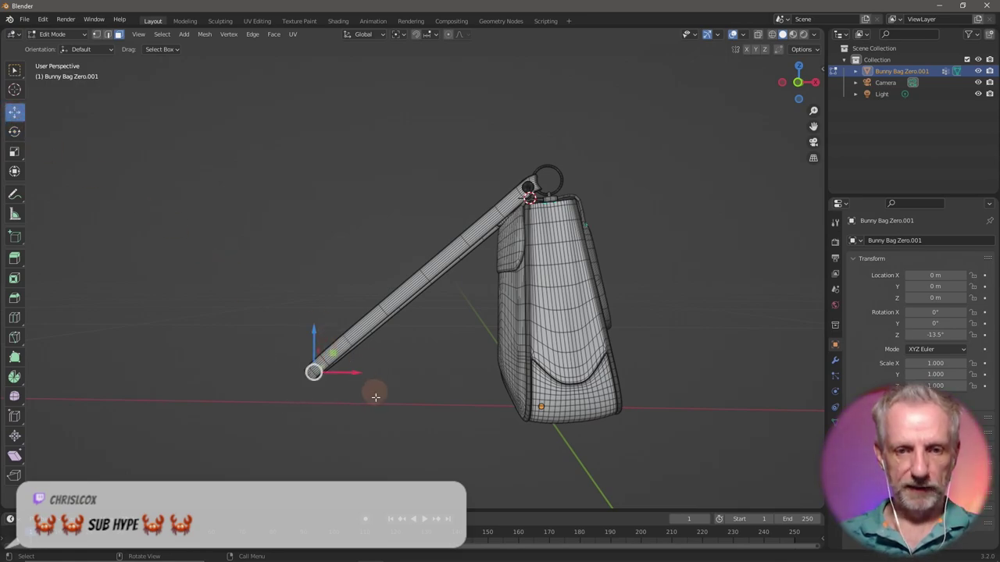
mouse_move(355, 373)
left_mouse_down()
mouse_move(373, 379)
mouse_move(353, 381)
left_mouse_up()
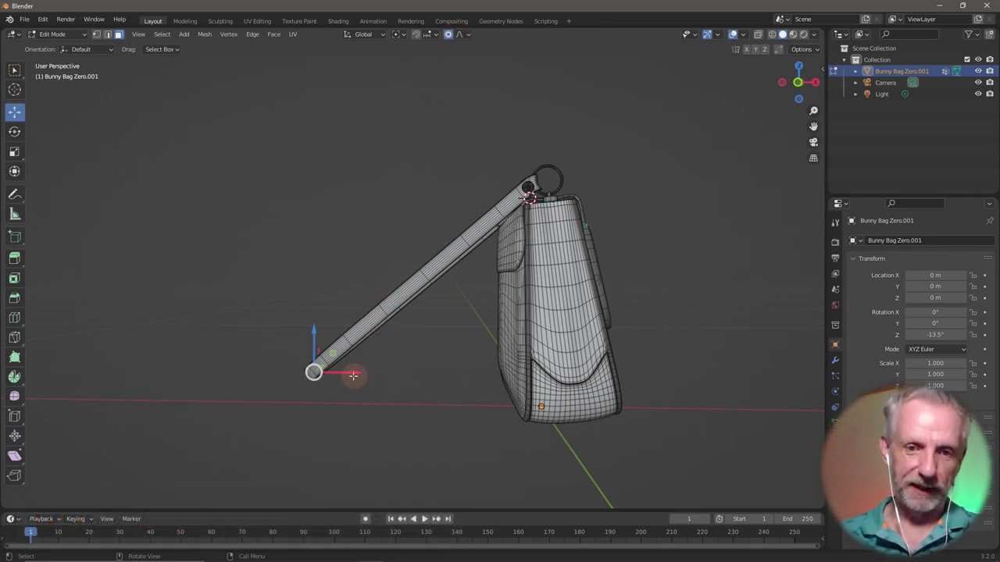
left_click_drag(361, 374, 370, 382)
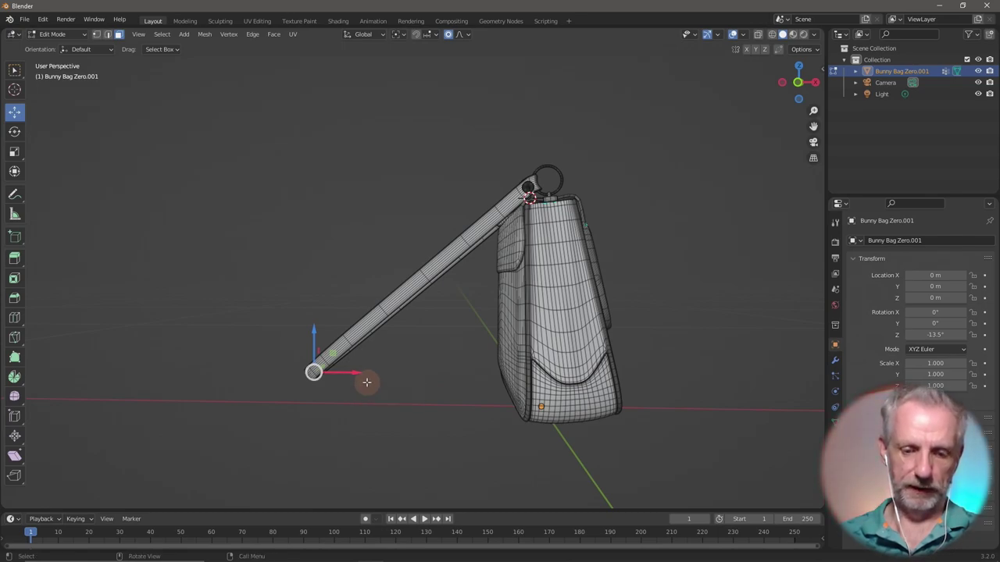
key("g")
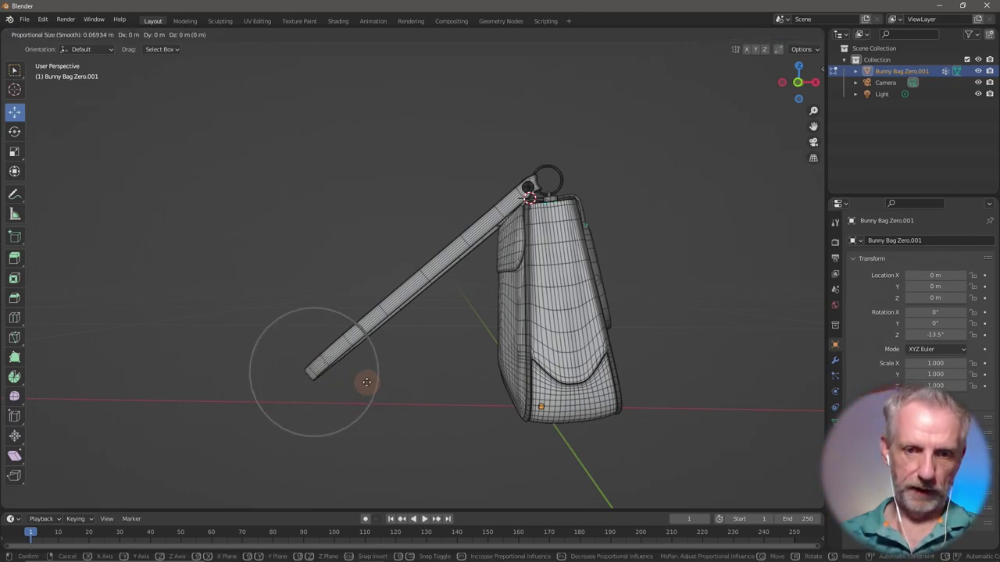
left_click(366, 382)
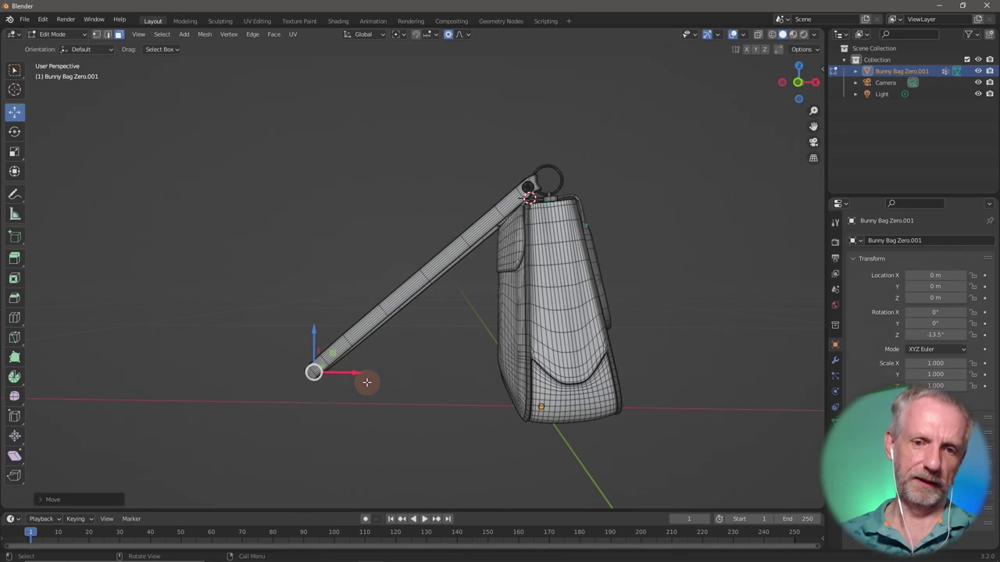
Move the strap's lowest section along the global X axis toward the bag, using a proportional size of 0.1978 m
left_click_drag(366, 382, 384, 399)
scroll(396, 389, "down", 13)
scroll(397, 395, "up", 3)
scroll(395, 395, "down", 3)
scroll(390, 398, "up", 4)
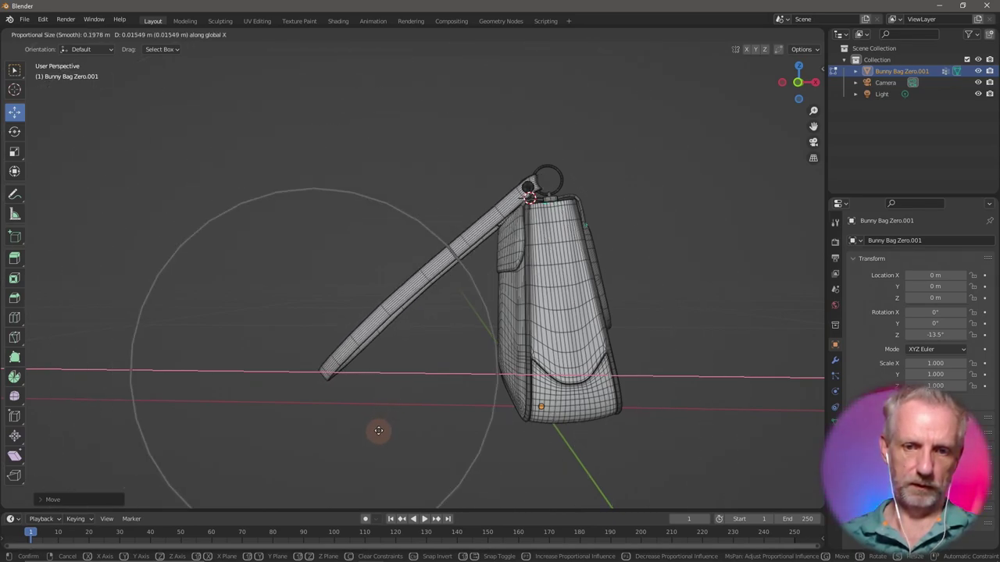
right_click(388, 425)
Lower the strap's lowest section along global Z and shift it about 0.018 m along X with a 0.2394 m proportional size
key("g")
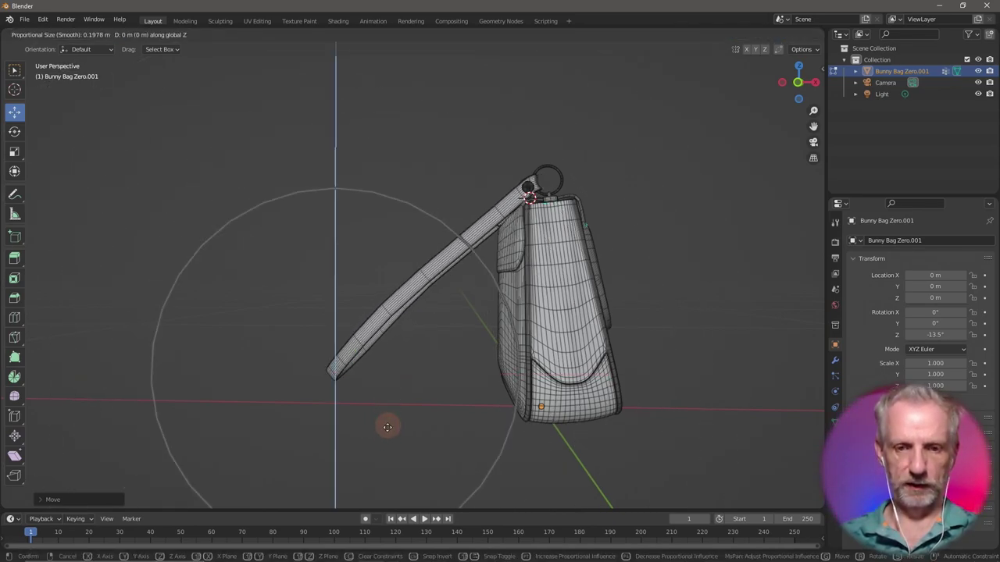
mouse_move(394, 452)
right_click(398, 446)
key("g")
key("x")
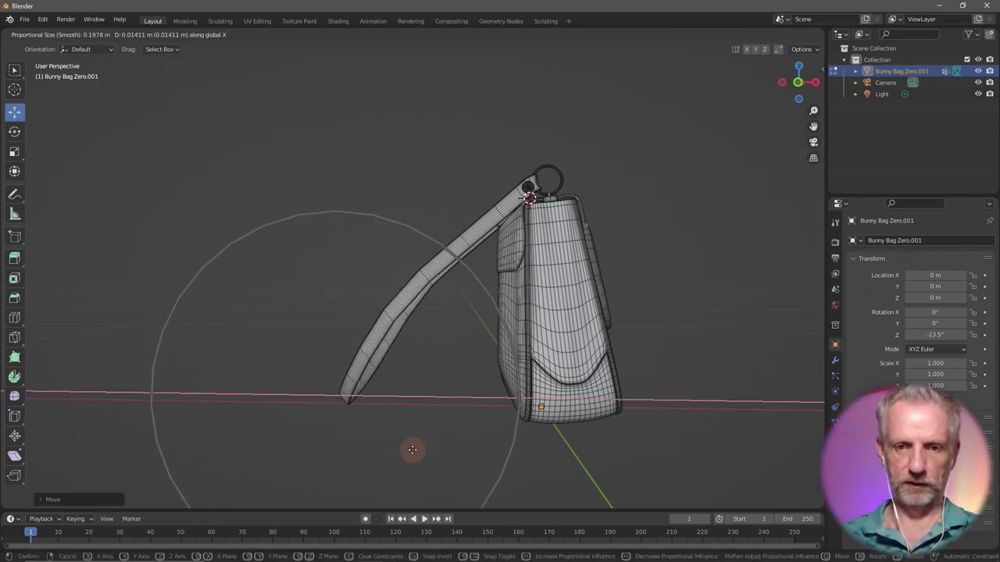
scroll(416, 451, "down", 3)
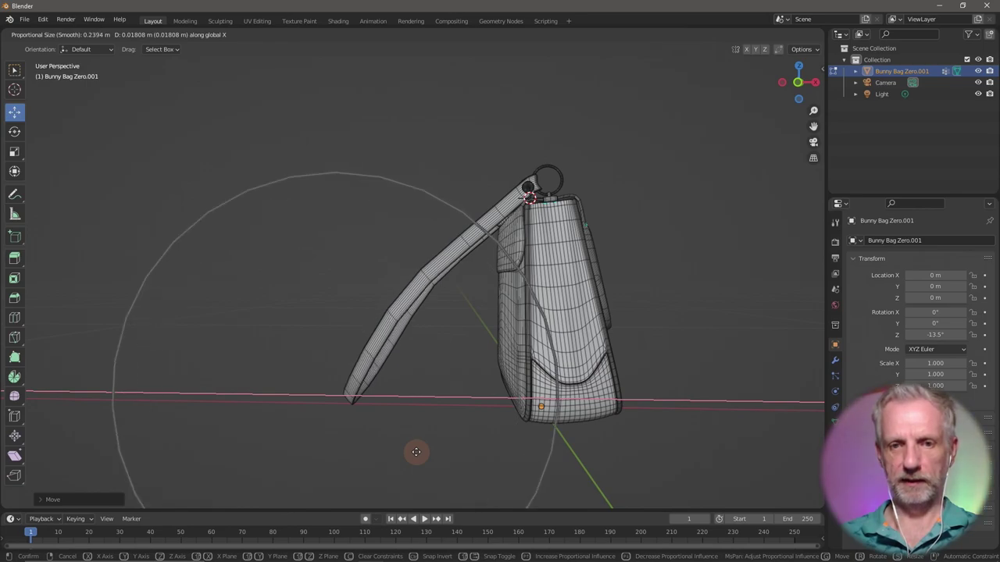
left_click(415, 451)
Return to Object Mode, deselect the bag and inspect the curved strap on the smooth-shaded model
middle_click_drag(407, 426, 340, 429)
key("Tab")
middle_click_drag(389, 399, 296, 394)
left_click(402, 395)
mouse_move(467, 406)
middle_mouse_down()
mouse_move(489, 393)
mouse_move(464, 396)
middle_mouse_up()
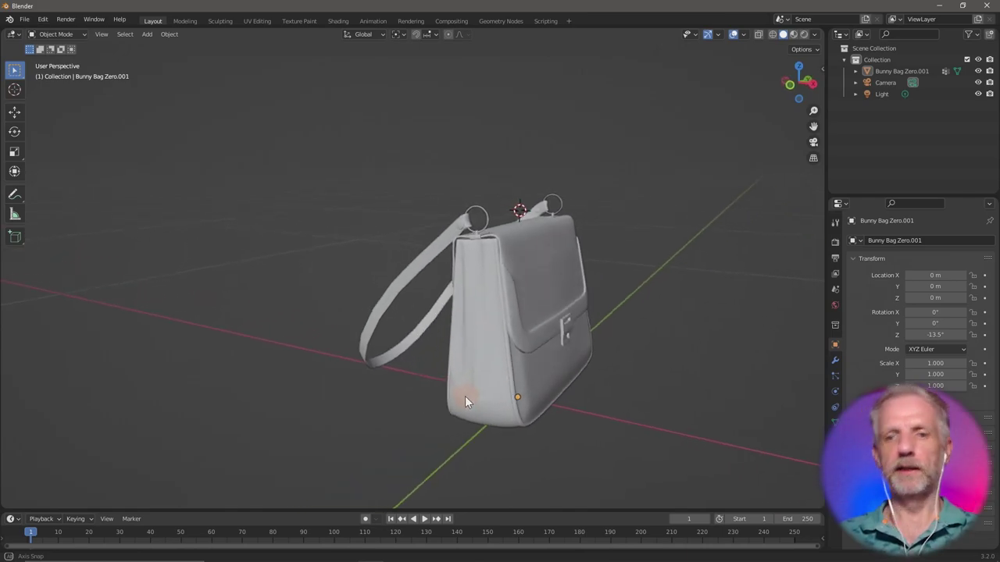
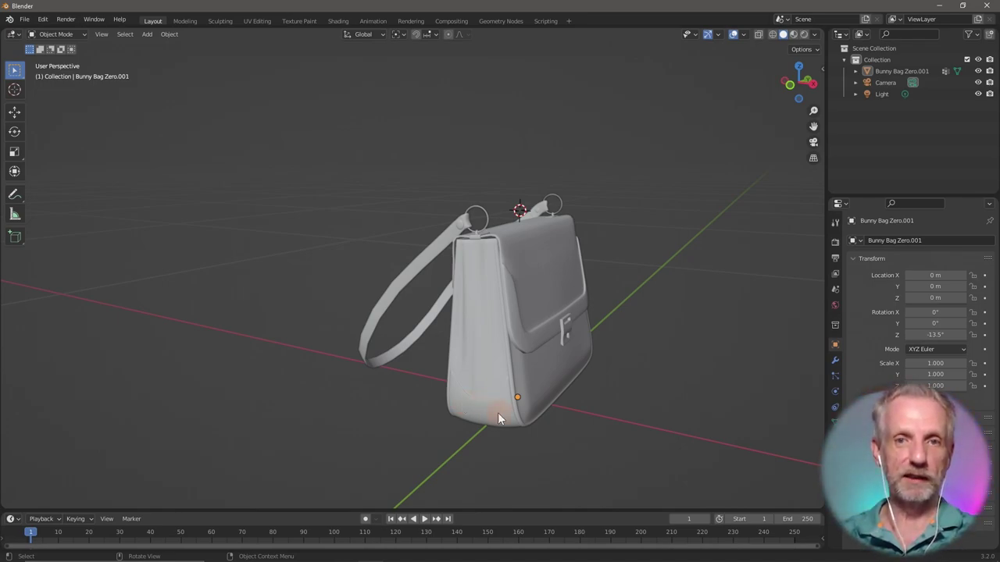
Save the scene as "Bunny Bag" in the Blend Files folder of Masterclass Promo
left_click(25, 19)
left_click(71, 107)
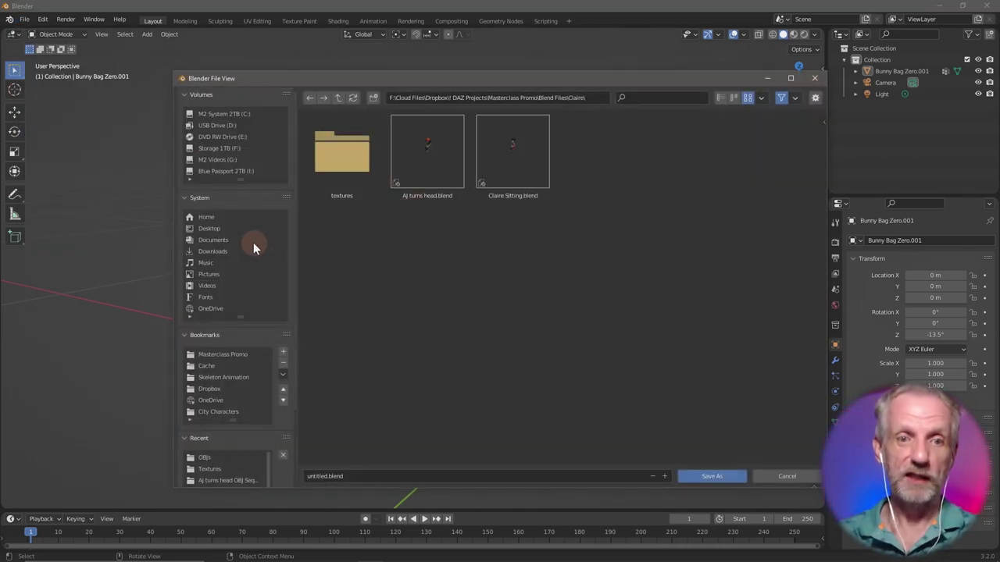
left_click(234, 351)
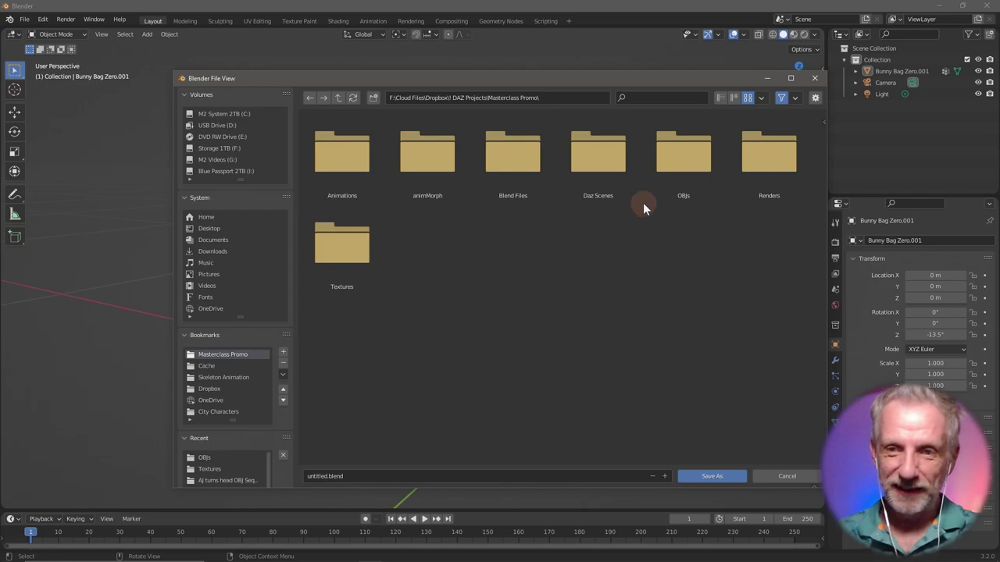
double_click(491, 160)
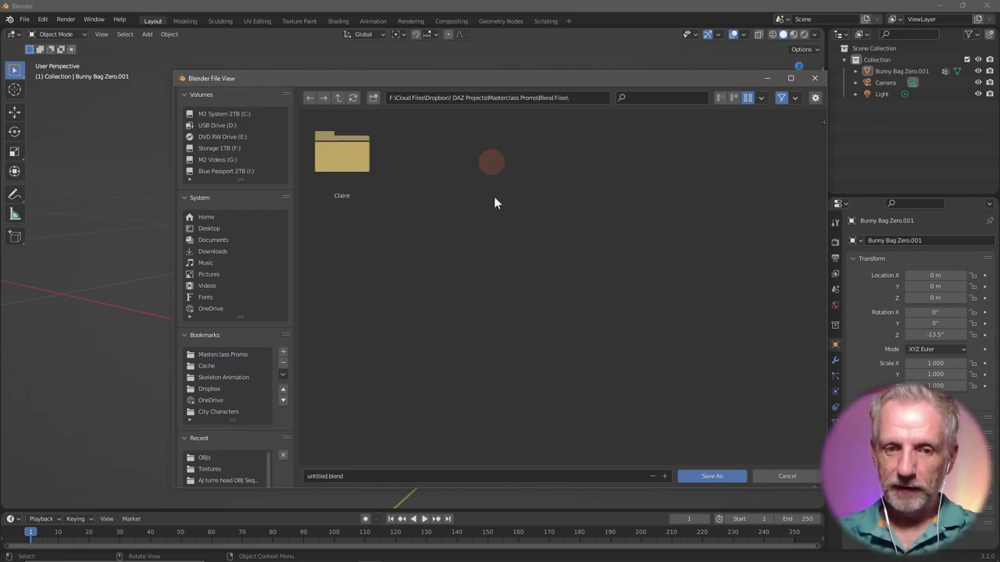
left_click(490, 475)
type("B")
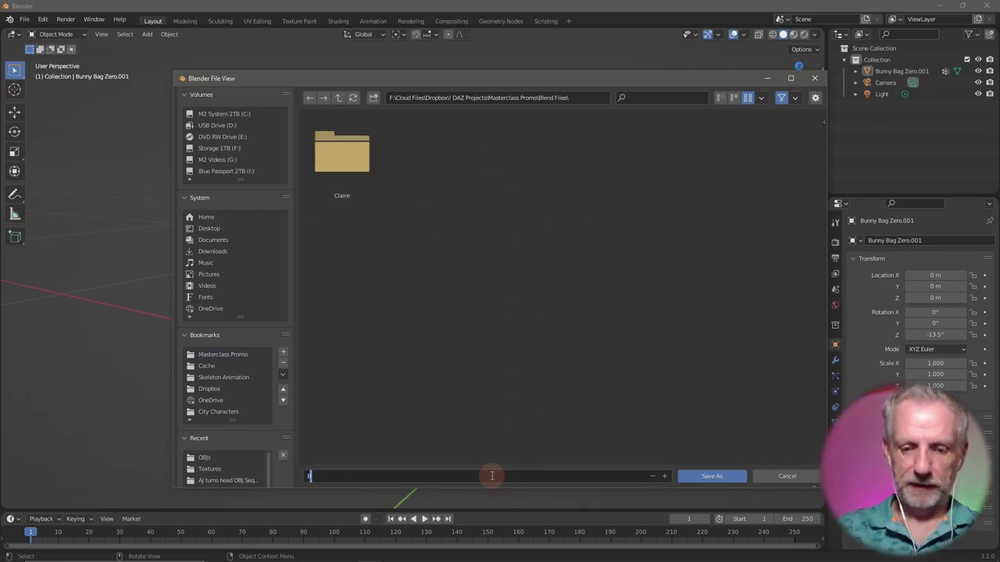
type("unny Bag")
key("Return")
left_click(709, 475)
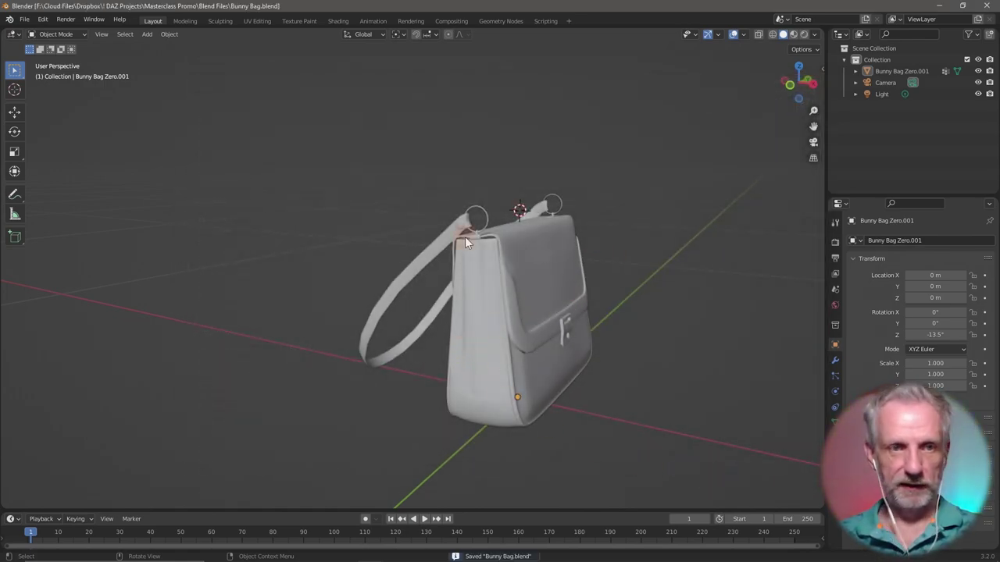
Select the bag and start a Wavefront (.obj) export into the OBJs folder of Masterclass Promo
left_click(464, 313)
left_click(24, 18)
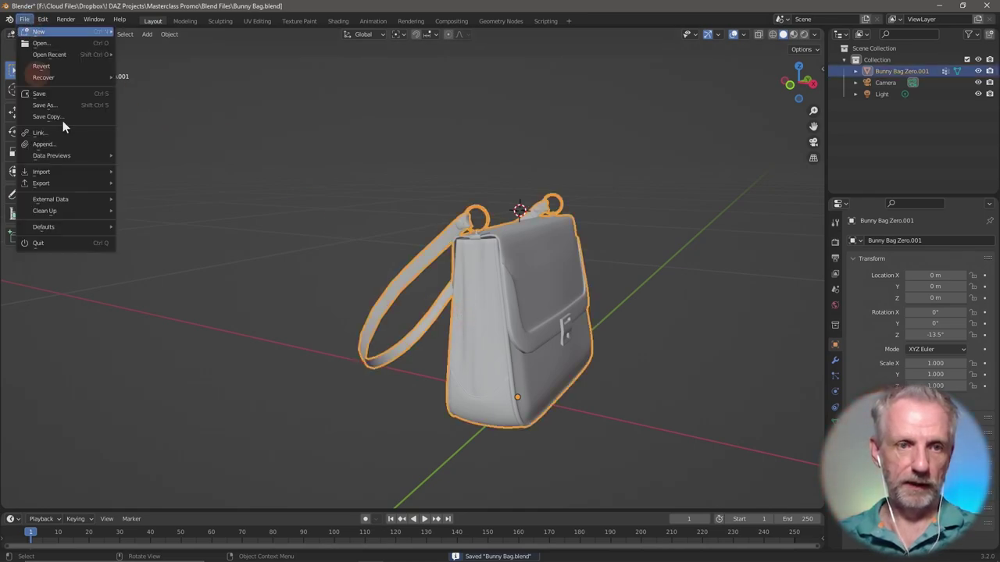
mouse_move(82, 183)
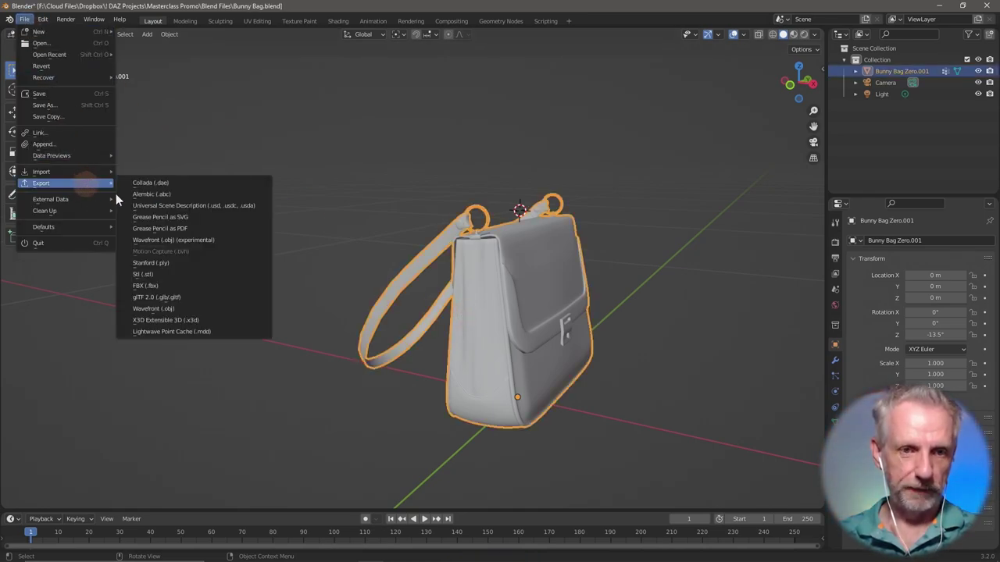
left_click(198, 308)
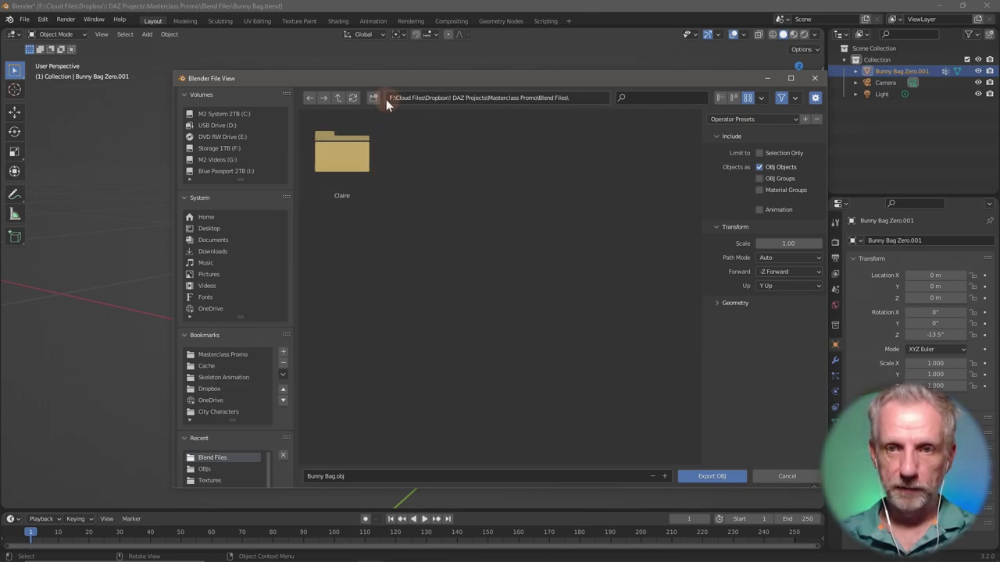
left_click(228, 356)
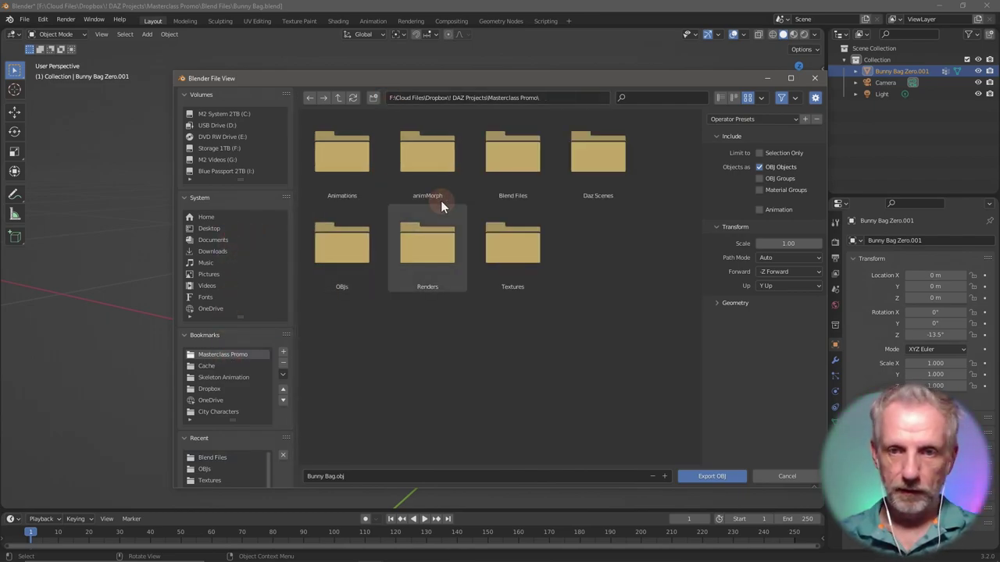
double_click(362, 249)
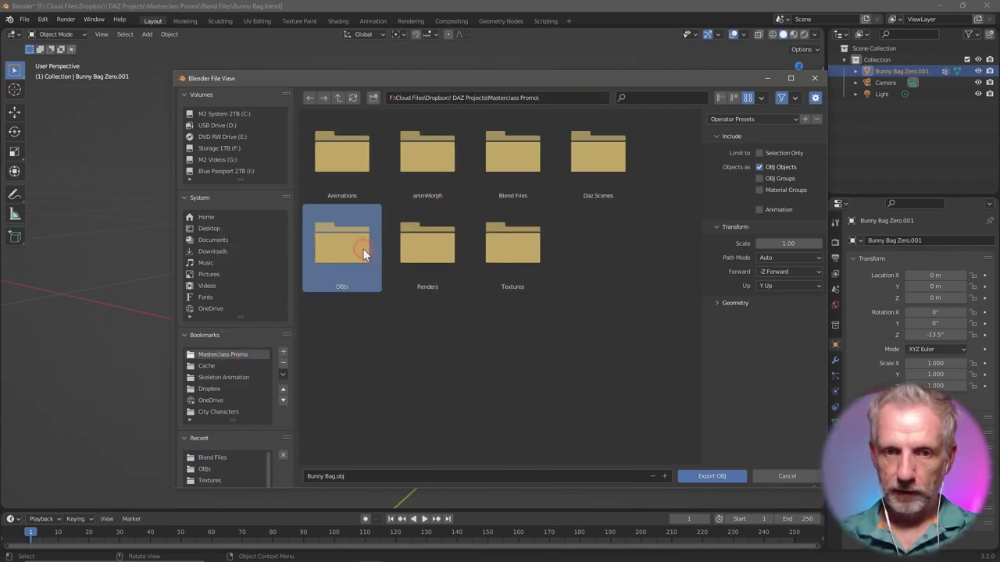
Name the export file "Bag Strap Bend"
left_click(447, 472)
left_click(447, 471)
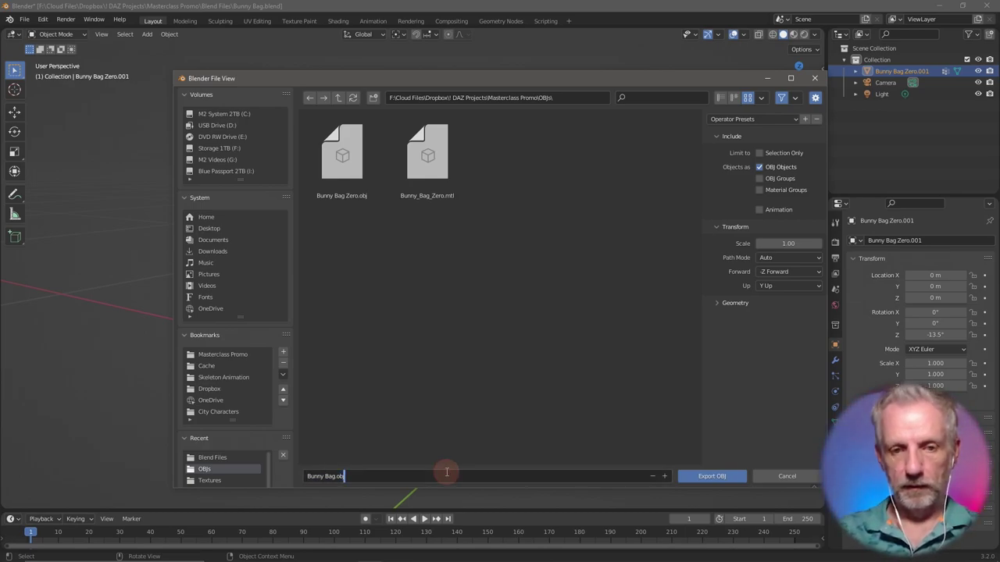
key("ctrl+a")
key("BackSpace")
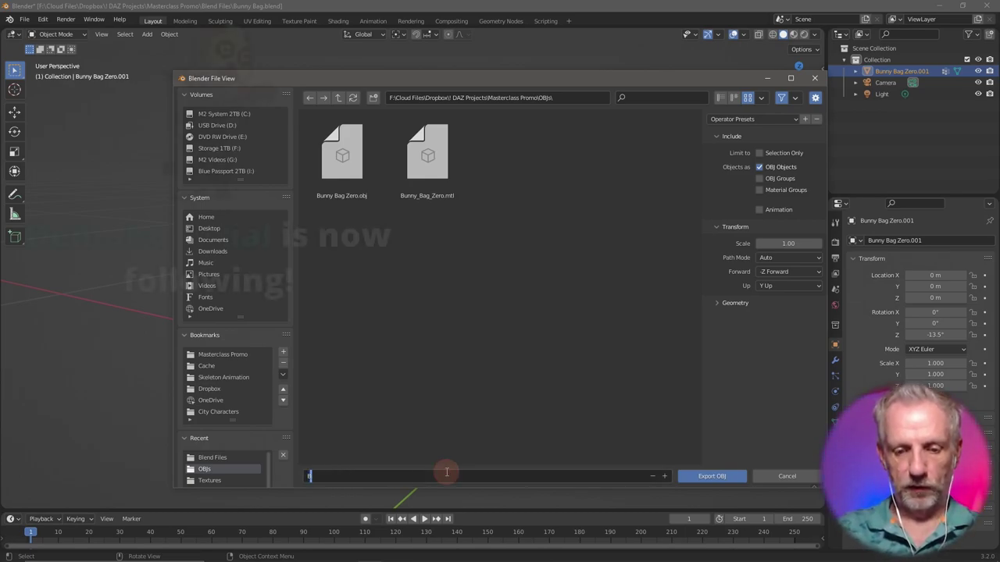
type("Bag")
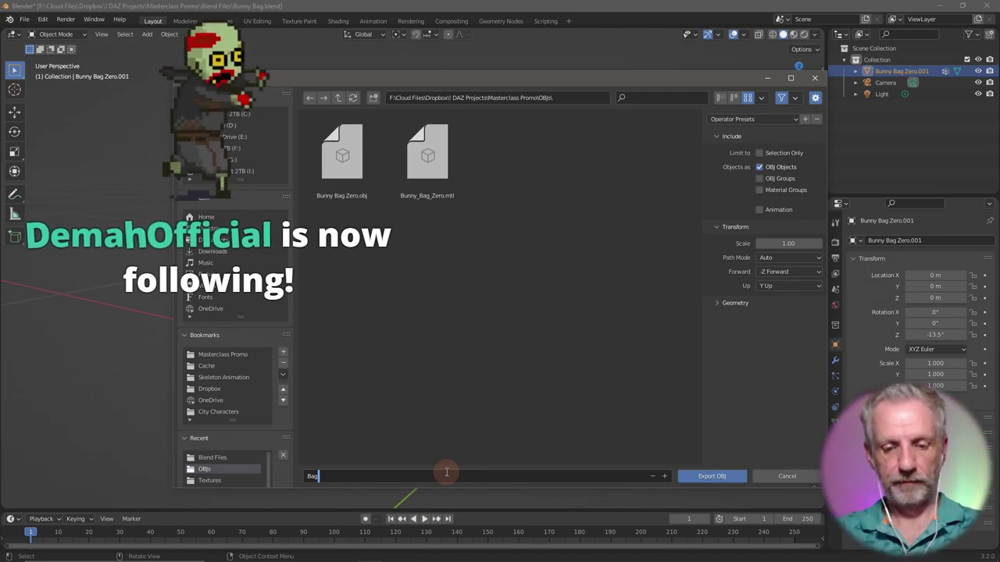
key("BackSpace")
key("BackSpace")
key("BackSpace")
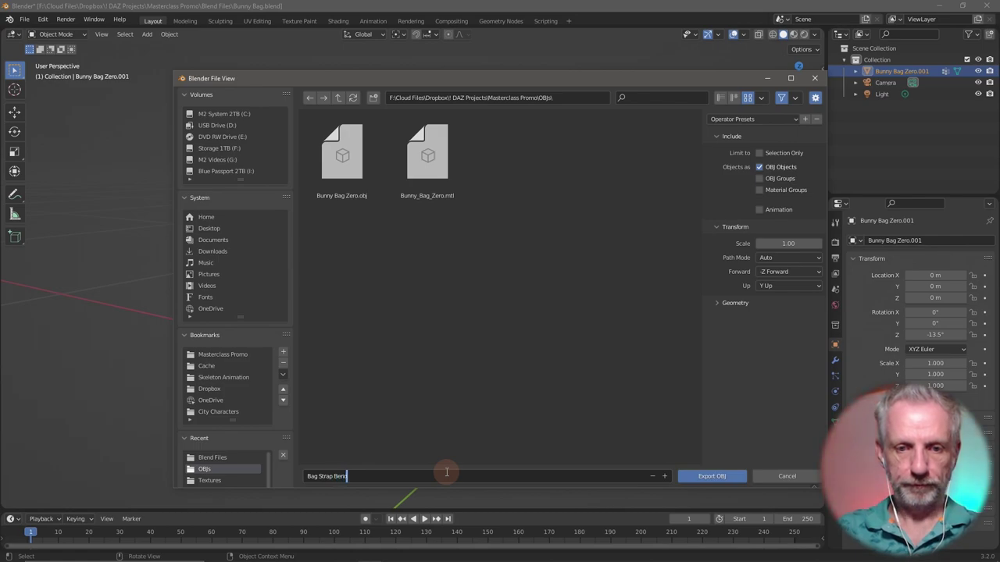
key("Return")
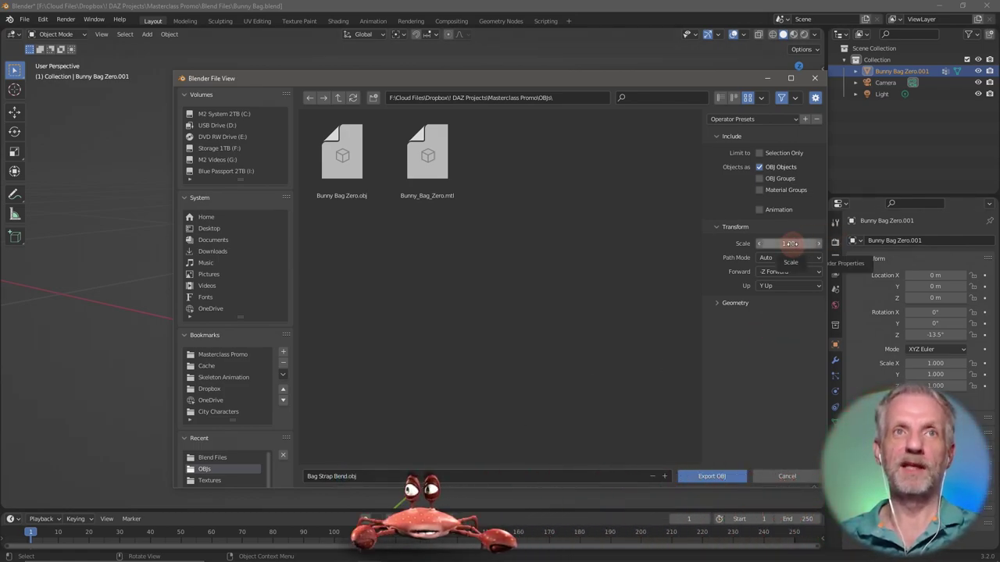
Export the OBJ at scale 100, limited to the selection only and keeping the vertex order
left_click(791, 243)
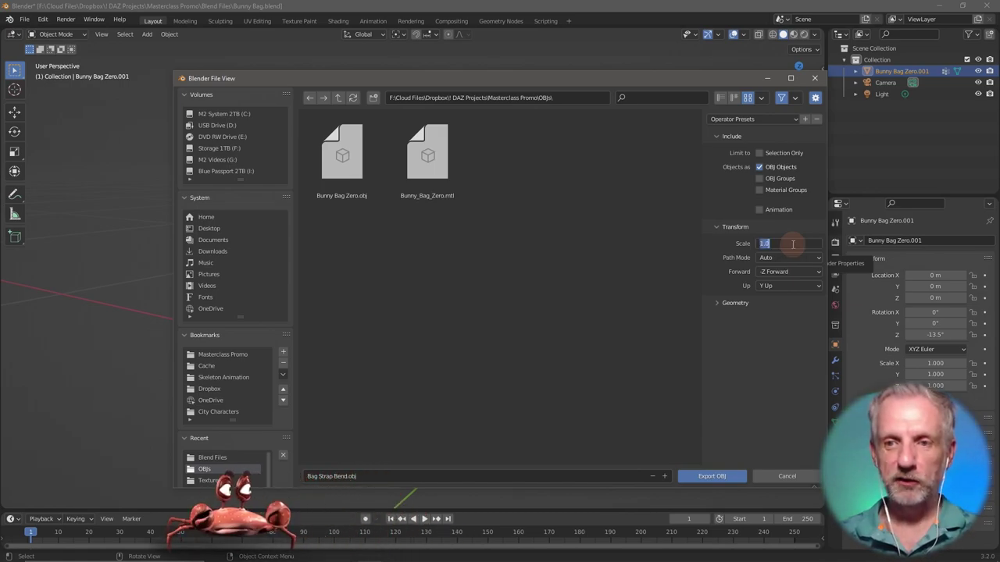
type("100")
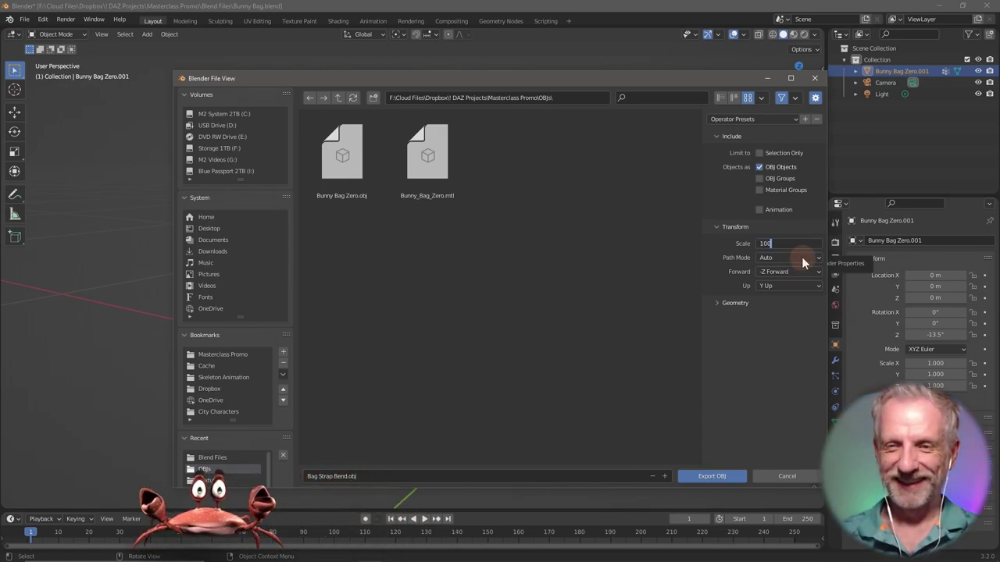
key("Return")
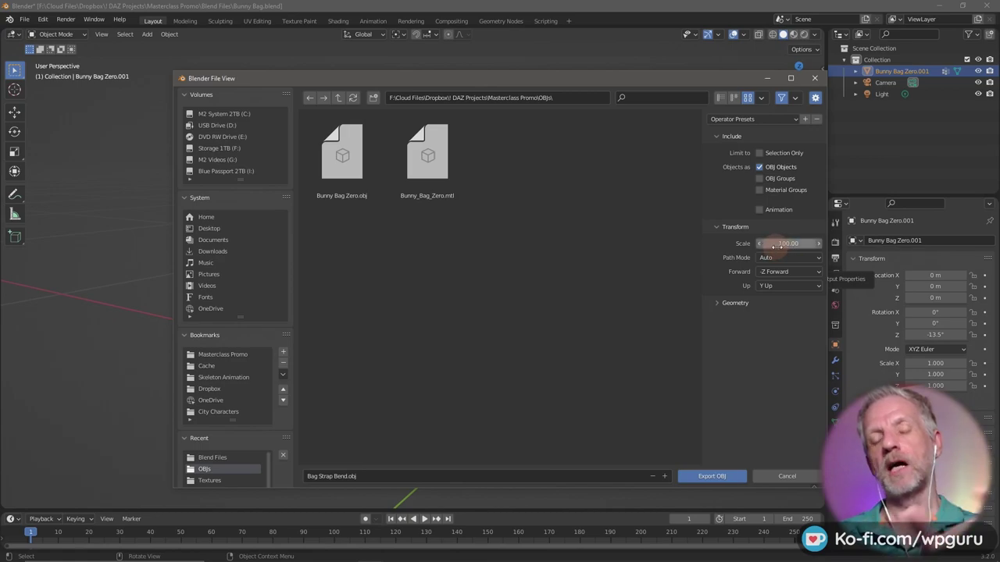
left_click(717, 303)
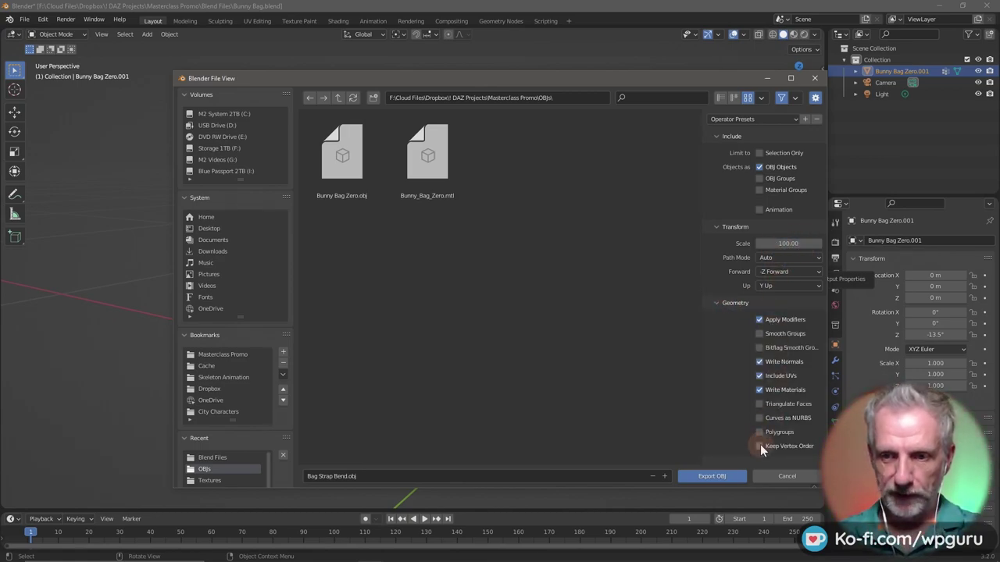
left_click(761, 153)
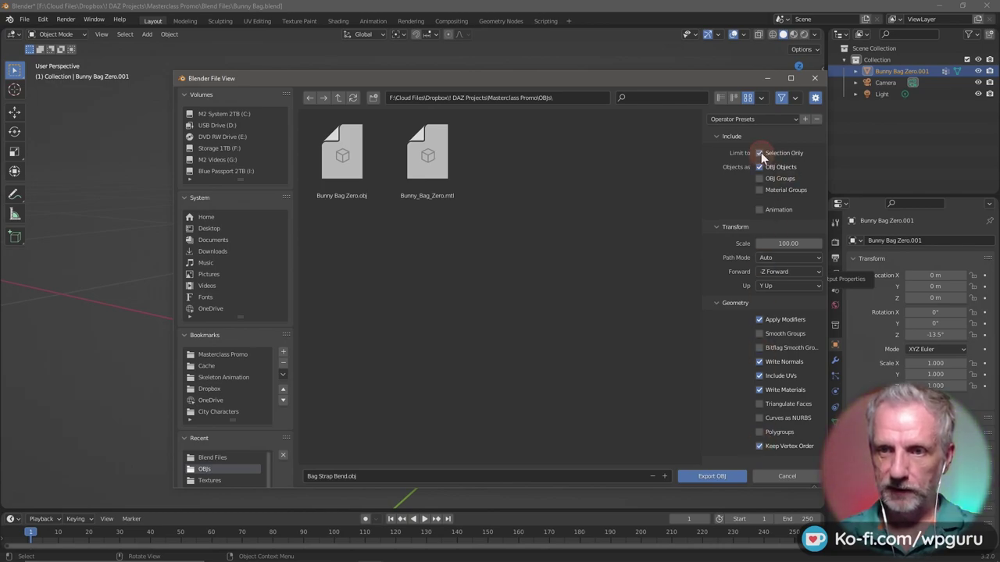
left_click(733, 478)
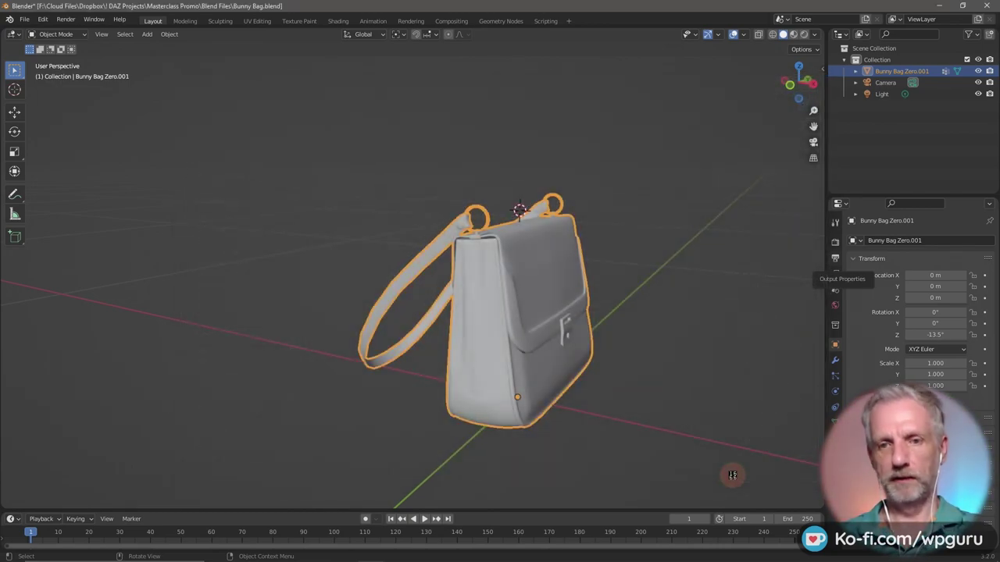
Switch to DAZ Studio Public Build and view the Bunny Dreams Bag from the front with the floor grid in frame
key("alt+Tab")
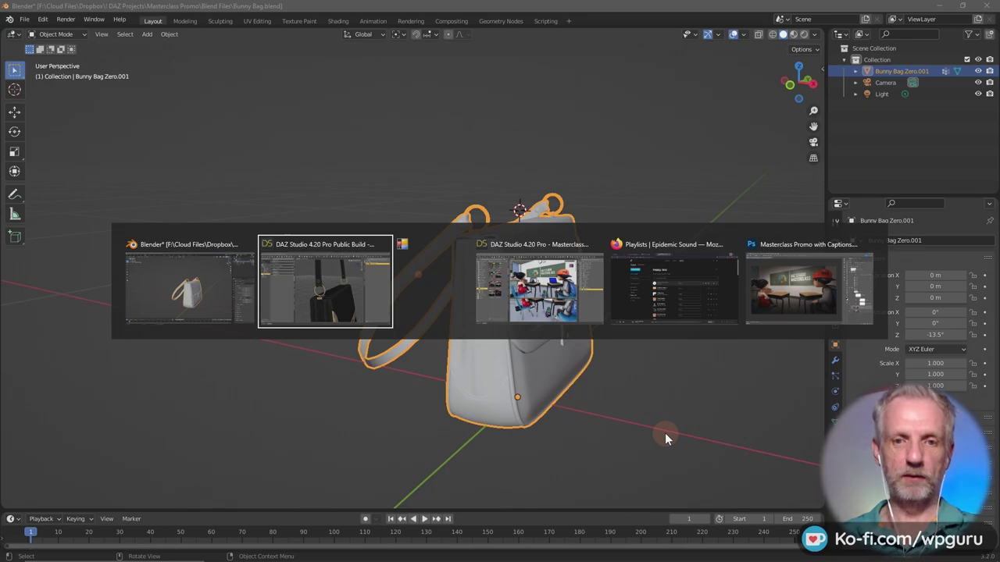
scroll(617, 374, "down", 3)
scroll(617, 374, "up", 5)
scroll(617, 379, "down", 6)
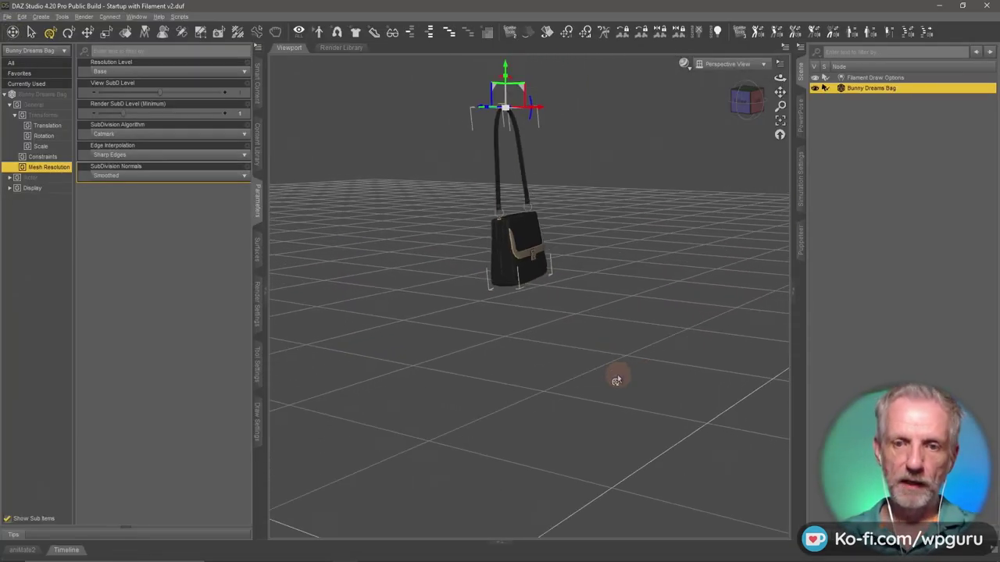
left_click_drag(605, 382, 625, 391, "alt")
left_click_drag(562, 262, 571, 330, "alt")
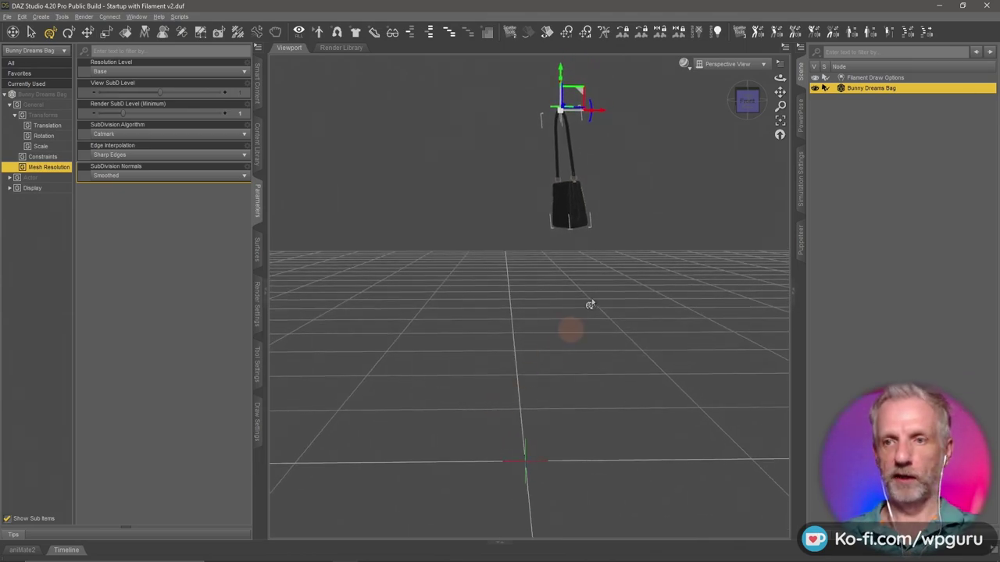
Open Morph Loader Pro for the bag and choose Bag Strap Bend.obj from the Masterclass Promo OBJs folder
left_click(21, 17)
mouse_move(60, 99)
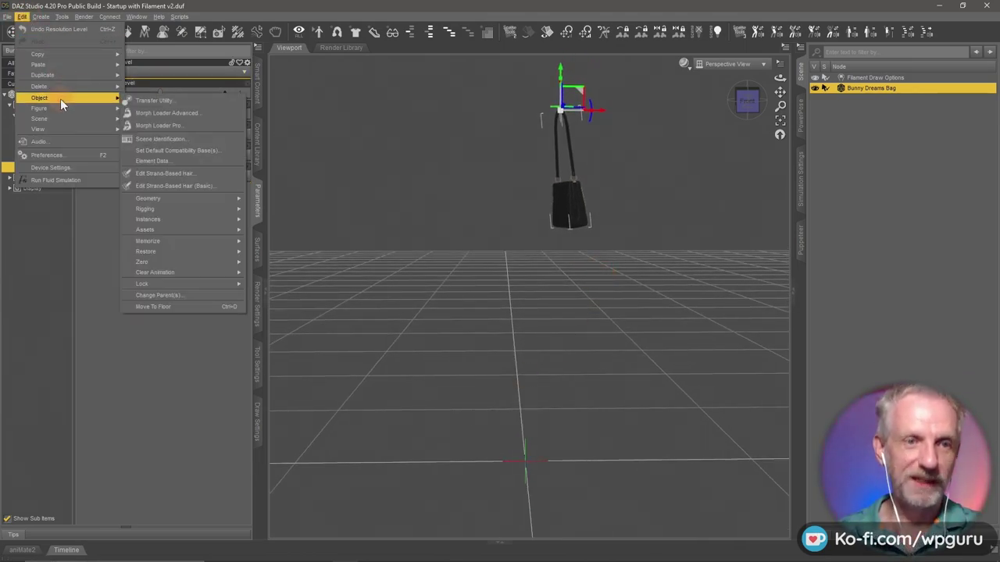
left_click(182, 126)
left_click(359, 159)
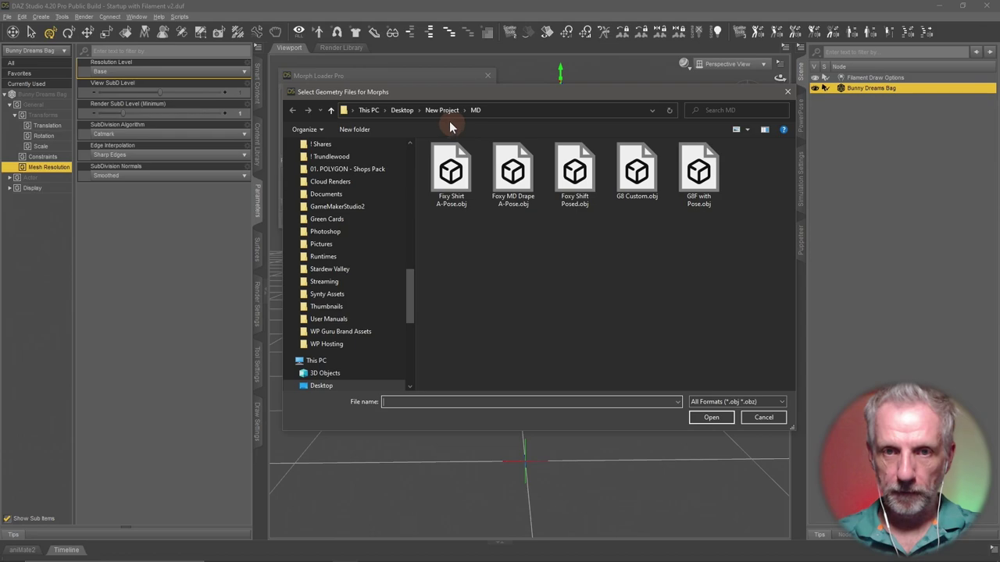
scroll(389, 278, "down", 2)
scroll(383, 274, "up", 5)
scroll(381, 270, "up", 10)
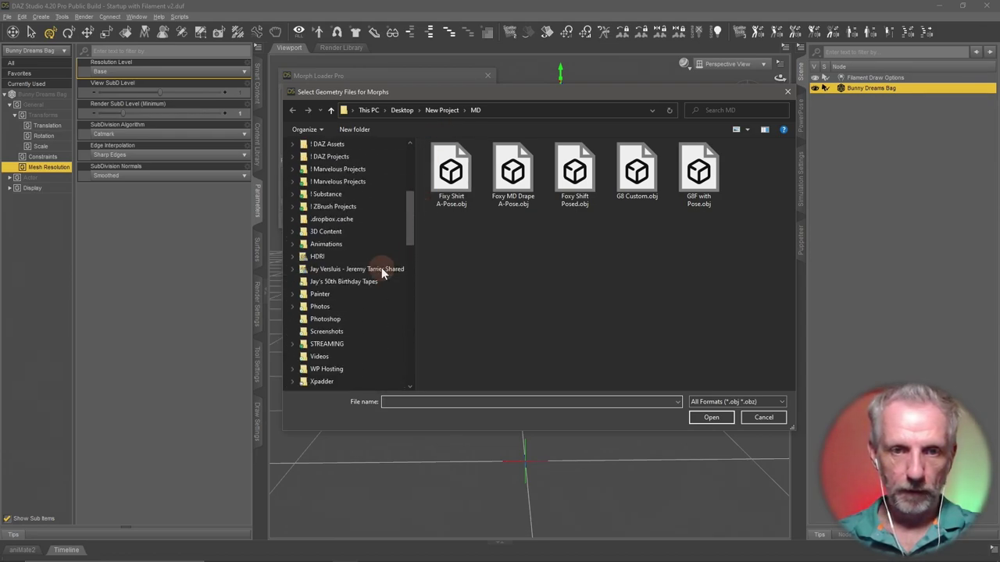
left_click(375, 169)
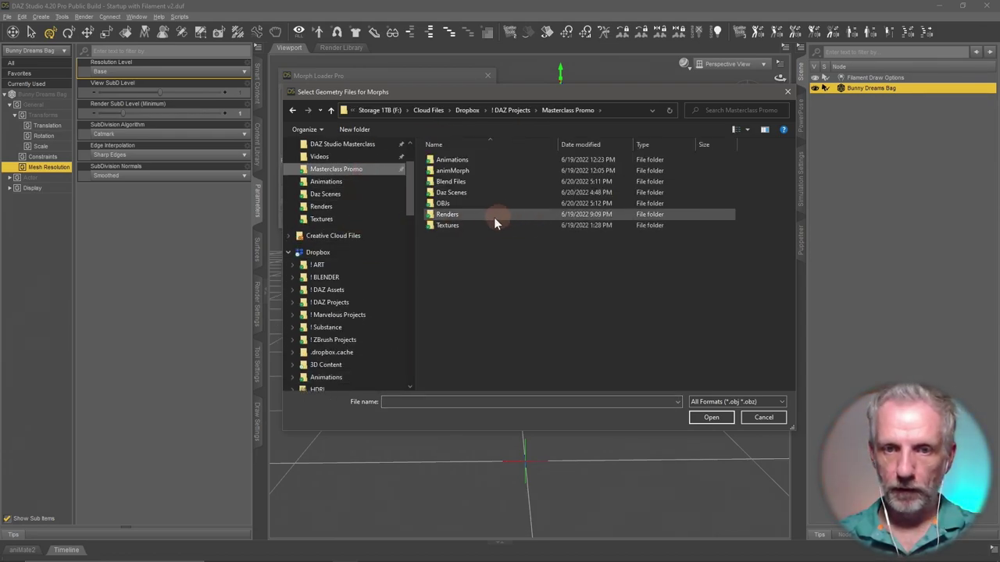
double_click(485, 205)
left_click(451, 173)
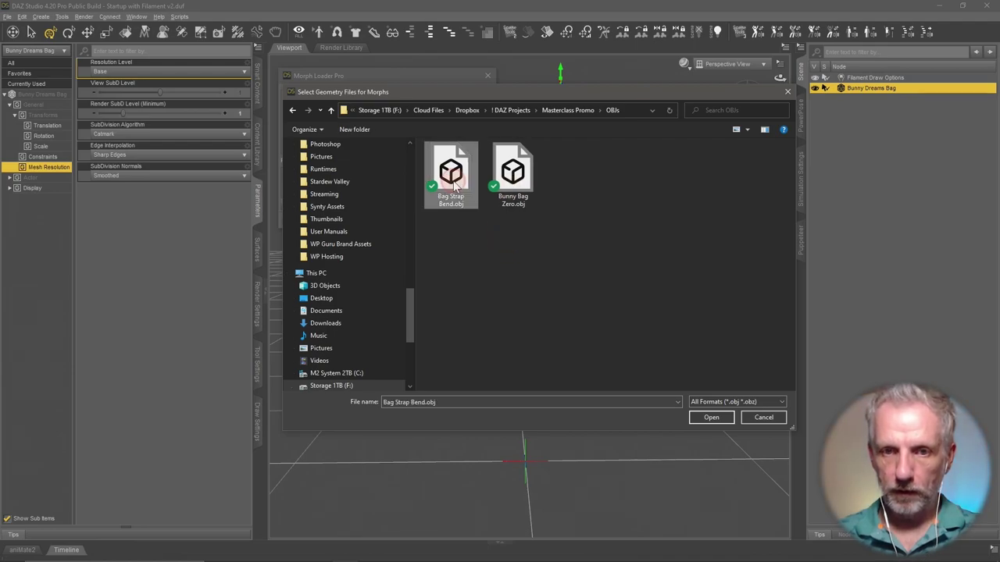
left_click(711, 417)
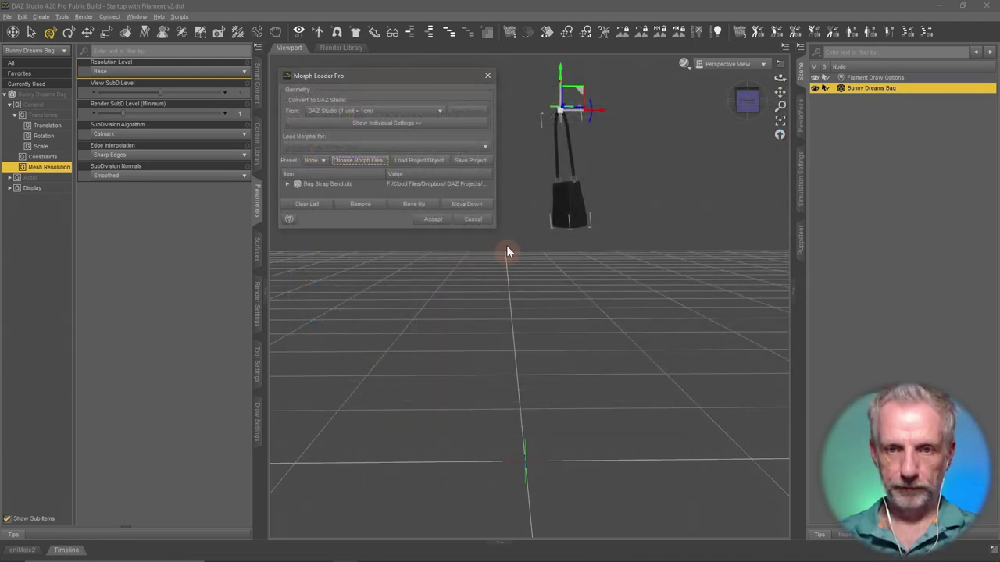
Set Reverse Deformations to Yes for the Bag Strap Bend morph and load it onto the bag
left_click_drag(495, 226, 547, 346)
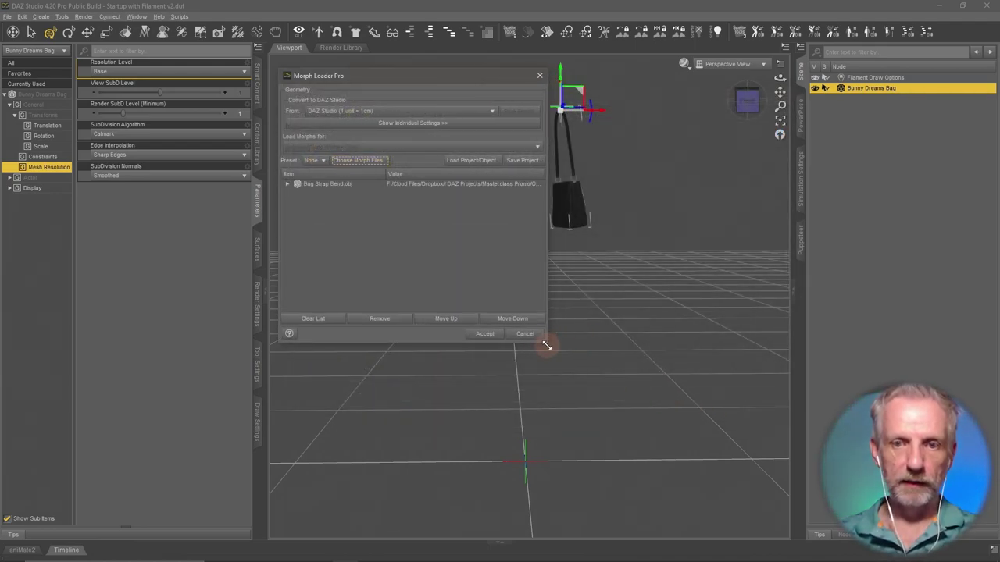
left_click(287, 183)
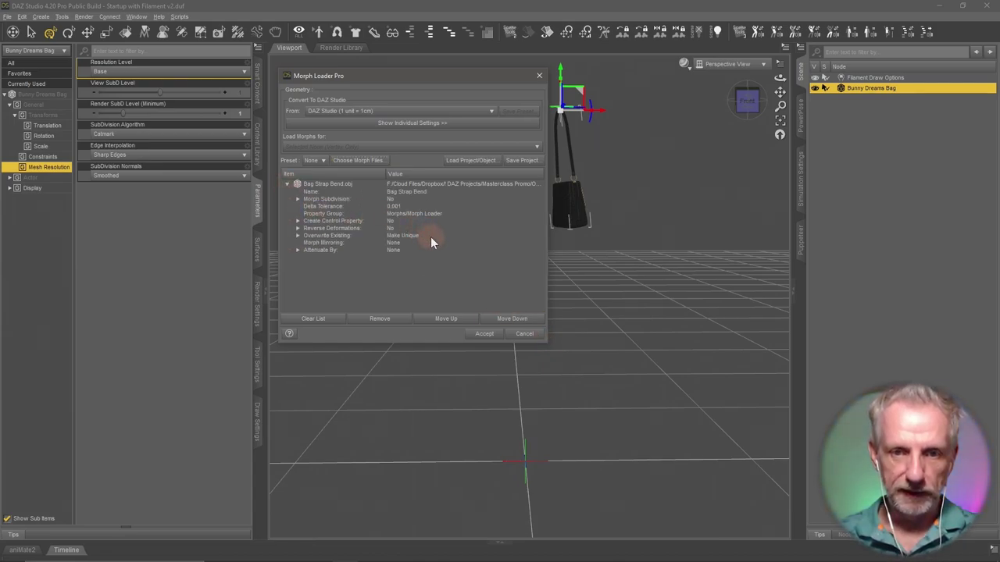
left_click(392, 228)
left_click(391, 228)
left_click(406, 238)
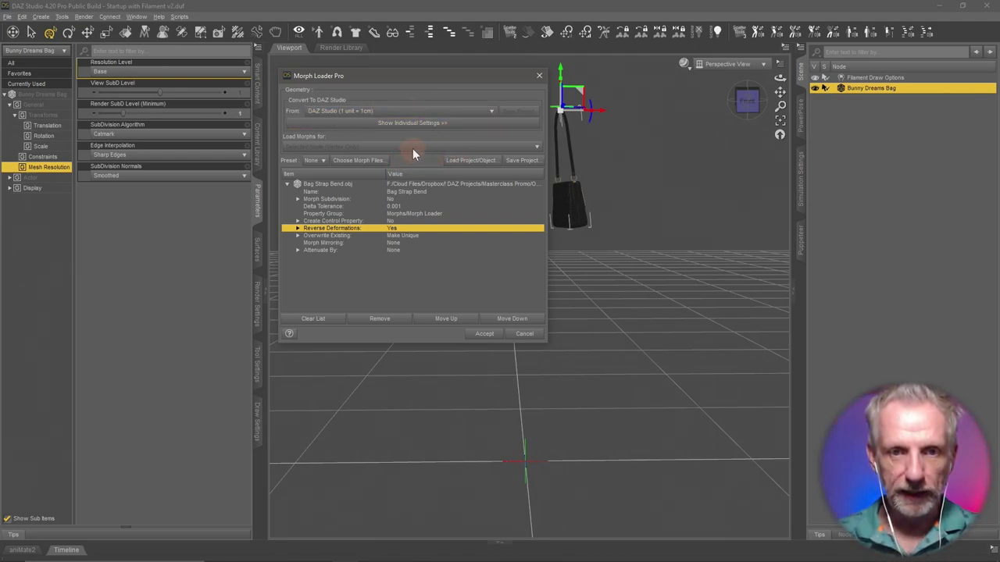
left_click(483, 335)
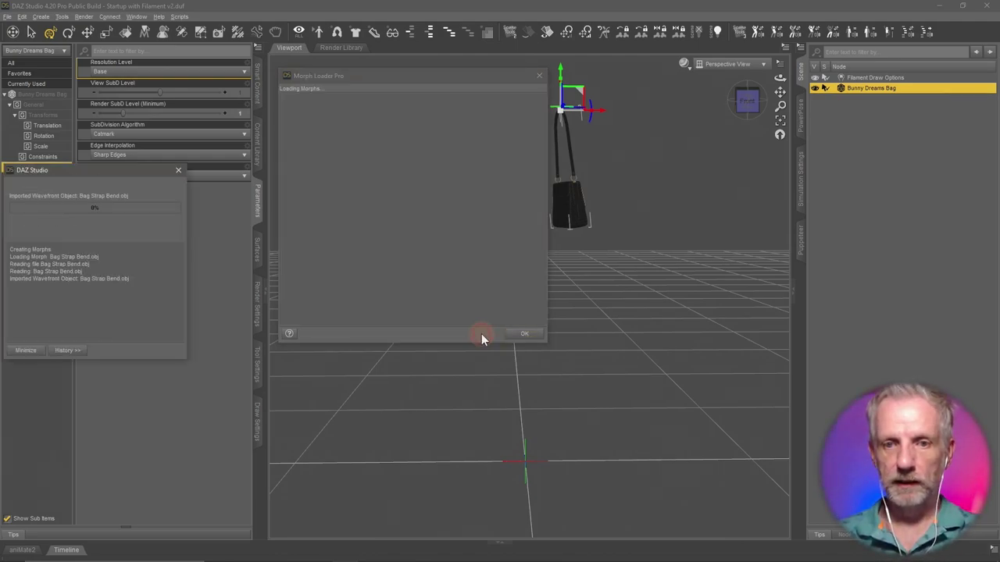
left_click(523, 336)
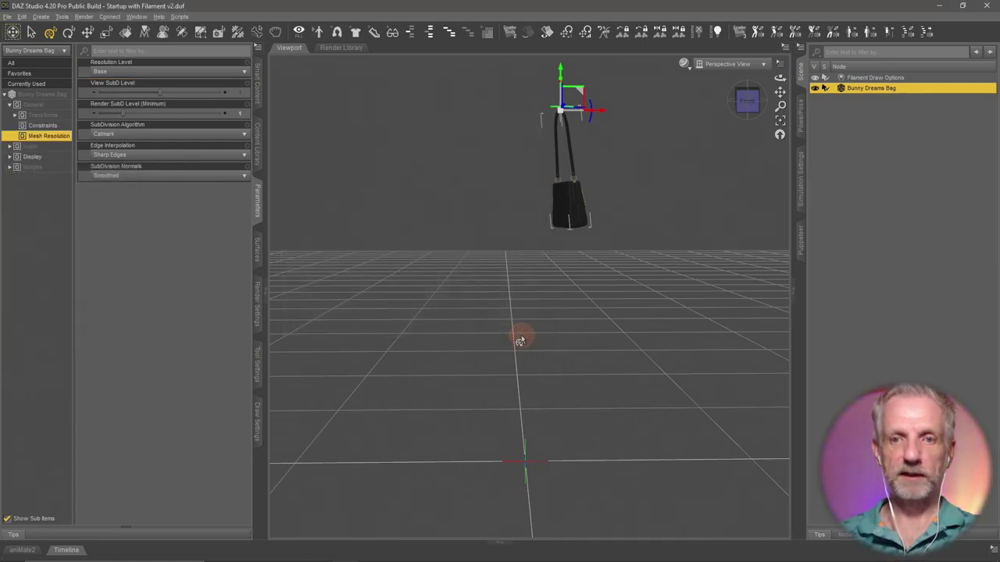
Dial the bag's Bag Strap Bend morph to 100% and limit its parameter range to positive values
left_click(48, 169)
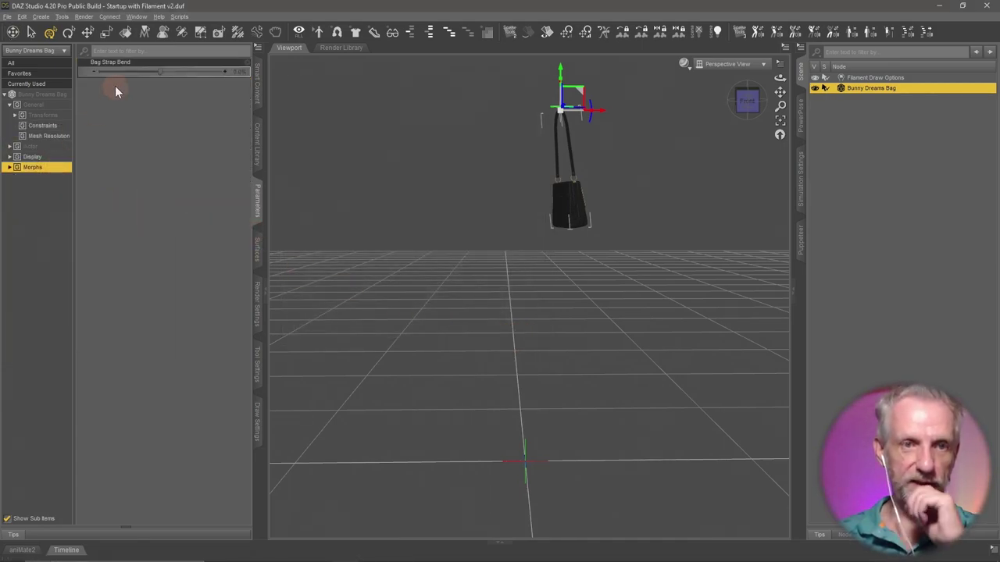
left_click_drag(160, 71, 238, 75)
left_click(246, 63)
left_click(267, 71)
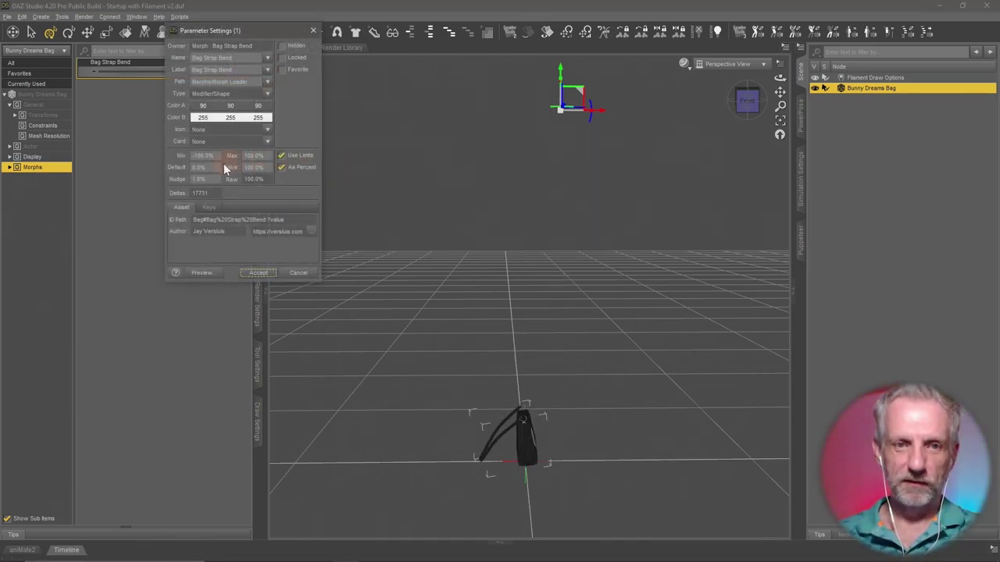
key("Return")
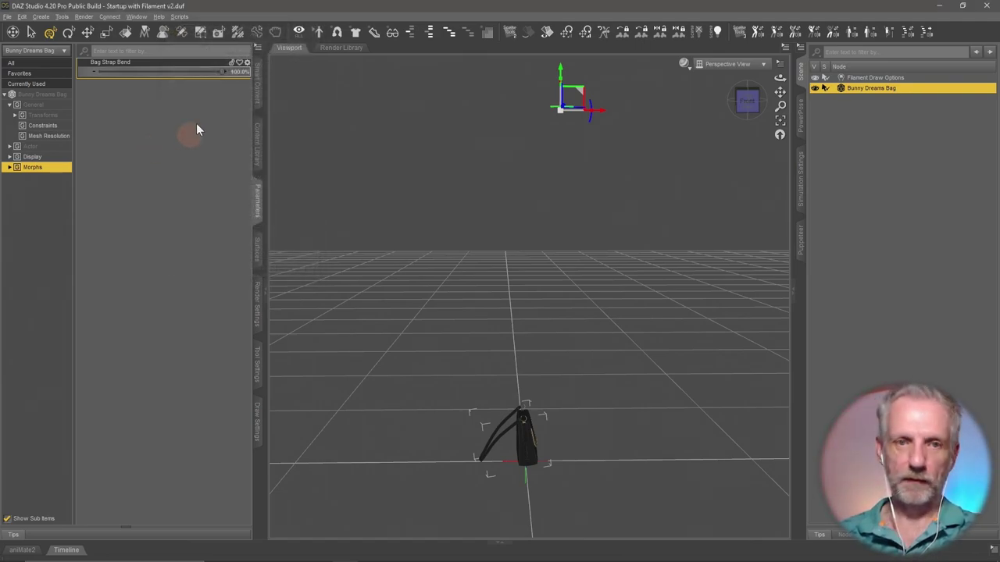
Test the Bag Strap Bend morph by dialling it down to its minimum and back up to 100% while viewing the bag
left_click_drag(221, 74, 94, 72)
mouse_move(348, 275)
left_mouse_down()
mouse_move(490, 324)
mouse_move(510, 305)
left_mouse_up()
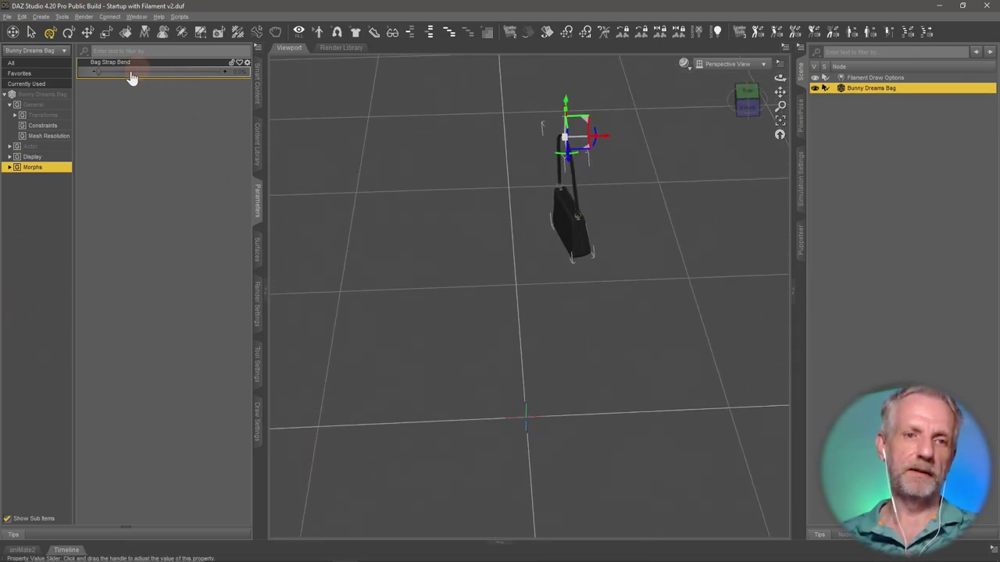
left_click_drag(101, 75, 227, 72)
left_click(356, 188)
left_click_drag(417, 236, 417, 241)
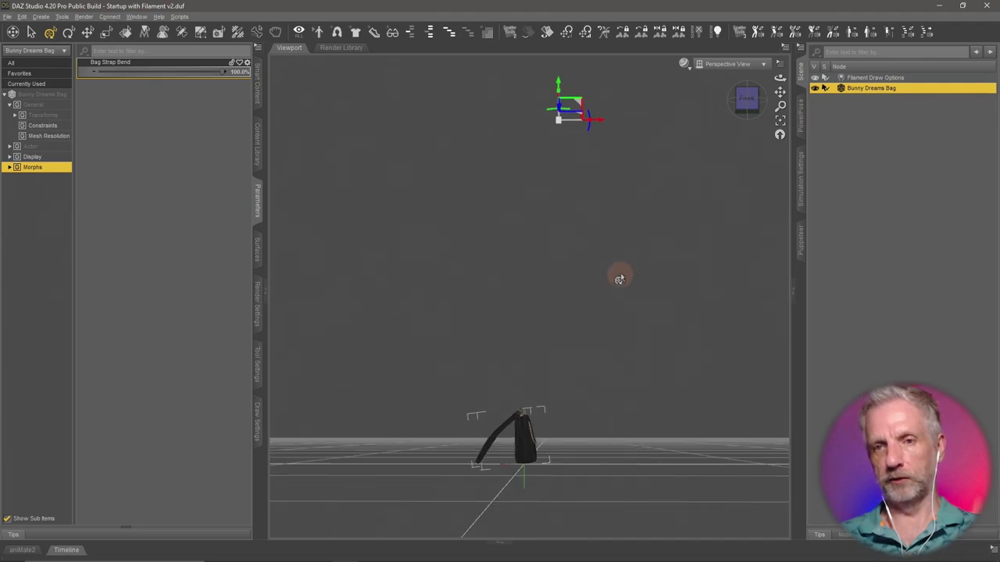
Try to lower the bag's origin point to floor level with the Joint Editor in the front view, and undo the move
left_click(723, 63)
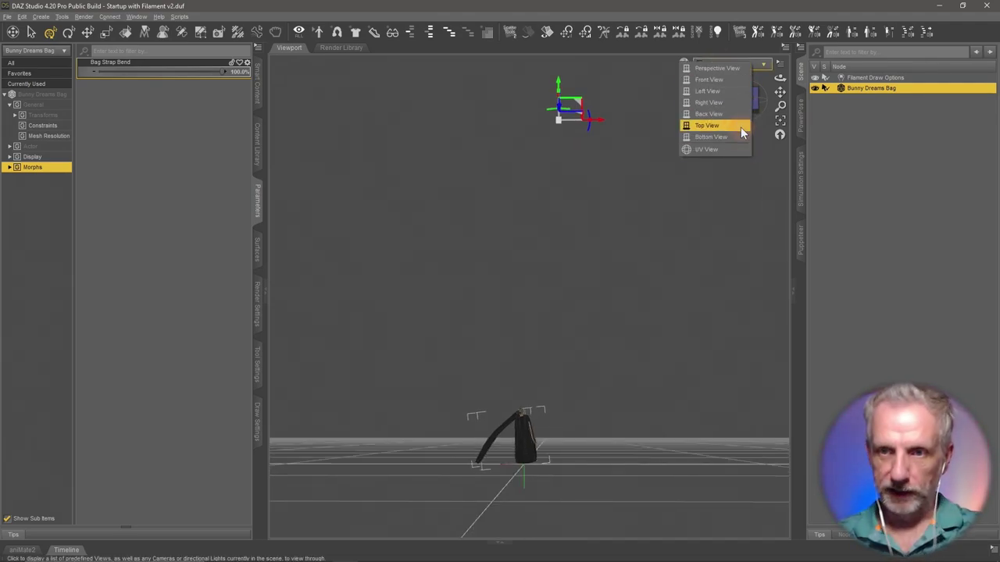
left_click(730, 80)
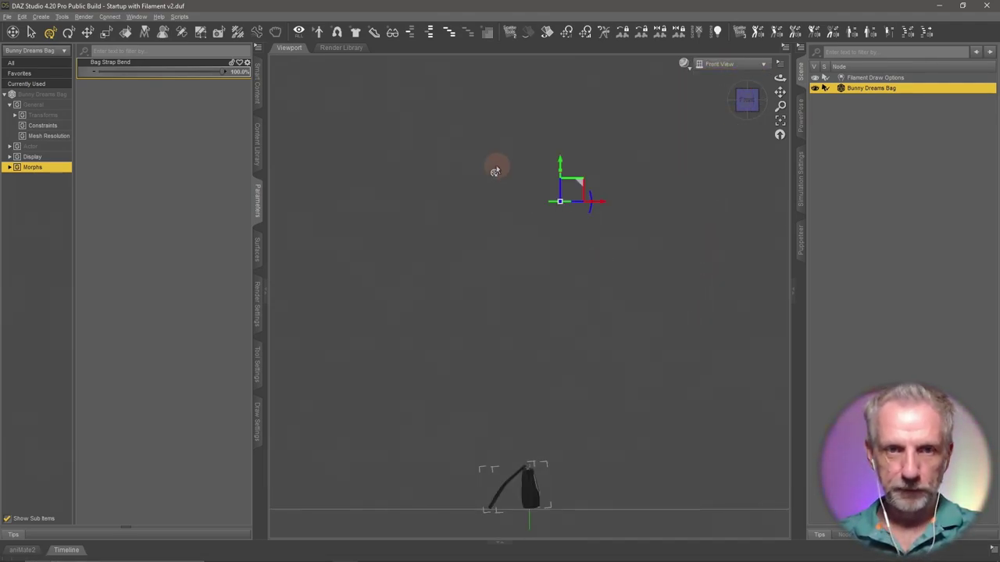
left_click(180, 32)
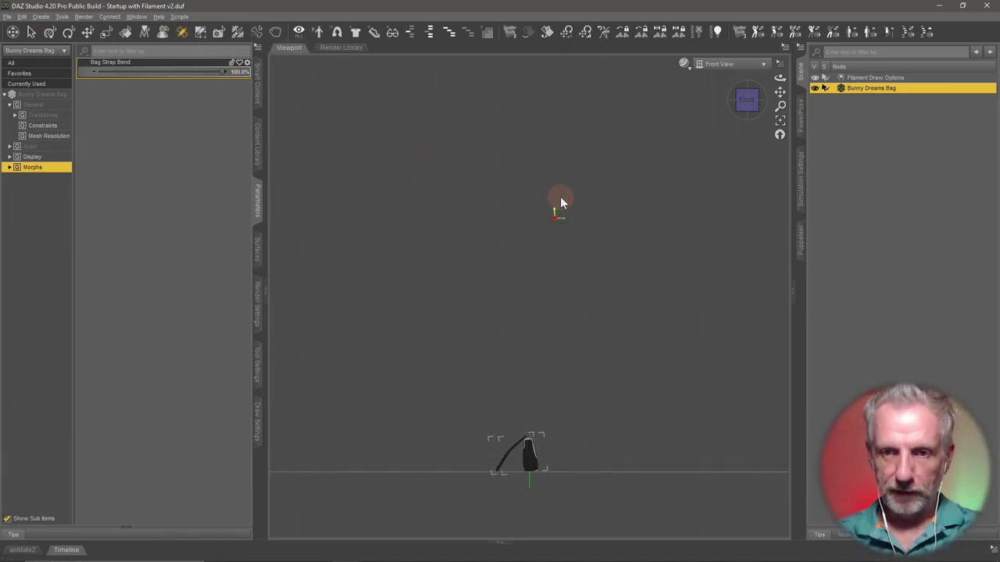
scroll(560, 201, "up", 2)
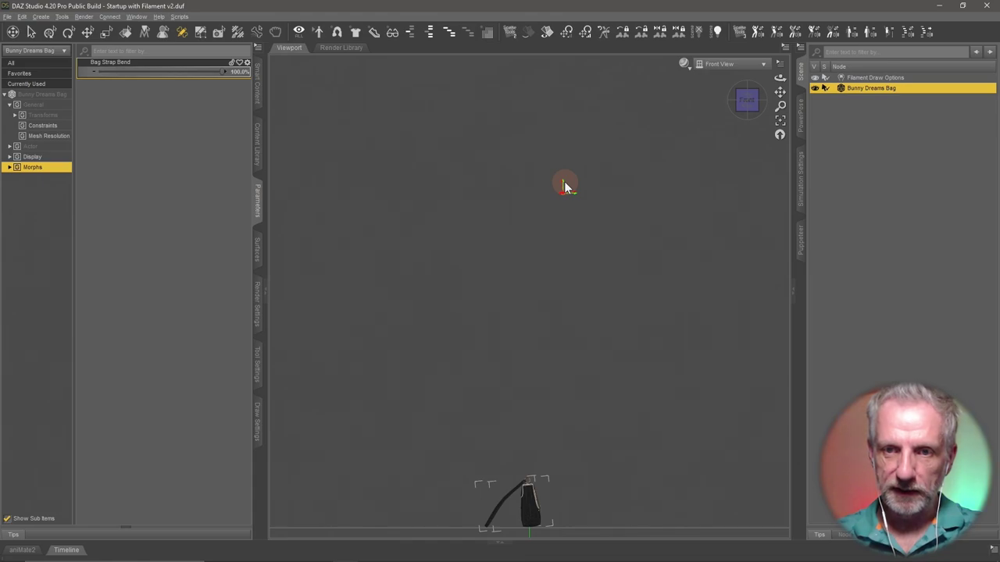
left_click(566, 214)
left_click(871, 88)
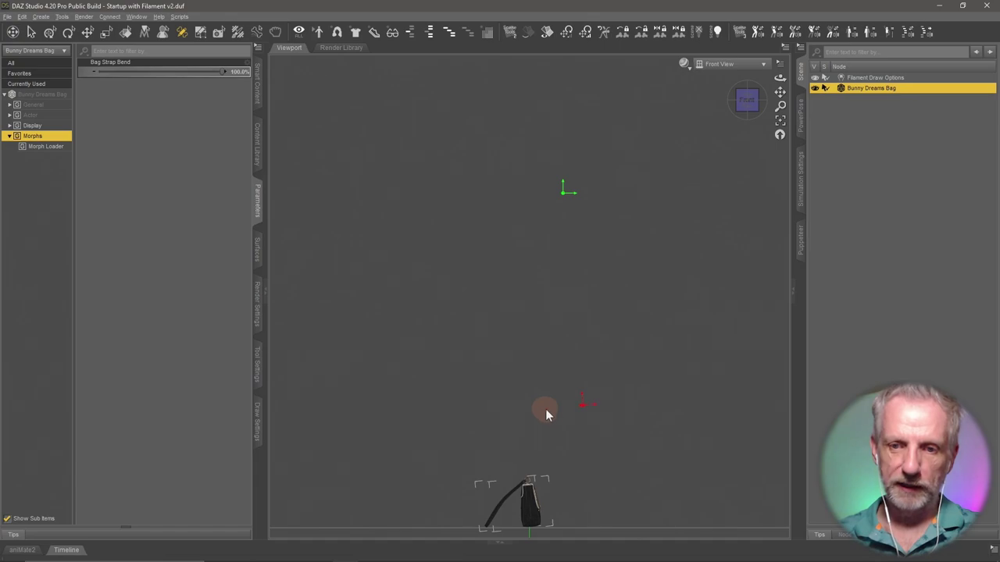
left_click_drag(564, 184, 600, 519)
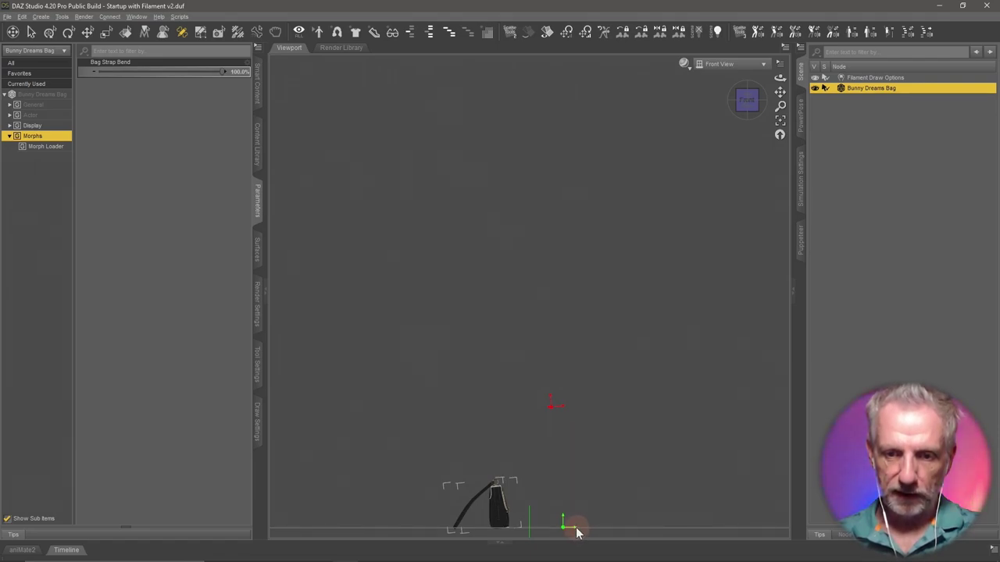
key("ctrl+z")
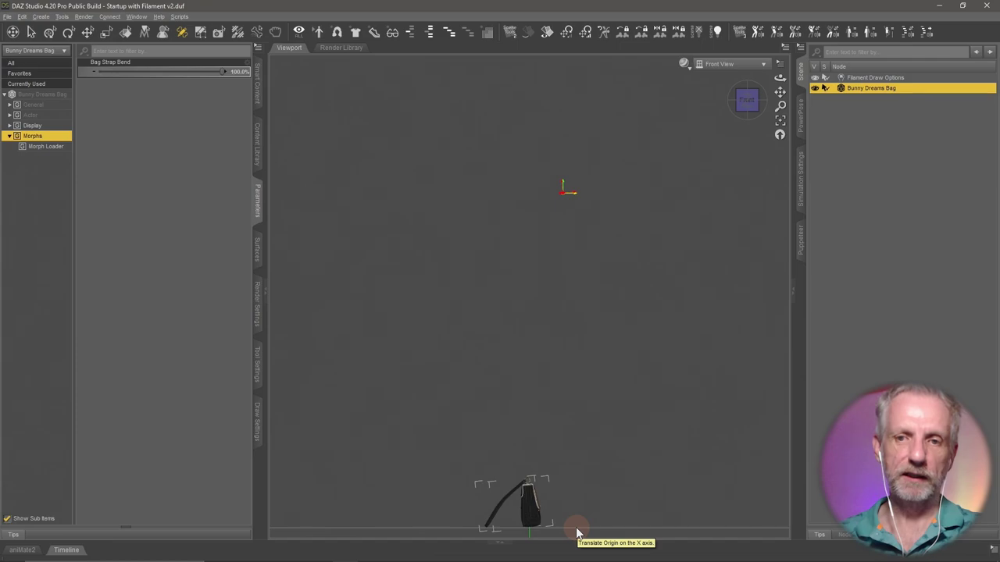
Move the bag's origin point down to the floor at the scene centre in the front view
left_click(568, 195)
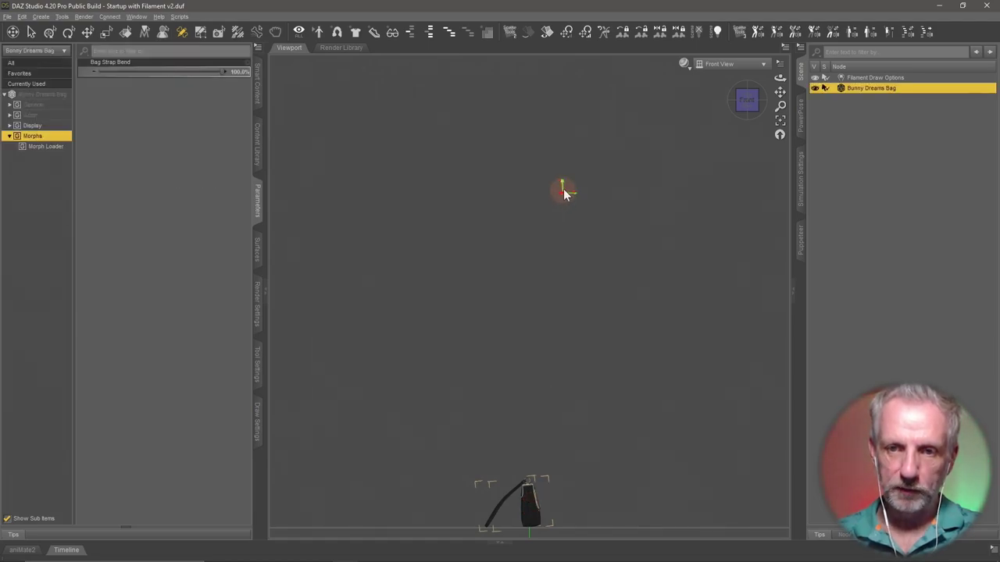
left_click_drag(565, 281, 549, 137)
left_click_drag(562, 186, 542, 532)
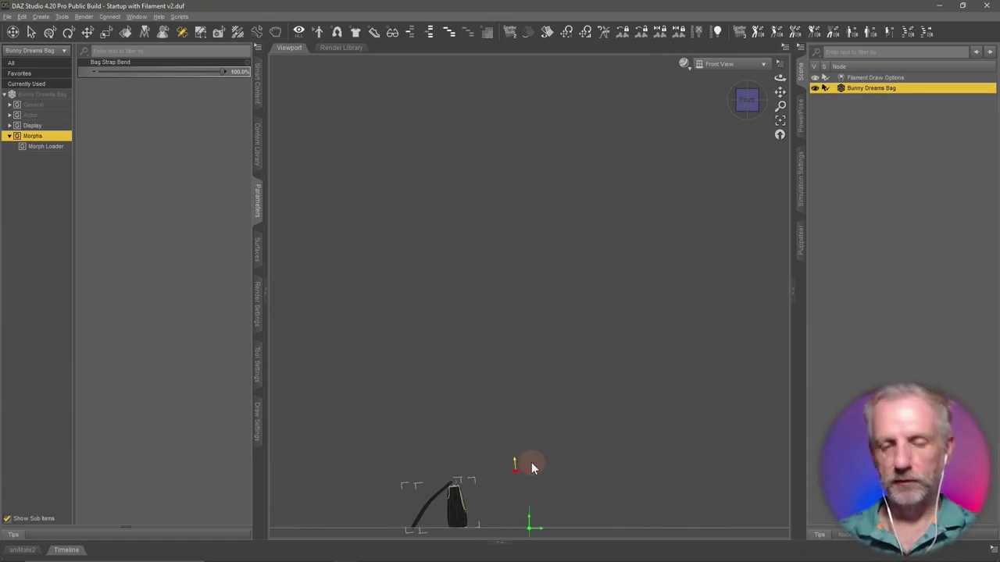
Shift the bag's origin point along the floor to the world centre with the Joint Editor in the perspective view
left_click(730, 65)
left_click(728, 74)
left_click_drag(523, 297, 617, 332)
left_click_drag(634, 228, 614, 235)
left_click(68, 33)
left_click_drag(493, 457, 381, 447)
left_click(181, 32)
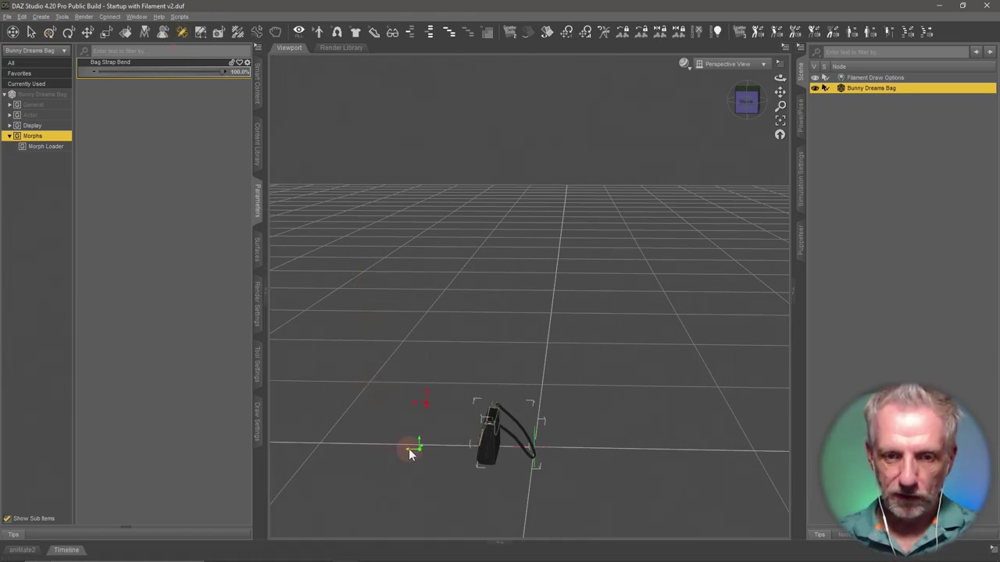
mouse_move(411, 455)
left_mouse_down()
mouse_move(500, 457)
mouse_move(555, 477)
left_mouse_up()
mouse_move(488, 435)
left_mouse_down("alt")
mouse_move(614, 442)
mouse_move(492, 426)
mouse_move(508, 422)
mouse_move(534, 384)
mouse_move(529, 339)
mouse_move(539, 373)
mouse_move(547, 365)
mouse_move(552, 373)
mouse_move(531, 361)
mouse_move(629, 403)
mouse_move(527, 382)
mouse_move(557, 358)
left_mouse_up("alt")
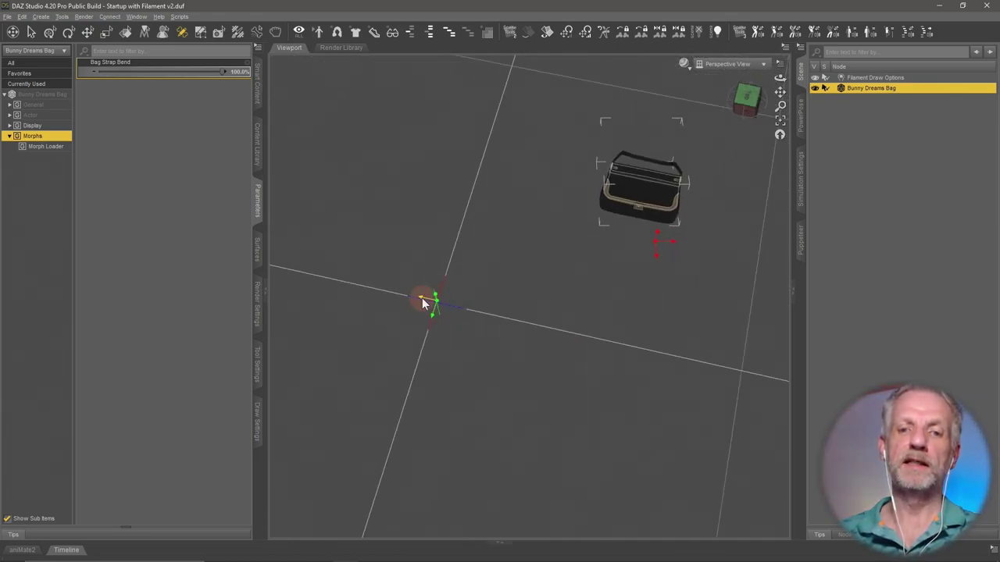
left_click_drag(602, 279, 602, 279, "alt")
Set the bag's X, Y and Z Translate values to 0
left_click(43, 107)
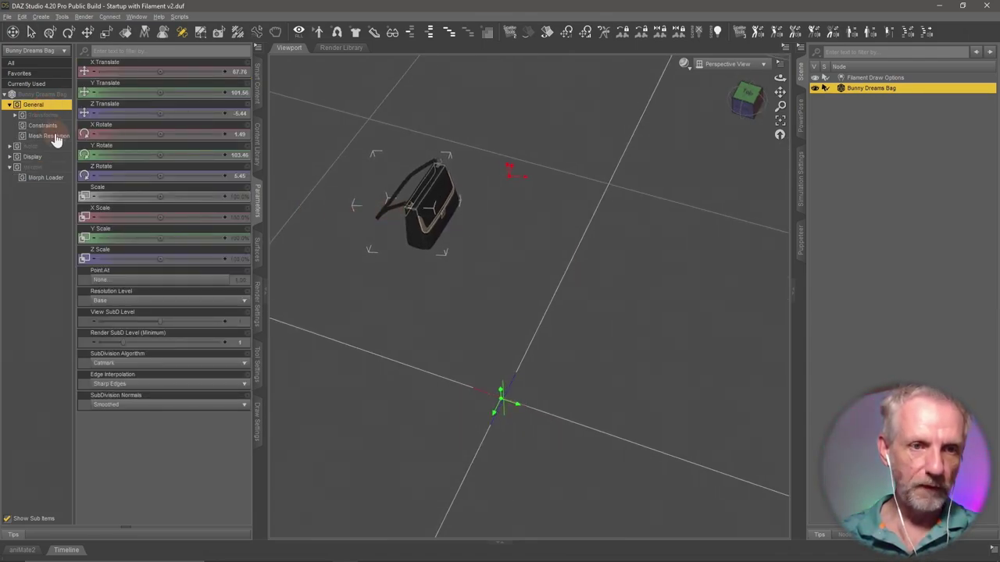
left_click(59, 117)
left_click(55, 126)
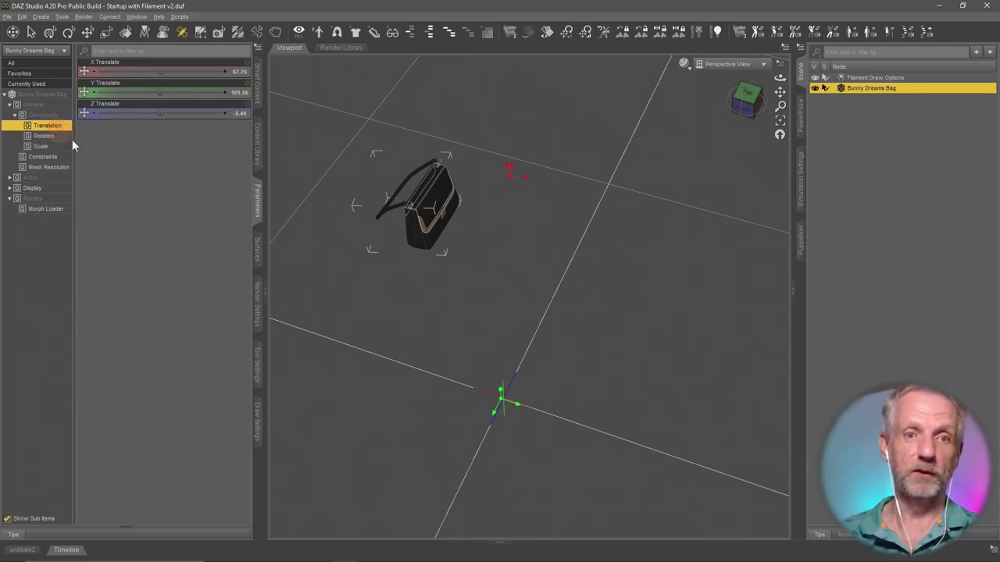
left_click(237, 73)
type("0")
key("Return")
left_click(235, 92)
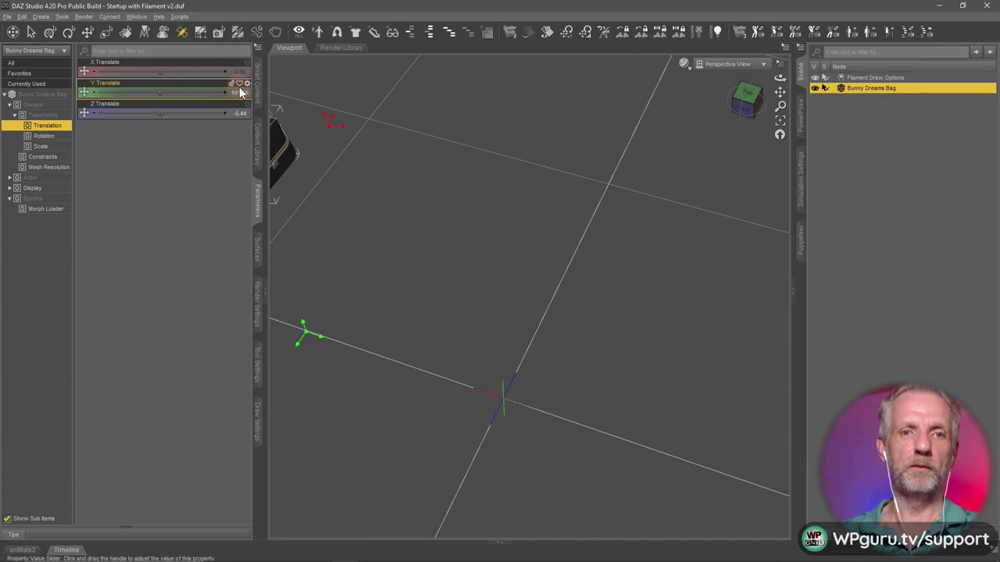
type("0")
key("Return")
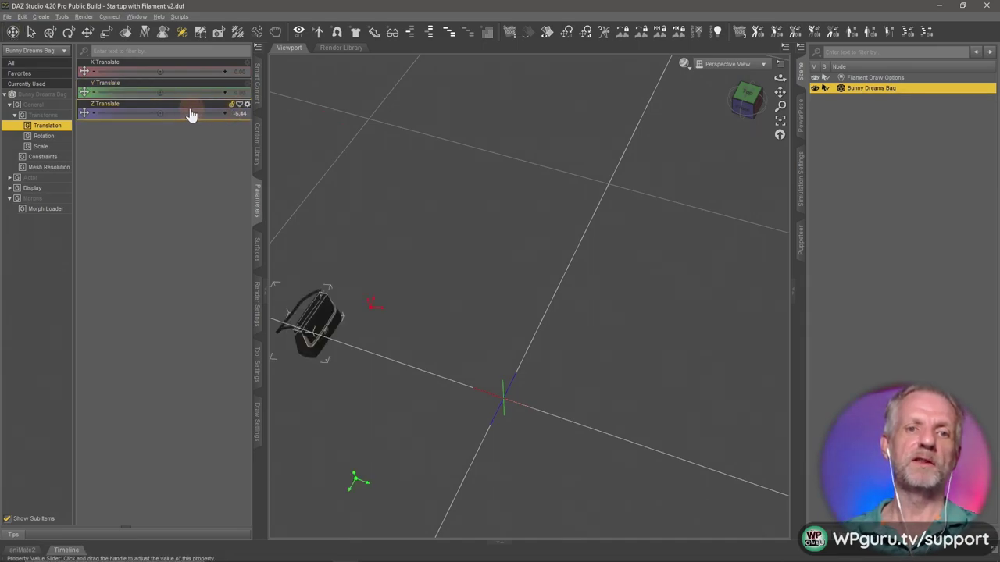
left_click(252, 193)
Inspect the bag's position against the world centre and undo the translation resets and the origin point moves
left_click_drag(379, 331, 376, 333)
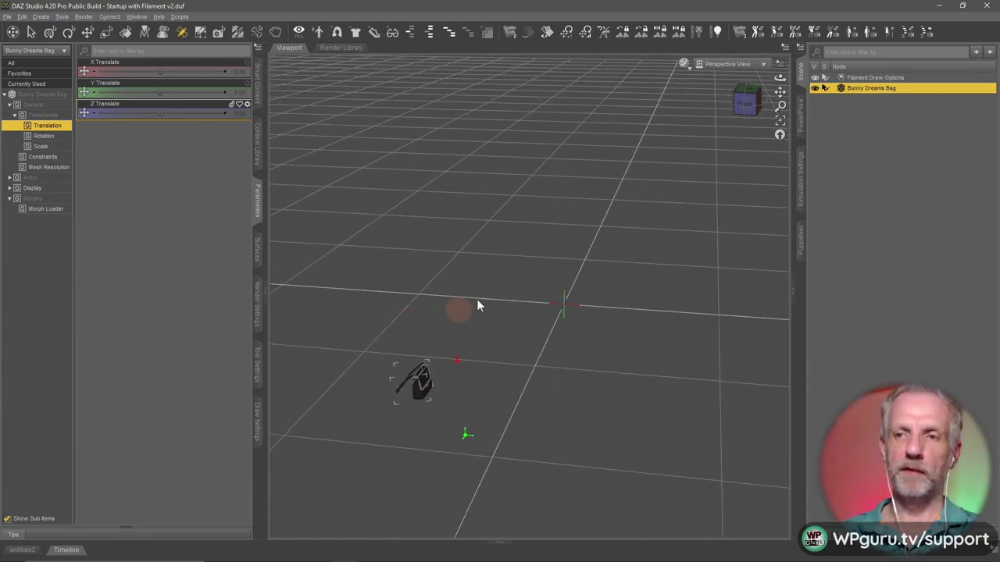
left_click_drag(532, 276, 564, 271)
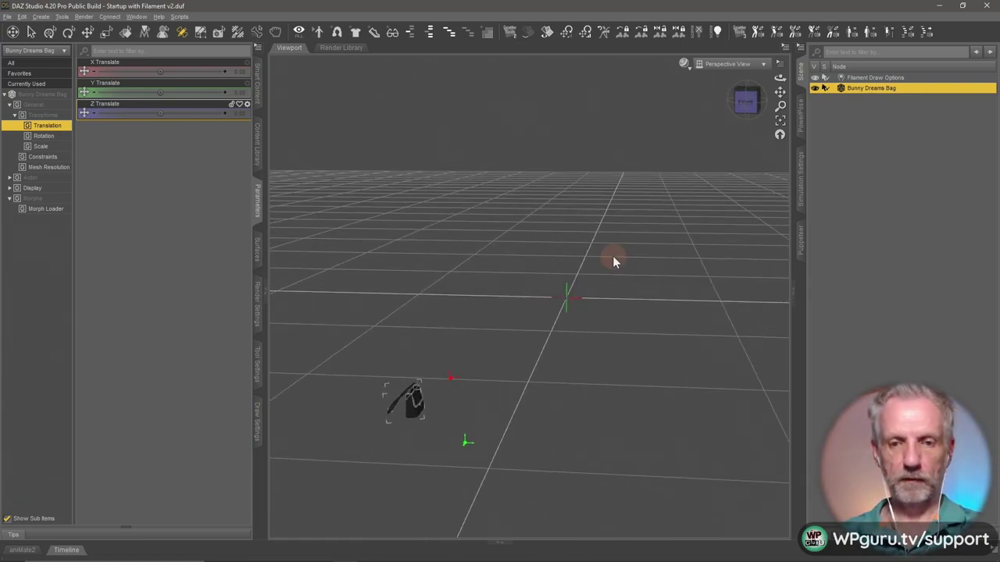
key("ctrl+z")
key("ctrl+z")
key("ctrl+z")
key("ctrl+z")
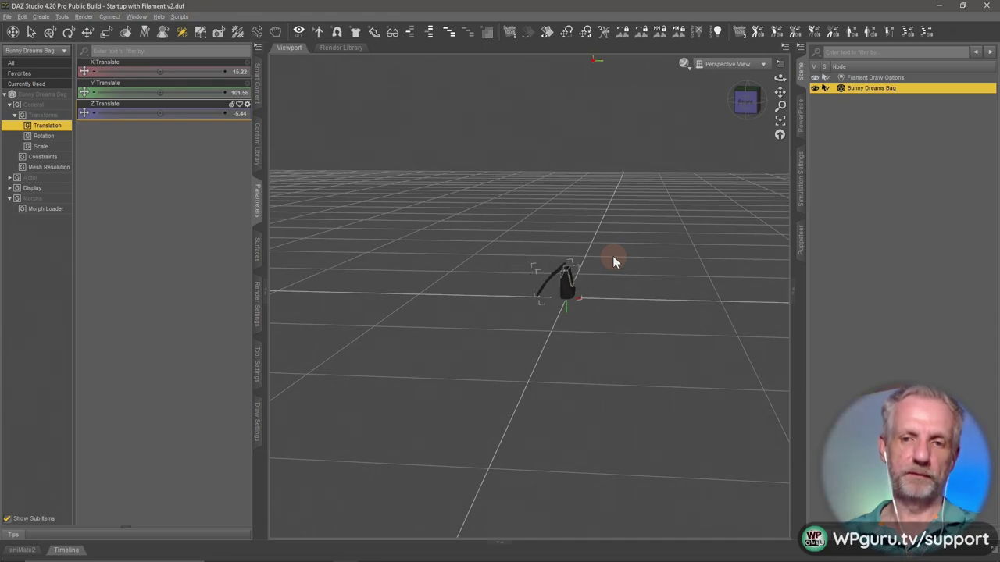
Lower the bag's origin point to floor level beside the bag with the Joint Editor and check it from another angle
left_click_drag(616, 266, 649, 194, "alt")
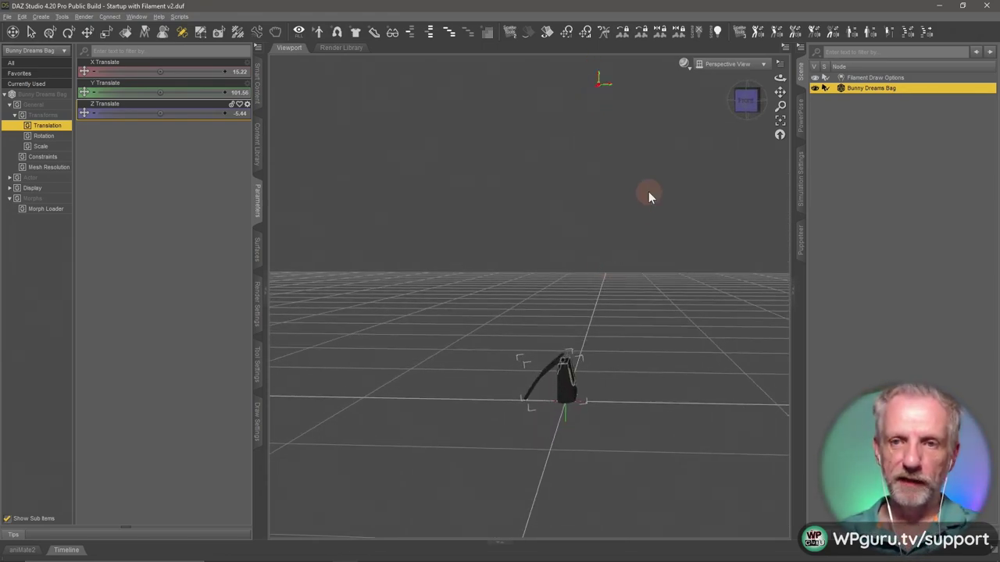
left_click(600, 95)
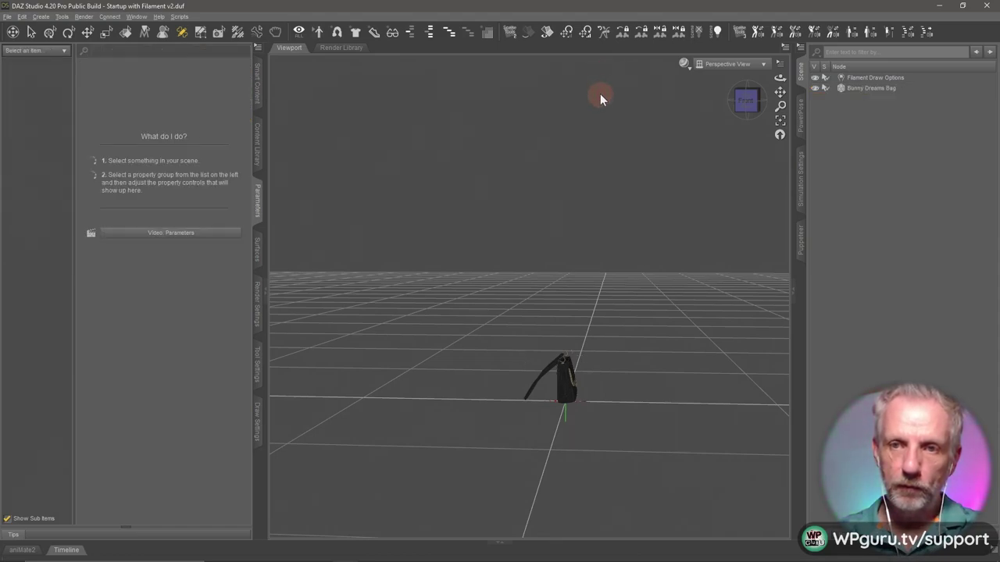
left_click(894, 91)
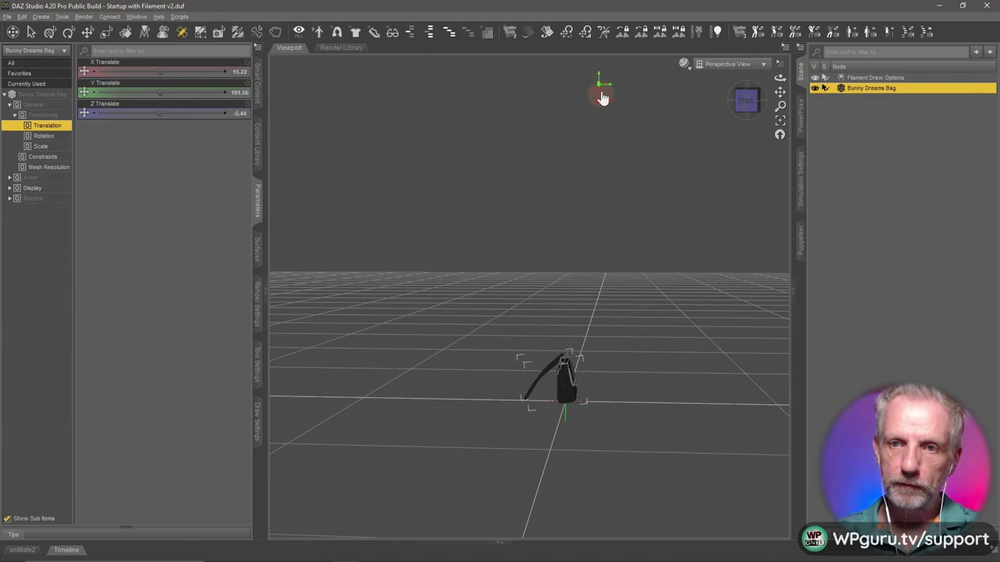
left_click_drag(599, 77, 612, 393)
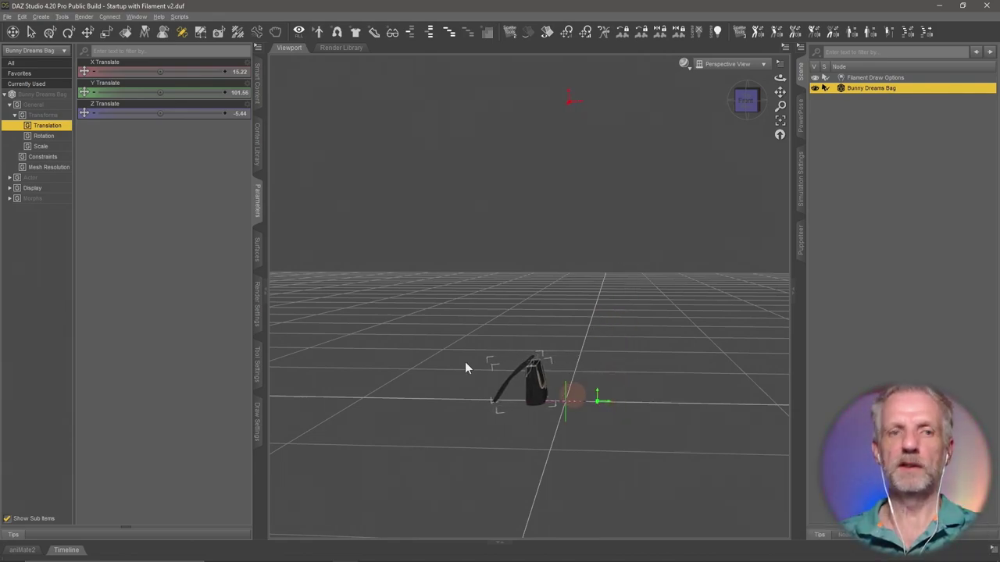
left_click(50, 31)
left_click_drag(436, 317, 460, 326)
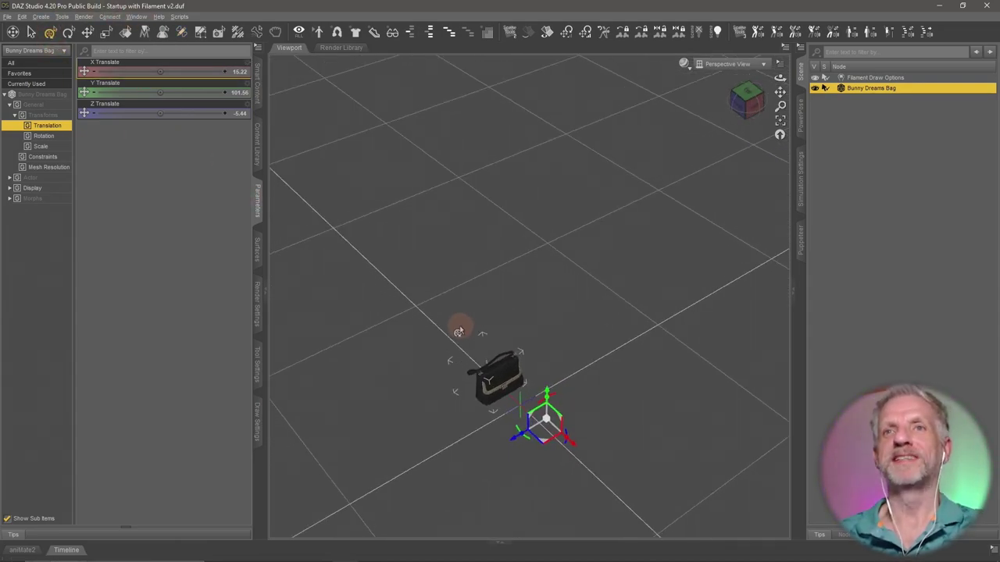
Add the Masterclass Promo folder as a base directory under DAZ Studio Formats in the Content Library
left_click(266, 139)
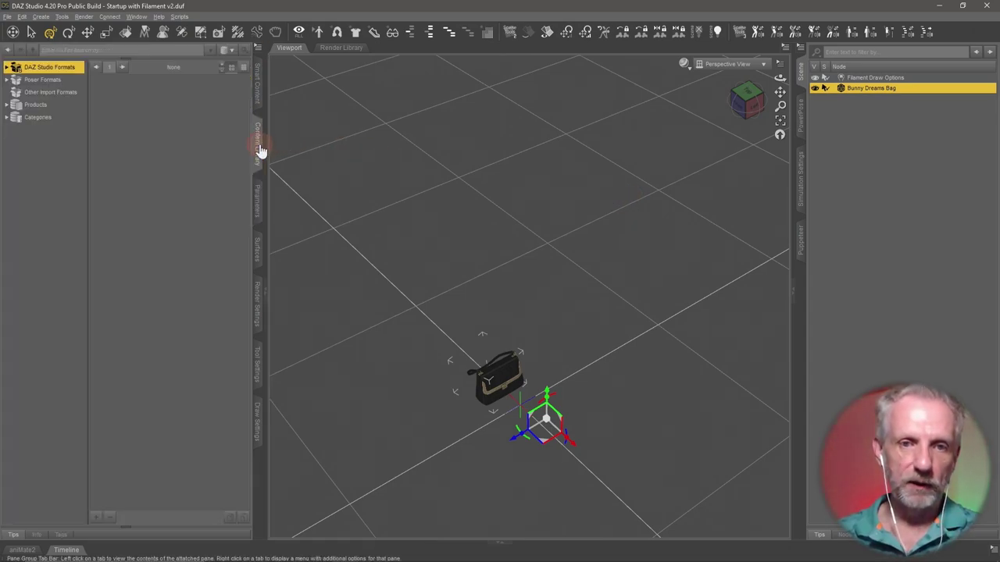
double_click(47, 69)
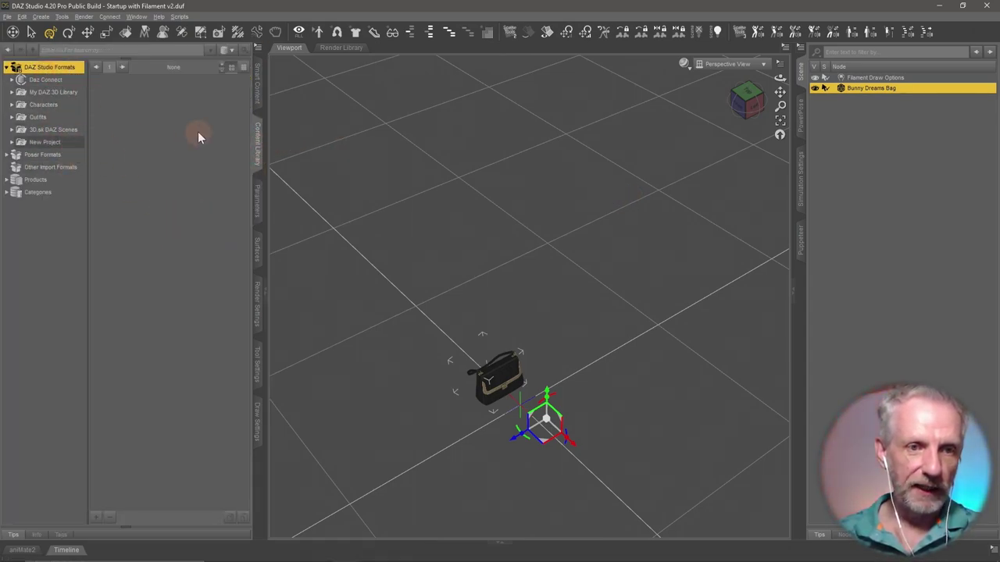
right_click(85, 80)
left_click(87, 81)
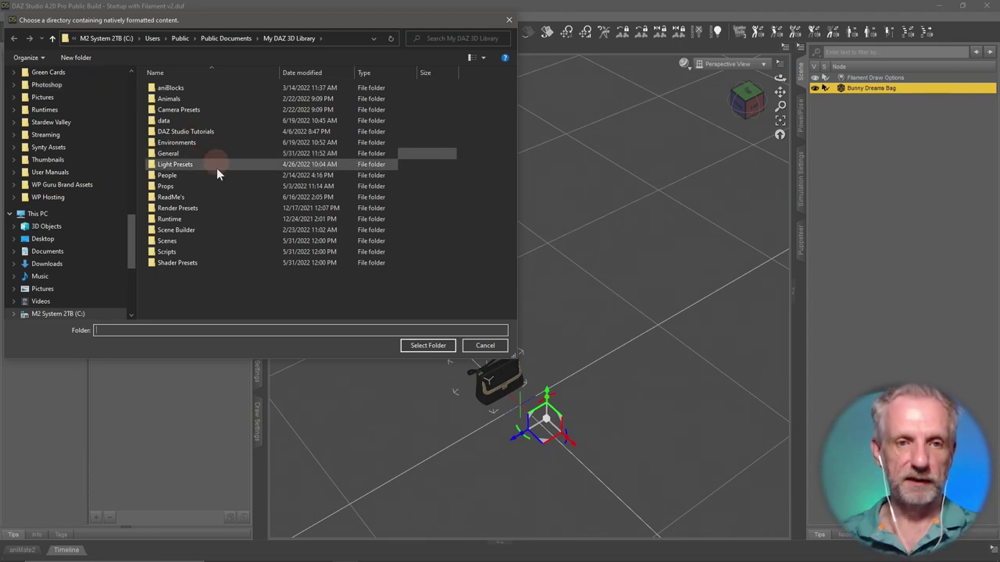
scroll(104, 223, "up", 3)
scroll(104, 223, "up", 10)
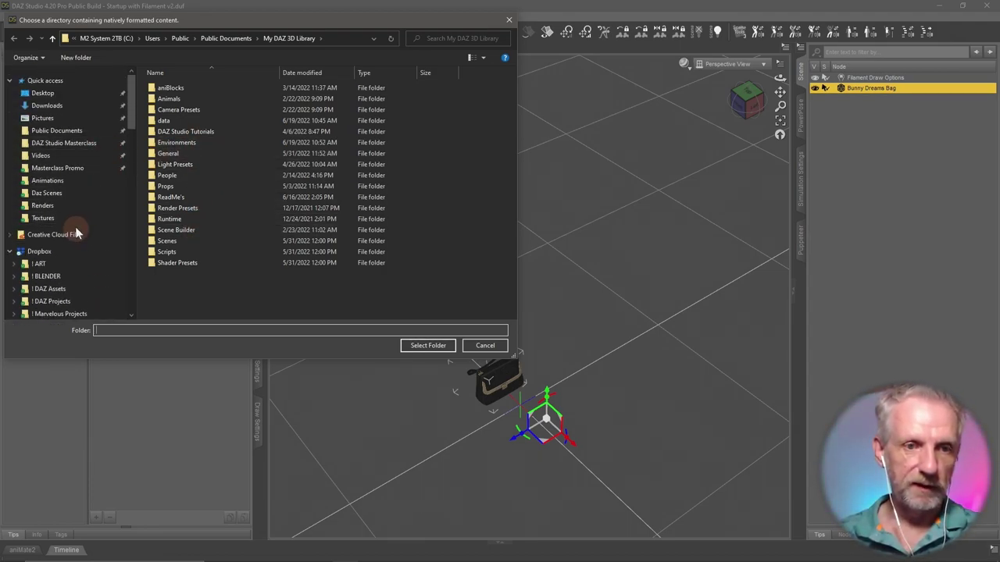
left_click(88, 169)
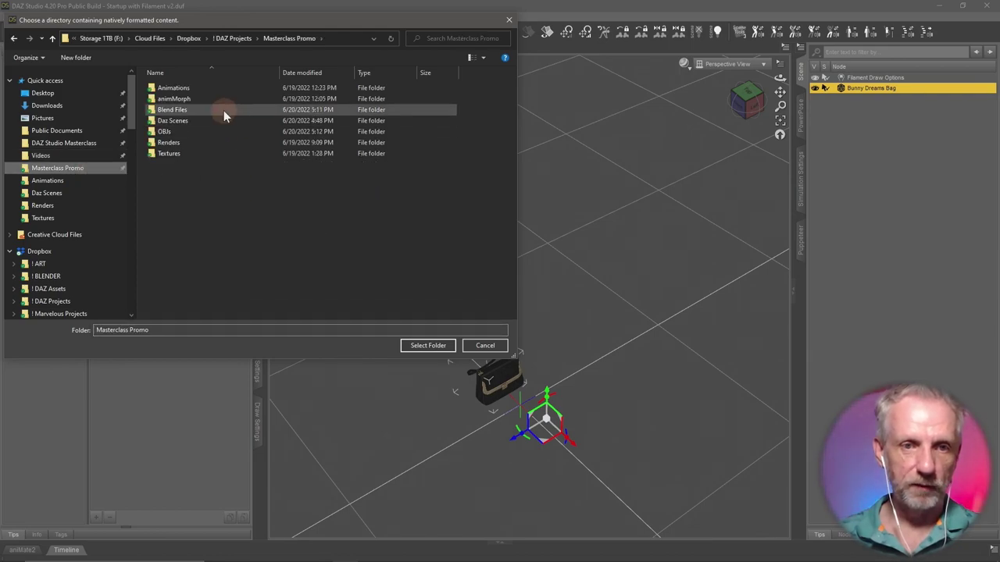
left_click(339, 300)
left_click(413, 345)
Open the Daz Scenes folder inside Masterclass Promo in the Content Library
double_click(50, 68)
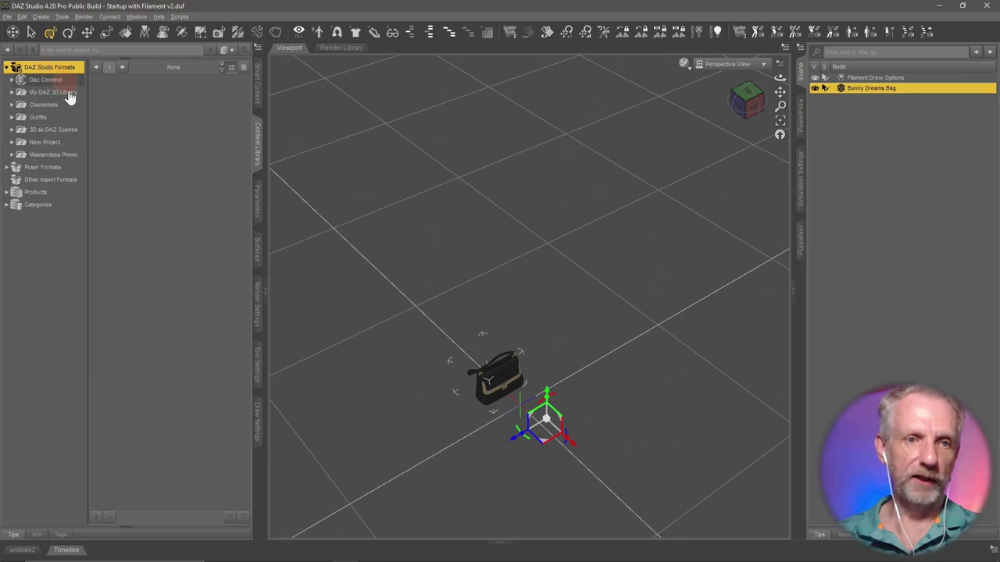
left_click(62, 156)
double_click(59, 156)
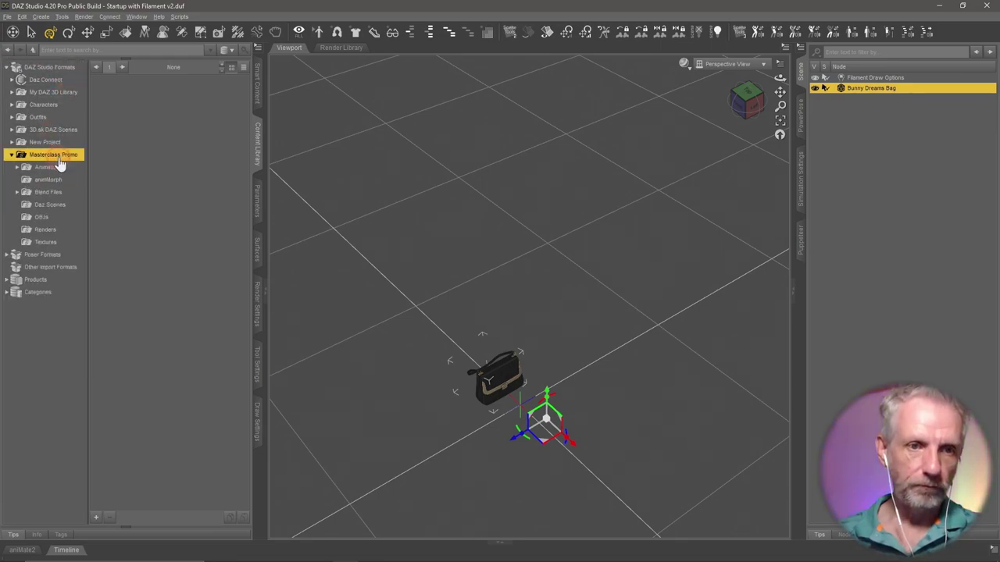
left_click(61, 205)
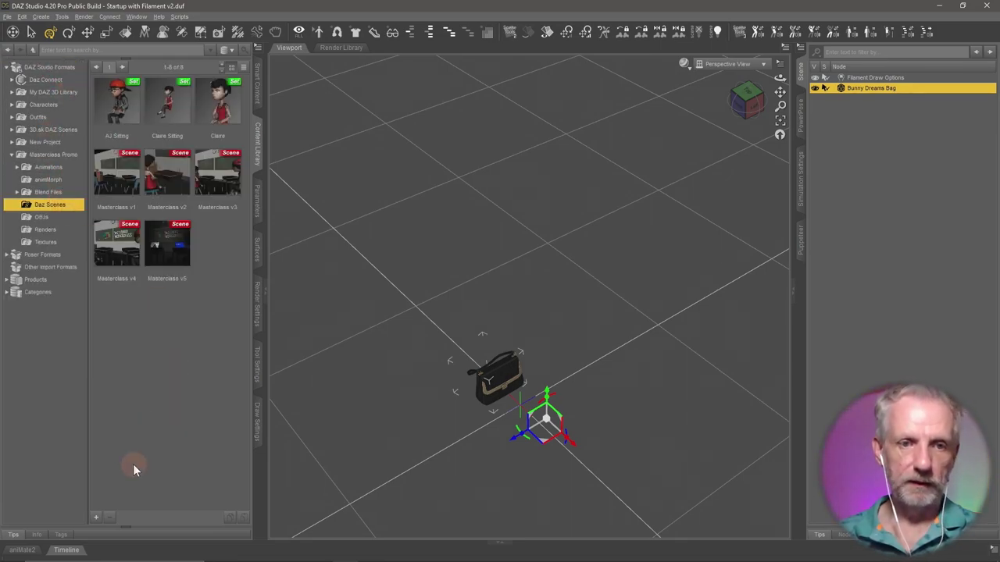
Save the bag as a scene subset named Bunny Bag in the Daz Scenes folder, including both listed nodes
left_click_drag(431, 424, 430, 416, "alt")
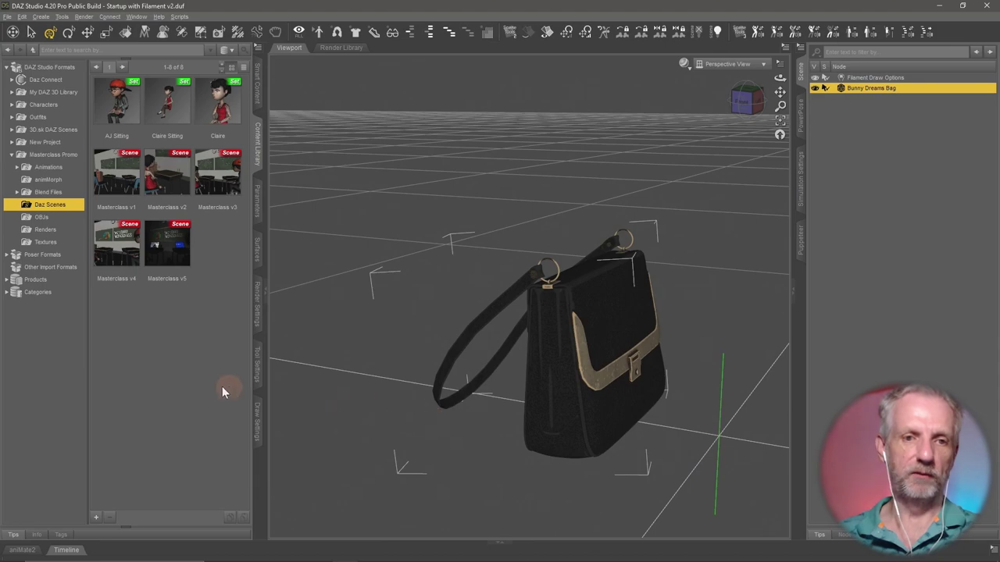
left_click(100, 522)
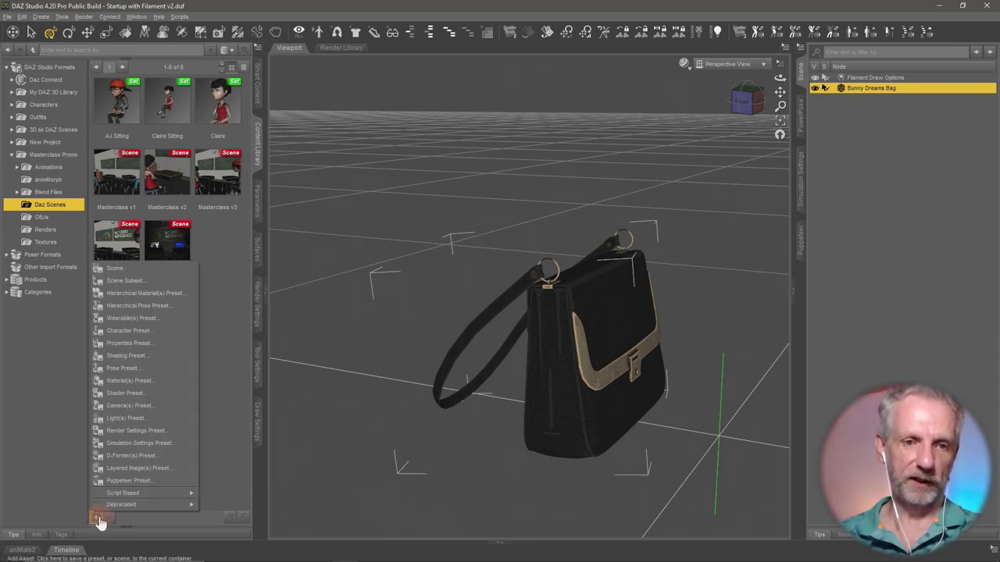
left_click(188, 279)
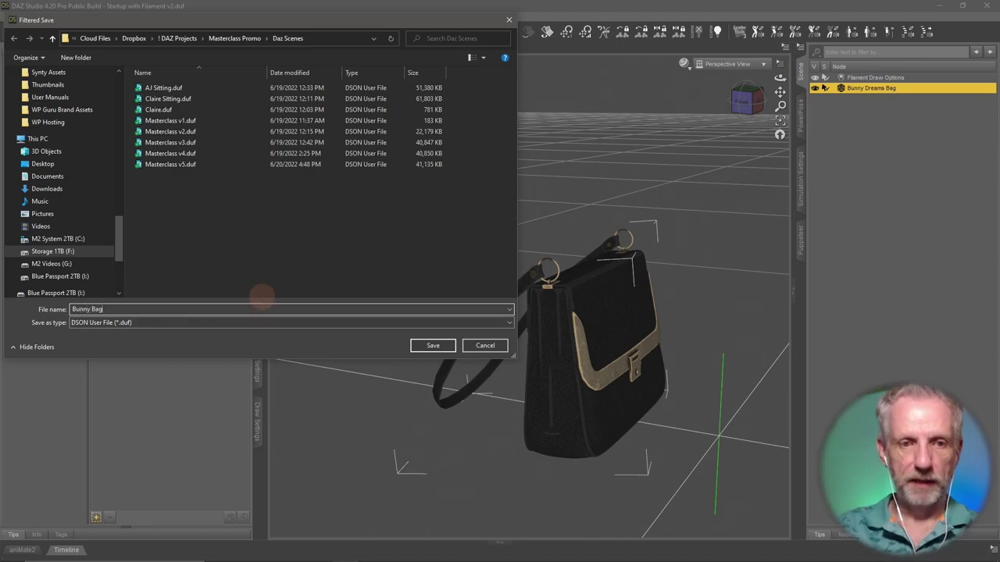
key("Return")
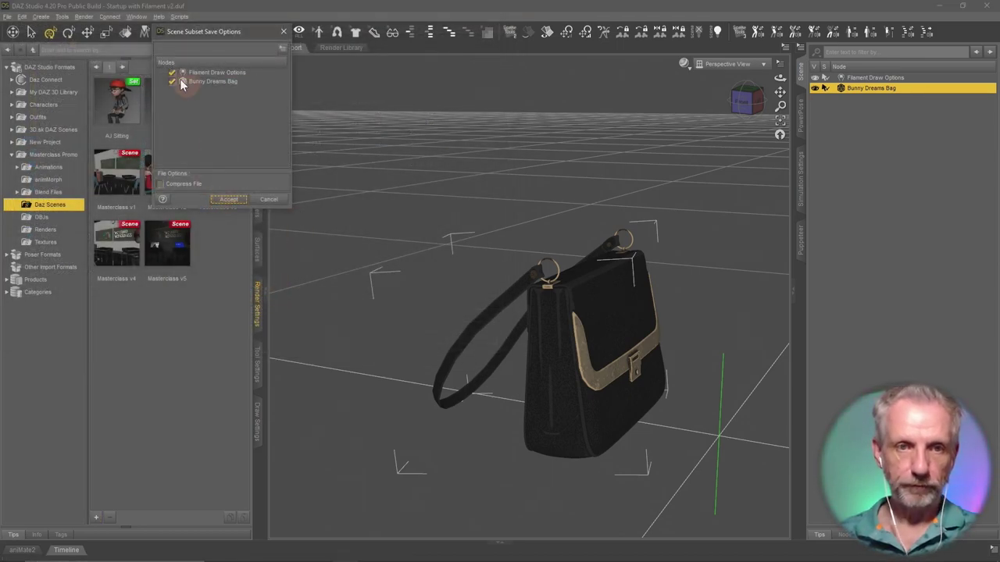
left_click(222, 196)
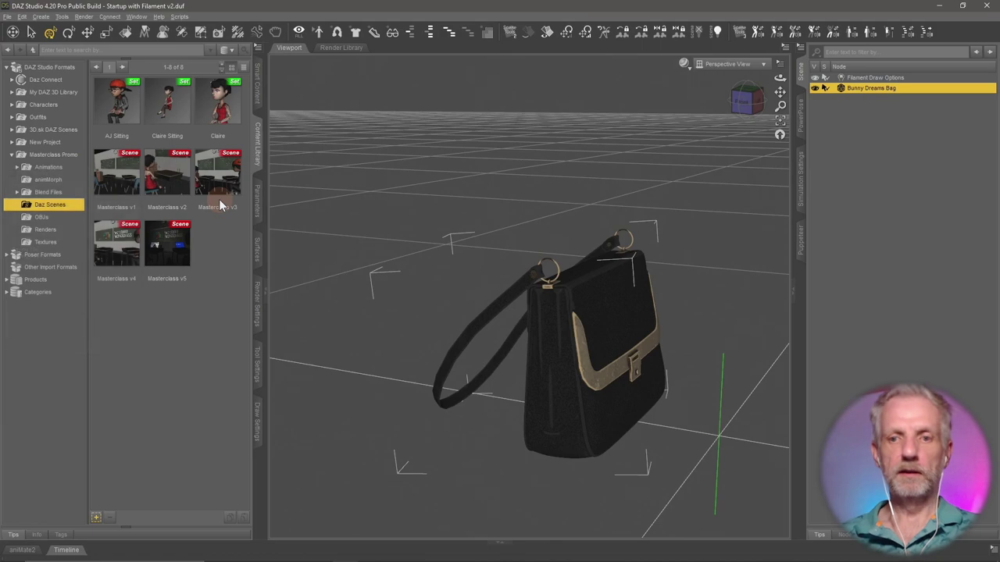
Switch to the DAZ Studio window with the Masterclass v5 scene and refresh the Daz Scenes folder in the Content Library
key("alt+Tab")
key("alt+Tab")
key("alt+Tab")
key("alt+Tab")
key("alt+Tab")
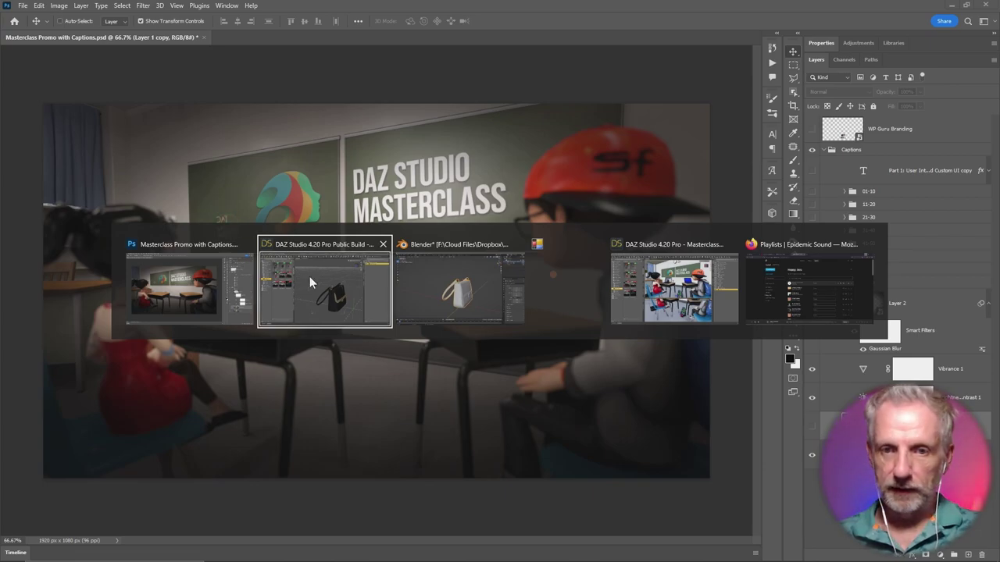
key("alt+Tab")
key("alt+Tab")
key("alt+Tab")
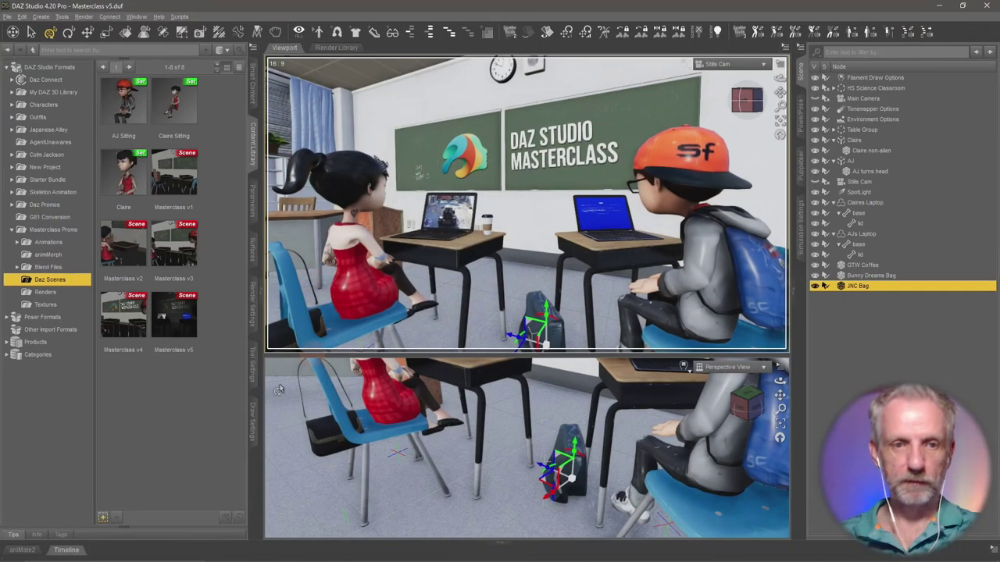
right_click(205, 412)
left_click(232, 430)
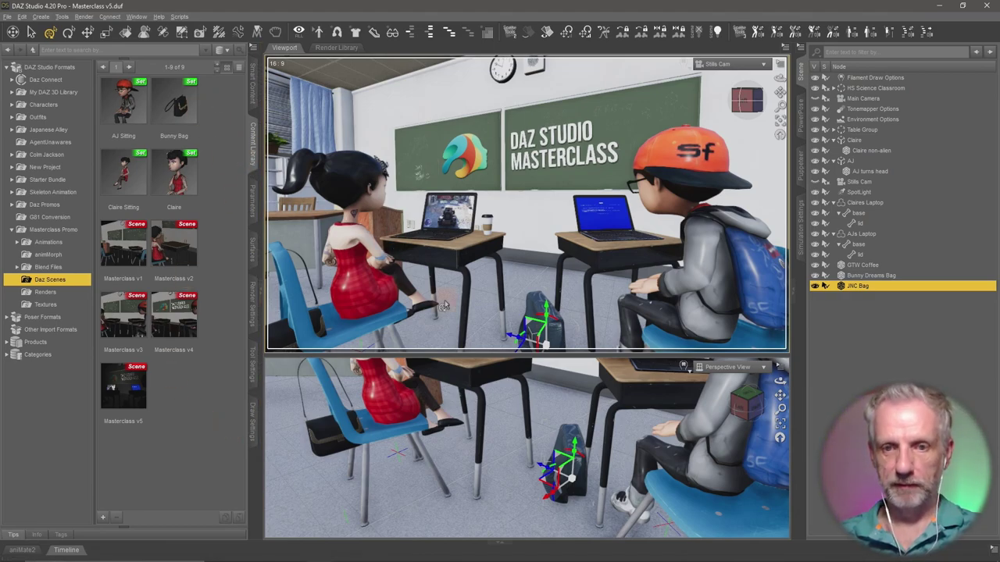
Enlarge the Perspective View and place the saved Bunny Bag on the classroom floor between the desks
left_click_drag(483, 353, 481, 248)
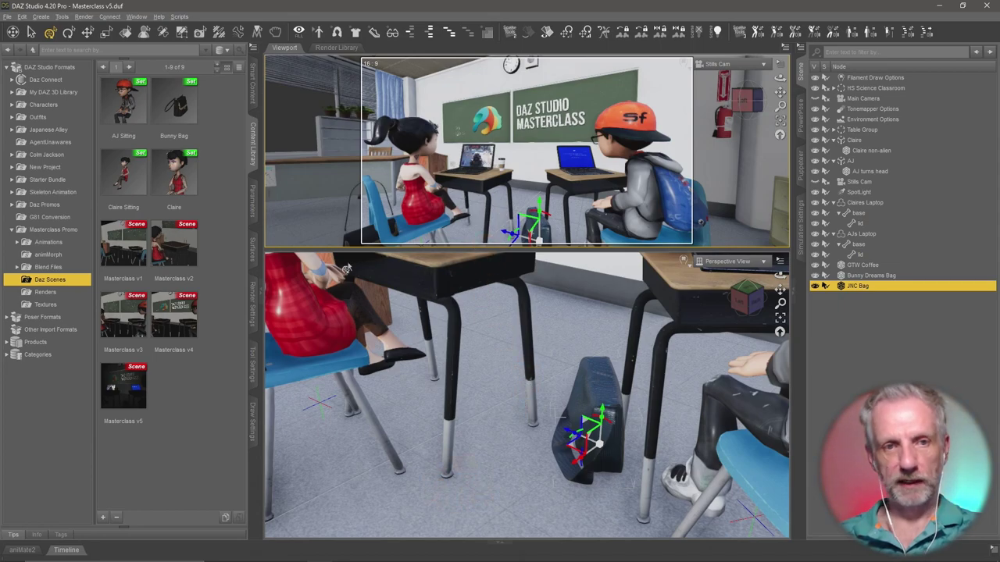
left_click(175, 111)
left_click_drag(179, 111, 492, 467)
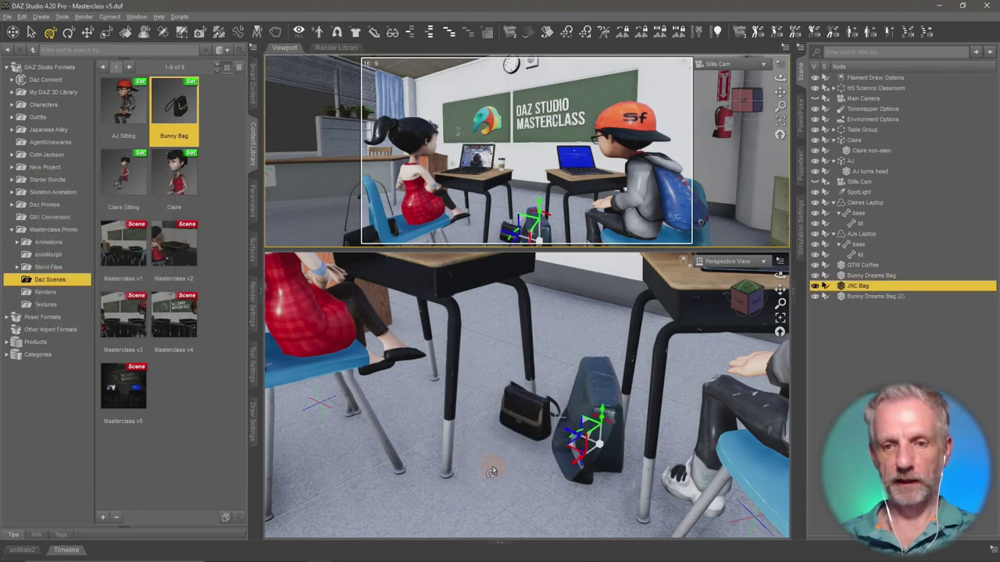
Move the newly added Bunny Dreams Bag across the floor until it stands beside the blue JNC Bag
left_click(870, 297)
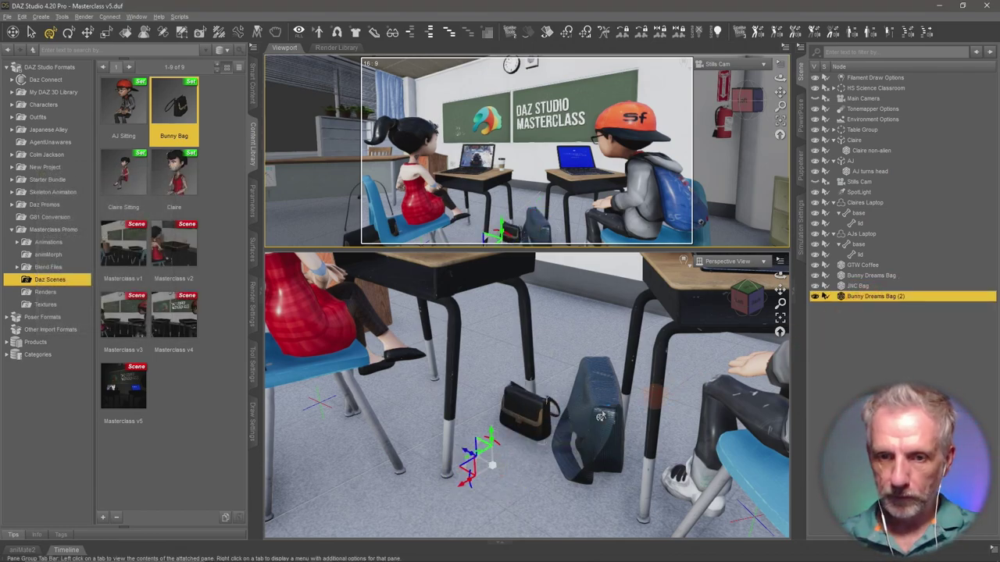
left_click_drag(460, 491, 417, 525)
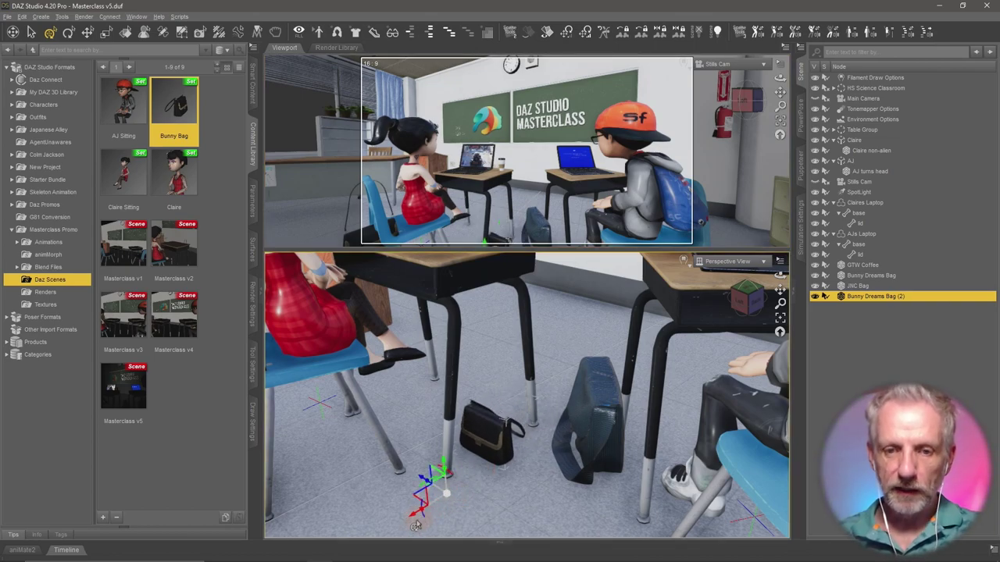
left_click_drag(418, 485, 548, 459, "alt")
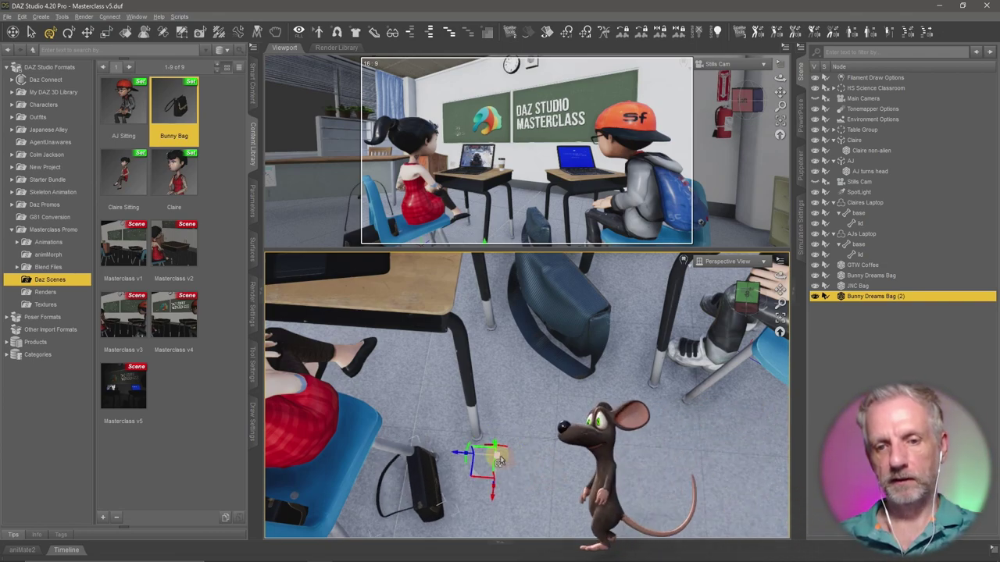
left_click_drag(525, 459, 593, 328, "alt")
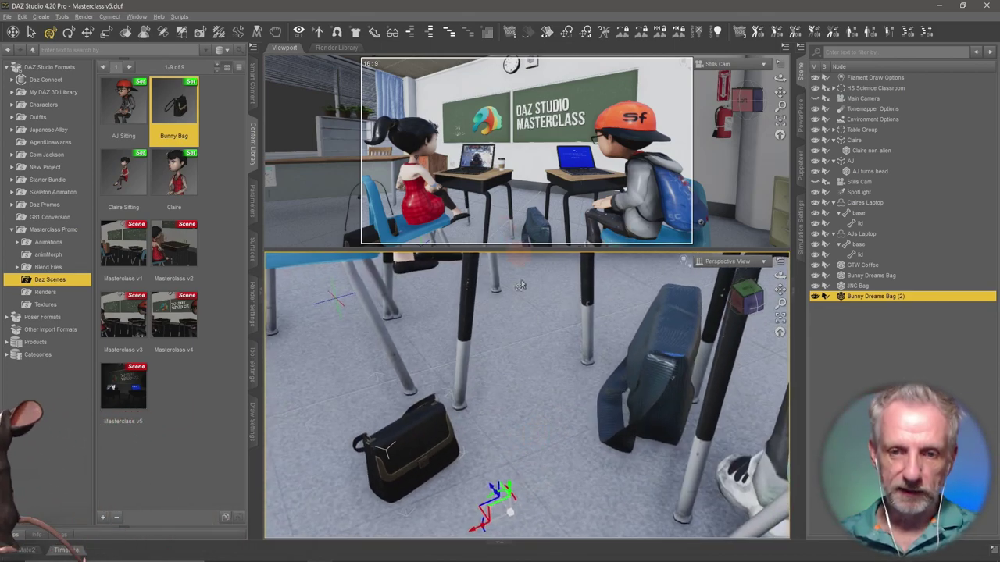
left_click_drag(478, 528, 610, 440)
left_click_drag(588, 424, 572, 368)
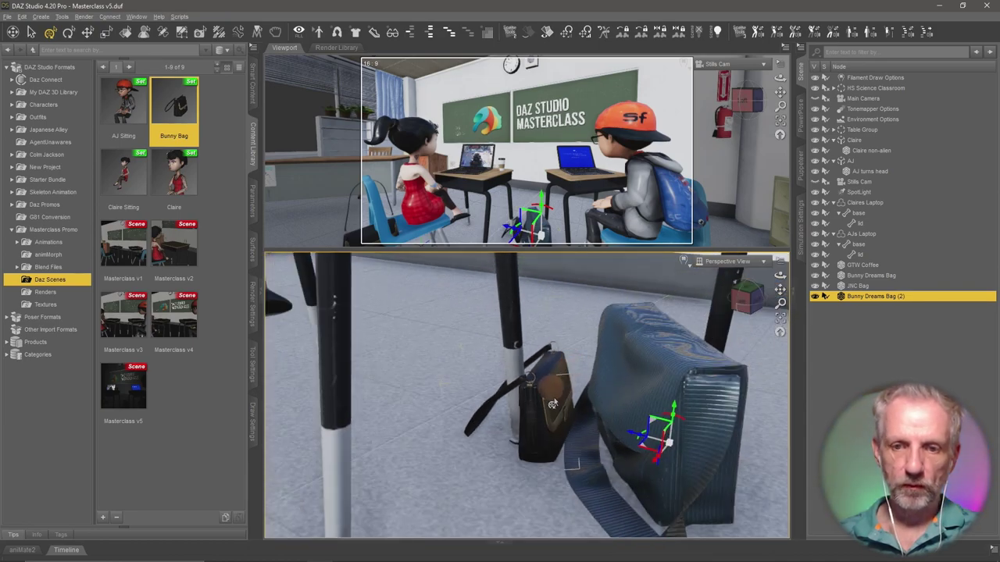
left_click_drag(667, 447, 698, 434)
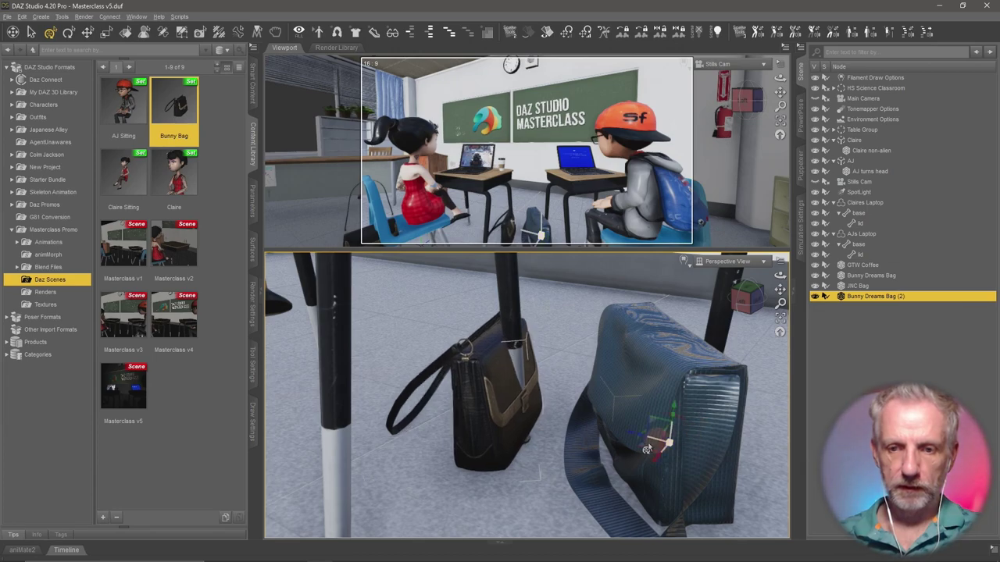
Turn the new Bunny Dreams Bag on the floor and fine-tune its position close against the JNC Bag
left_click_drag(641, 451, 541, 402)
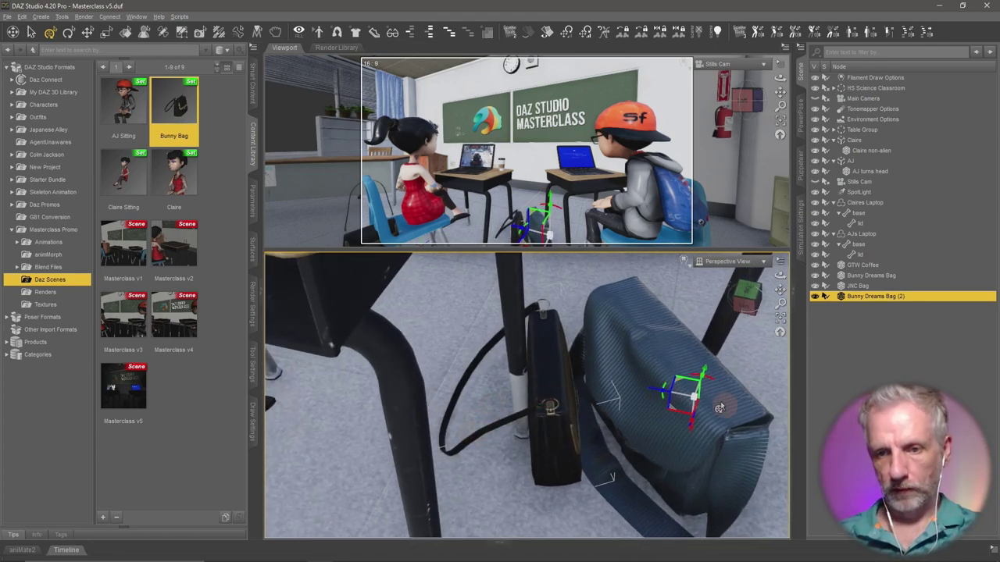
left_click_drag(689, 404, 667, 461)
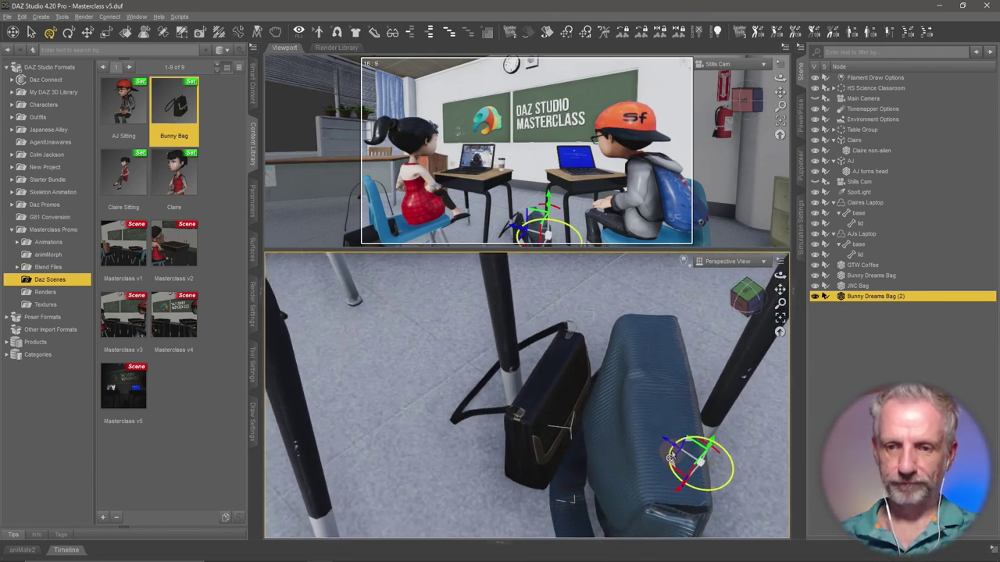
left_click_drag(669, 460, 647, 510)
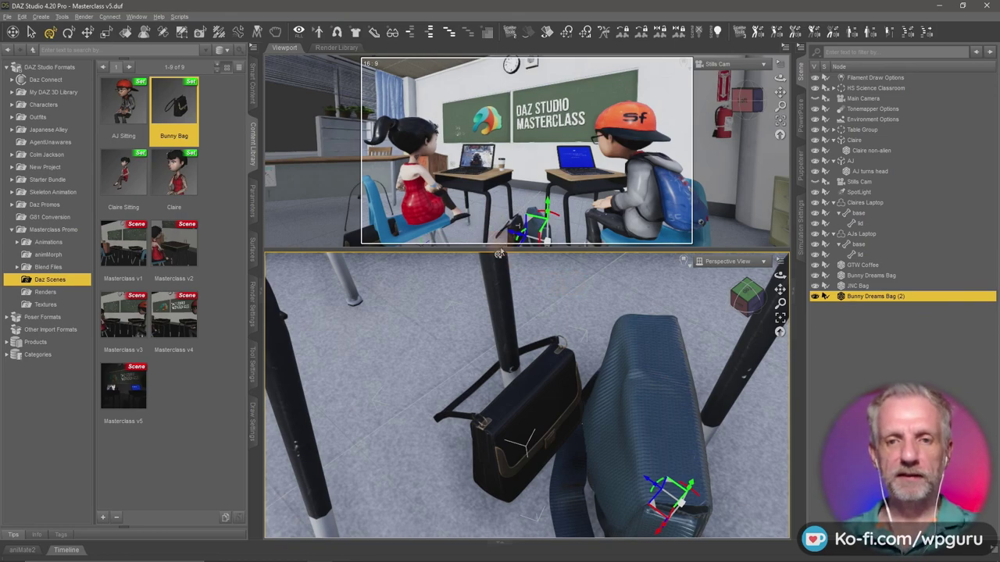
Enlarge the Stills Cam view to check the placed bags and collapse the two laptop groups in the scene list
left_click_drag(499, 250, 500, 386)
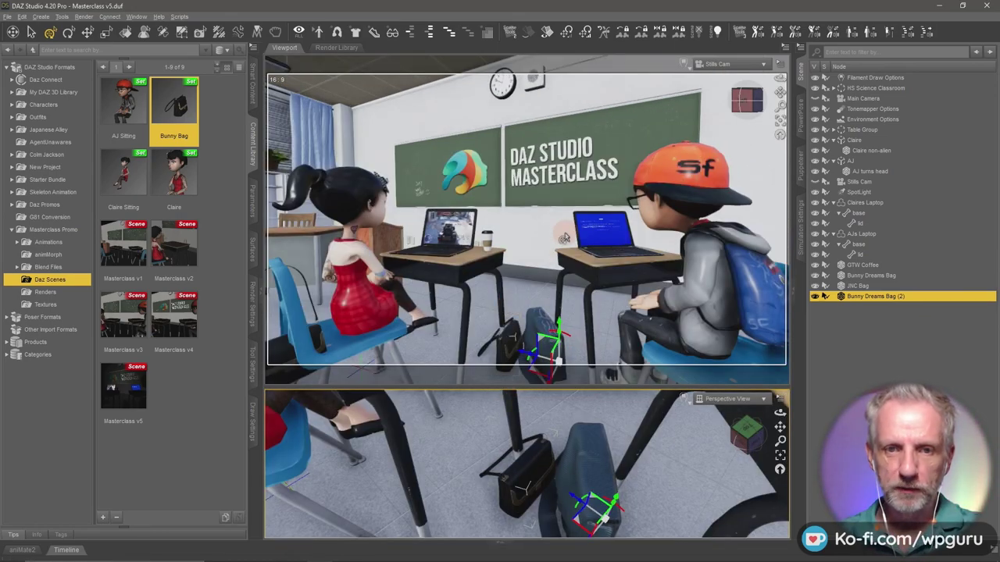
scroll(564, 239, "up", 2)
scroll(564, 238, "down", 1)
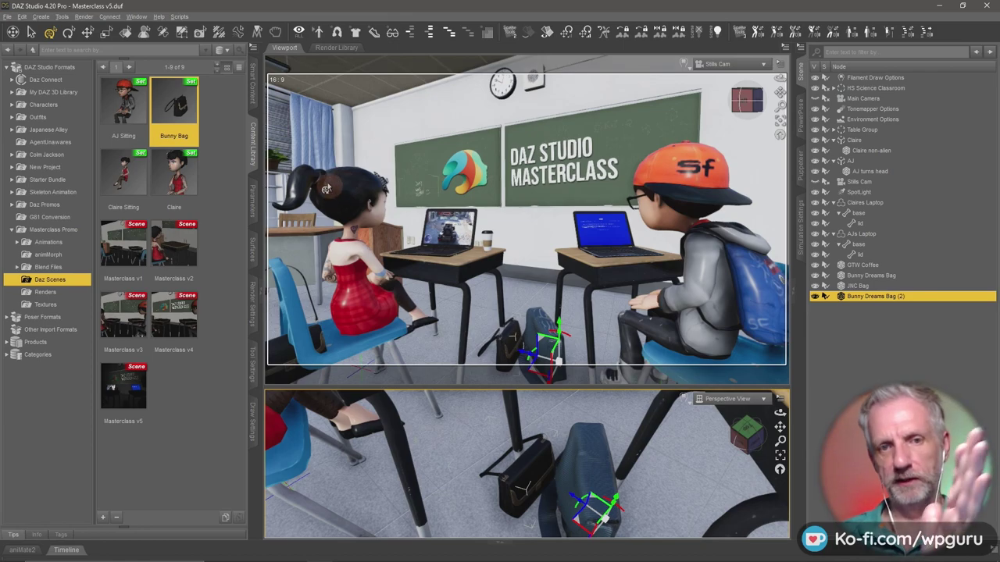
left_click(834, 203)
left_click(833, 214)
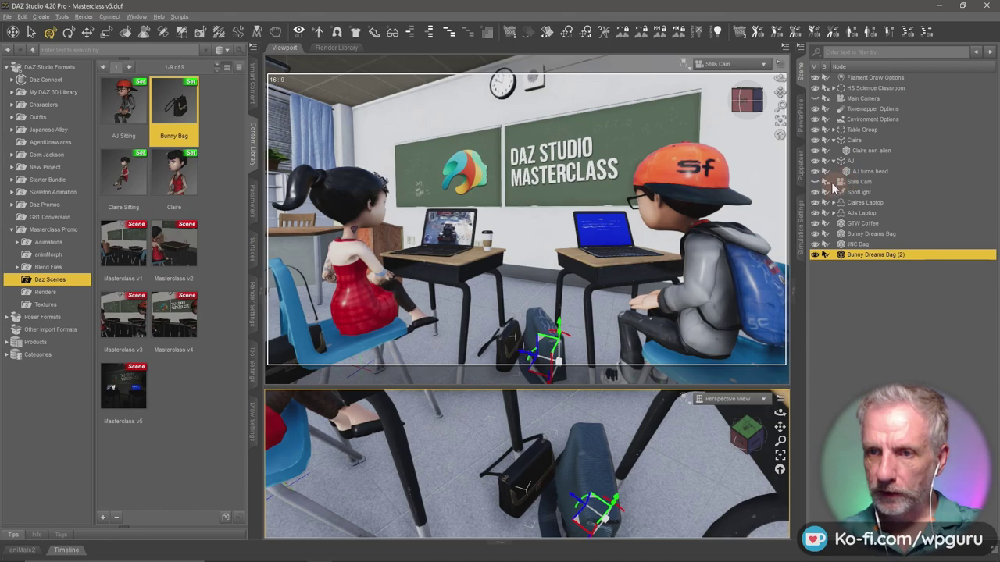
Duplicate the Stills Cam and look through the duplicate camera in the classroom view
left_click(867, 182)
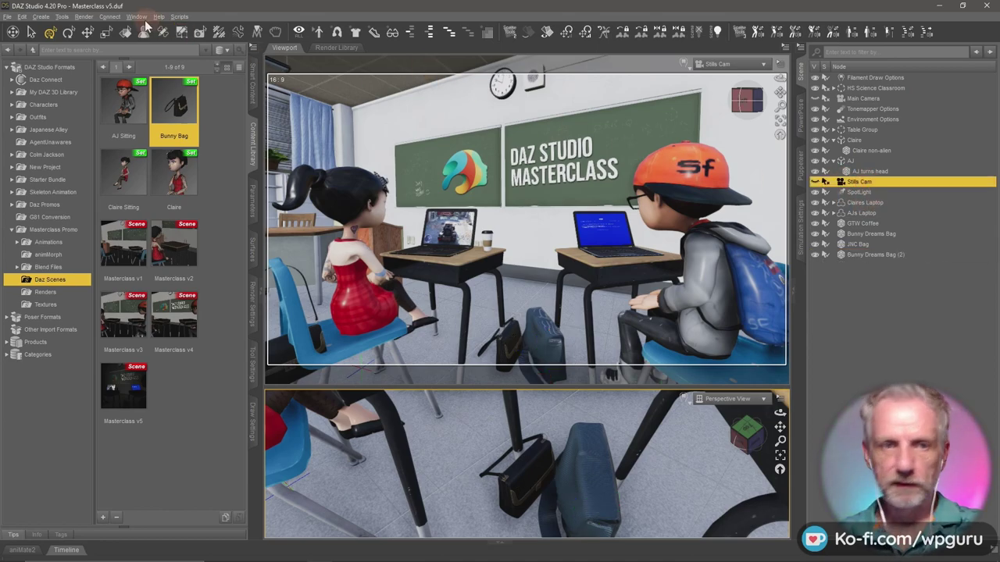
left_click(22, 17)
mouse_move(66, 75)
left_click(145, 77)
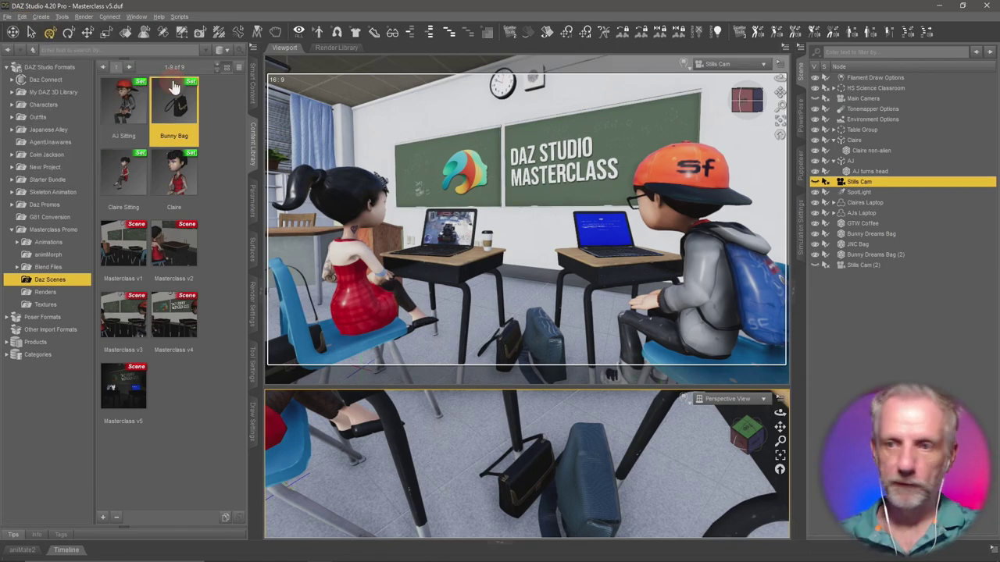
left_click(736, 64)
left_click(727, 177)
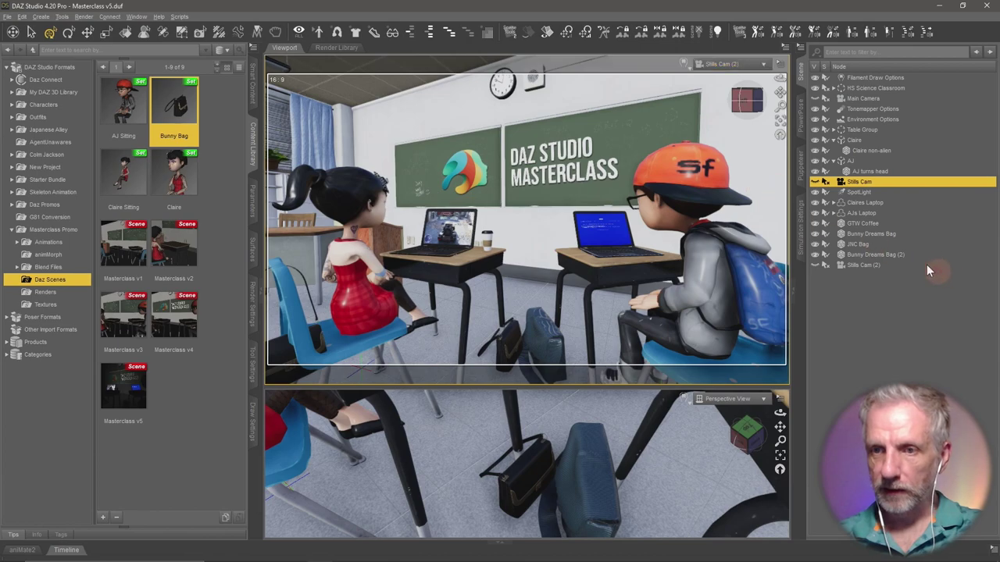
Try closer framings of the two characters and desks through the duplicated camera
scroll(691, 206, "up", 5)
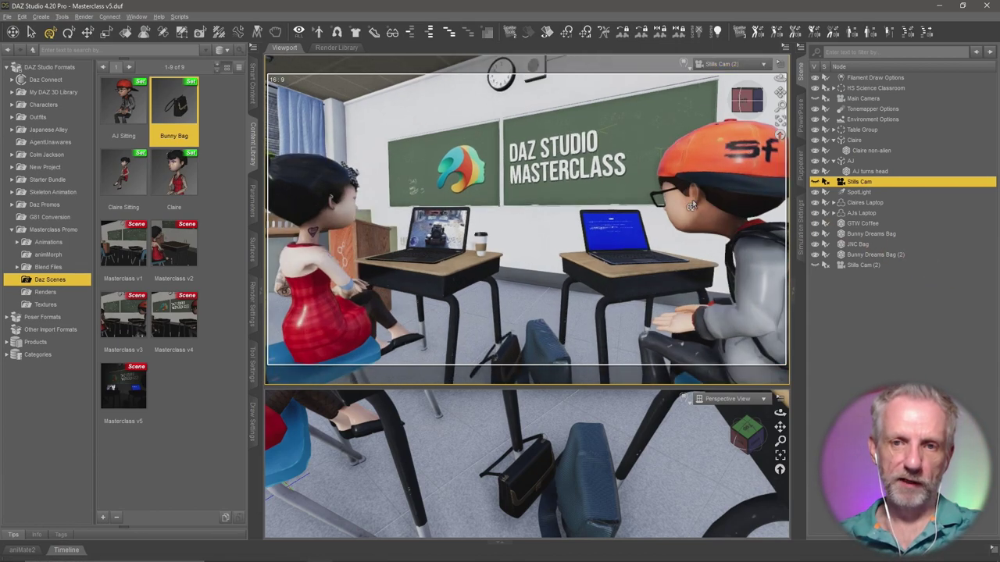
scroll(692, 199, "up", 5)
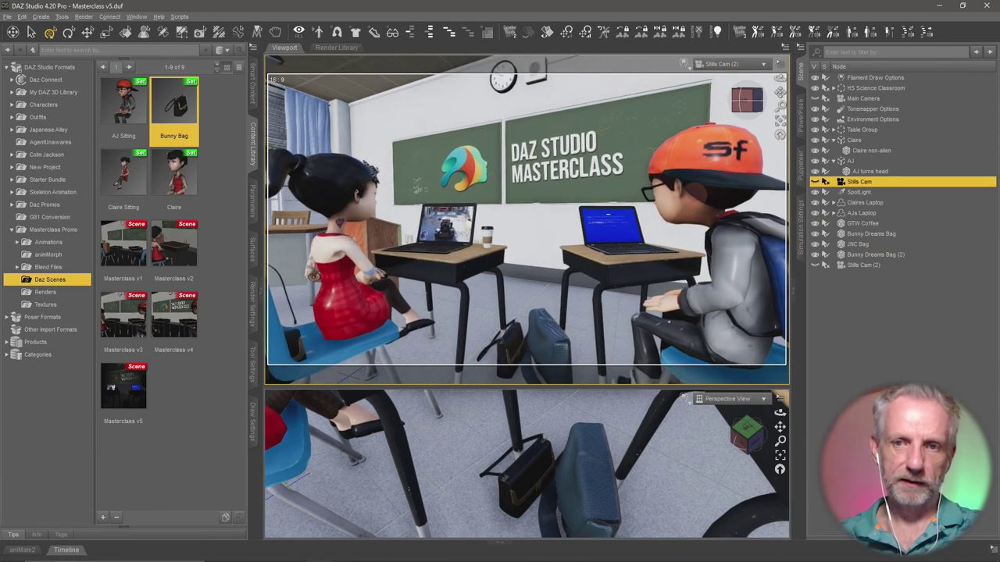
scroll(691, 202, "up", 5)
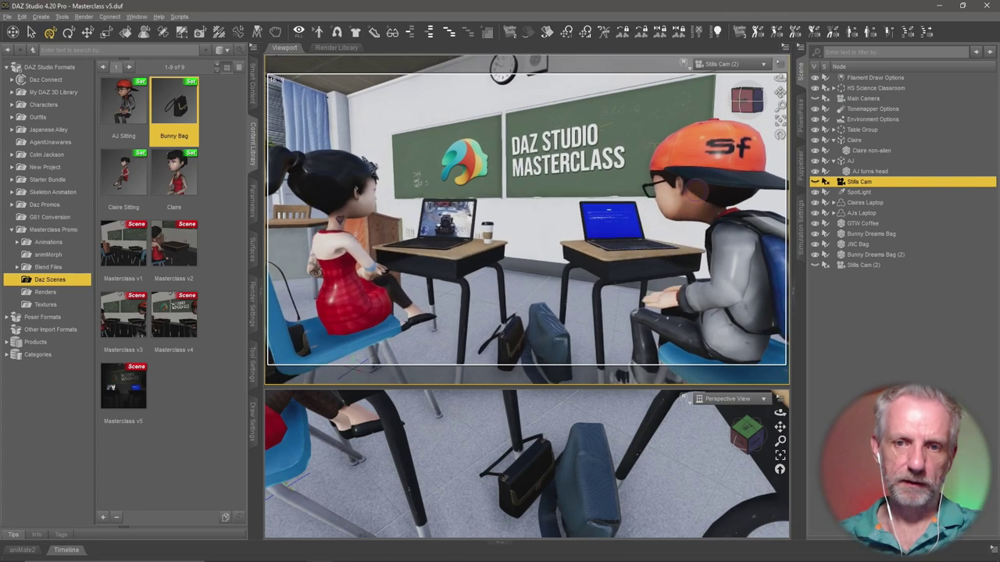
scroll(691, 203, "up", 2)
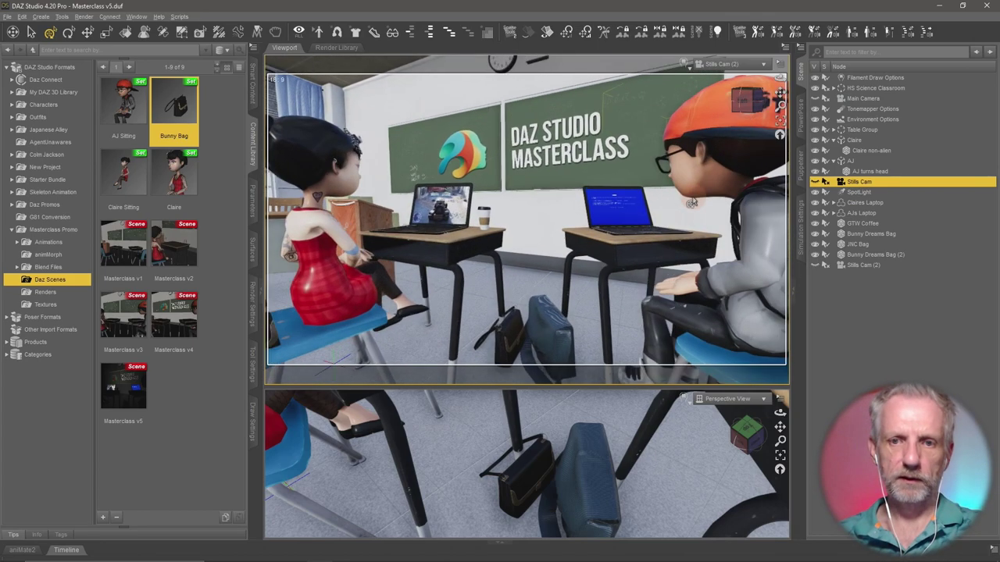
scroll(691, 203, "up", 1)
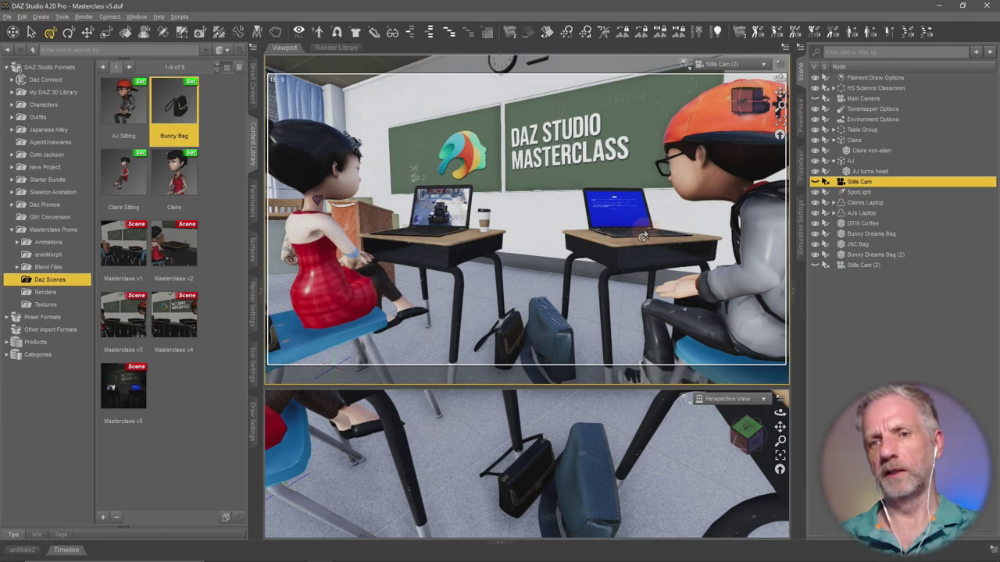
Delete the duplicated camera and return the classroom view to the original Stills Cam
left_click(869, 265)
key("Delete")
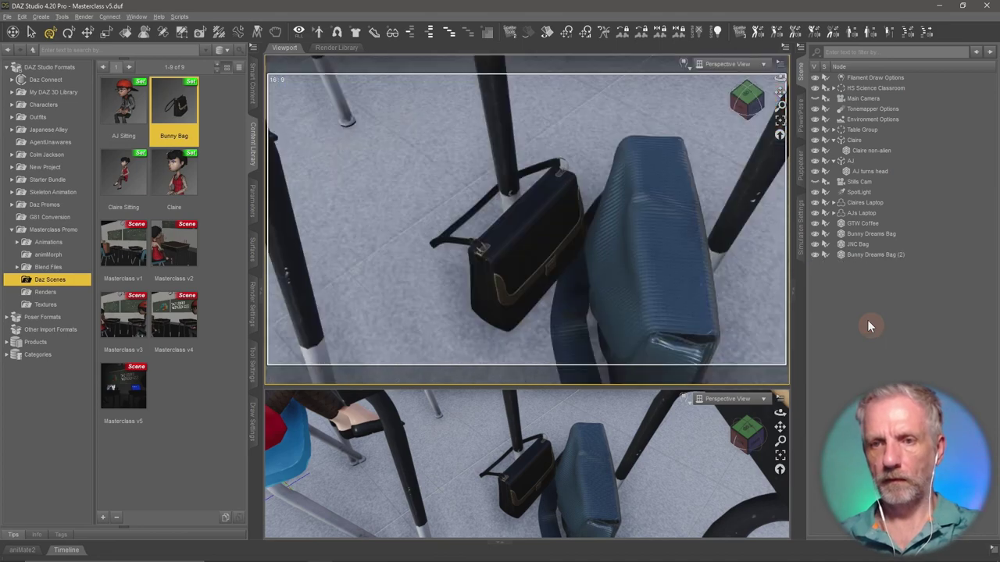
left_click(734, 63)
left_click(738, 164)
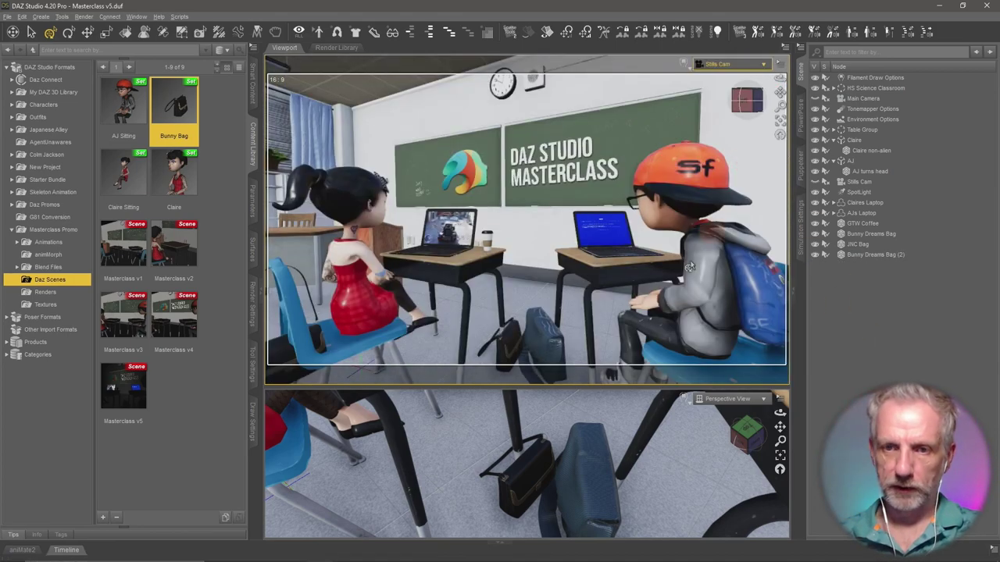
Reframe the Stills Cam slightly so more of the floor around the bags and chairs is included
left_click_drag(574, 307, 578, 303)
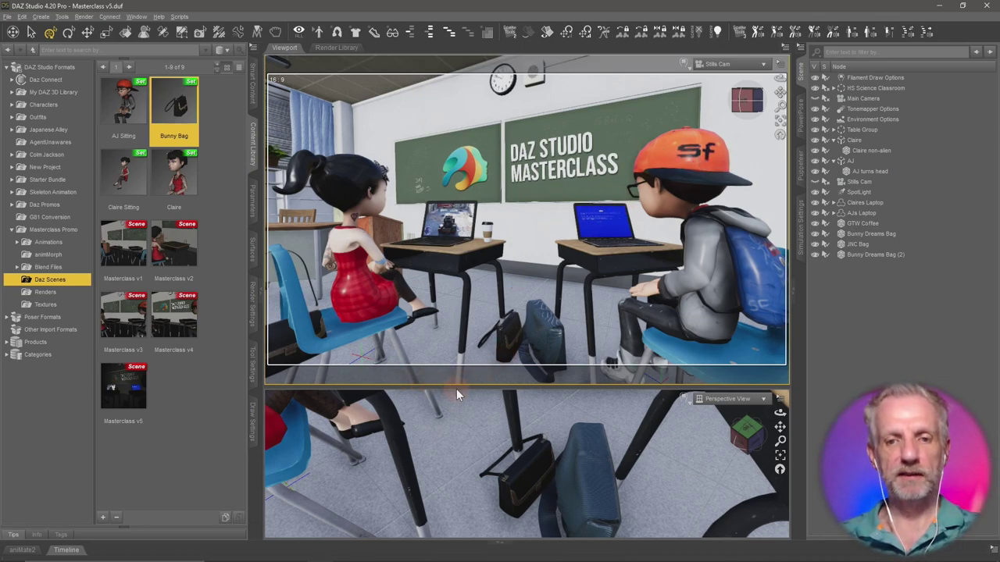
Clear the bag search in Smart Content so the whole Props category is listed
left_click(252, 87)
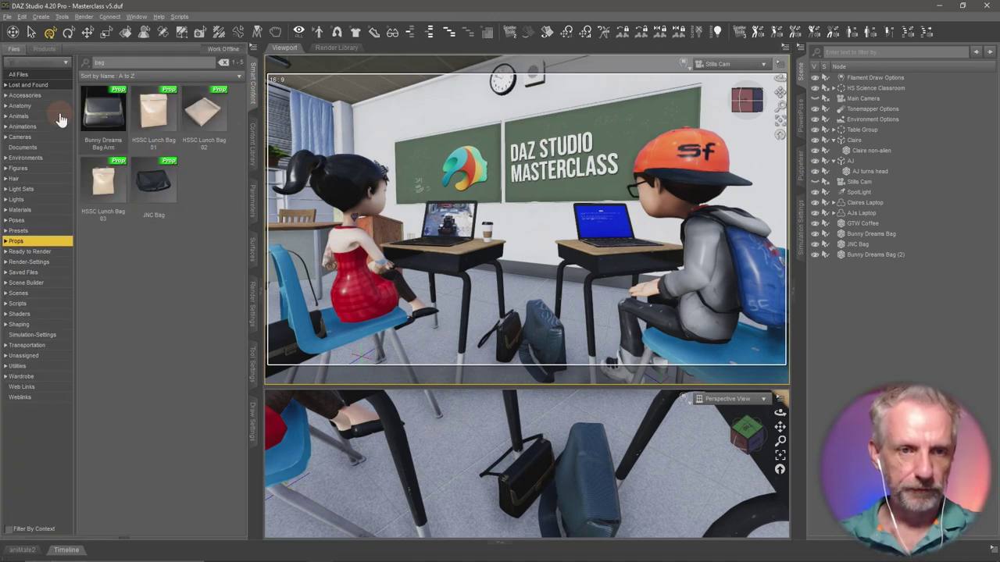
left_click(224, 62)
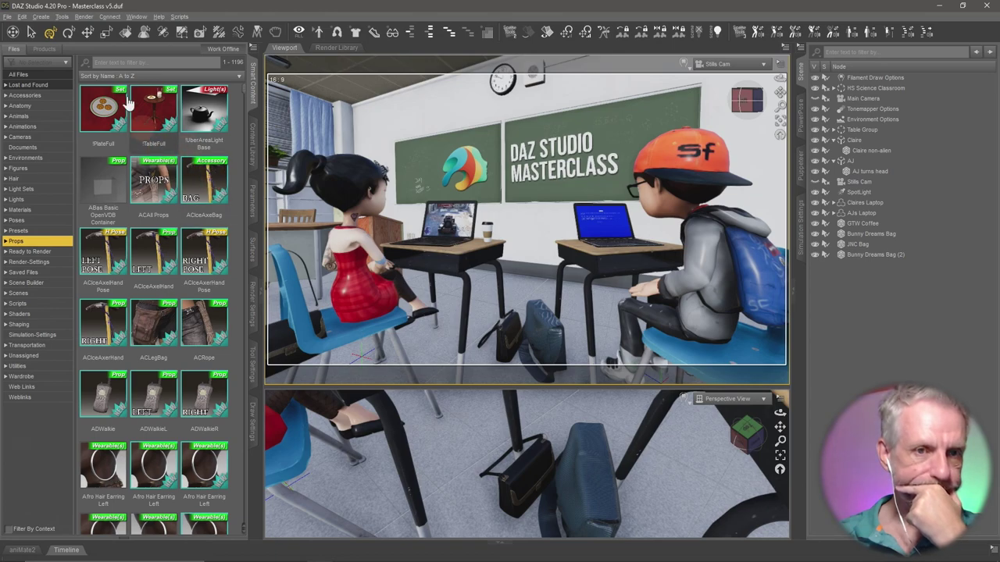
Look through the props in the Classroom Props product for items that could dress the classroom
left_click(46, 50)
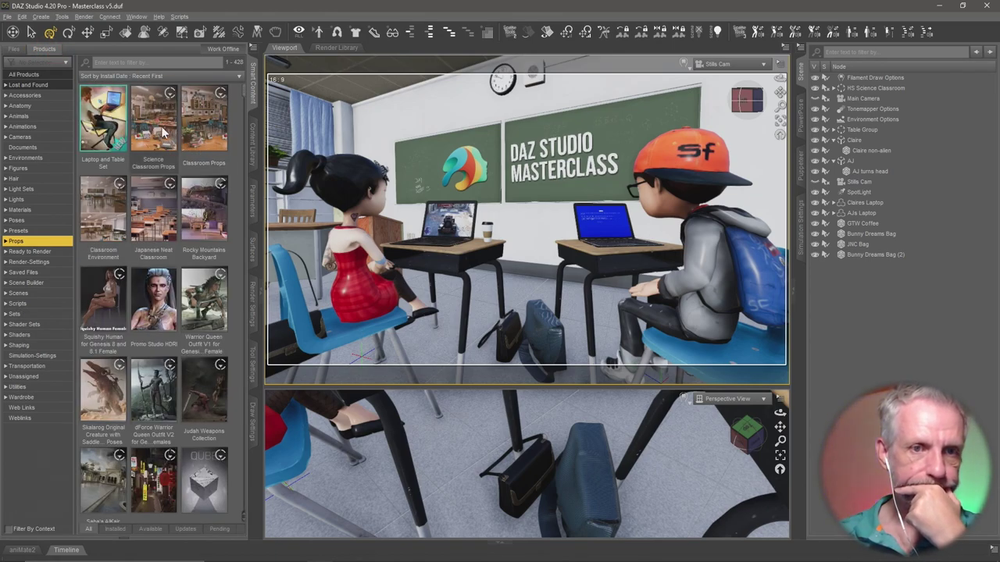
double_click(205, 133)
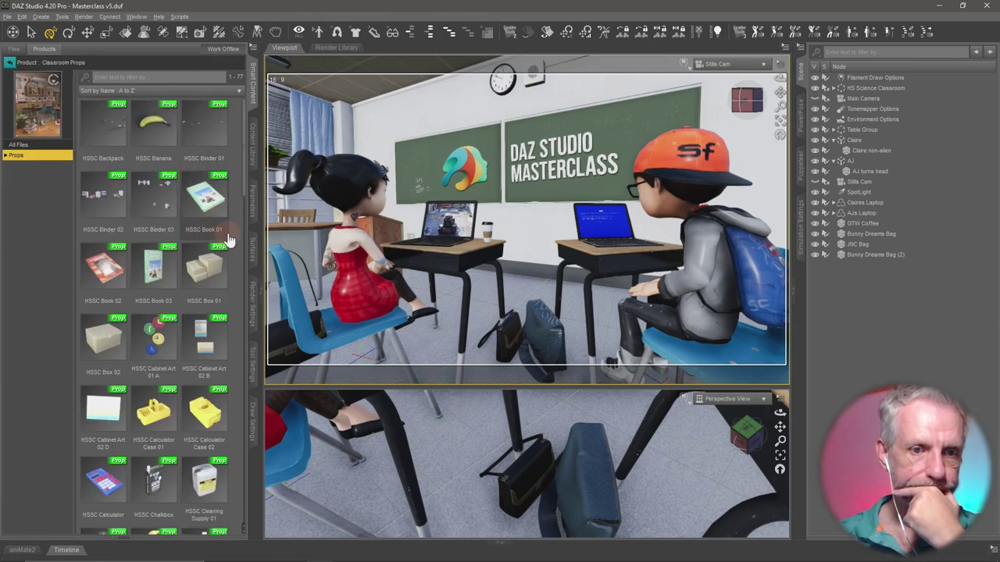
scroll(230, 235, "down", 5)
scroll(230, 234, "up", 5)
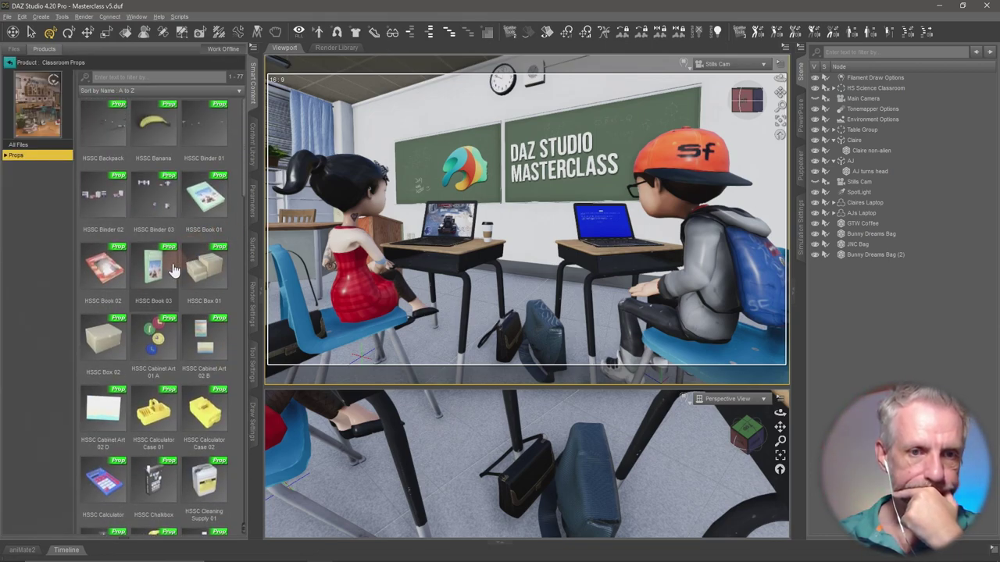
scroll(166, 273, "down", 3)
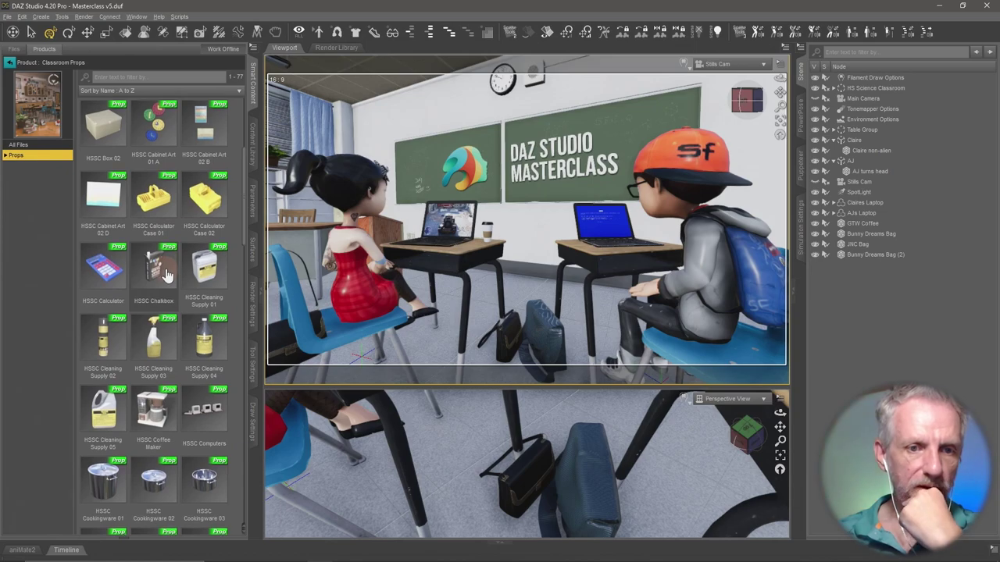
scroll(166, 273, "down", 3)
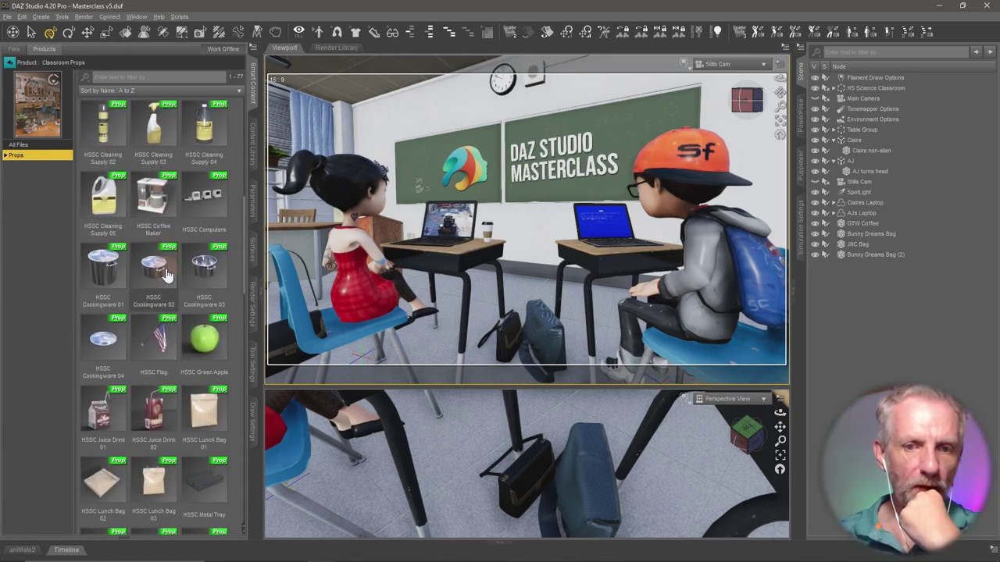
scroll(166, 273, "down", 3)
scroll(166, 273, "down", 6)
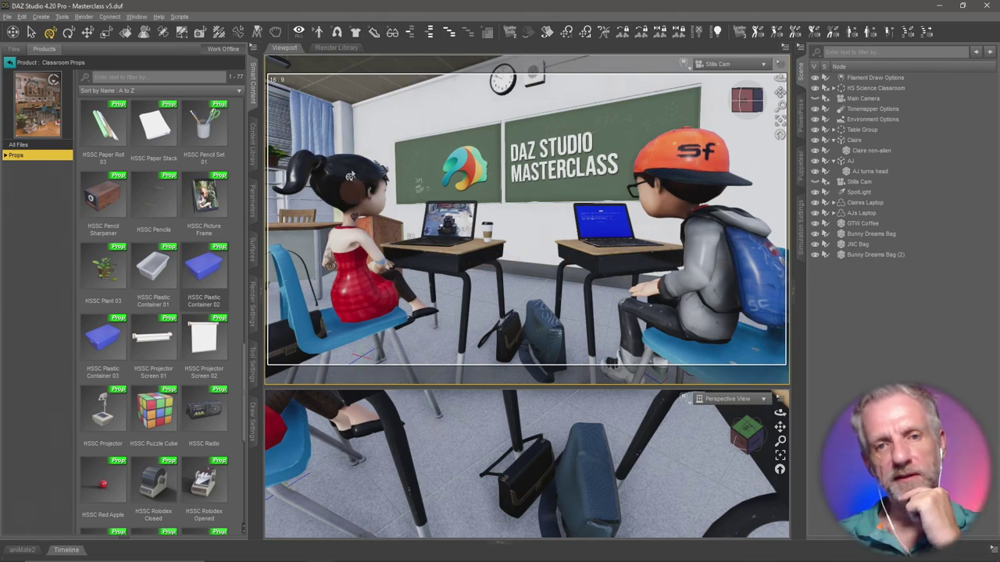
scroll(202, 254, "down", 5)
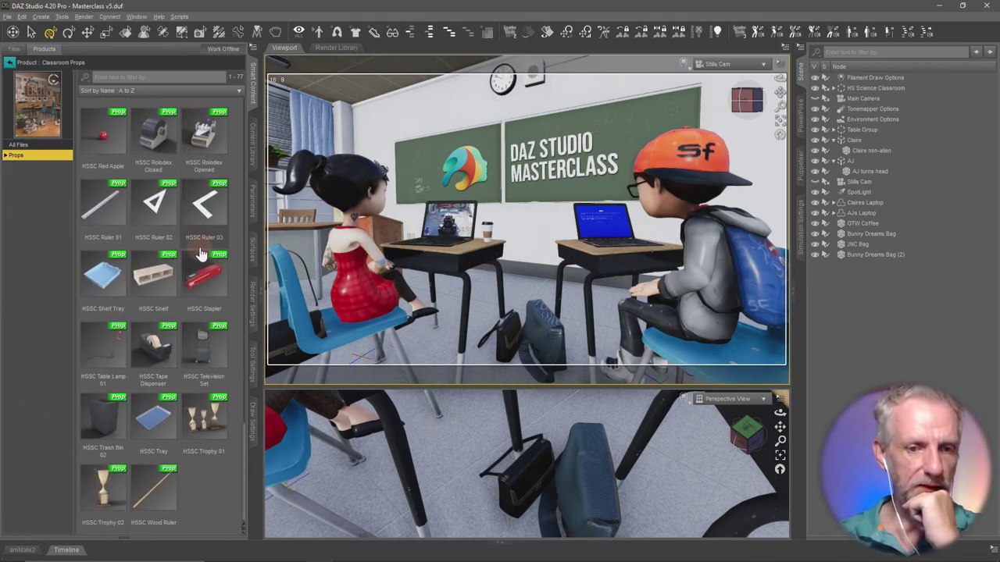
scroll(202, 254, "up", 10)
Look through the Science Classroom Props product for a suitable wall decoration
left_click(9, 62)
left_click(153, 145)
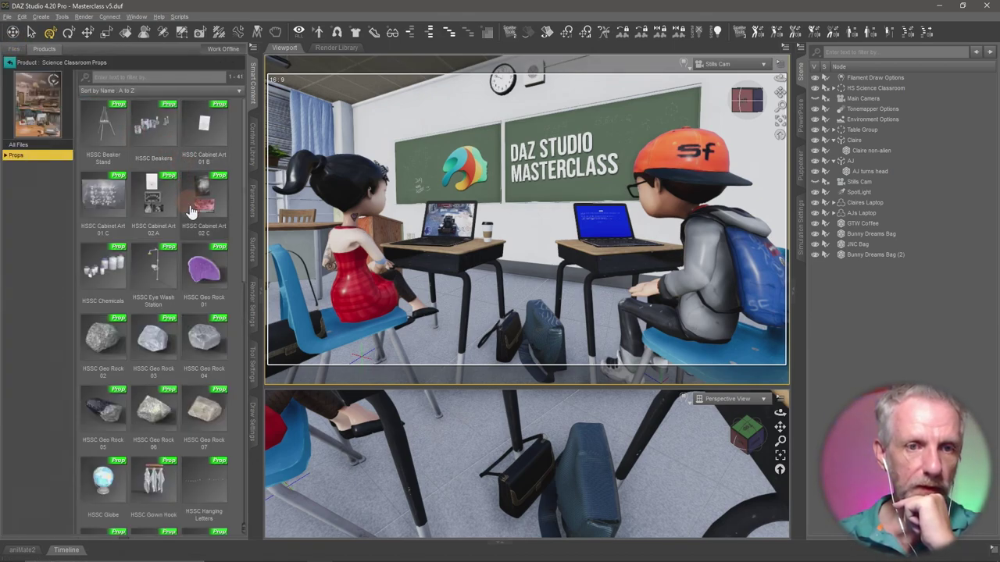
scroll(193, 215, "down", 3)
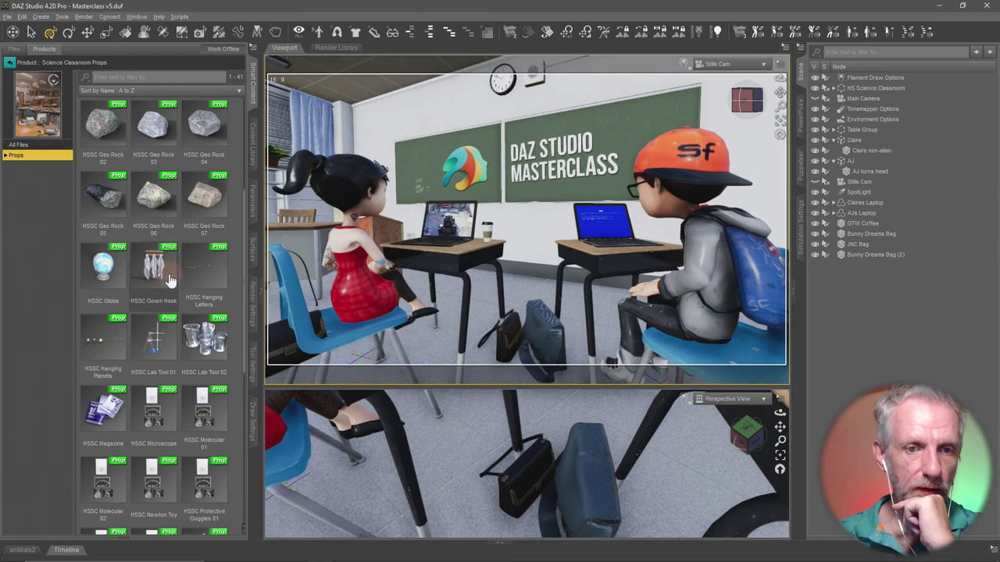
mouse_move(164, 280)
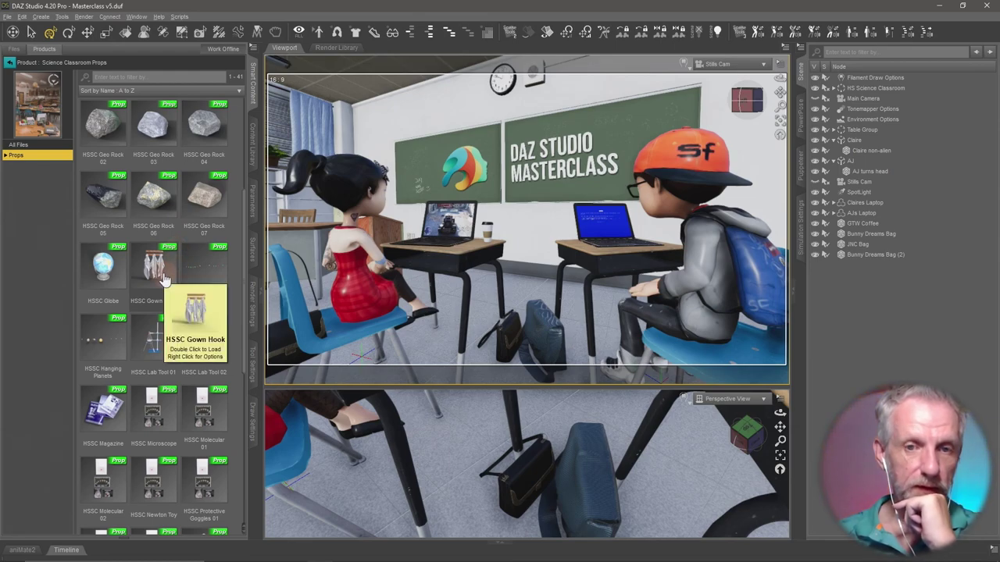
scroll(168, 275, "down", 3)
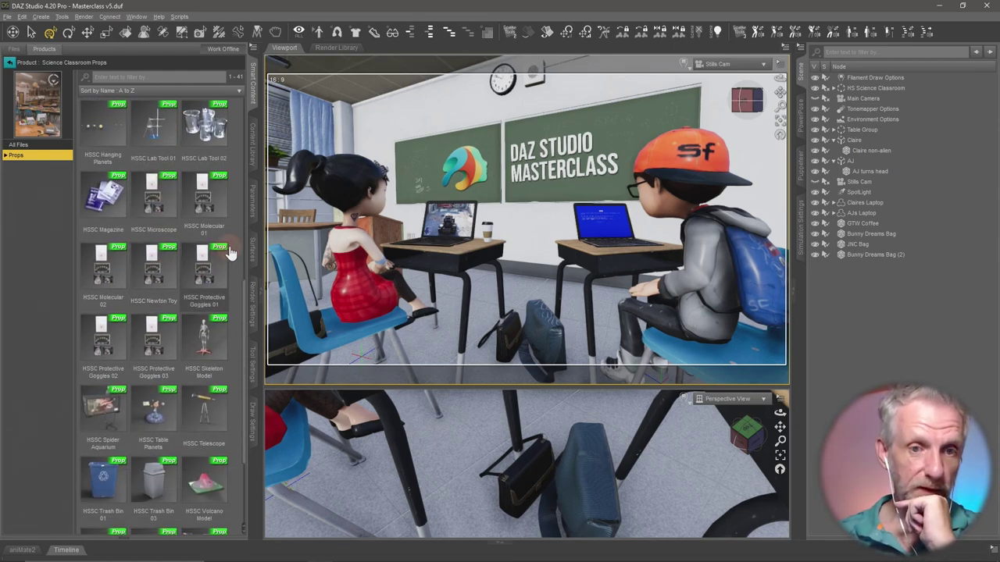
scroll(234, 245, "down", 2)
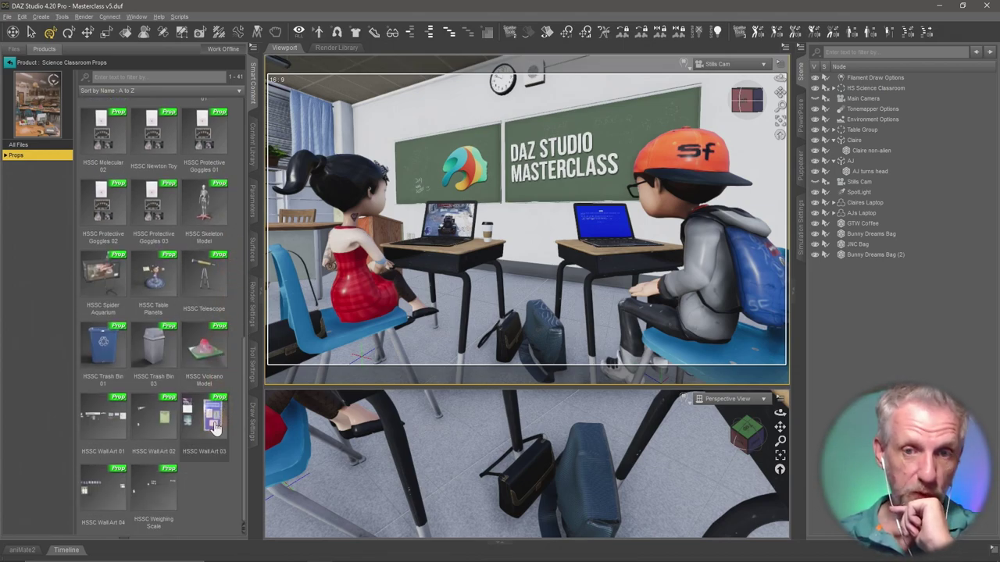
mouse_move(215, 426)
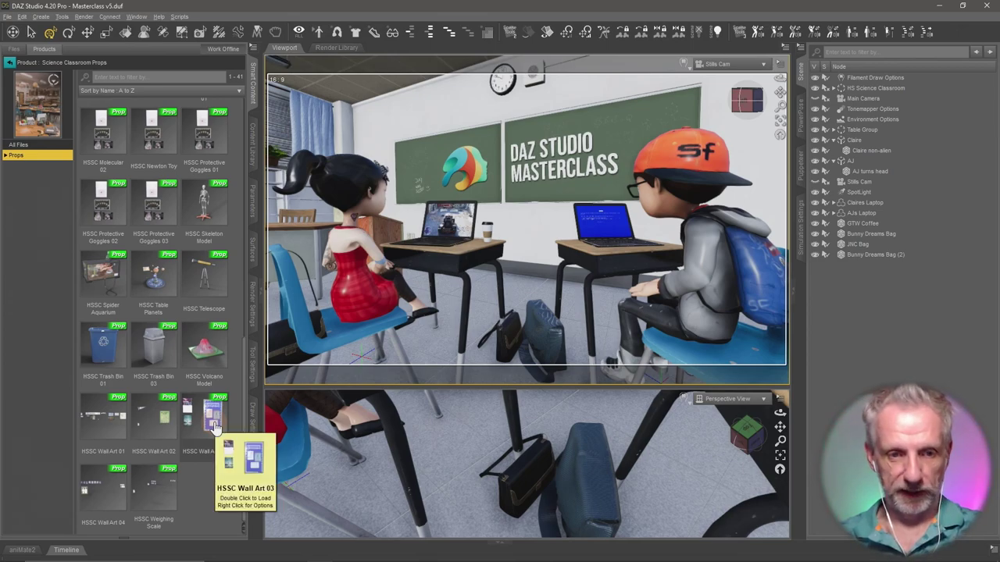
Enlarge the Perspective View and load HSSC Wall Art 03 by the filing cabinets in the classroom corner
left_click_drag(458, 384, 457, 195)
key("ctrl+f")
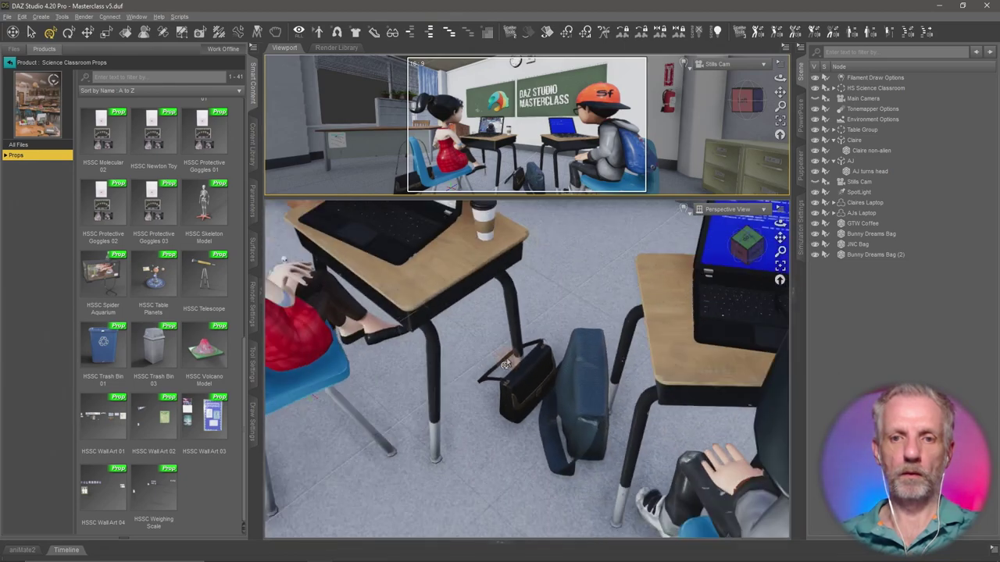
left_click_drag(505, 358, 547, 362)
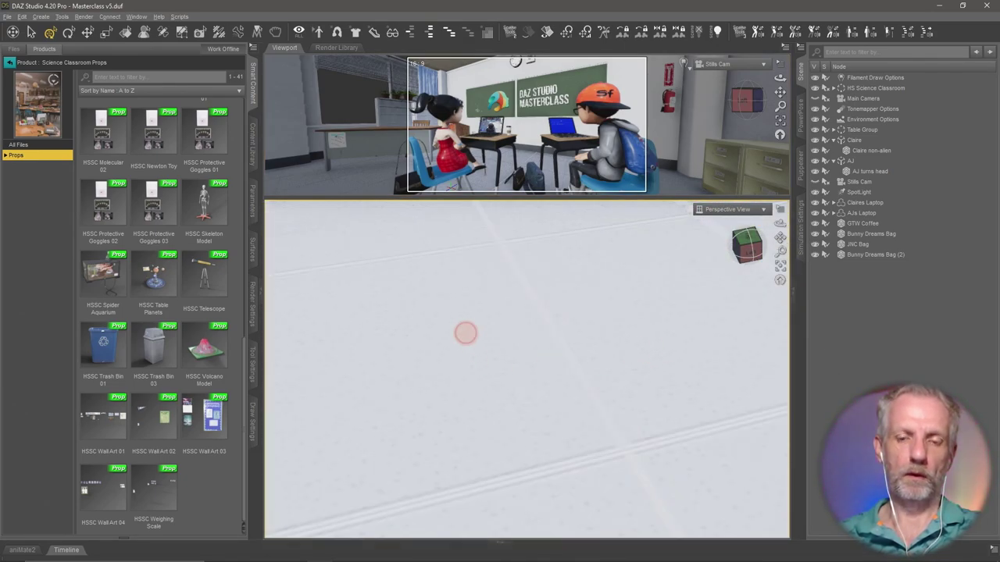
key("ctrl+f")
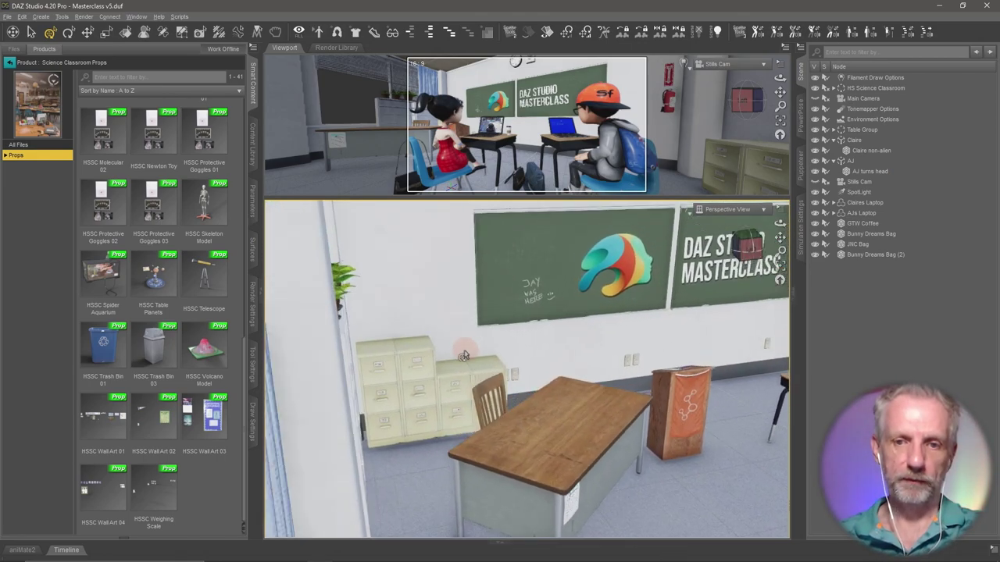
left_click_drag(456, 336, 510, 330)
left_click_drag(328, 422, 340, 423)
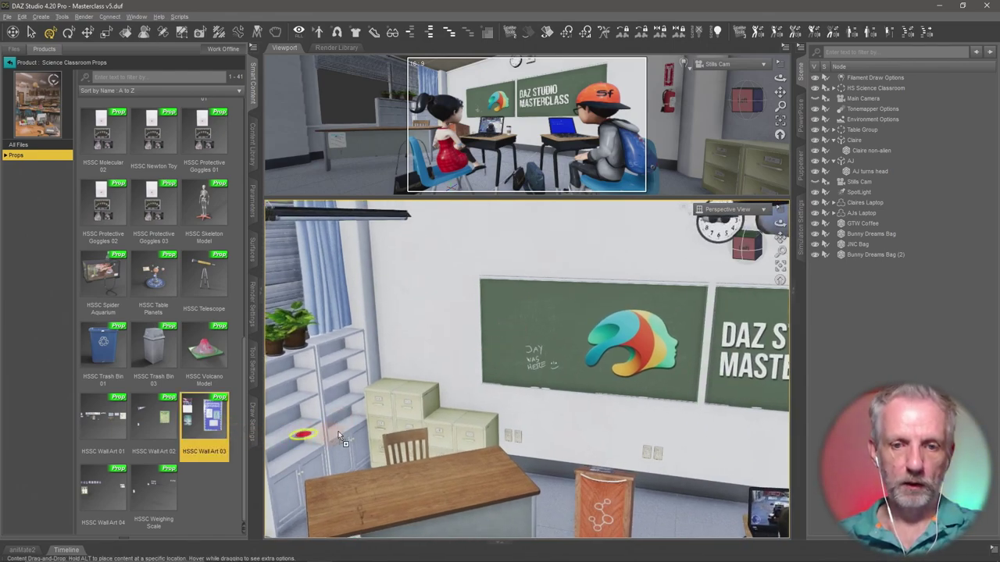
left_click_drag(438, 442, 438, 443)
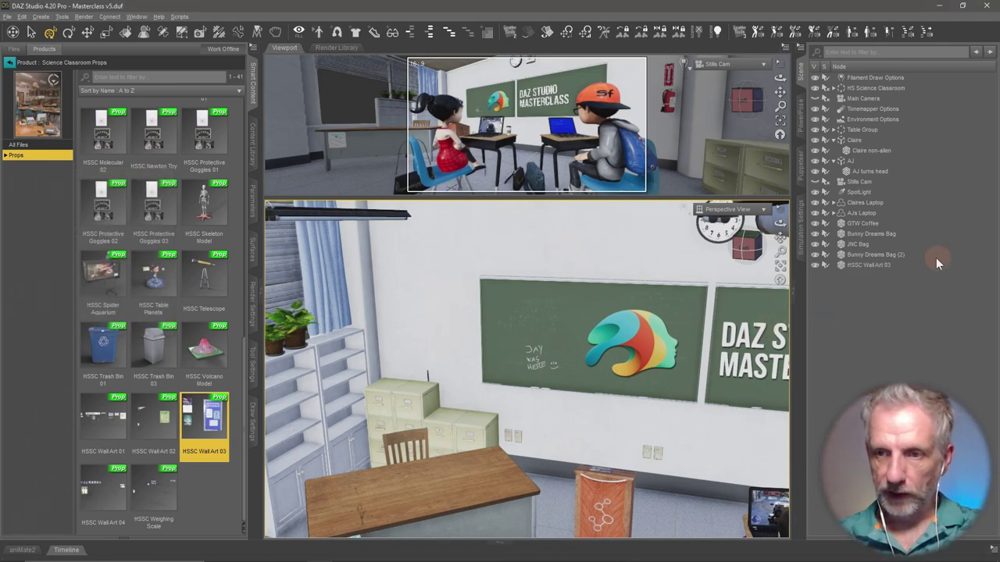
Set the Y Rotate of HSSC Wall Art 03 to -90 to align it with the chalkboard wall
left_click(867, 265)
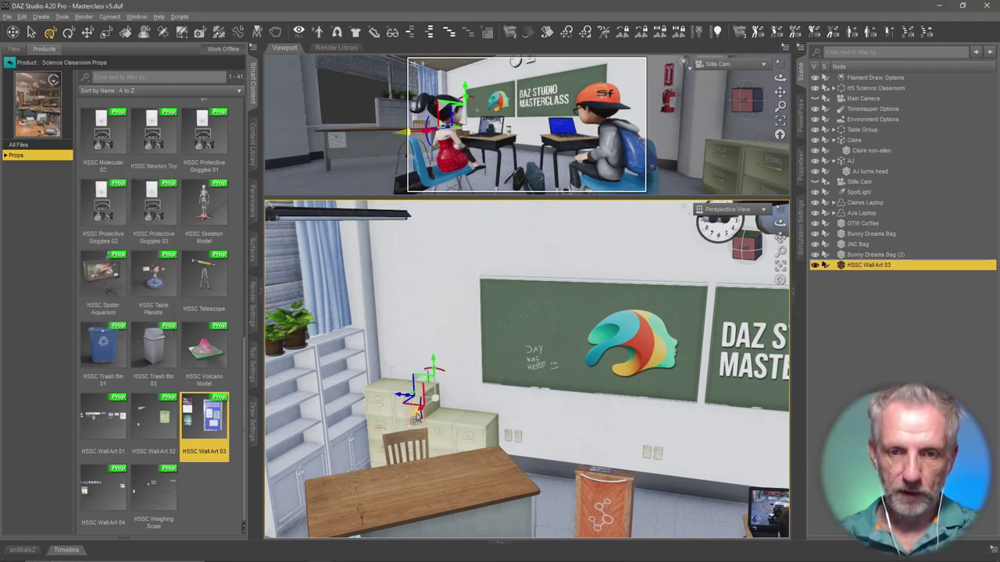
mouse_move(407, 429)
left_mouse_down()
mouse_move(382, 455)
mouse_move(420, 423)
left_mouse_up()
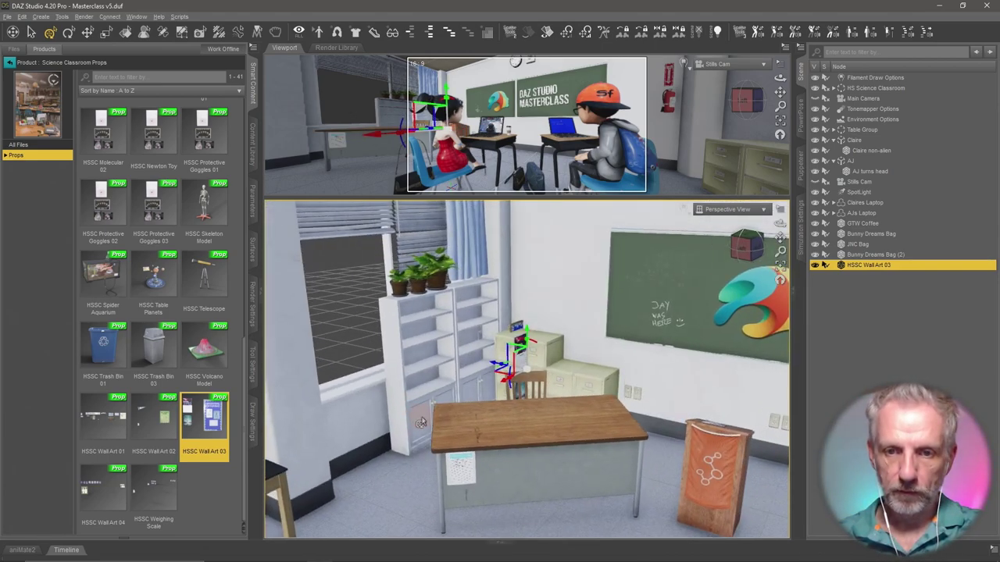
scroll(421, 422, "up", 6)
left_click_drag(443, 416, 491, 452, "alt")
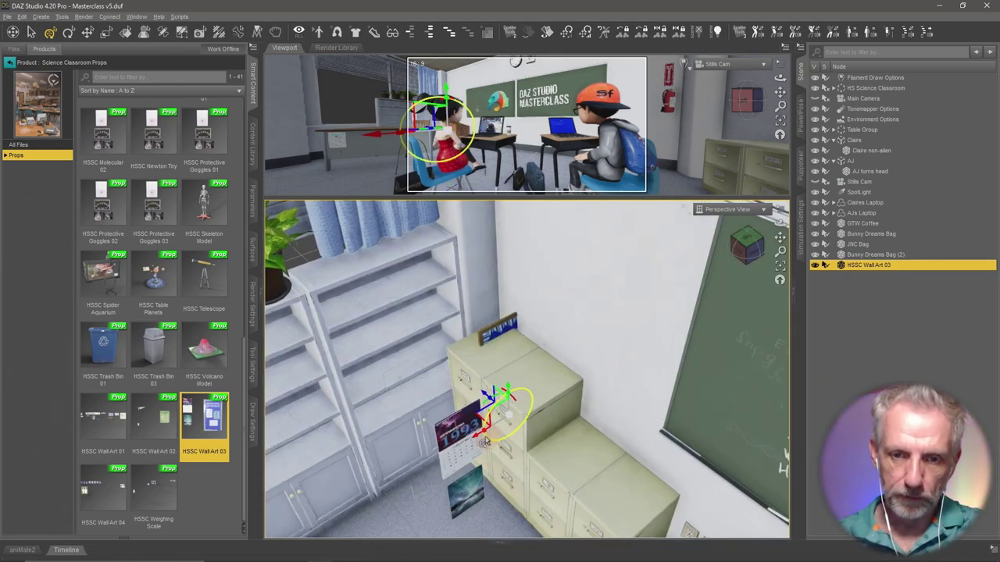
left_click_drag(494, 400, 504, 381)
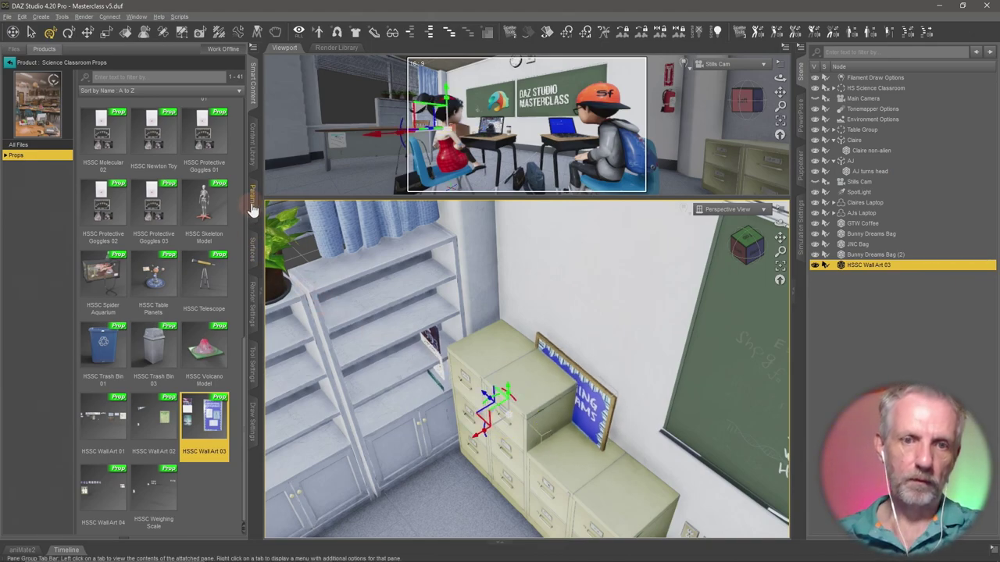
left_click(251, 205)
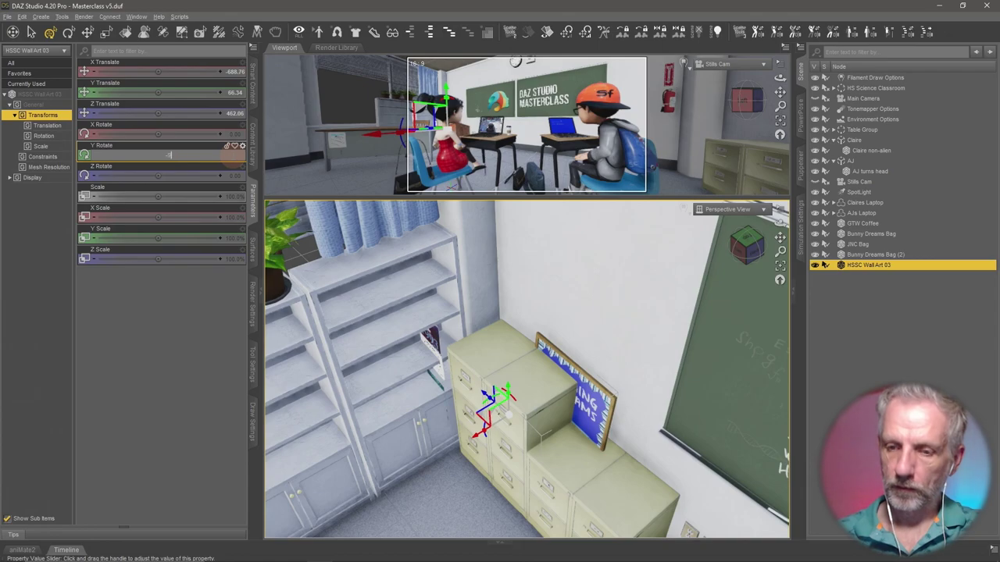
left_click_drag(234, 156, 233, 159)
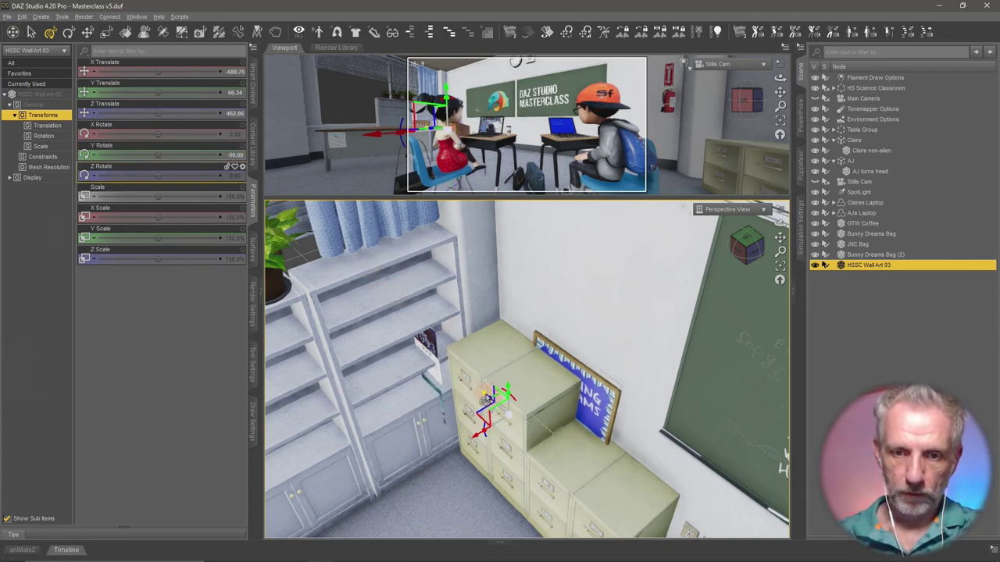
Move the wall art up against the wall beside the chalkboard, to about X -748.30 and Z 346.48, and scale it to 115.7%
left_click_drag(487, 398, 528, 295)
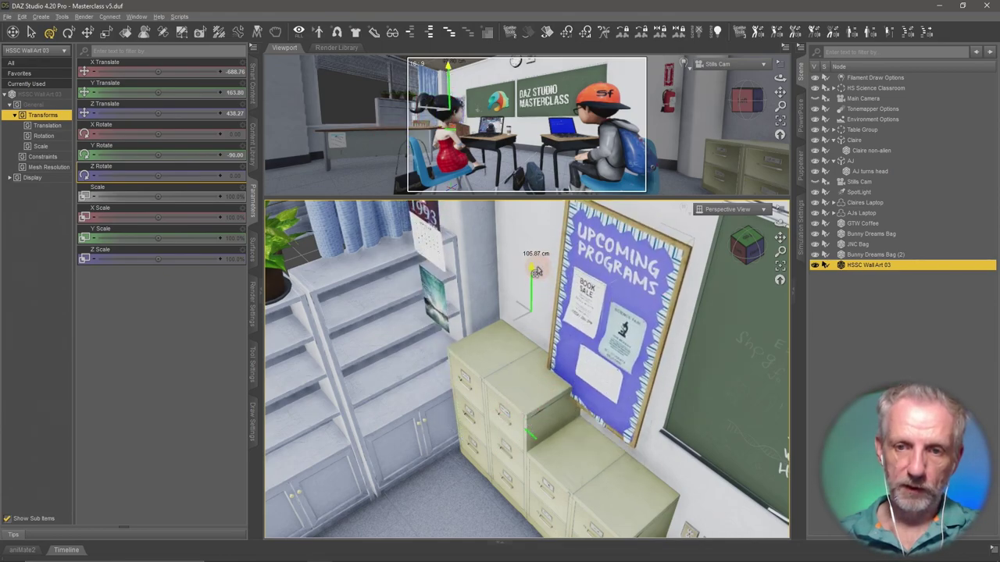
left_click_drag(780, 237, 714, 222)
left_click_drag(474, 334, 559, 366, "alt")
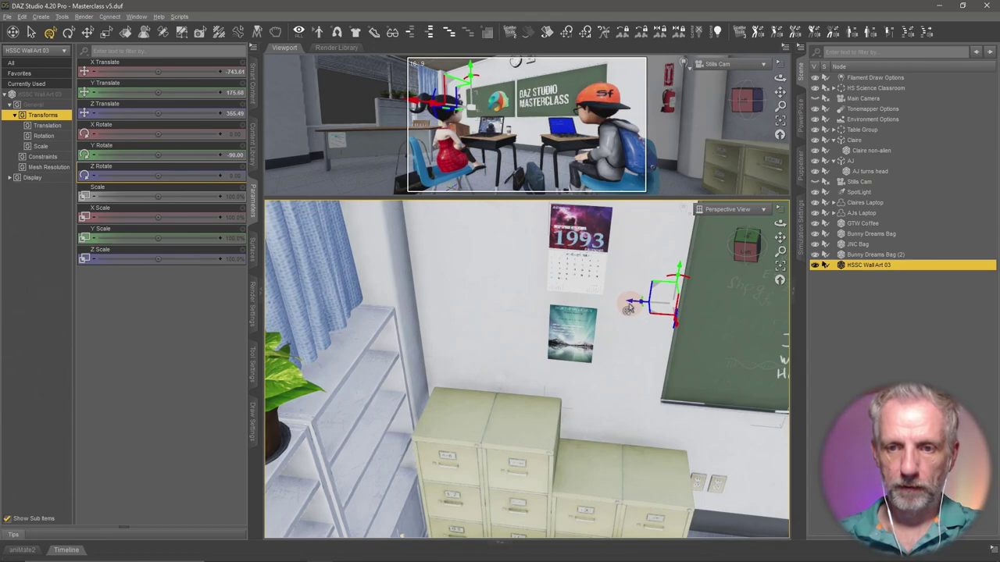
left_click_drag(630, 306, 644, 355)
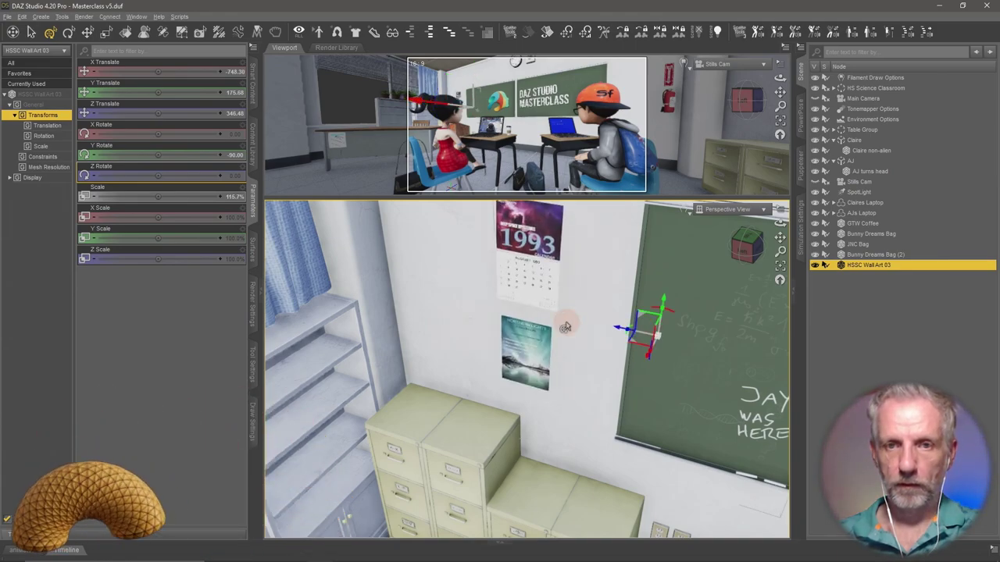
Adjust the wall art's height beside the chalkboard to a Y Translate of about 203.14
left_click_drag(662, 300, 681, 241)
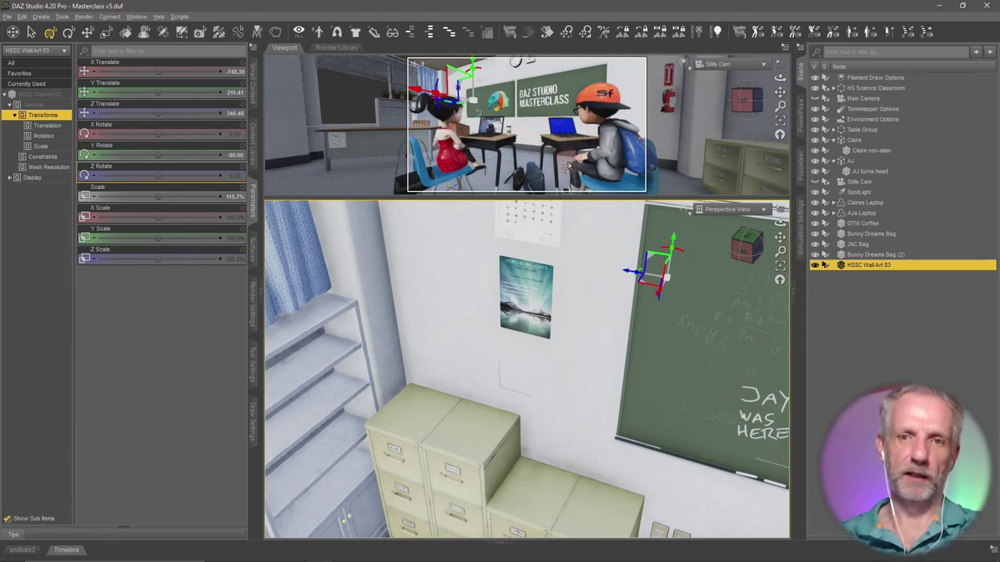
left_click_drag(673, 247, 646, 308)
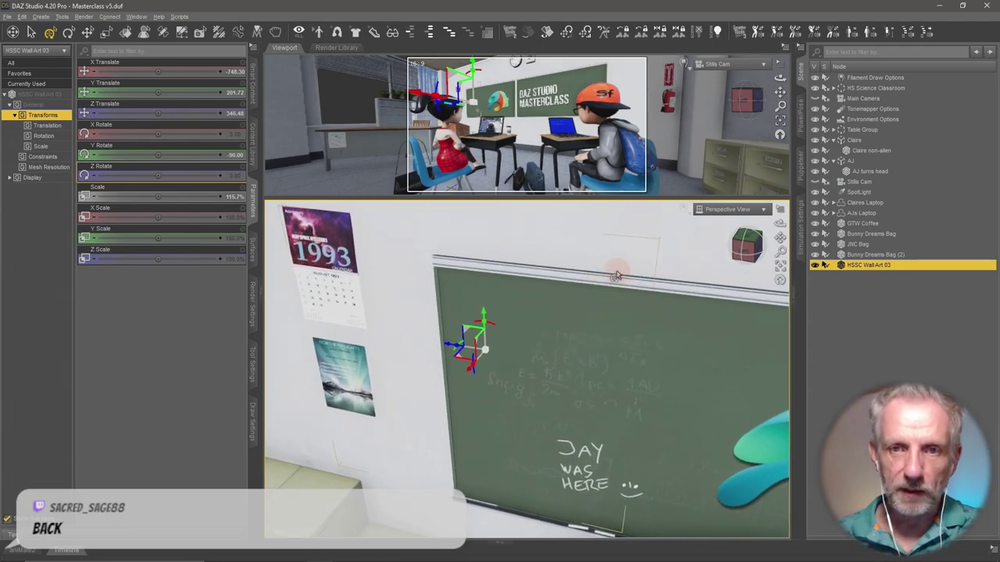
mouse_move(482, 319)
left_mouse_down()
mouse_move(484, 295)
mouse_move(508, 307)
mouse_move(455, 317)
mouse_move(505, 314)
mouse_move(501, 324)
left_mouse_up()
left_click_drag(380, 356, 447, 328, "alt")
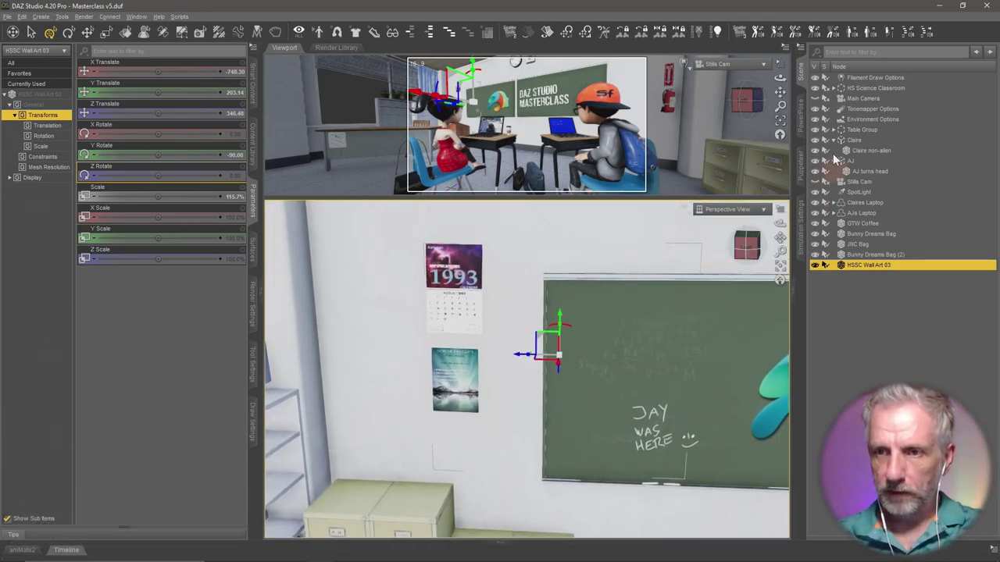
Hide the HS Science Classroom and enlarge the Perspective View to frame the whole wall art prop on its own
left_click(816, 88)
left_click_drag(542, 308, 500, 316, "alt")
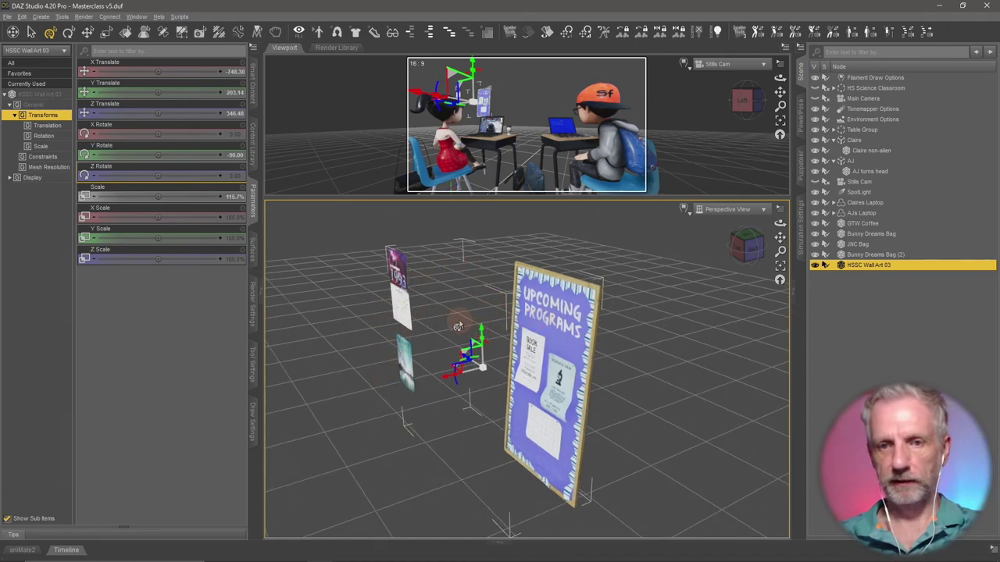
left_click_drag(508, 197, 509, 107)
left_click_drag(462, 281, 297, 117, "alt")
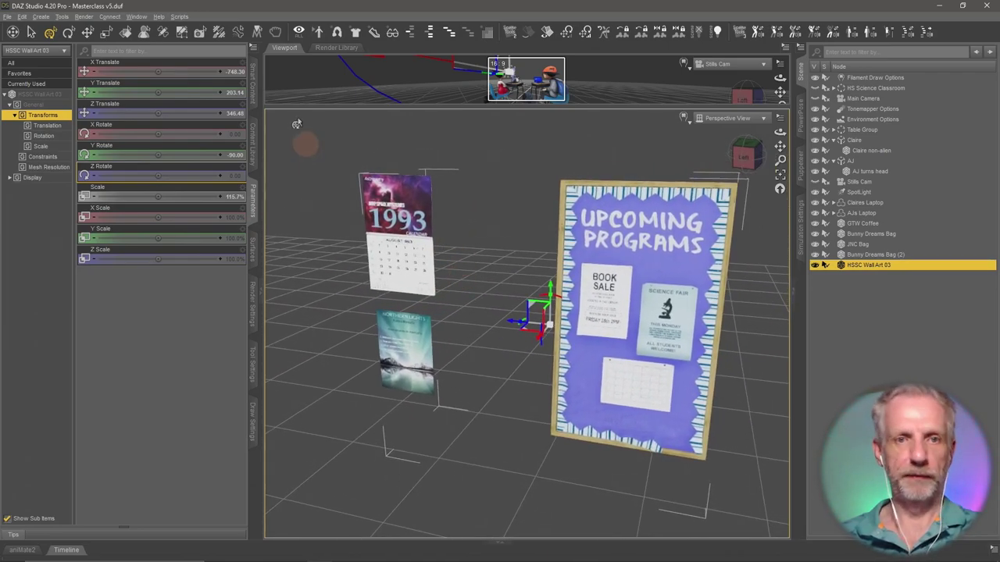
Select the polygons of the 1993 calendar and the Northern Lights poster on the wall art with the Geometry Editor
left_click(181, 33)
left_click(298, 181)
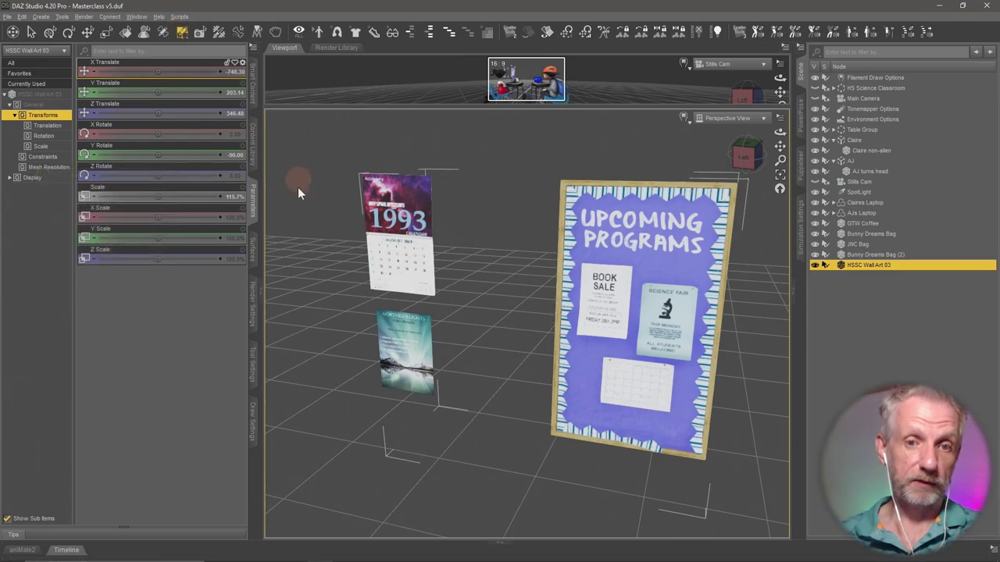
left_click(252, 361)
left_click_drag(340, 227, 339, 228, "alt")
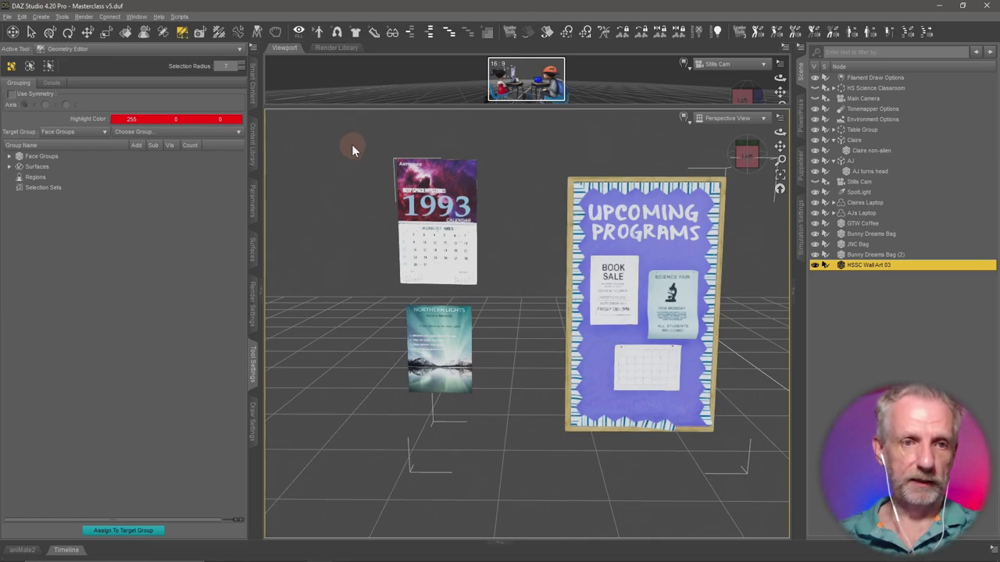
left_click_drag(341, 137, 434, 338)
left_click_drag(511, 439, 509, 435)
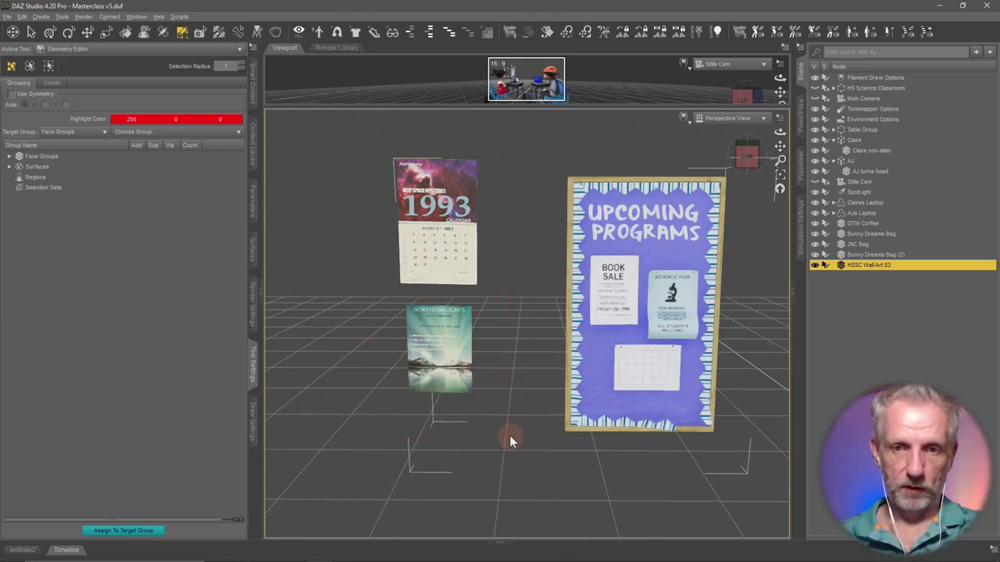
Delete the selected polygons of the 1993 calendar and Northern Lights poster from HSSC Wall Art 03
left_click_drag(325, 320, 422, 273, "alt")
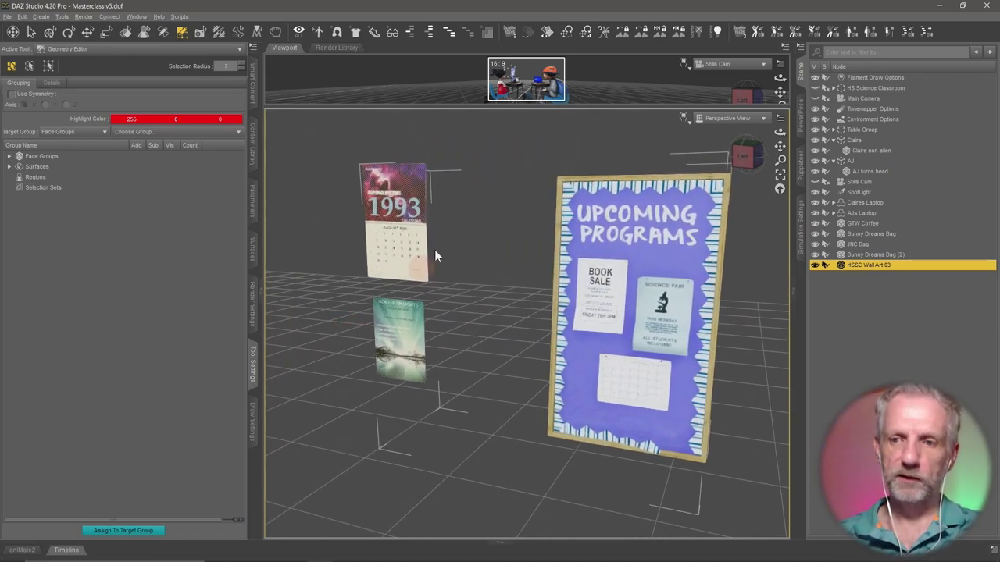
right_click(392, 232)
mouse_move(458, 291)
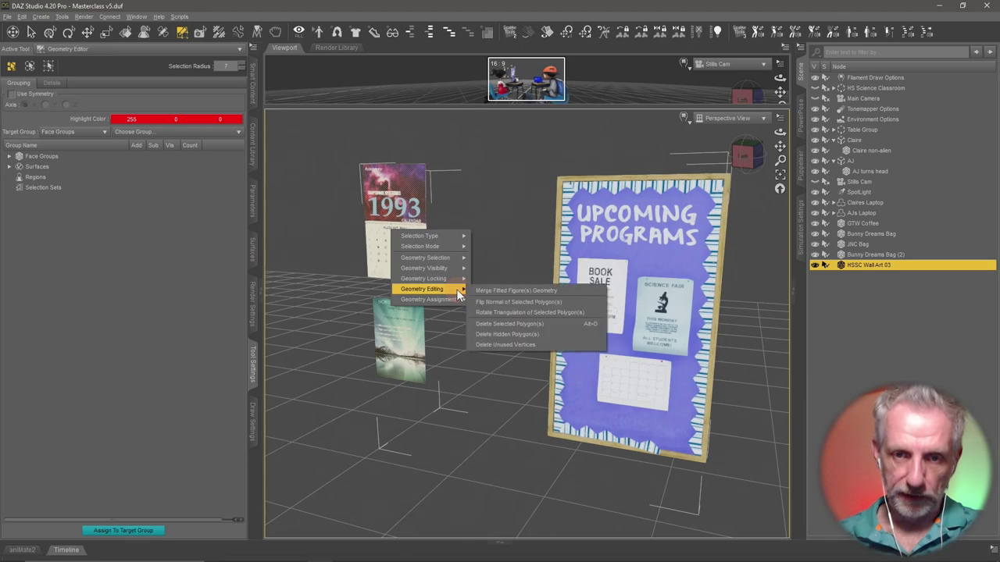
left_click(556, 326)
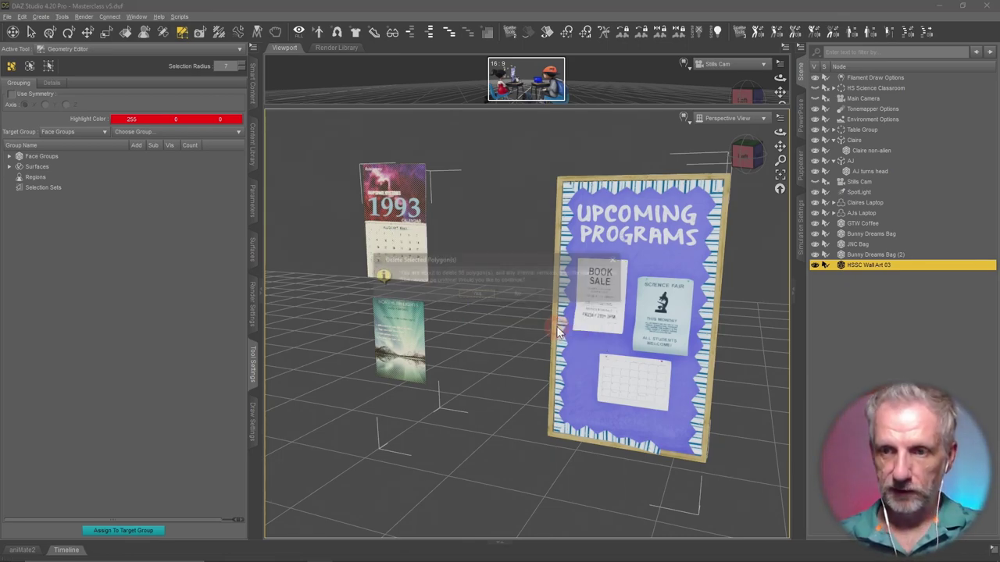
left_click(477, 295)
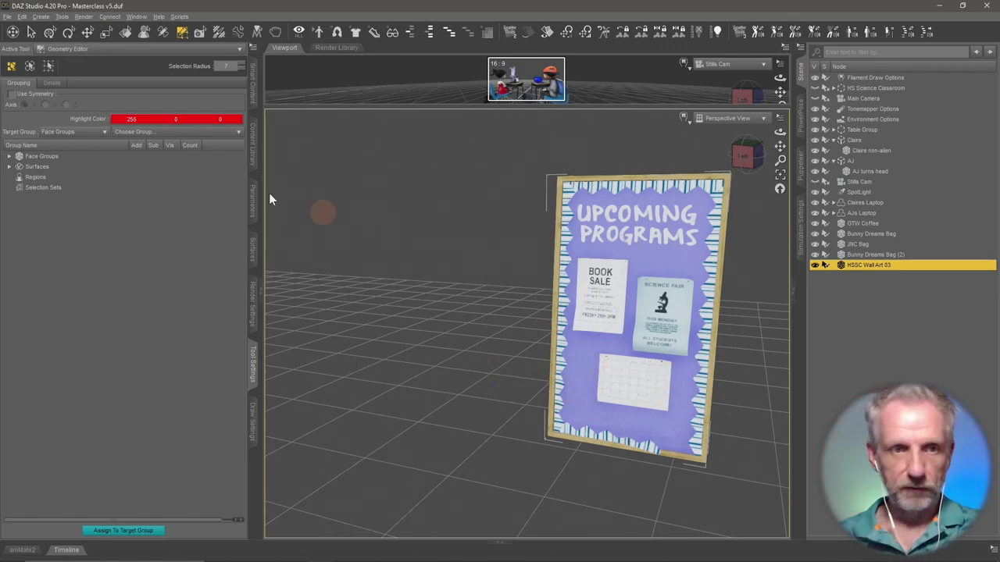
Unhide the HS Science Classroom and reposition the Upcoming Programs board on the wall between the window and chalkboard, raising it within the Stills Cam framing
left_click(49, 32)
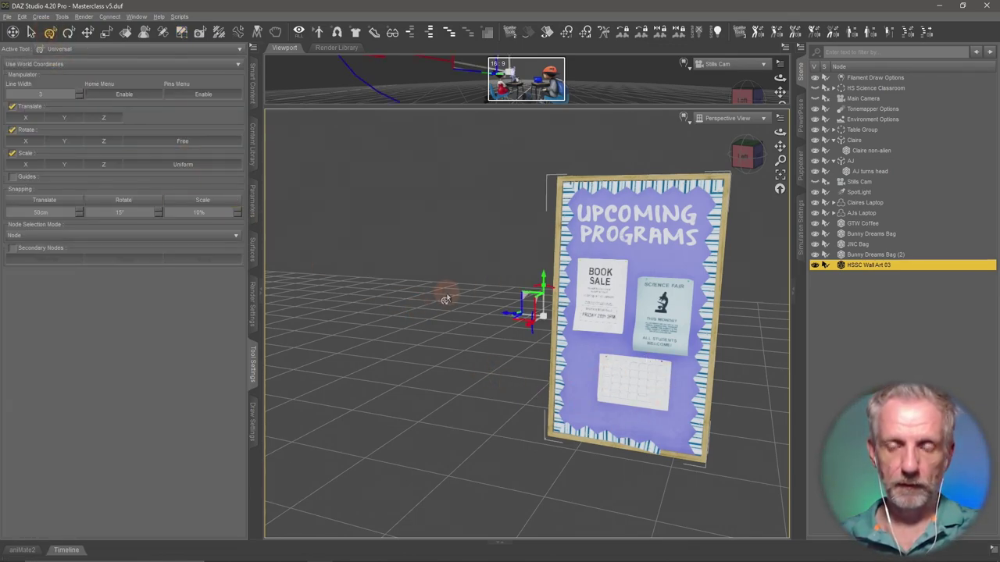
left_click(817, 88)
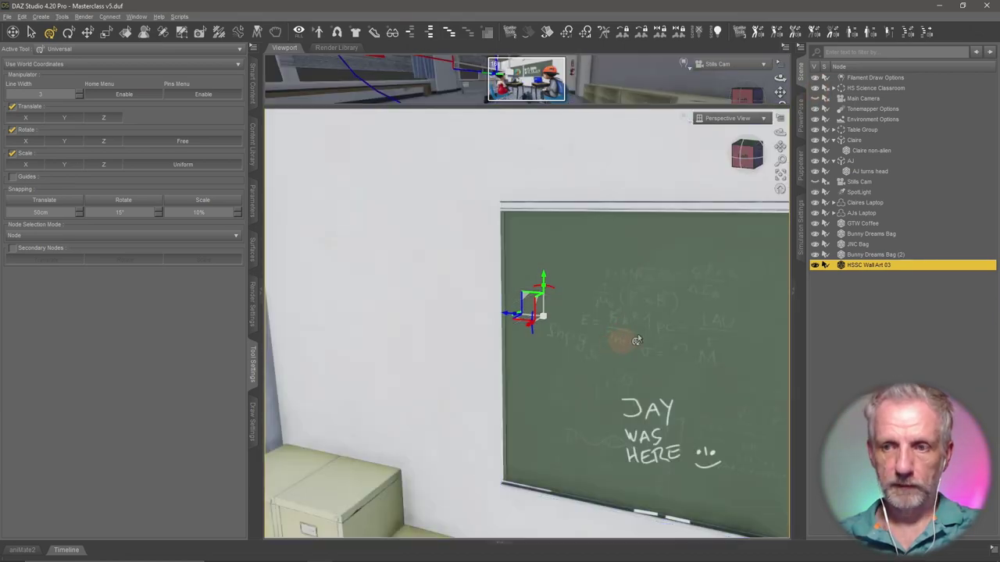
left_click_drag(655, 314, 371, 436, "alt")
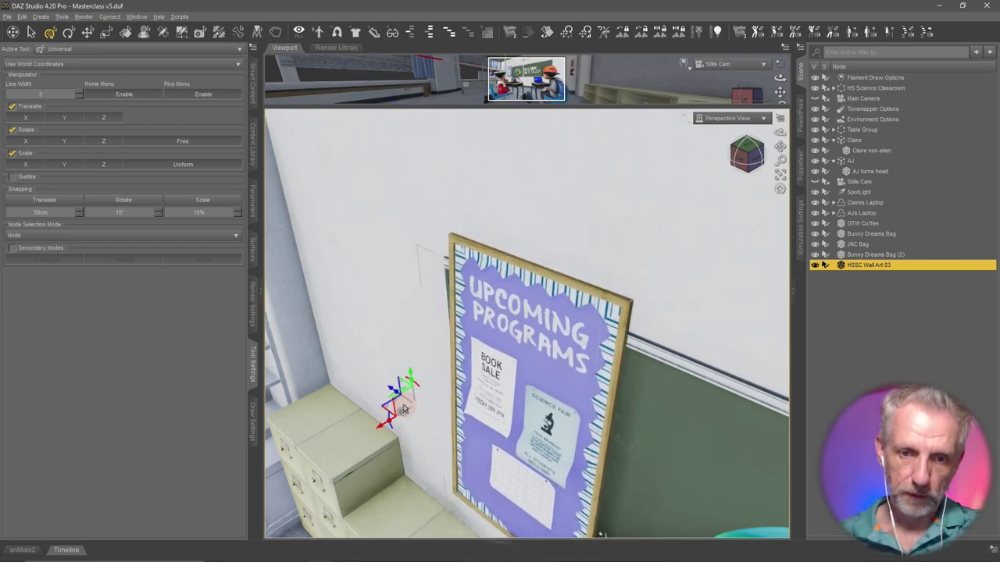
left_click_drag(388, 393, 273, 320)
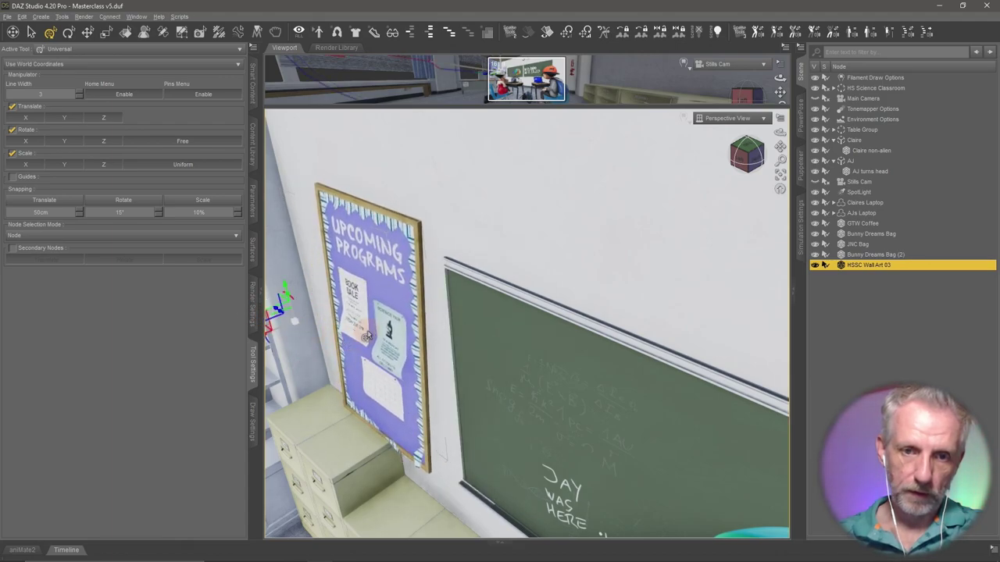
left_click_drag(285, 290, 292, 296)
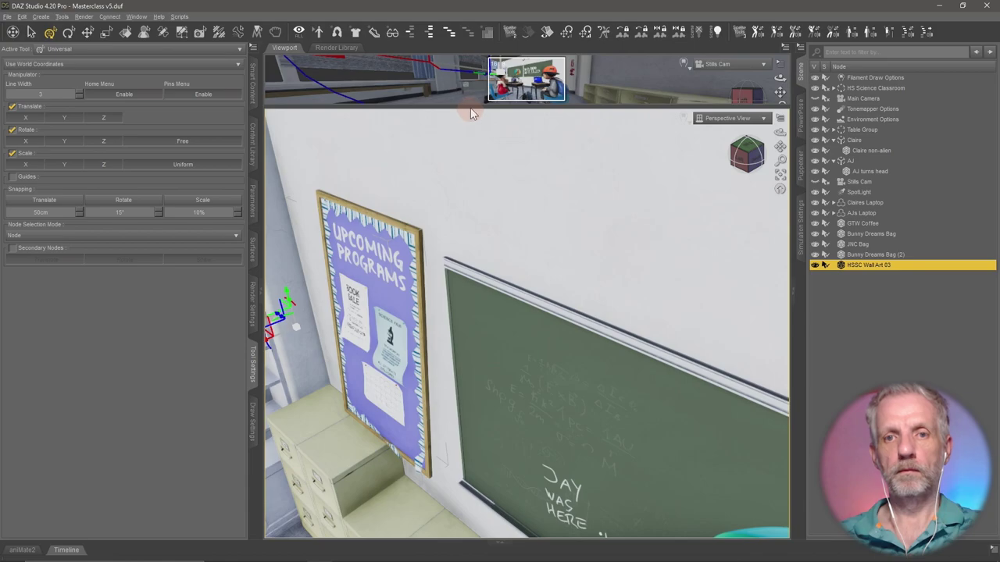
left_click_drag(470, 106, 473, 403)
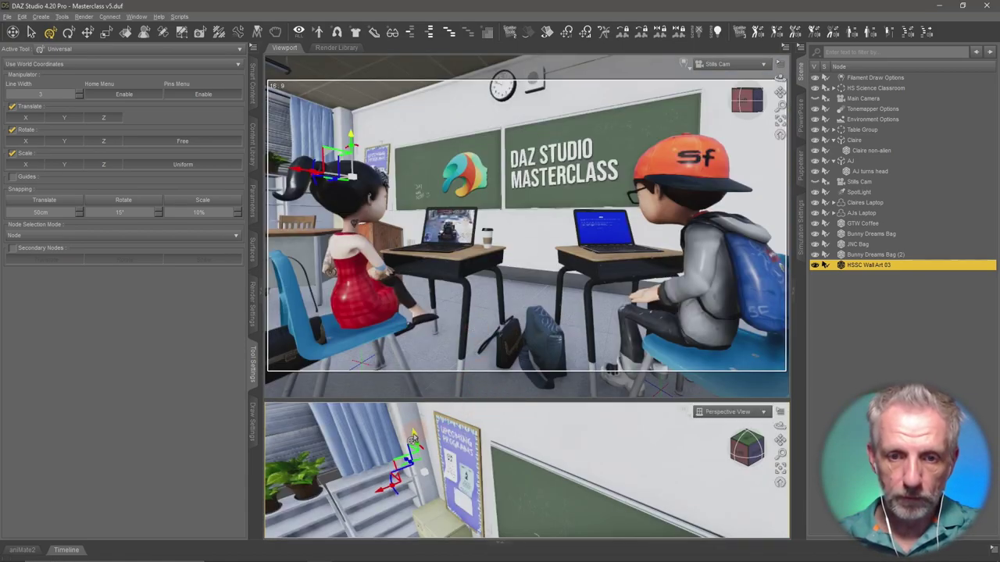
left_click_drag(411, 437, 414, 408)
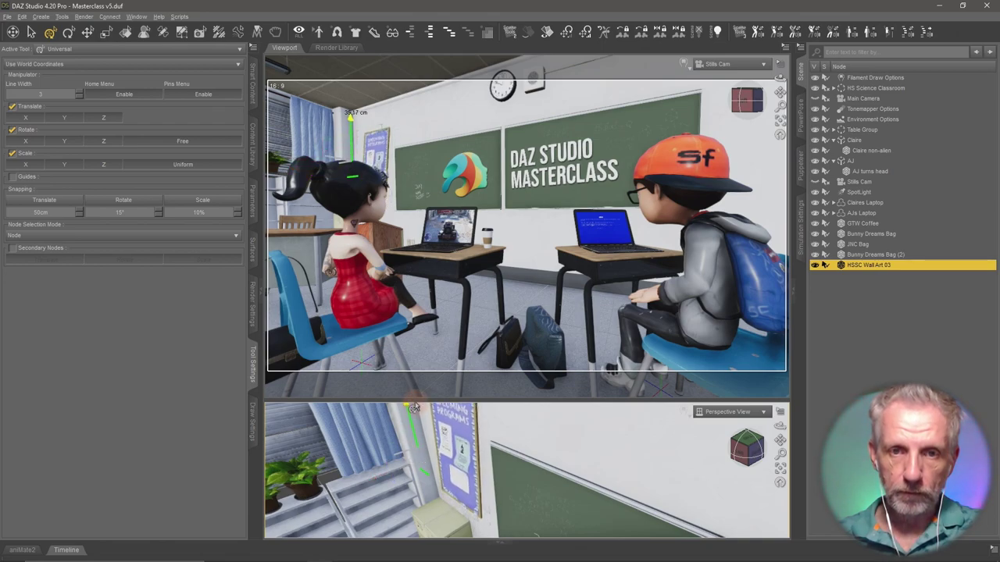
Save the scene over Masterclass v5.duf in the Daz Scenes folder, including backdrop and render settings with file compression
left_click(253, 82)
left_click(254, 154)
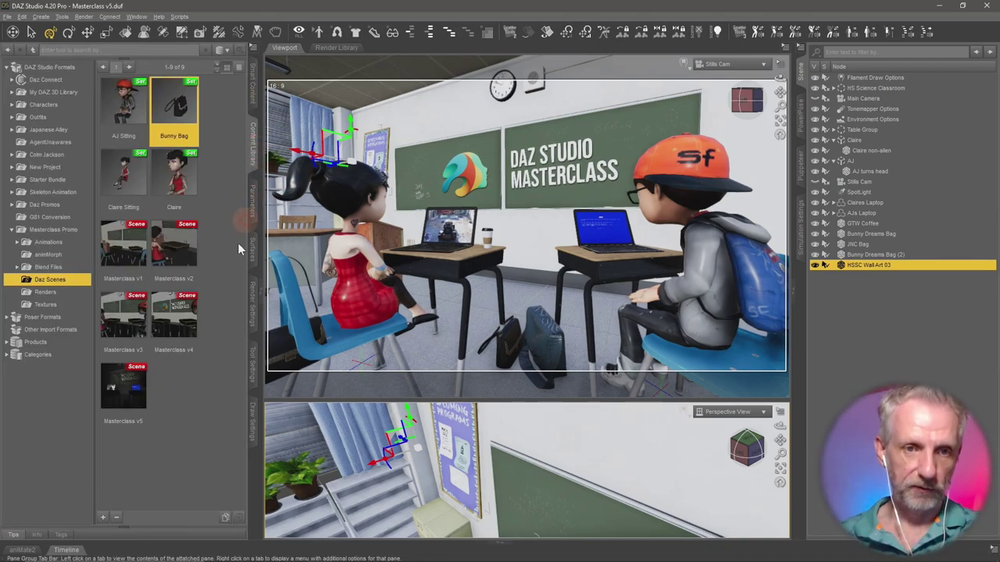
left_click(183, 403)
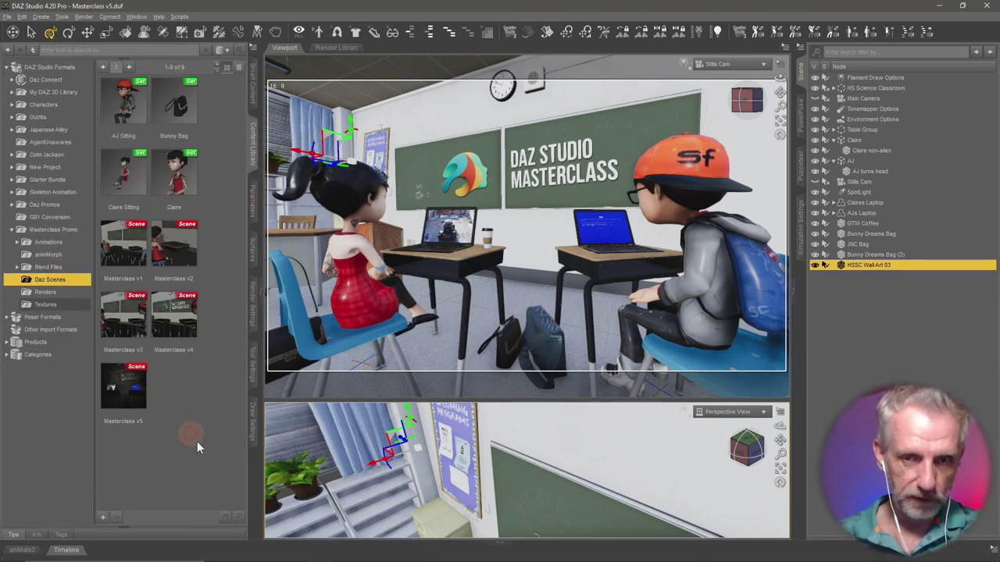
left_click(102, 517)
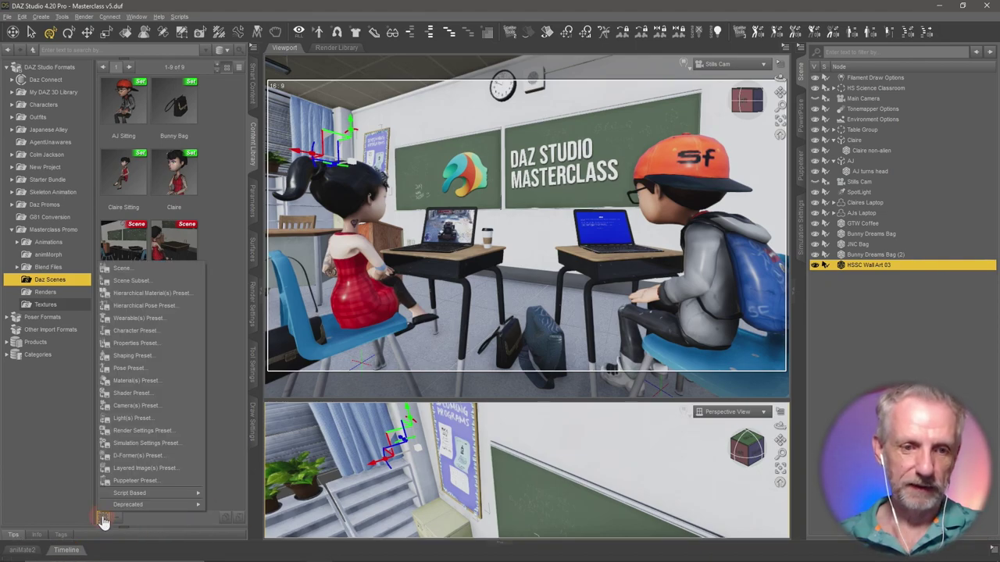
left_click(167, 270)
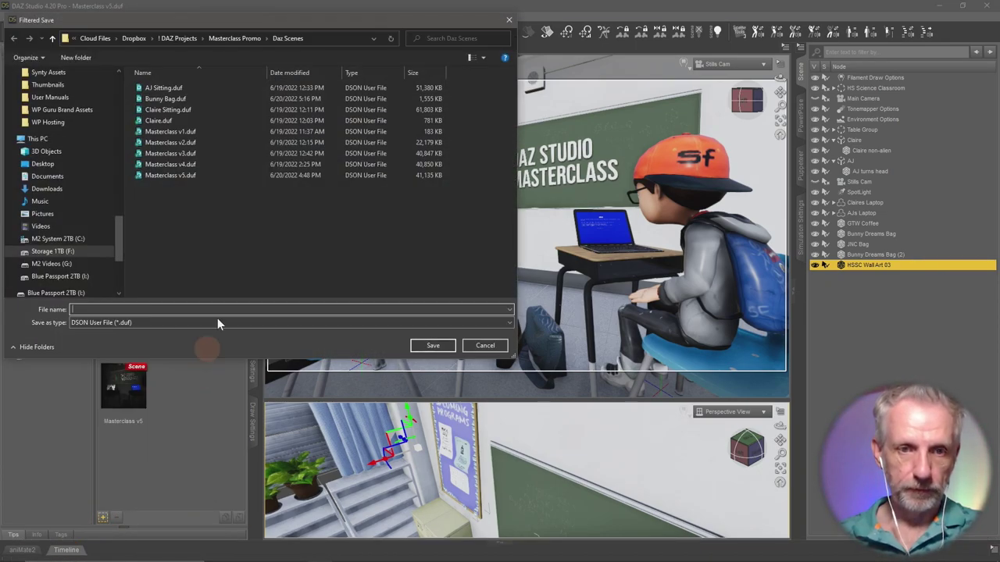
left_click(193, 177)
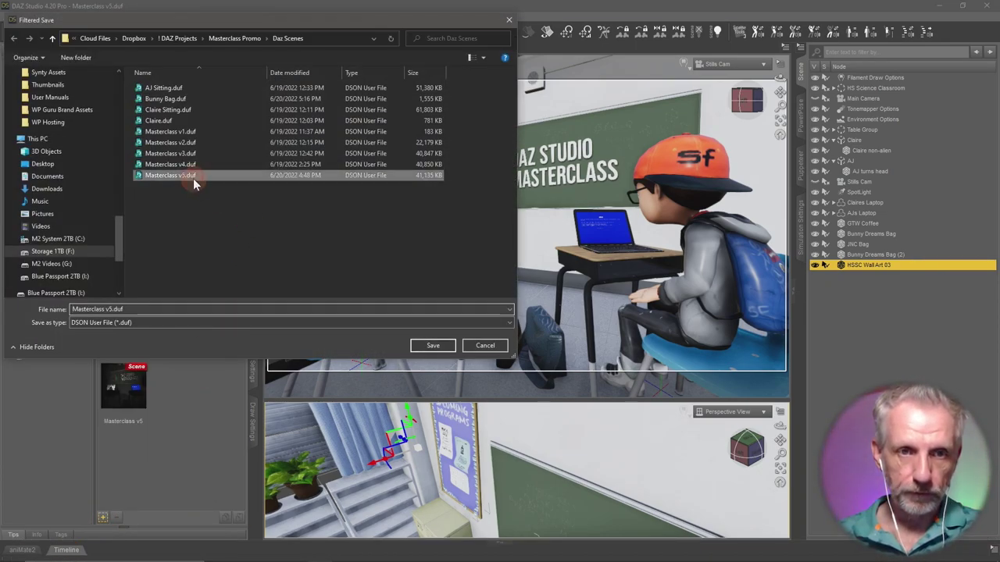
left_click(434, 346)
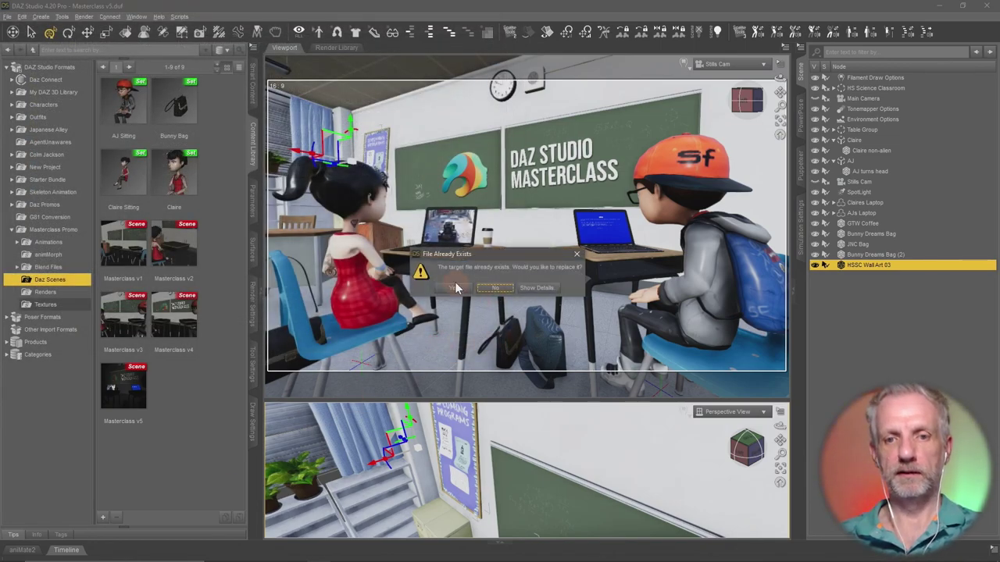
left_click(455, 285)
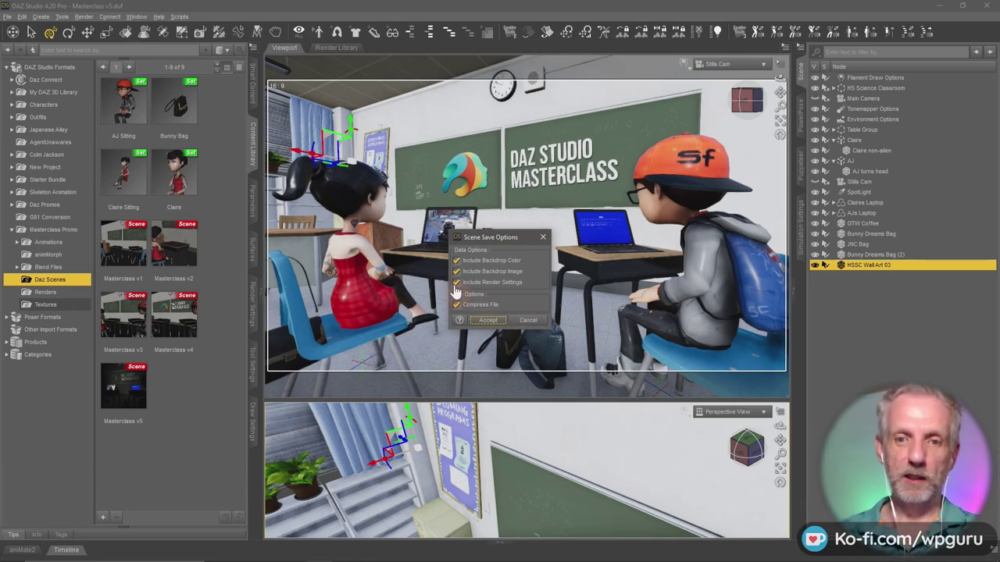
left_click(486, 321)
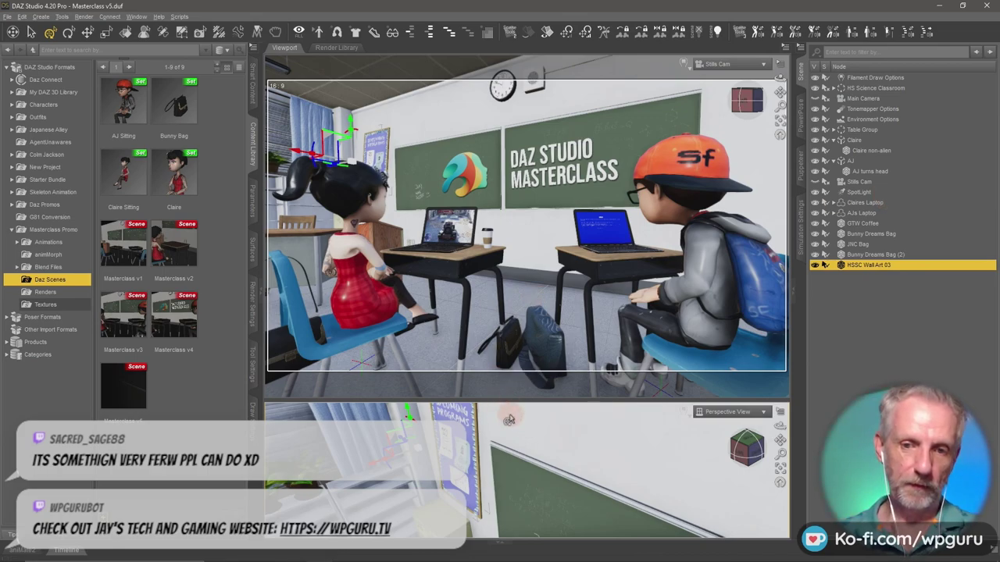
Examine the HSSC Wall Art 01 and 02 previews in the Science Classroom Props product
left_click(252, 84)
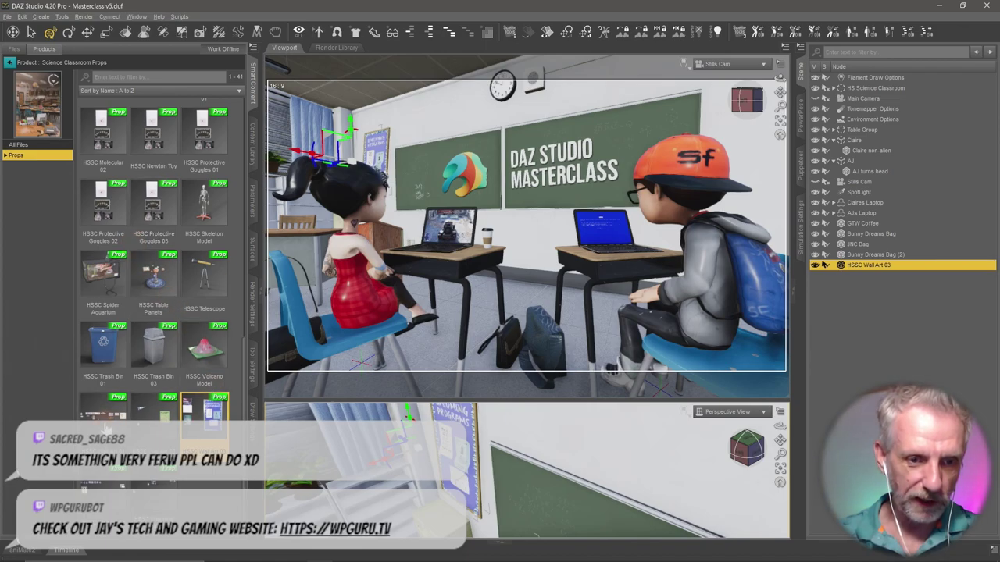
left_click(104, 427)
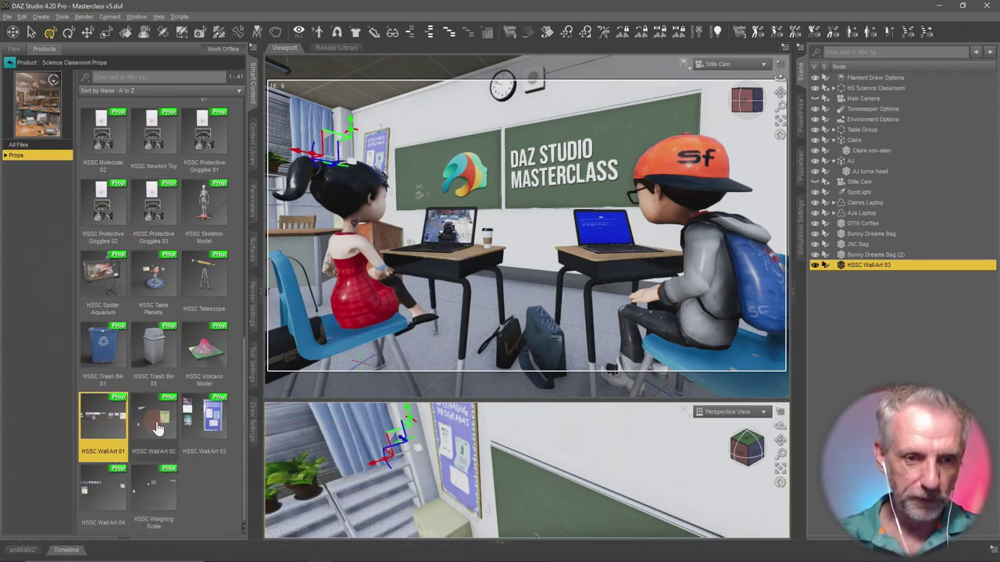
left_click(157, 426)
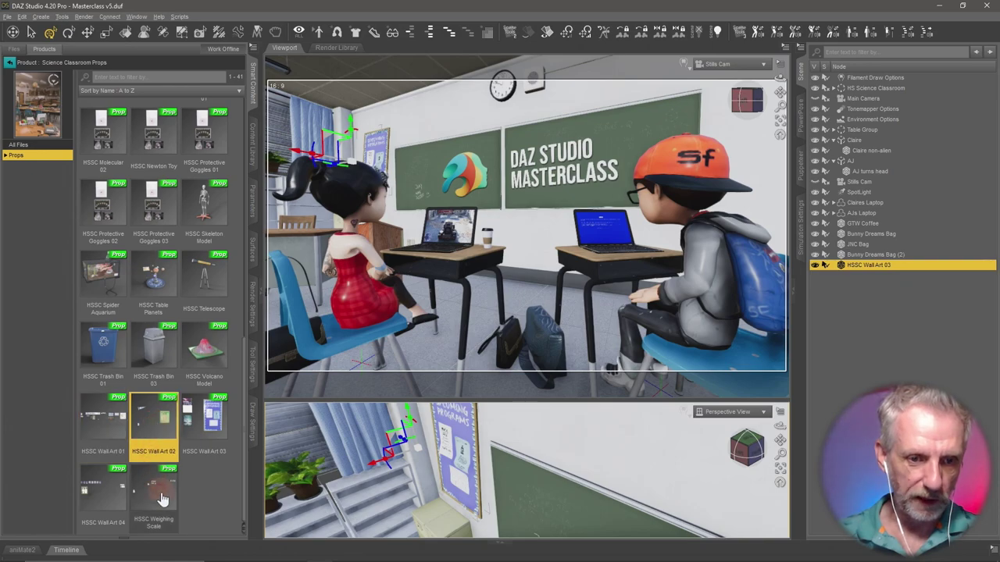
mouse_move(157, 497)
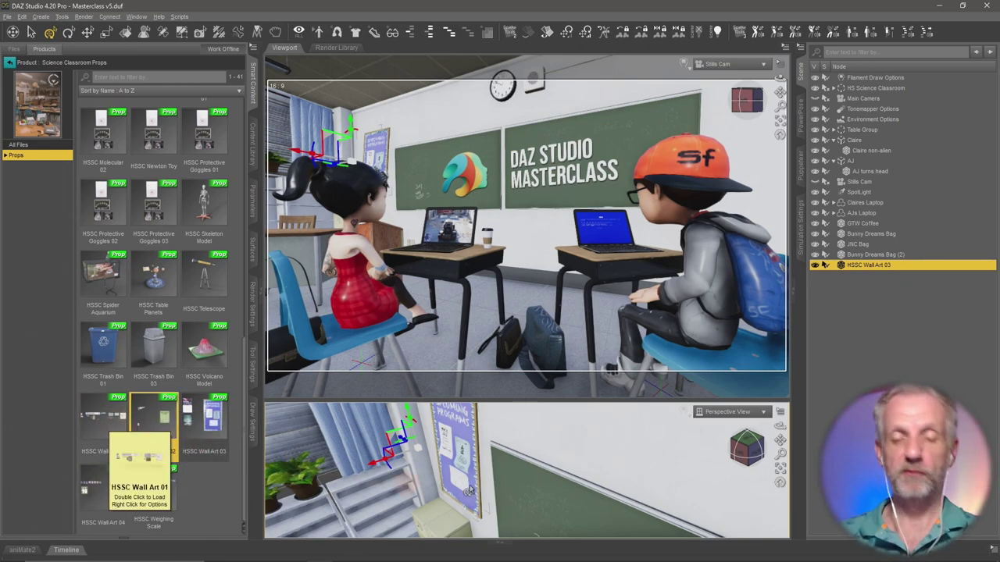
Select the HSSC Fire Extinguisher on the wall and move it closer to the chalkboard, into the Stills Cam frame
left_click_drag(598, 400, 602, 200)
mouse_move(600, 364)
left_mouse_down()
mouse_move(584, 338)
mouse_move(605, 342)
mouse_move(575, 355)
left_mouse_up()
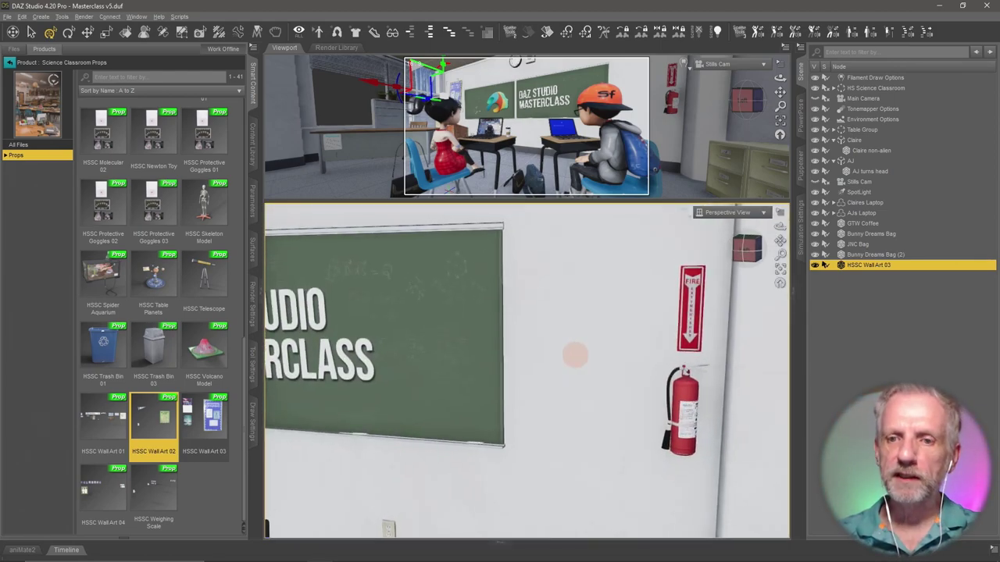
left_click(700, 315)
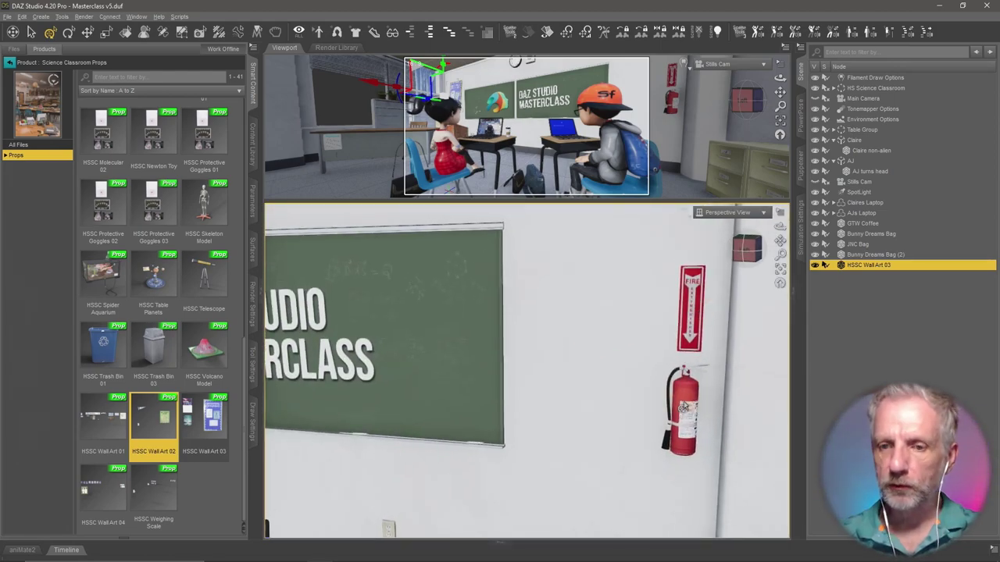
left_click(683, 402)
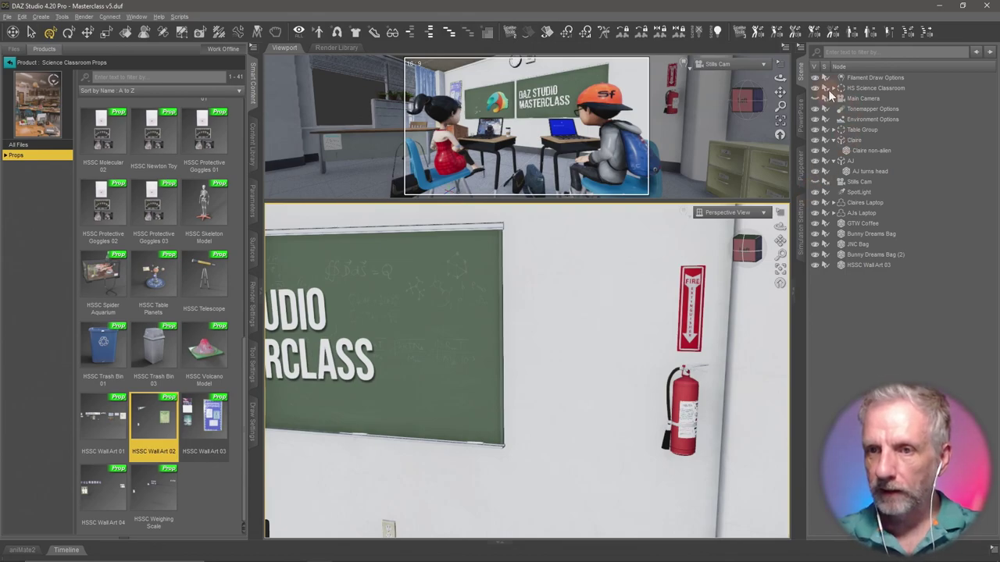
left_click(692, 307)
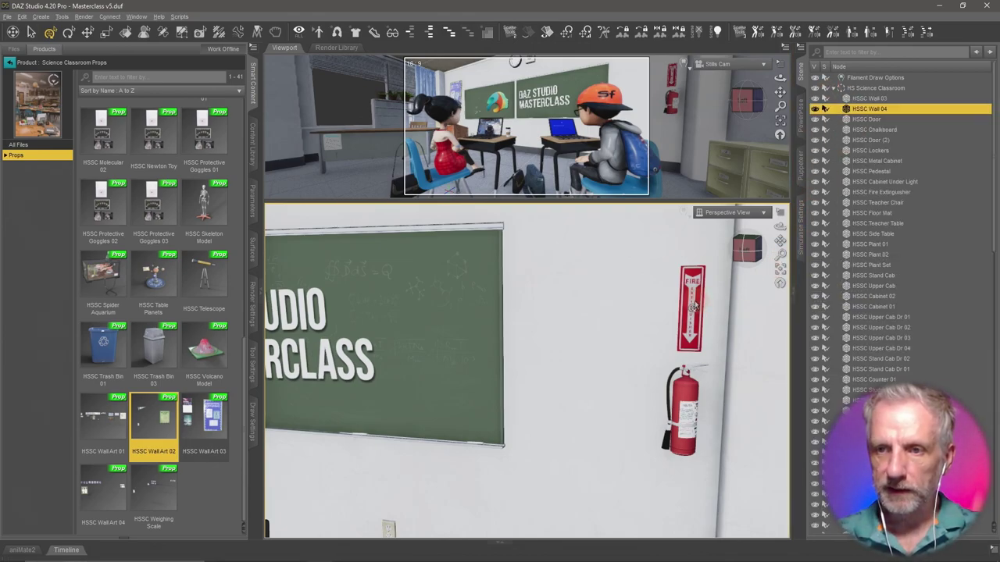
left_click(688, 408)
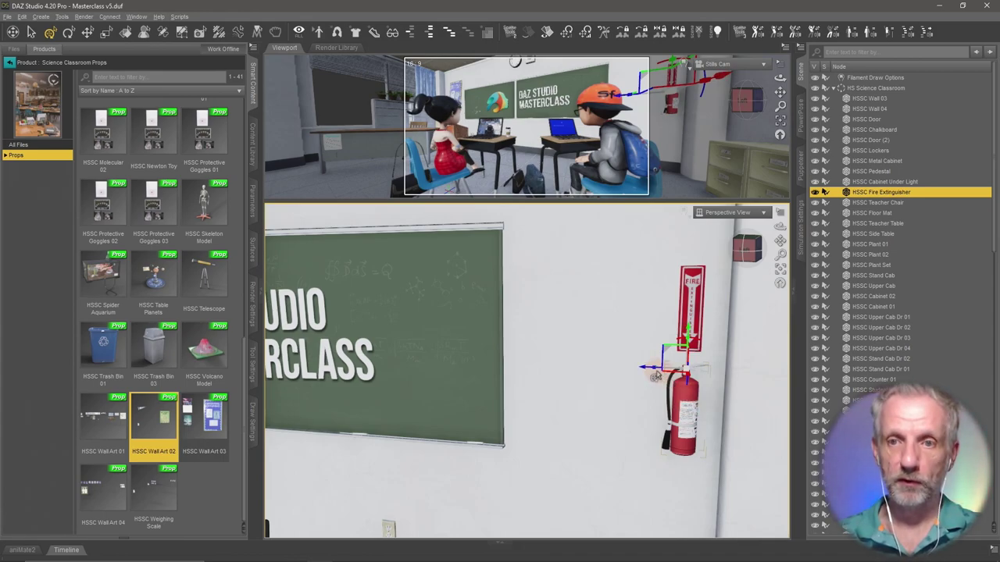
left_click_drag(641, 372, 541, 386)
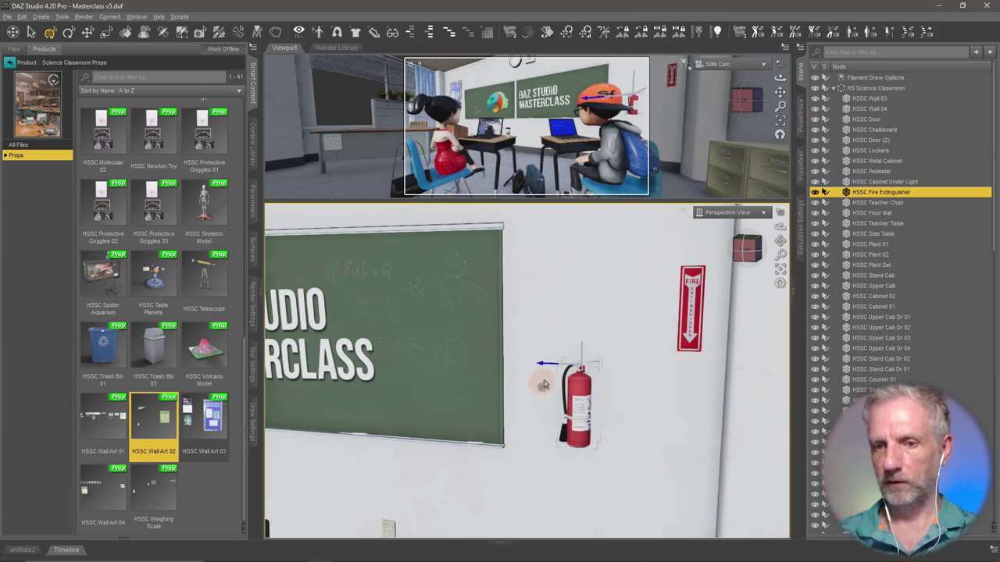
Select the fire extinguisher sign's surface on HSSC Wall 04 with the surface selection tool and open its surface settings
left_click(694, 310)
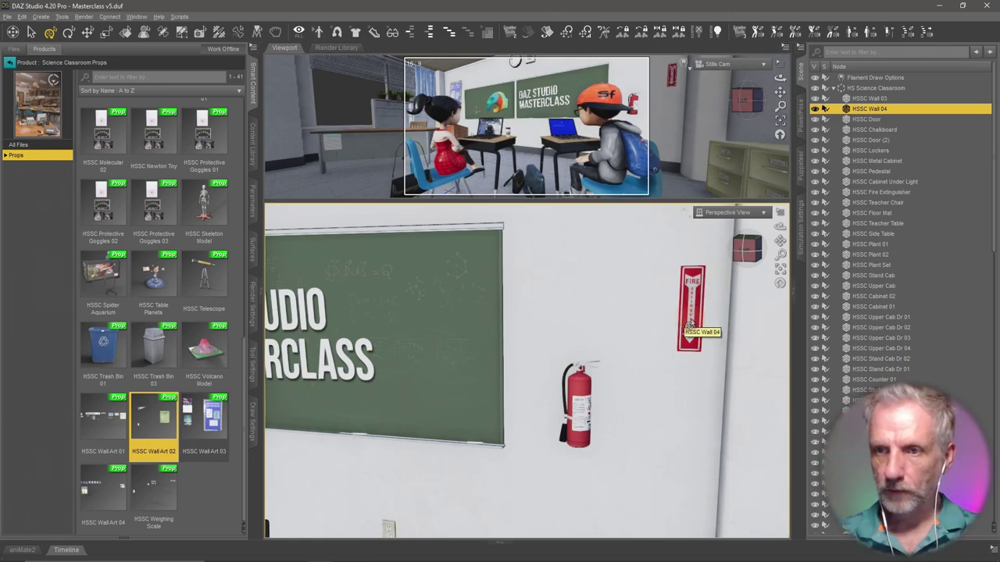
key("ctrl+f")
left_click_drag(652, 329, 695, 361)
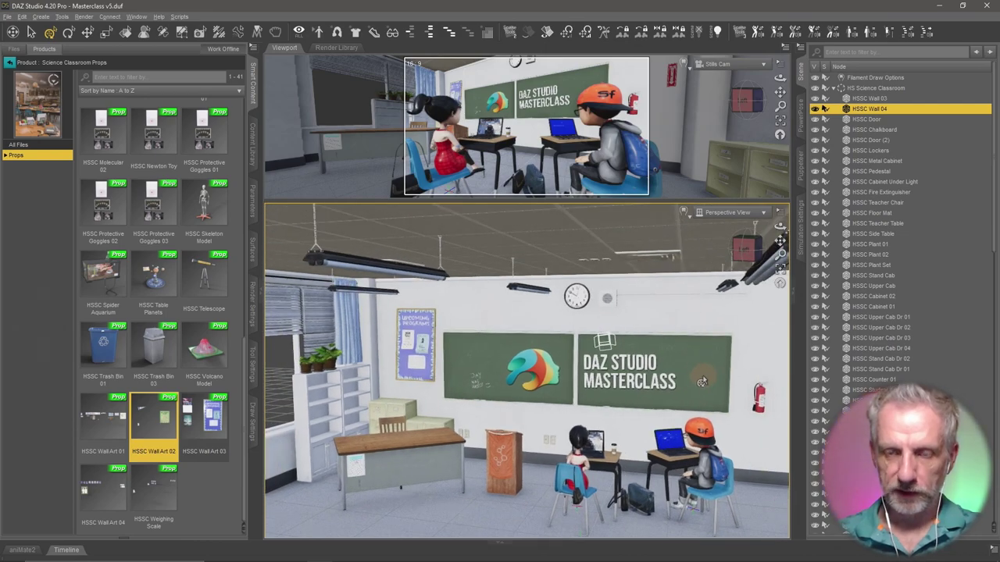
left_click_drag(762, 418, 644, 340)
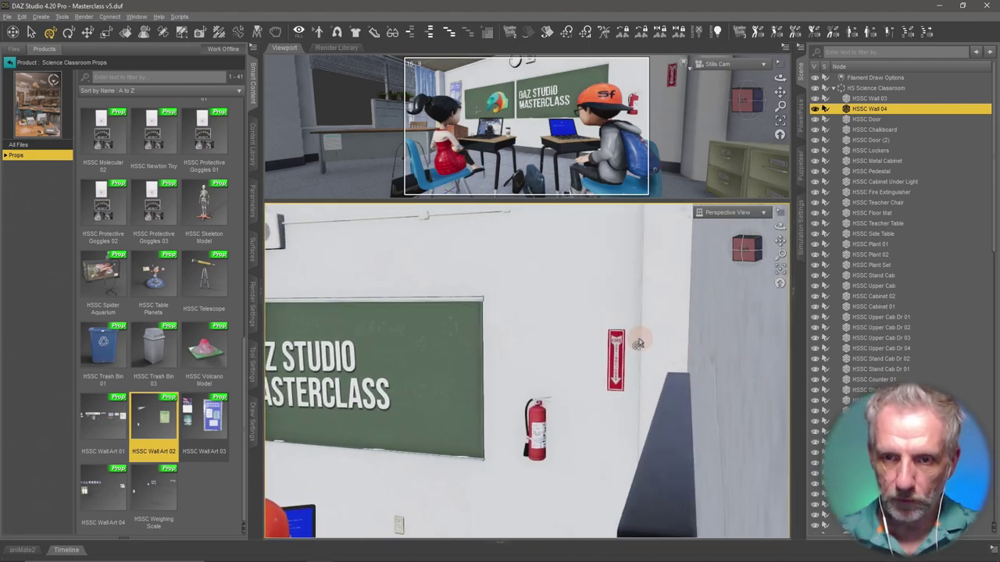
left_click(126, 31)
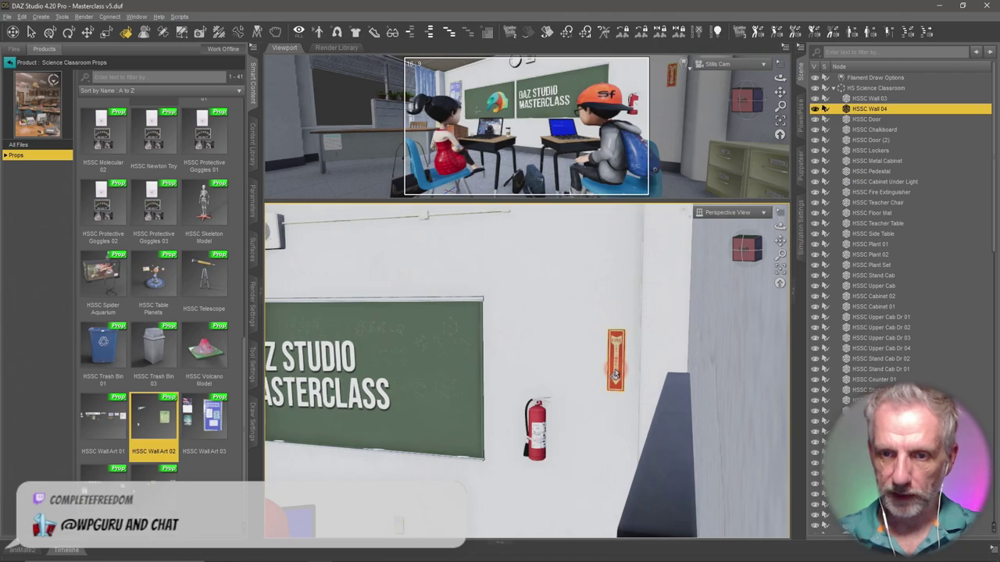
left_click(613, 375)
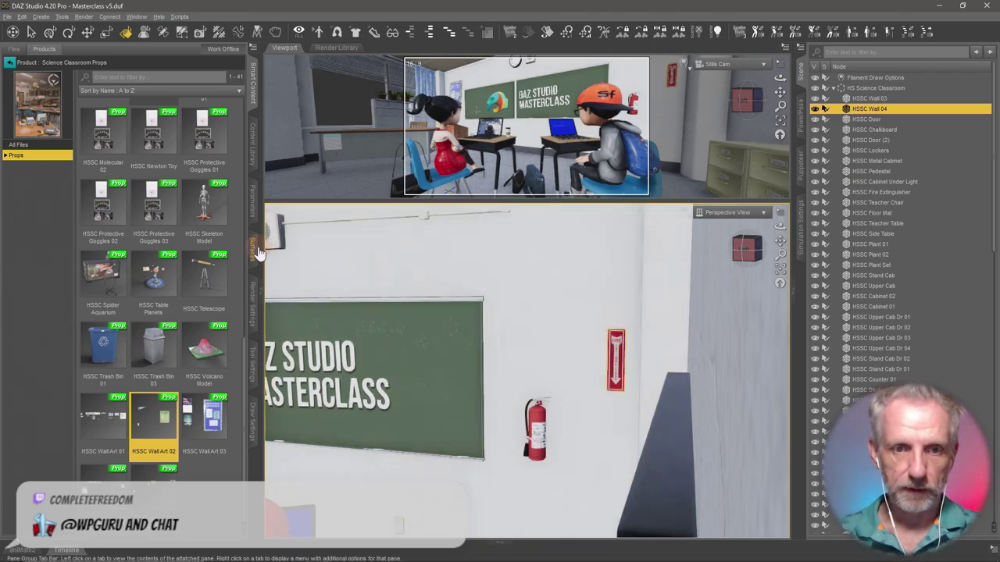
left_click(252, 247)
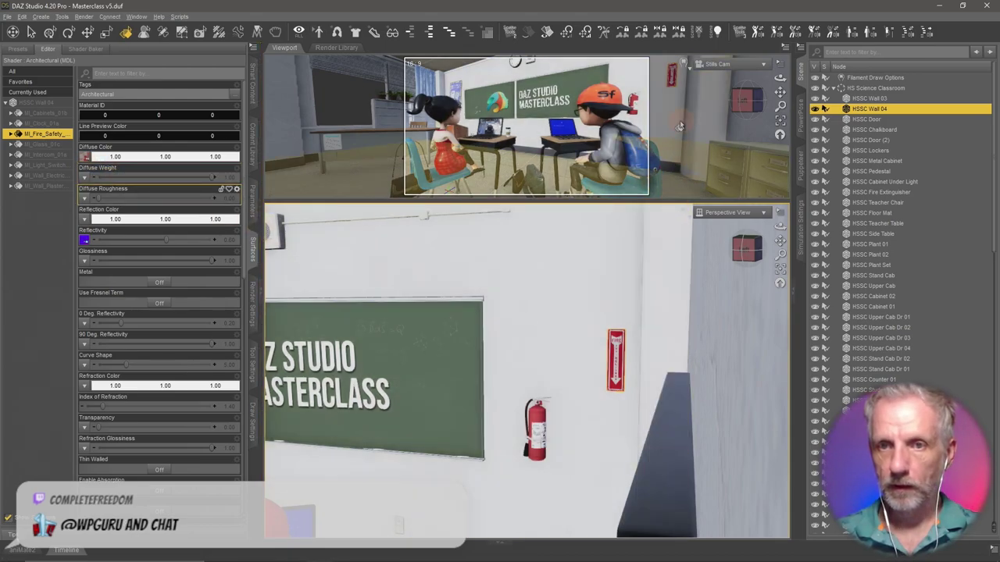
Collapse the HS Science Classroom group in the scene hierarchy and switch to the Universal tool
left_click(529, 33)
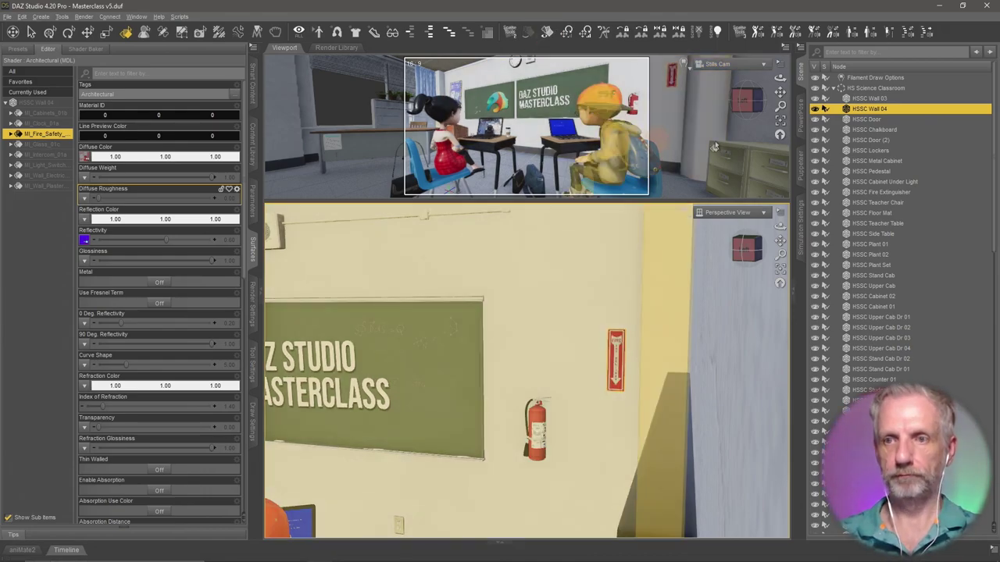
left_click(833, 87)
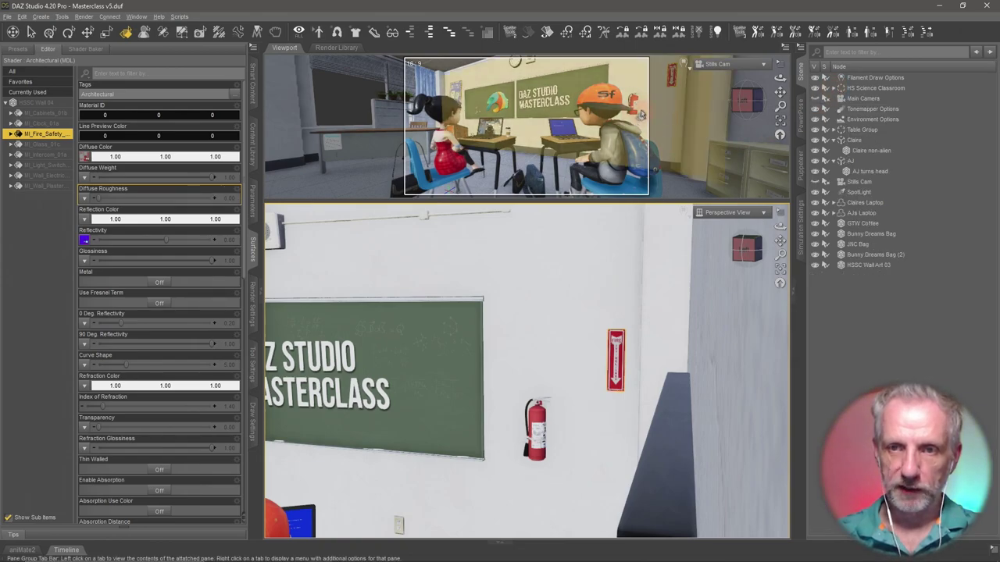
left_click(49, 32)
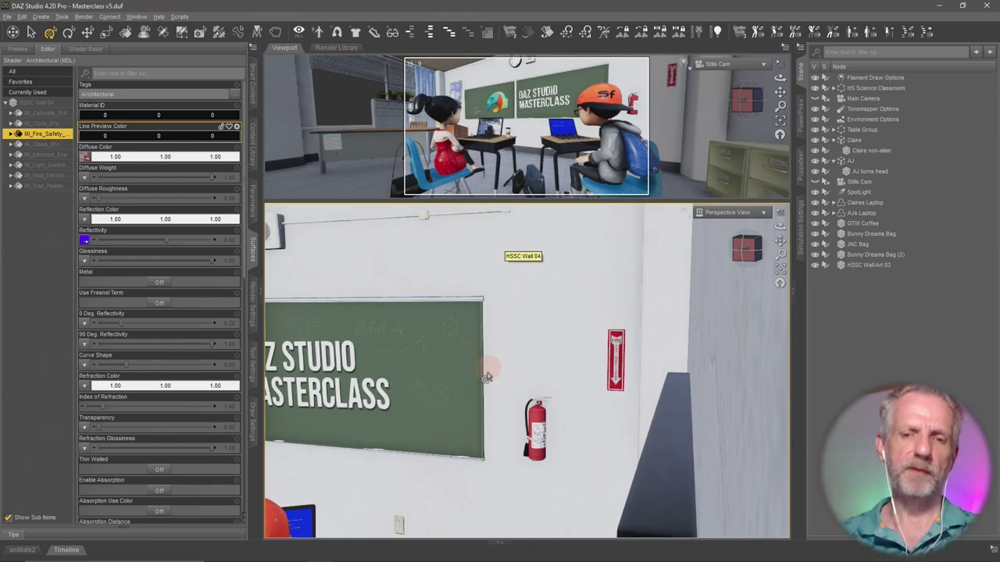
Rebalance the heights of the Stills Cam and Perspective viewports to about equal and save the scene
left_click_drag(394, 203, 403, 397)
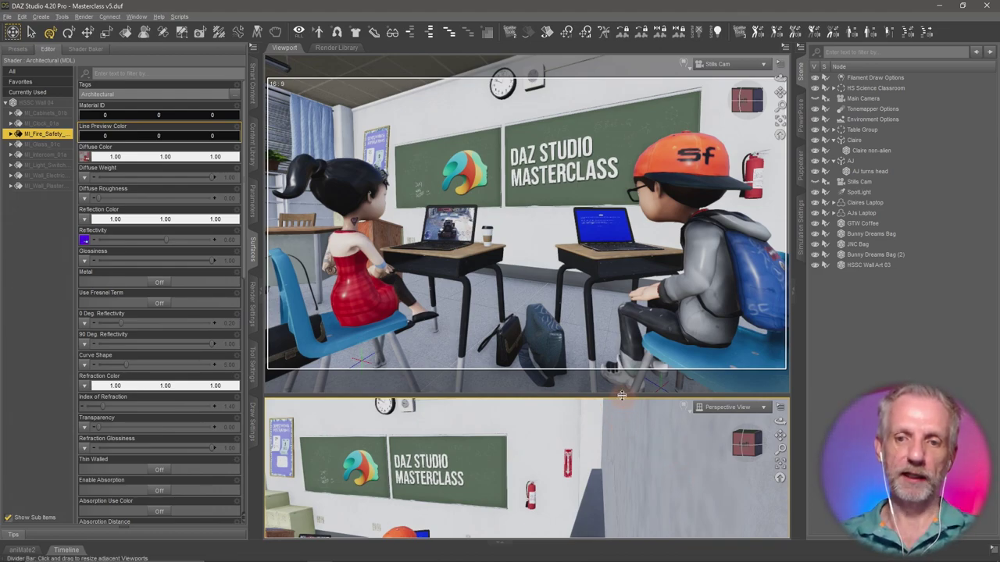
left_click_drag(622, 396, 634, 298)
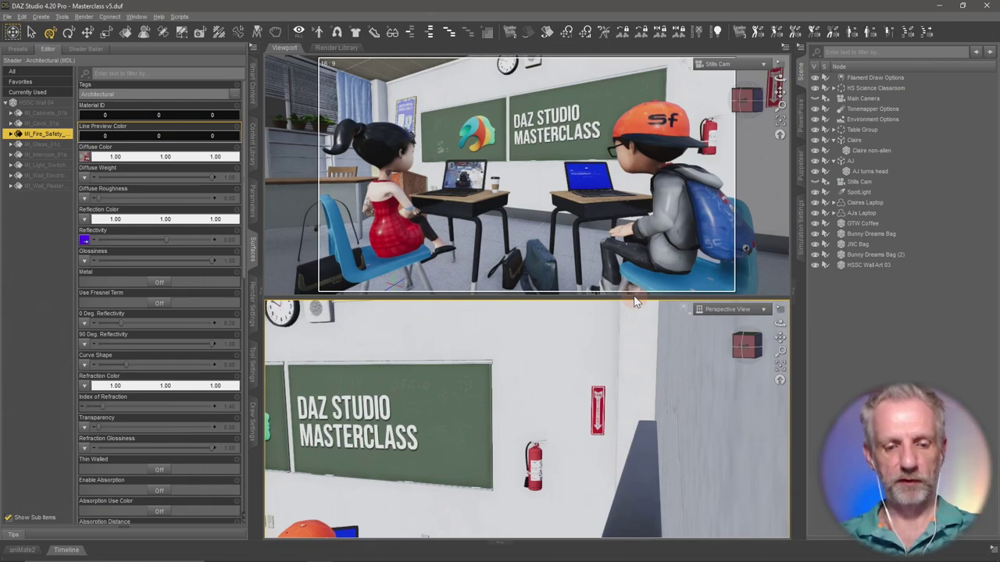
key("ctrl+s")
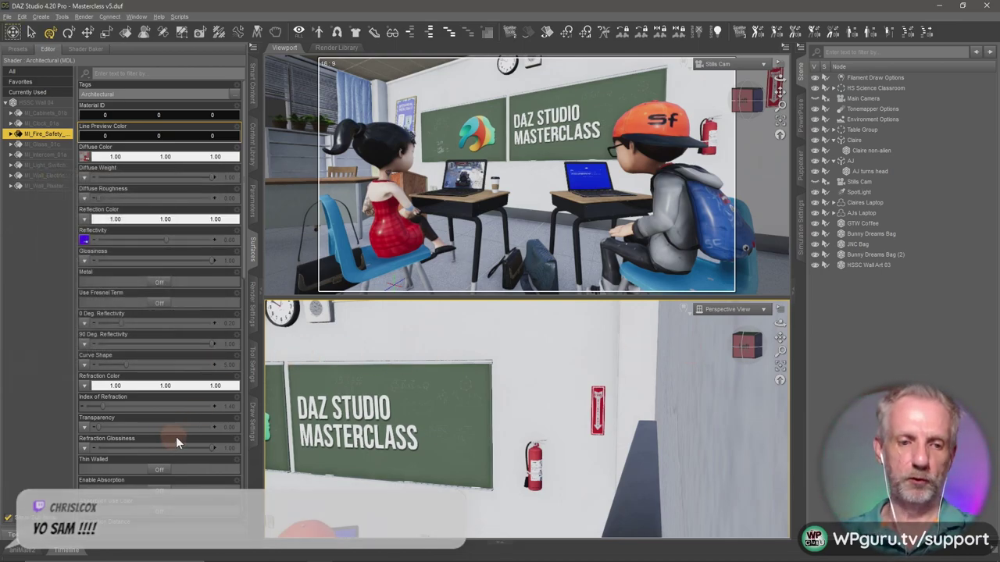
Show the timeline, enlarge the upper viewport and display the Main Camera view in it
scroll(175, 442, "down", 1)
left_click(66, 550)
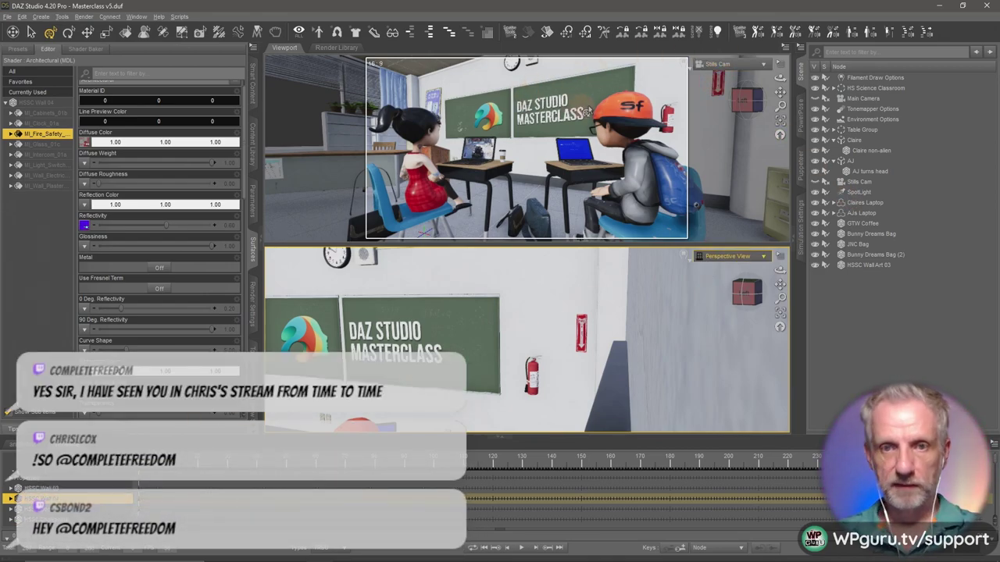
left_click(755, 64)
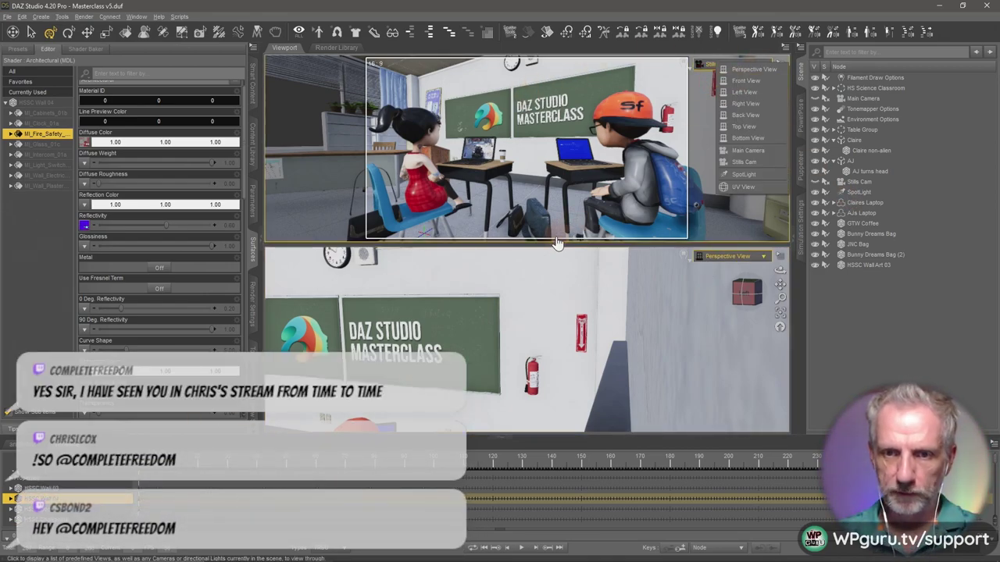
left_click_drag(557, 244, 550, 380)
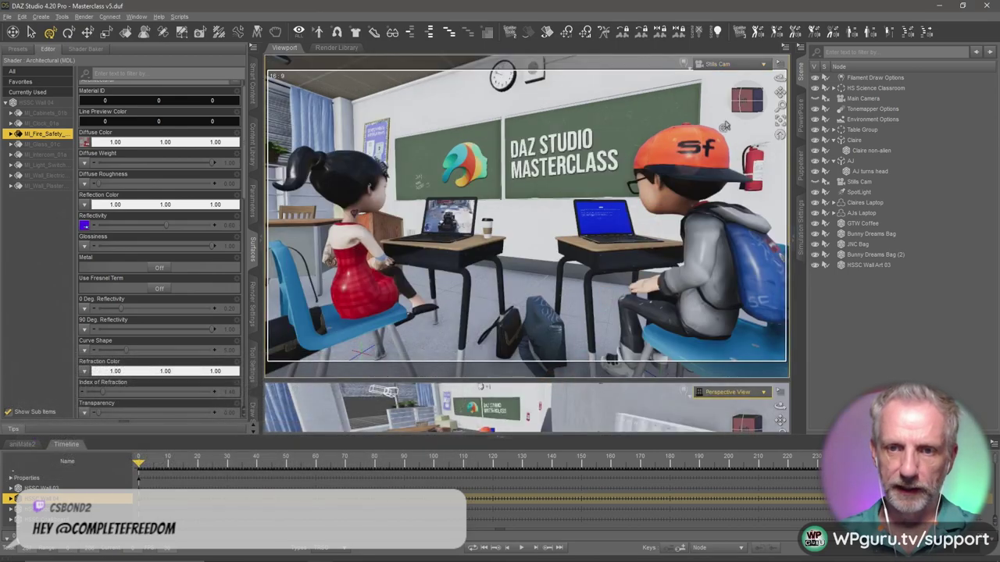
left_click(750, 64)
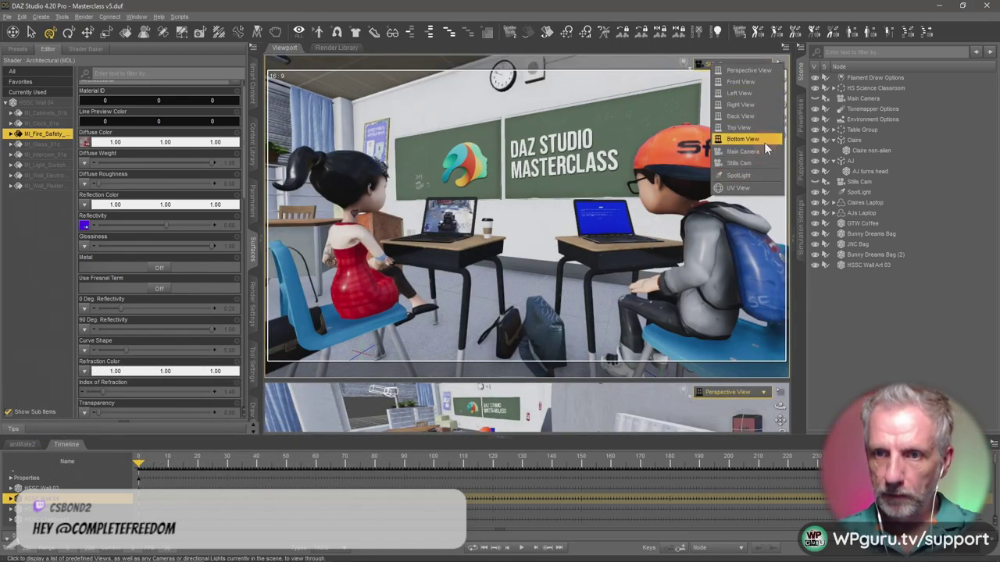
left_click(742, 151)
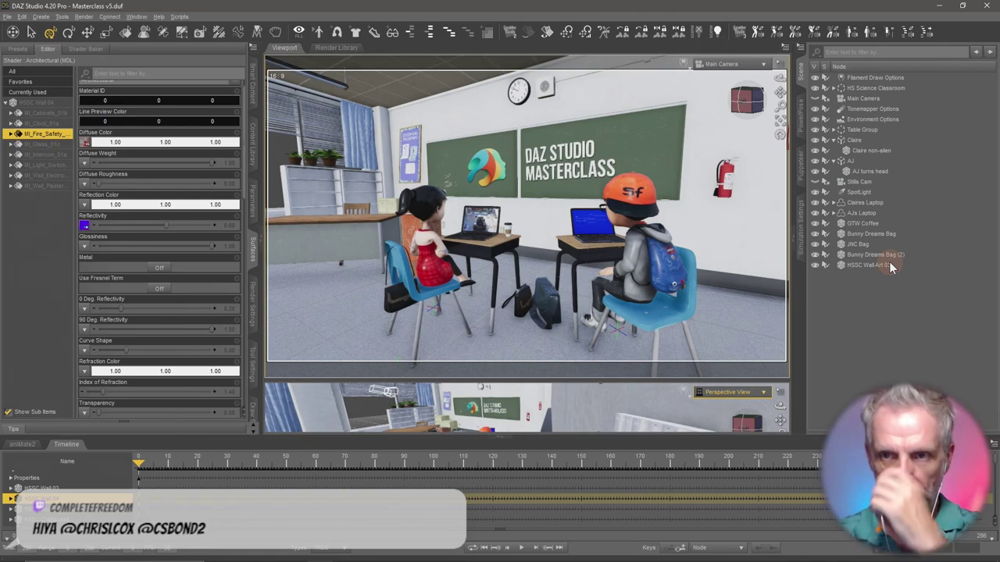
Delete the Main Camera from the scene and set the large viewport to the Stills Cam view
left_click(868, 98)
key("Delete")
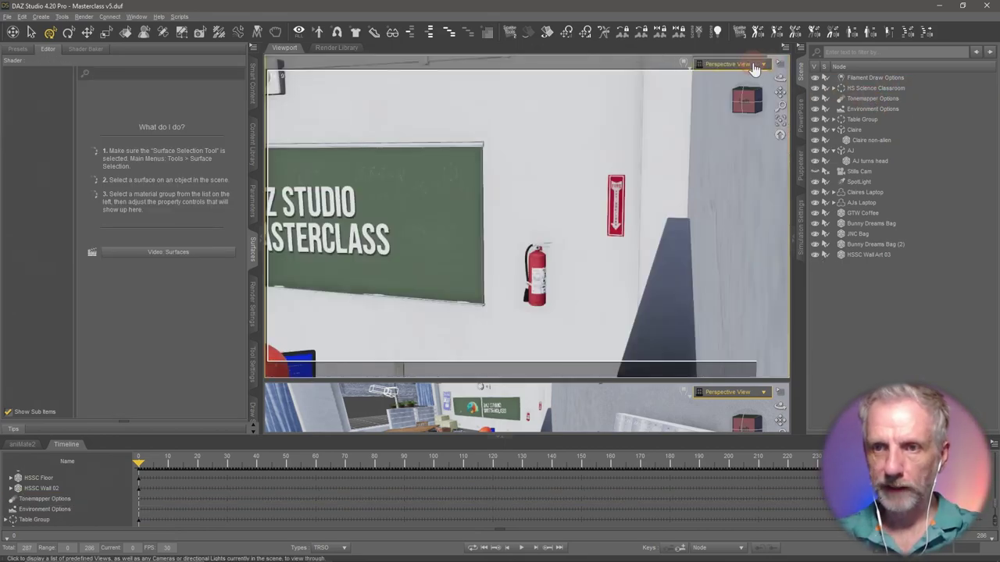
left_click(754, 66)
left_click(752, 153)
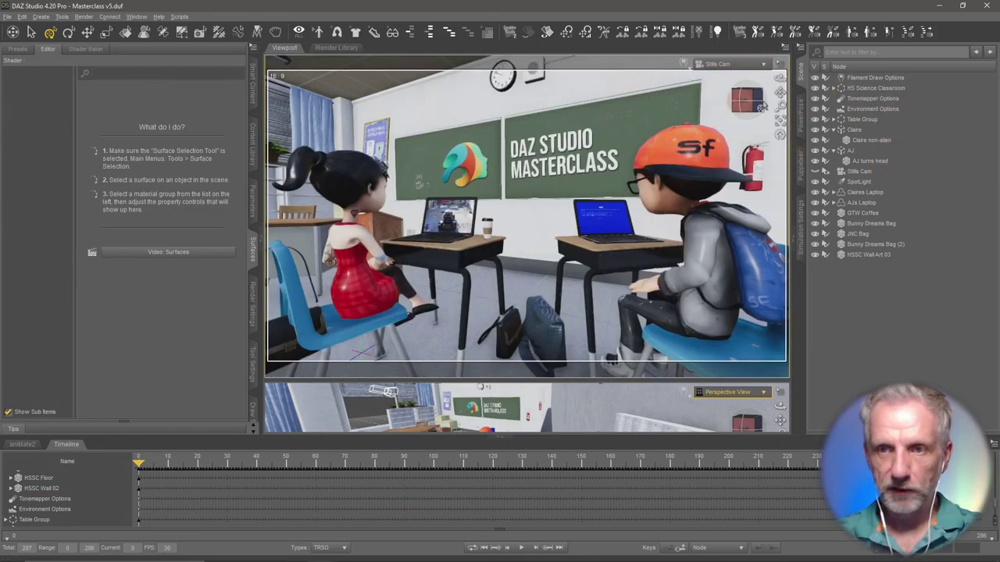
Collapse the Claire and AJ hierarchies and duplicate the Stills Cam node
left_click(838, 129)
left_click(832, 130)
left_click(832, 139)
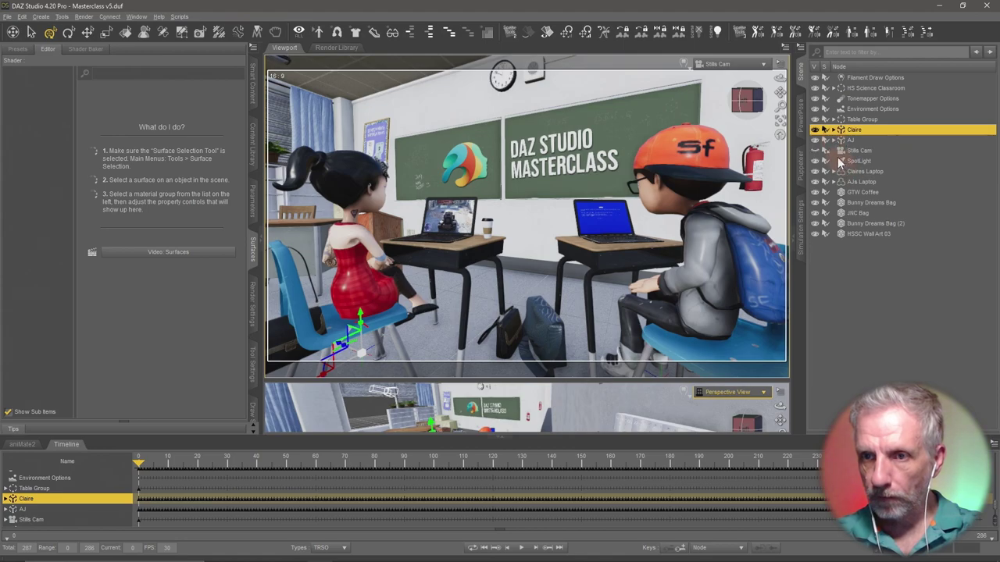
left_click(858, 150)
left_click(23, 16)
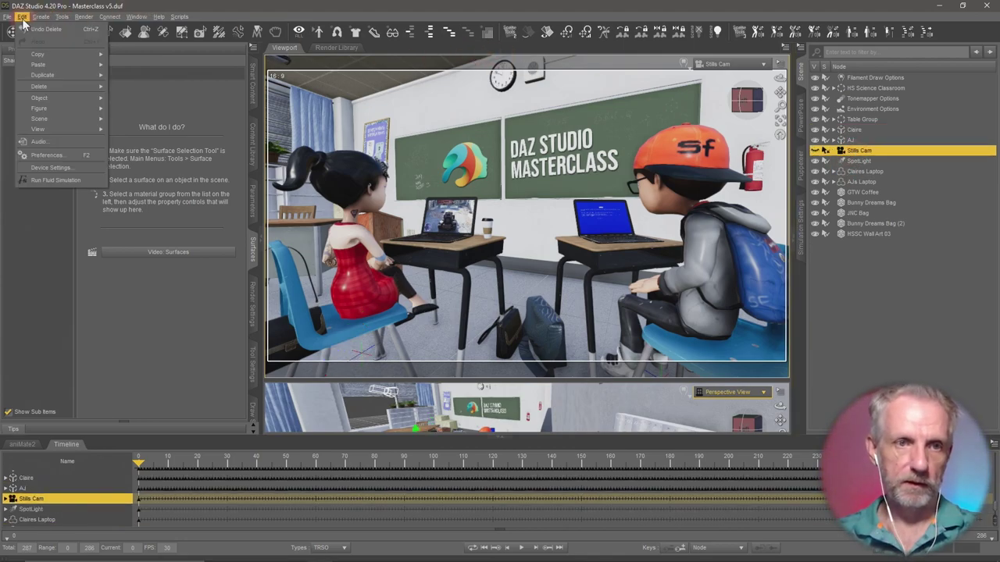
mouse_move(86, 75)
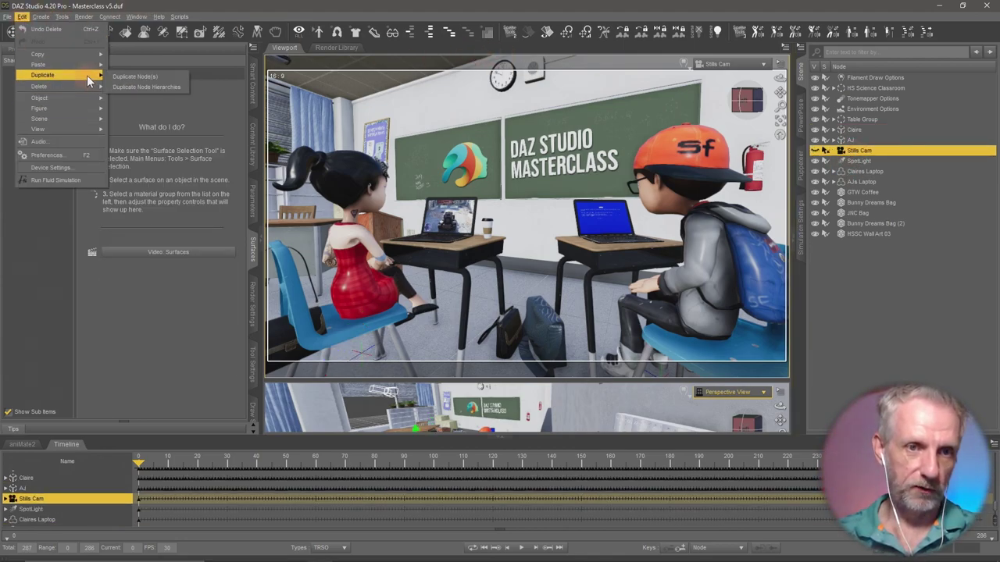
left_click(141, 78)
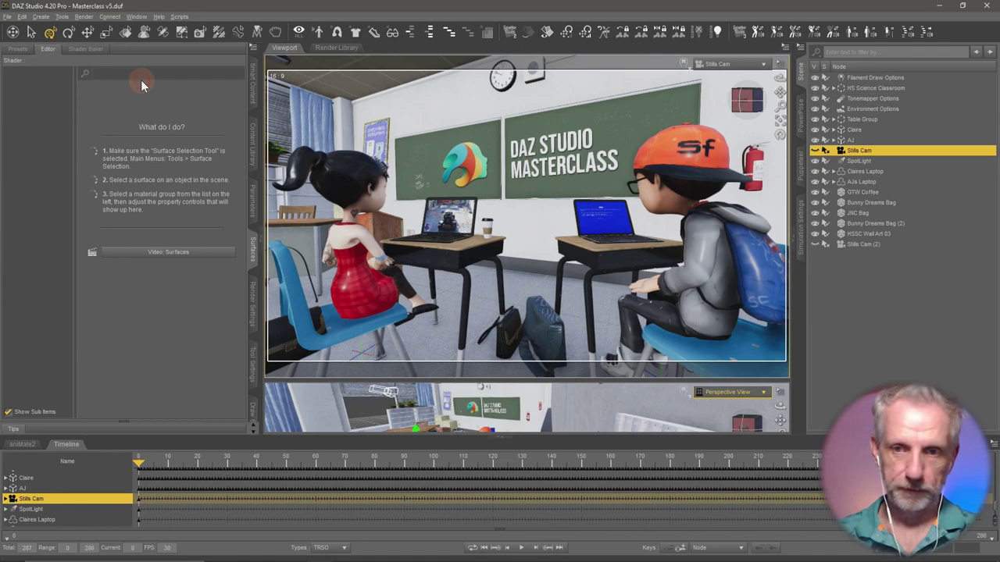
Rename the duplicated stills camera as Film Camera
left_click(860, 244)
left_click(857, 244)
key("BackSpace")
key("BackSpace")
key("BackSpace")
key("BackSpace")
key("BackSpace")
key("BackSpace")
key("BackSpace")
key("BackSpace")
key("BackSpace")
key("BackSpace")
key("BackSpace")
key("BackSpace")
key("BackSpace")
key("BackSpace")
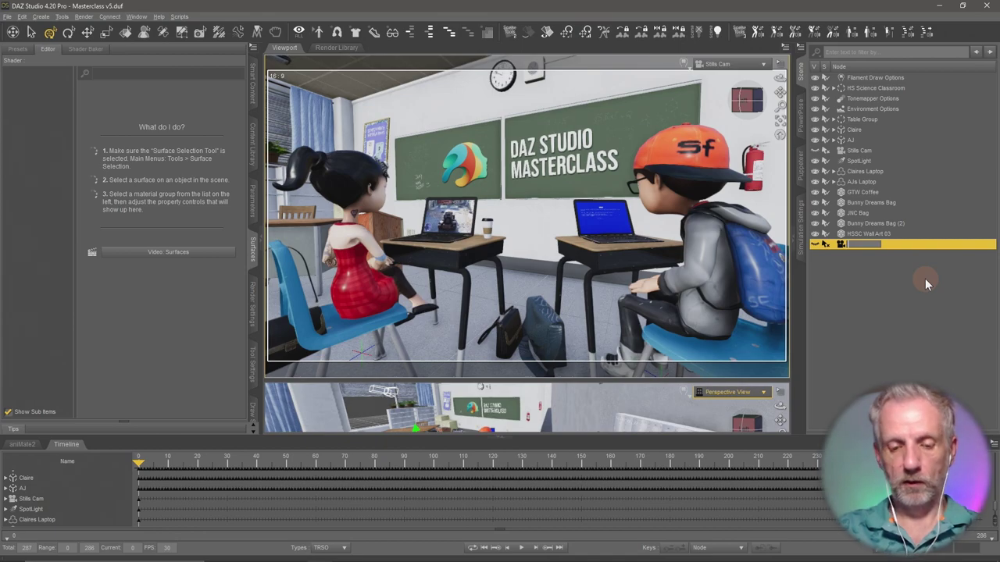
type("Film Camera")
key("Return")
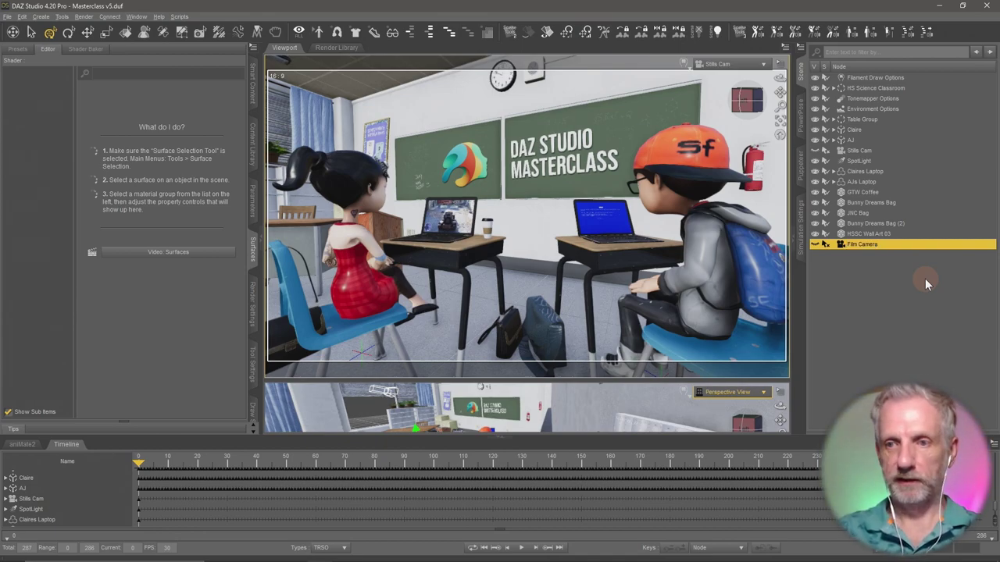
Look through the Film Camera in the large viewport and move the playhead to the last frame, 286
left_click(750, 64)
left_click(743, 161)
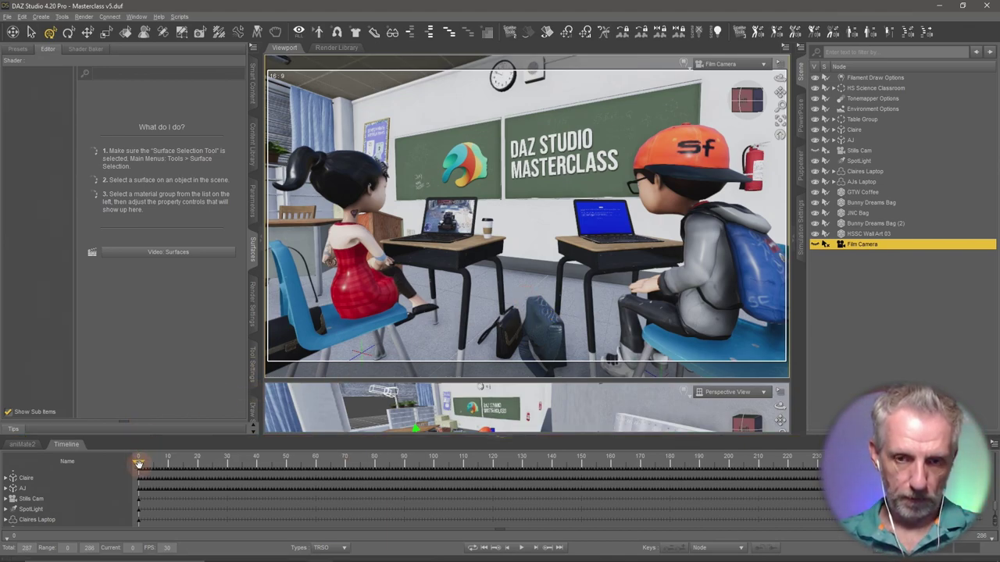
left_click_drag(138, 463, 997, 482)
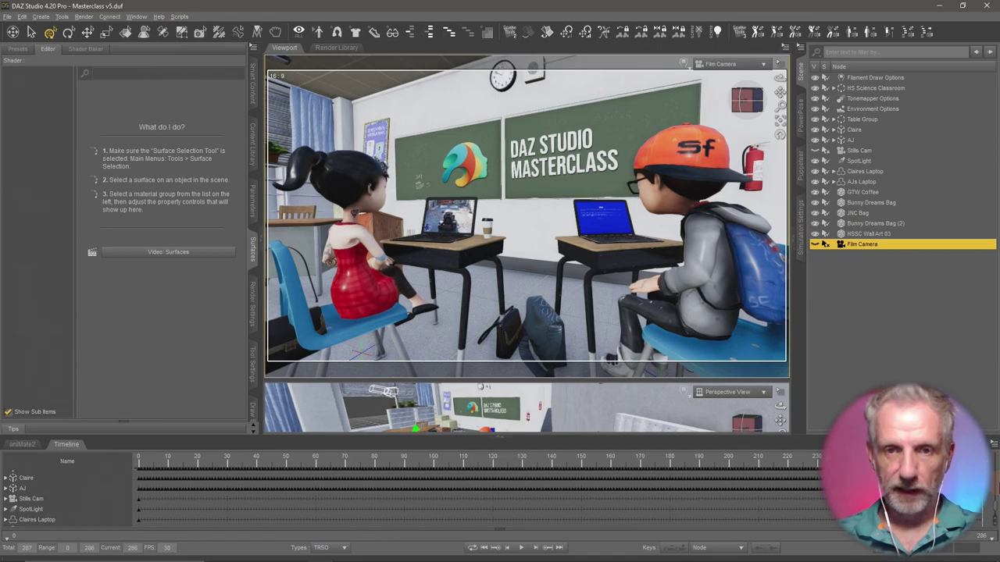
Dolly the Film Camera in and out at frame 286, settling on a framing with both characters, their desks and the blackboard
scroll(703, 276, "up", 2)
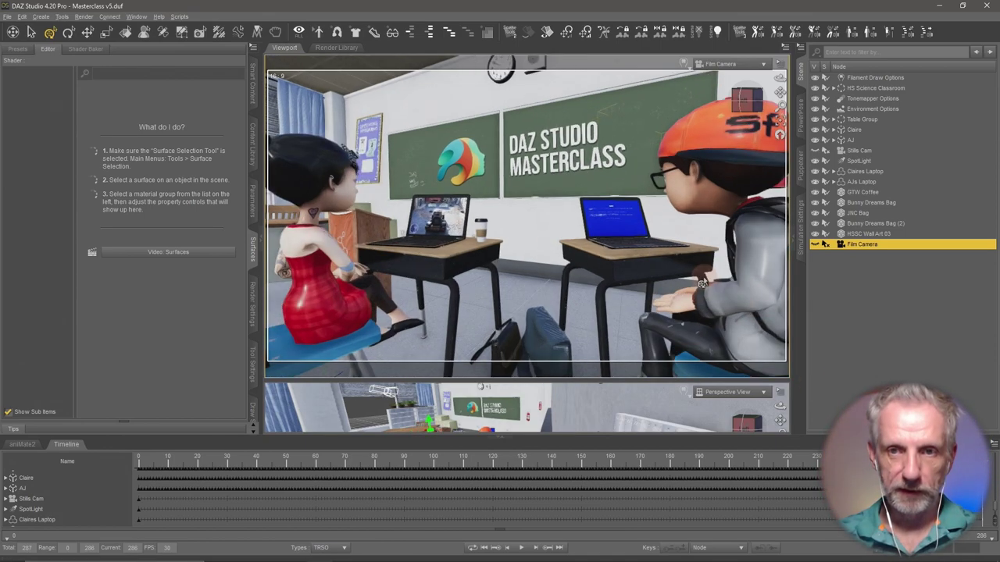
scroll(702, 283, "up", 3)
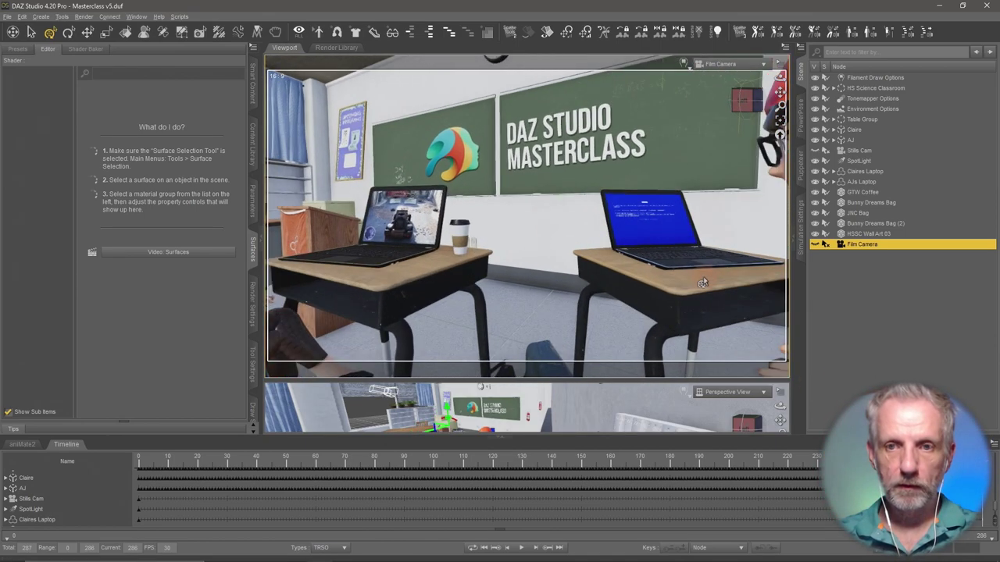
scroll(703, 281, "up", 2)
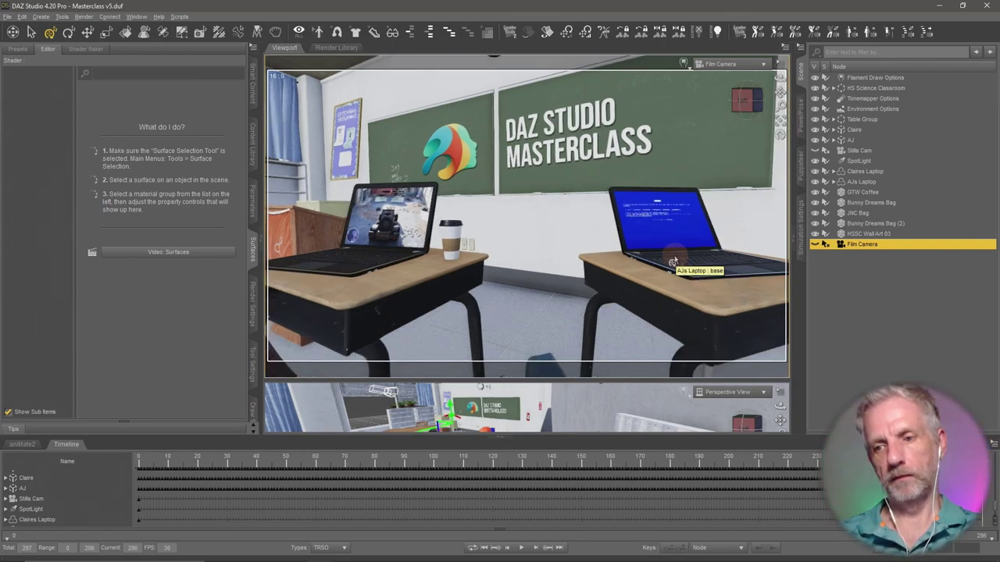
scroll(678, 262, "down", 4)
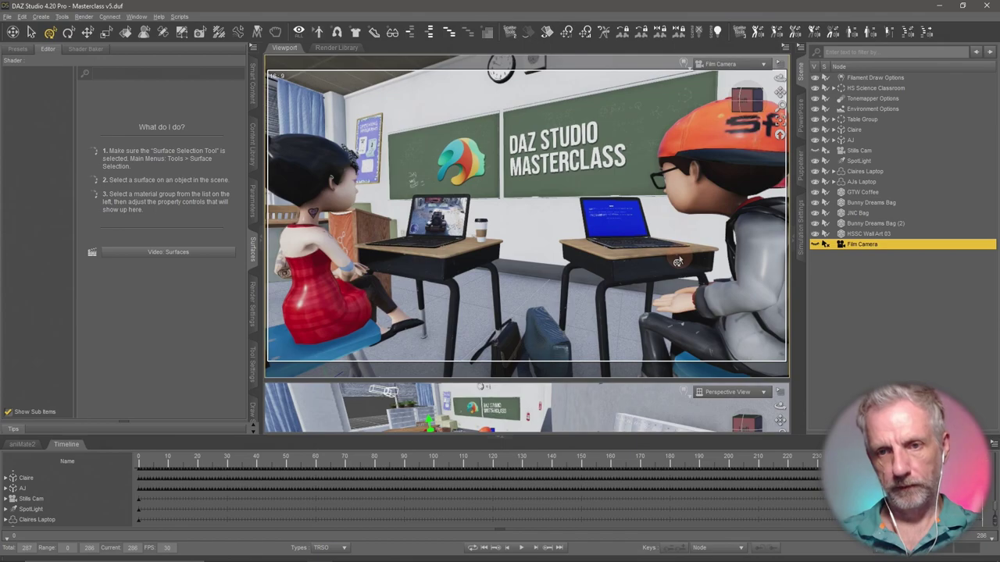
scroll(677, 261, "down", 3)
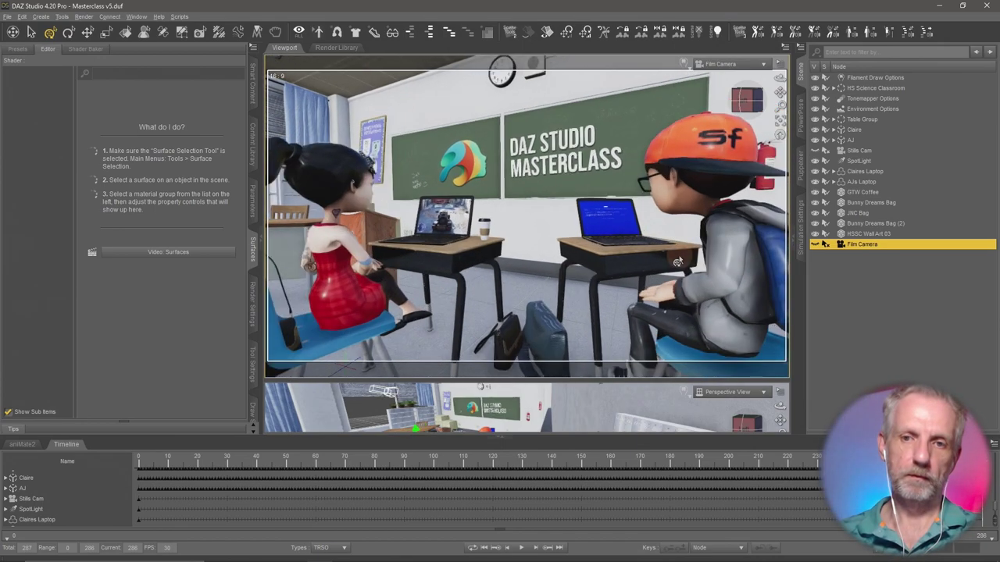
scroll(678, 262, "up", 5)
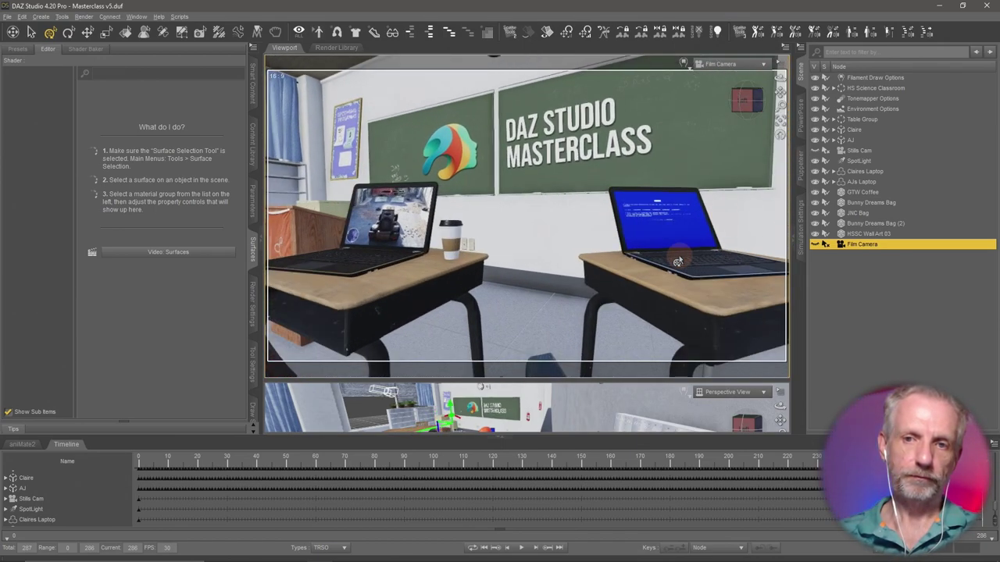
scroll(677, 262, "up", 2)
scroll(678, 260, "down", 5)
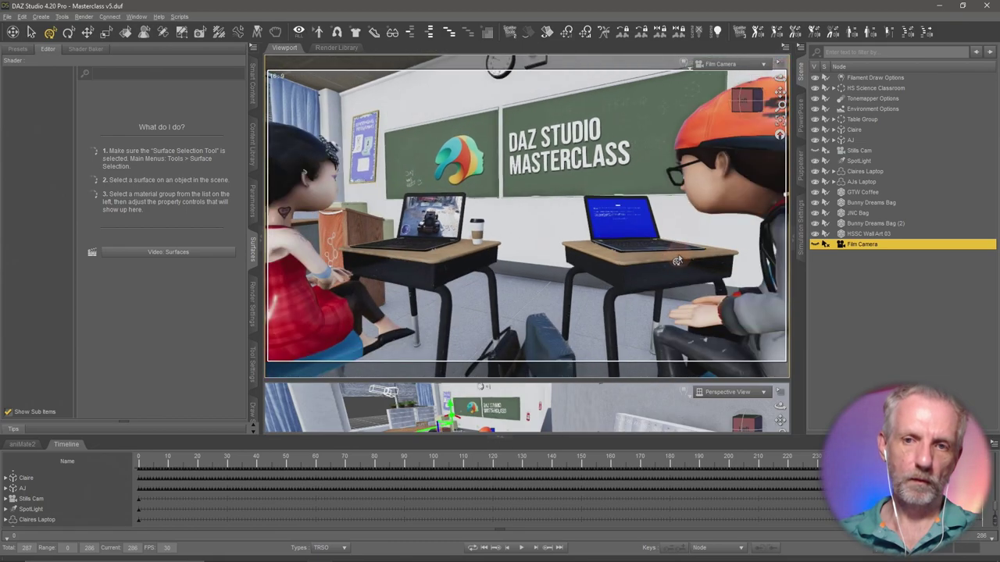
scroll(678, 260, "up", 4)
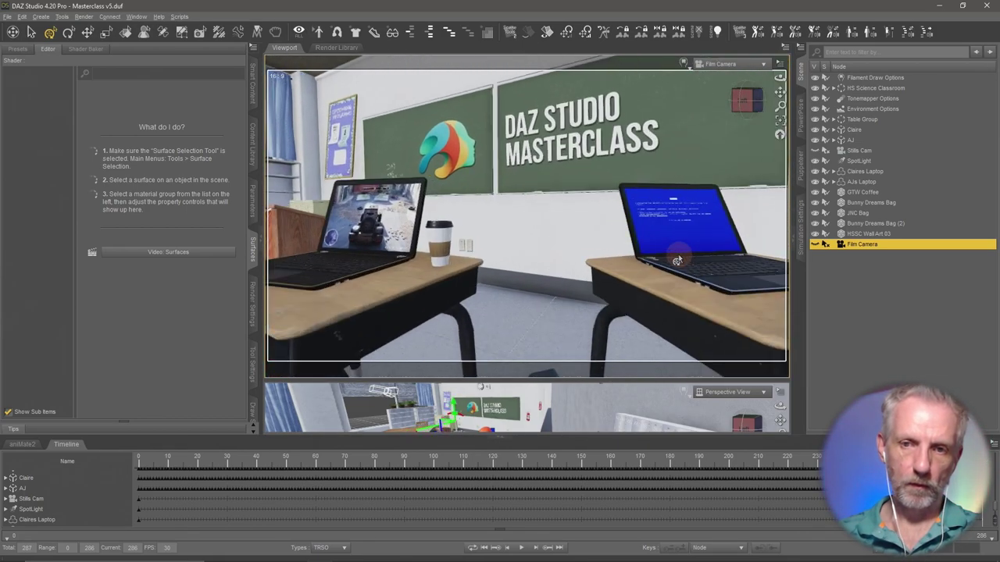
scroll(678, 260, "down", 6)
scroll(677, 260, "up", 2)
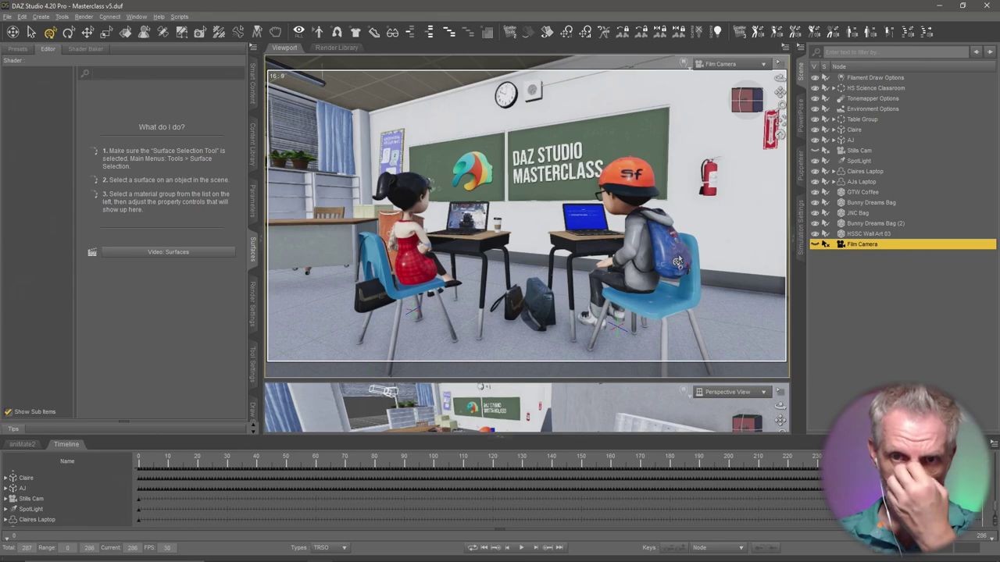
scroll(677, 260, "up", 5)
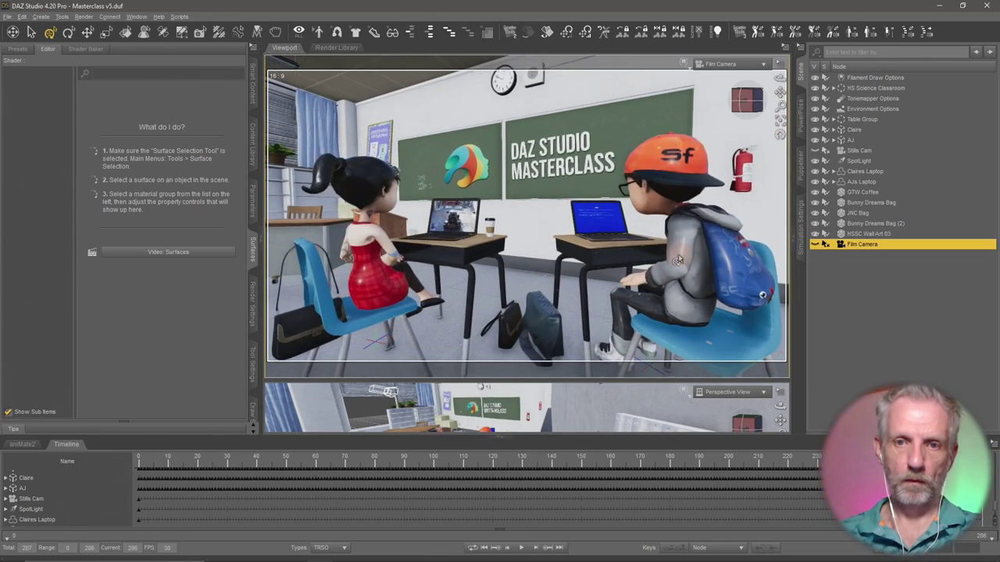
scroll(678, 260, "down", 3)
scroll(678, 260, "up", 5)
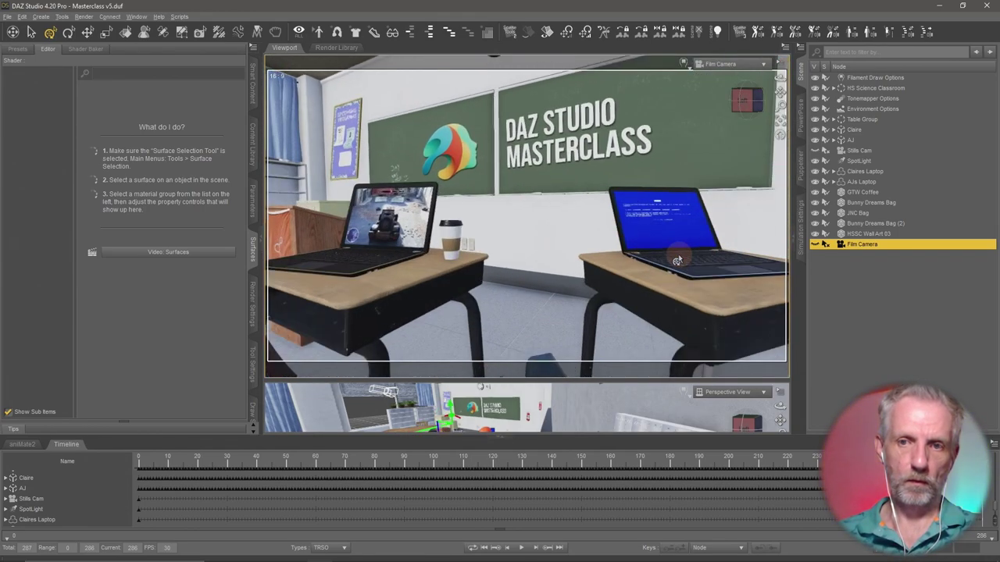
scroll(677, 260, "down", 4)
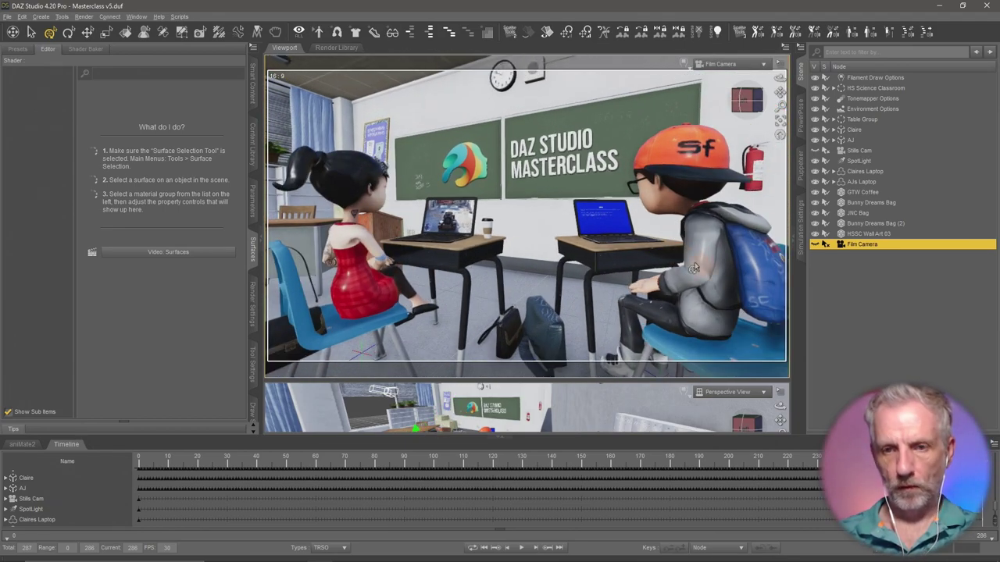
scroll(667, 242, "up", 5)
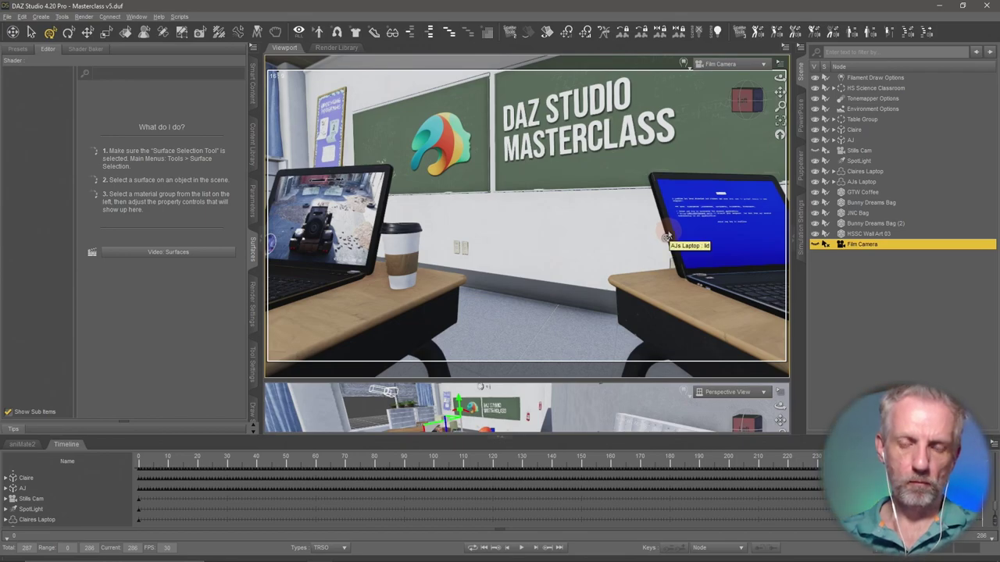
scroll(671, 237, "up", 3)
scroll(672, 236, "down", 8)
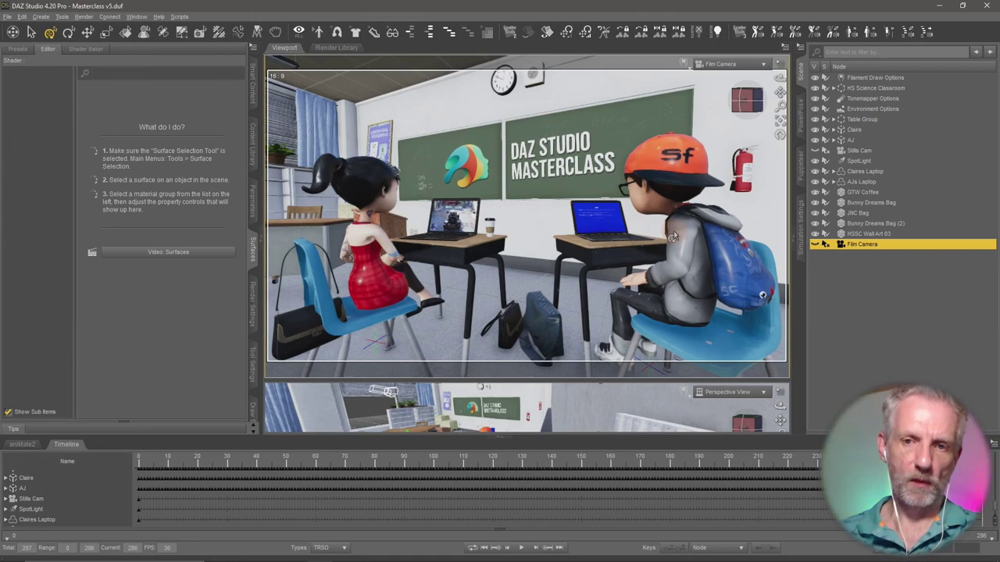
scroll(673, 237, "up", 1)
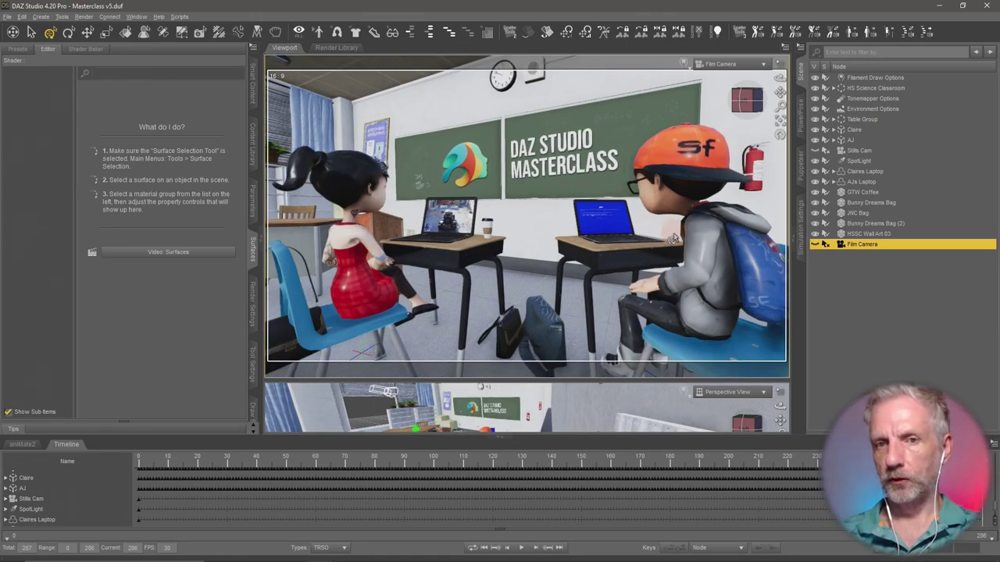
scroll(674, 237, "down", 8)
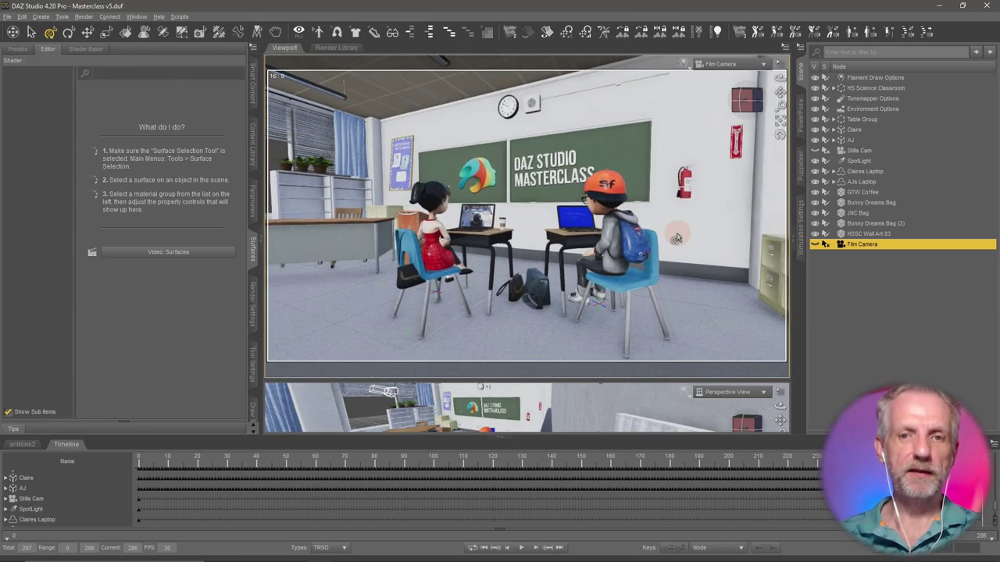
scroll(676, 238, "up", 8)
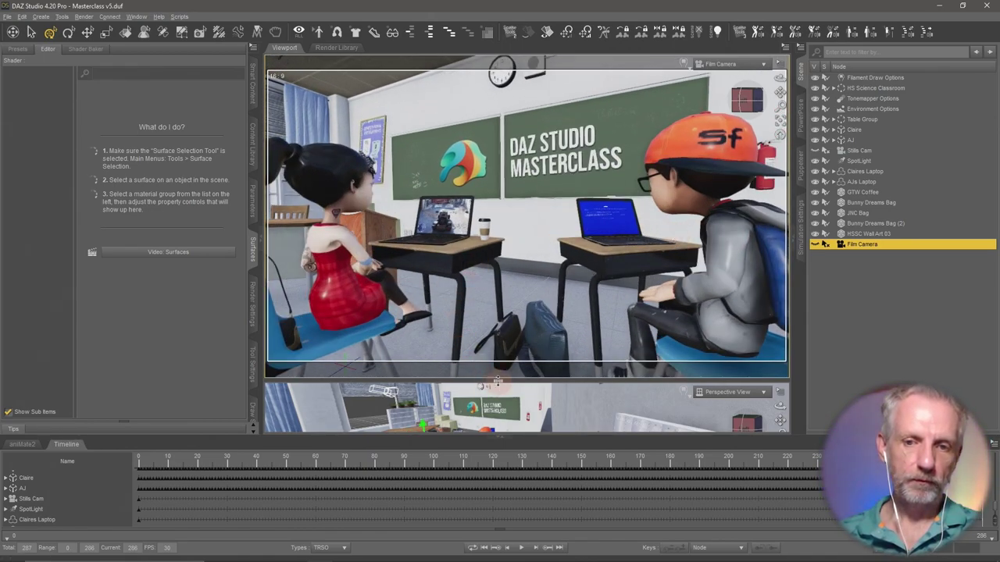
Enlarge the Perspective View viewport, filter the scene nodes for the ceiling and hide HSSC Ceiling
left_click_drag(499, 379, 511, 245)
mouse_move(594, 328)
left_mouse_down("alt")
mouse_move(663, 314)
mouse_move(633, 309)
mouse_move(602, 321)
left_mouse_up("alt")
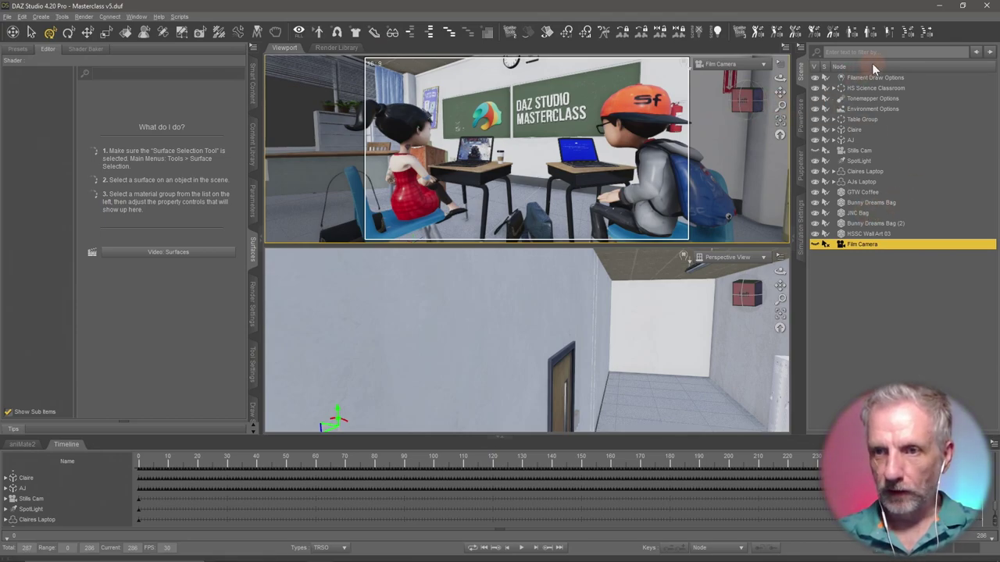
left_click(832, 88)
left_click(892, 52)
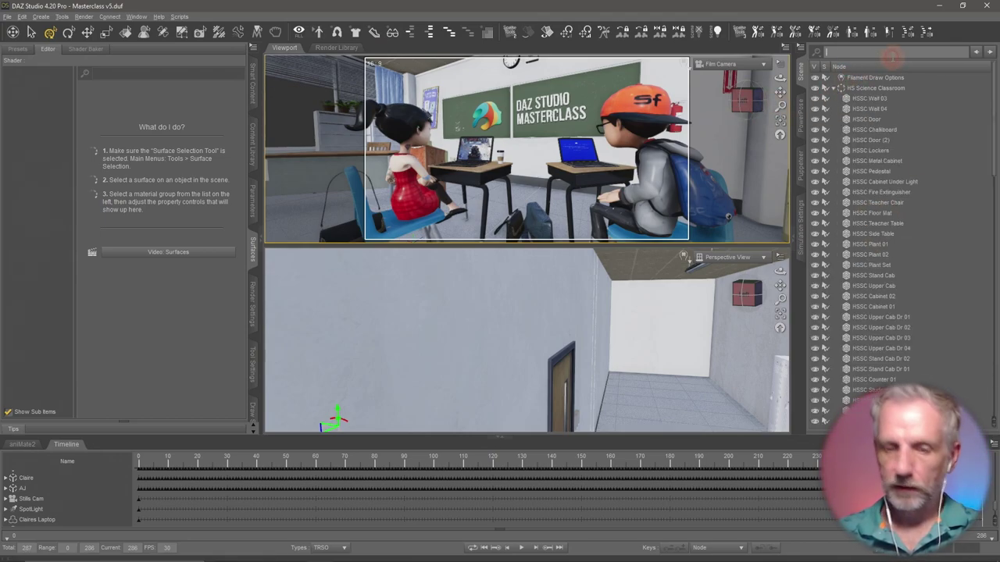
type("cl")
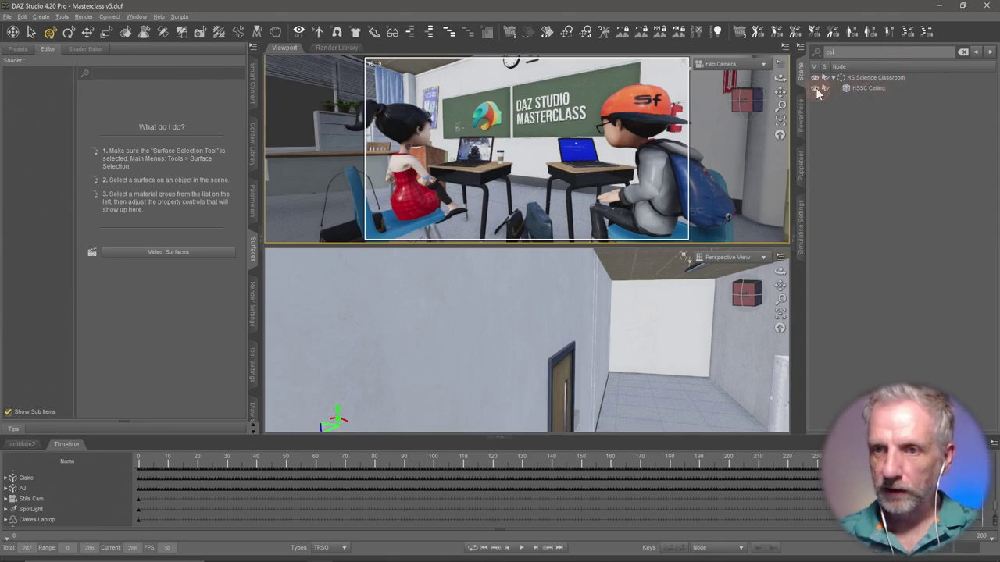
Change the lower viewport from Perspective View to Top View and give it most of the viewport area
left_click(719, 258)
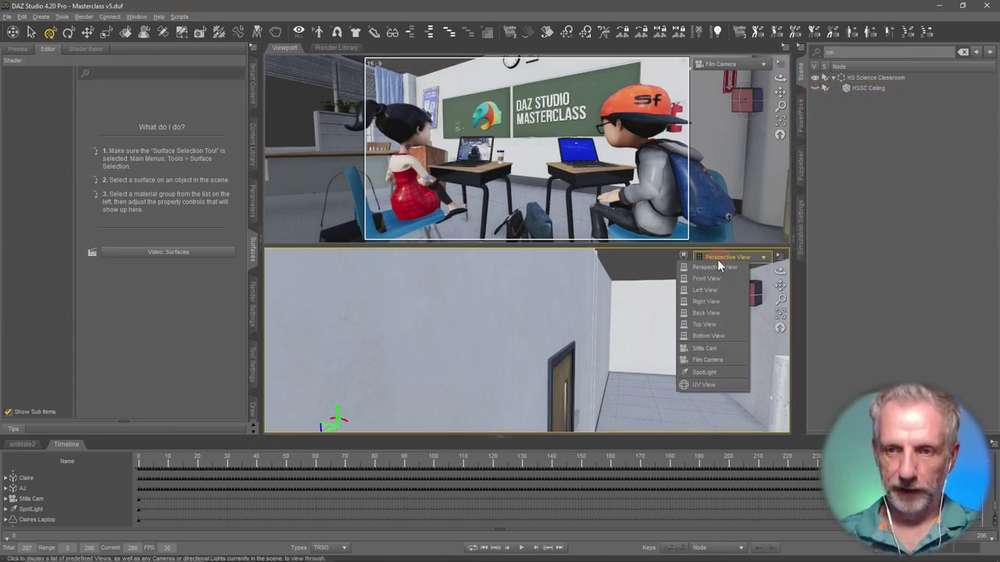
left_click(723, 323)
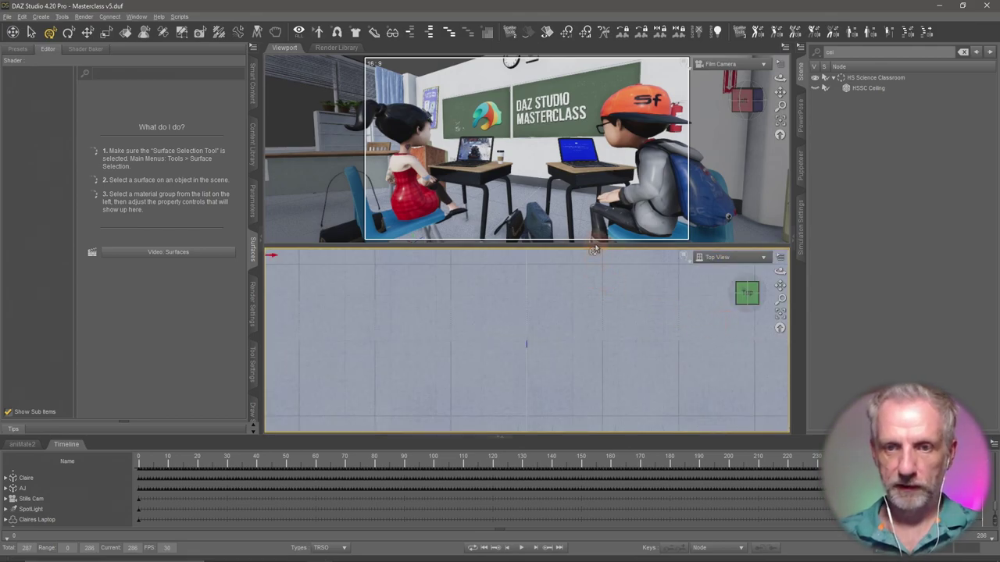
left_click_drag(595, 246, 593, 160)
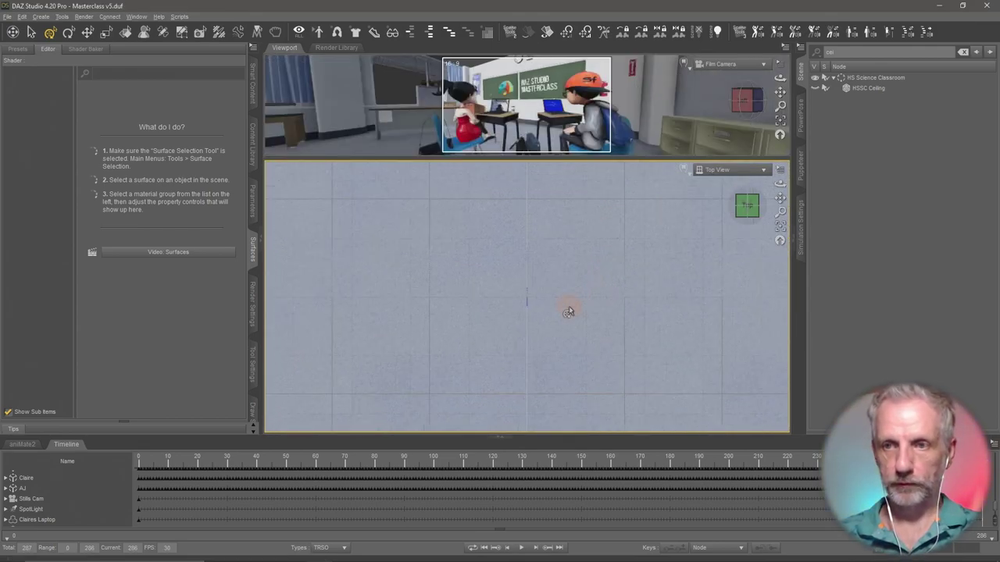
Filter the scene nodes for "film", select the Film Camera and frame it in the Top View with the desks and surrounding classroom
double_click(888, 53)
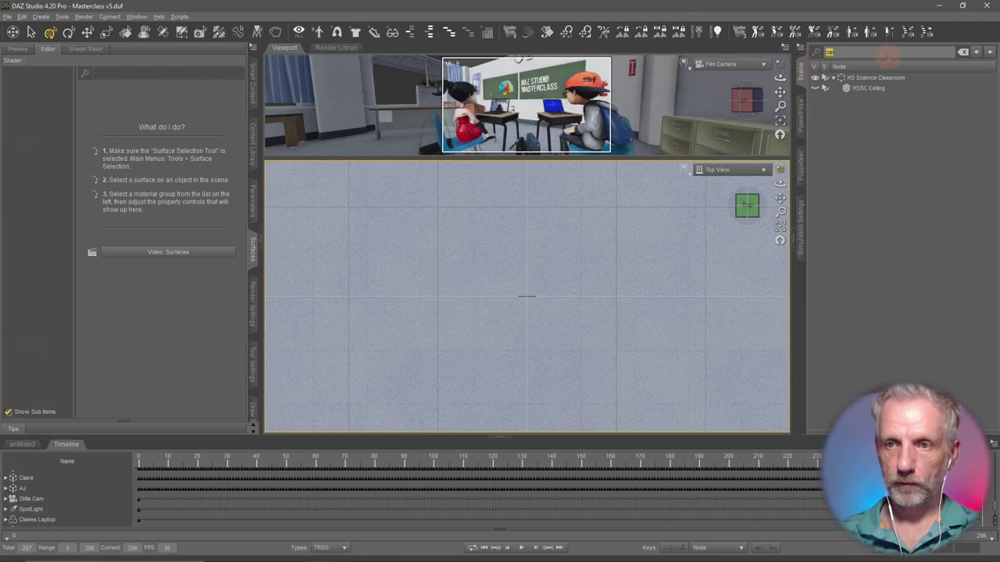
type("film")
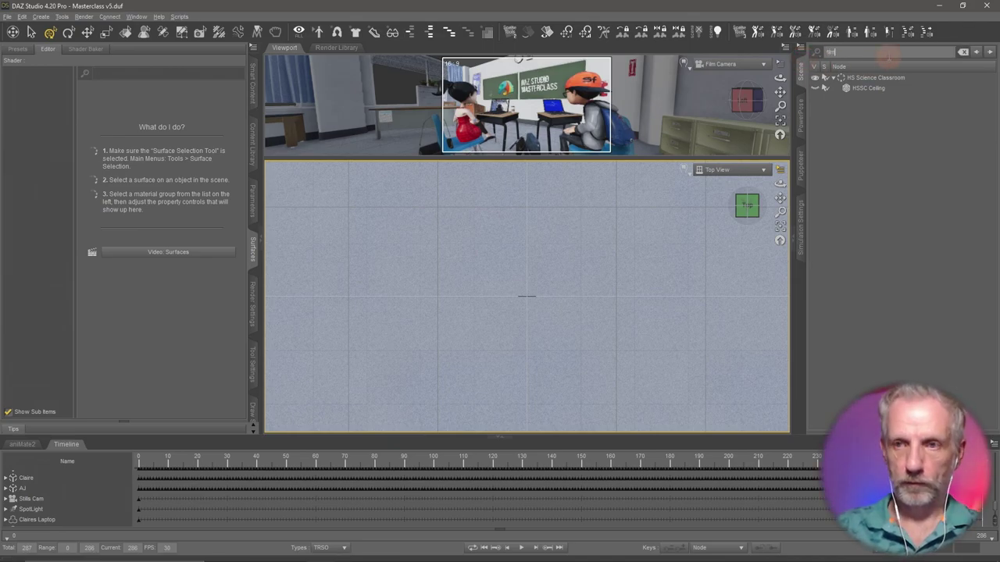
left_click(863, 78)
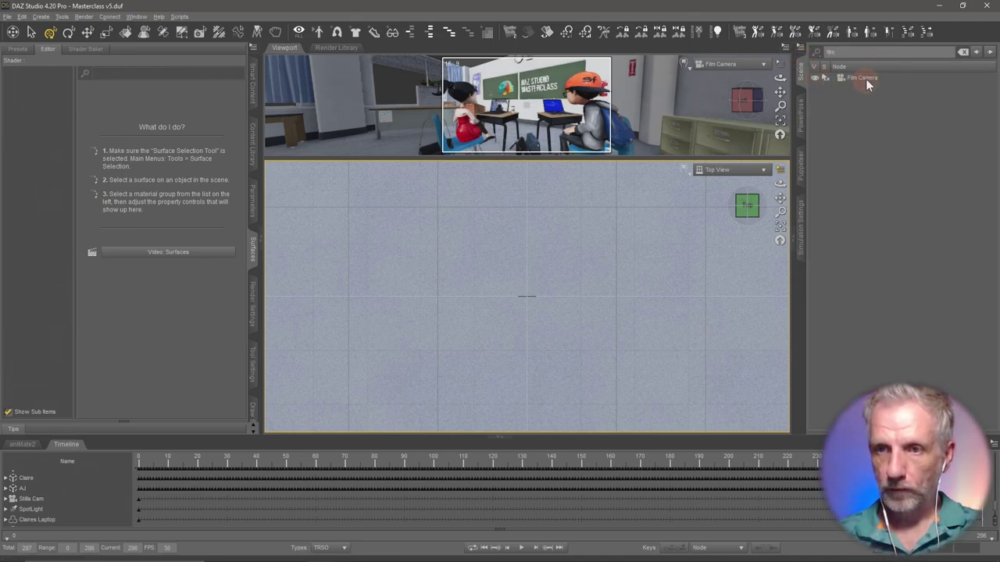
key("f")
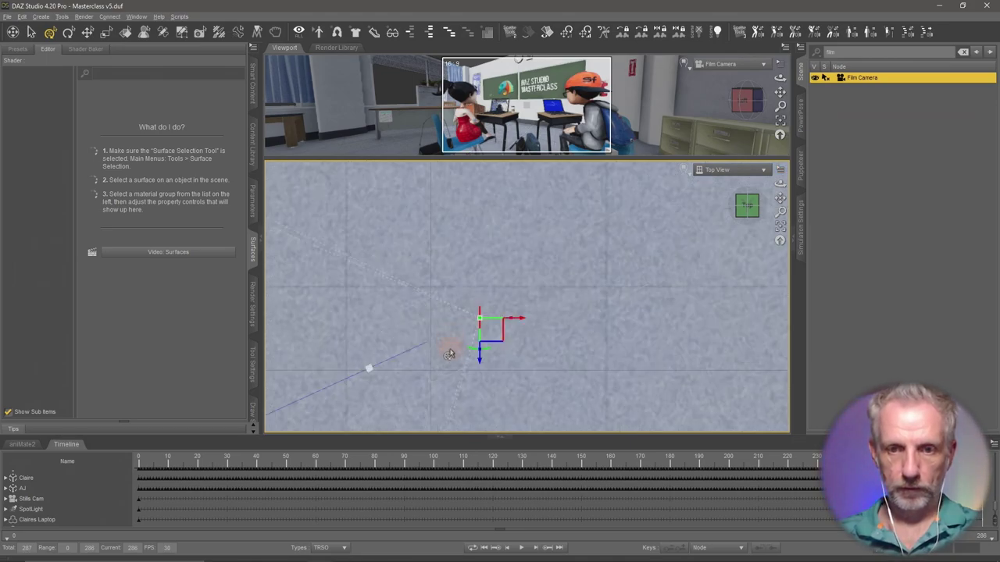
scroll(455, 353, "down", 5)
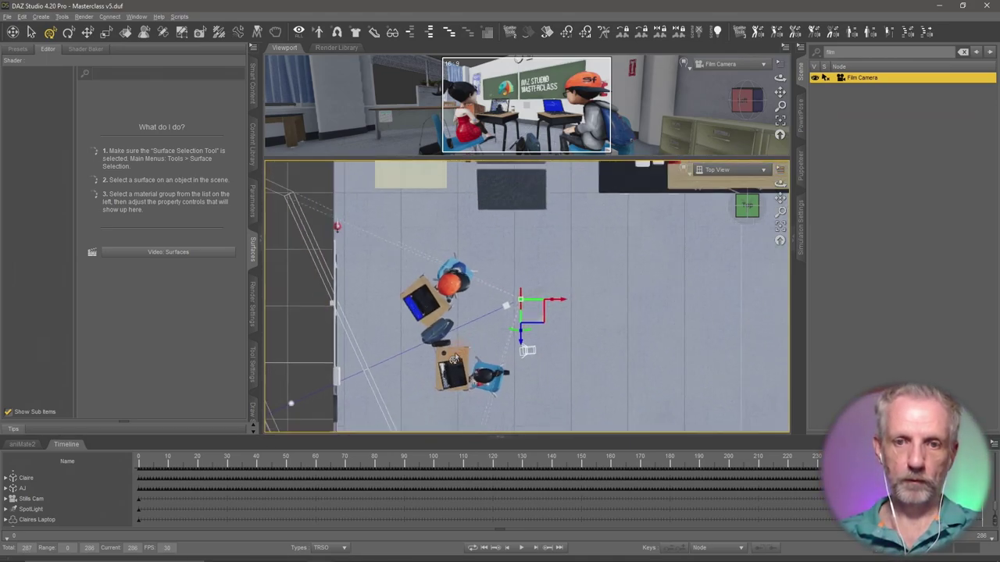
scroll(457, 343, "down", 3)
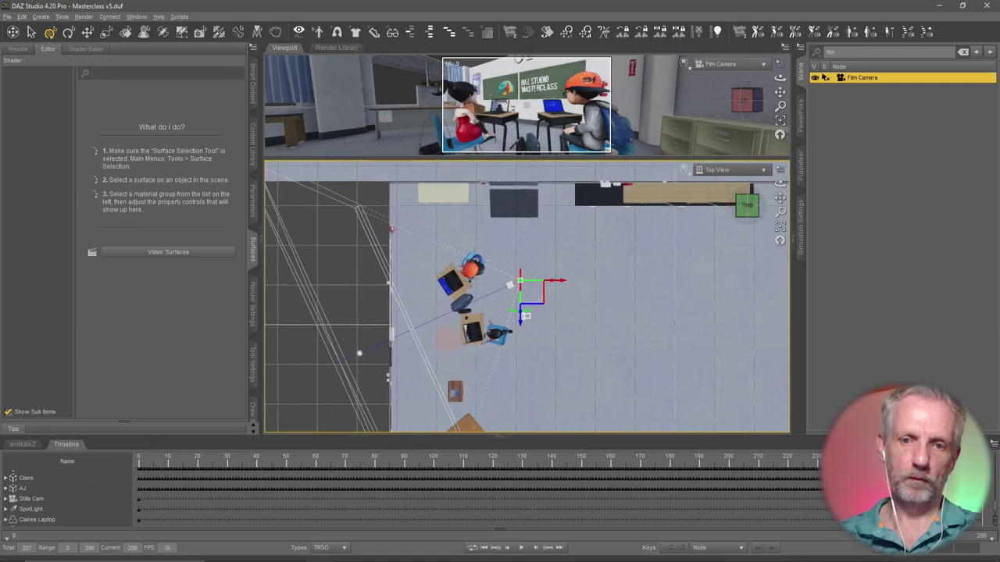
scroll(454, 358, "down", 3)
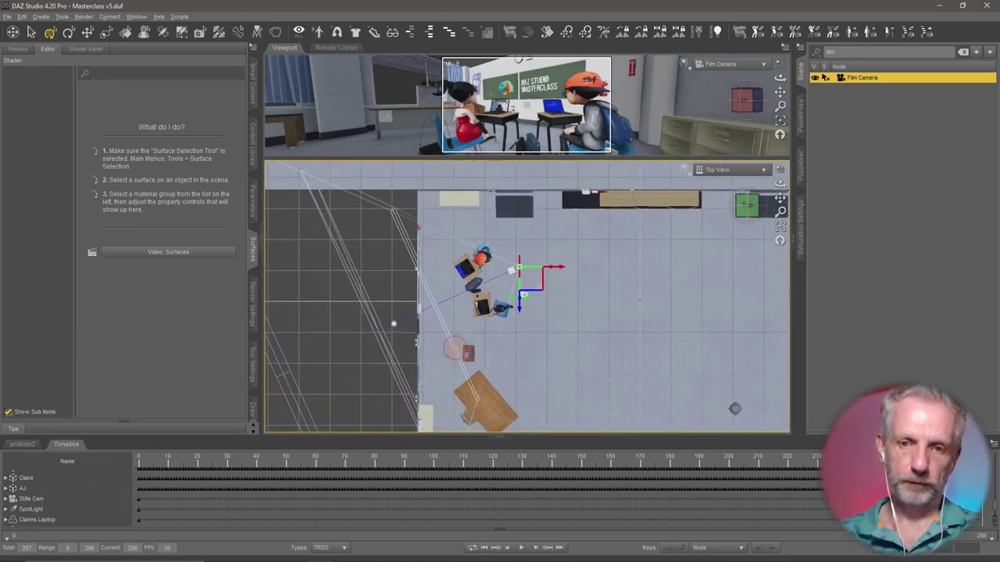
scroll(454, 357, "down", 1)
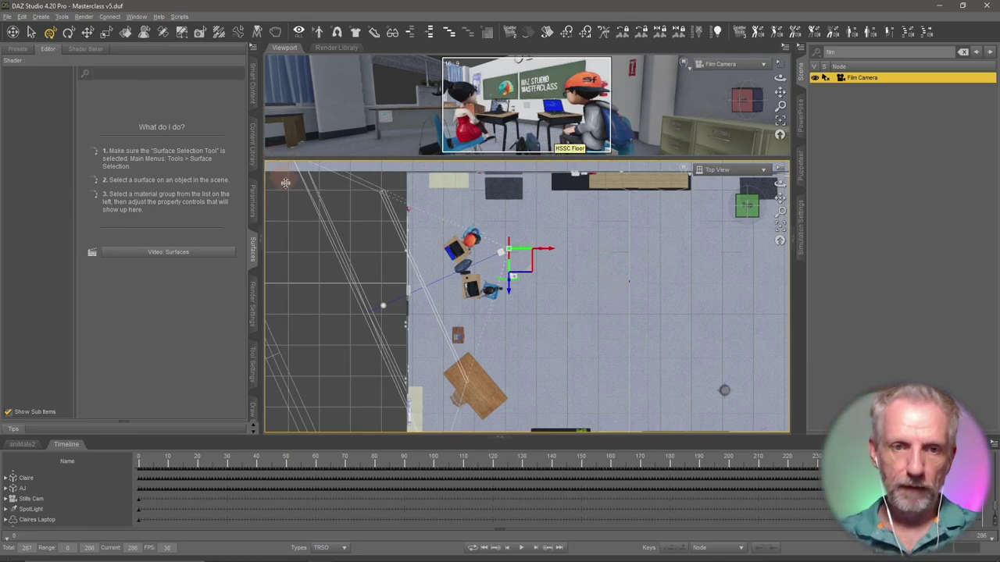
Try a longer focal length in the Film Camera's camera parameters and undo the change
left_click(251, 207)
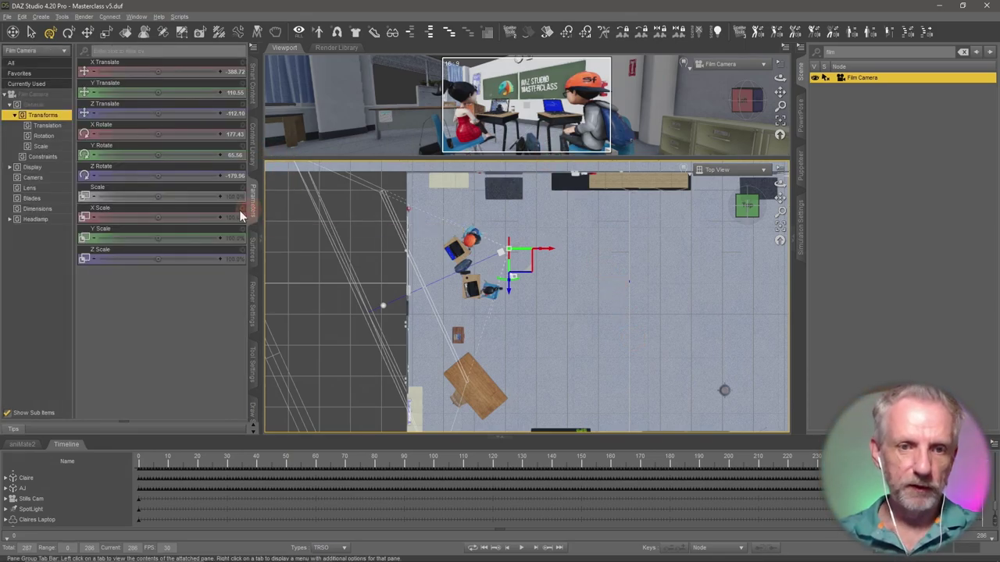
left_click(47, 178)
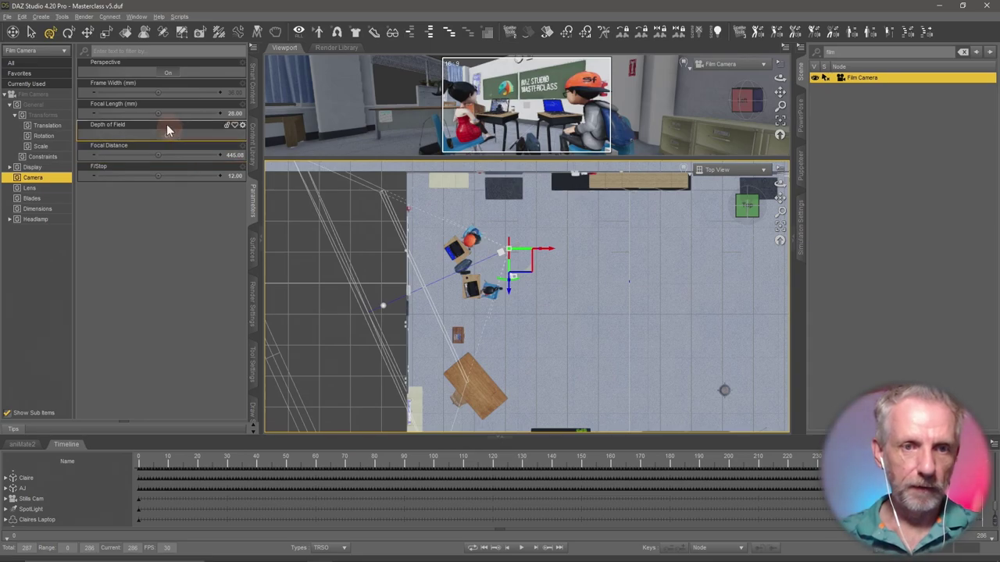
left_click_drag(157, 115, 202, 115)
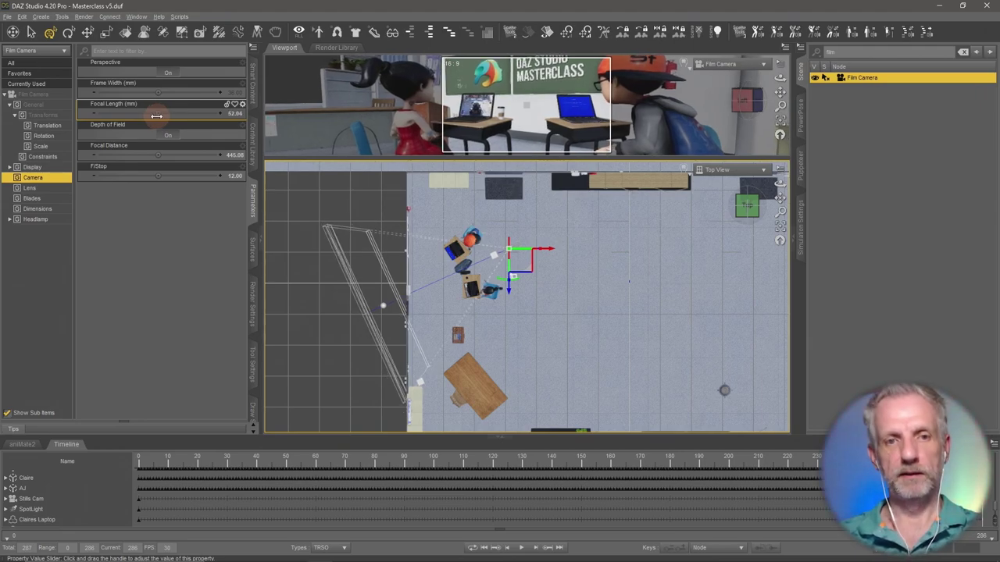
key("ctrl+z")
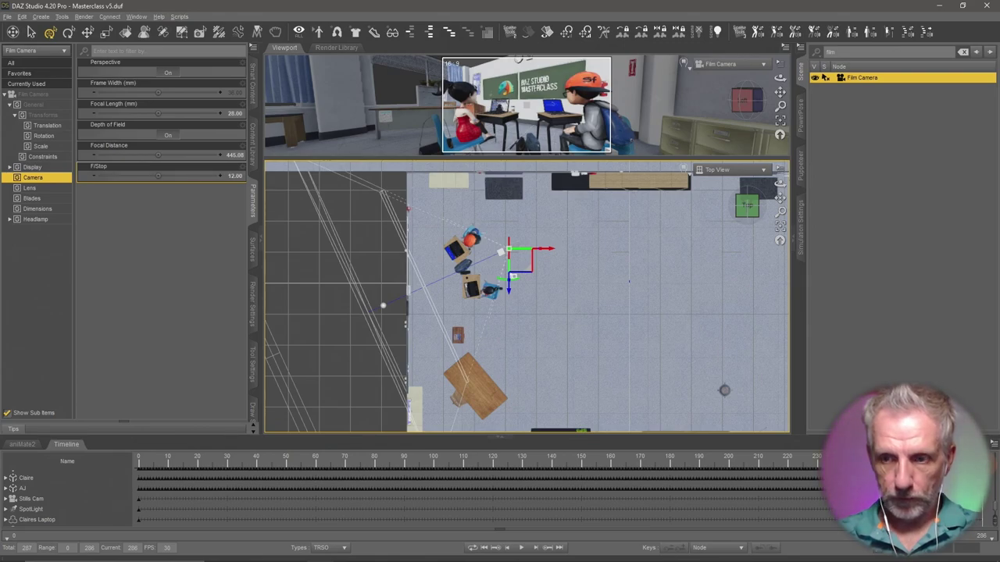
Return the timeline to frame 0 and pull the Film Camera farther back from the desks
left_click_drag(761, 476, 142, 478)
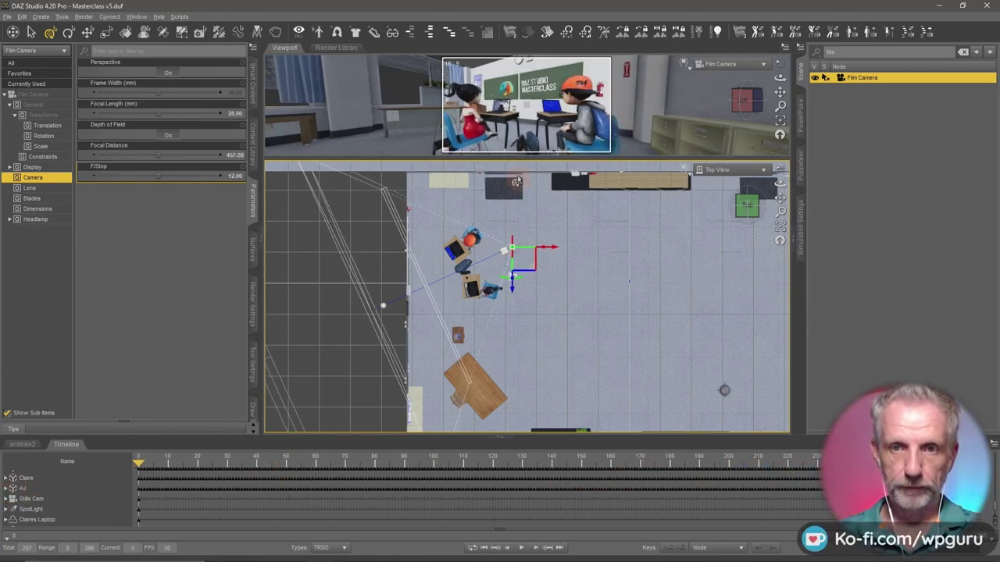
scroll(549, 114, "down", 3)
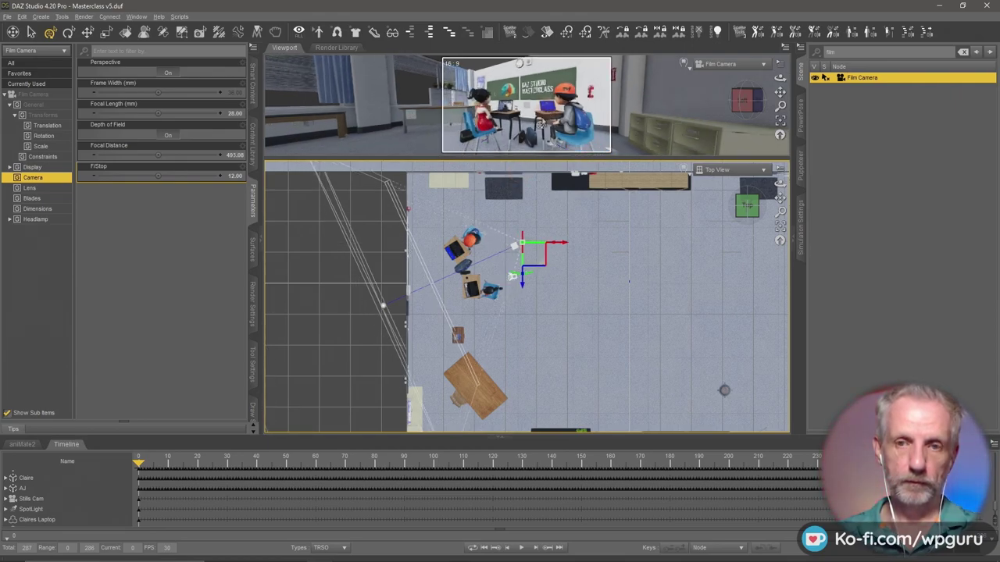
Enlarge the Film Camera viewport and set the camera's focal length to 28 mm at frame 200
left_click_drag(139, 463, 189, 461)
left_click_drag(139, 463, 722, 503)
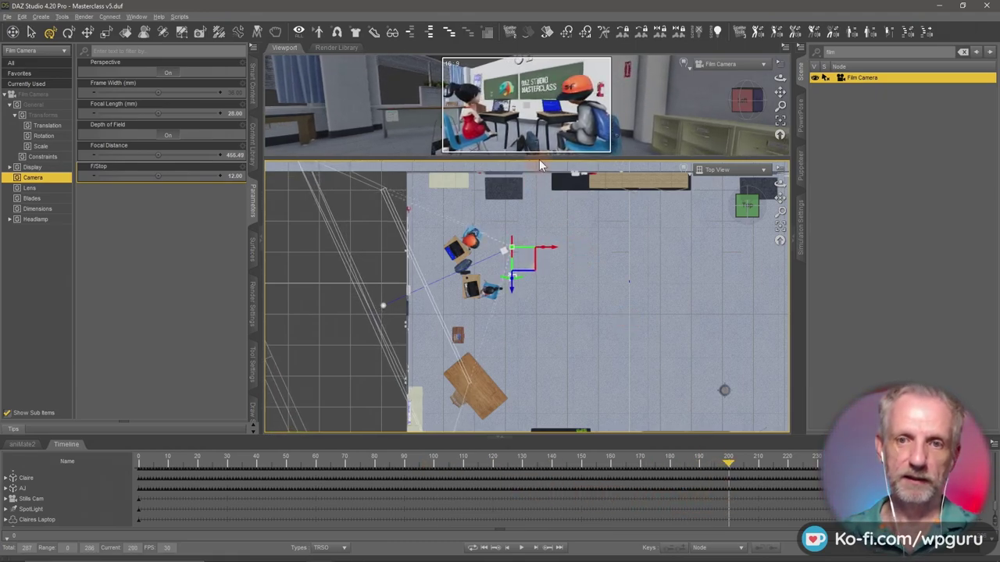
left_click_drag(538, 158, 539, 278)
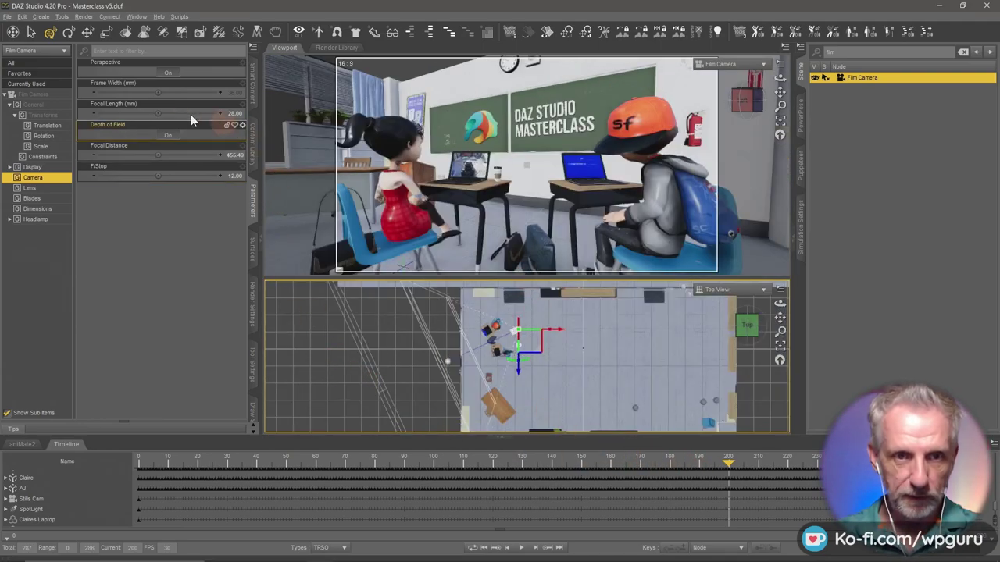
left_click_drag(164, 114, 219, 121)
left_click(226, 115)
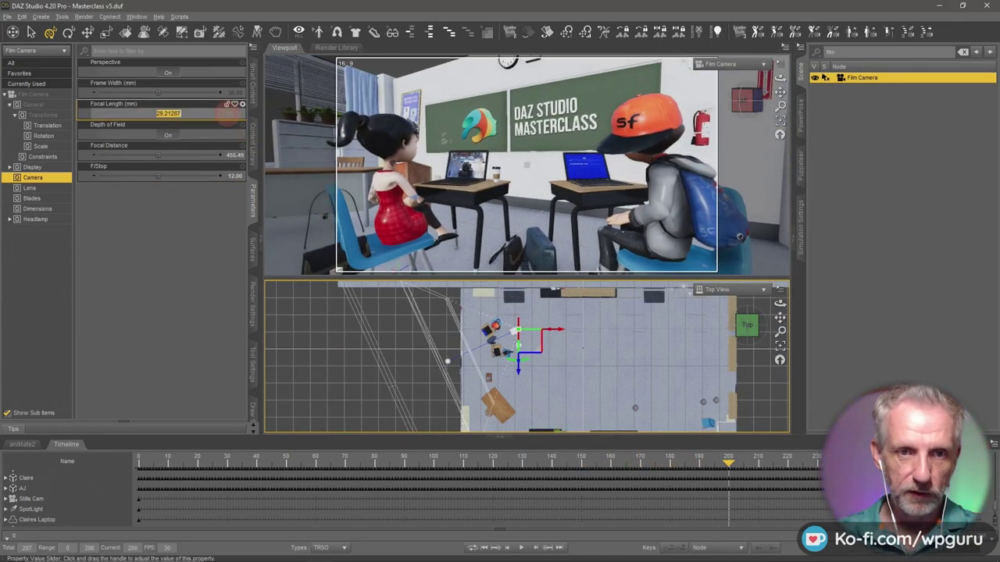
type("28")
key("Return")
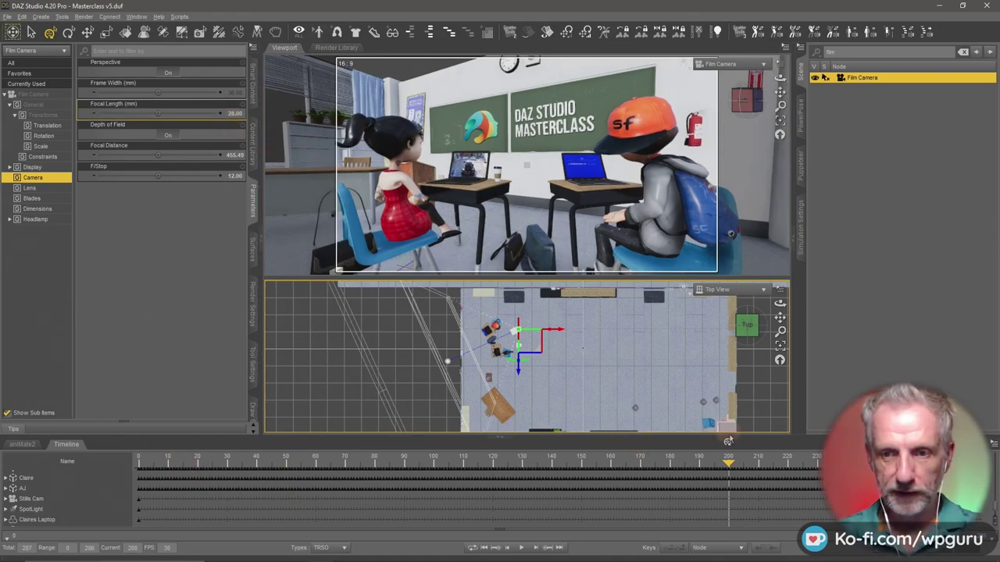
Set the Film Camera's focal length to 60 mm at the last frame, 286
left_click_drag(729, 464, 982, 464)
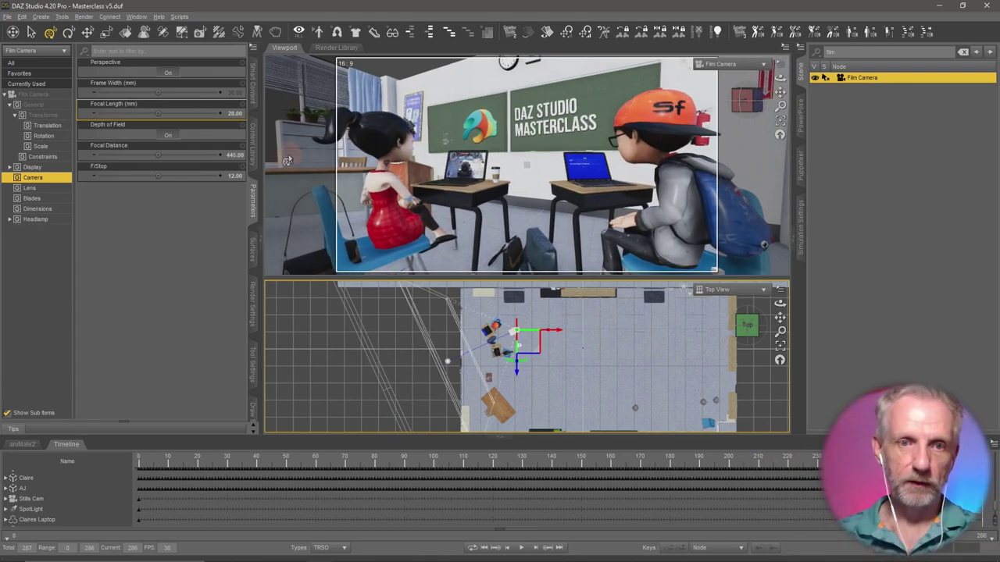
left_click_drag(158, 112, 163, 113)
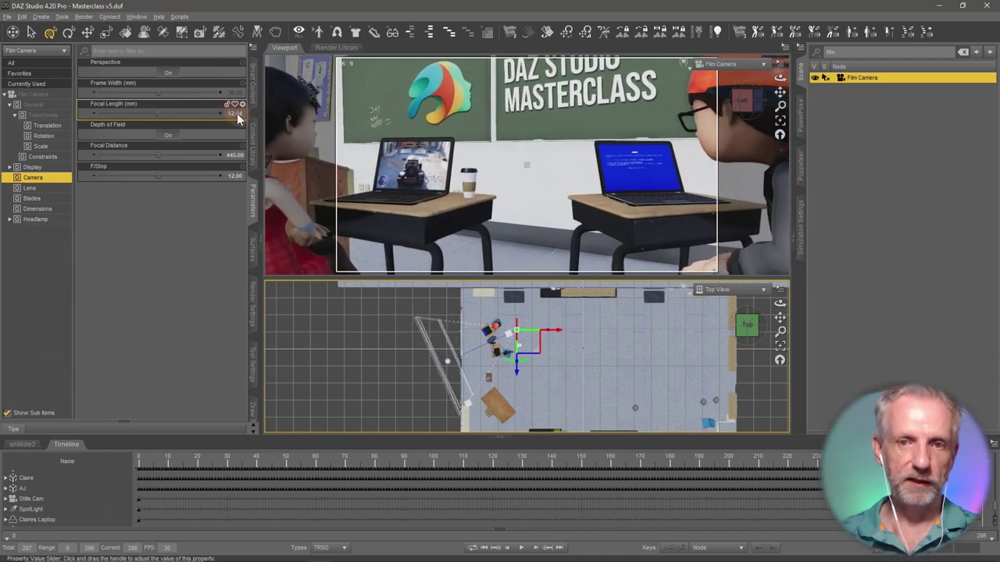
left_click(239, 116)
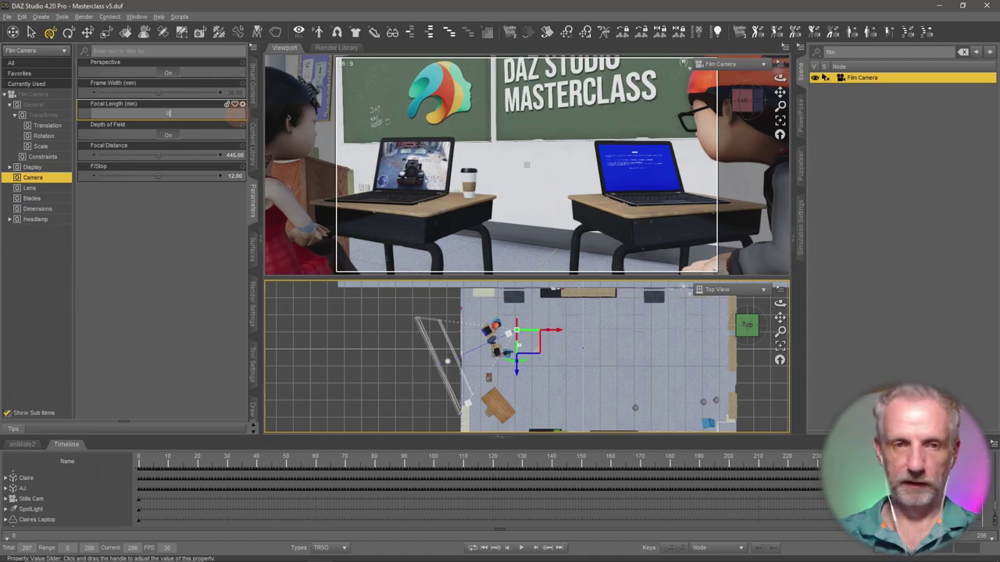
type("60")
key("Return")
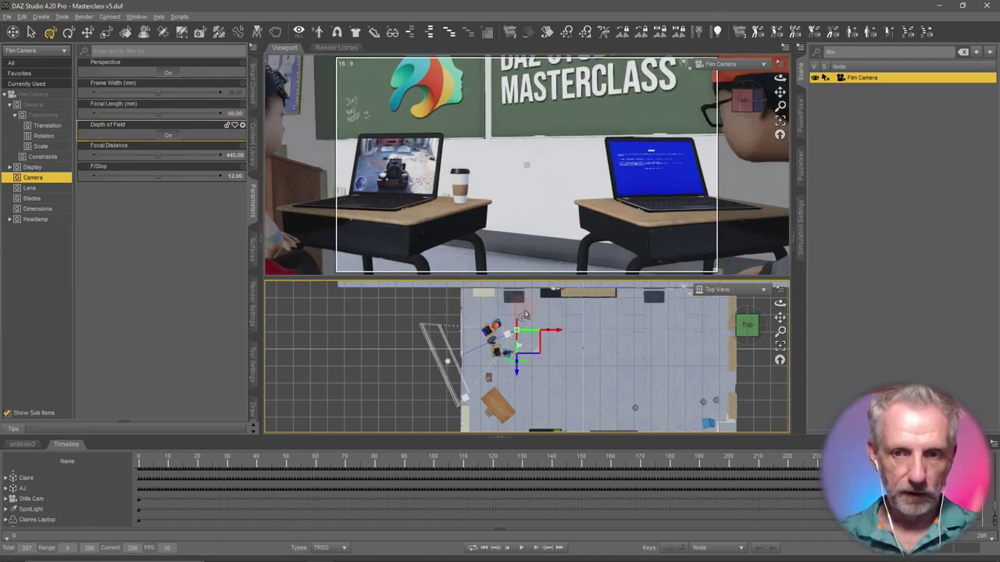
Change the lower viewport to an enlarged Perspective View and raise the Film Camera until it frames the chalkboard title
left_click_drag(639, 280, 641, 233)
left_click(728, 255)
left_click(718, 261)
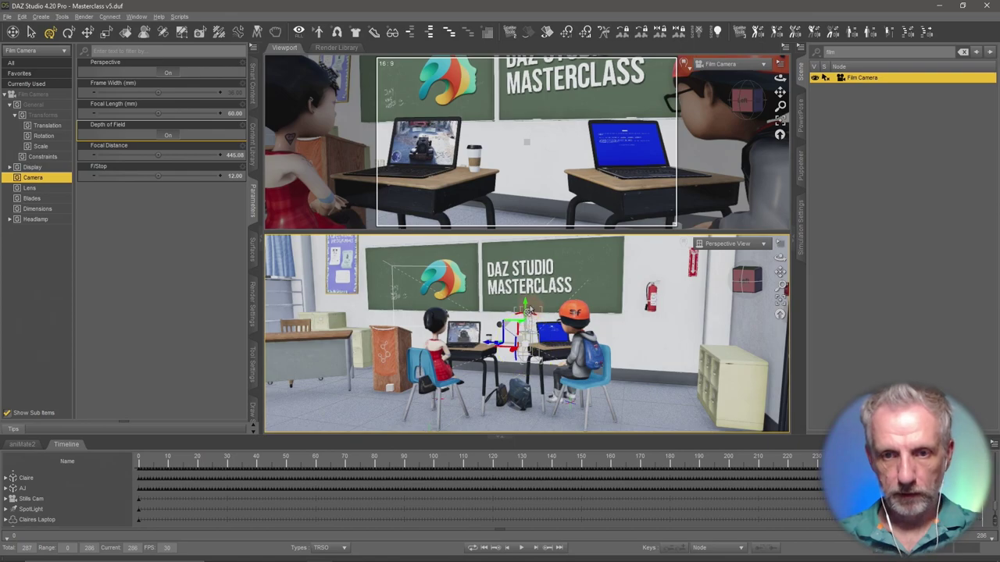
left_click_drag(525, 309, 544, 209)
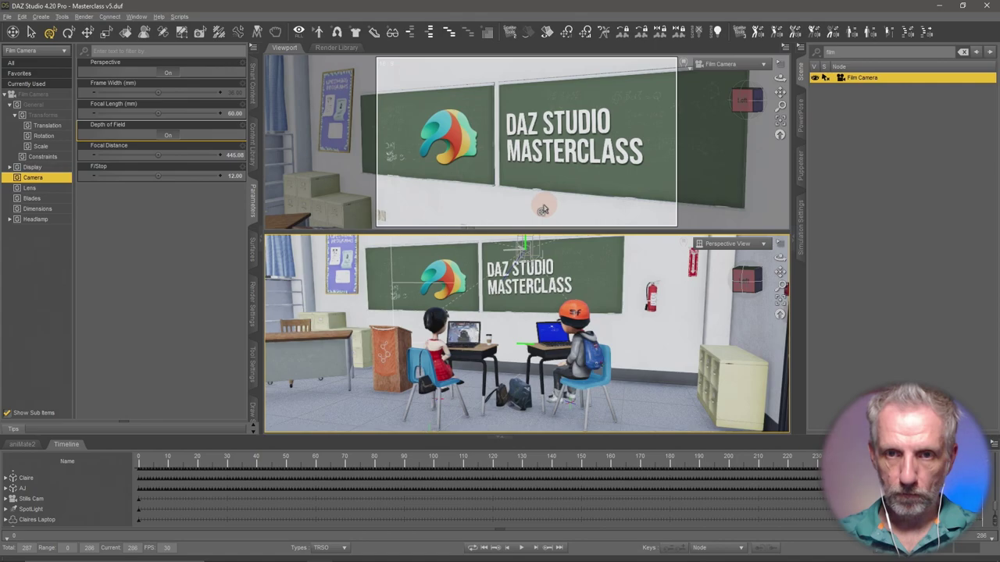
Set the Film Camera's focal length to 70 mm at the last frame
left_click(232, 113)
type("7")
type("0")
key("Return")
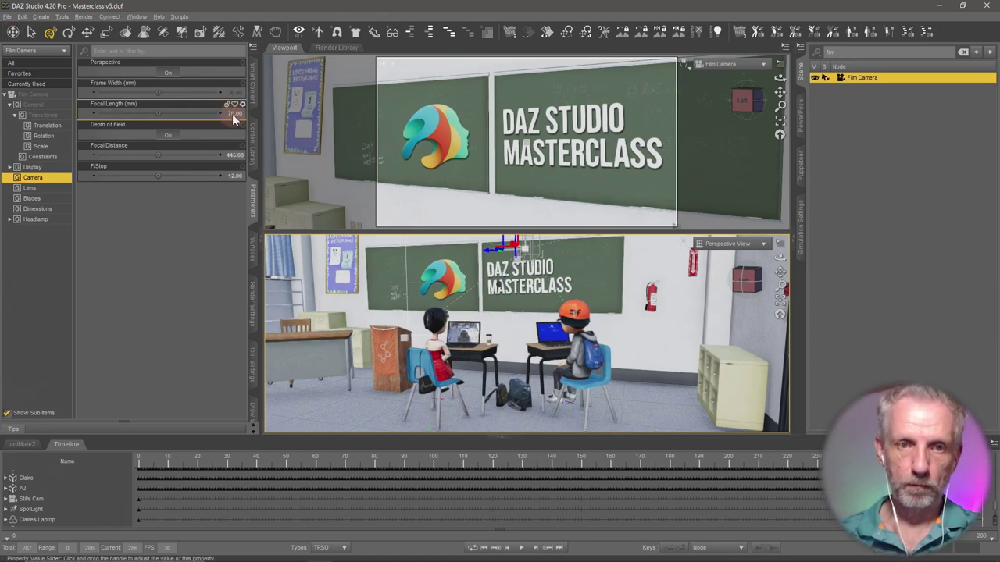
Try an 80 mm focal length on the Film Camera and set it back to 70 mm
left_click(232, 115)
type("80")
key("Return")
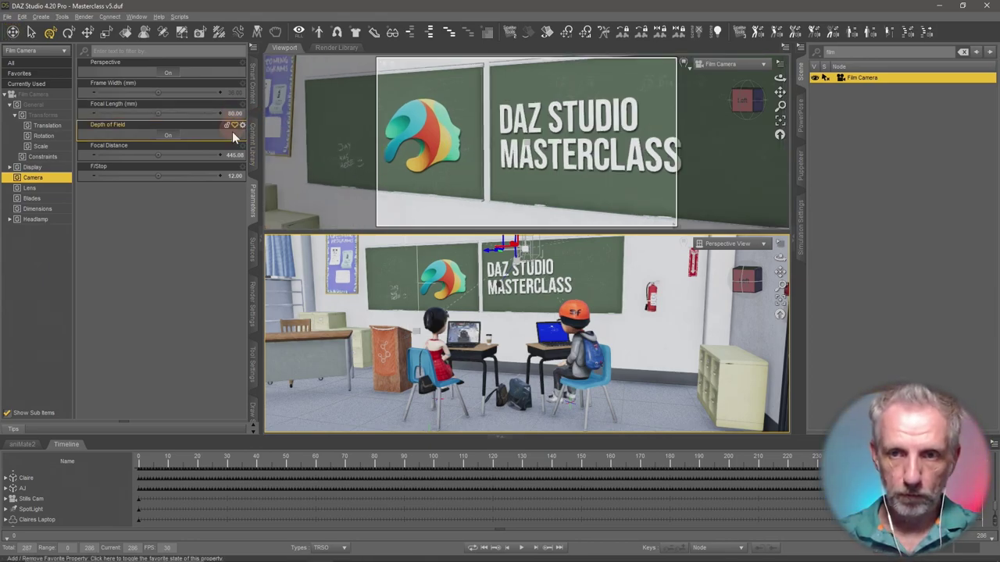
left_click(354, 226)
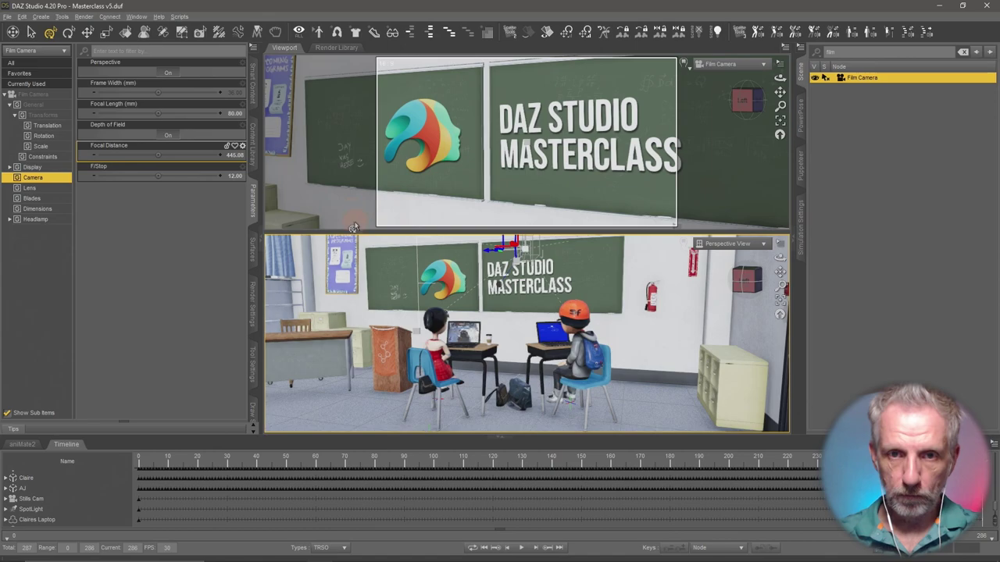
left_click(235, 114)
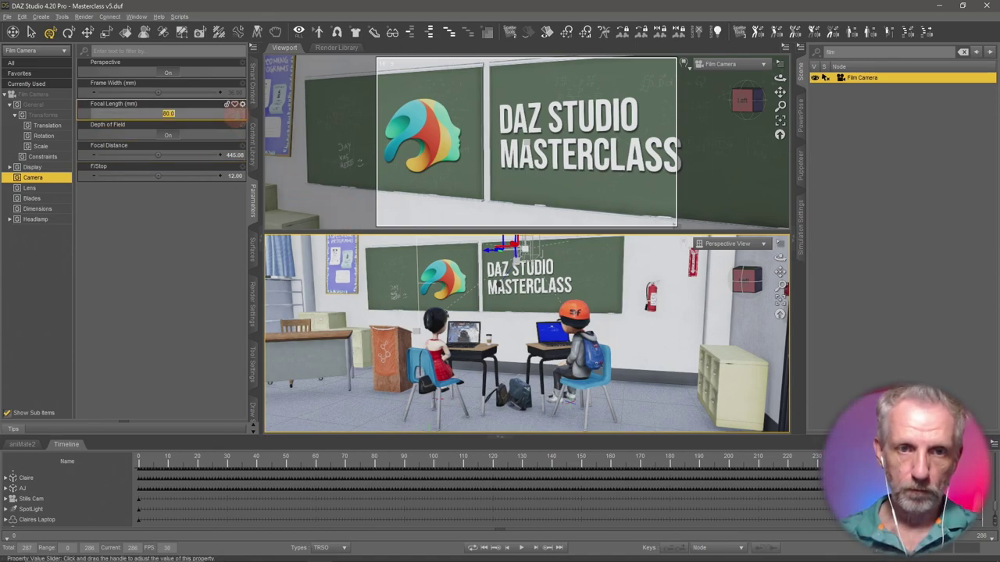
type("70")
key("Return")
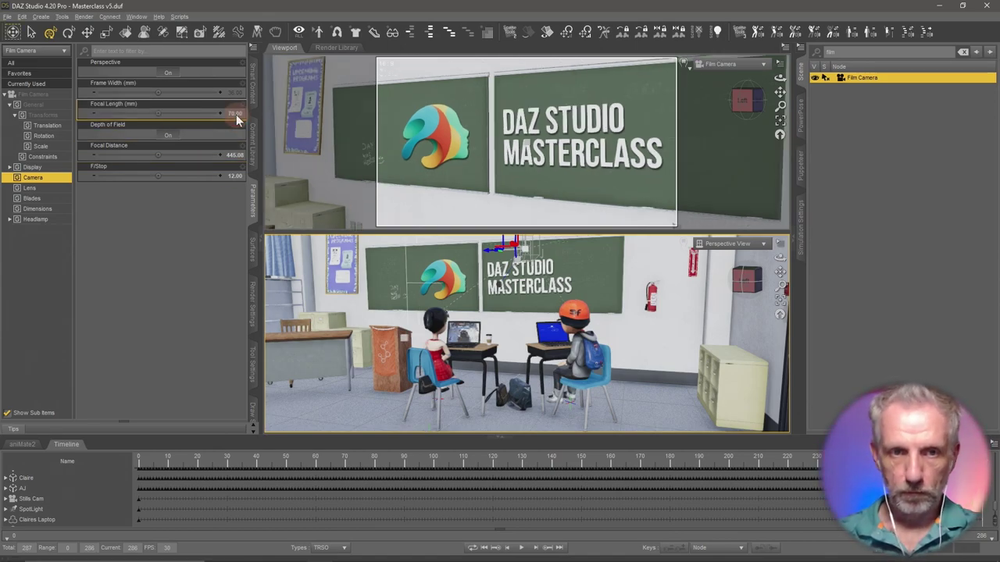
Fine-tune the Film Camera's framing of the chalkboard with a Y Translate of about 206.31 and a Y Rotate of about 67.13
left_click(253, 151)
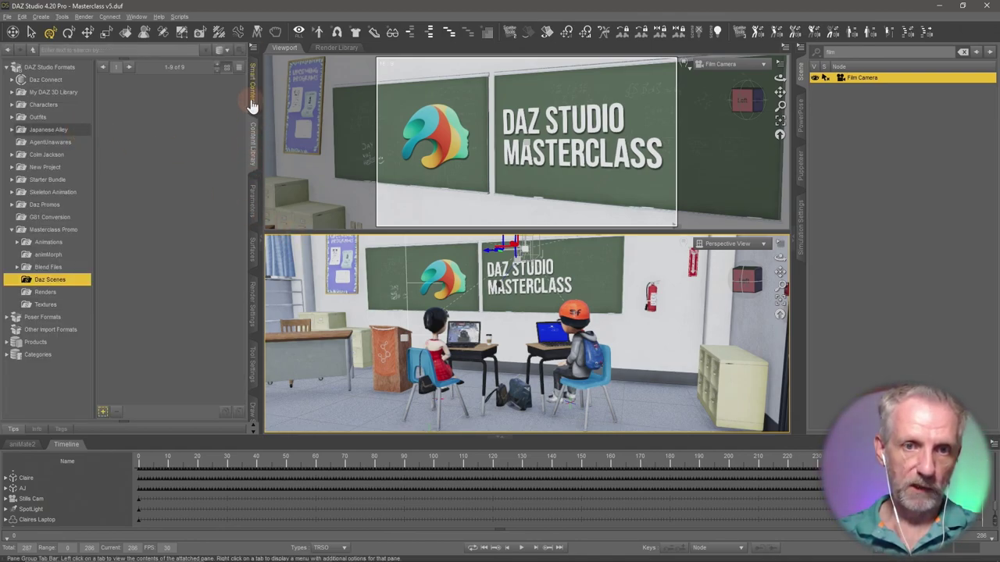
left_click(252, 200)
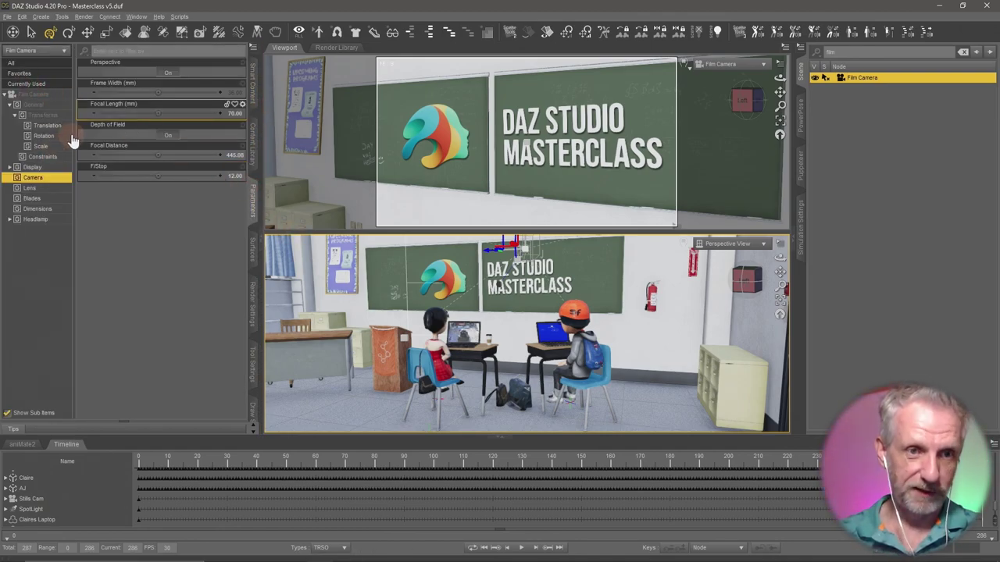
left_click(48, 136)
mouse_move(157, 92)
left_mouse_down()
mouse_move(170, 92)
mouse_move(158, 93)
left_mouse_up()
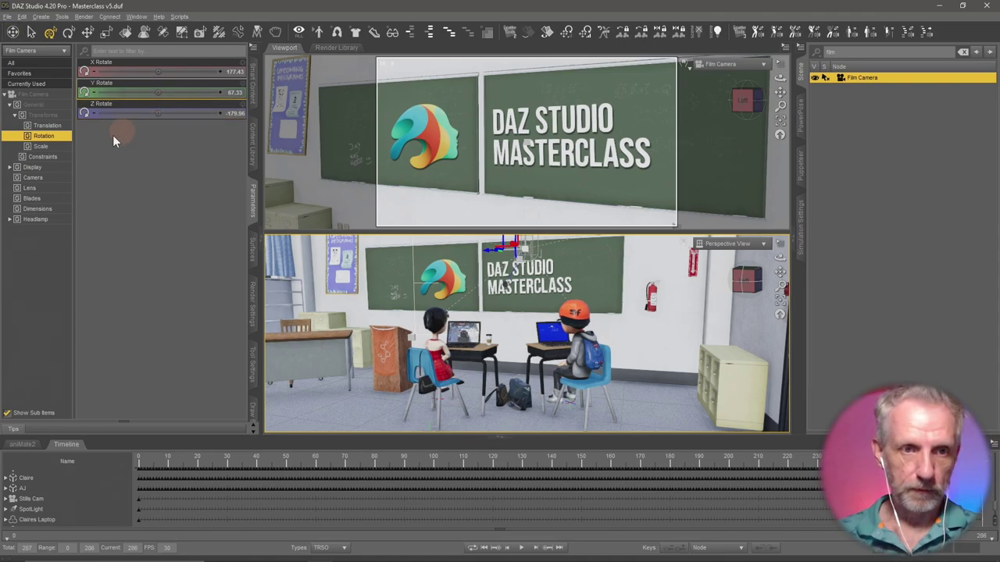
left_click(47, 125)
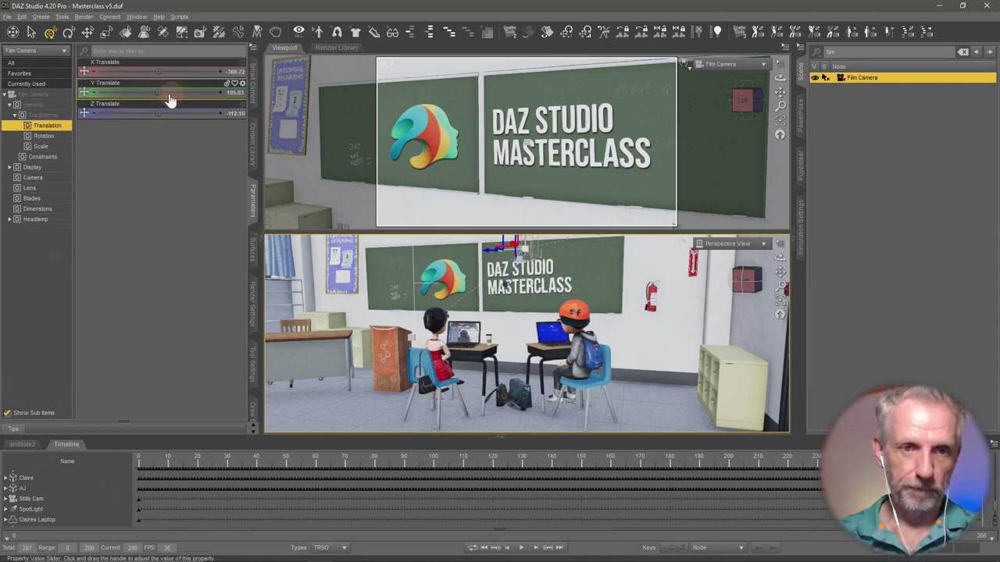
left_click_drag(160, 92, 173, 93)
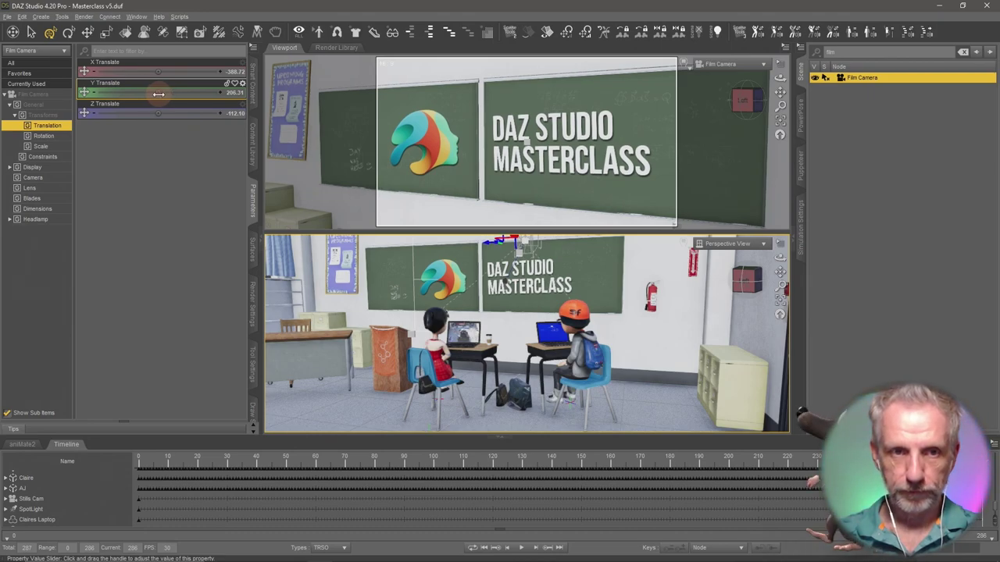
left_click(44, 136)
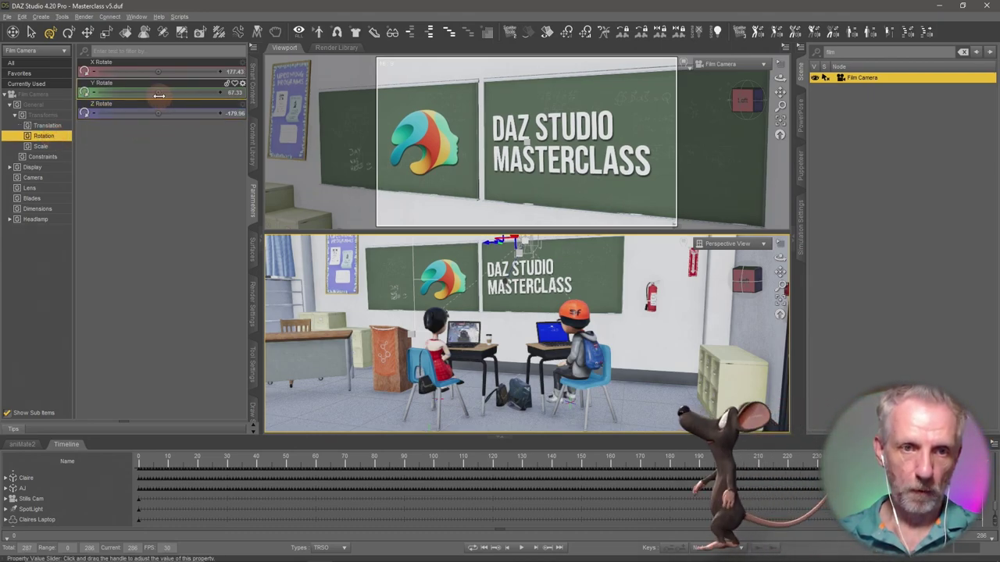
left_click_drag(158, 92, 157, 92)
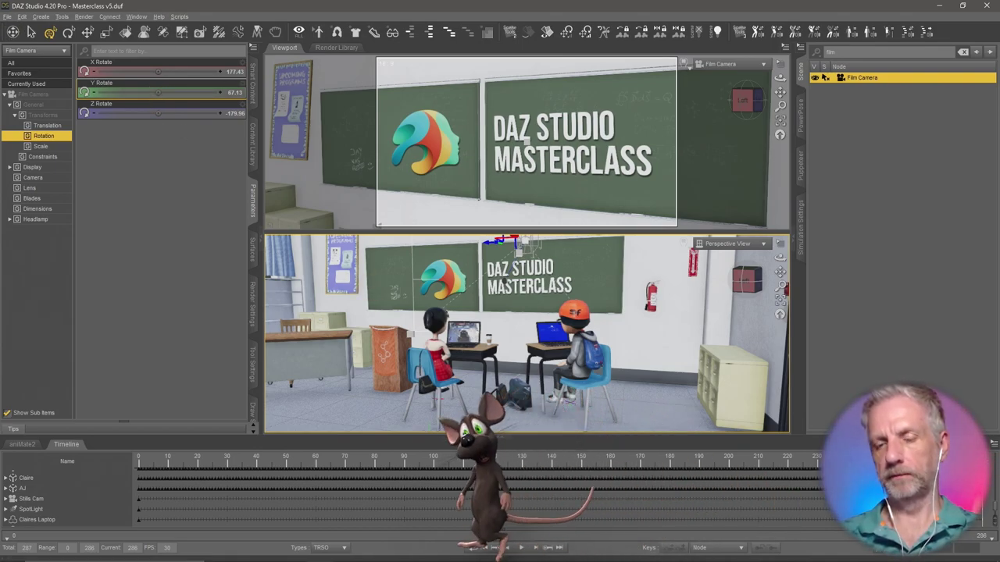
Scrub the timeline back to frame 0 and enlarge the Timeline pane to list more nodes
left_click_drag(812, 468, 139, 500)
left_click_drag(78, 462, 4, 473)
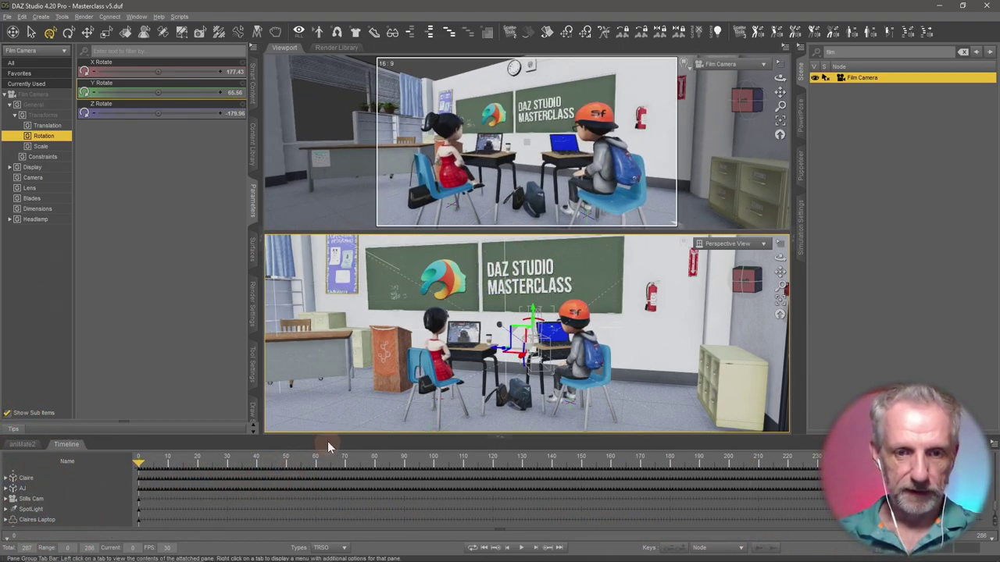
left_click_drag(336, 437, 341, 379)
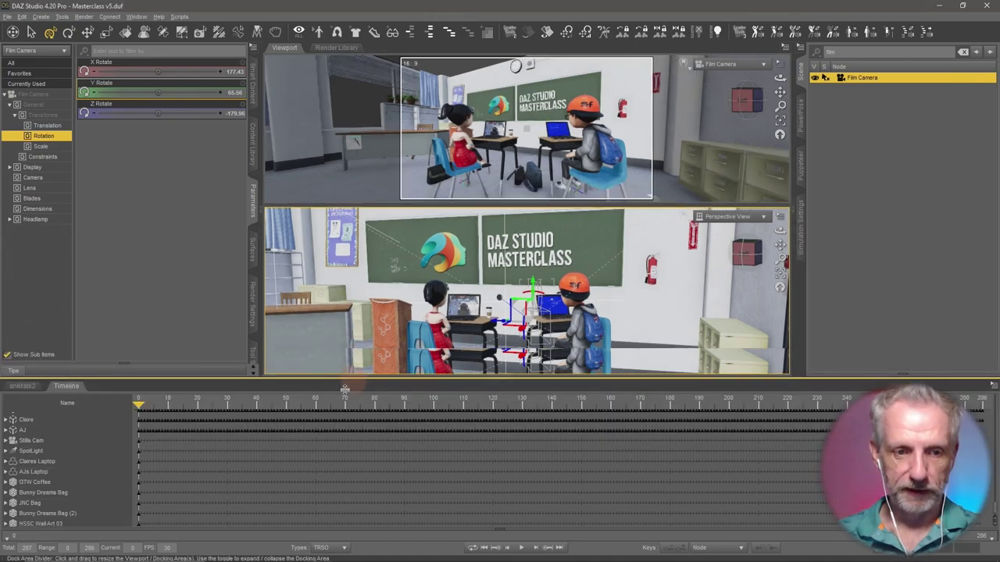
Examine the timeline's node list for the Film Camera's track, collapsing HS Science Classroom and reselecting Film Camera in the scene
scroll(70, 463, "down", 5)
scroll(70, 463, "up", 8)
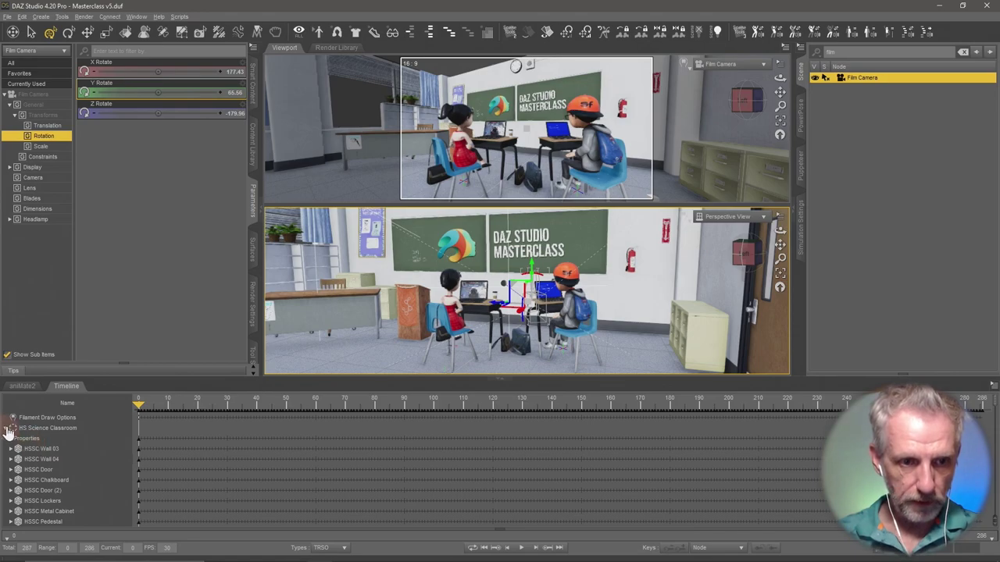
left_click(8, 429)
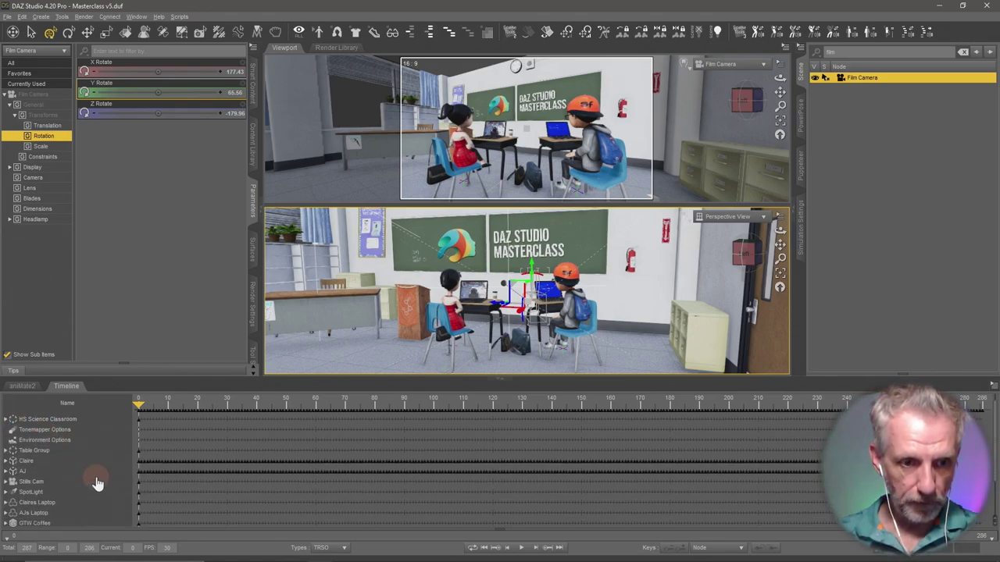
scroll(98, 484, "down", 3)
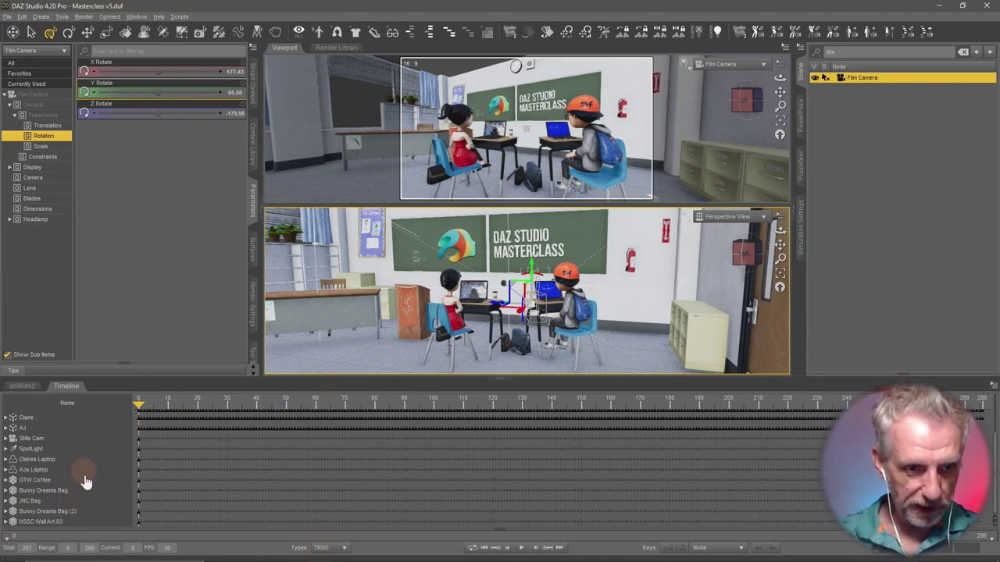
scroll(69, 500, "up", 3)
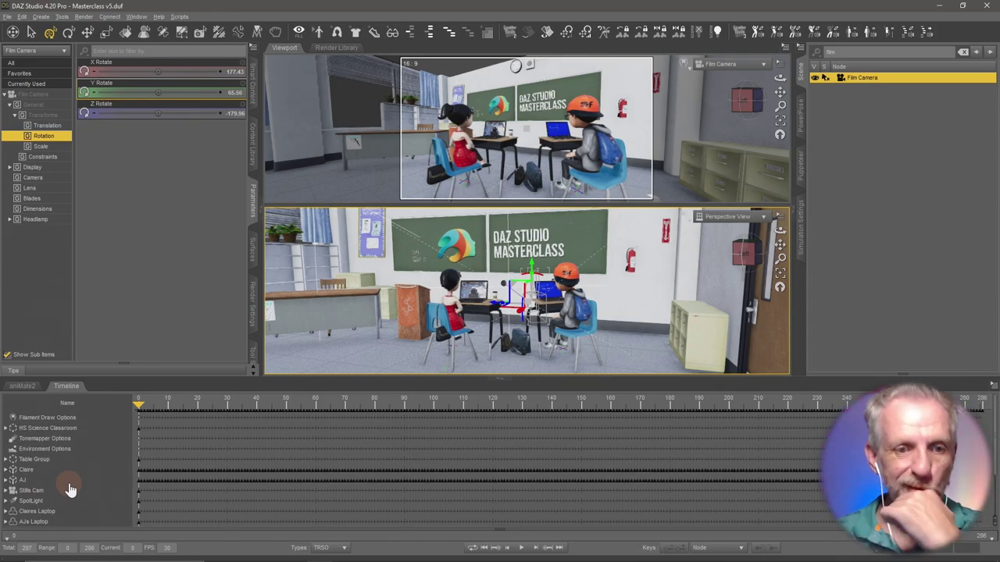
scroll(70, 489, "down", 3)
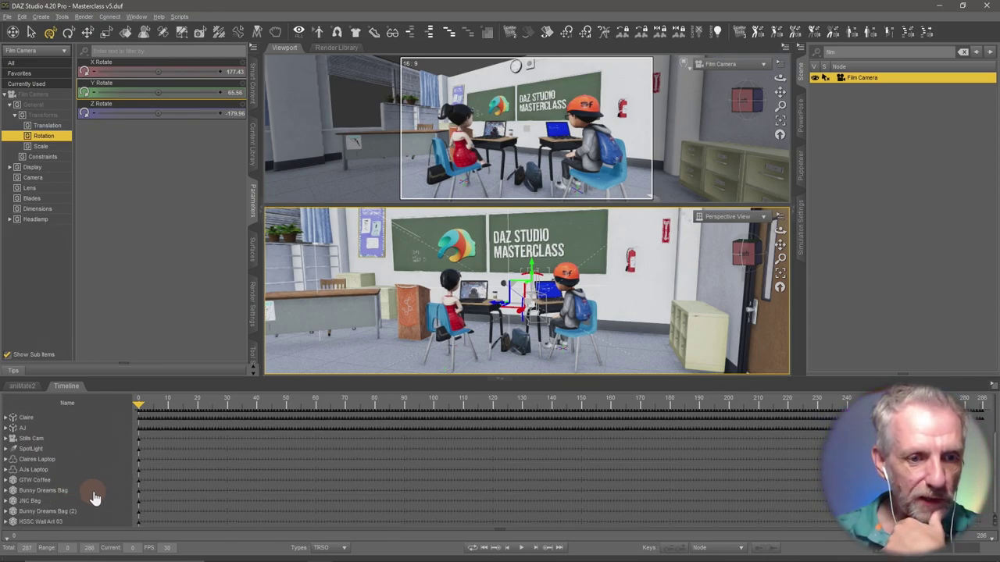
left_click(44, 439)
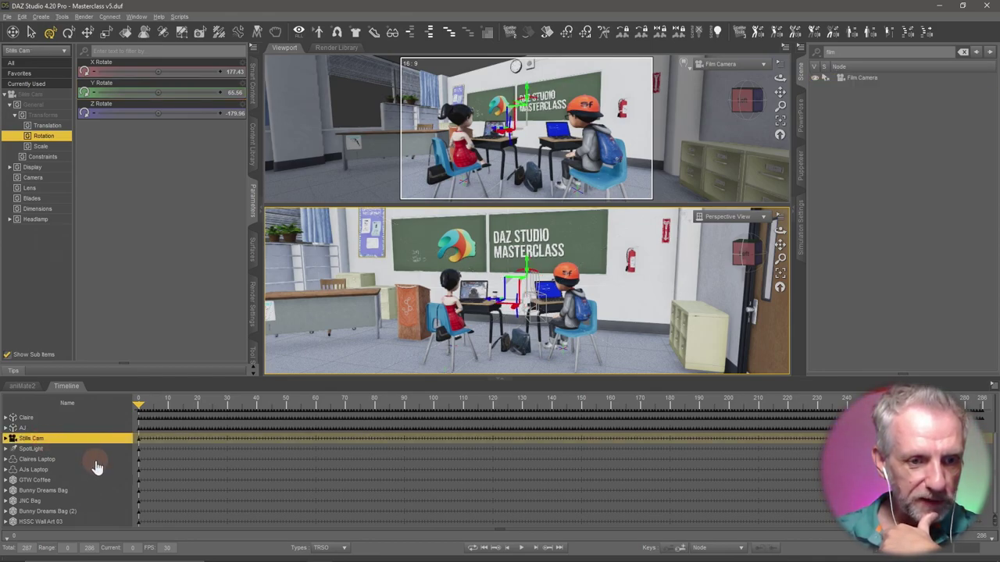
left_click(881, 78)
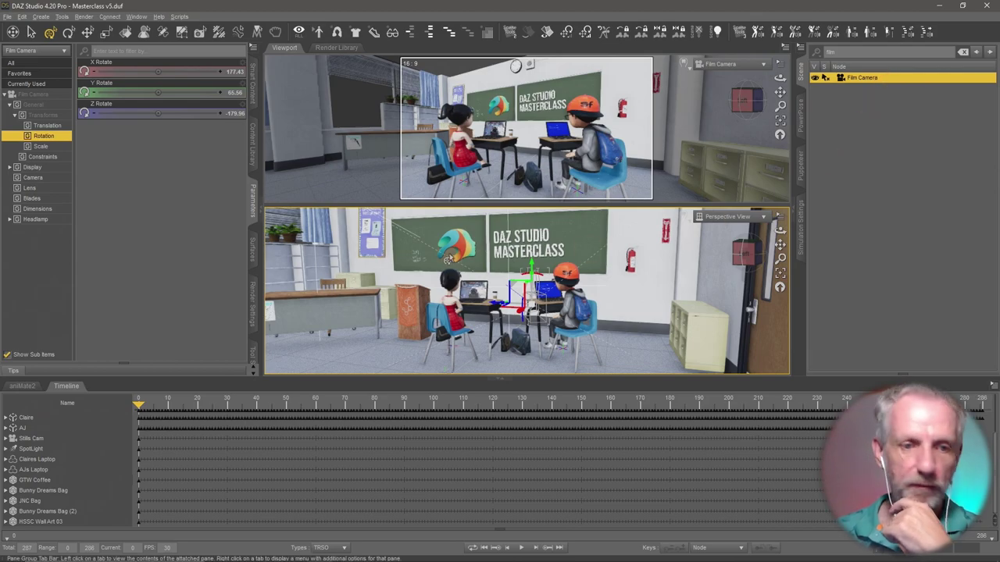
scroll(35, 479, "up", 2)
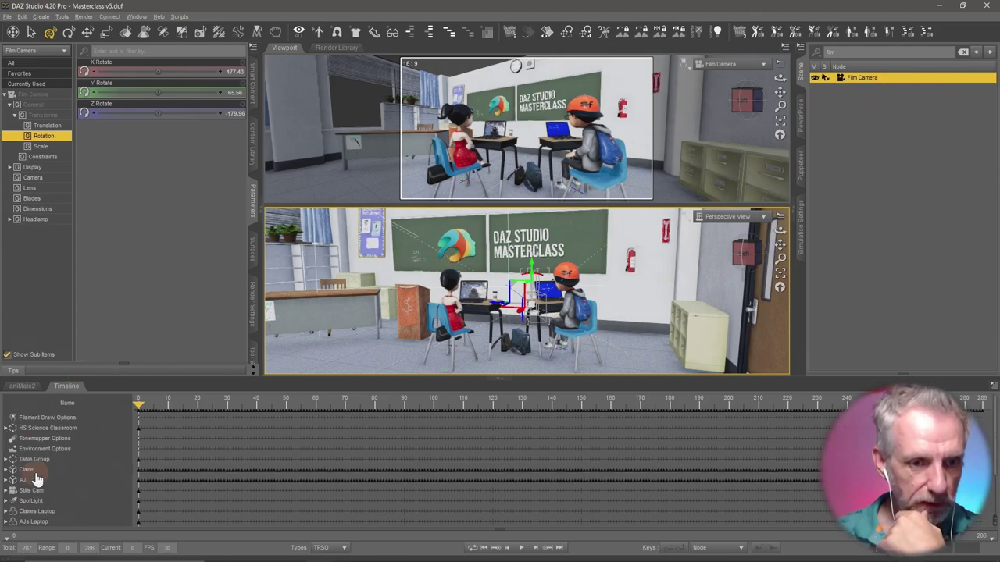
scroll(78, 477, "down", 2)
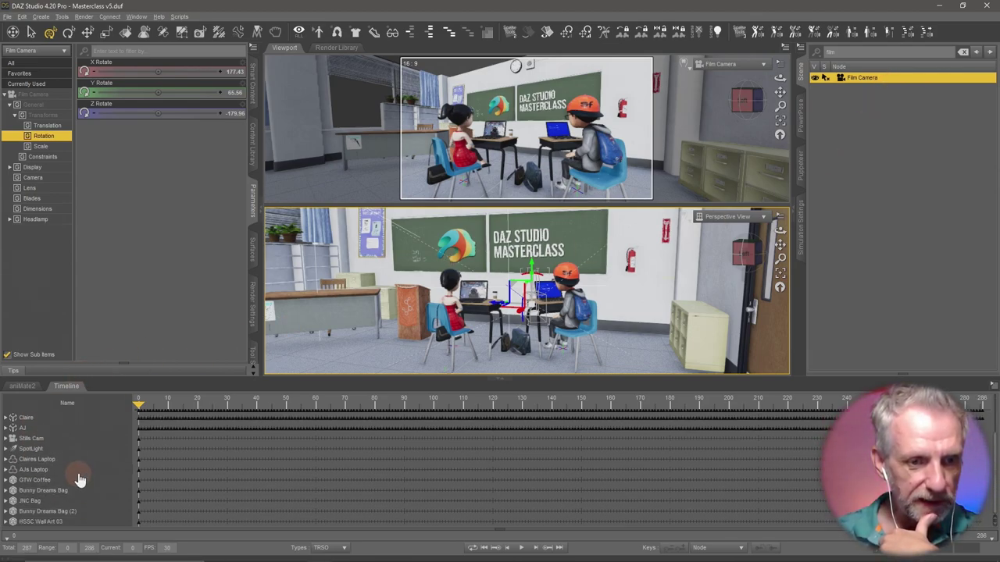
Clear the scene list's filter and examine the timeline's nodes, selecting Filament Draw Options, HS Science Classroom, Tonemapper Options, Environment Options and Stills Cam in turn
left_click(974, 51)
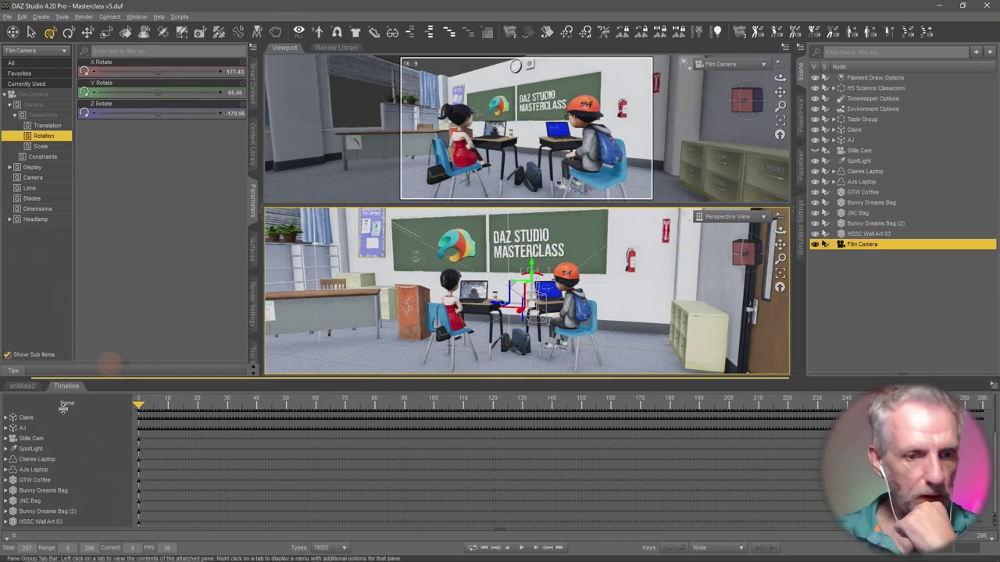
scroll(69, 489, "up", 2)
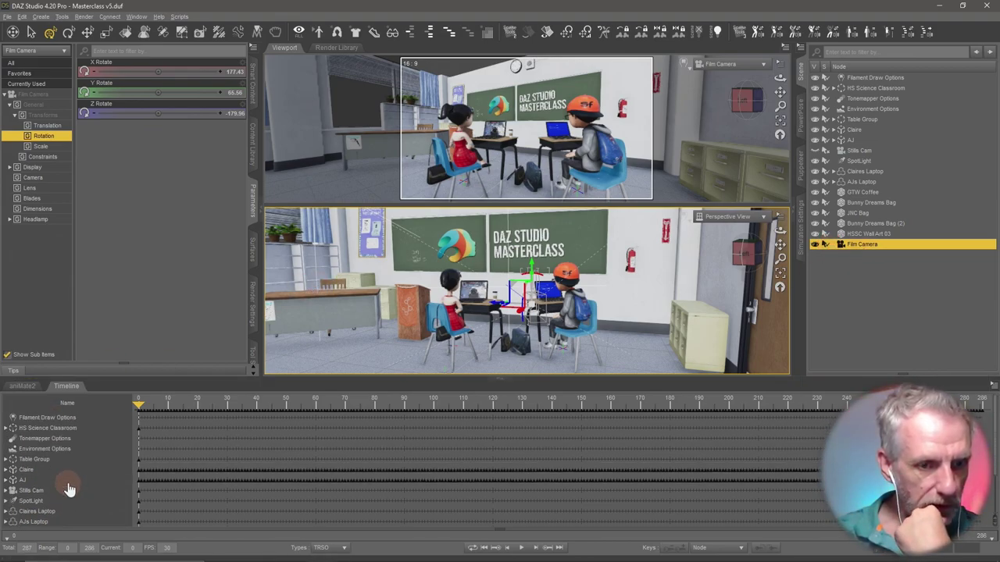
left_click(67, 417)
left_click(66, 428)
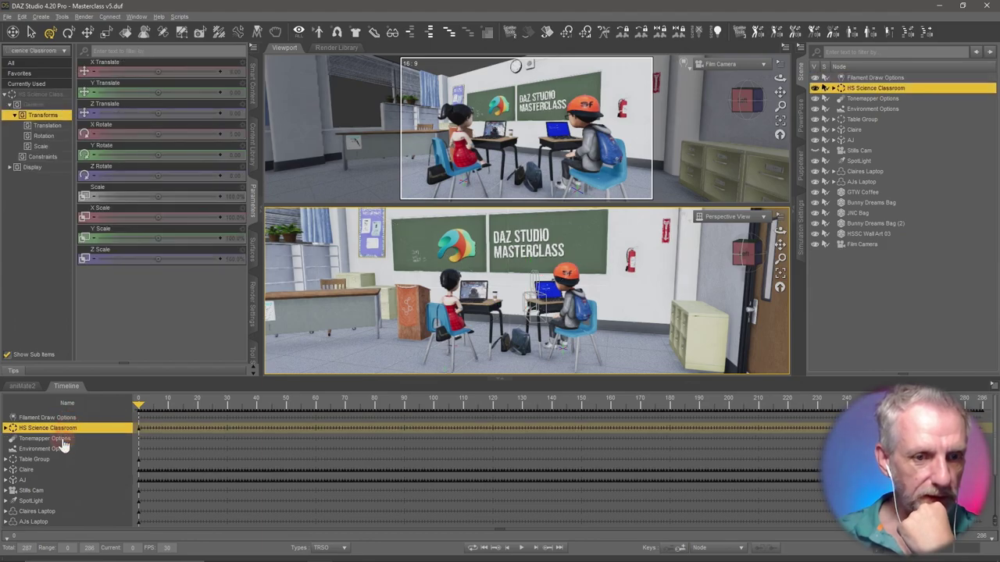
left_click(61, 439)
left_click(60, 449)
scroll(53, 461, "down", 1)
scroll(53, 461, "down", 1)
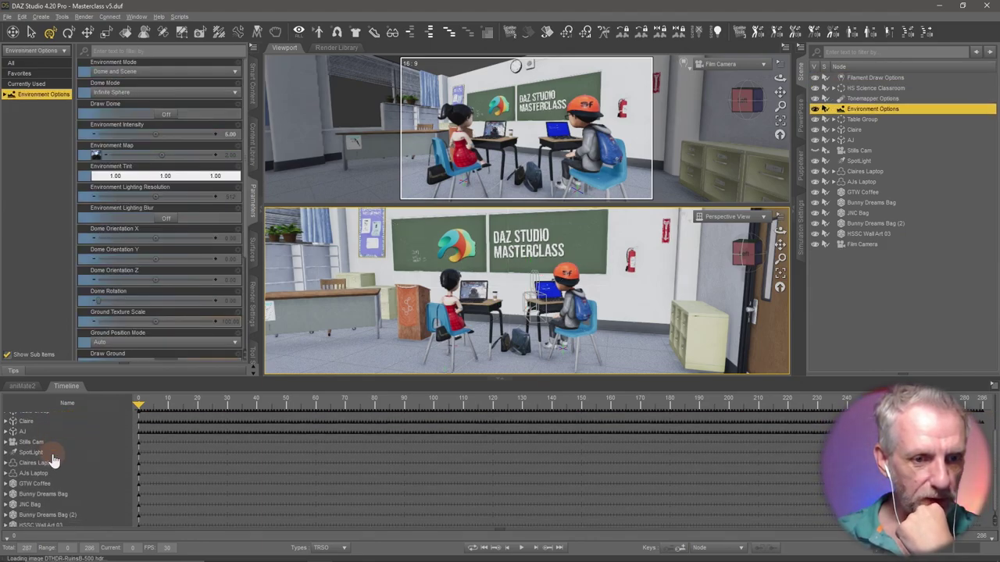
left_click(48, 440)
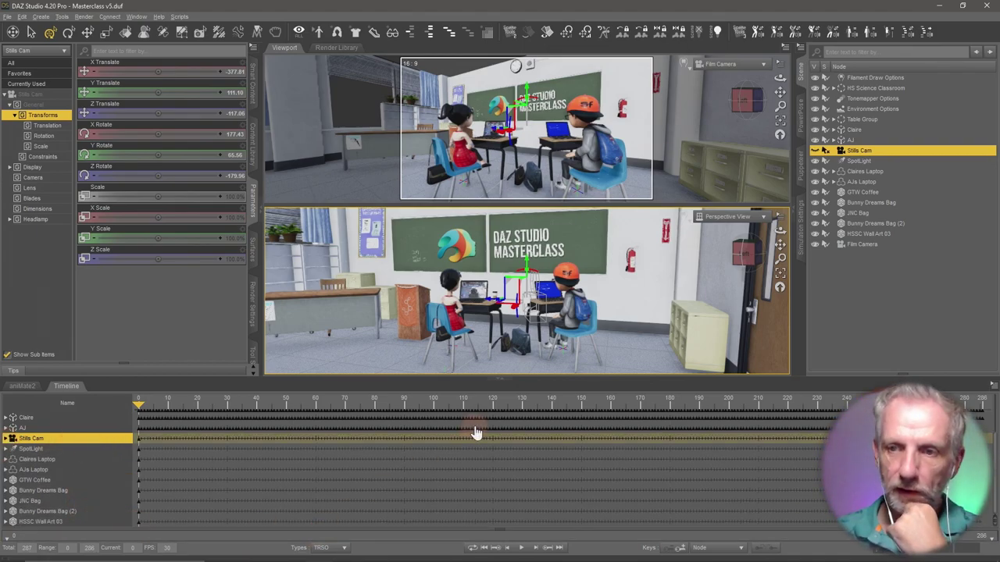
Select the Film Camera in the scene again, add the Alias key type to the timeline's displayed types, and check its node list
left_click(863, 245)
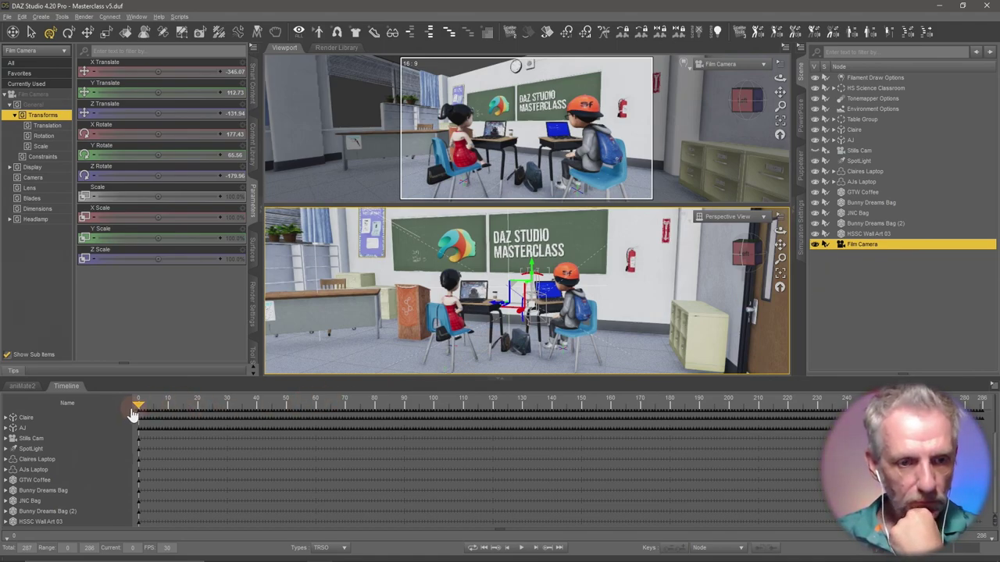
left_click(344, 549)
left_click(354, 483)
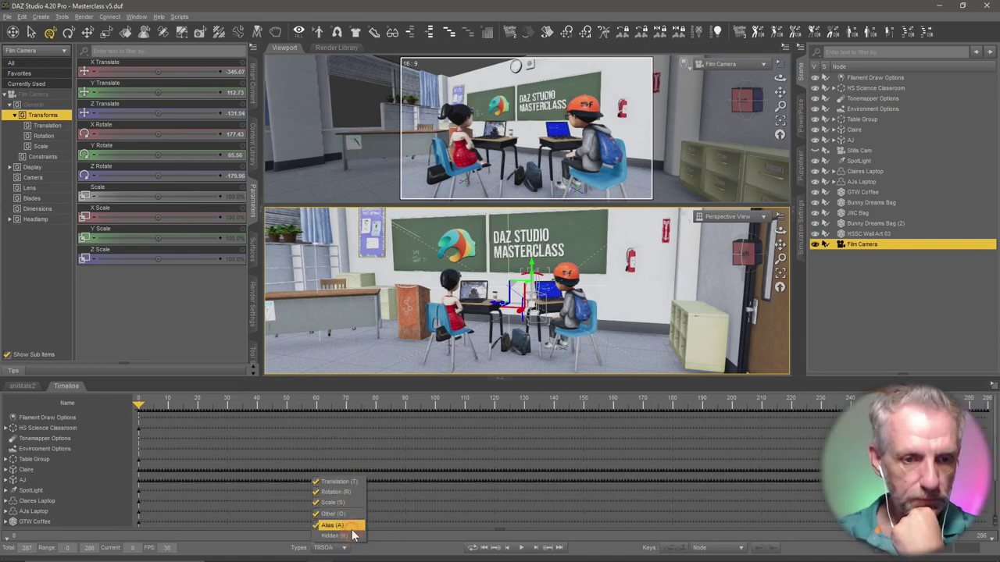
left_click(89, 475)
scroll(87, 477, "down", 2)
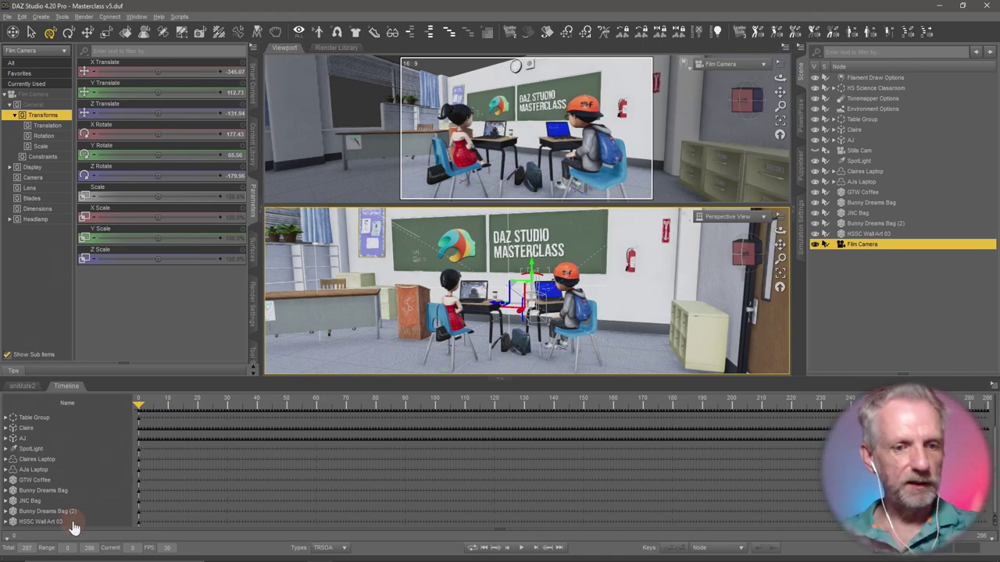
scroll(74, 527, "up", 2)
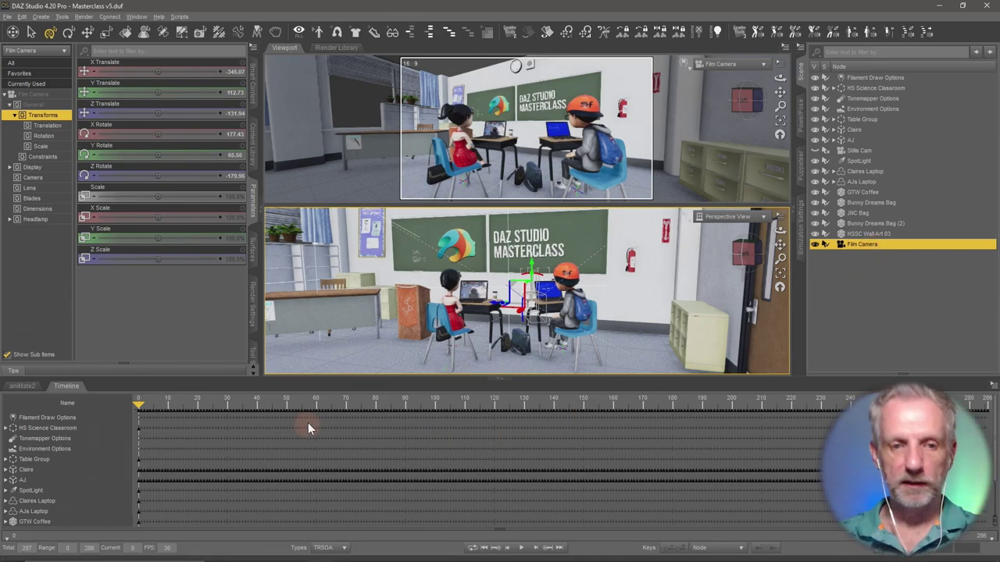
Enlarge the Timeline pane to inspect its full node list, reduce it again, and return the playhead to frame 0
left_click_drag(139, 403, 375, 190)
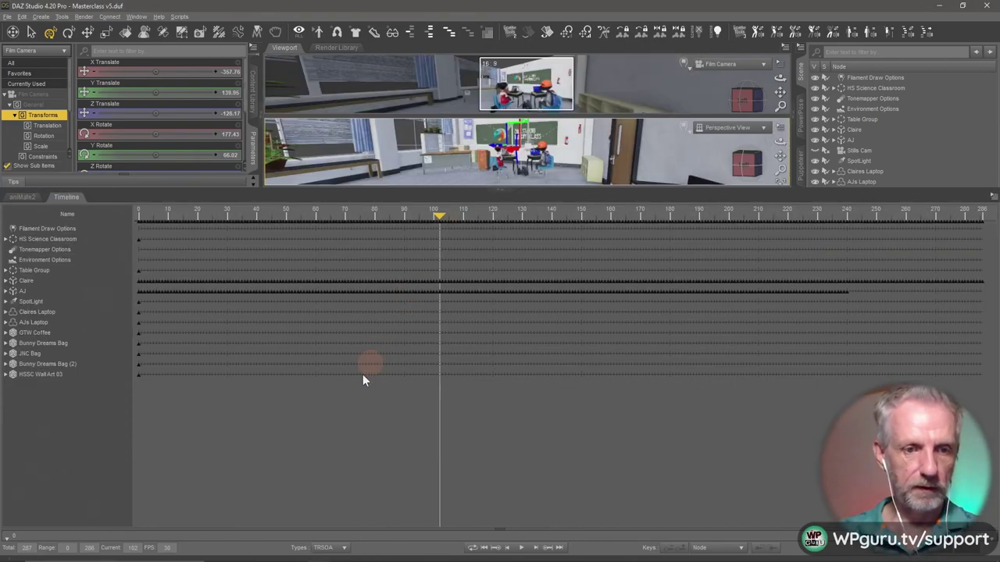
left_click(69, 231)
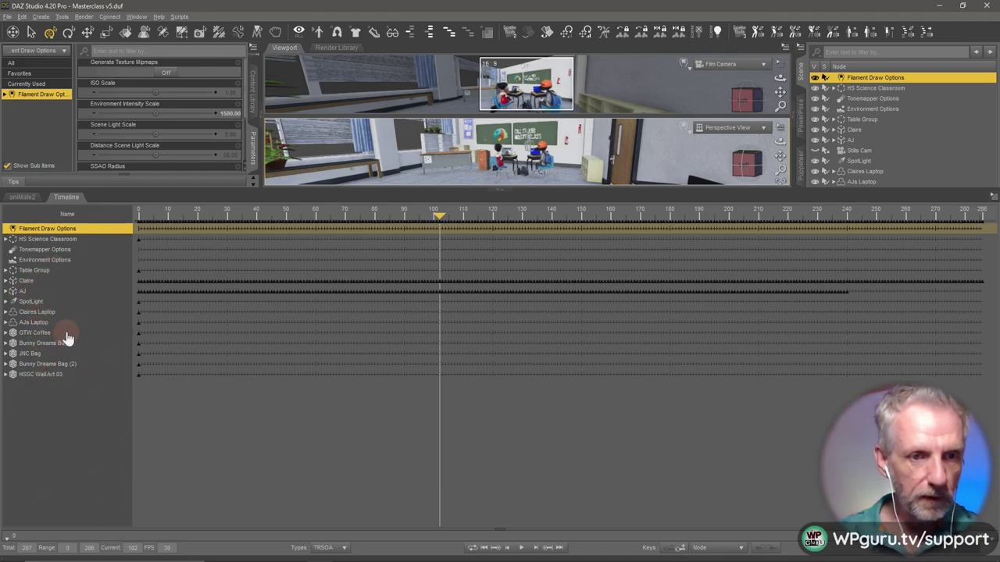
left_click_drag(431, 187, 404, 438)
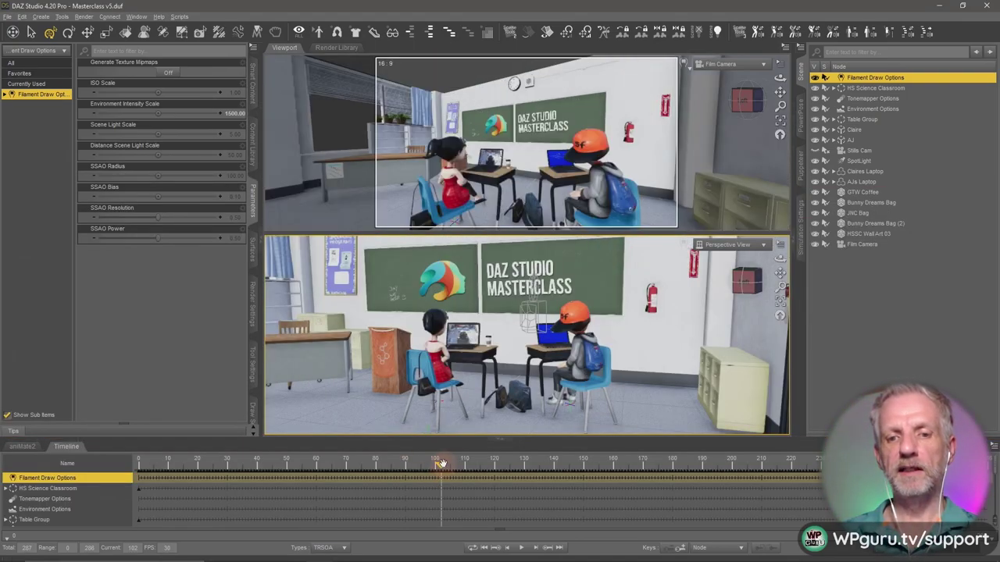
left_click_drag(440, 465, 146, 420)
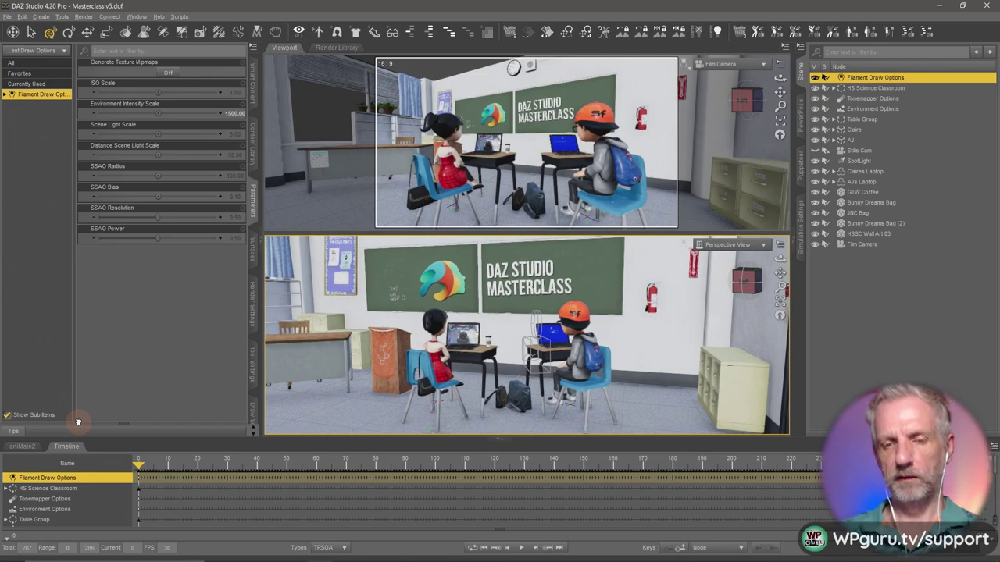
left_click_drag(223, 461, 129, 461)
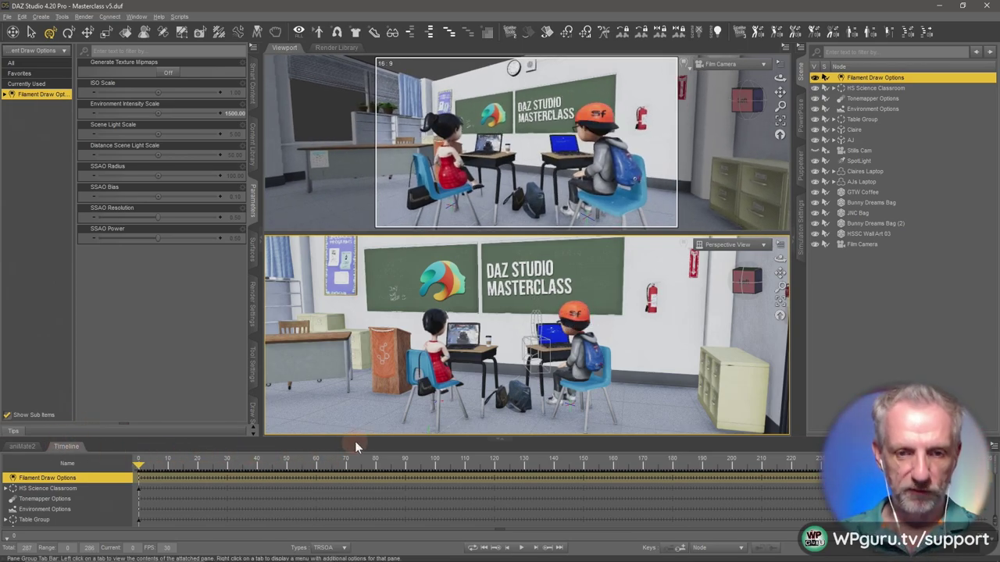
left_click_drag(356, 440, 370, 405)
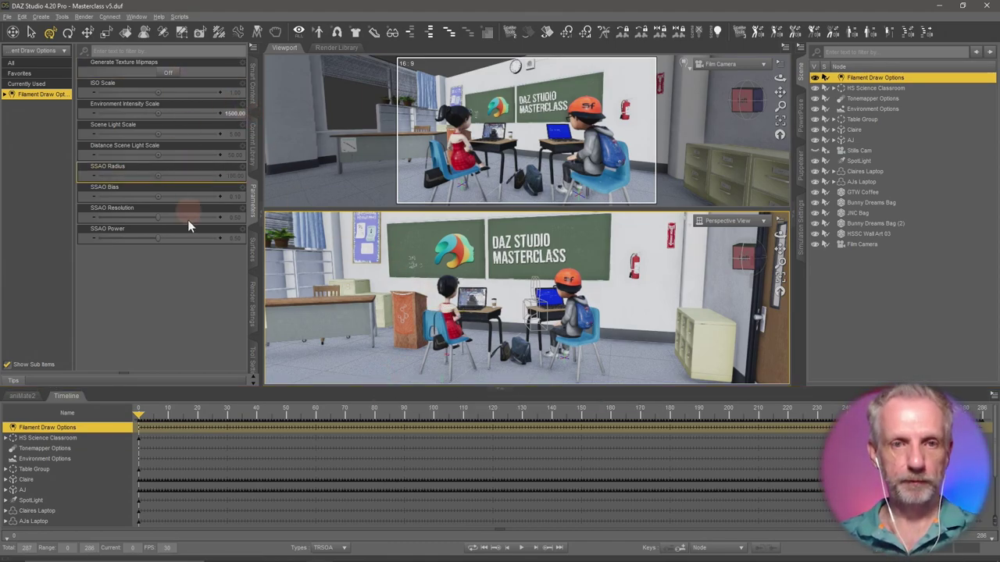
Save the scene as a Masterclass DUF file in Masterclass Promo's Daz Scenes folder, accepting the scene save options
left_click(252, 141)
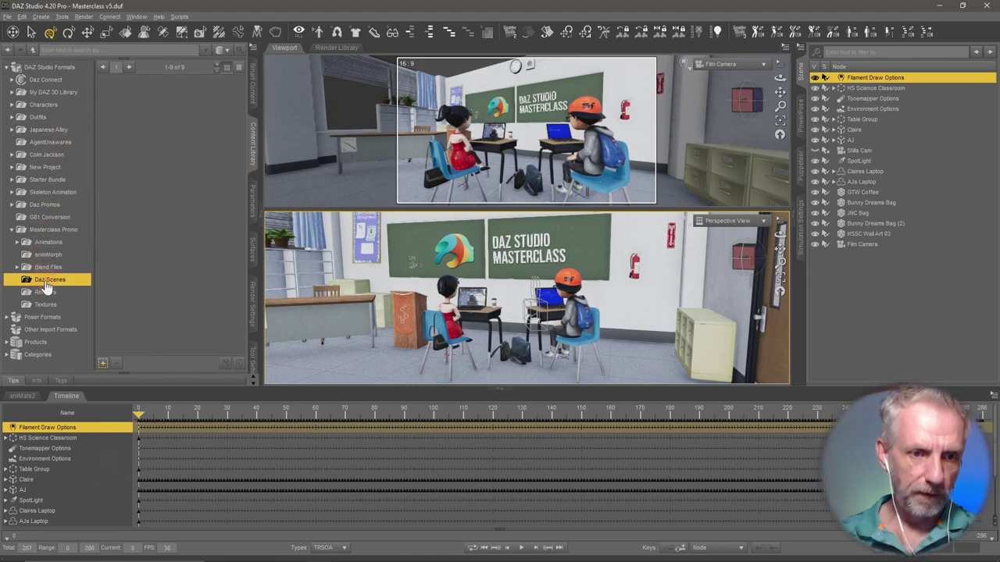
left_click(102, 363)
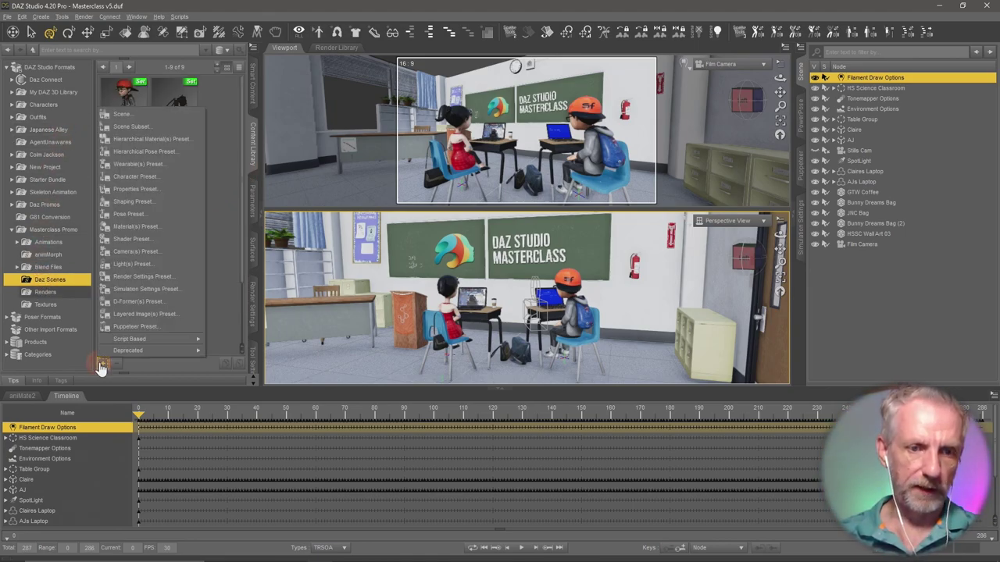
left_click(179, 127)
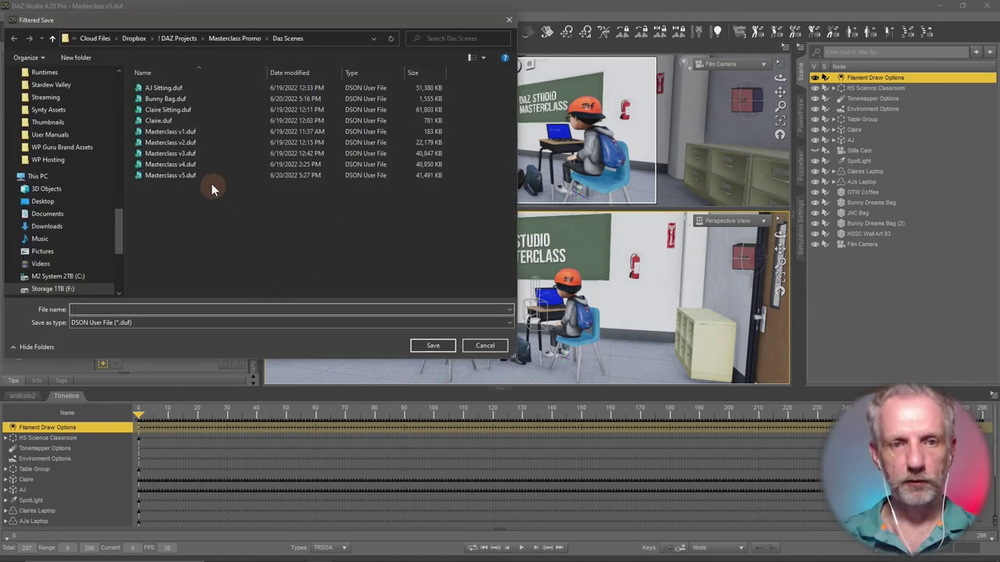
left_click(208, 177)
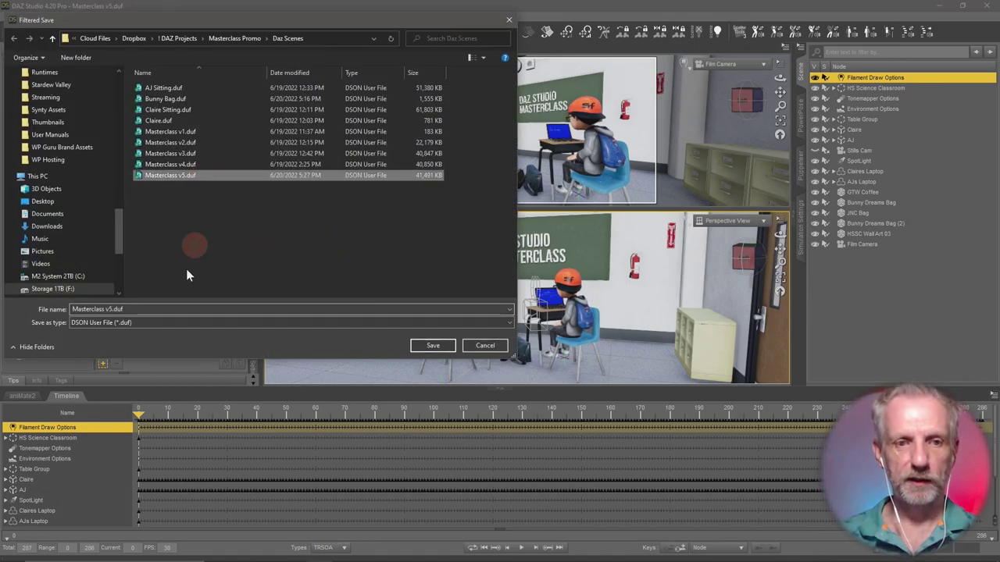
left_click(164, 306)
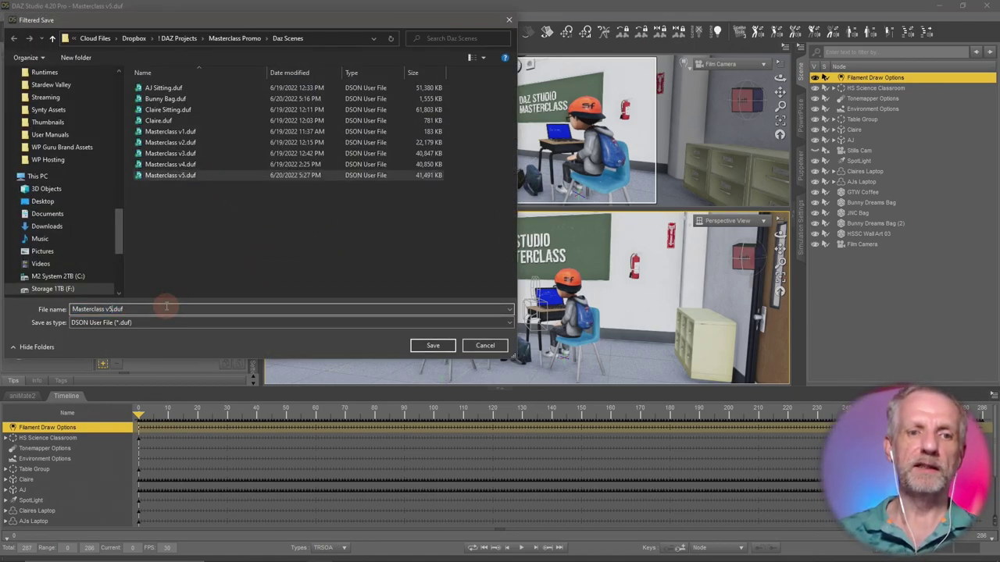
key("Return")
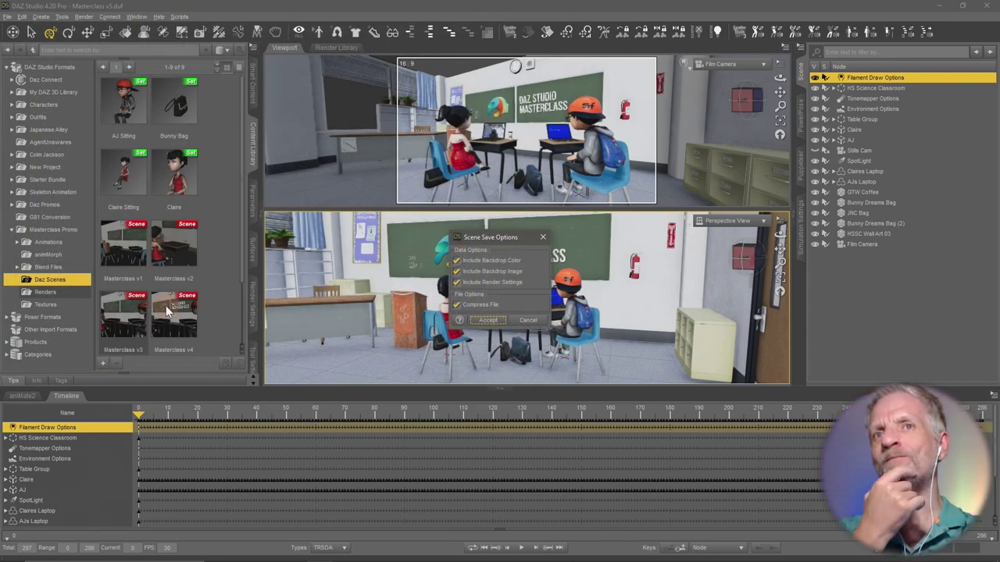
left_click(485, 320)
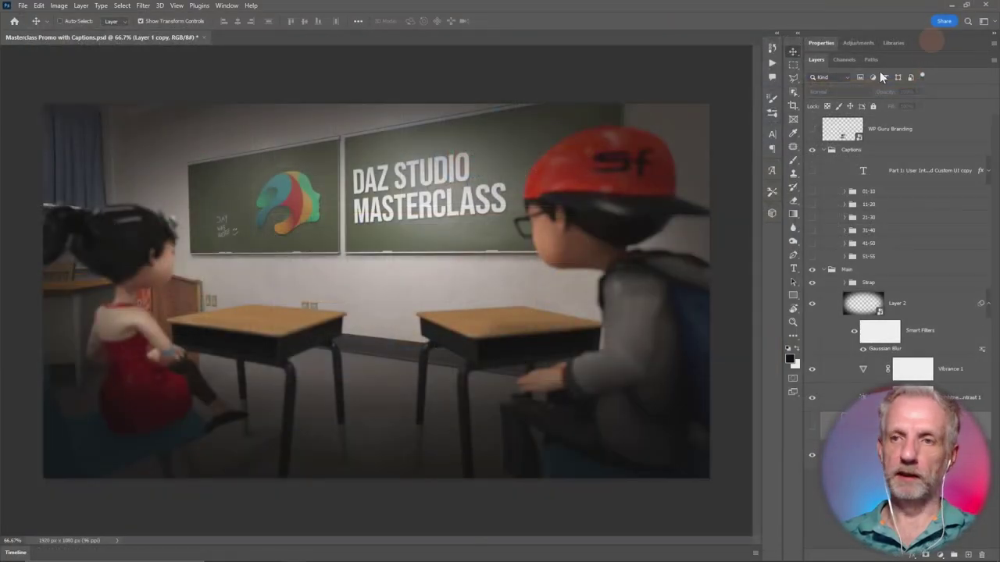
Switch from Photoshop to the DAZ Studio Public Build window with the bag scene, and on to Blender
key("alt+Tab")
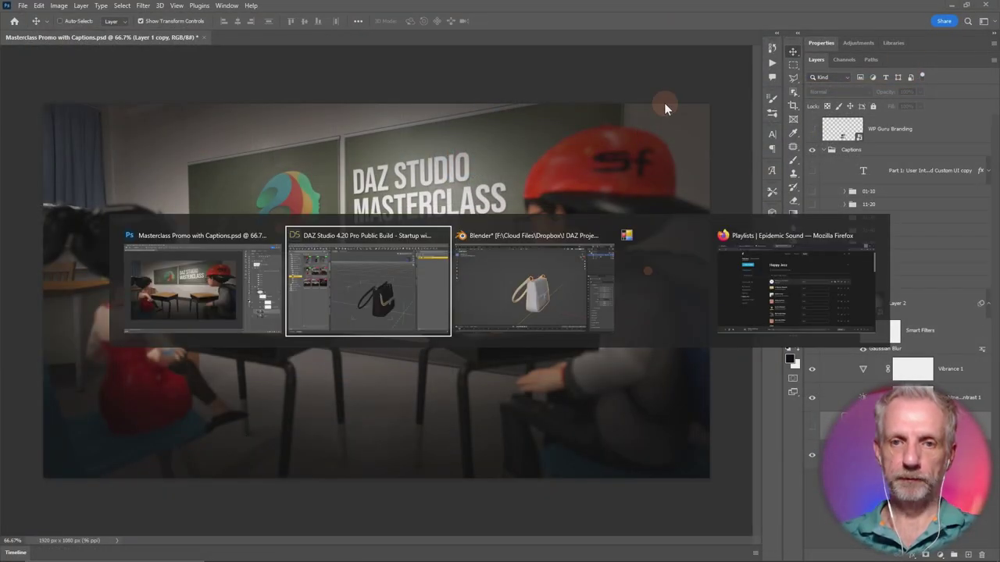
key("alt+Tab")
key("alt+Tab")
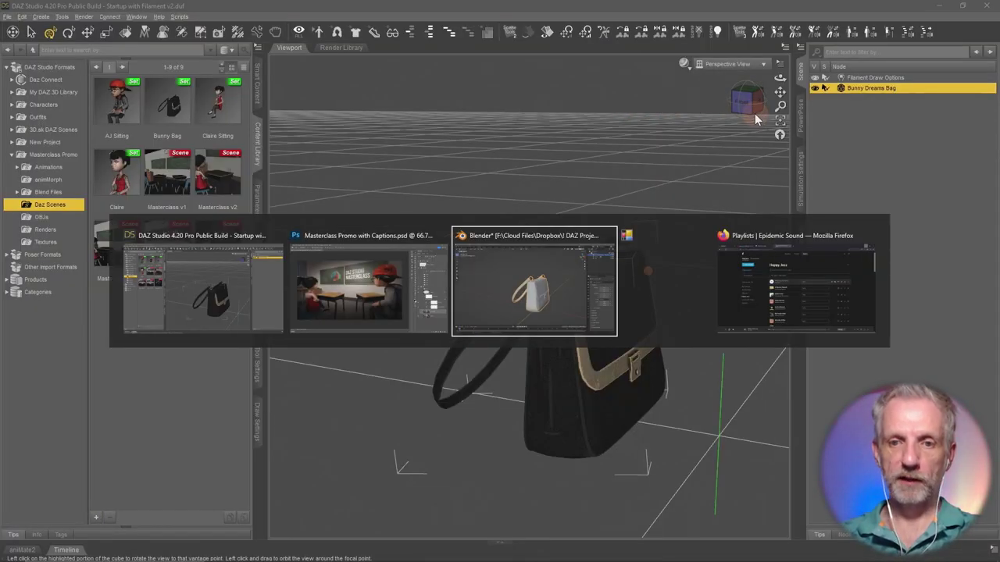
Close the Blender bag project, discard its unsaved changes and return to DAZ Studio
left_click(986, 5)
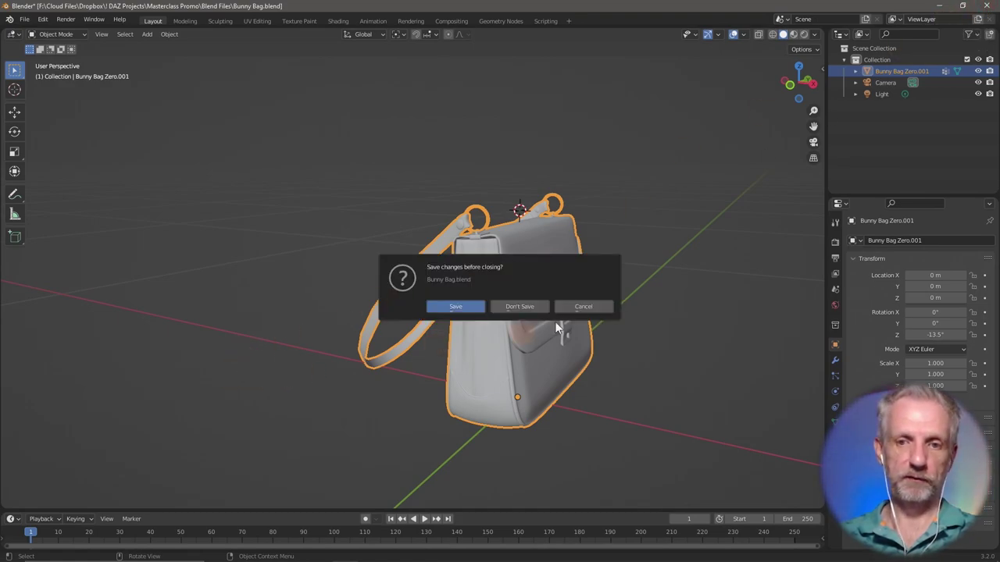
left_click(520, 307)
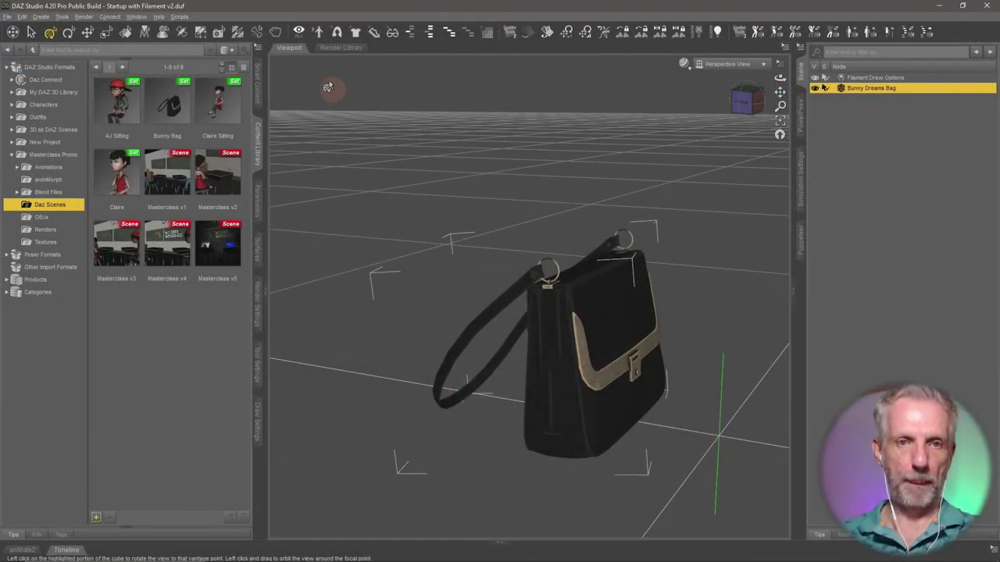
Refresh the Daz Scenes folder in the content library and open the Masterclass v6 scene
right_click(170, 344)
left_click(204, 362)
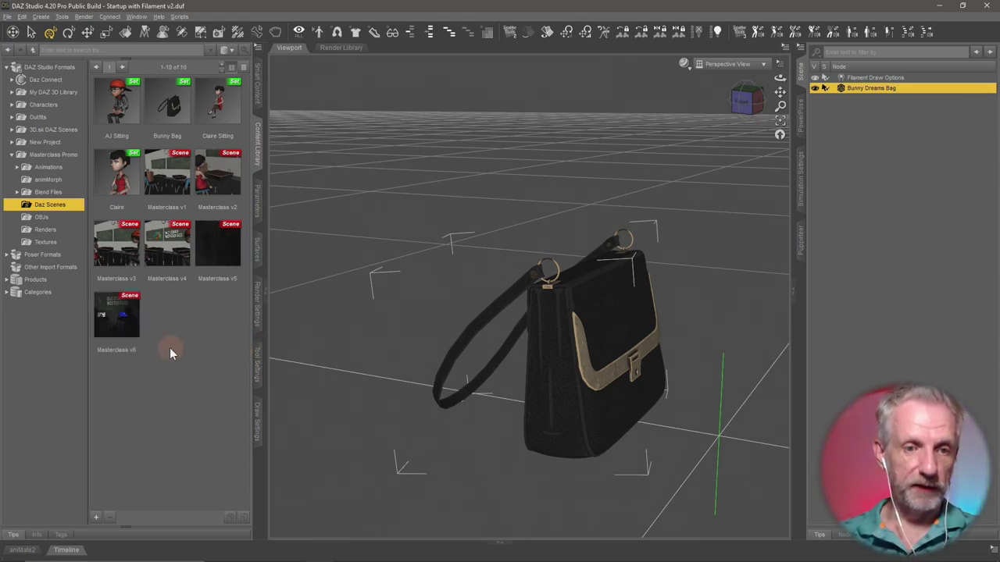
double_click(129, 317)
left_click(498, 294)
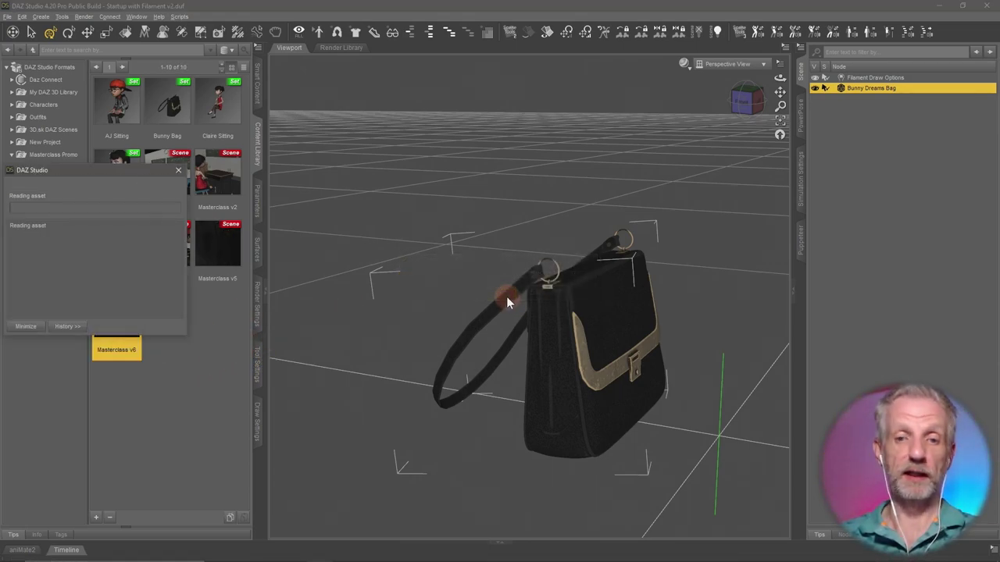
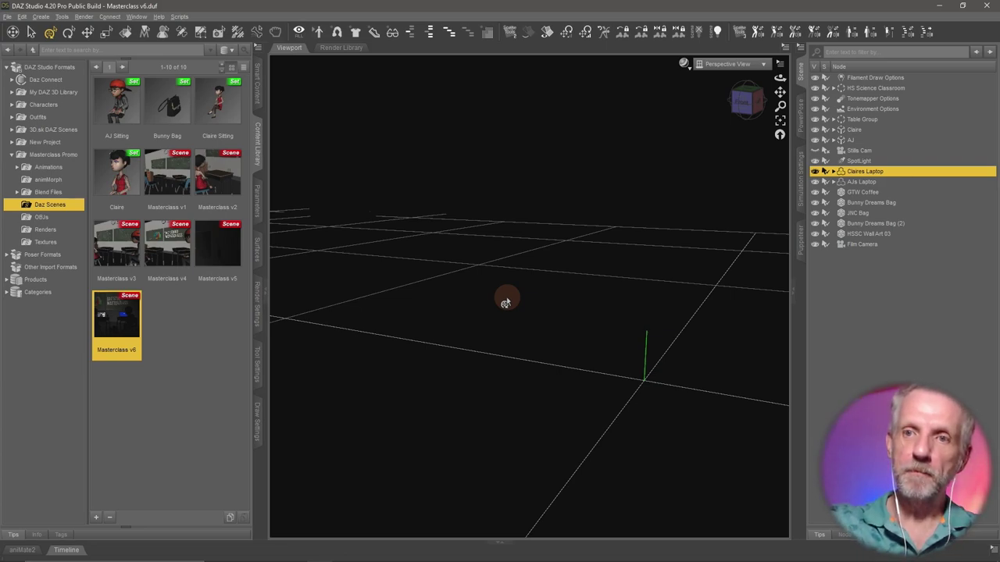
Change the viewport draw style to show the classroom brightly textured, and look through the Film Camera
left_click(686, 64)
left_click(681, 188)
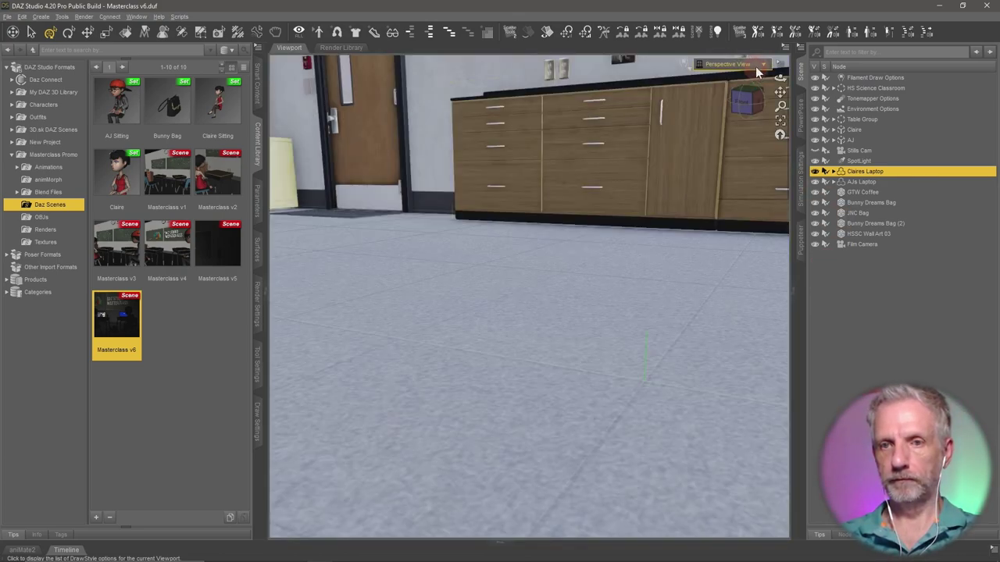
left_click(756, 66)
left_click(749, 167)
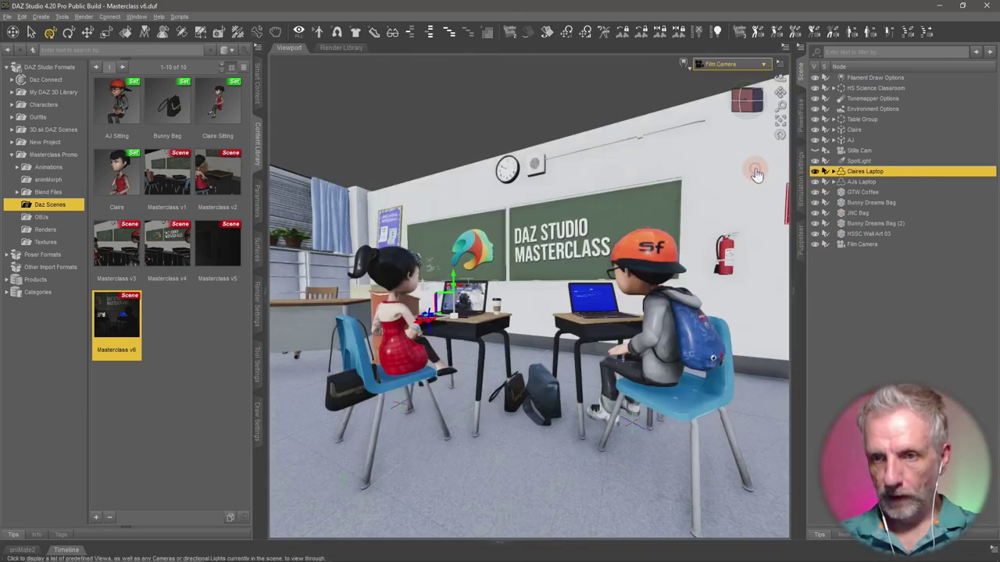
Open and enlarge the timeline, select the Film Camera and move the playhead to frame 200
left_click(67, 553)
left_click_drag(331, 456, 330, 340)
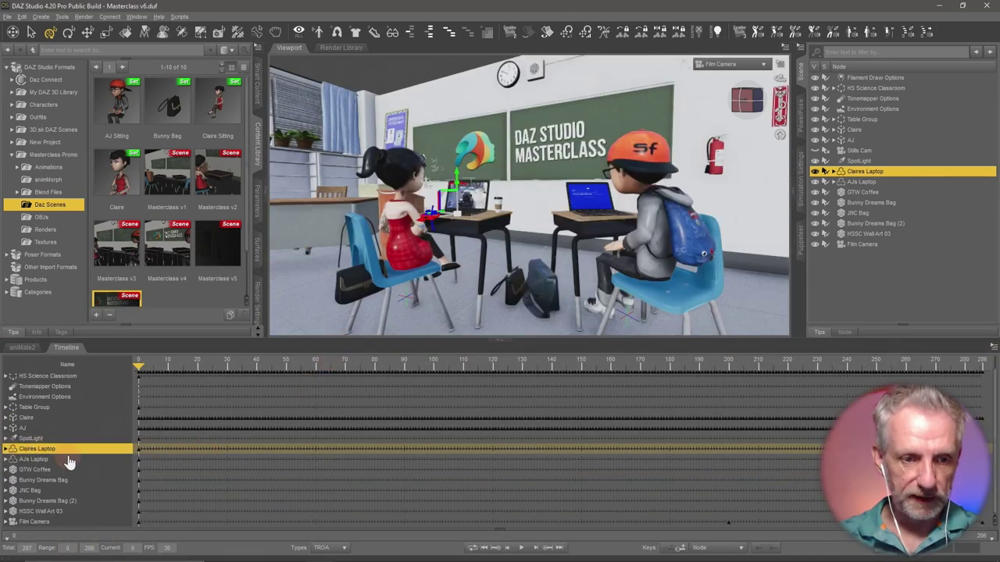
left_click(69, 523)
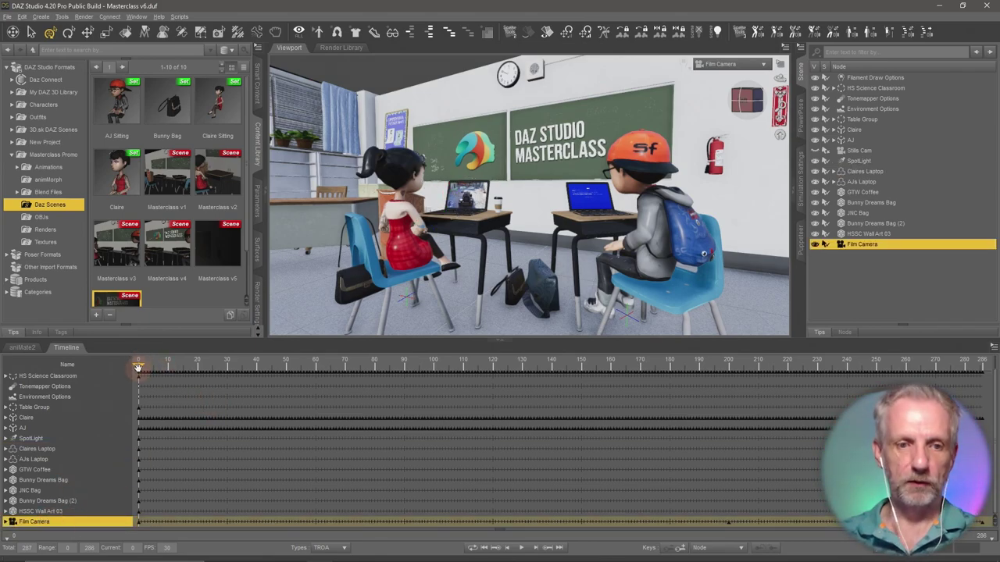
left_click_drag(164, 367, 722, 411)
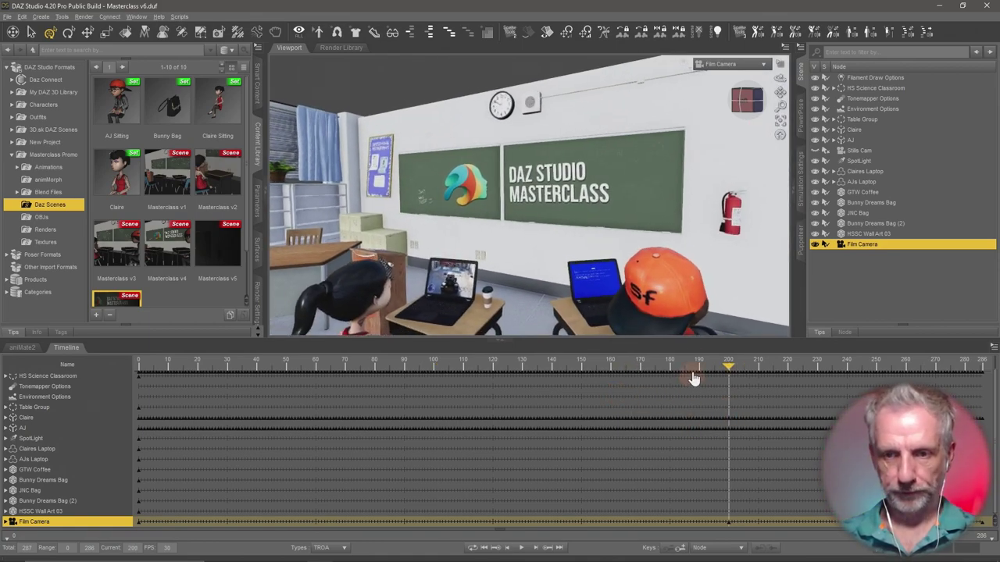
left_click_drag(696, 341, 703, 252)
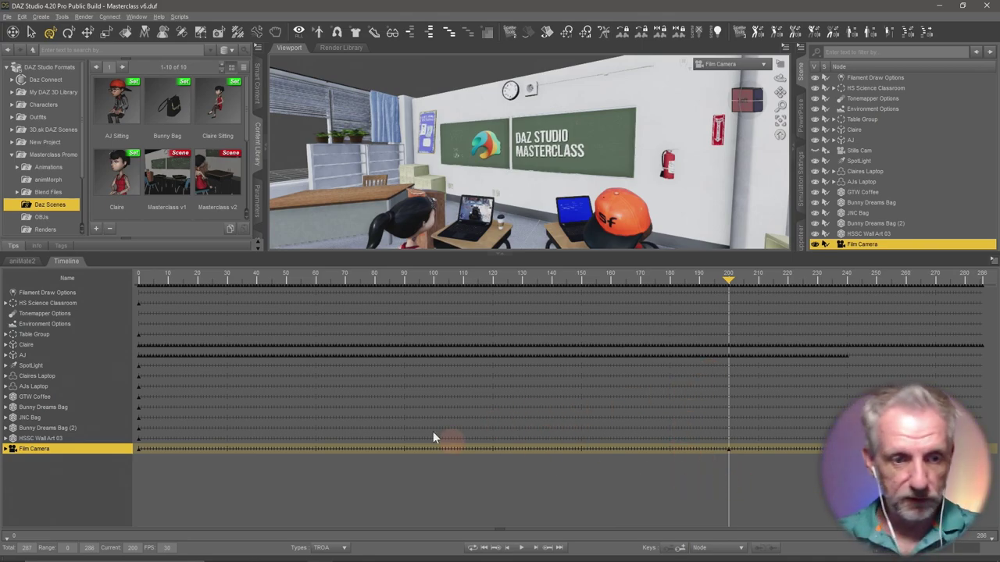
Expand the Film Camera's Camera, General, Transforms and Translation properties in the timeline to expose their keyframes
left_click(6, 450)
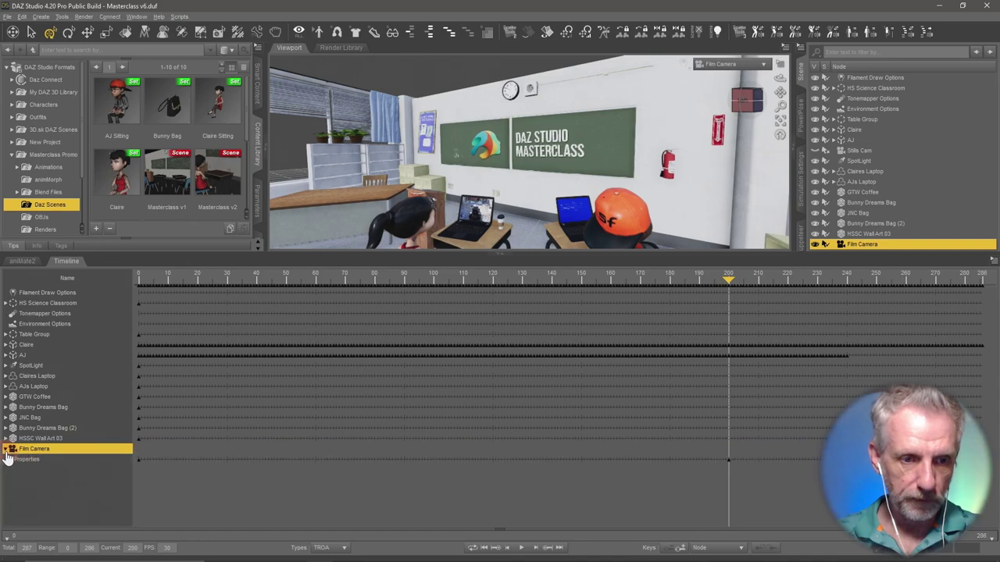
left_click(10, 459)
left_click(16, 491)
scroll(200, 462, "down", 1)
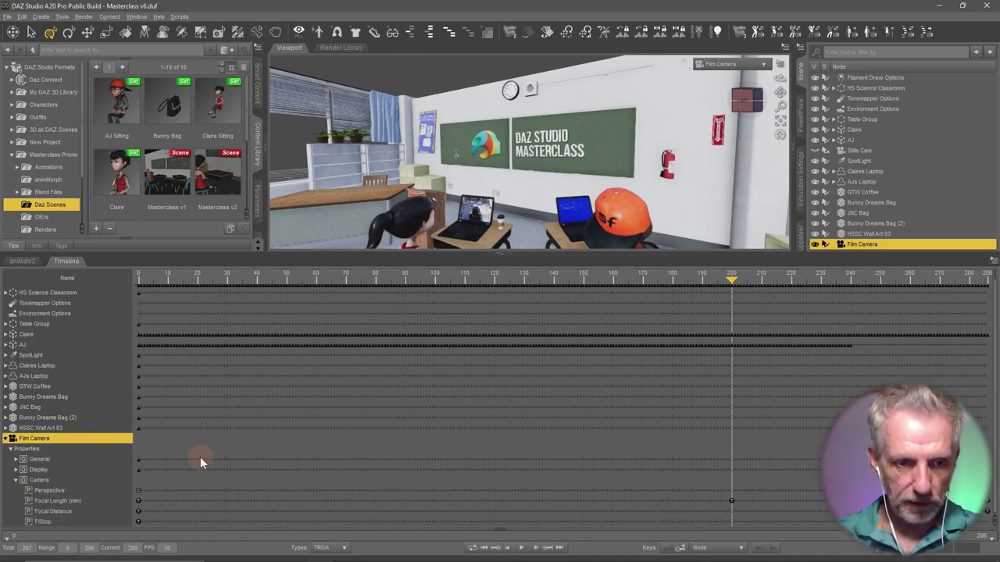
left_click(17, 461)
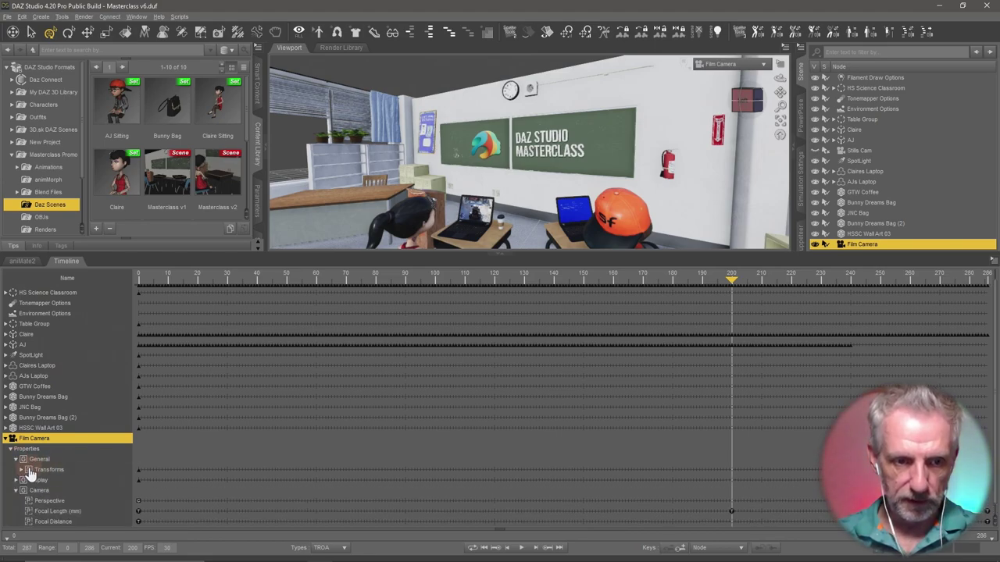
left_click(22, 471)
left_click(21, 470)
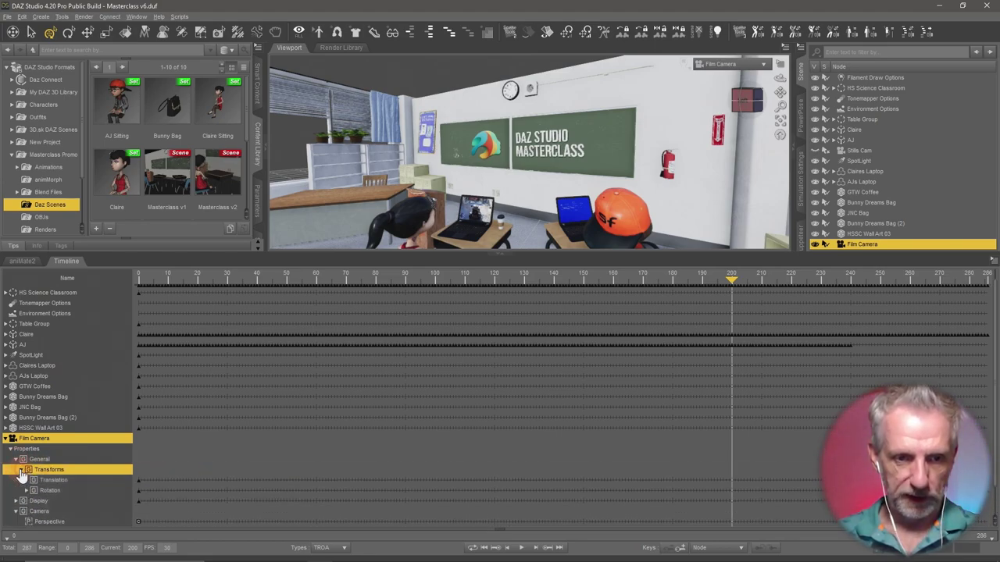
left_click(26, 480)
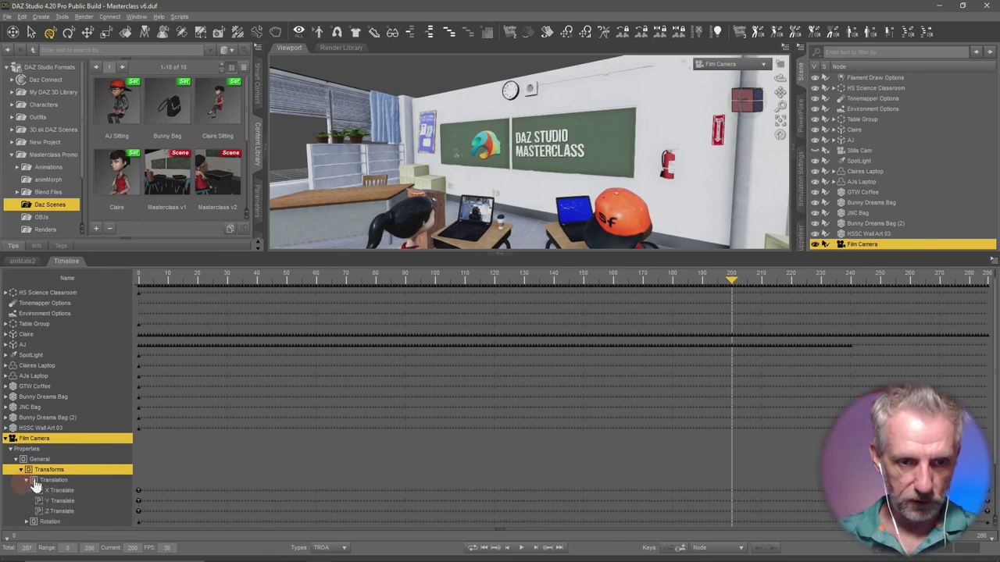
scroll(87, 476, "down", 2)
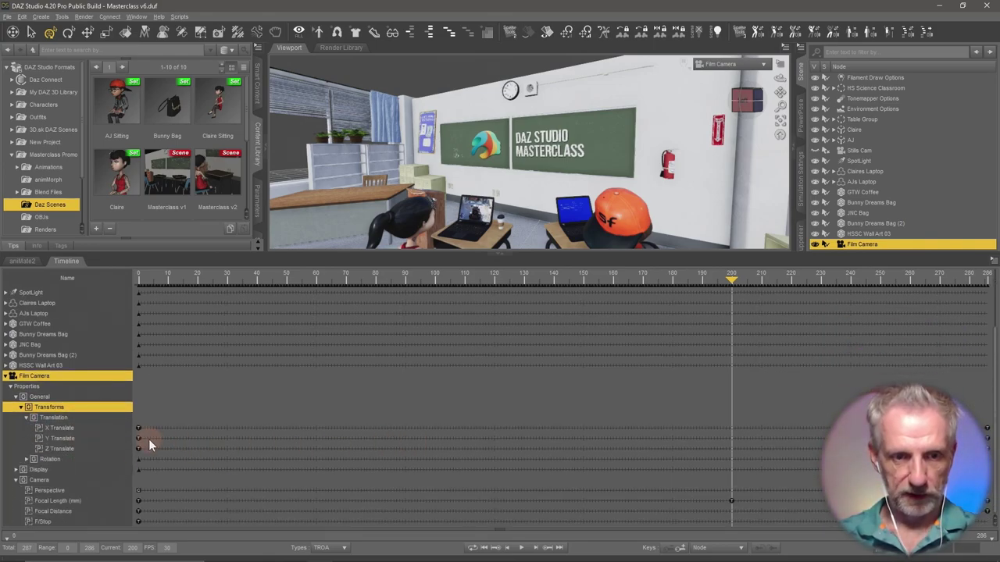
left_click(693, 460)
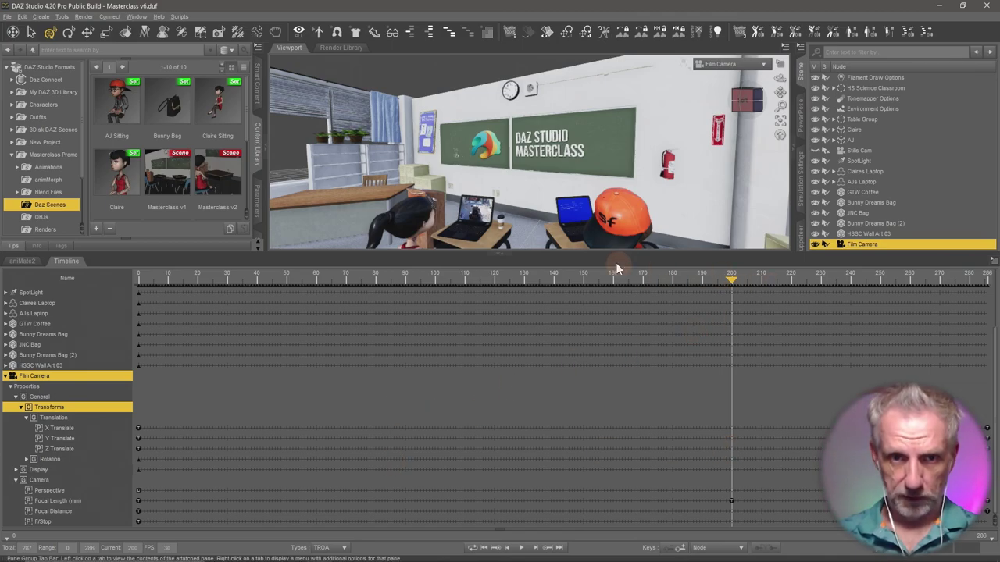
Set the Film Camera's Y Translate to 112 at frame 0
left_click(257, 199)
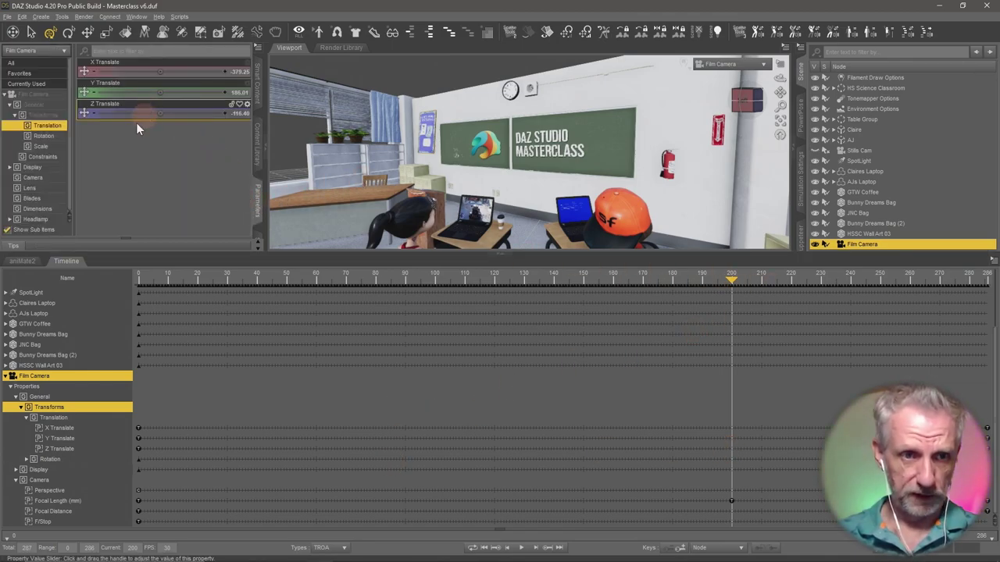
left_click(736, 282)
left_click_drag(736, 282, 3, 266)
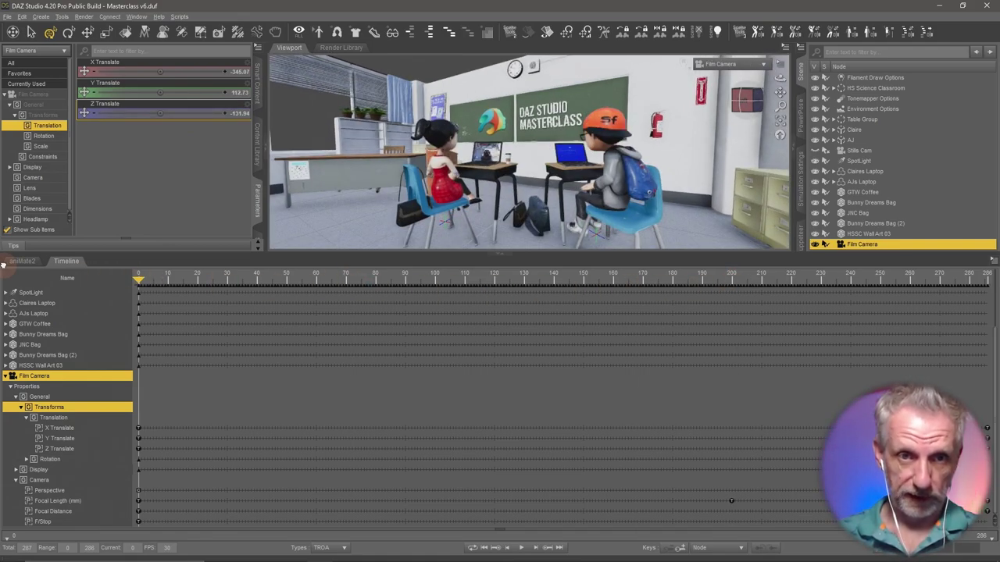
left_click(239, 92)
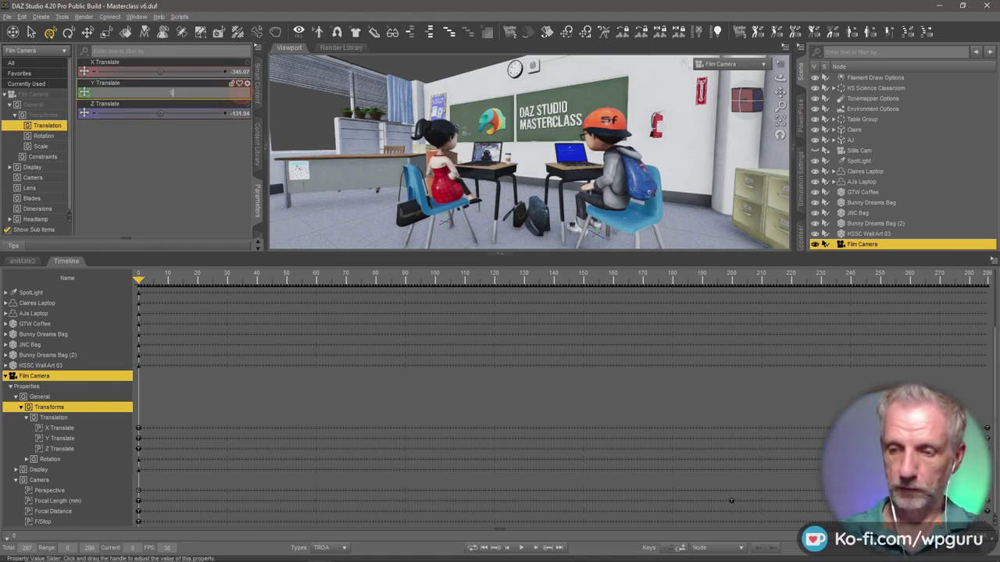
key("Return")
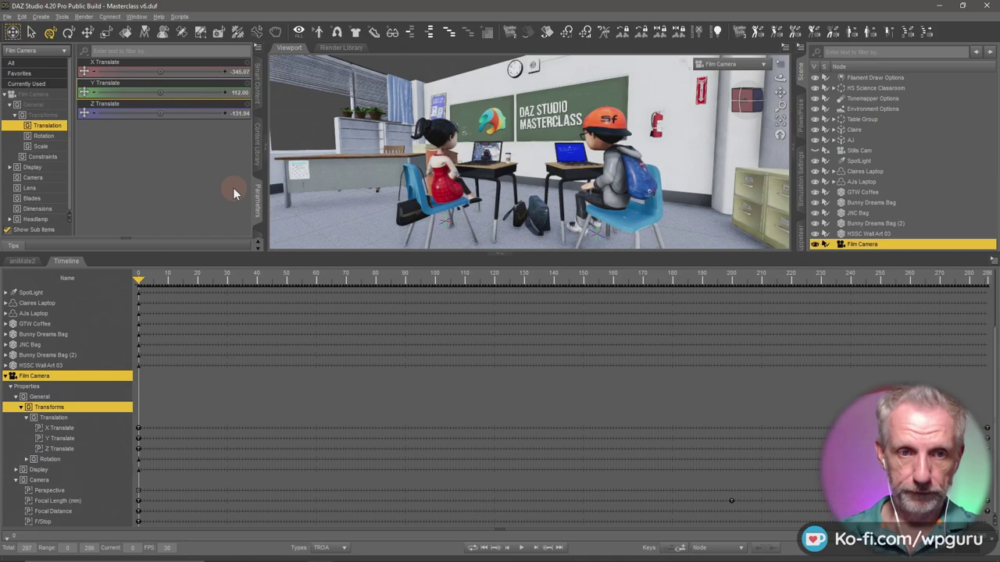
Set the Film Camera's Y Translate to 112 at frame 200
left_click_drag(261, 299, 728, 295)
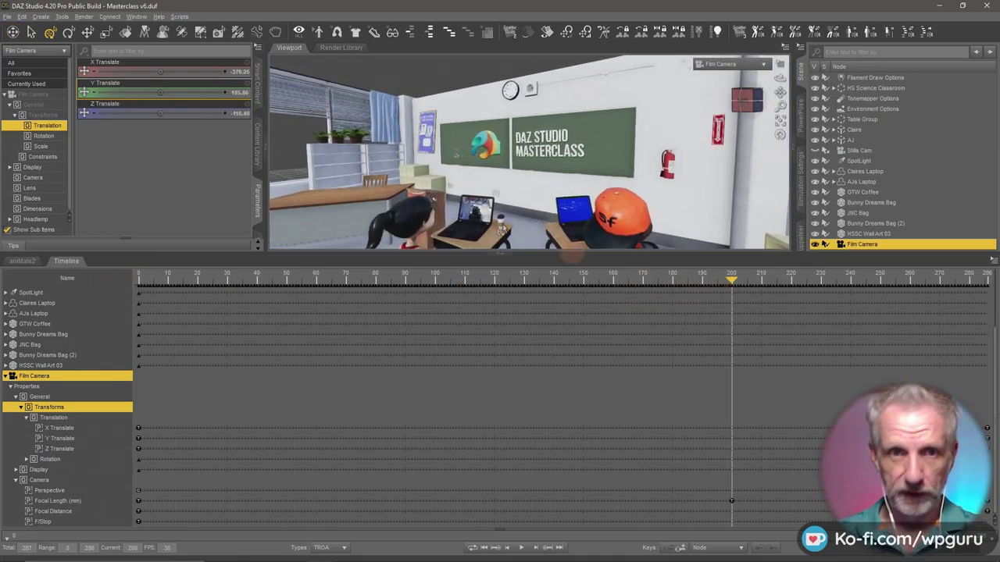
left_click(239, 93)
type("112")
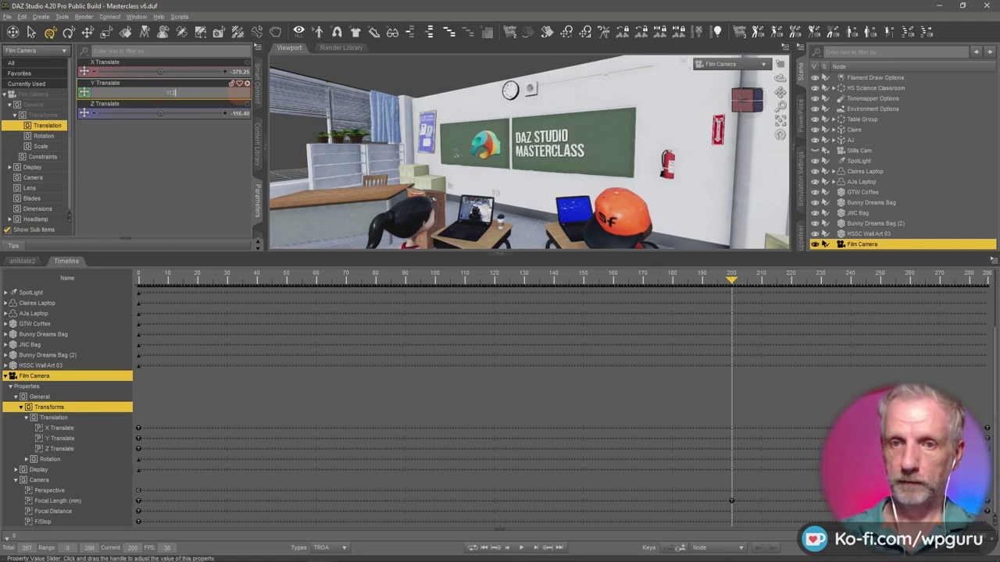
key("Return")
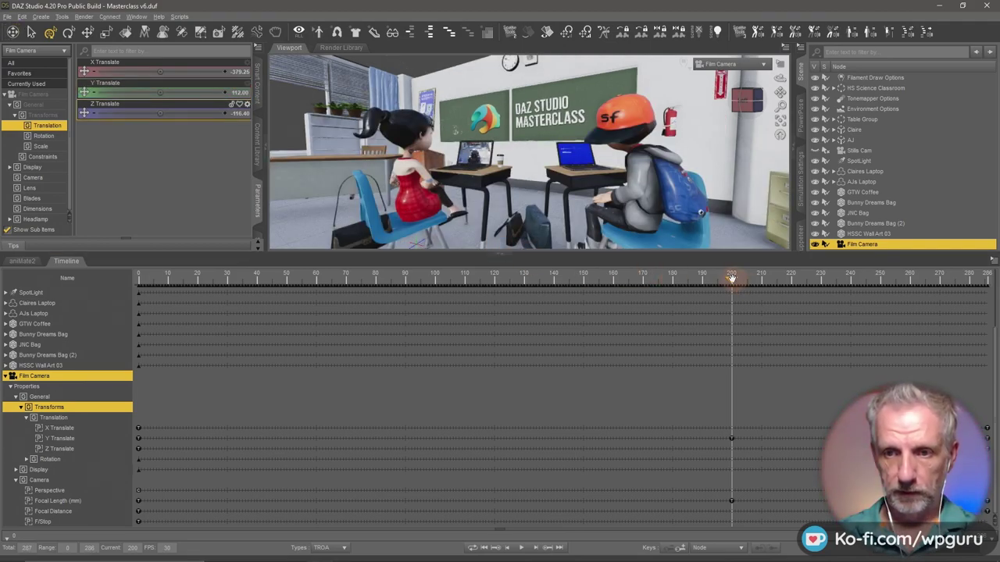
Try setting the Film Camera's rotation at frame 0 to X 177, Y 65 and Z -180
left_click_drag(727, 280, 49, 328)
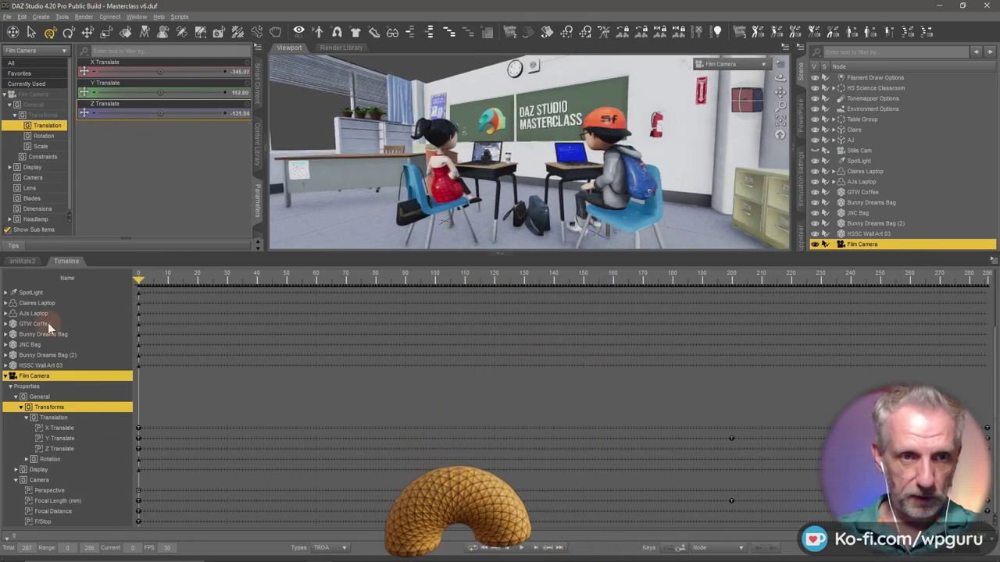
left_click(59, 136)
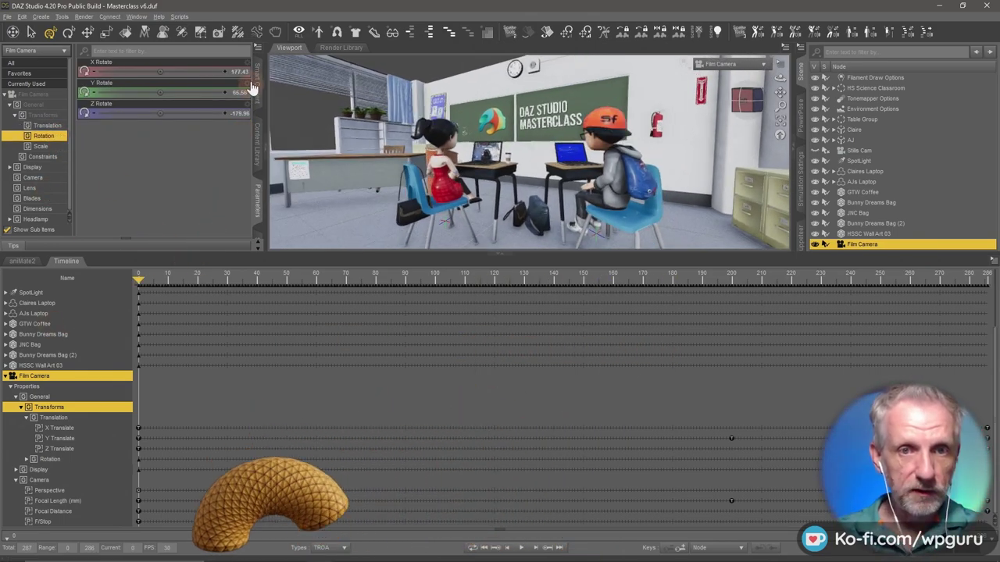
left_click(172, 71)
type("177")
key("Tab")
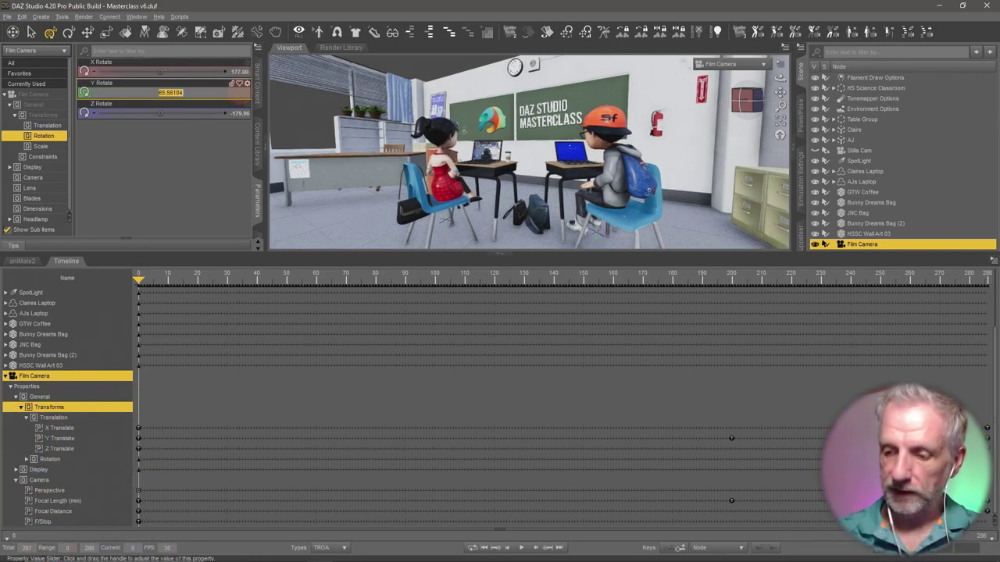
type("65")
key("Tab")
key("BackSpace")
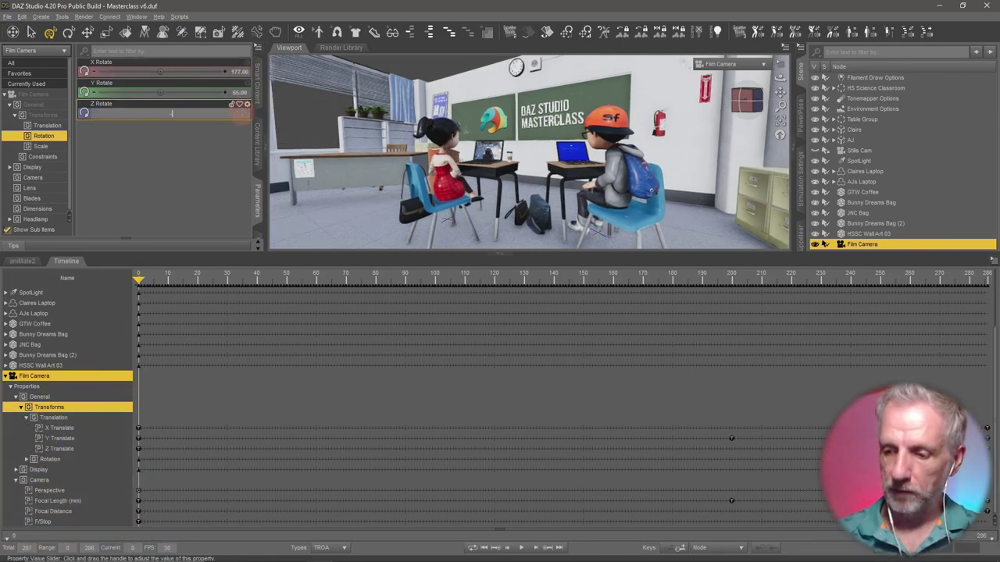
type("-180")
key("Return")
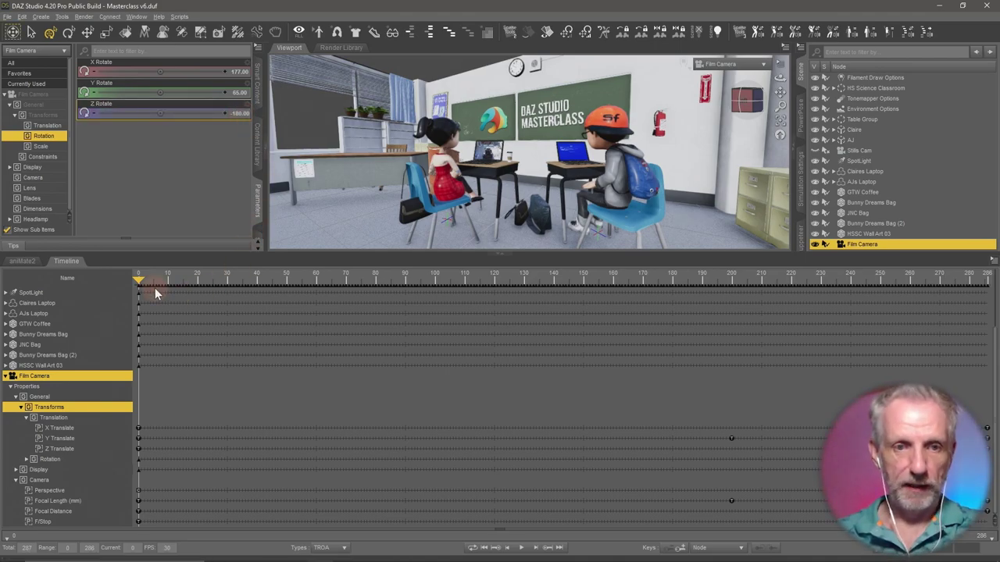
Scrub between frames 0 and 200 to check the Film Camera's rotation values and framing
left_click_drag(138, 278, 728, 344)
key("Left")
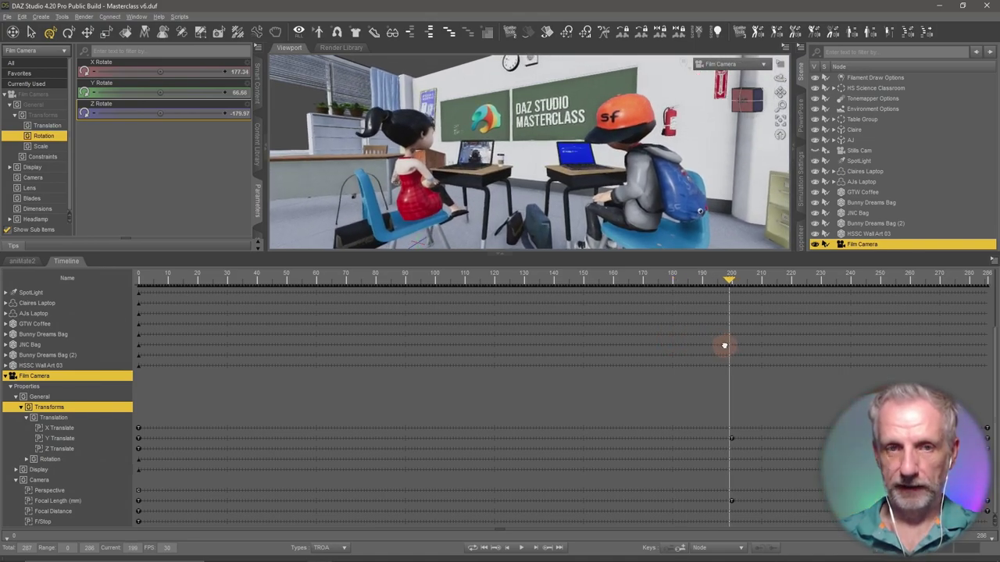
mouse_move(726, 346)
left_mouse_down()
mouse_move(34, 303)
mouse_move(735, 342)
mouse_move(338, 303)
mouse_move(65, 291)
mouse_move(725, 350)
left_mouse_up()
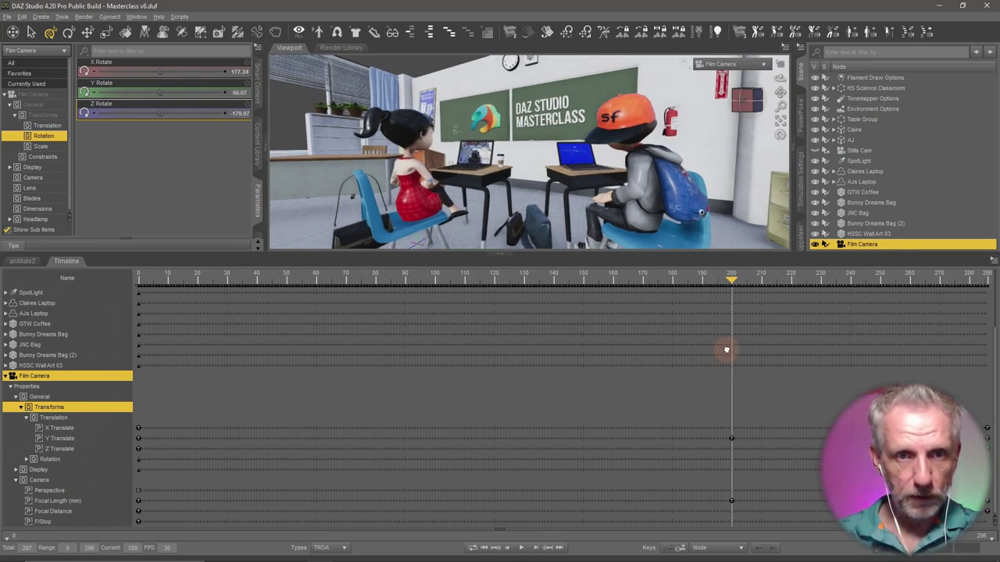
left_click_drag(728, 354, 155, 354)
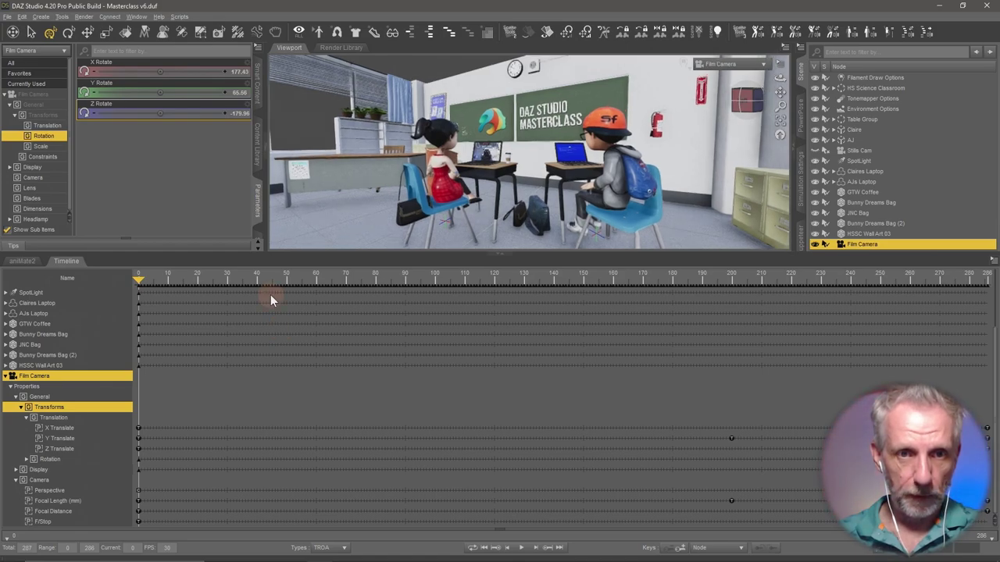
left_click_drag(139, 278, 91, 330)
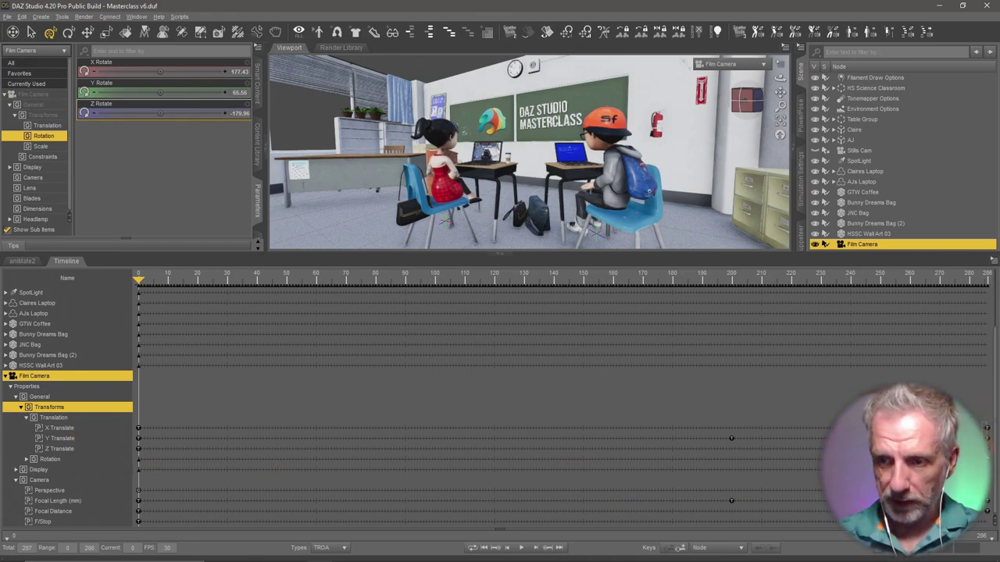
Select all of the Film Camera's translation and rotation keys in the timeline and change their interpolation type
left_click_drag(727, 452, 126, 454)
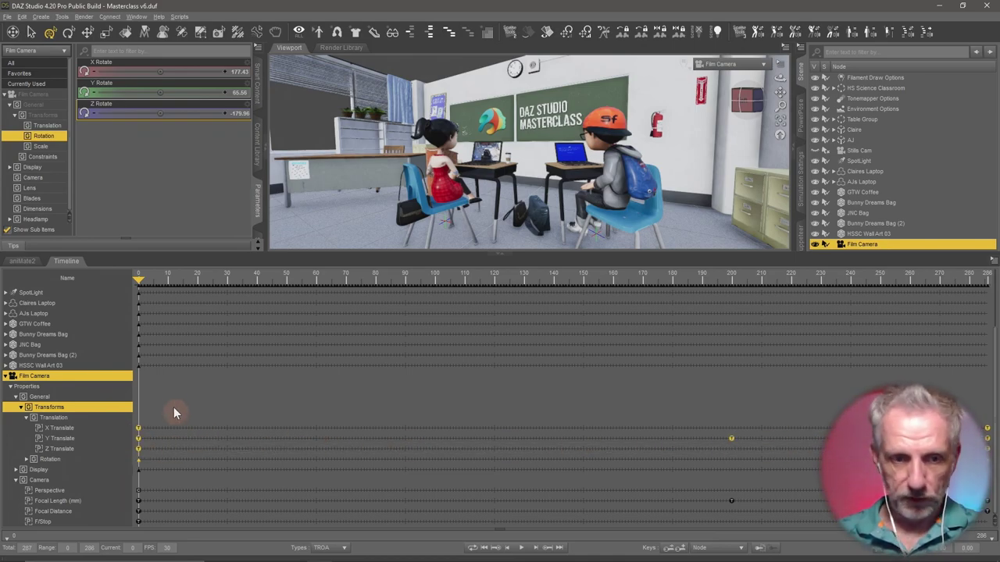
left_click_drag(137, 416, 996, 467)
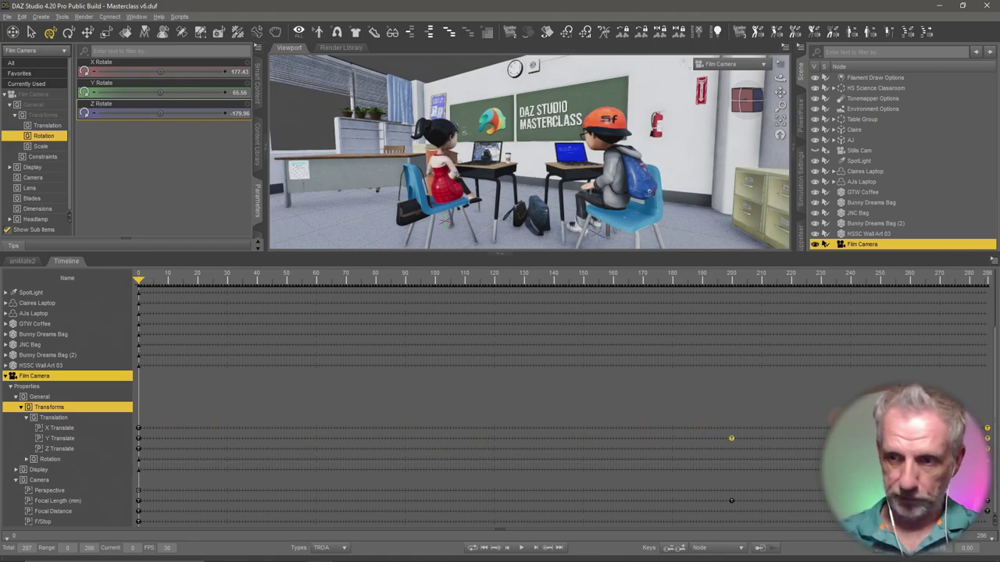
left_click_drag(728, 480, 77, 484)
left_click(149, 472)
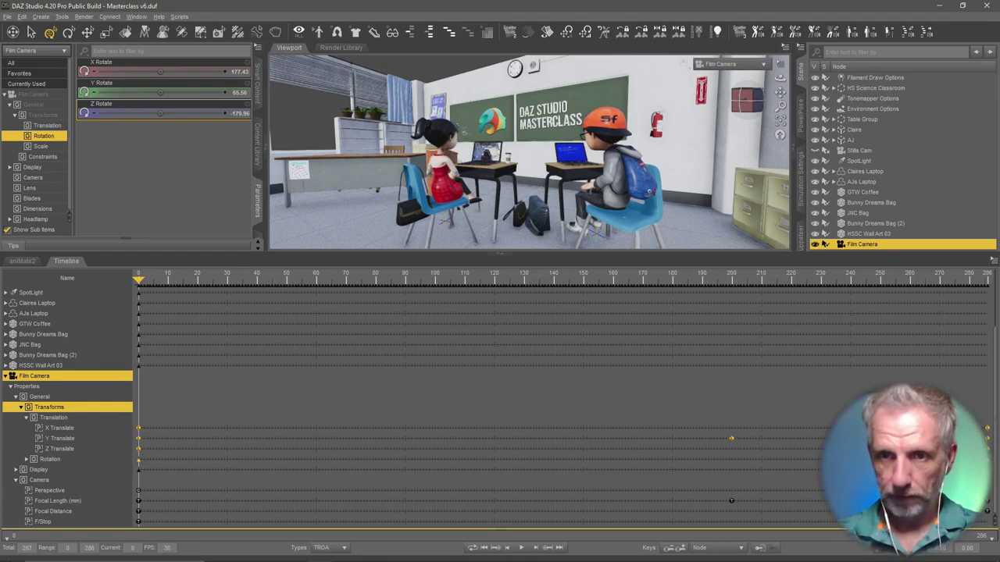
Play the animation from frame 0 to check the Film Camera's movement, and return to the start
left_click_drag(138, 279, 4, 249)
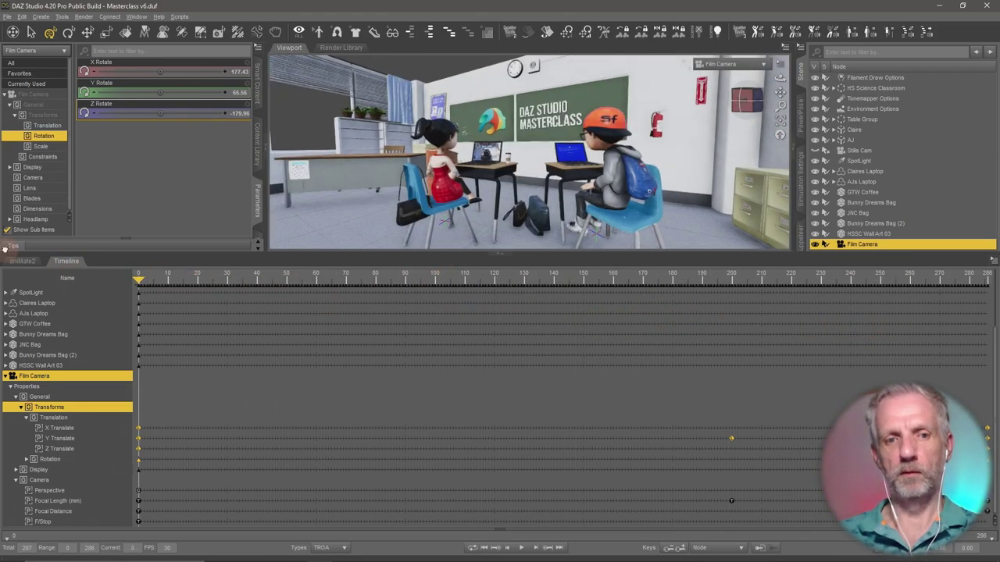
left_click(522, 549)
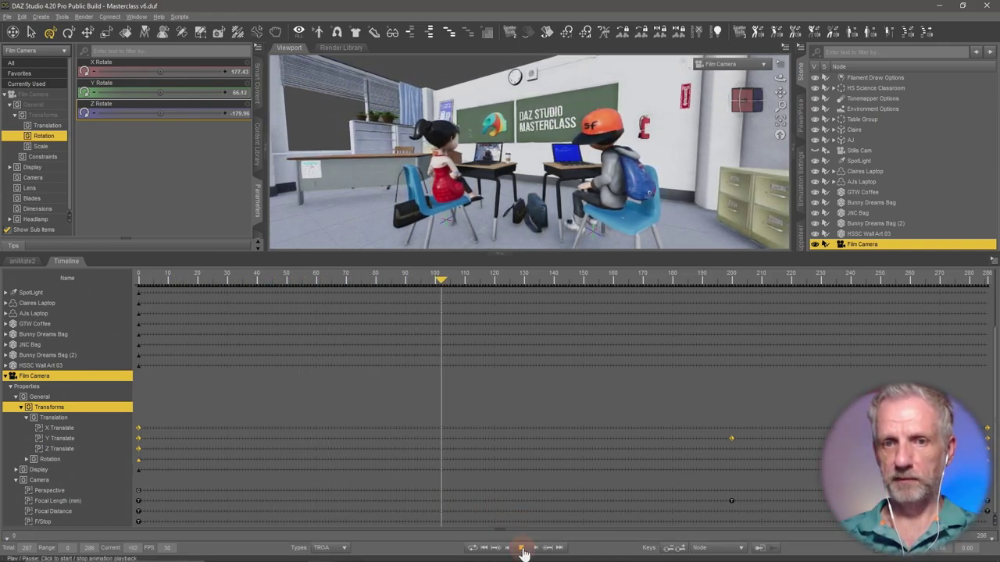
left_click(516, 549)
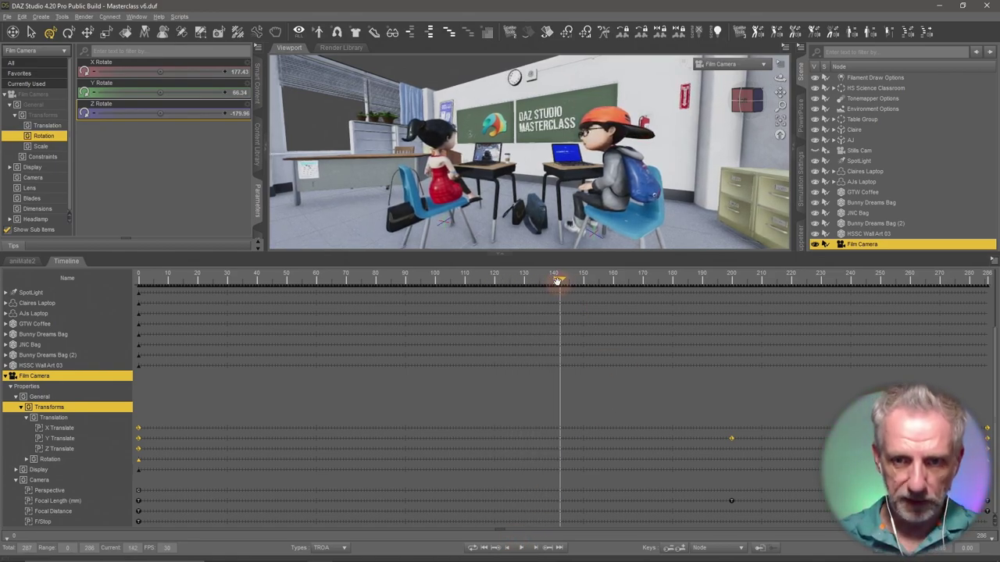
left_click_drag(558, 282, 110, 287)
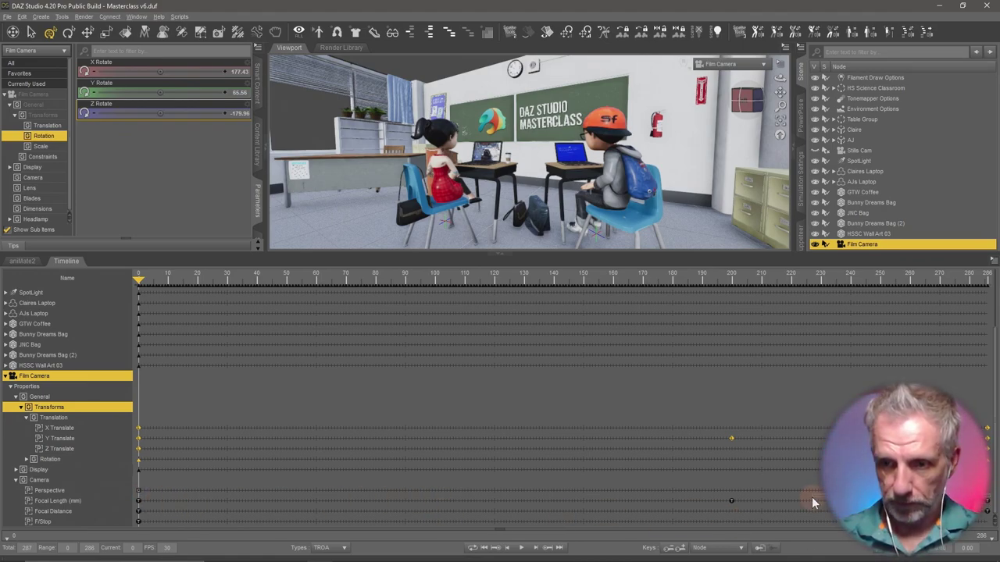
Try another interpolation type on the Film Camera's focal length and focal distance keys, checking the movement in playback
left_click(128, 513)
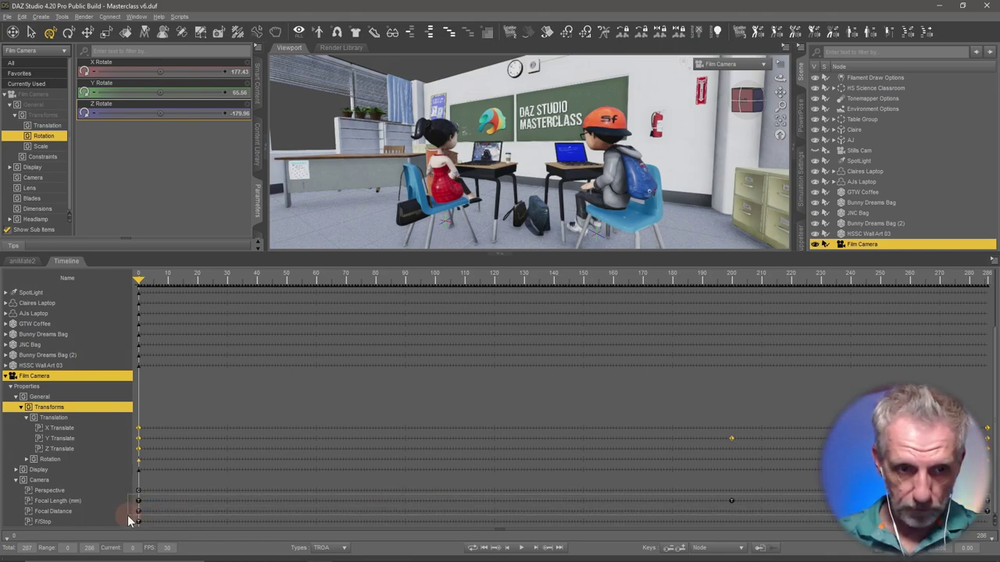
left_click_drag(128, 516, 866, 489)
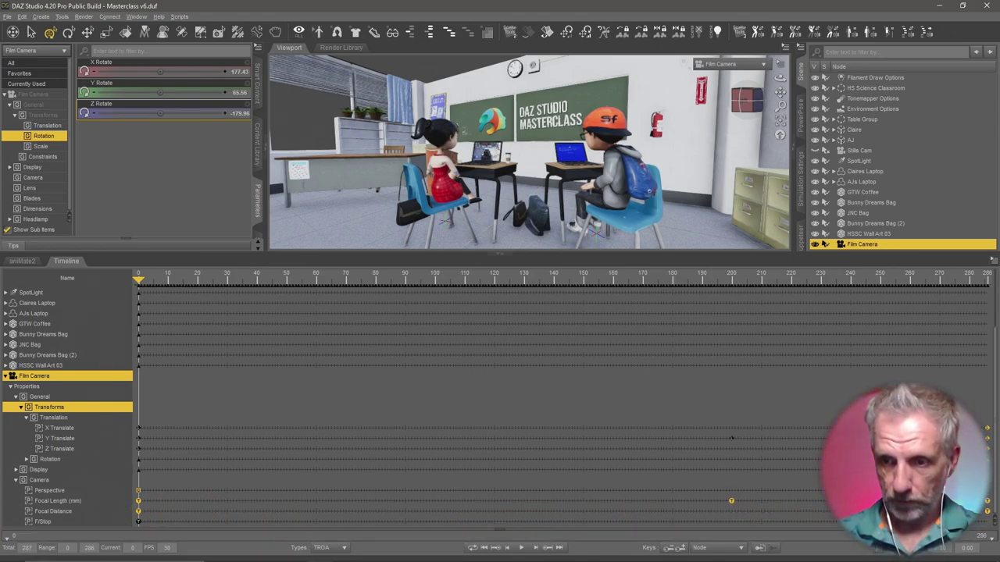
left_click(521, 549)
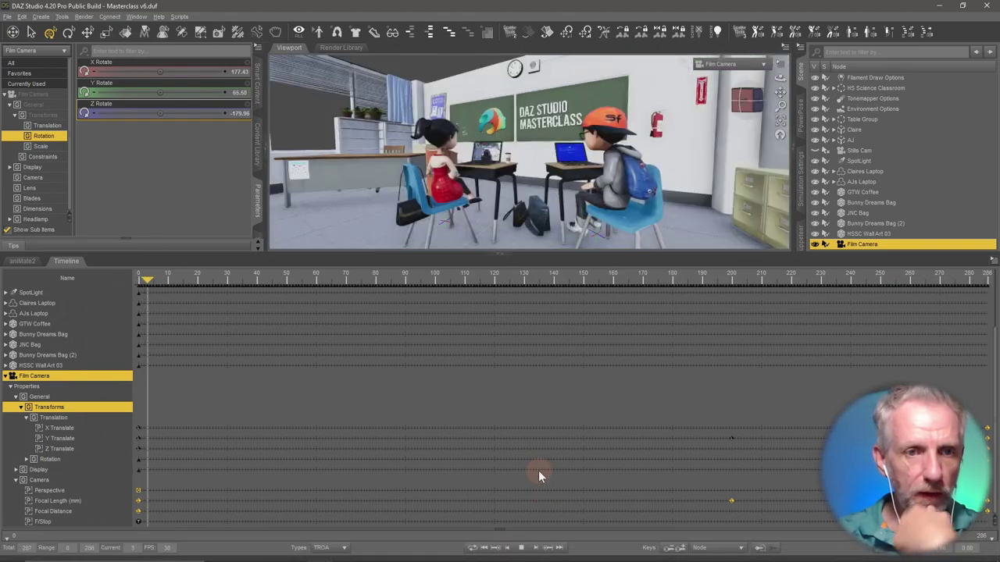
left_click(521, 547)
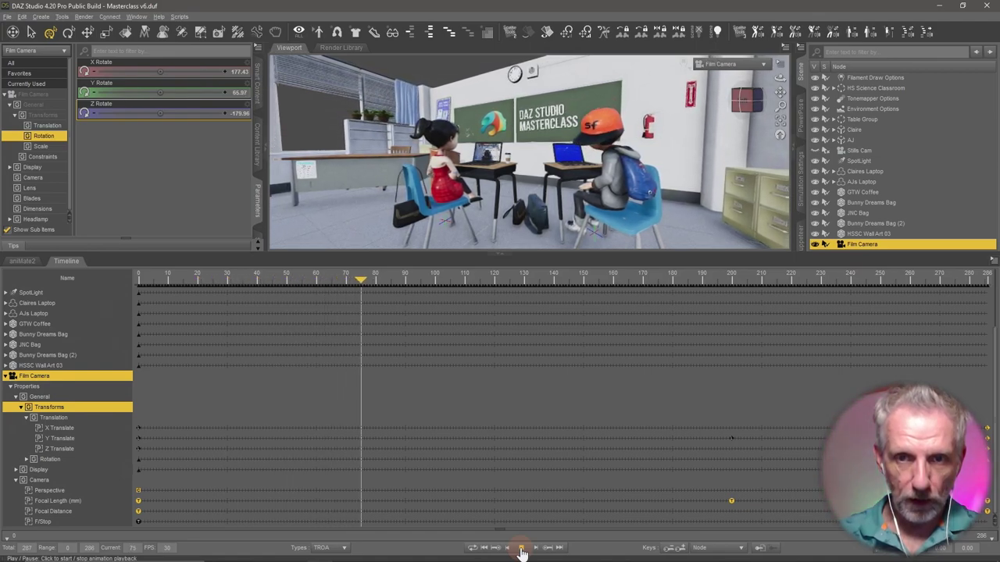
left_click(521, 549)
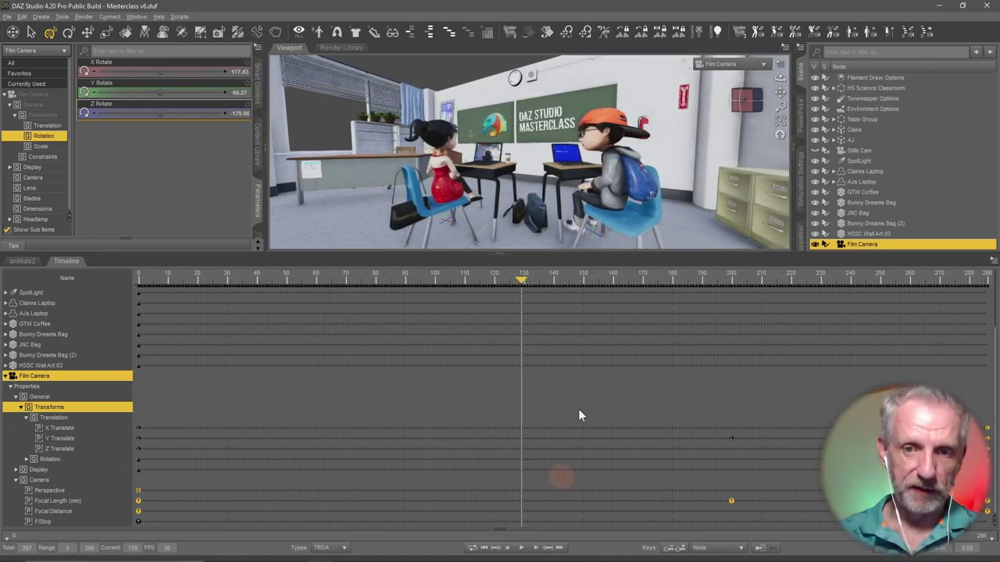
mouse_move(521, 281)
left_mouse_down()
mouse_move(140, 280)
mouse_move(700, 313)
mouse_move(370, 279)
mouse_move(551, 290)
mouse_move(139, 282)
left_mouse_up()
left_click(456, 414)
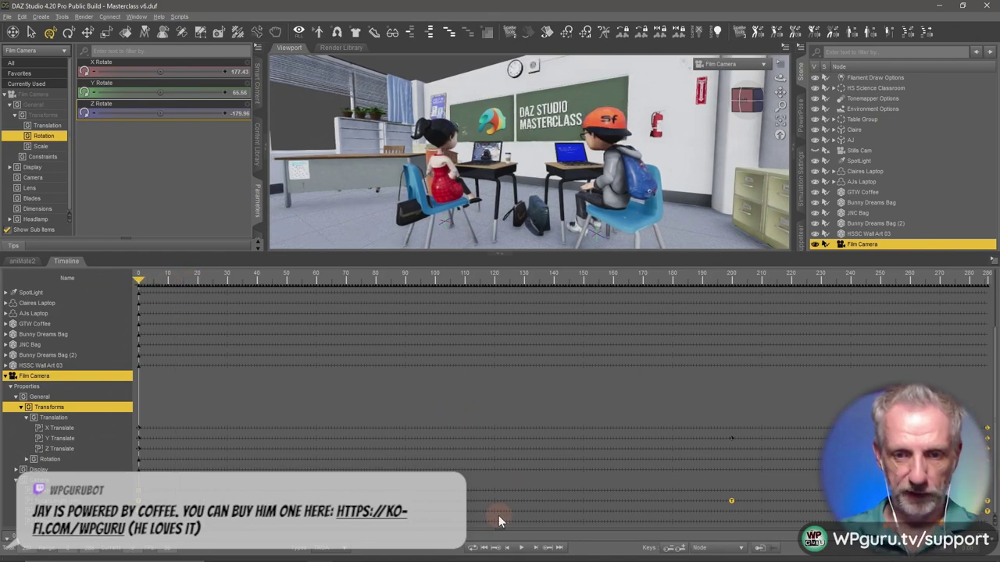
Reveal the timeline's graph area and display the Film Camera's Focal Length curve fitted to it
left_click_drag(500, 531, 500, 400)
left_click(324, 352)
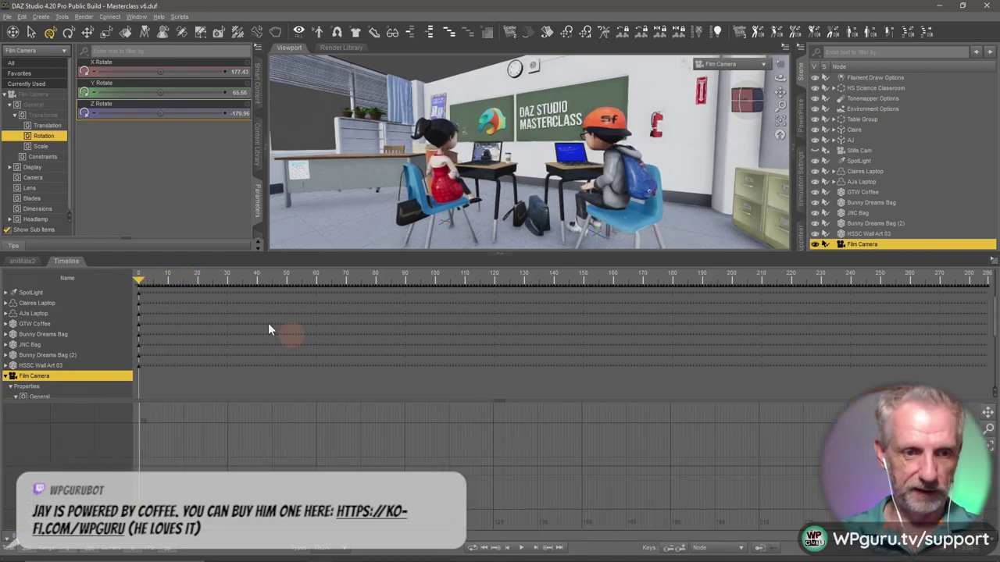
scroll(139, 358, "down", 4)
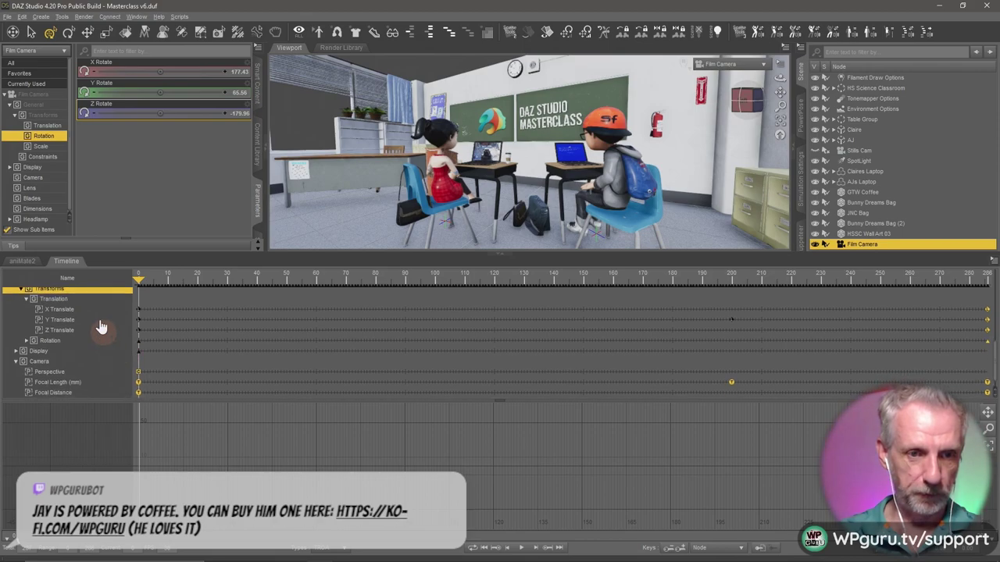
left_click(90, 312)
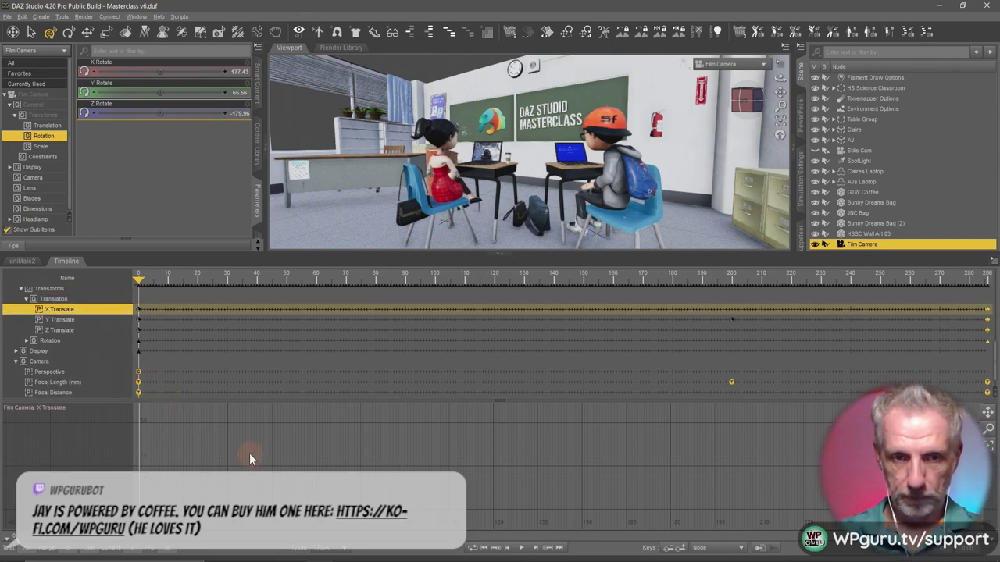
left_click(95, 375)
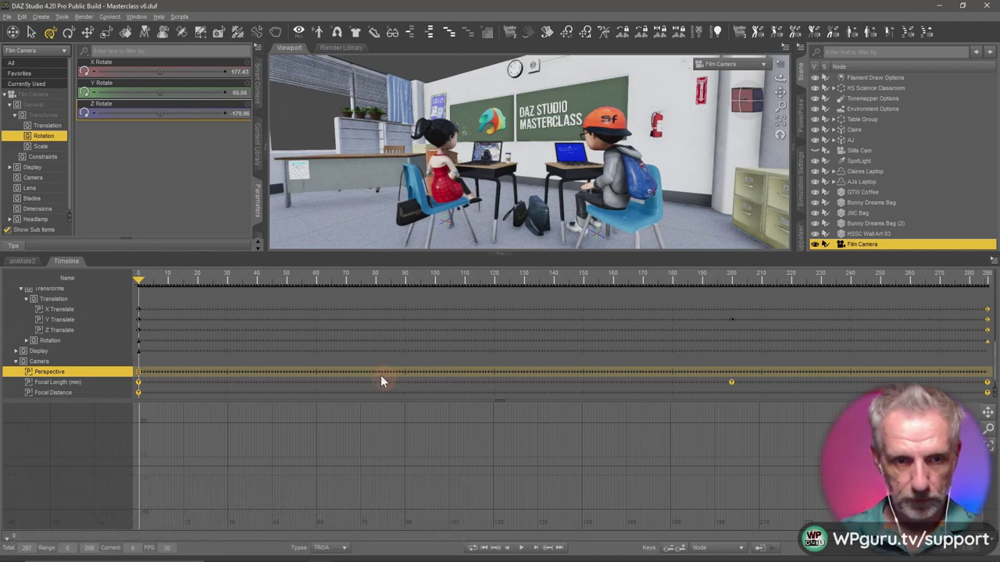
left_click(96, 382)
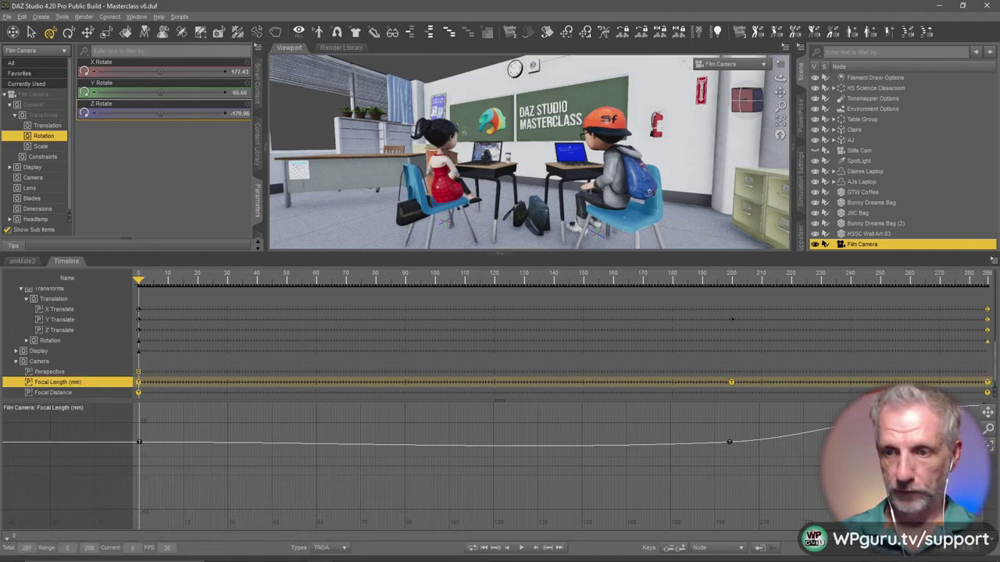
left_click(989, 443)
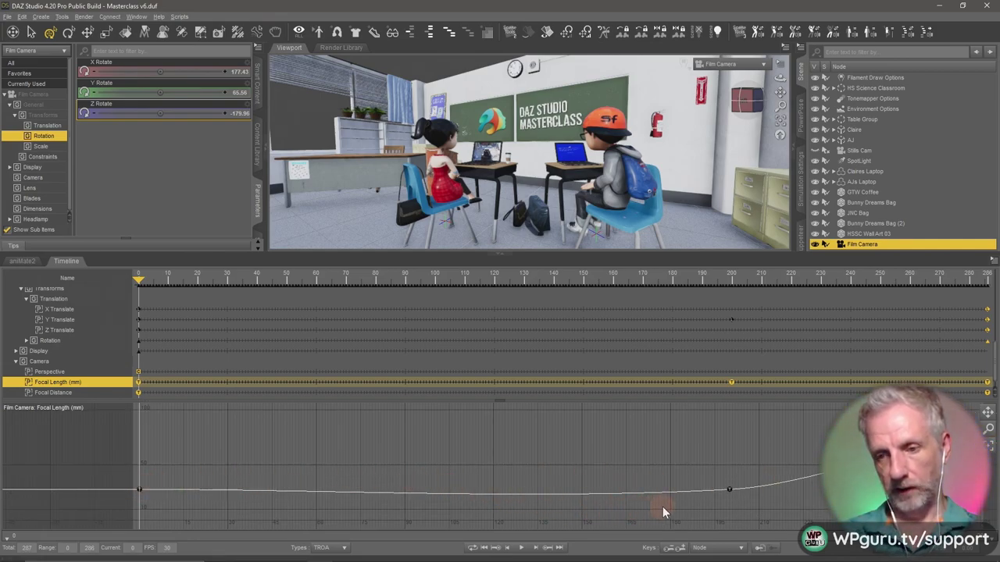
Raise the Film Camera's Focal Length key near frame 200 on the curve and check the zoom in playback
left_click_drag(731, 494, 731, 476)
left_click_drag(139, 278, 2, 344)
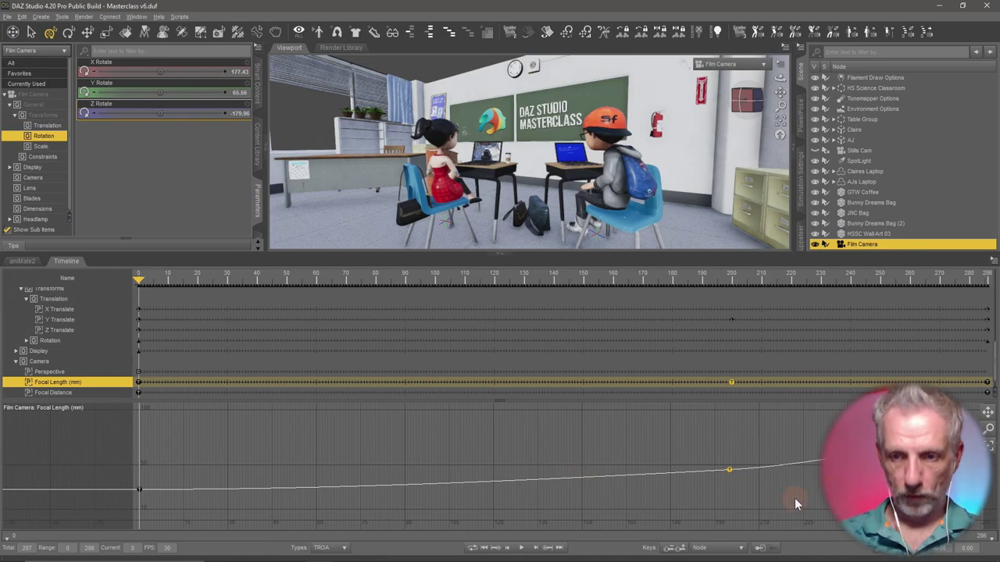
left_click_drag(730, 470, 733, 480)
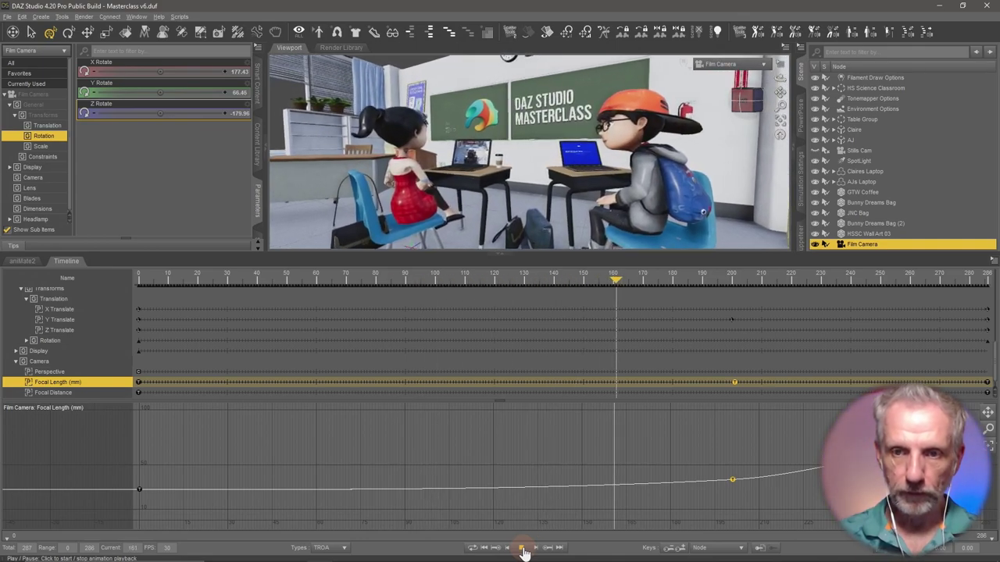
left_click(522, 549)
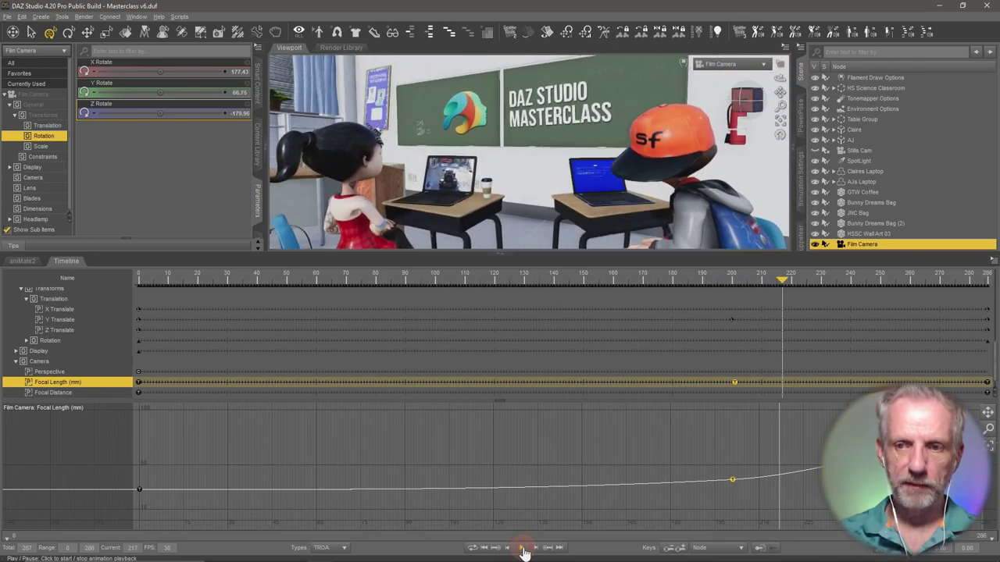
left_click_drag(781, 280, 648, 300)
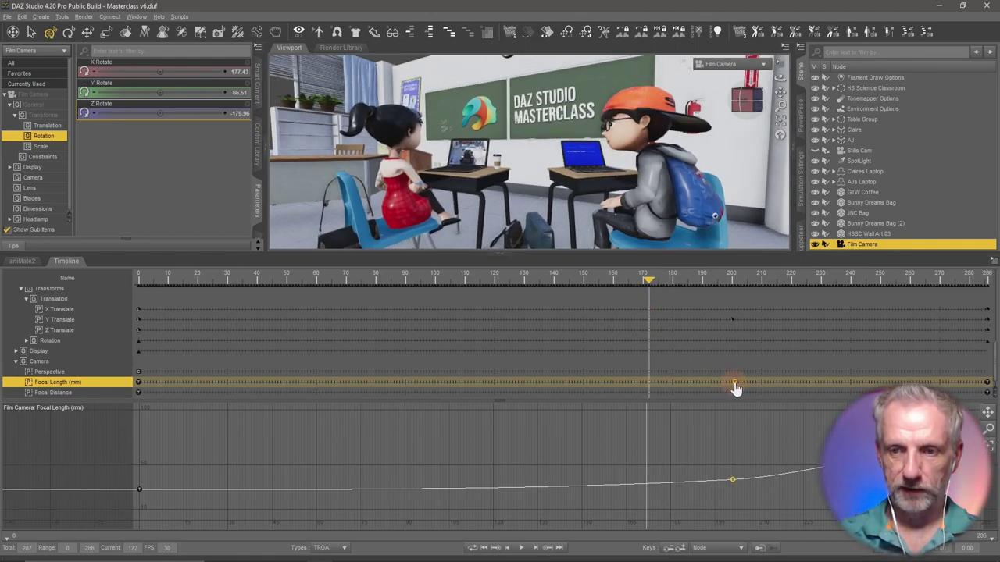
Try moving the middle Focal Length key to about frame 156 and about frame 122, checking the zoom in playback
left_click_drag(679, 389, 601, 388)
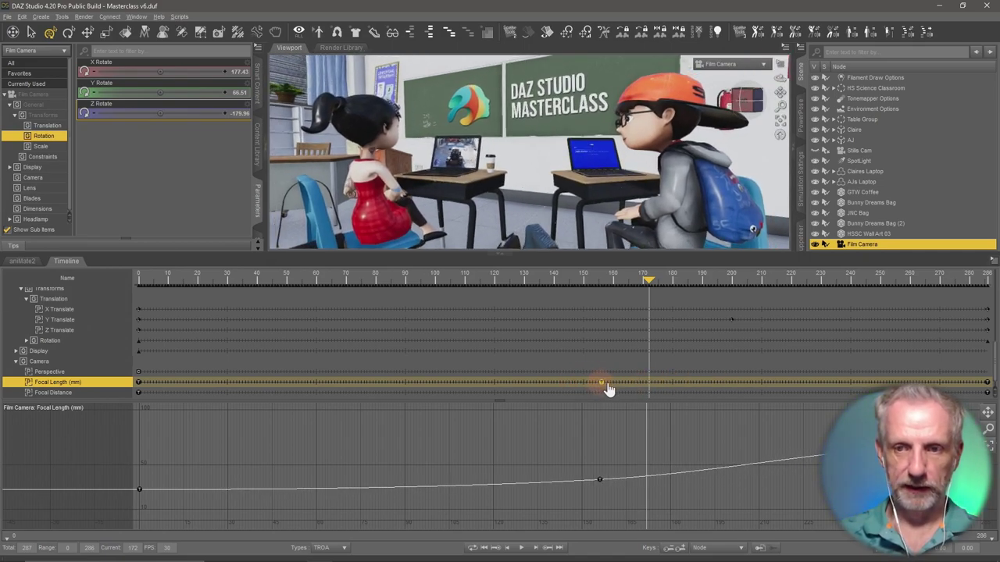
left_click_drag(647, 279, 134, 294)
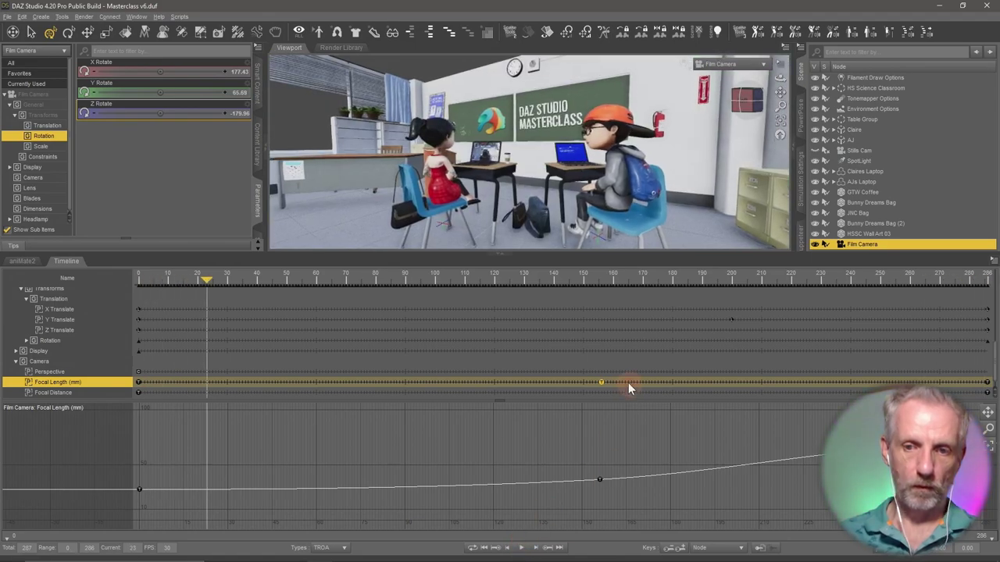
left_click_drag(591, 389, 503, 386)
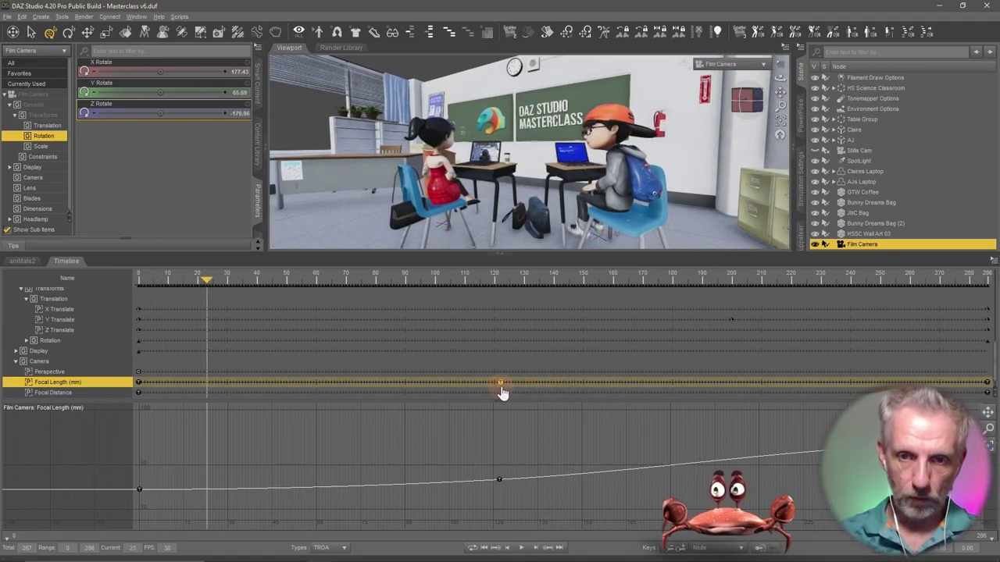
left_click(522, 547)
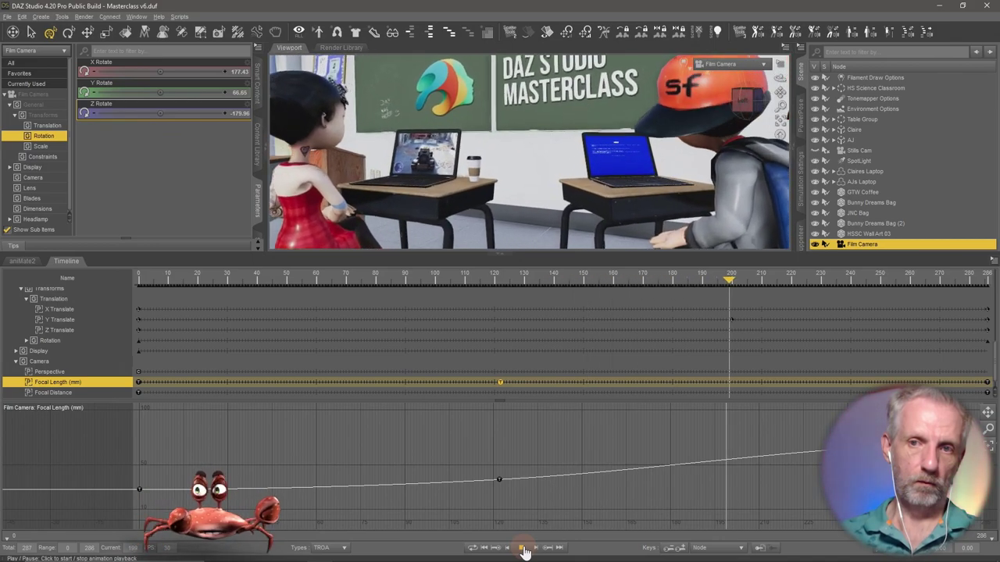
left_click(523, 550)
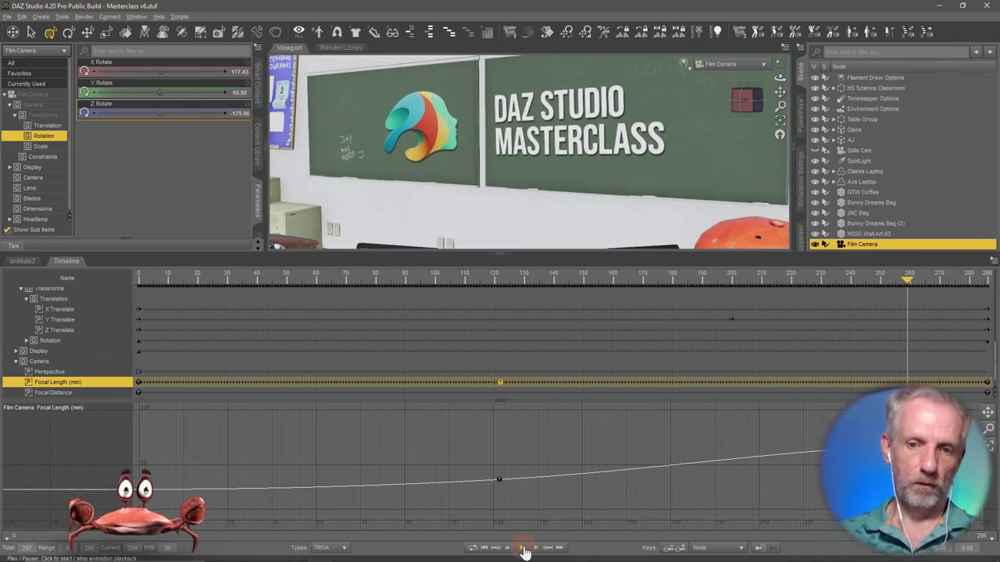
Move the middle Focal Length key to about frame 173 and review the zoom through to frame 286
left_click_drag(504, 384, 648, 390)
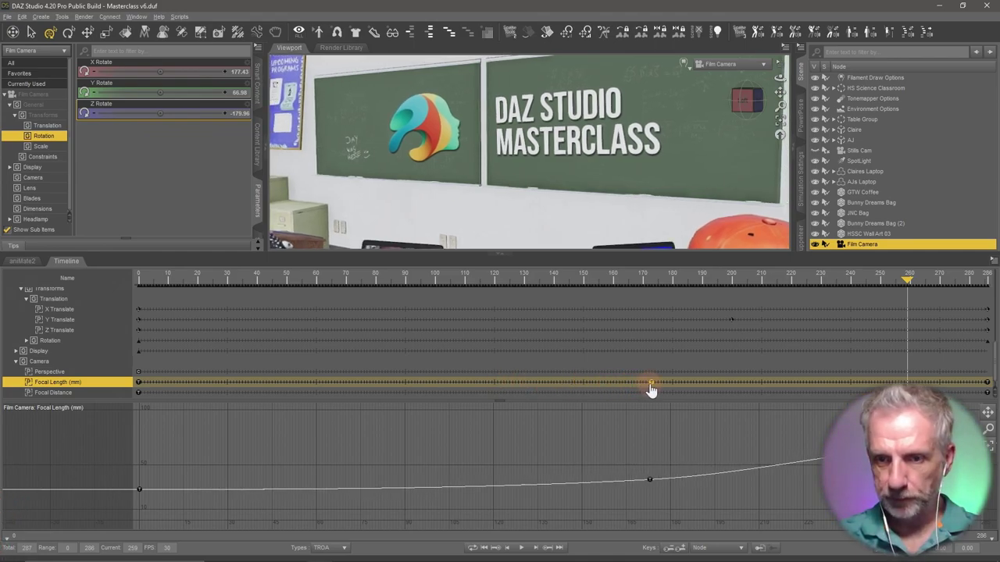
left_click(522, 549)
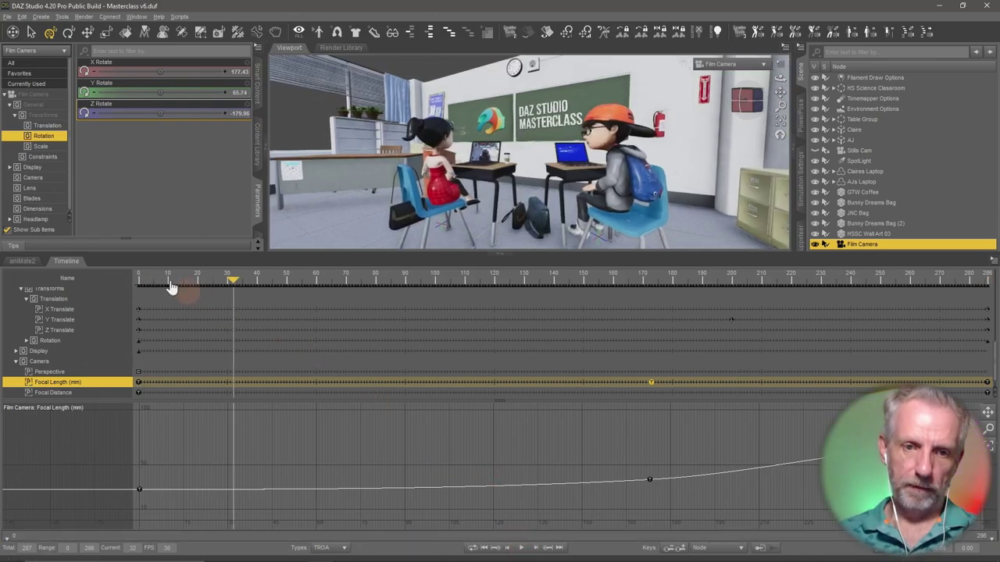
left_click_drag(233, 281, 998, 323)
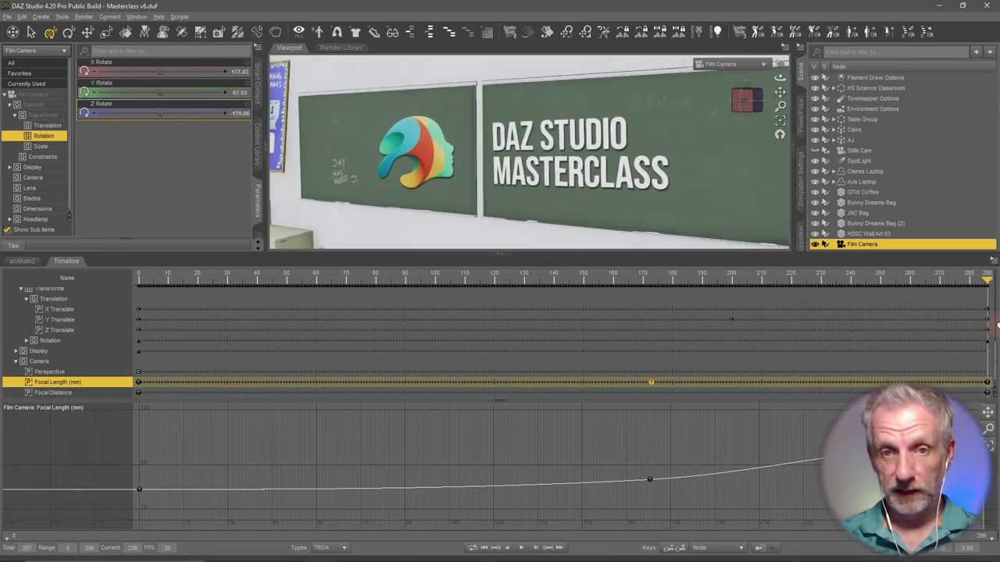
Show the camera's aspect frame in the viewport
left_click(776, 83)
left_click(778, 111)
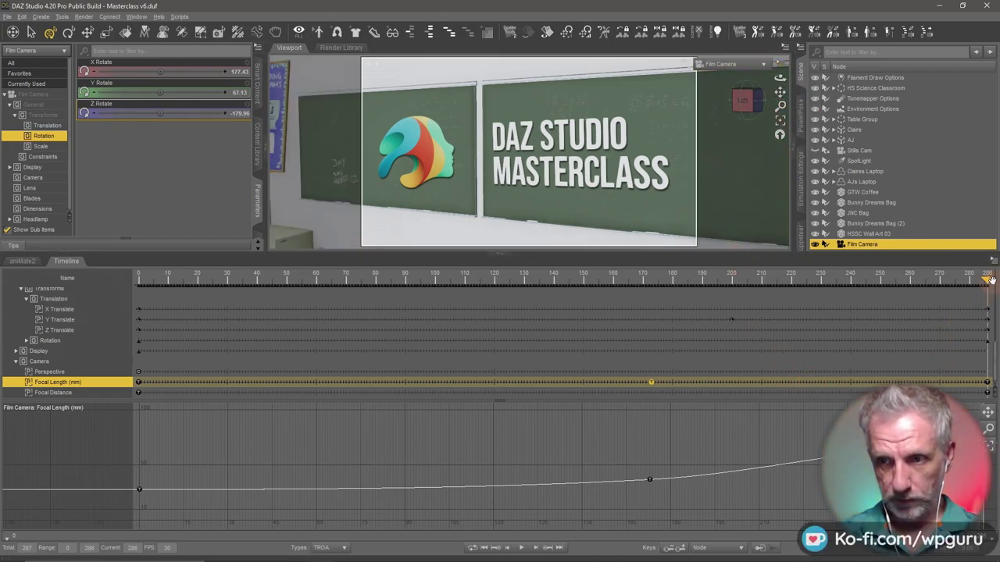
Raise the Film Camera's Y Translate to about 174 at frame 240
left_click_drag(986, 278, 939, 282)
mouse_move(861, 300)
left_mouse_down()
mouse_move(752, 297)
mouse_move(937, 290)
mouse_move(850, 298)
left_mouse_up()
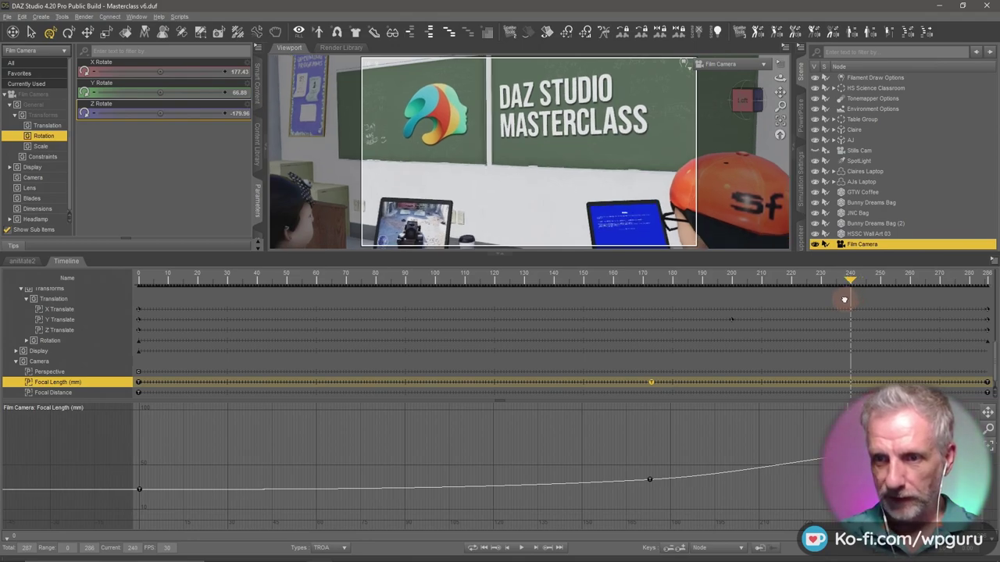
left_click(50, 128)
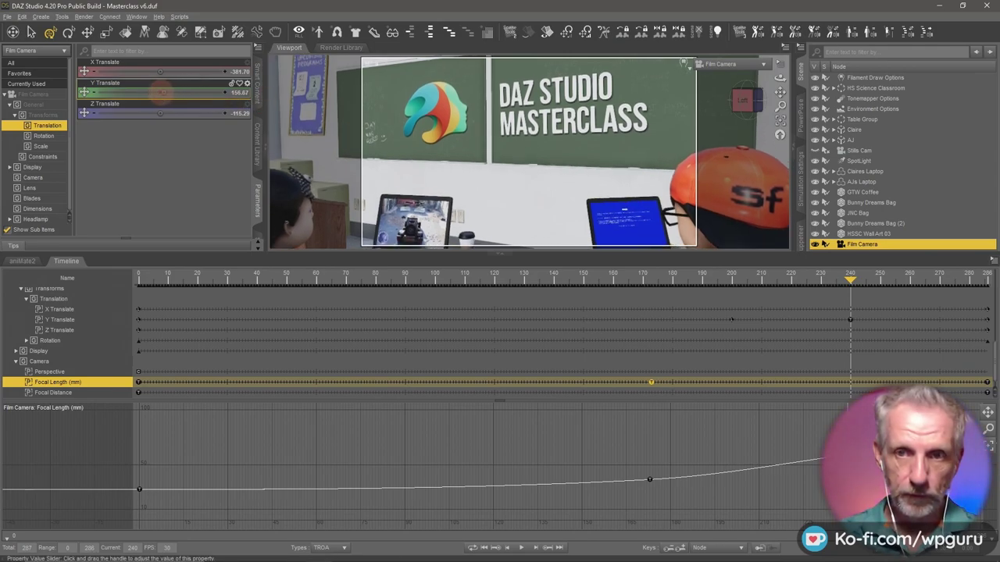
left_click_drag(160, 93, 161, 92)
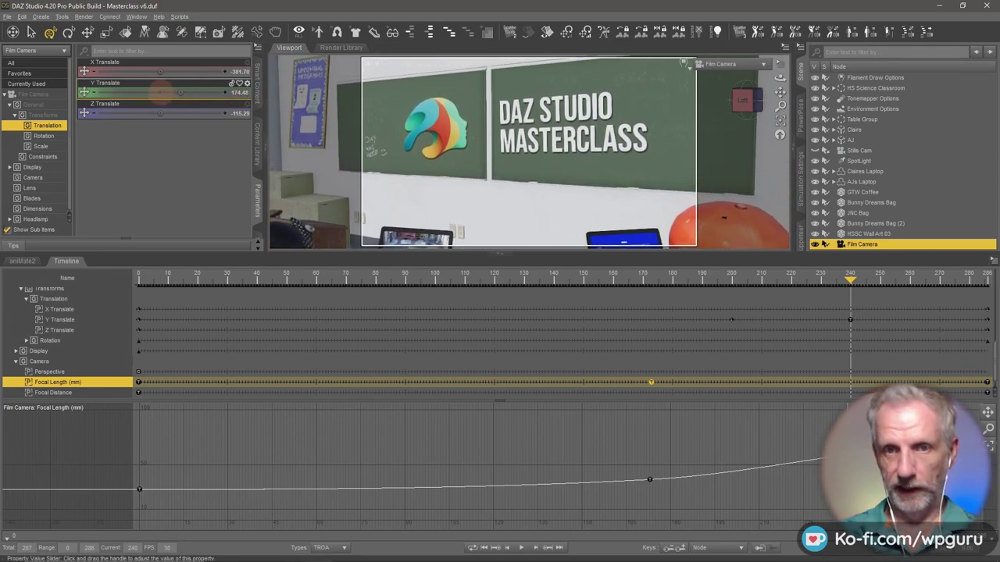
Play back the Film Camera move from about frame 159 to frame 219 to check the height change
left_click_drag(850, 278, 611, 279)
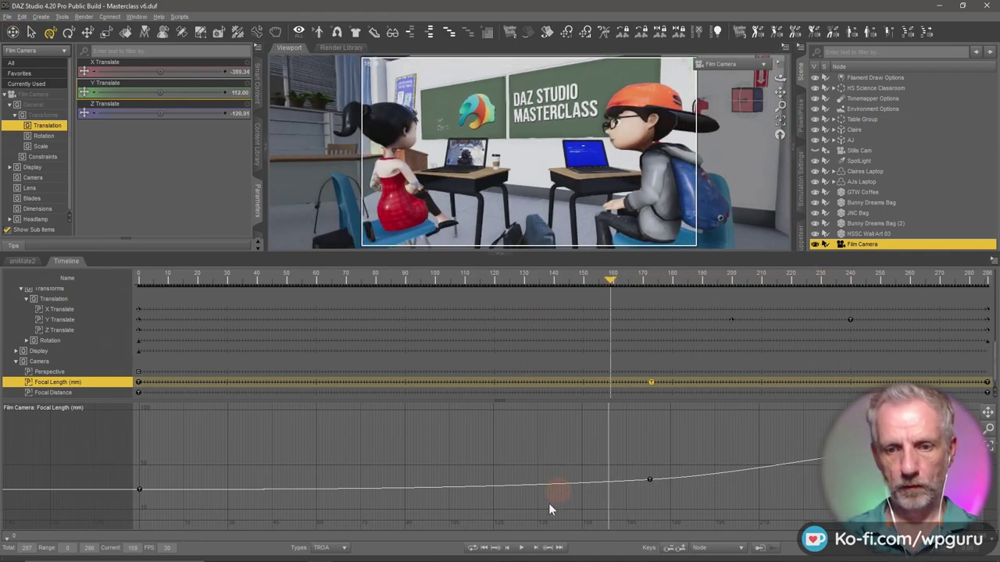
left_click(522, 550)
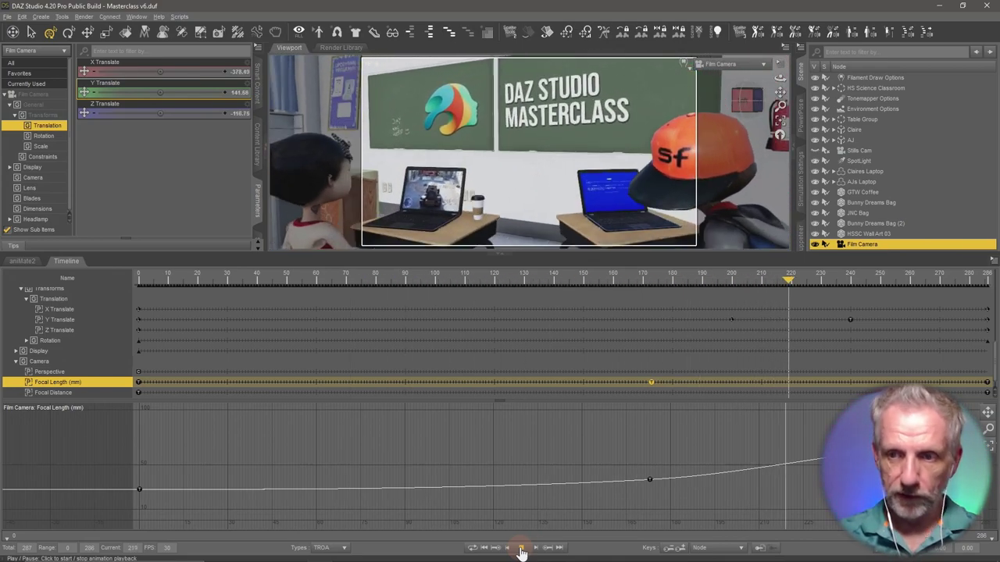
left_click(521, 550)
Select the Y Translate key at frame 240 and replay the Film Camera's move
left_click_drag(858, 334, 859, 333)
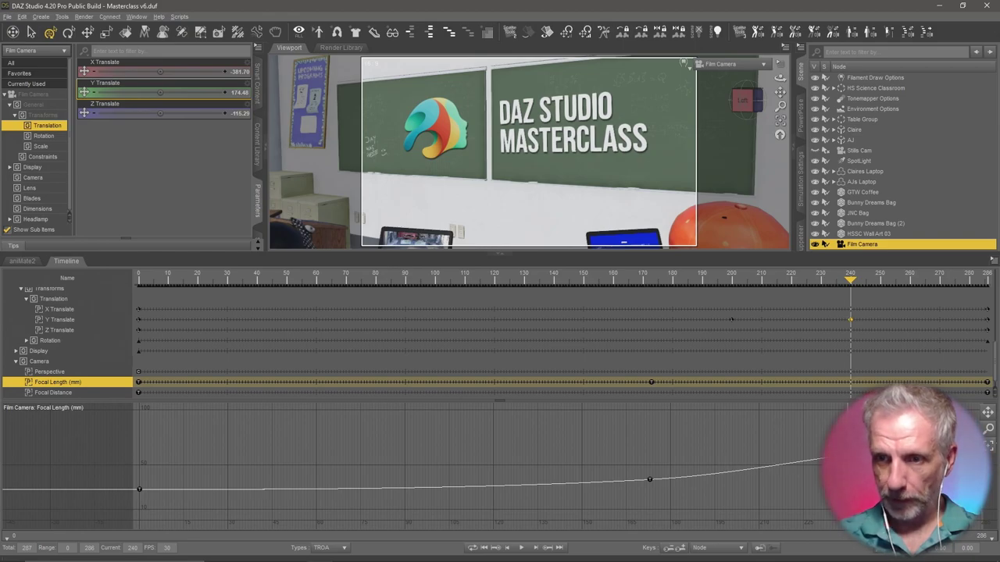
left_click_drag(852, 283, 667, 318)
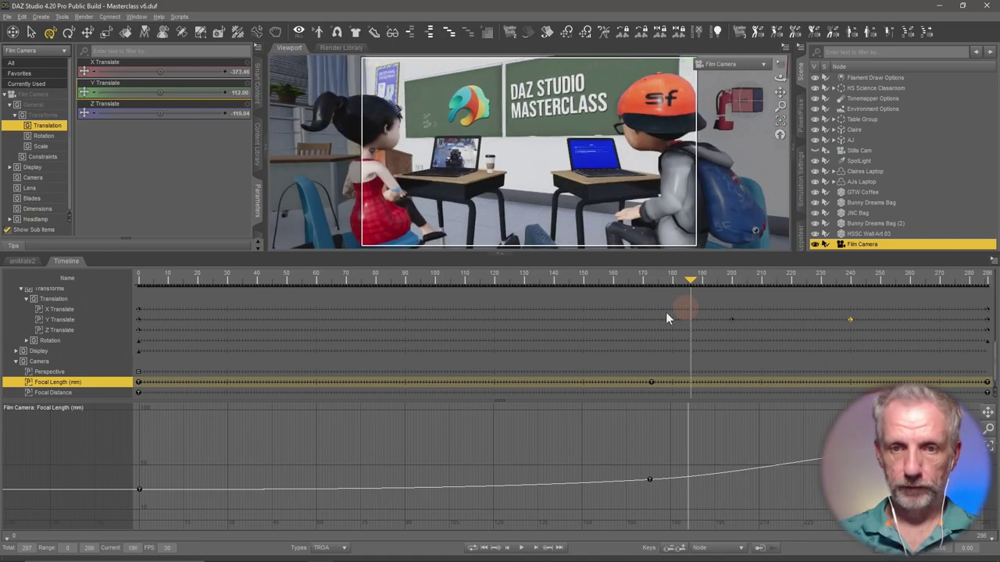
left_click(524, 548)
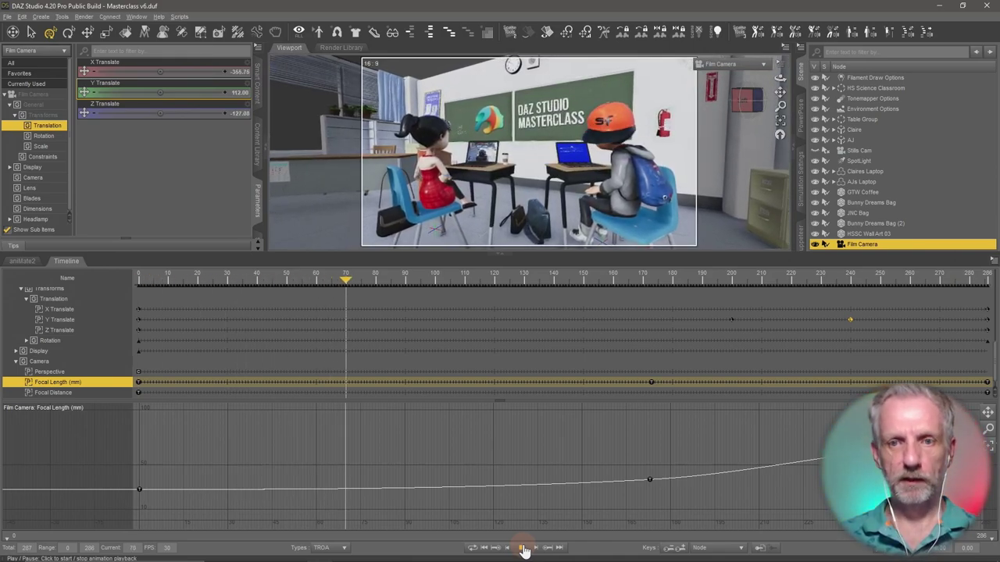
left_click(522, 548)
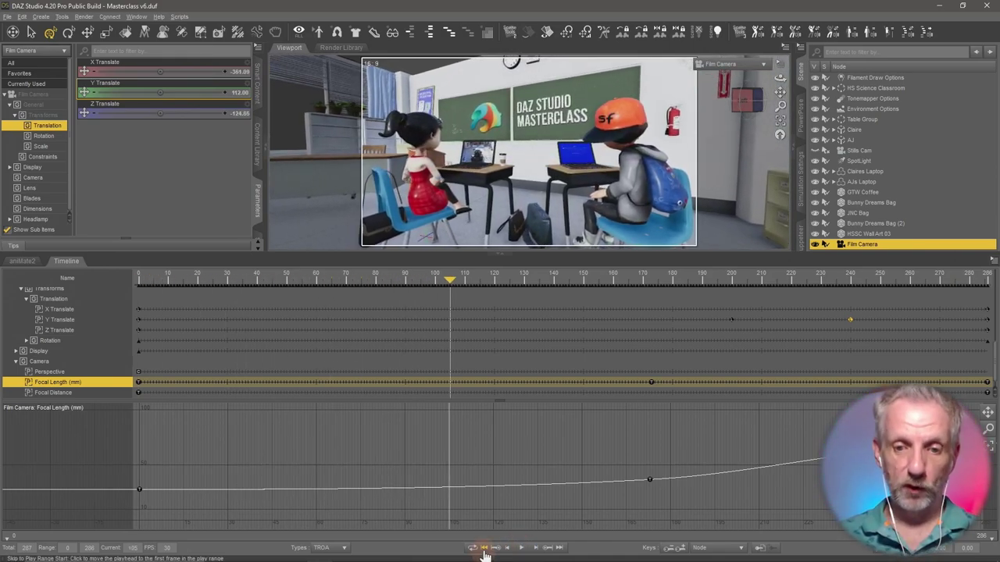
Return to frame 0 and enlarge the viewport by shrinking the timeline and collapsing its graph area
left_click(484, 548)
left_click_drag(397, 257, 389, 415)
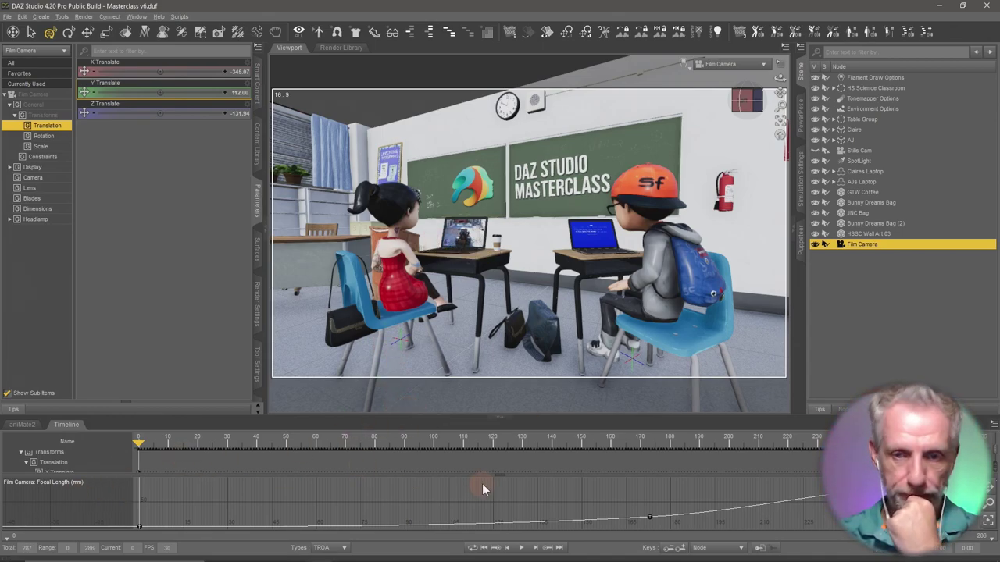
left_click_drag(500, 476, 500, 534)
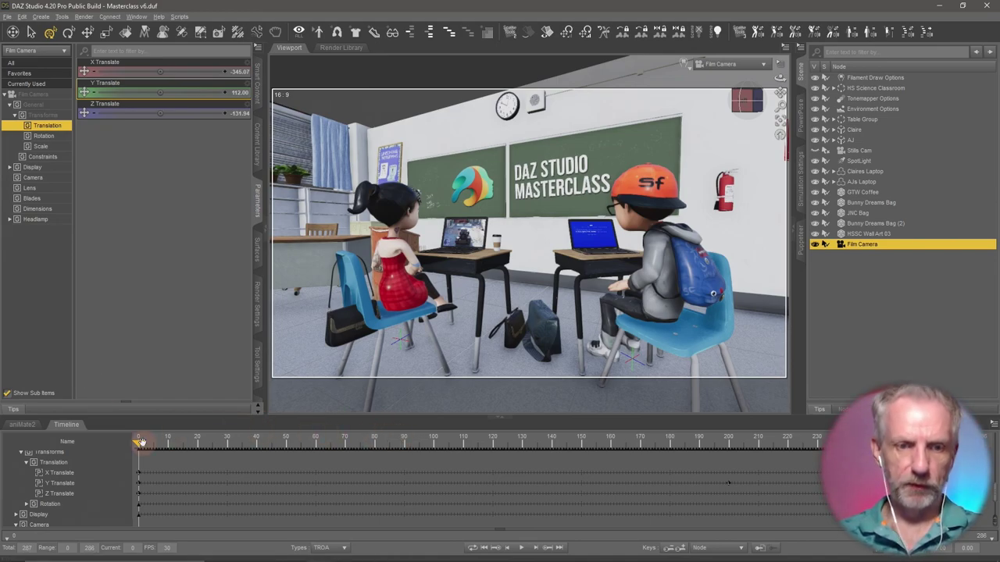
Scrub the whole camera move to the final frames and back to frame 0, and save the scene
left_click_drag(148, 443, 955, 453)
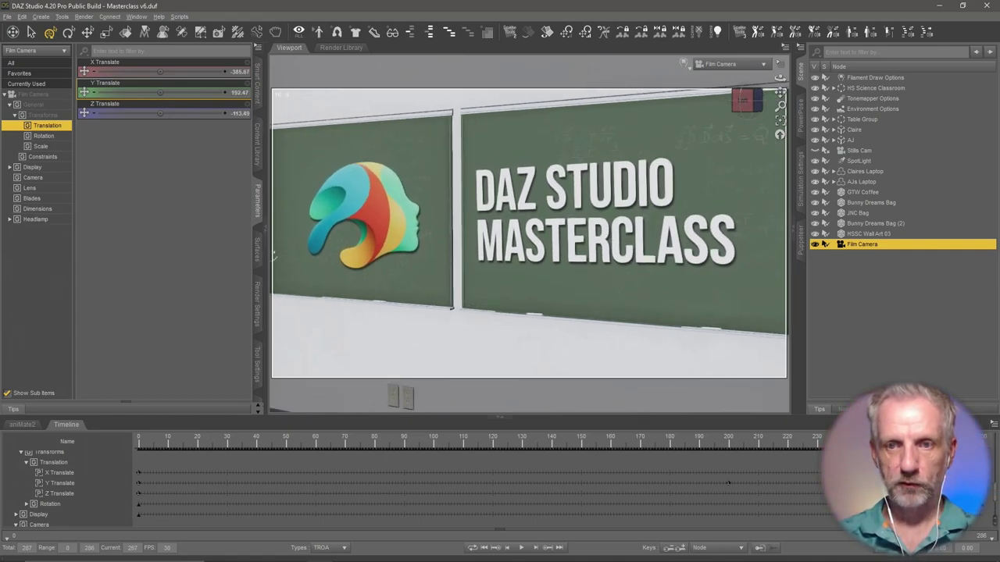
left_click_drag(860, 444, 92, 424)
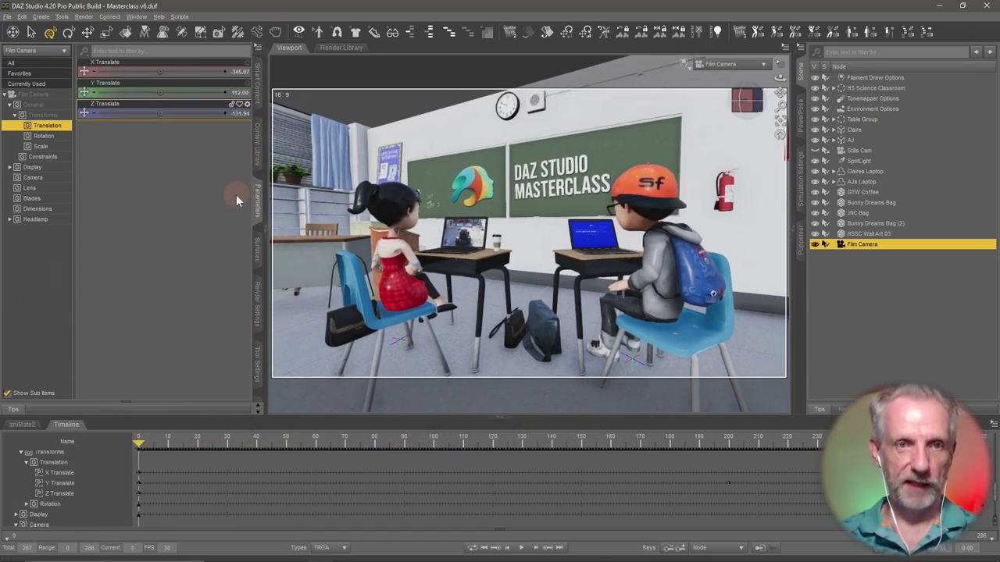
key("ctrl+s")
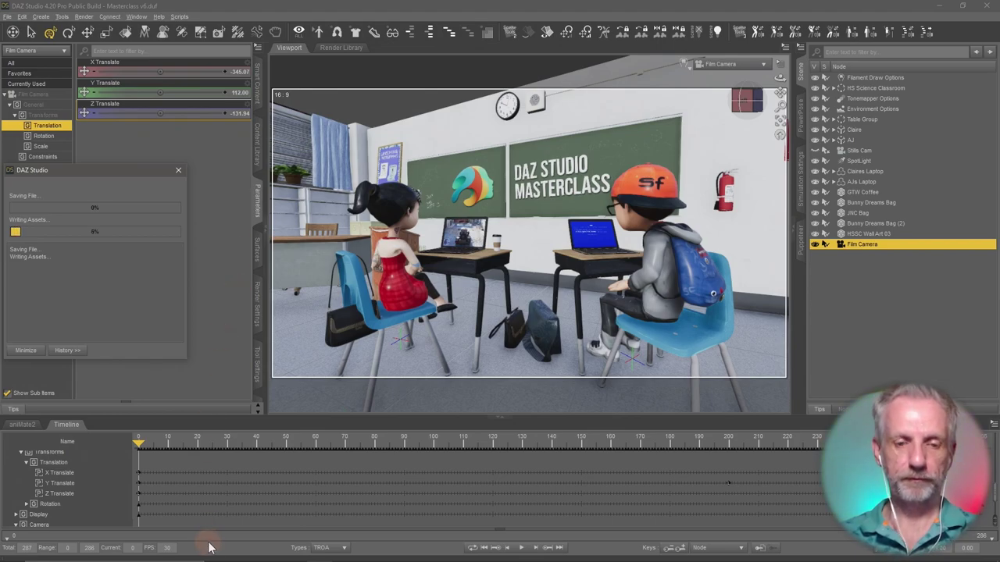
Try to launch another DAZ Studio 4.20 (64-bit) instance and look for its window among the open programs
left_click(7, 551)
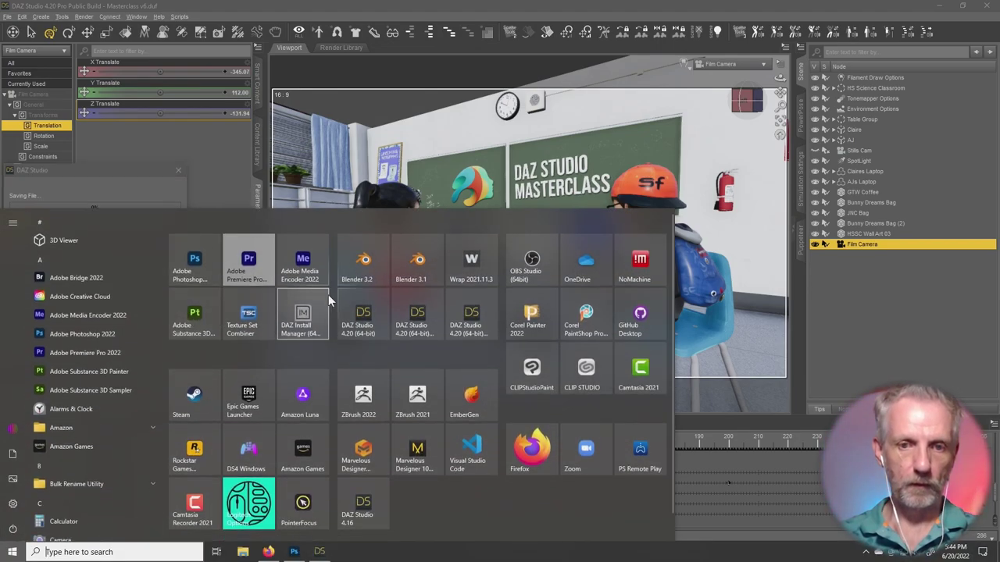
left_click(378, 307)
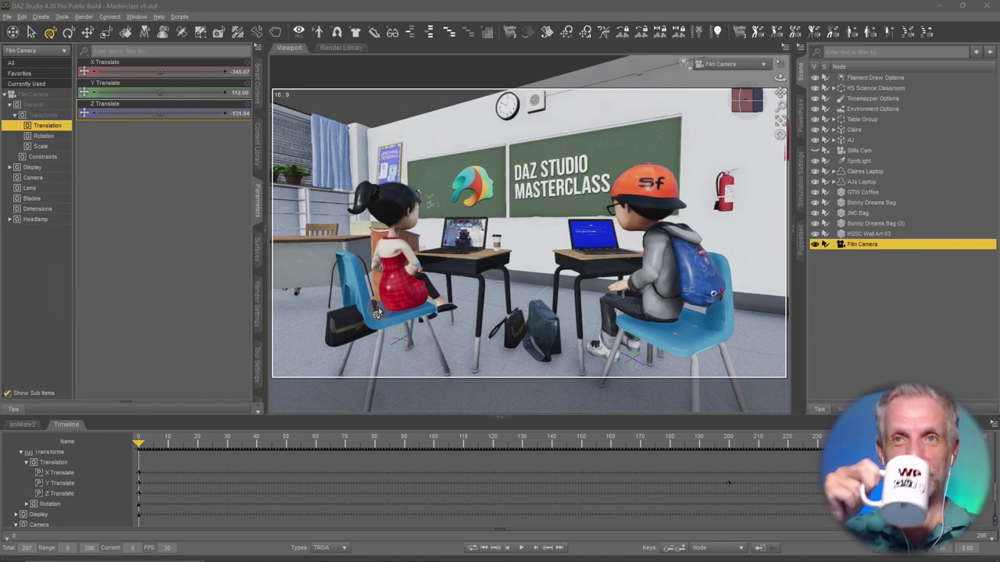
key("alt+Tab")
key("Tab")
key("Tab")
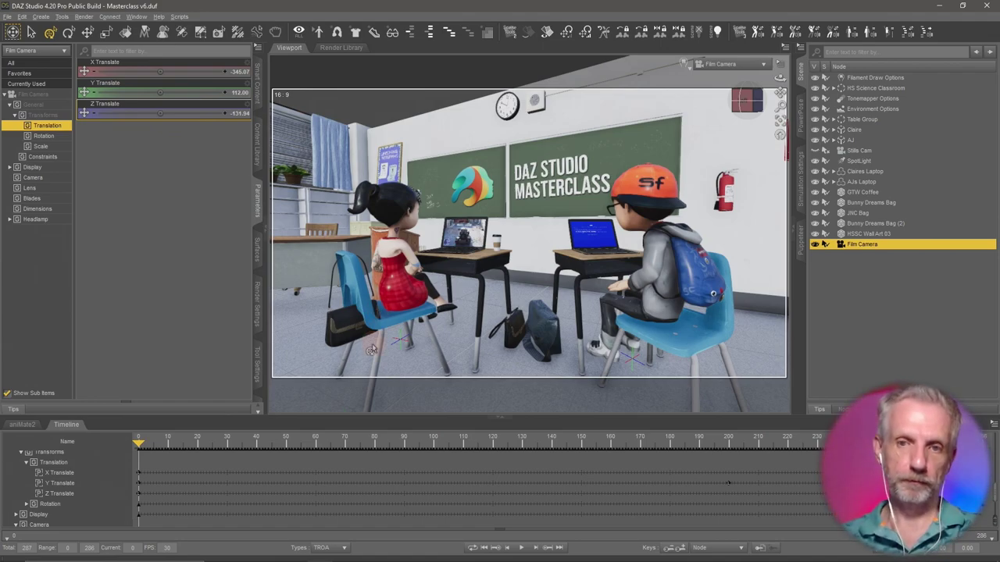
key("alt+Tab")
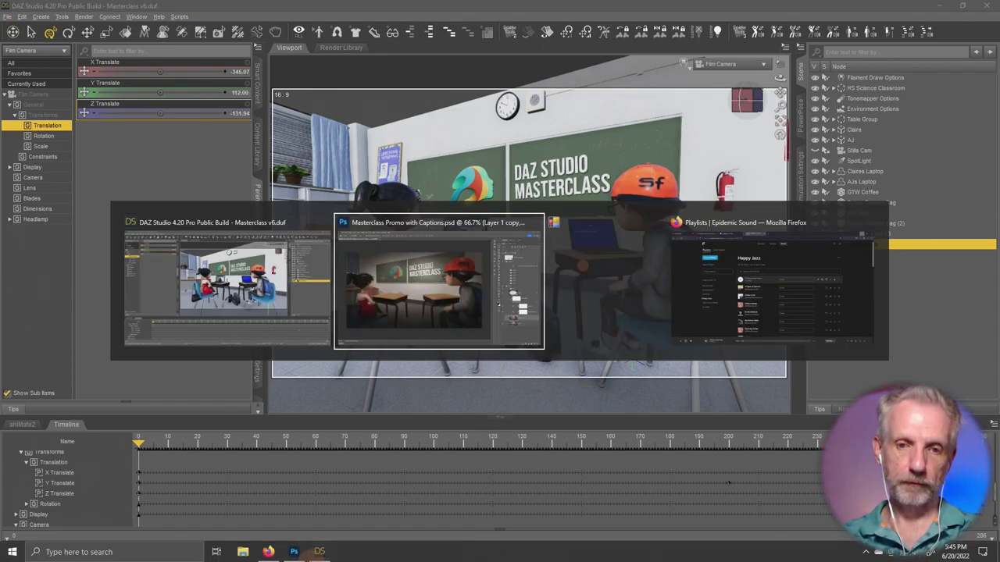
key("Tab")
key("Tab")
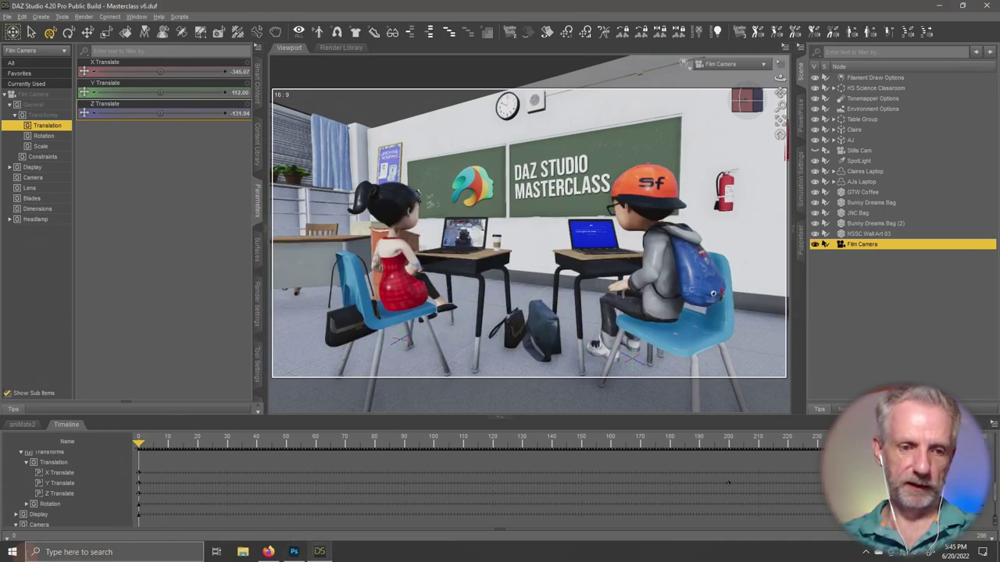
key("super")
left_click(363, 320)
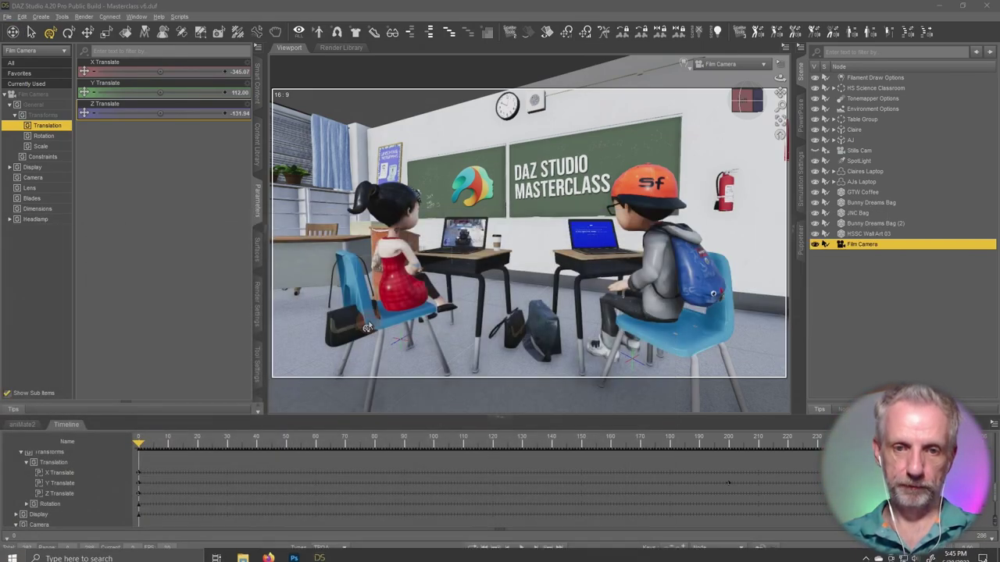
Minimize the DAZ Studio and Photoshop windows and launch the DAZ Studio 4.20 Publishing Build
left_click(938, 6)
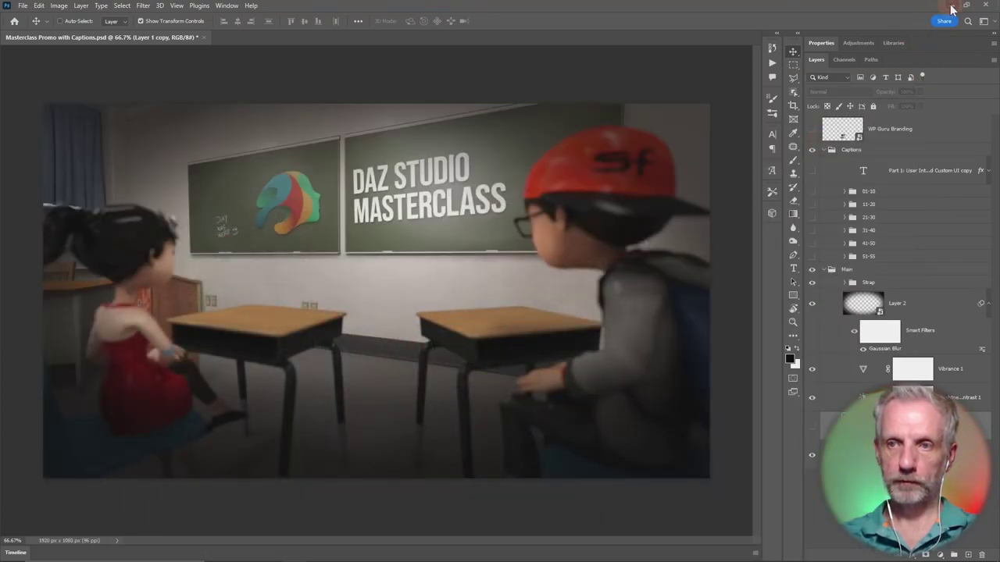
left_click(952, 7)
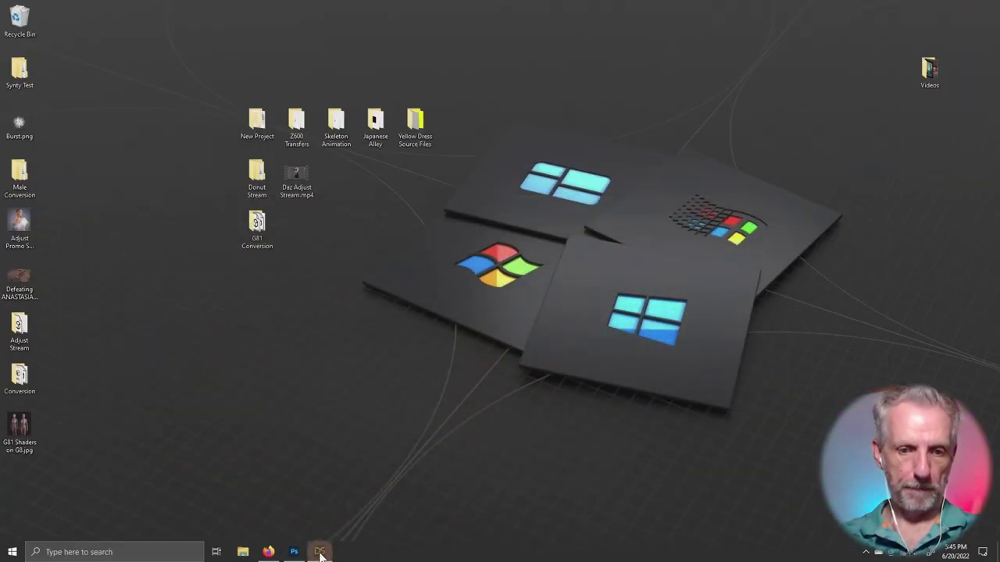
left_click(12, 552)
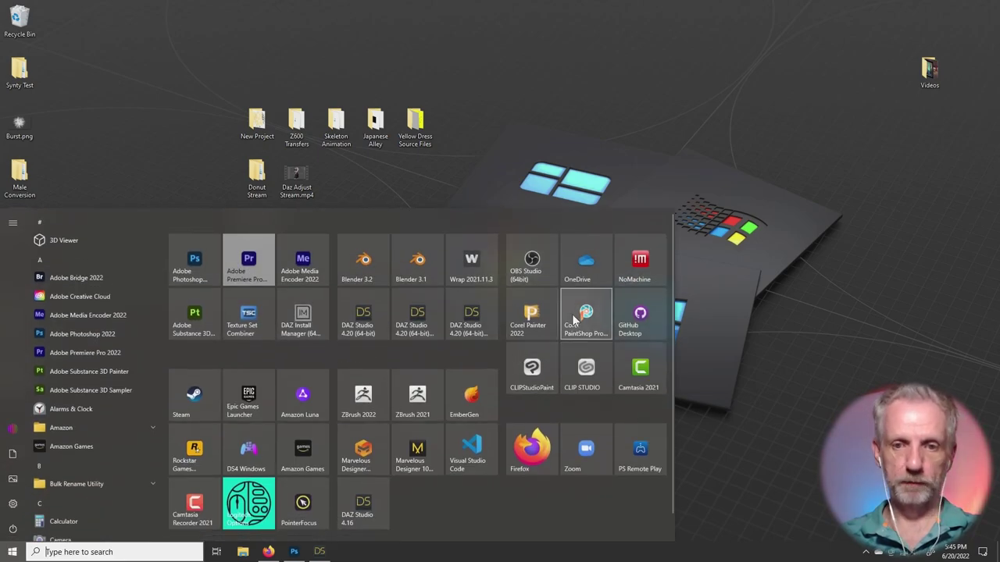
left_click(490, 307)
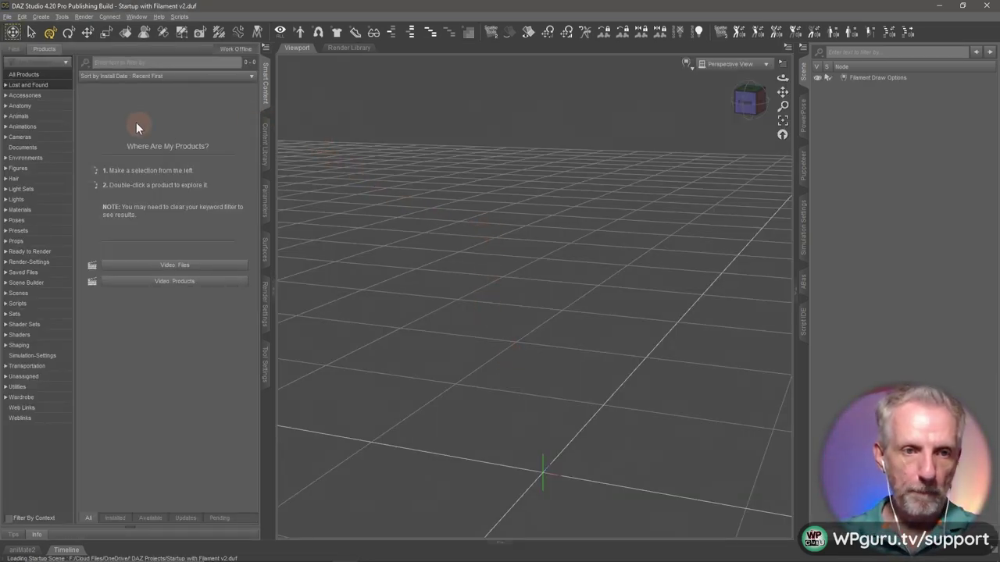
Load the Genesis 8 Female Dev Load figure from the Genesis 8 Starter Essentials product
left_click(48, 169)
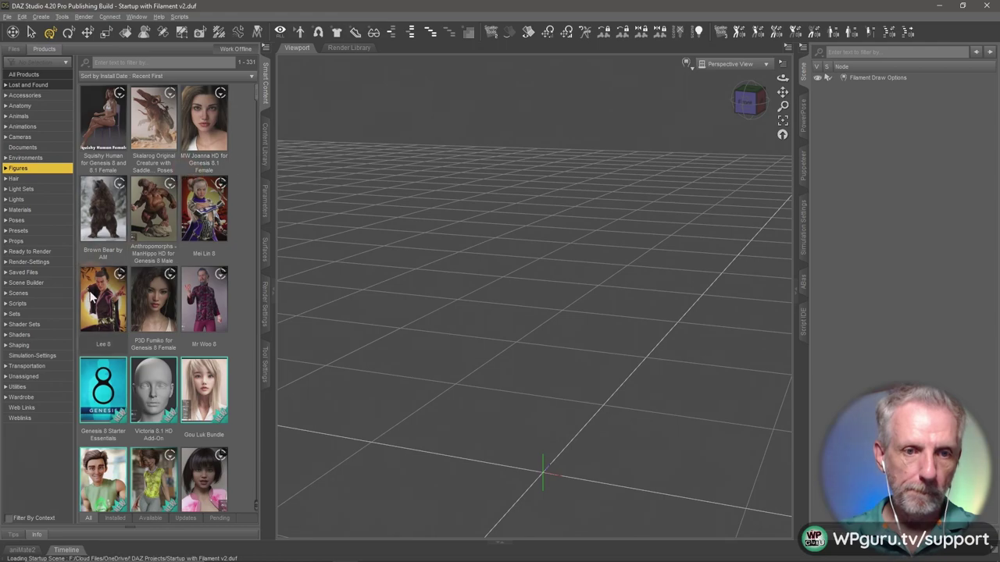
left_click(98, 395)
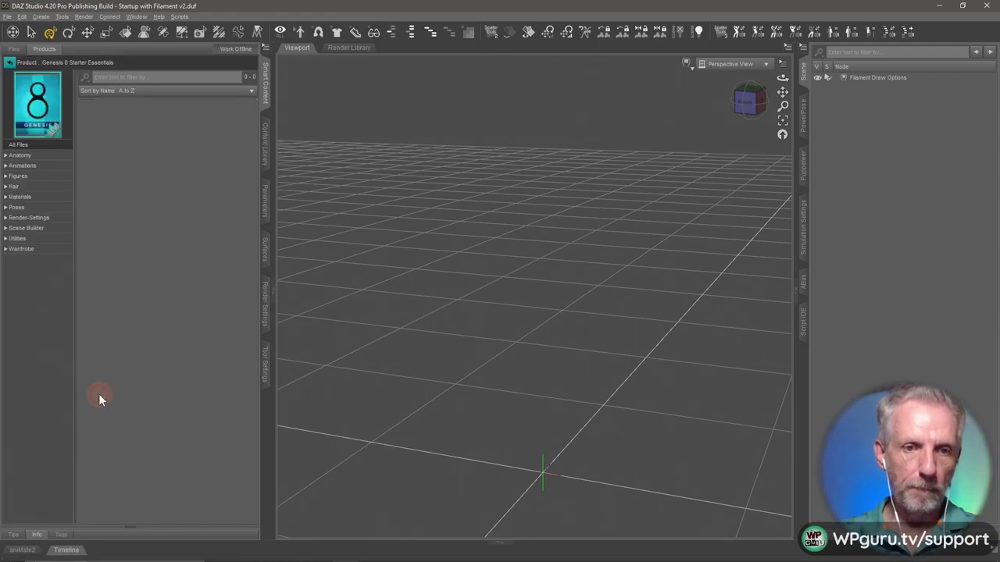
left_click(44, 178)
double_click(203, 116)
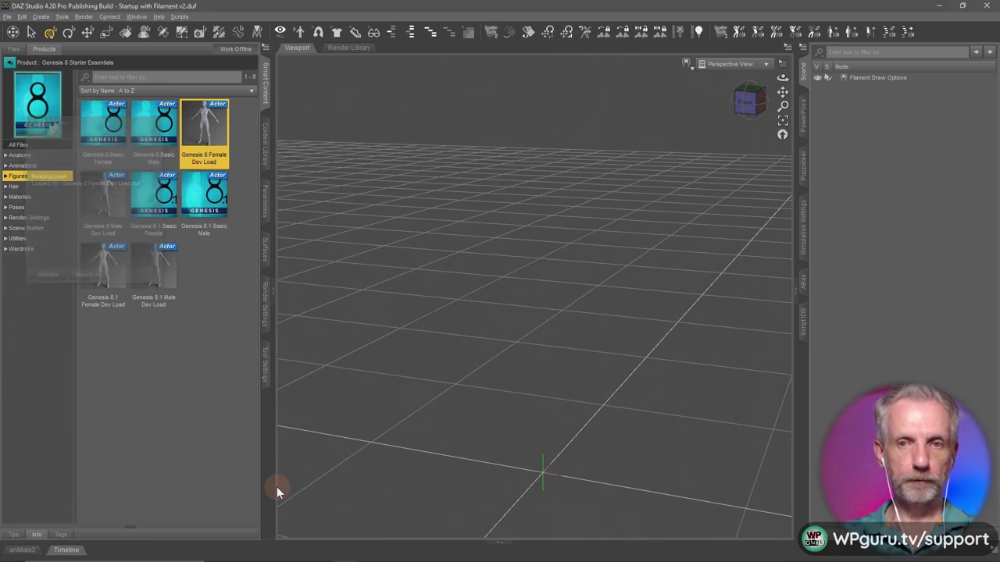
Set the Genesis 8 Female's 3DU Torso Natural Pose to 80%
scroll(469, 305, "up", 8)
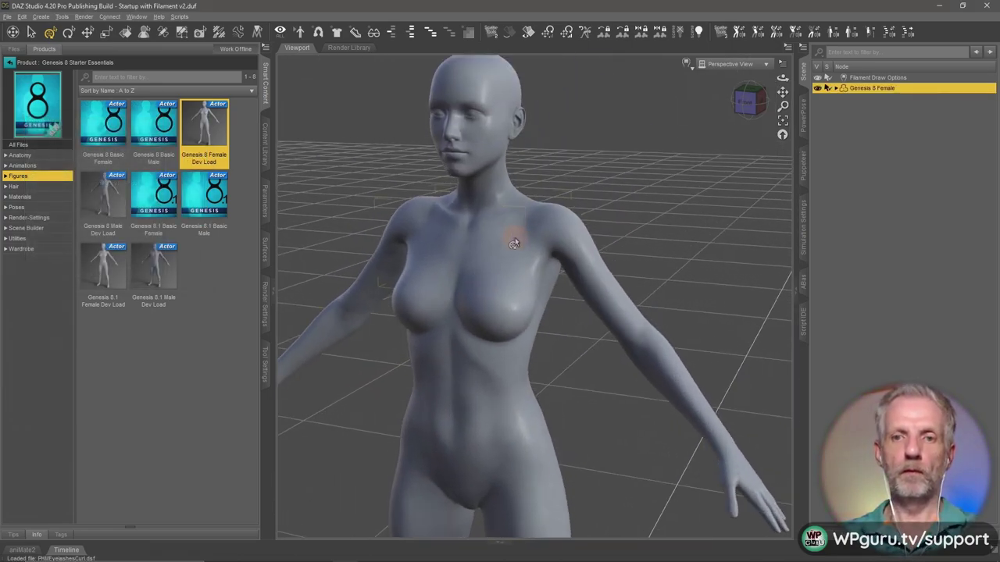
mouse_move(514, 243)
left_mouse_down("alt")
mouse_move(513, 234)
mouse_move(480, 230)
mouse_move(494, 245)
left_mouse_up("alt")
left_click(269, 209)
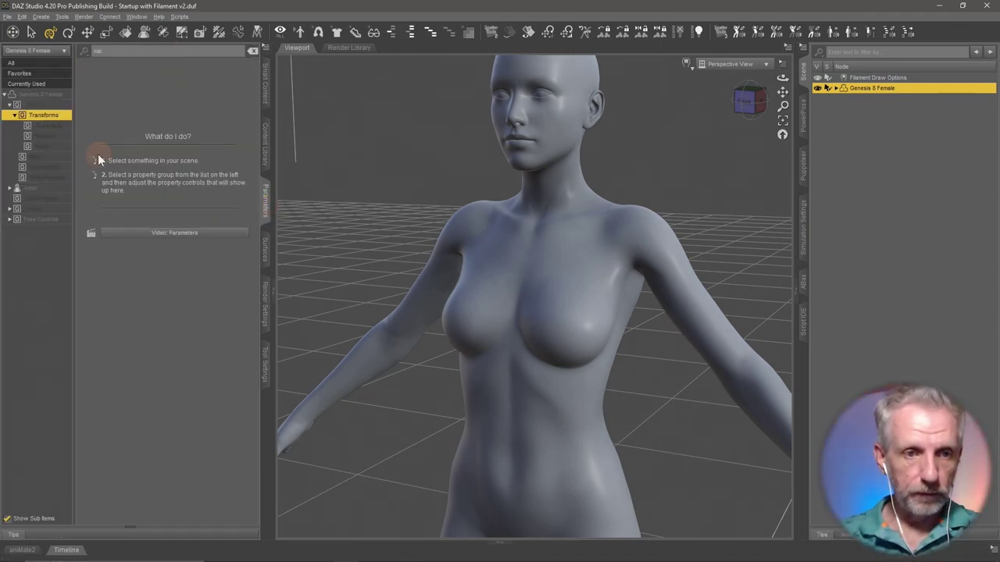
left_click(41, 218)
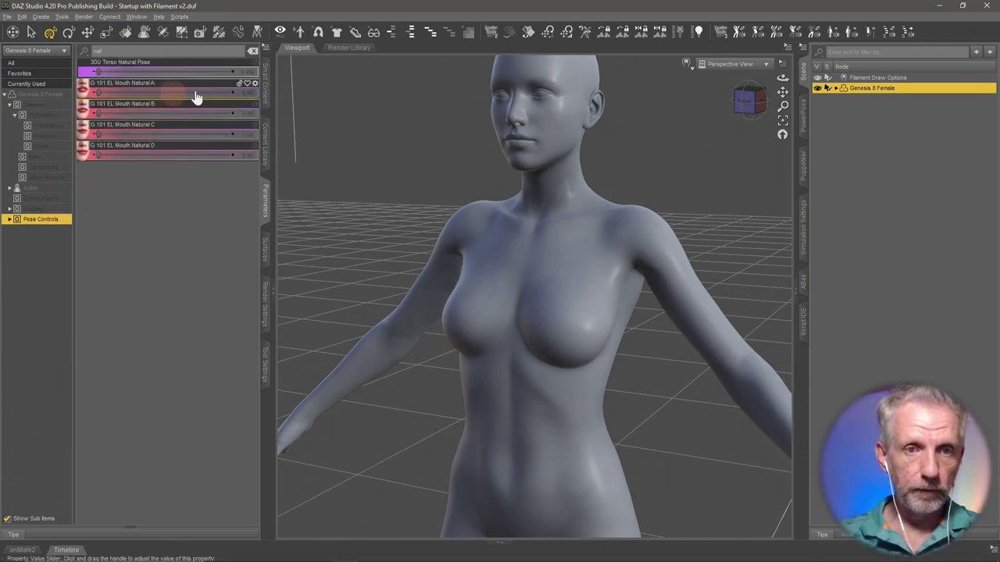
left_click(246, 72)
type("80")
key("Return")
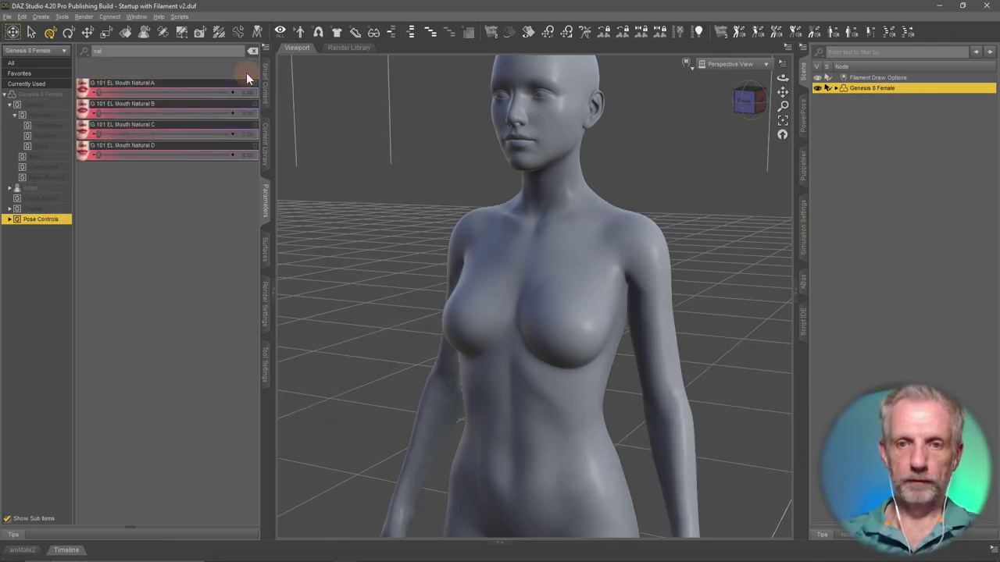
left_click(468, 295)
mouse_move(468, 295)
left_mouse_down()
mouse_move(480, 295)
mouse_move(381, 228)
left_mouse_up()
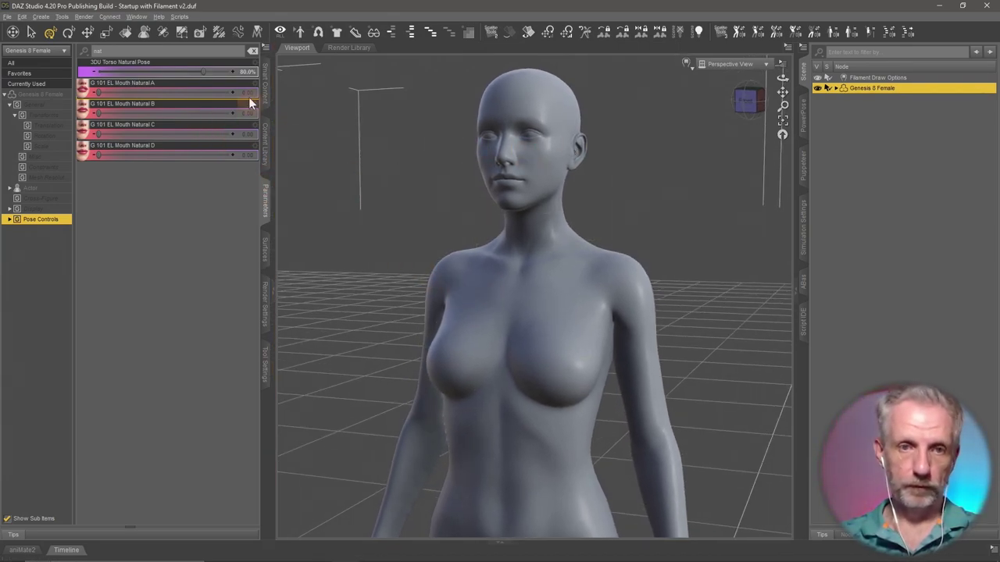
Clear the parameter name filter and expand the figure's Pose Controls group
left_click(252, 51)
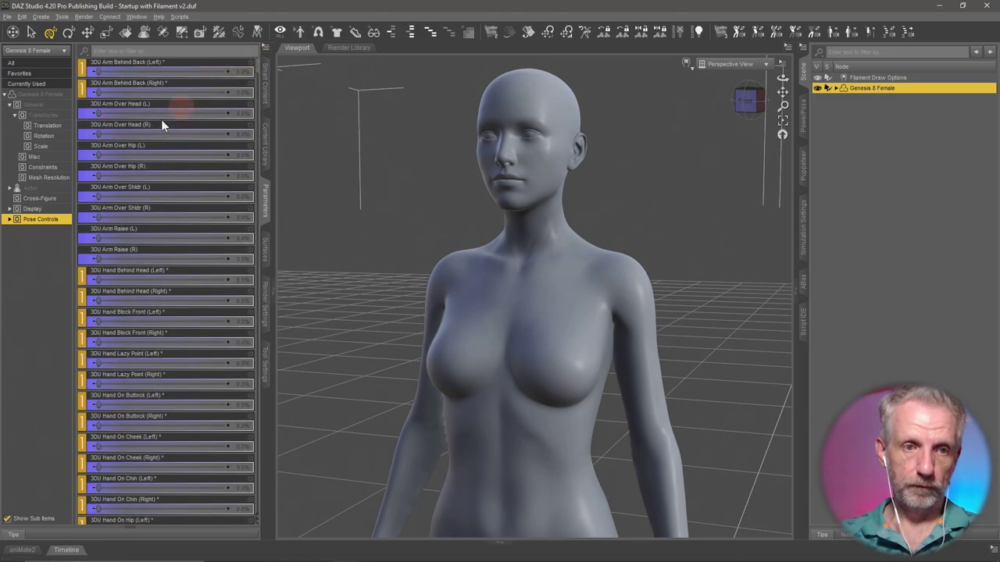
left_click(11, 219)
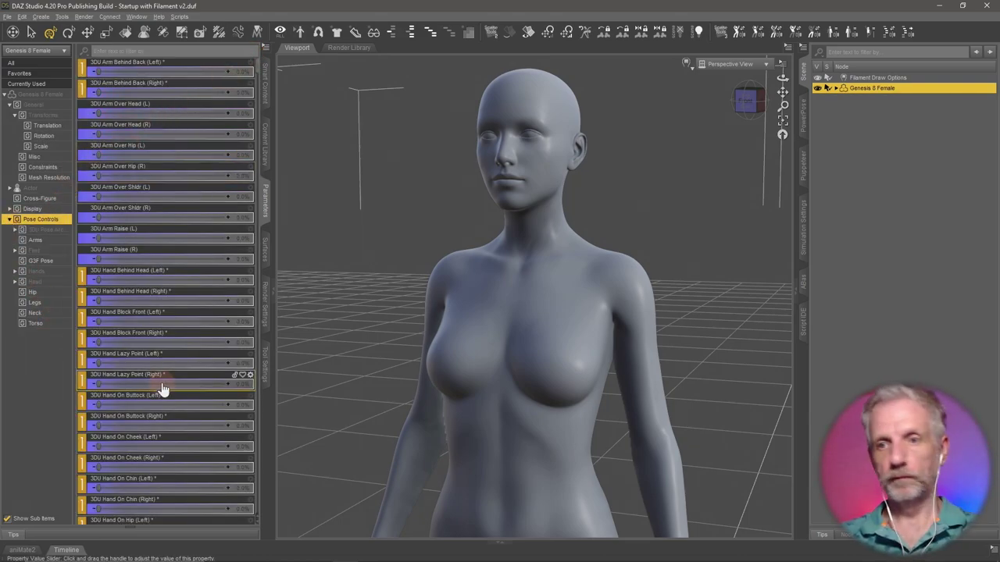
left_click_drag(520, 424, 500, 417)
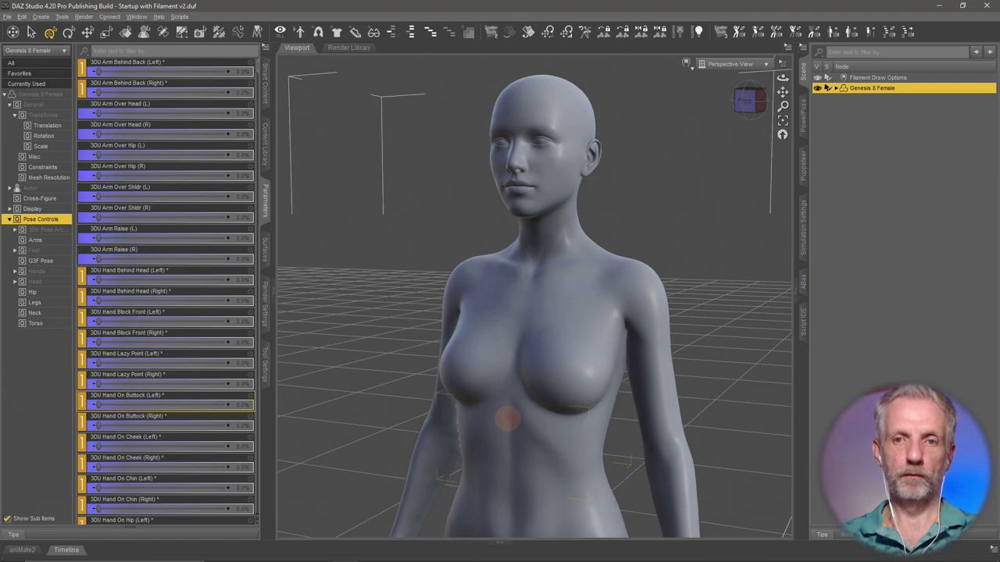
Return from the Genesis 8 Starter Essentials contents to the Figures products and browse them
left_click(264, 92)
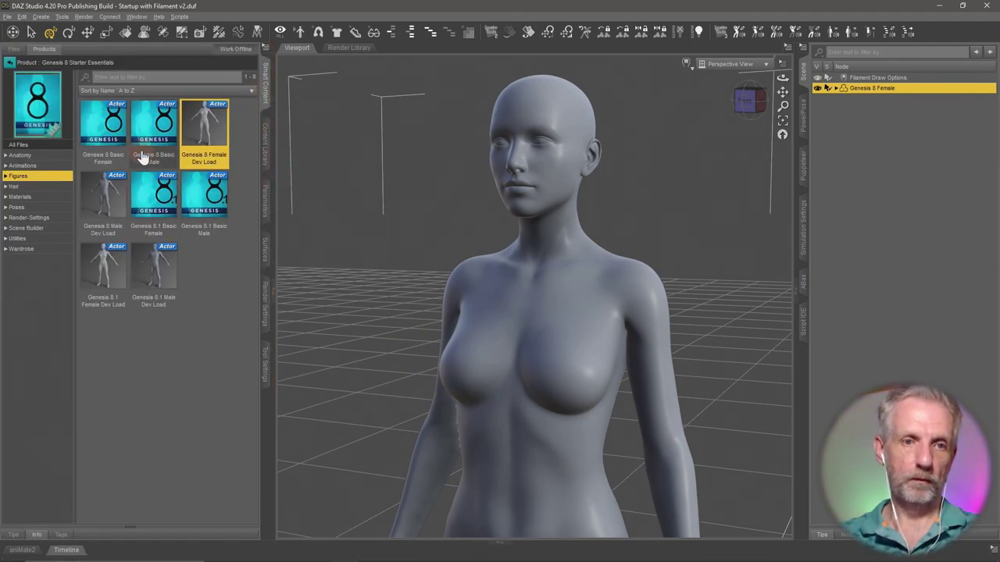
left_click(10, 62)
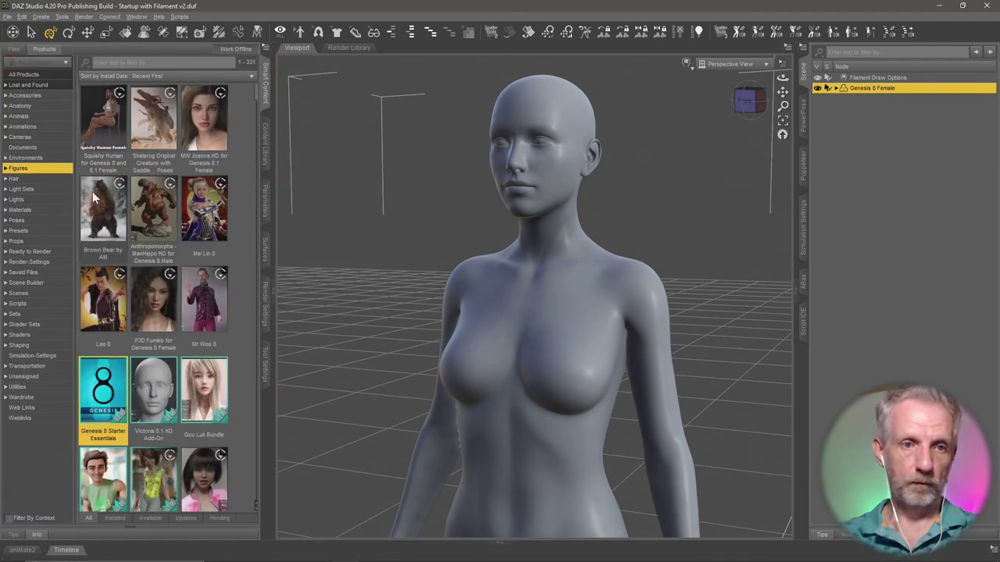
scroll(235, 325, "down", 3)
scroll(234, 324, "down", 3)
scroll(234, 324, "up", 6)
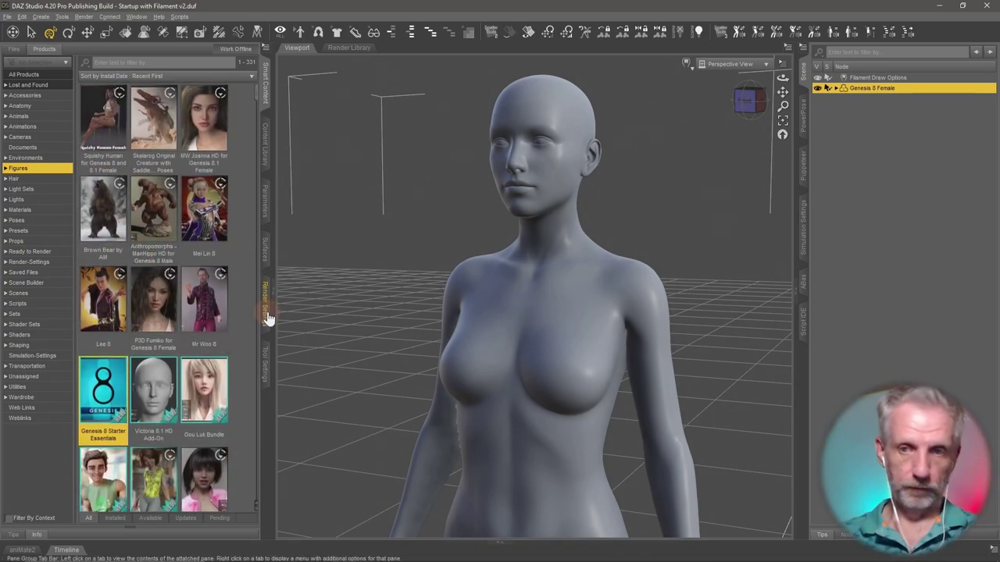
Expand the Genesis 8 Female hierarchy through Hip, Abdomen Lower and Abdomen Upper, and select the Hip bone
left_click(856, 99)
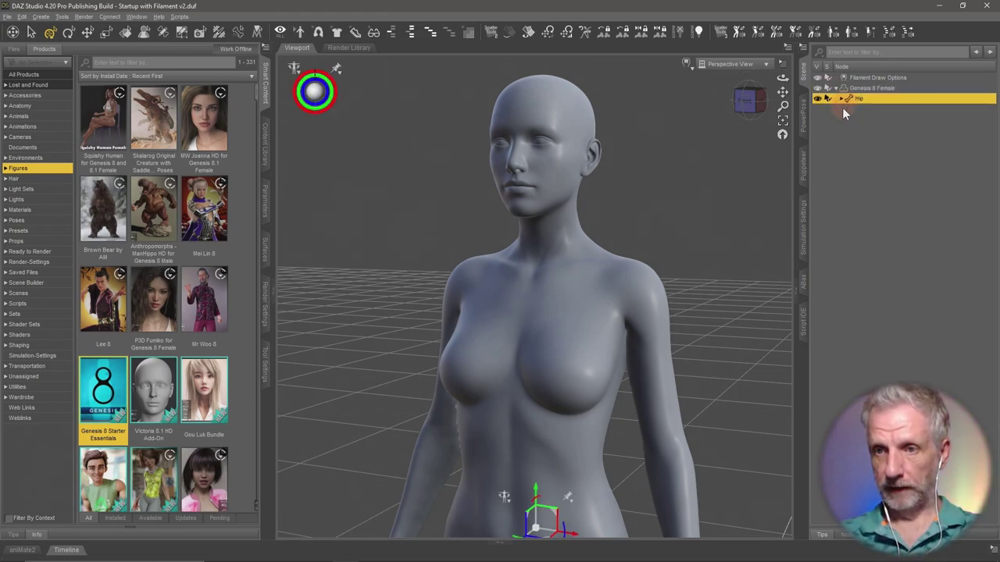
left_click(841, 98)
left_click(849, 120)
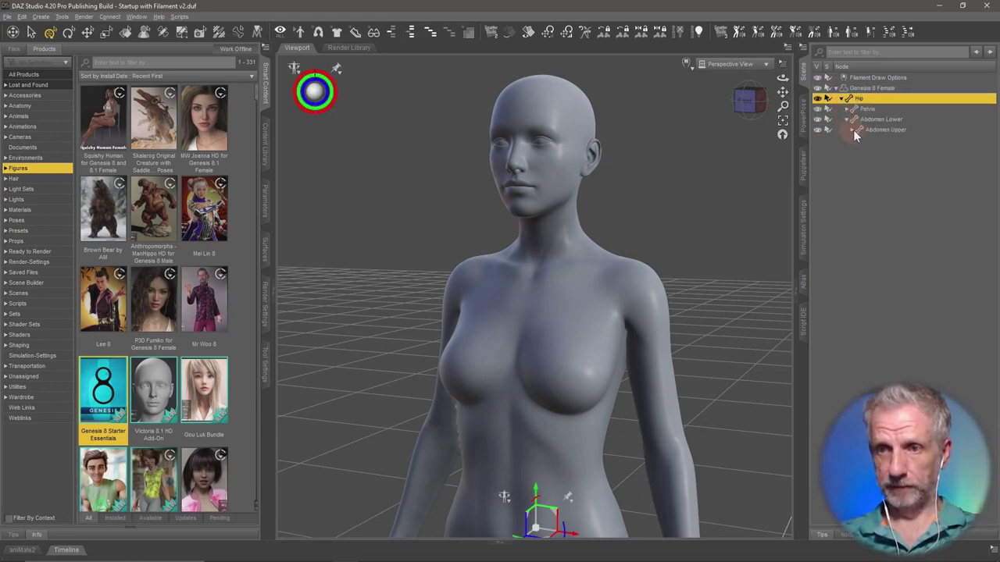
left_click(851, 131)
left_click(878, 89)
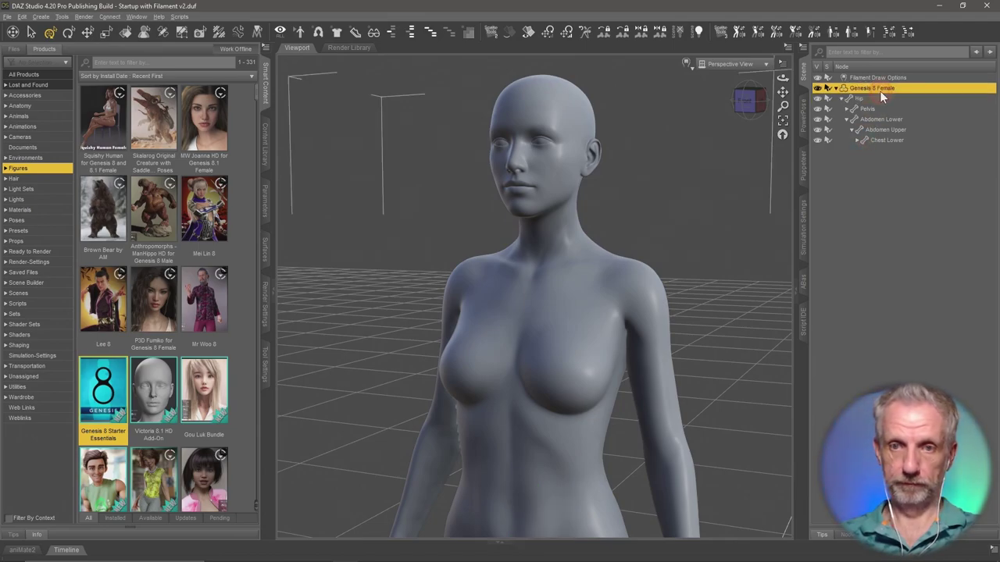
left_click(867, 99)
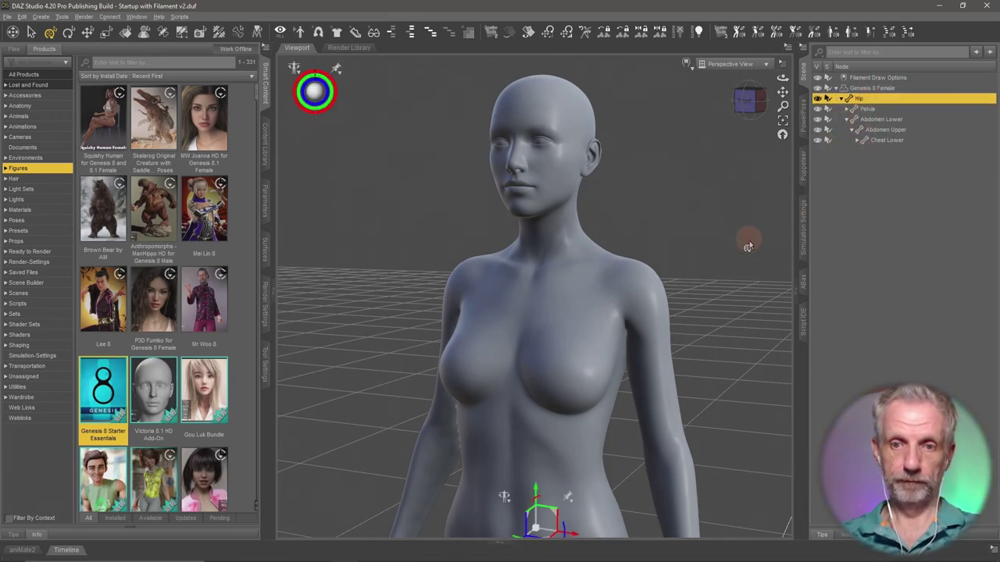
left_click_drag(730, 297, 730, 299)
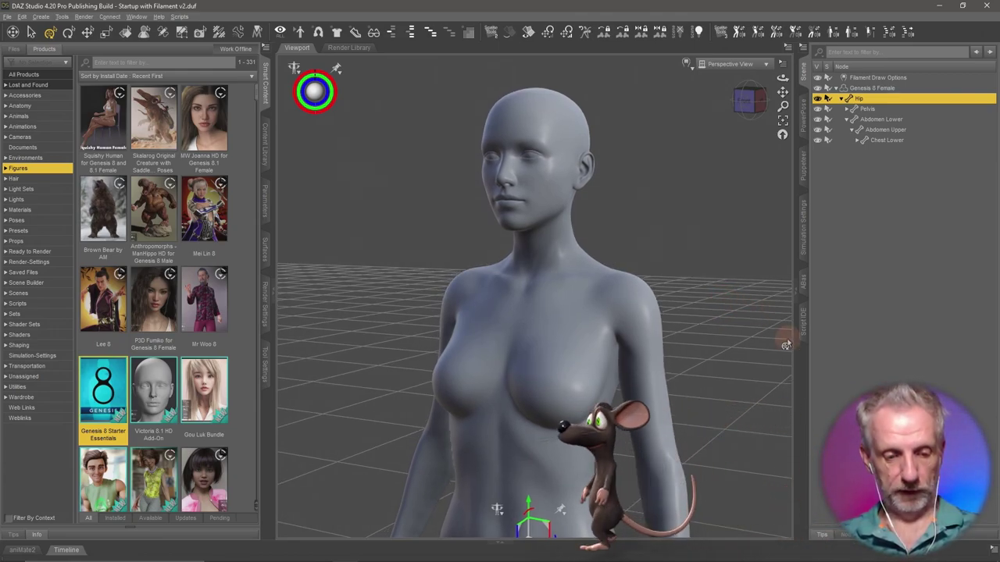
Capture a full-screen screenshot of the posed Genesis 8 Female workspace and open it in Snip & Sketch
key("super+shift+s")
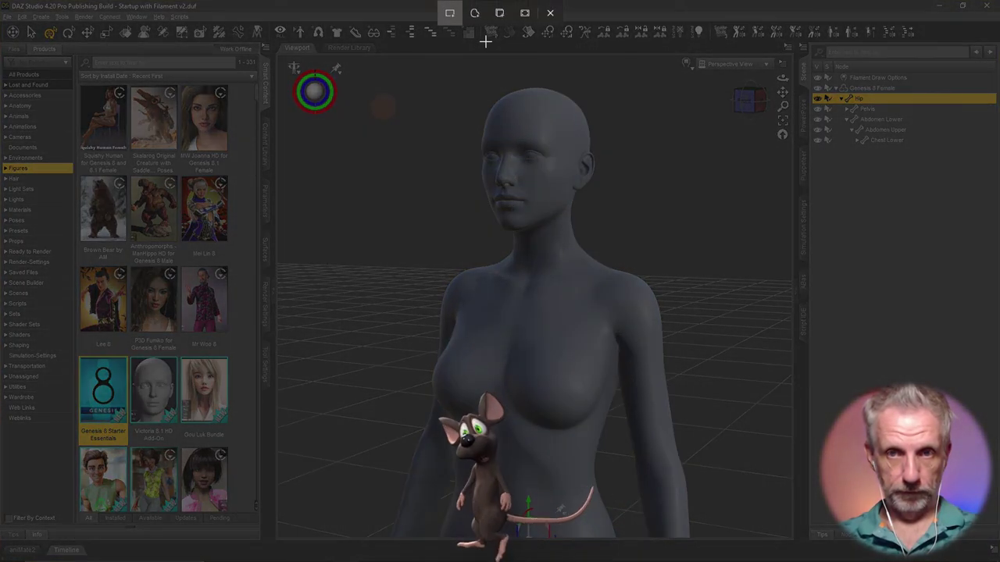
left_click(524, 12)
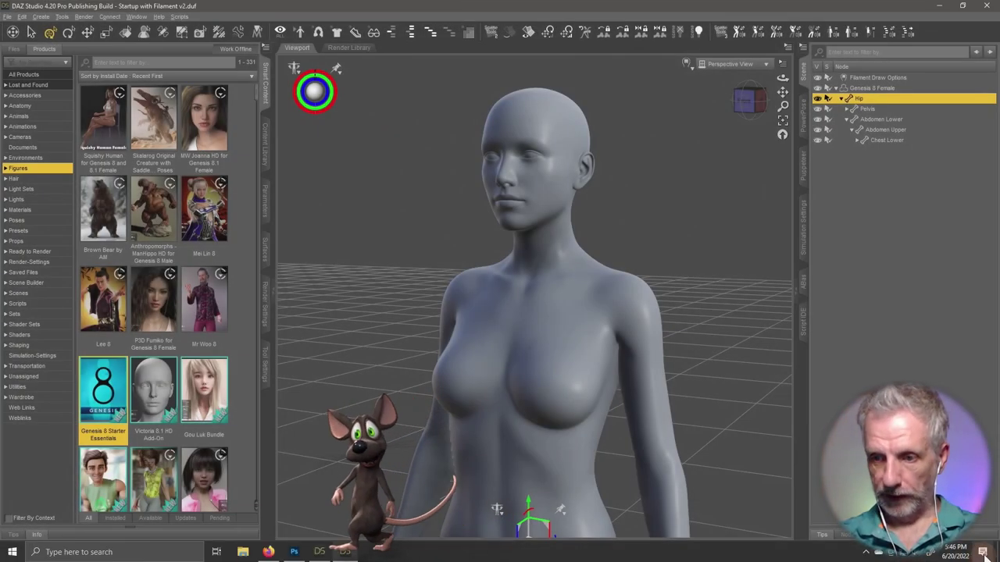
left_click(985, 553)
left_click(965, 92)
left_click(636, 171)
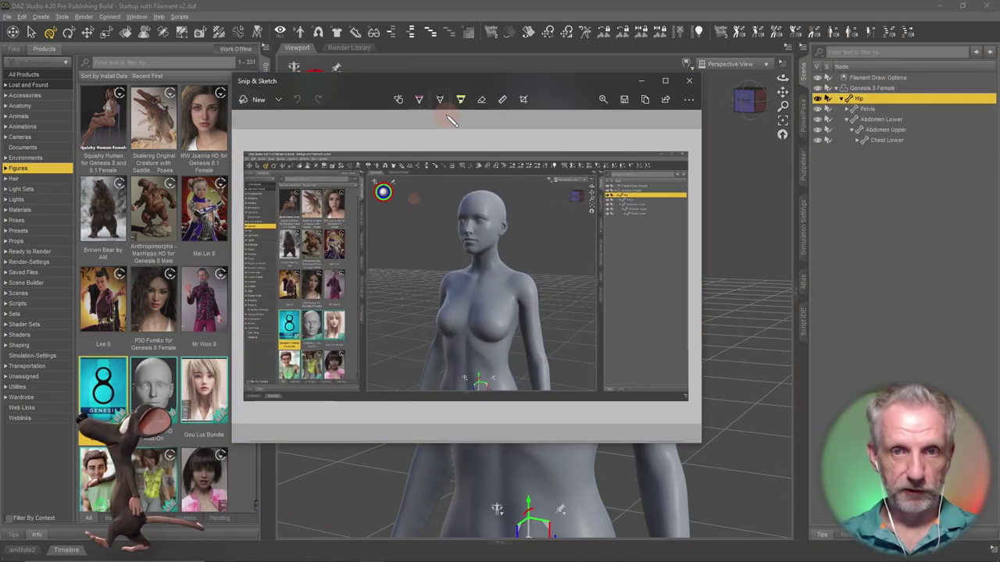
Save the capture as the PNG "Daz Studio Screenshot" in the Masterclass Promo Textures folder and close Snip & Sketch
left_click(633, 97)
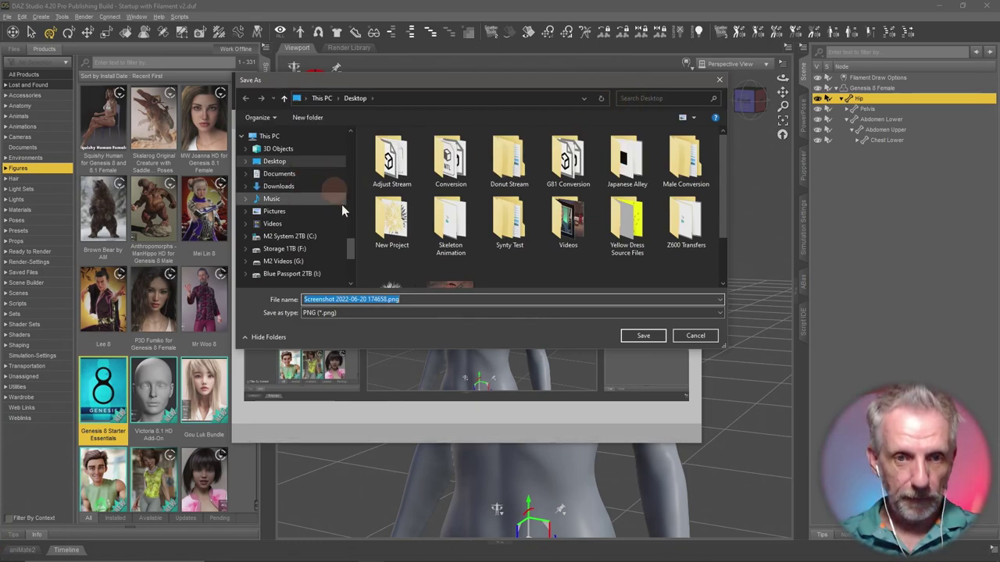
scroll(350, 248, "down", 1)
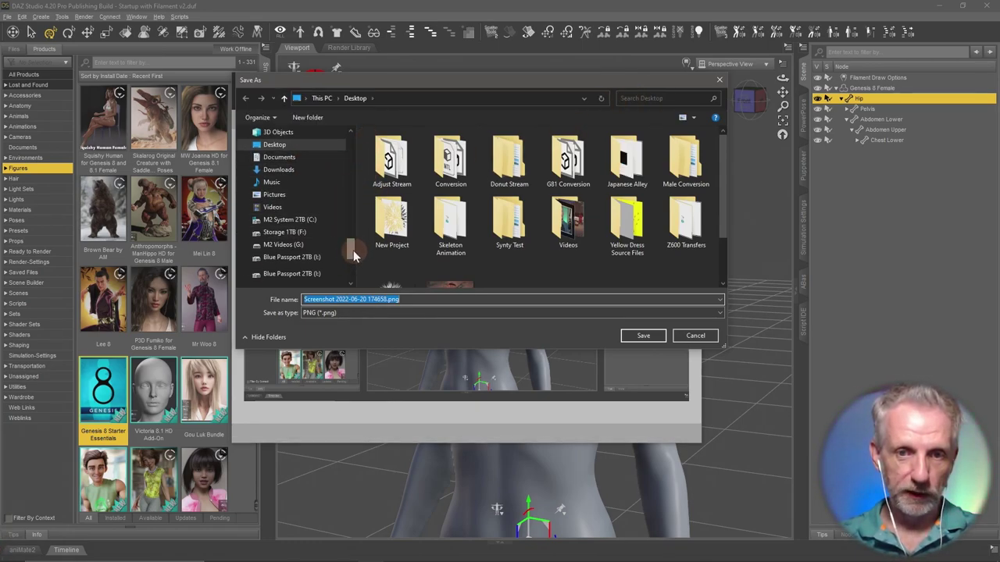
scroll(353, 246, "up", 5)
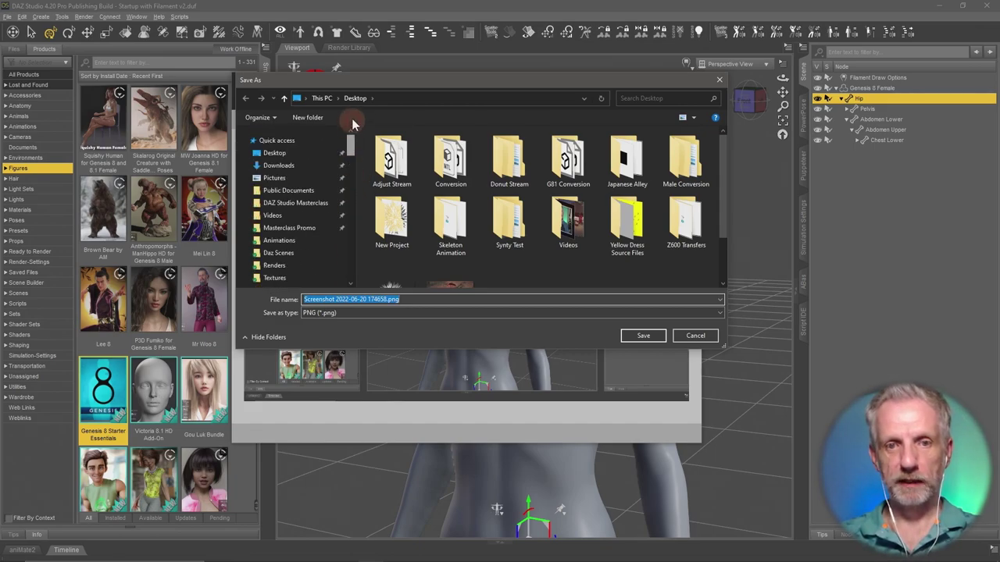
left_click(293, 227)
double_click(397, 213)
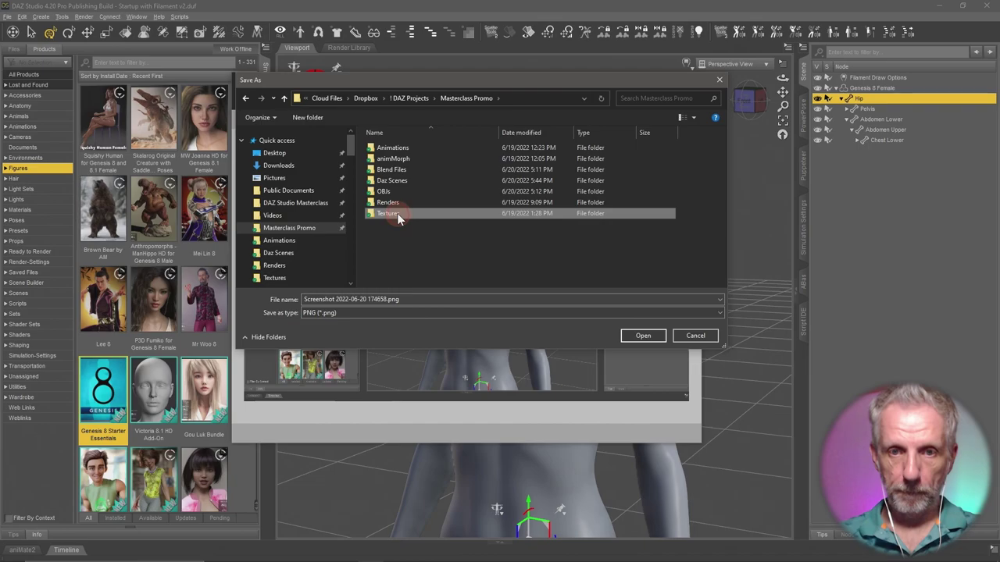
left_click(430, 303)
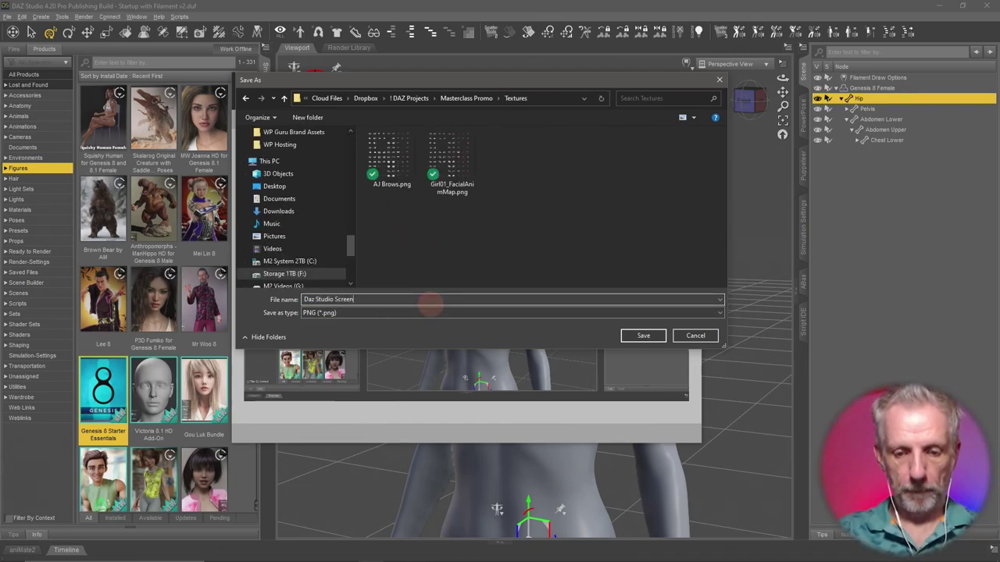
key("Return")
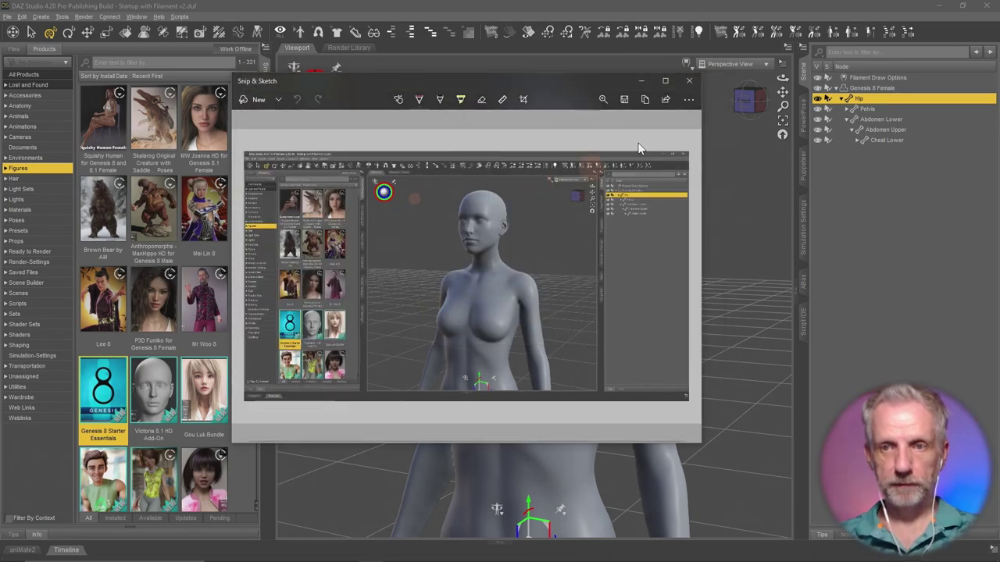
left_click(686, 81)
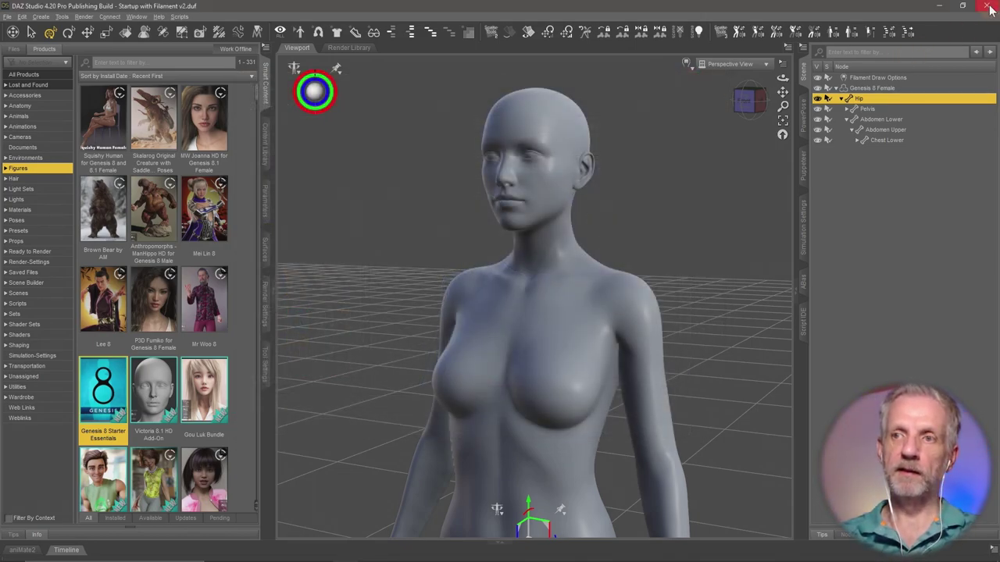
Minimize DAZ Studio, launch Blender 3.2 and dismiss its splash screen
left_click(942, 7)
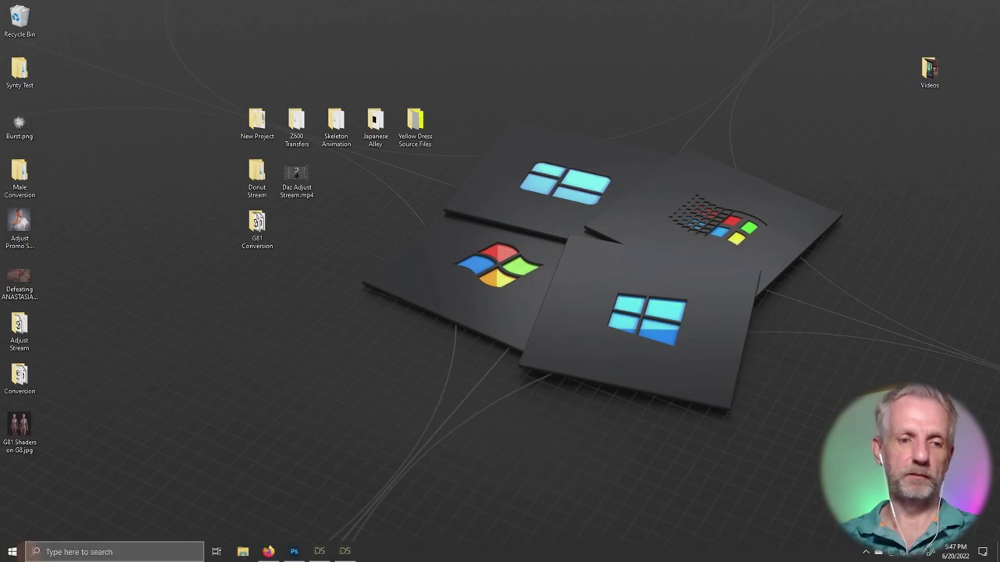
left_click(22, 552)
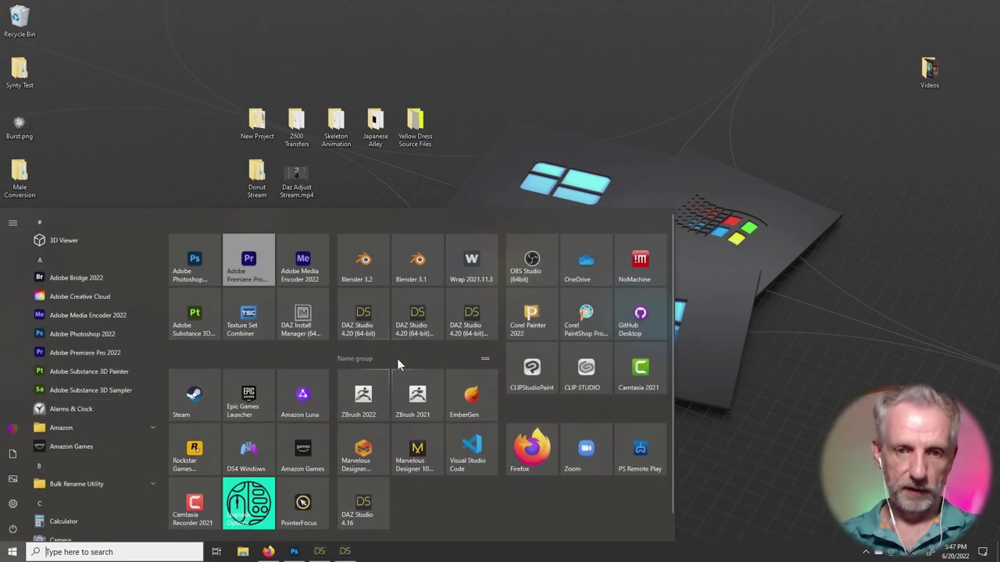
left_click(376, 269)
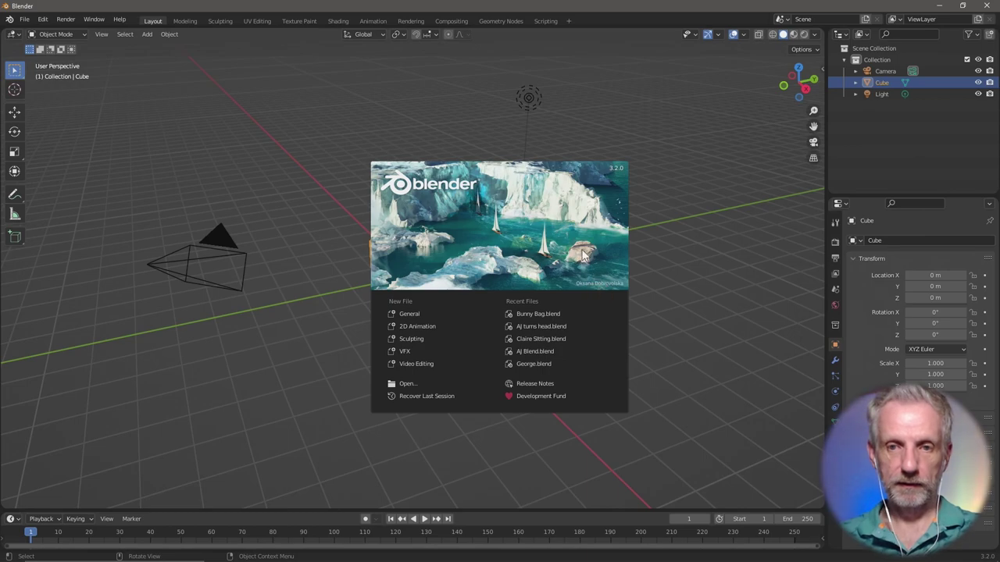
left_click(582, 260)
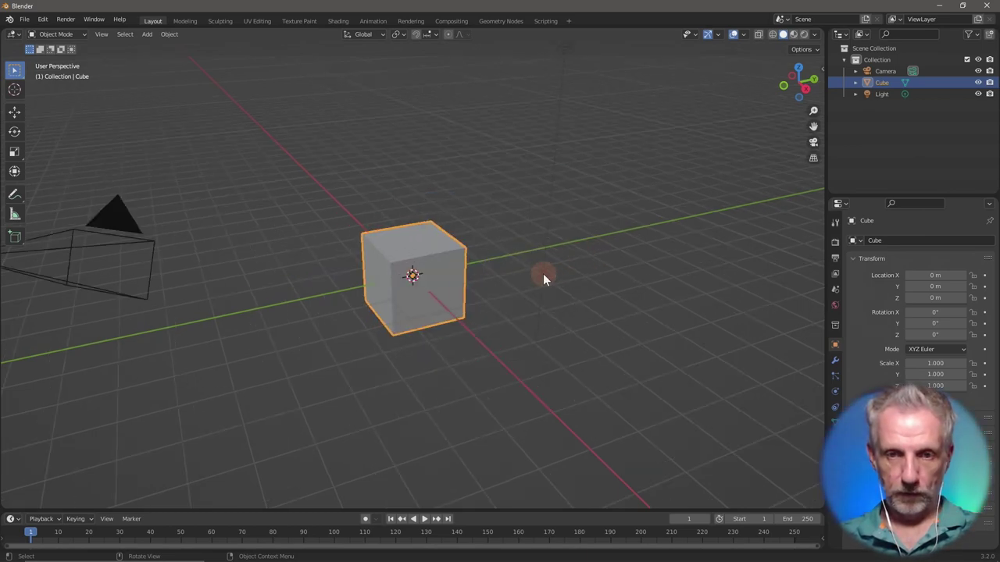
Move the default cube up 1 m along the Z axis and frame it in the viewport
scroll(543, 274, "up", 5)
mouse_move(543, 264)
middle_mouse_down()
mouse_move(536, 248)
mouse_move(544, 267)
middle_mouse_up()
key("g")
key("z")
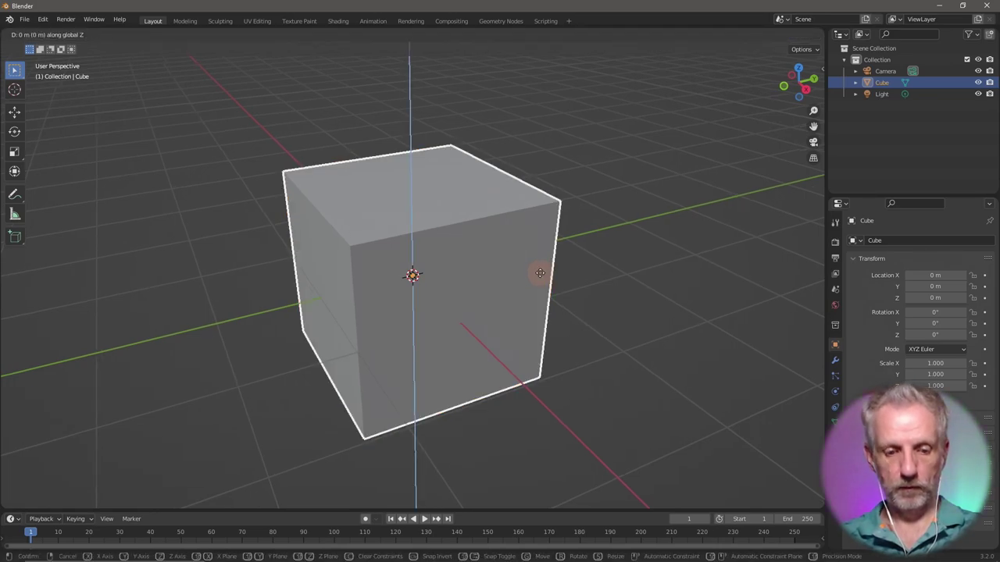
key("1")
key("Return")
key("KP_Decimal")
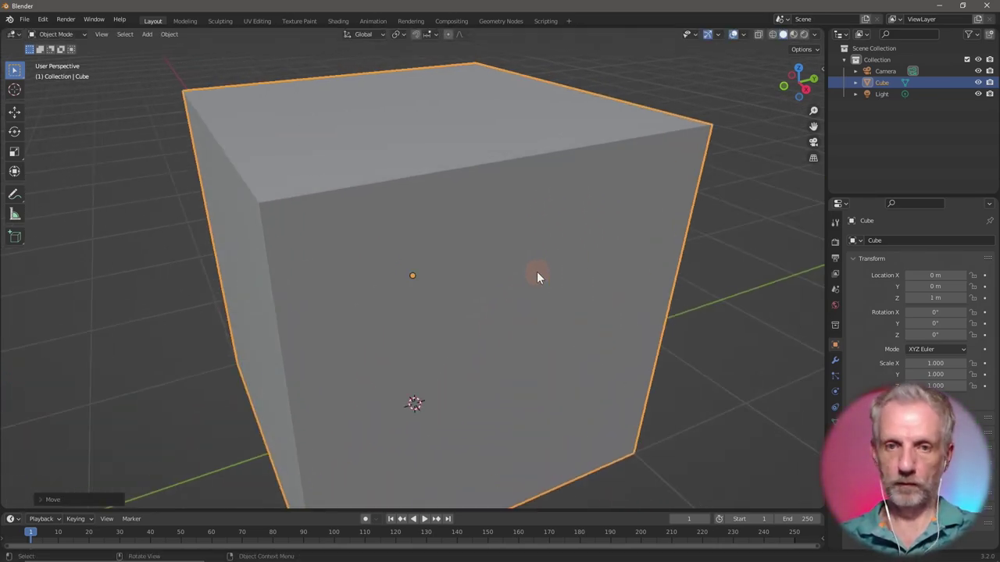
scroll(539, 271, "down", 4)
middle_click_drag(544, 271, 564, 245)
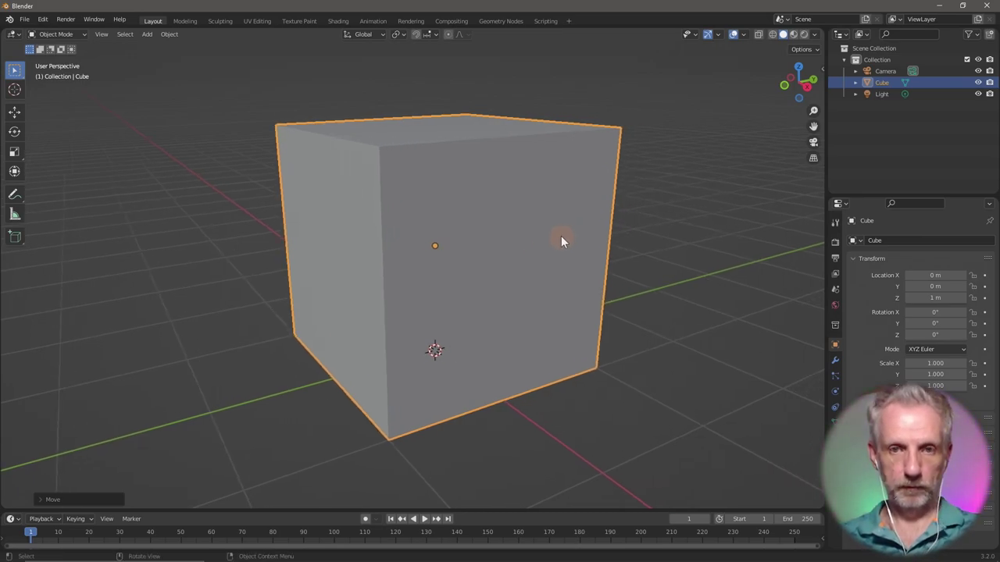
Capture a full-screen screenshot of the Blender window with the cube and open it in Snip & Sketch
key("super+shift+s")
left_click(531, 22)
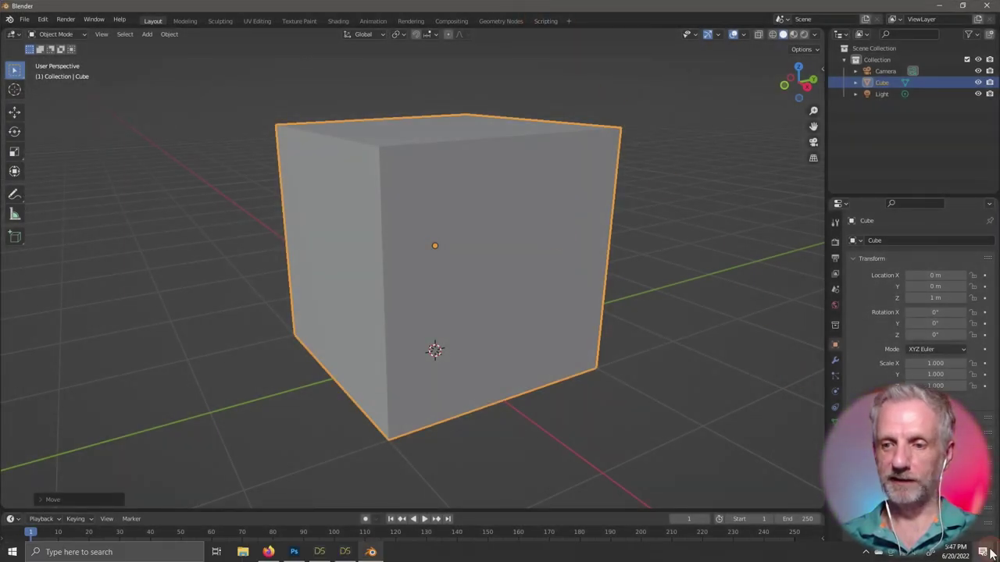
key("super+a")
left_click(902, 91)
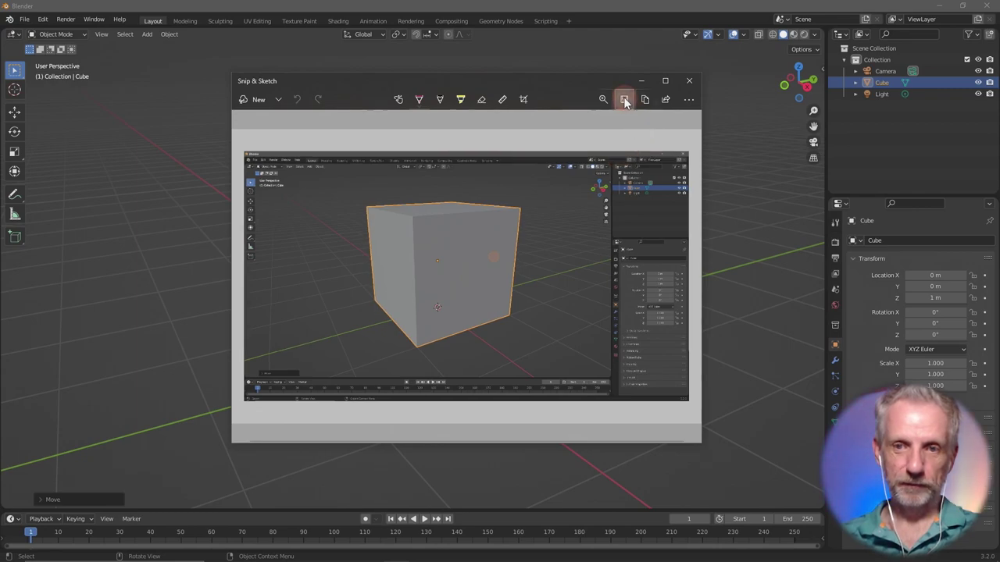
Save the capture as the PNG "Blender Screenshot" in the Textures folder and close Snip & Sketch
left_click(623, 99)
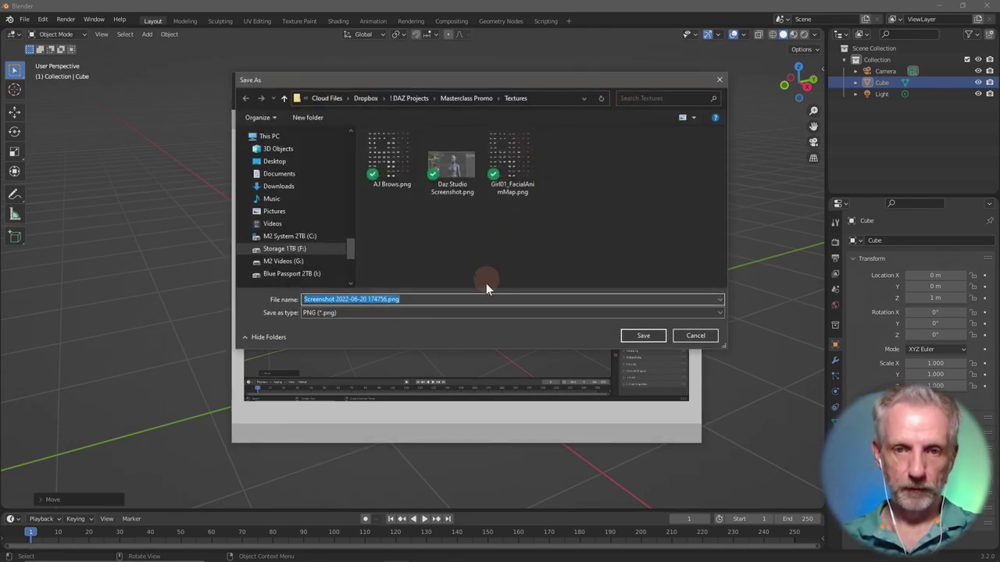
type("Blende")
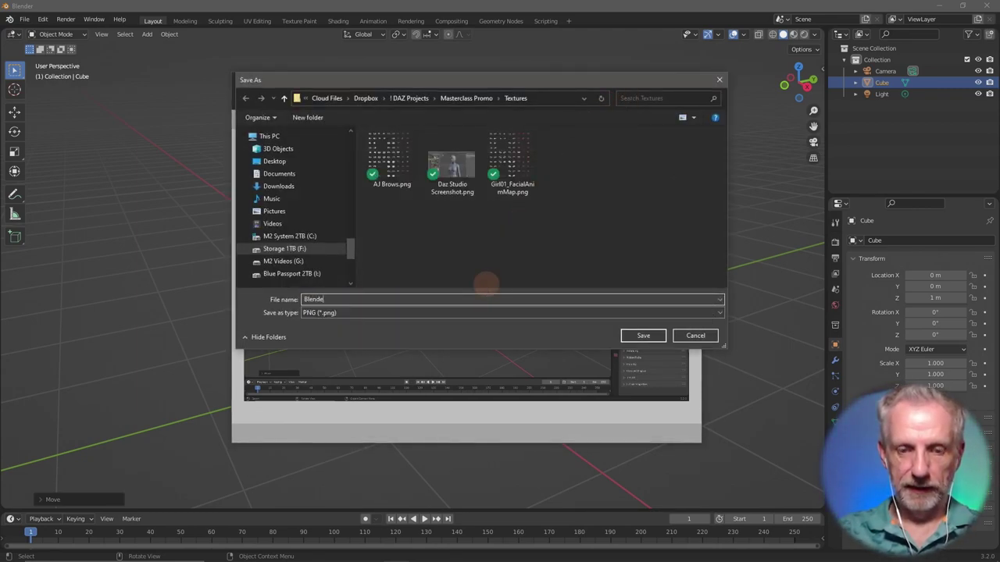
type("r Screenshot")
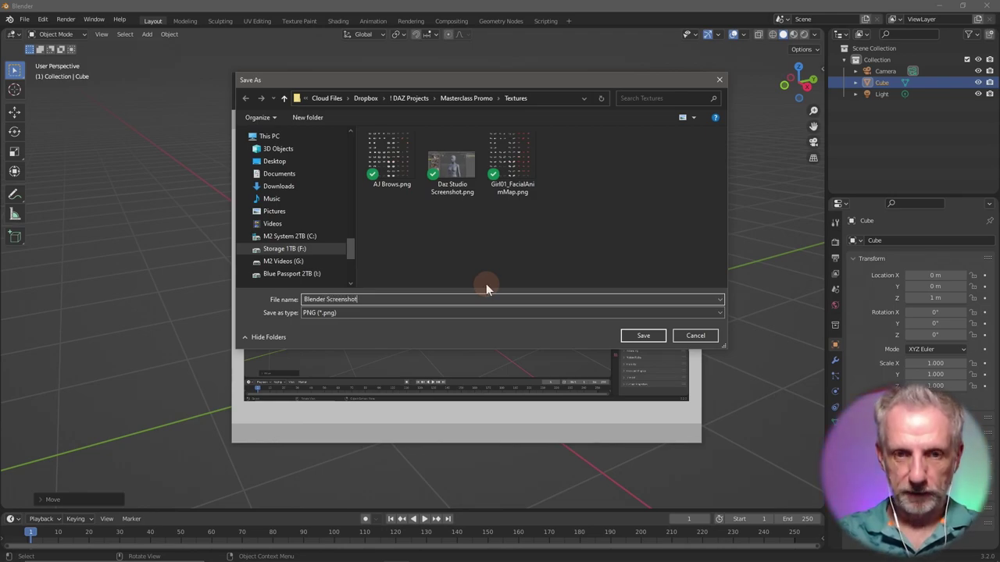
key("Return")
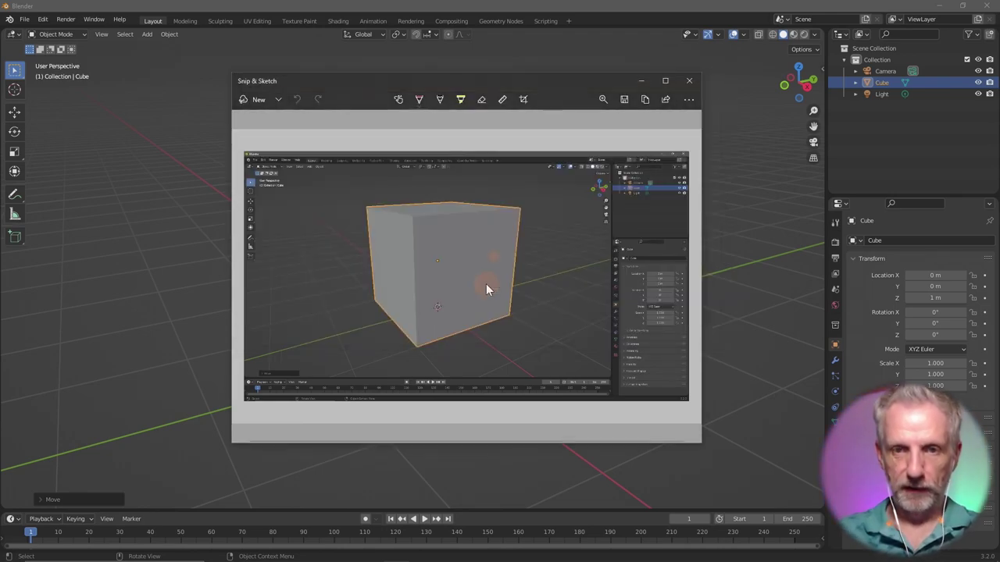
left_click(686, 83)
Minimize Blender and switch to the DAZ Studio instance containing the Masterclass v6 scene
left_click(941, 5)
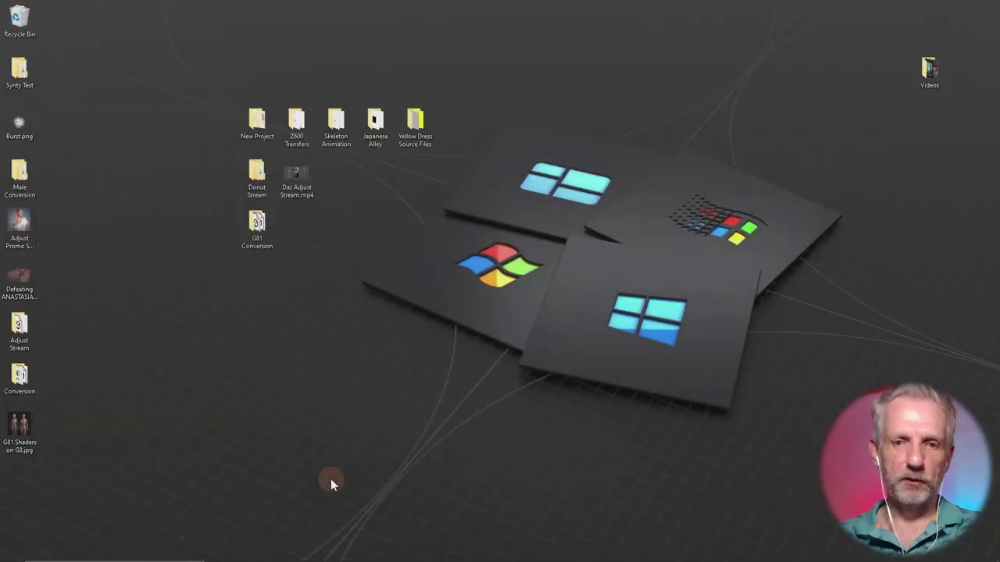
key("alt+Tab")
key("alt+Tab")
key("alt+Tab")
key("alt+Tab")
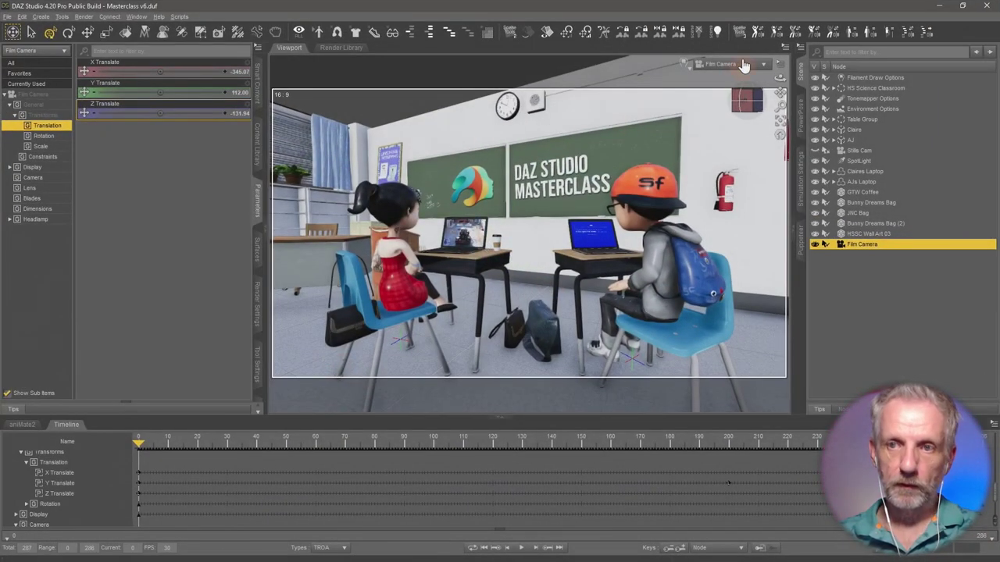
Change the viewport from Film Camera to Perspective View and frame AJs Laptop
left_click(737, 64)
left_click(739, 68)
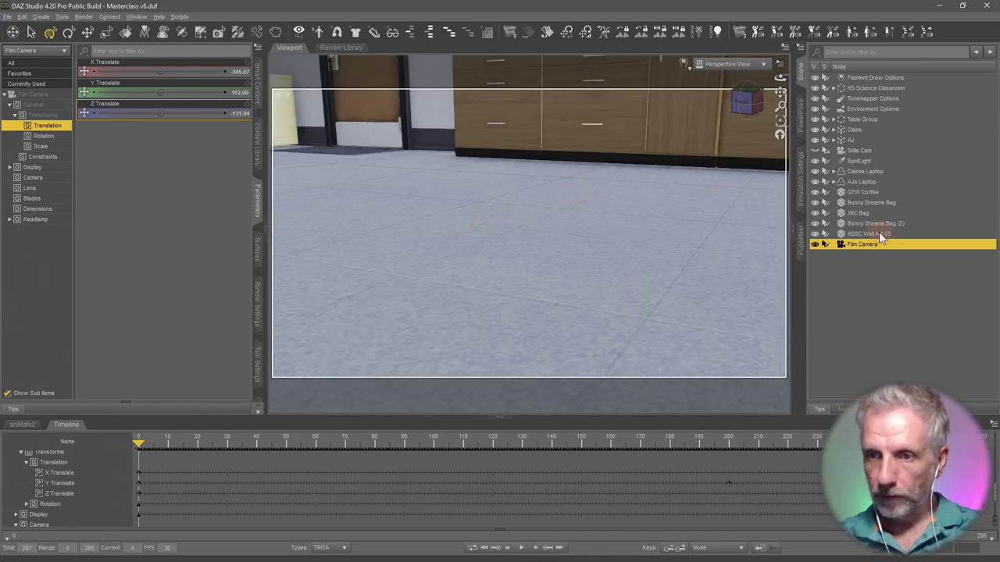
left_click(876, 184)
key("ctrl+f")
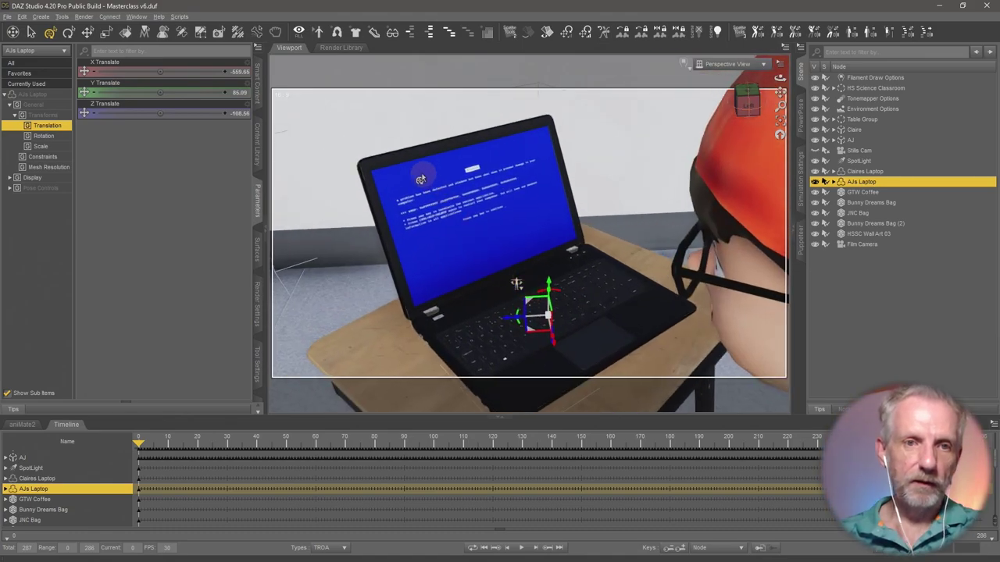
Select the Screen surface of AJs Laptop, show its surface settings and preview its Base Color texture map
left_click(126, 31)
left_click(432, 210)
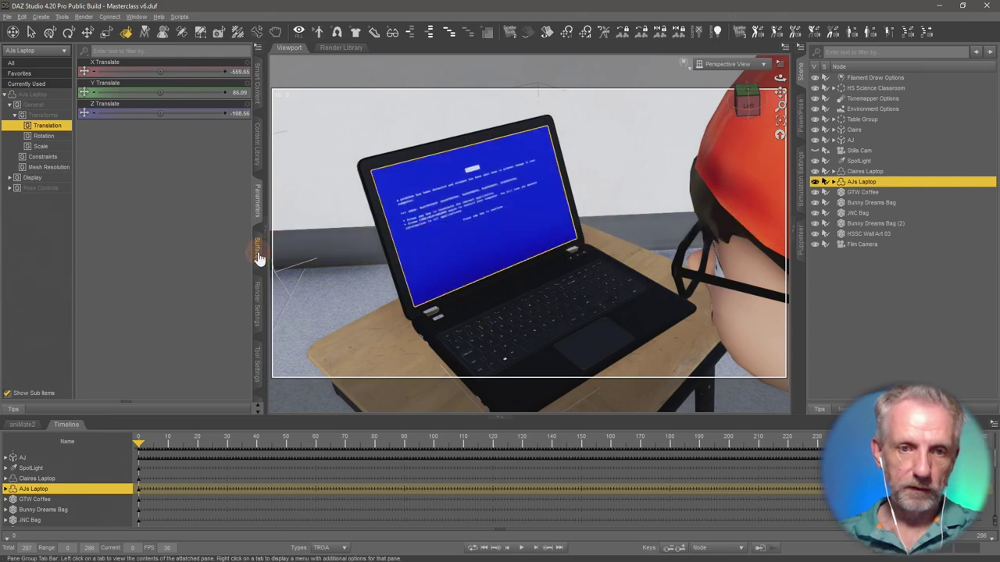
left_click(257, 252)
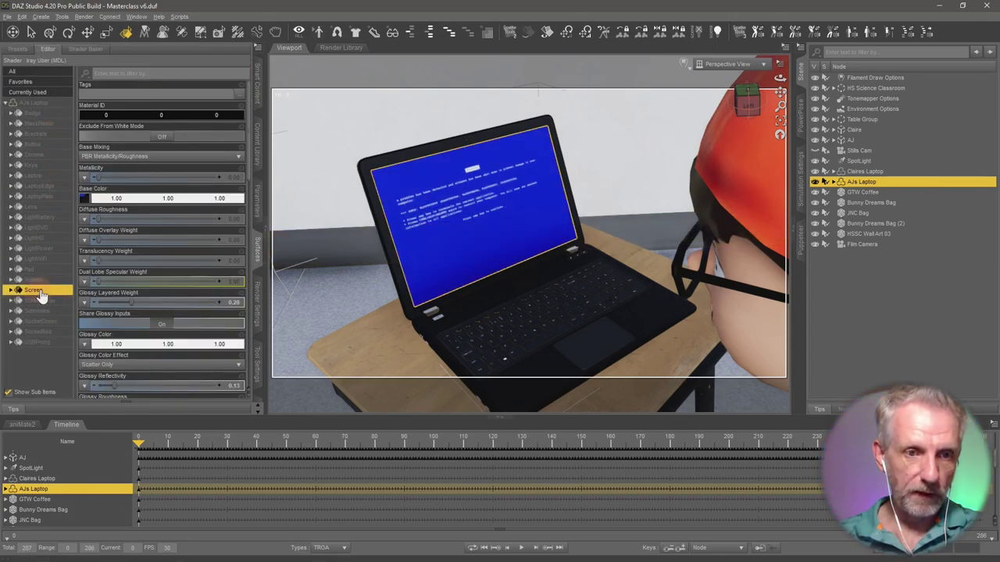
mouse_move(86, 202)
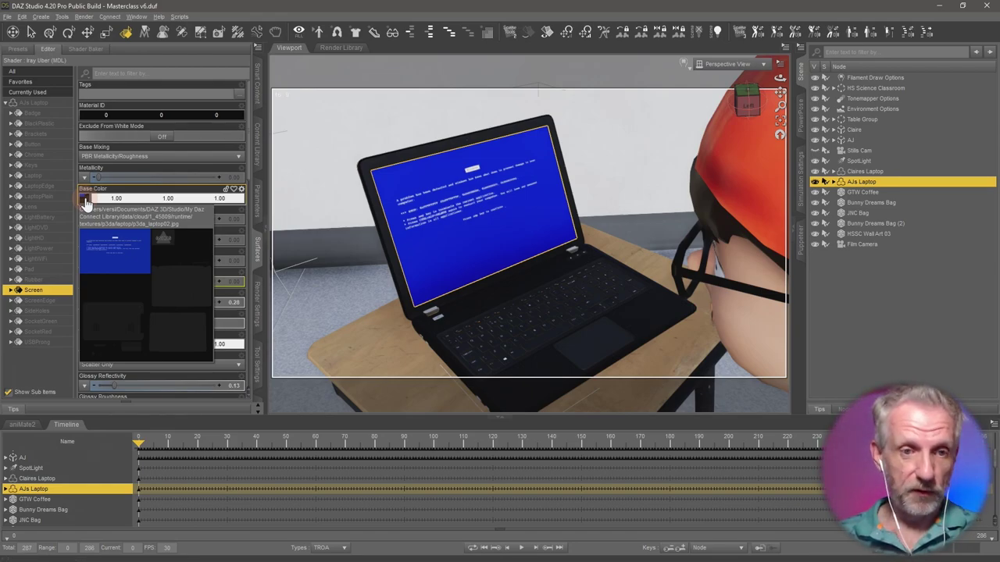
Assign "Blender Screenshot.png" from the Textures folder as the Base Color map of the AJs Laptop screen
left_click(87, 202)
left_click(109, 14)
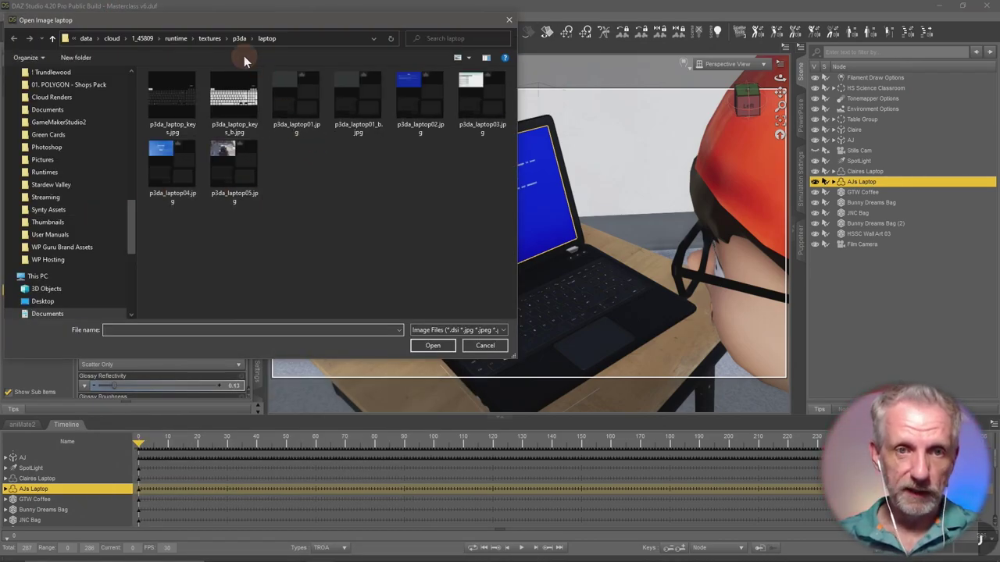
scroll(123, 244, "down", 10)
scroll(124, 244, "up", 4)
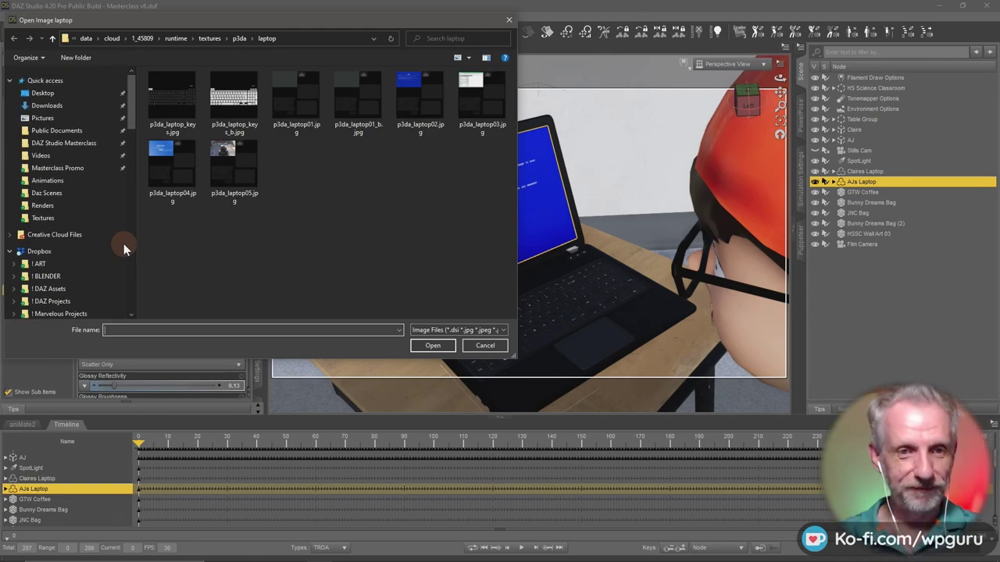
left_click(95, 218)
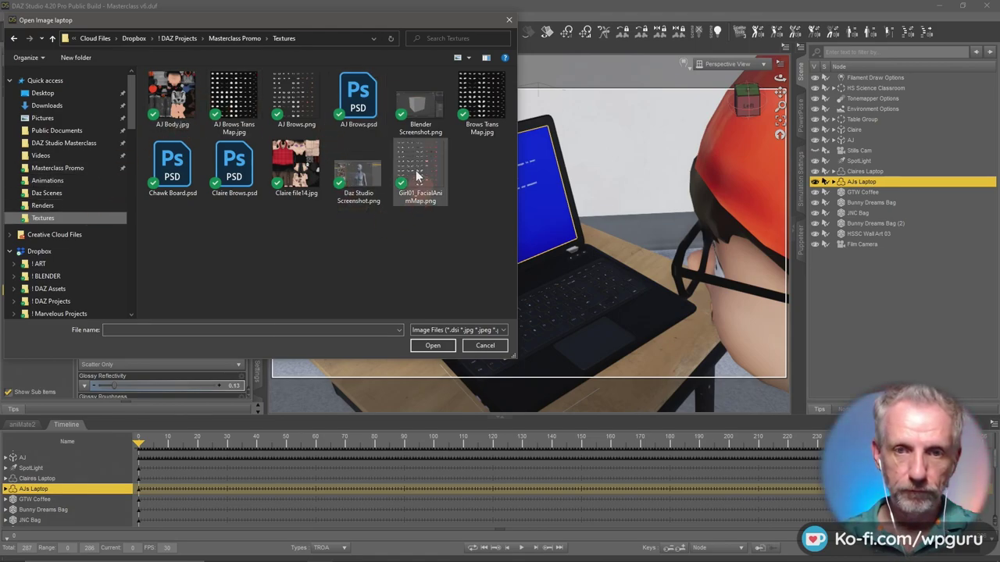
left_click(420, 105)
left_click(433, 345)
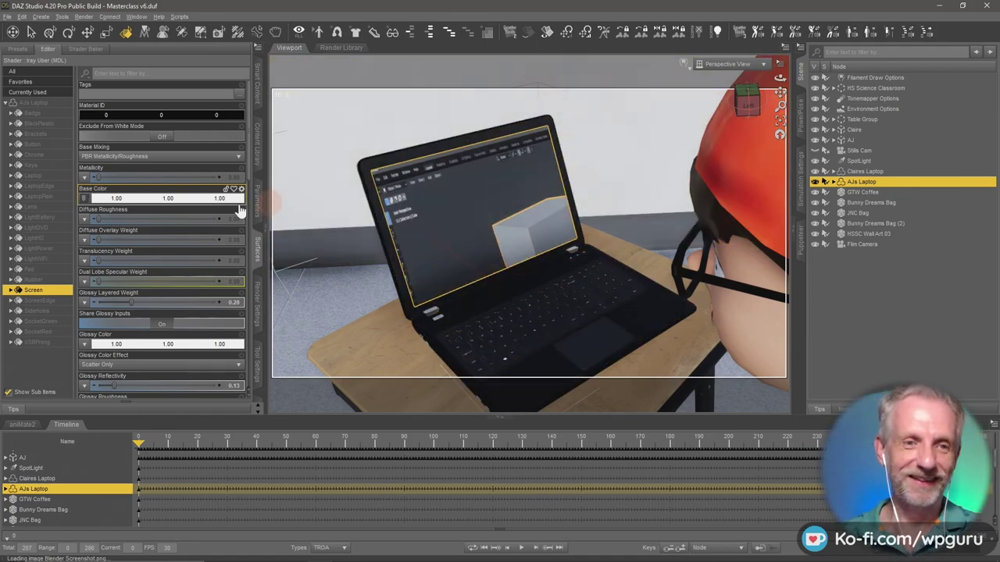
In the AJs Laptop screen's geometry settings, set Horizontal Tiles to 1.57, Horizontal Offset to 0 and Vertical Tiles to 2.91
left_click(11, 291)
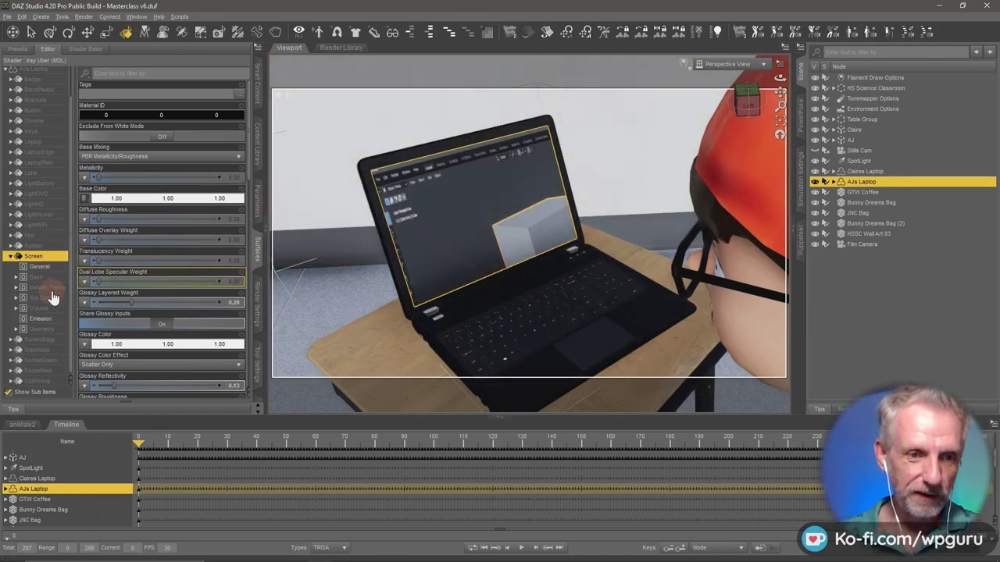
left_click(41, 329)
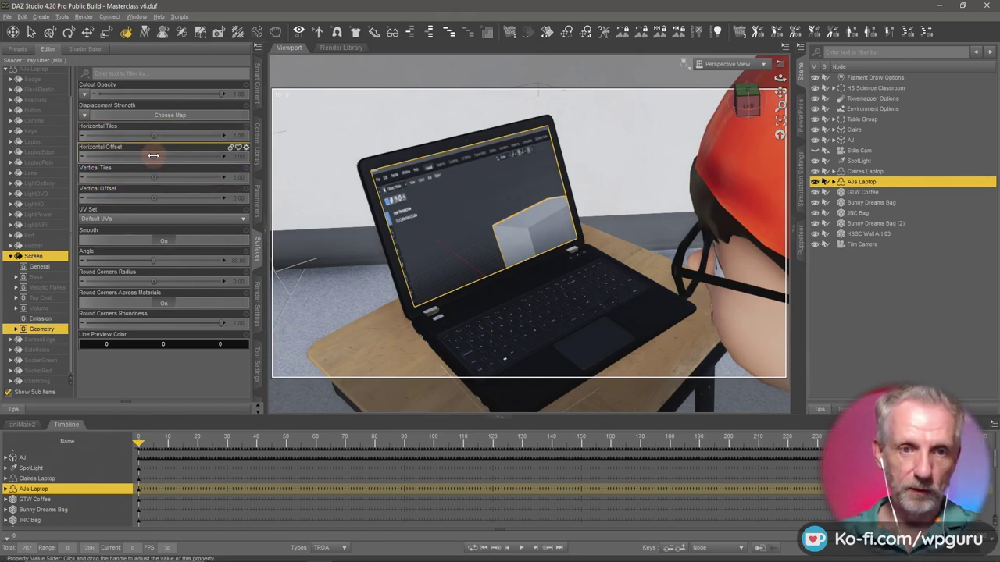
mouse_move(153, 156)
left_mouse_down()
mouse_move(163, 134)
mouse_move(154, 136)
left_mouse_up()
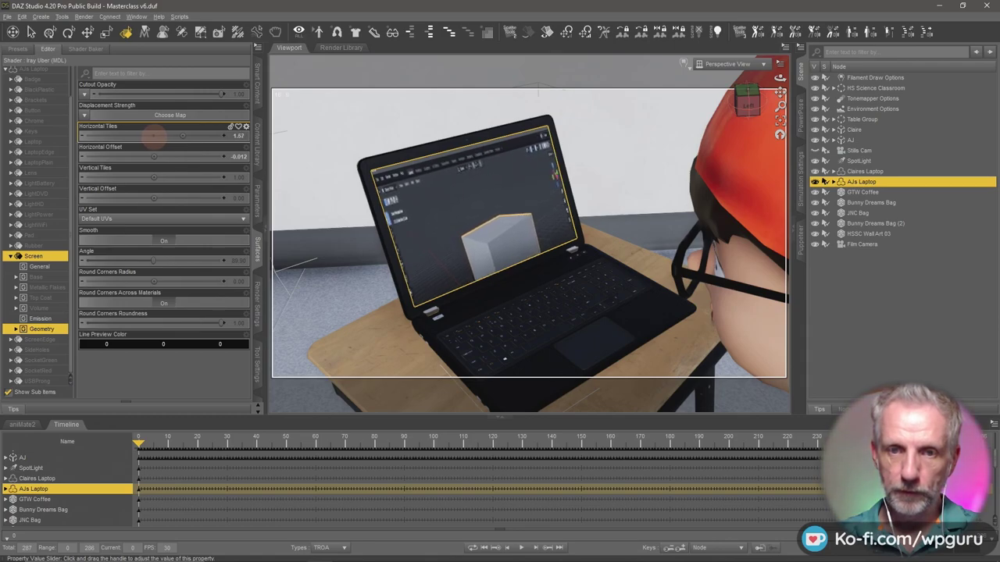
left_click(238, 156)
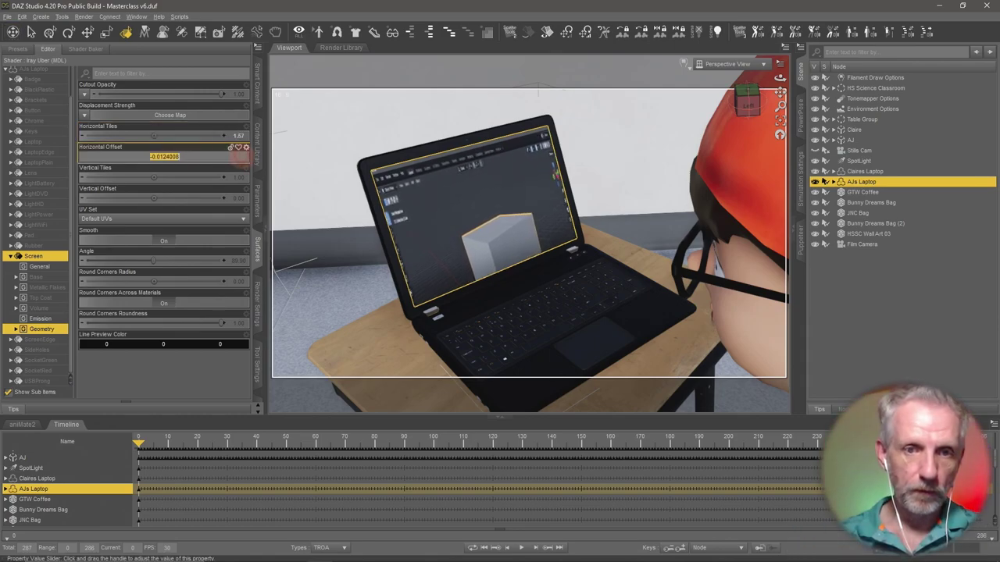
type("0")
key("Return")
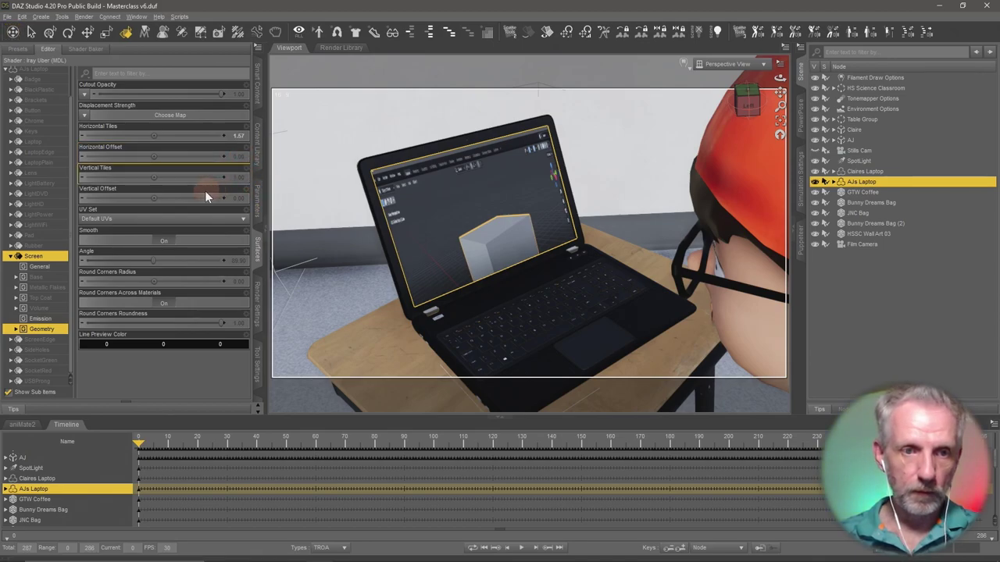
left_click_drag(154, 178, 153, 178)
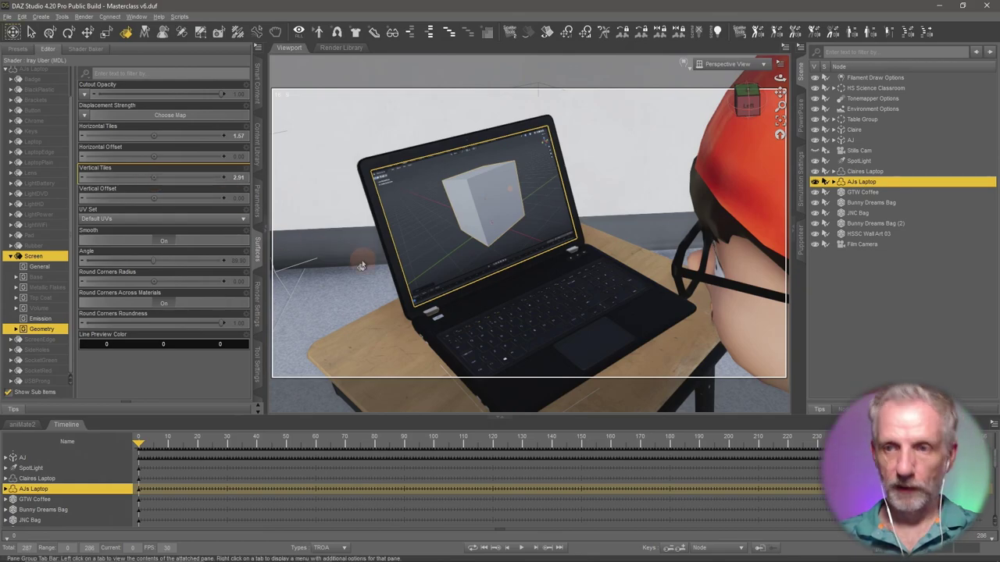
Select the Screen surface of Claires Laptop and assign "Daz Studio Screenshot.png" from the Textures folder as its Base Color map
left_click_drag(364, 252, 497, 235)
left_click(471, 264)
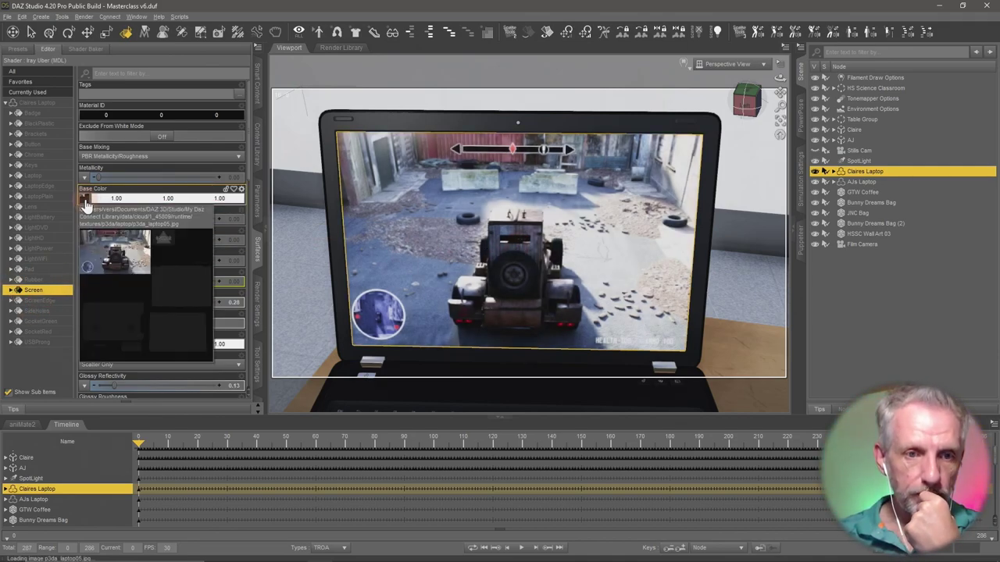
left_click(86, 200)
left_click(136, 9)
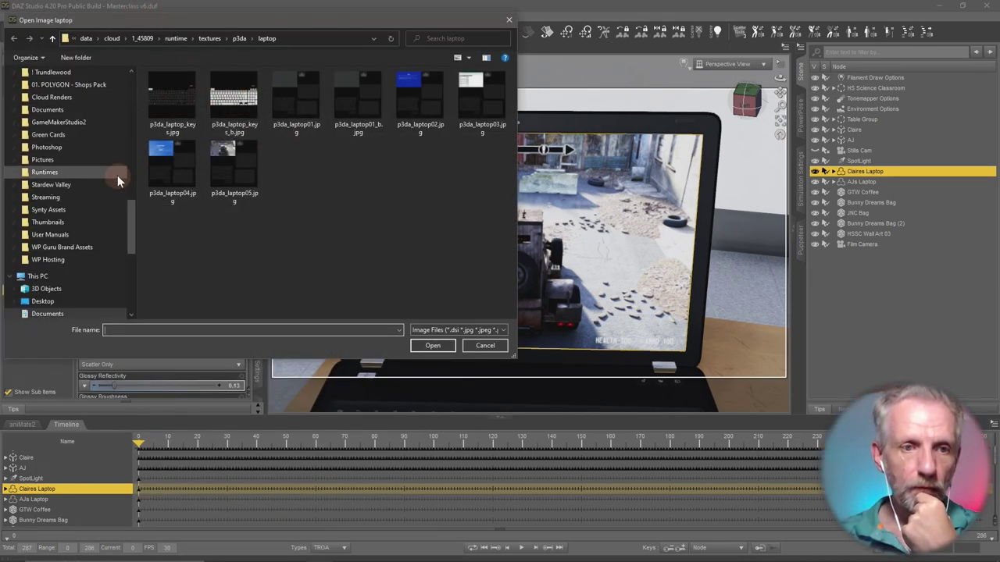
scroll(72, 121, "up", 10)
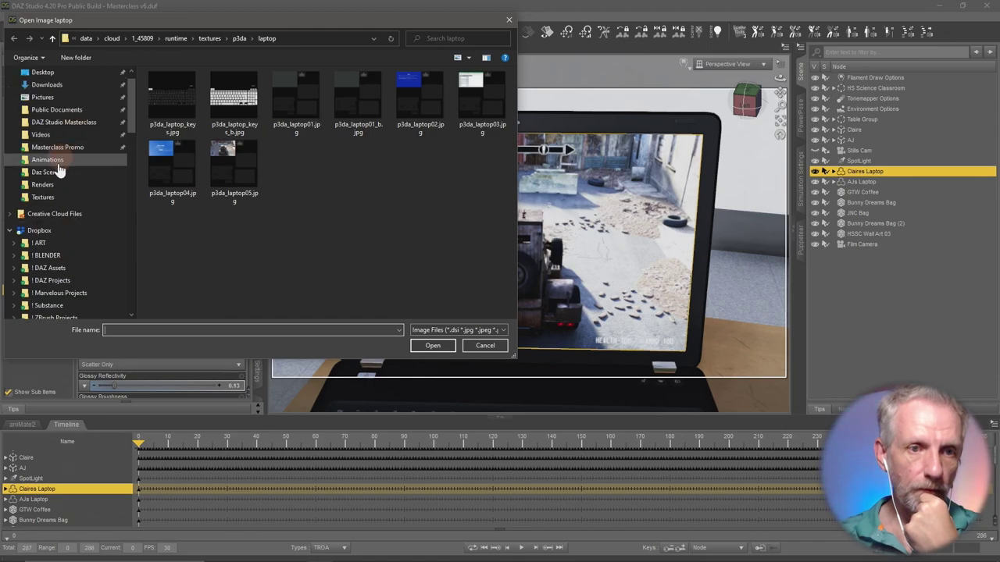
left_click(55, 196)
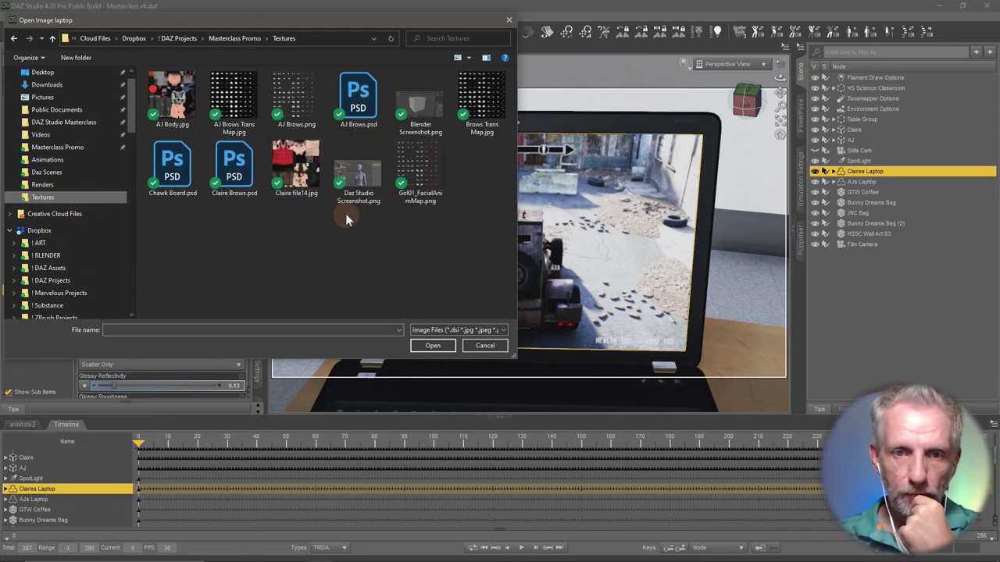
double_click(371, 185)
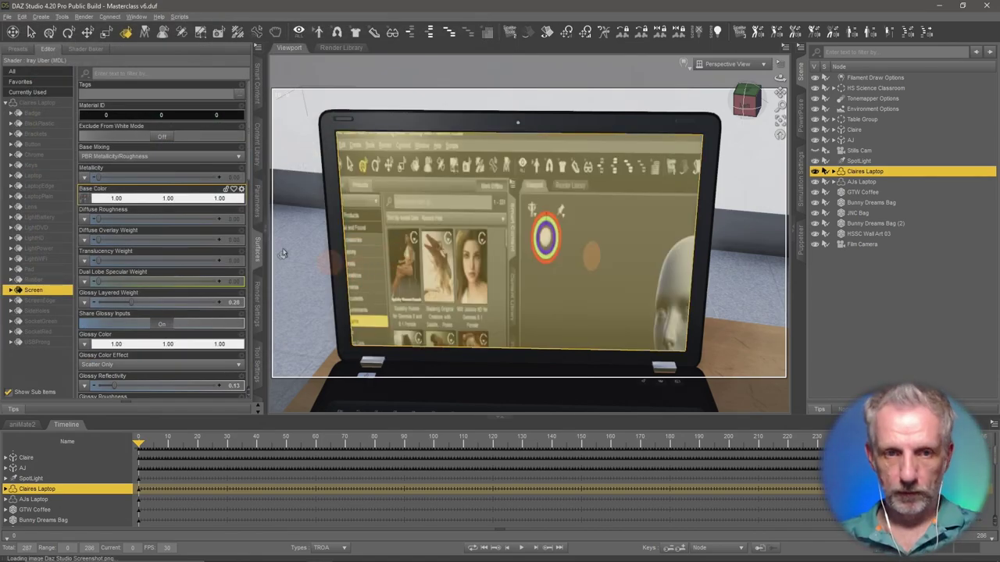
In the Claires Laptop screen's geometry settings, set Horizontal Tiles to 1.78, Vertical Tiles to 2.94 and Horizontal Offset to 0.043
double_click(35, 294)
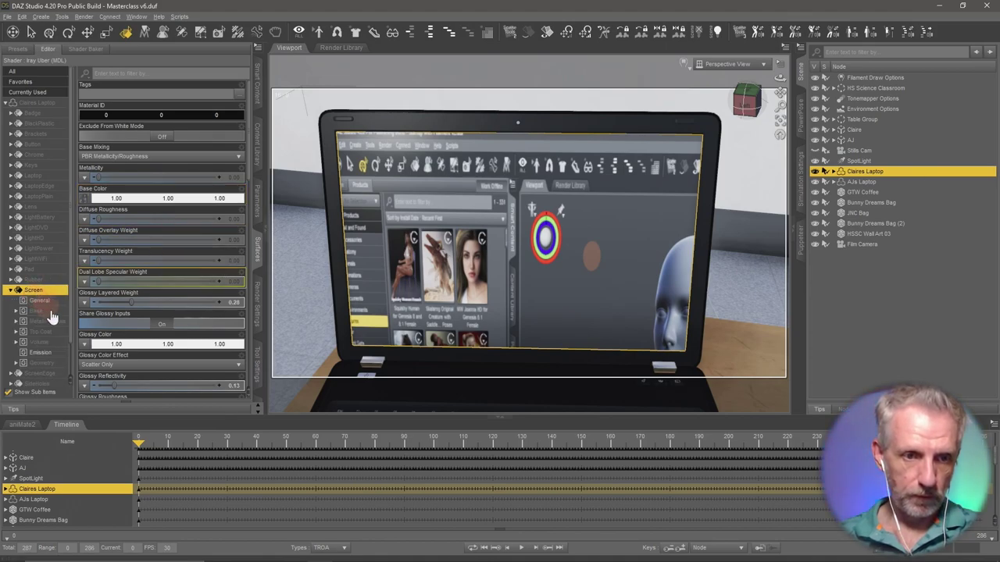
left_click(43, 363)
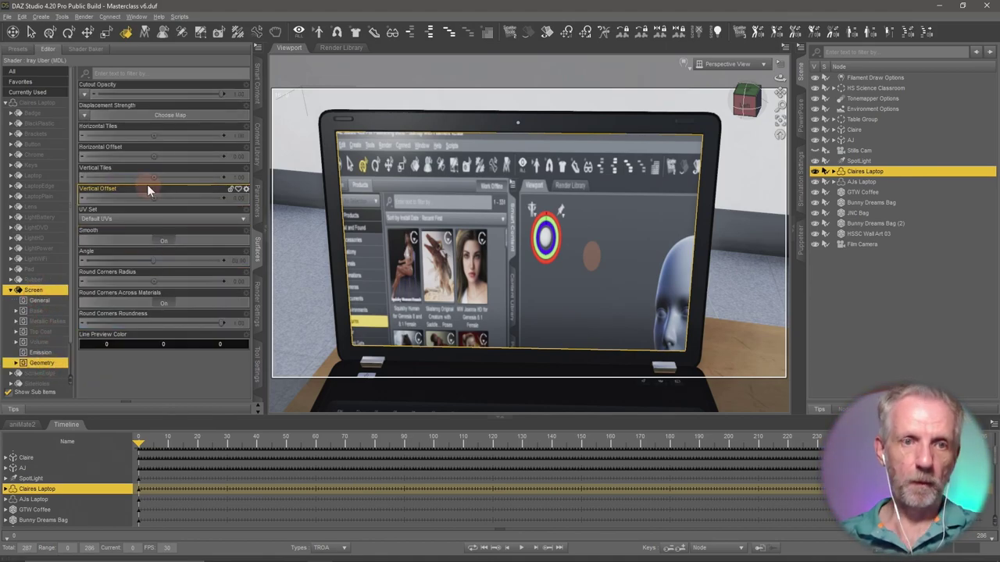
left_click_drag(154, 135, 152, 137)
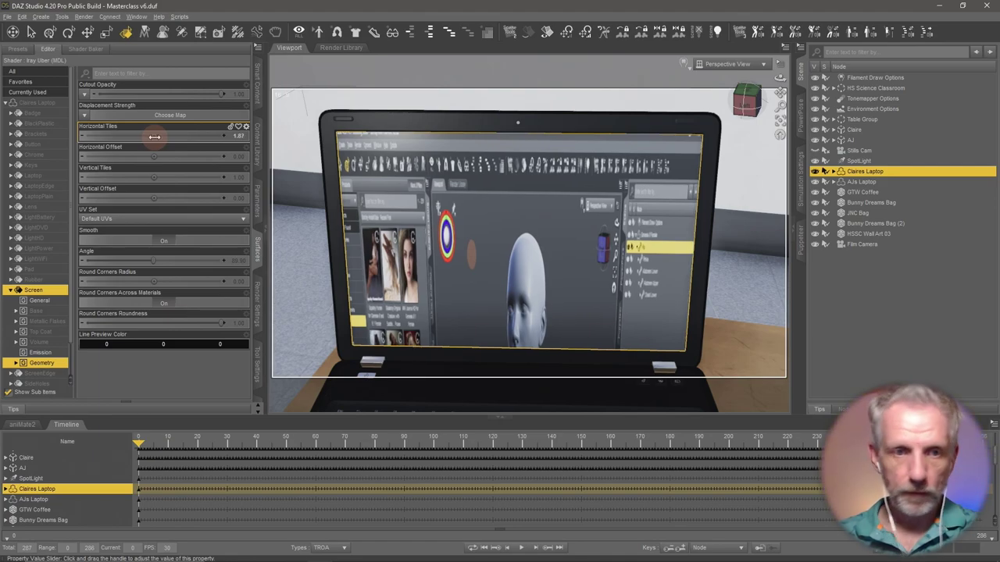
mouse_move(153, 173)
left_mouse_down()
mouse_move(184, 178)
mouse_move(153, 178)
left_mouse_up()
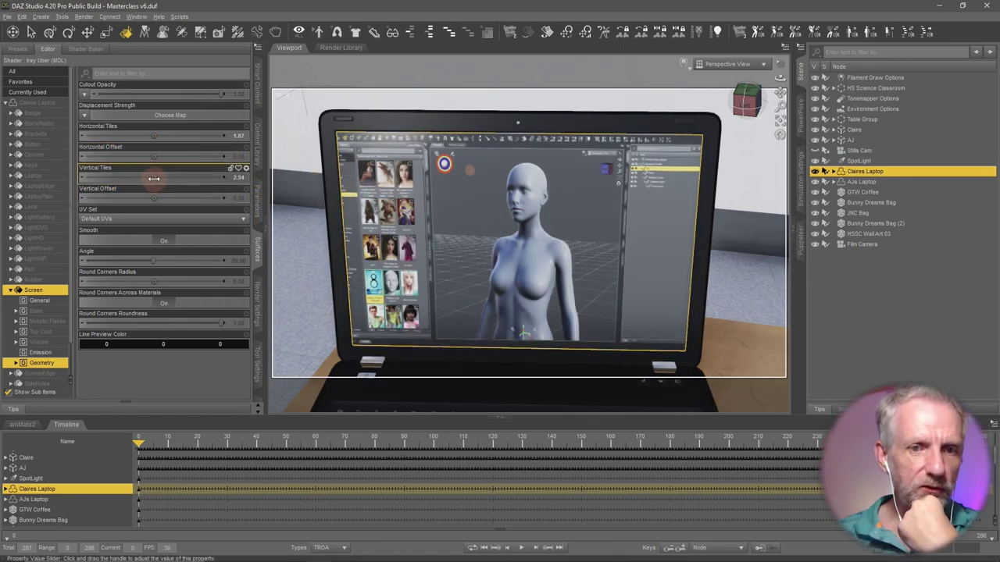
left_click_drag(154, 198, 153, 197)
left_click_drag(153, 159, 154, 159)
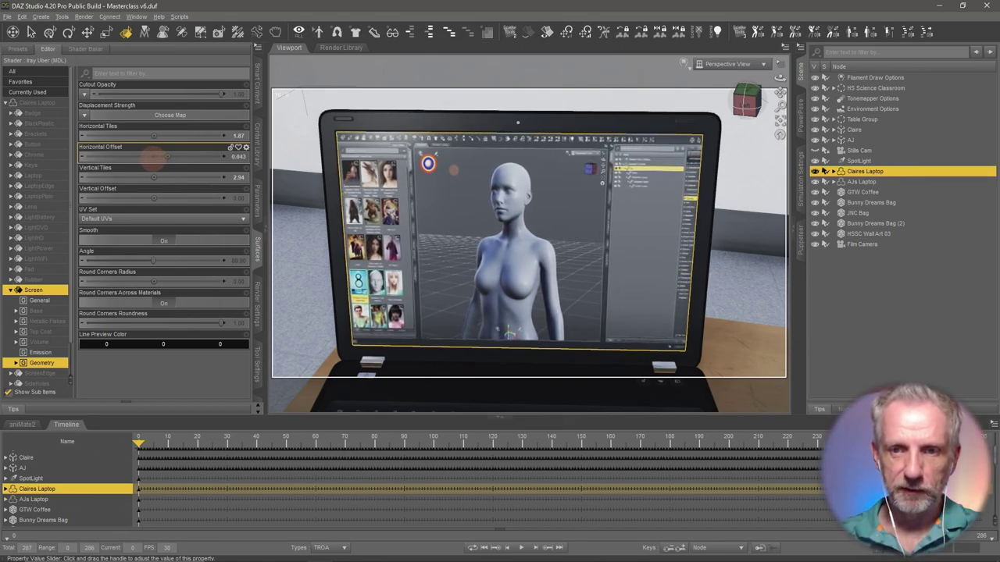
mouse_move(157, 137)
left_mouse_down()
mouse_move(166, 139)
mouse_move(153, 136)
left_mouse_up()
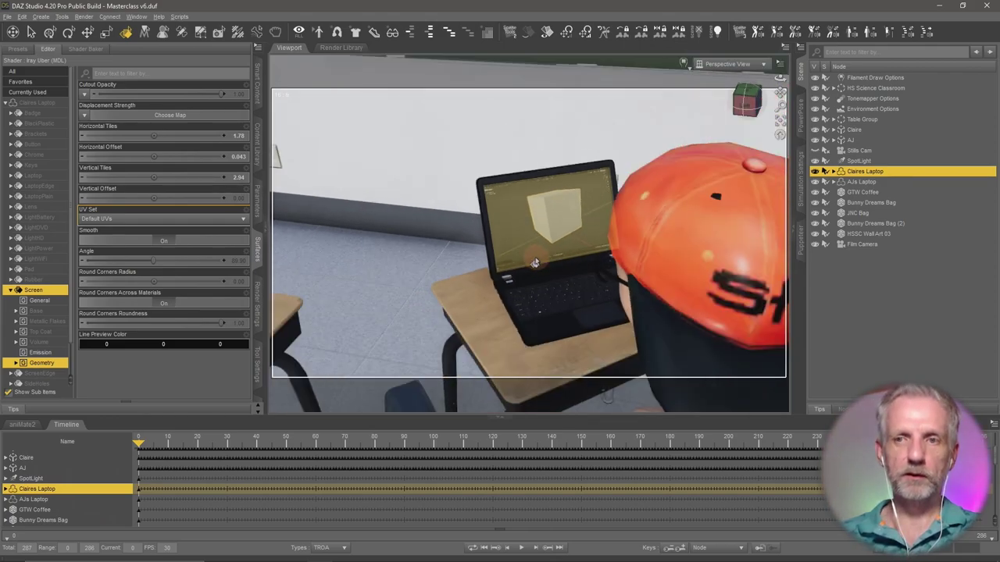
Check the laptop screens through the Film Camera, switch the viewport to Stills Cam and save the scene
left_click(49, 31)
left_click(744, 65)
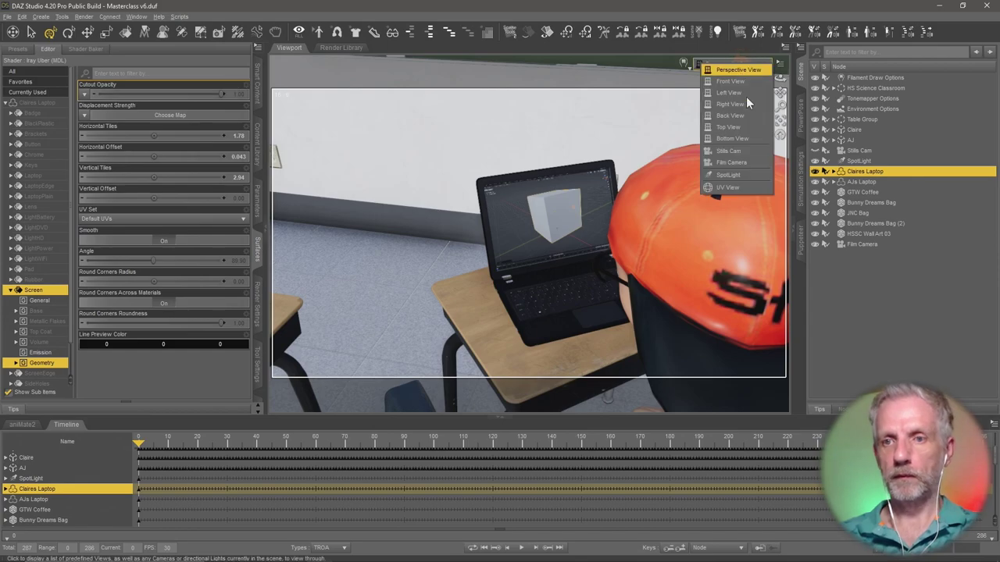
left_click(756, 162)
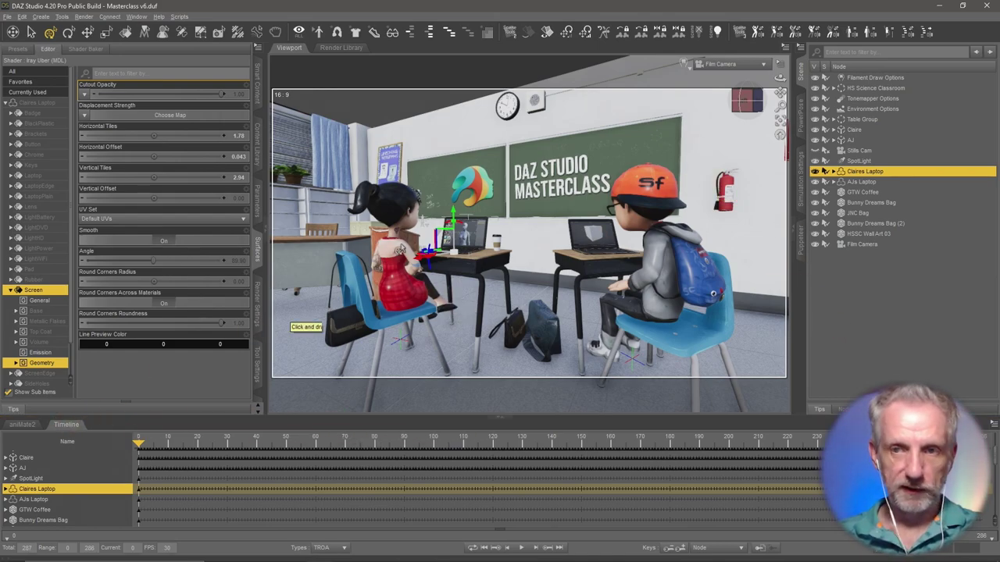
left_click(735, 65)
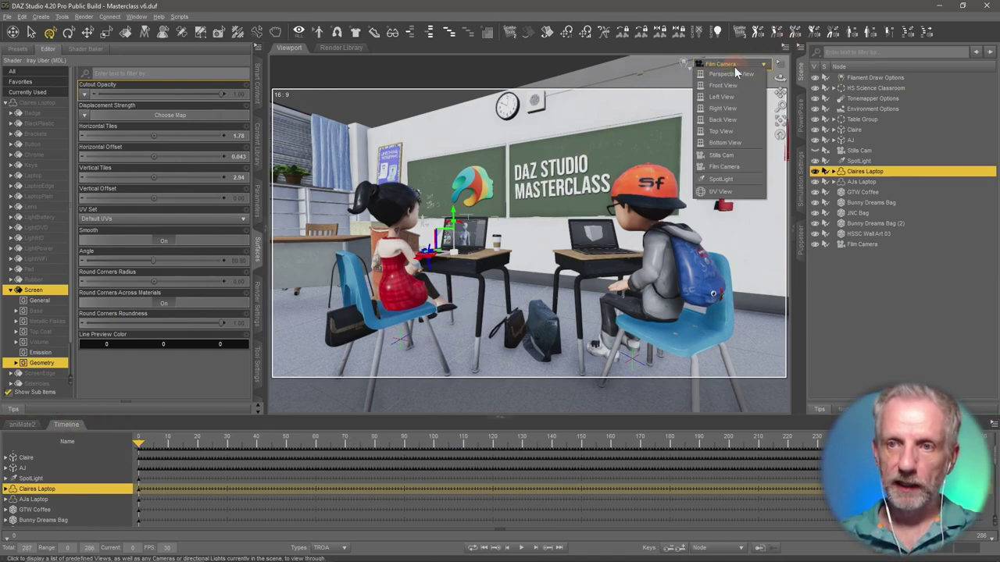
left_click(728, 156)
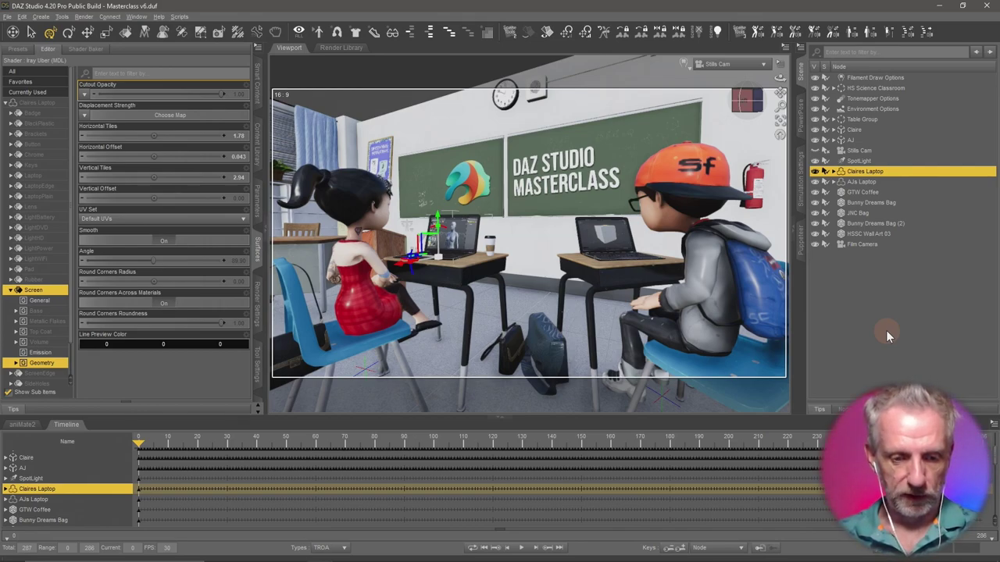
key("ctrl+s")
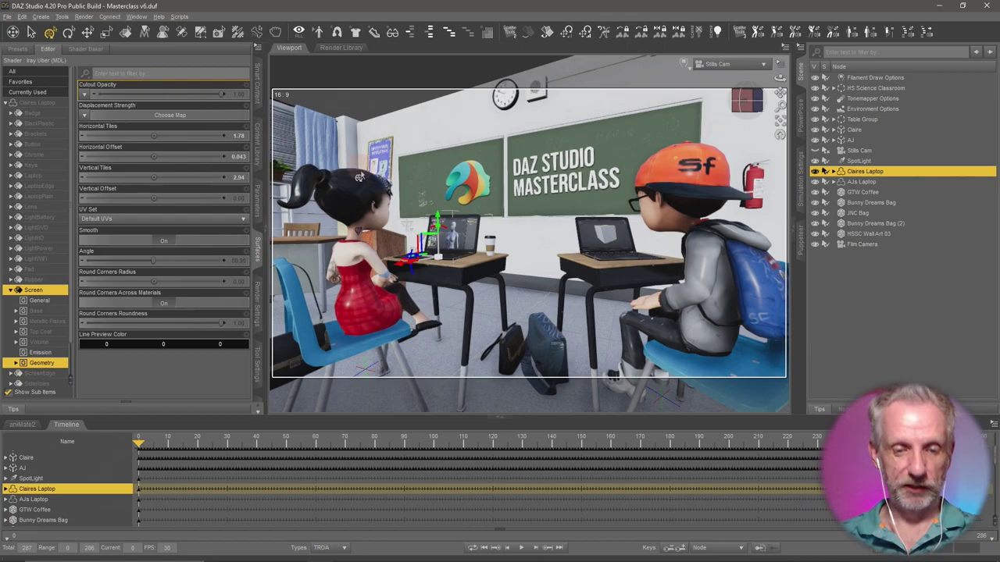
Start a test render from Stills Cam in an enlarged render window, inspect the lighting and laptop screens, and cancel it
key("ctrl+r")
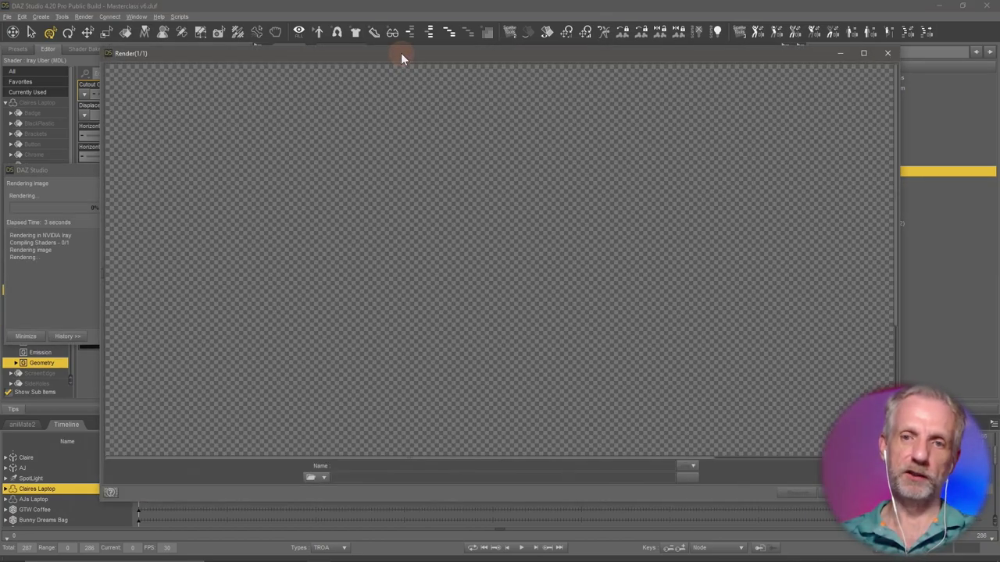
left_click_drag(401, 53, 478, 28)
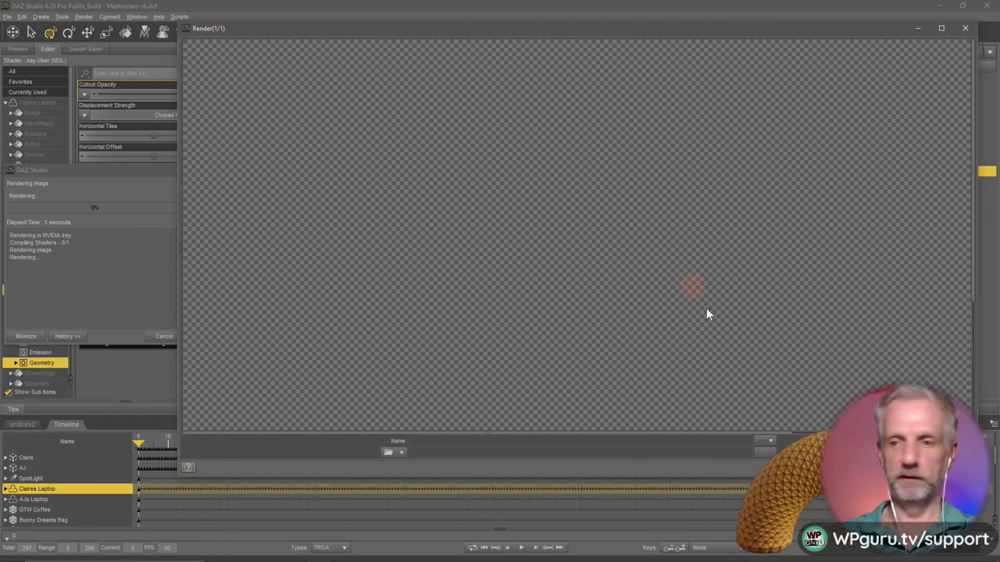
left_click_drag(973, 434, 986, 484)
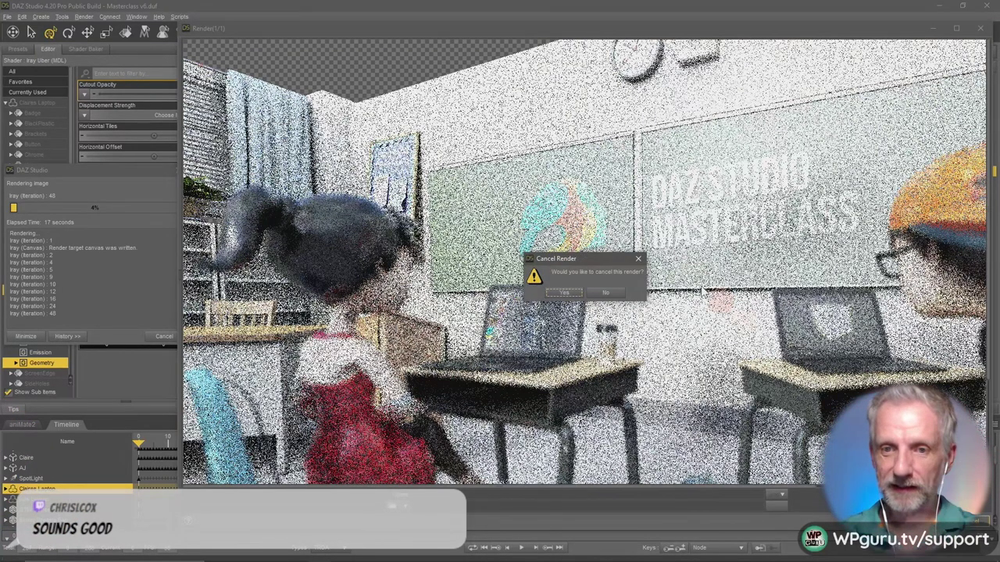
left_click(564, 294)
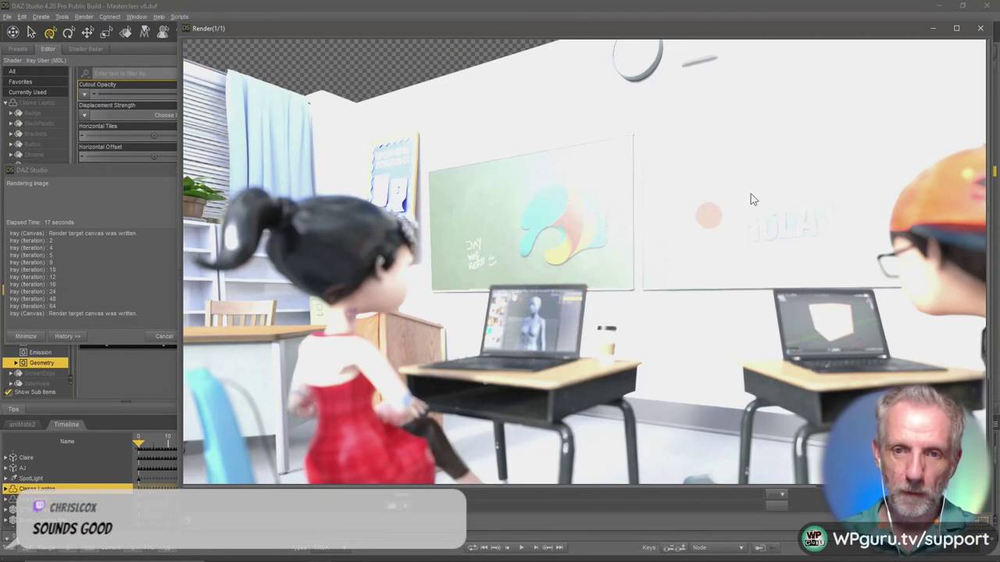
left_click(980, 28)
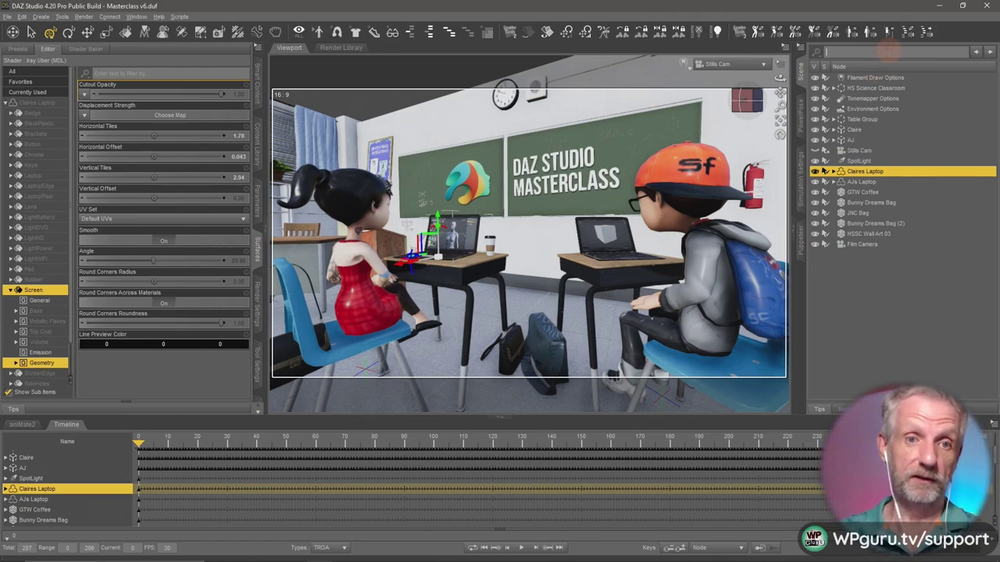
Filter the scene nodes by "cei" and make the HSSC Ceiling of the HS Science Classroom visible
type("c")
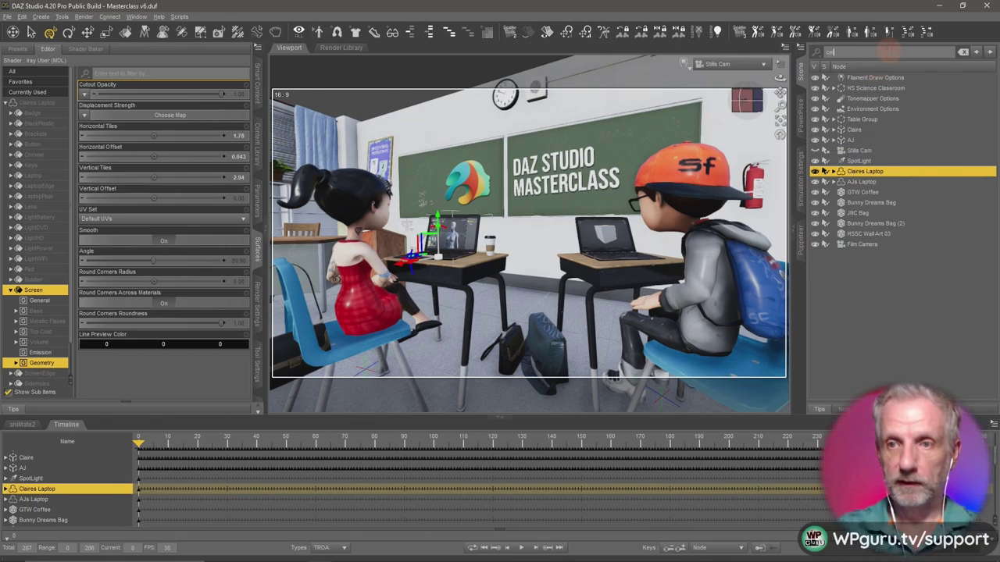
type("ei")
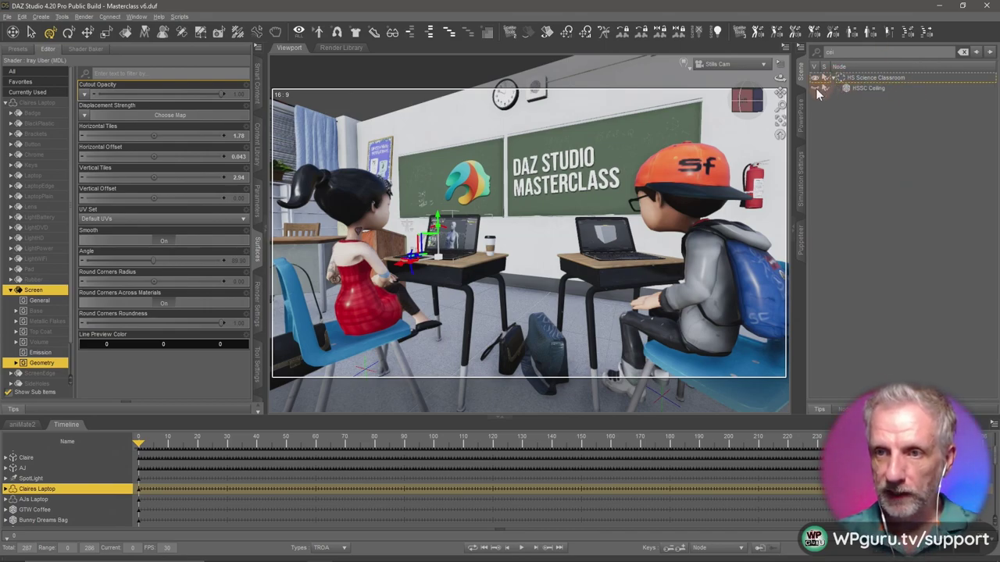
left_click(815, 89)
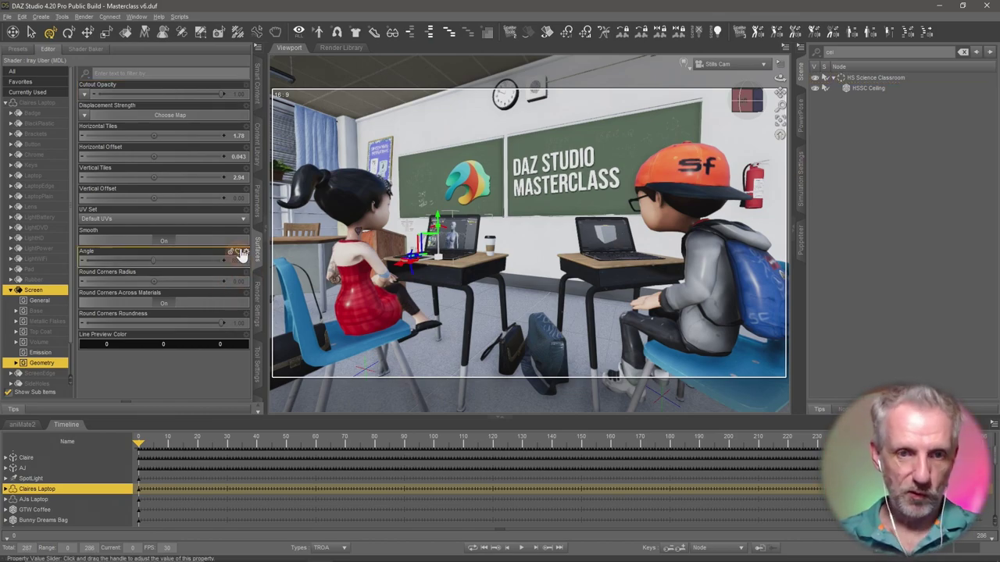
In the progressive rendering settings, set Max Samples to 500
left_click(258, 306)
left_click(46, 125)
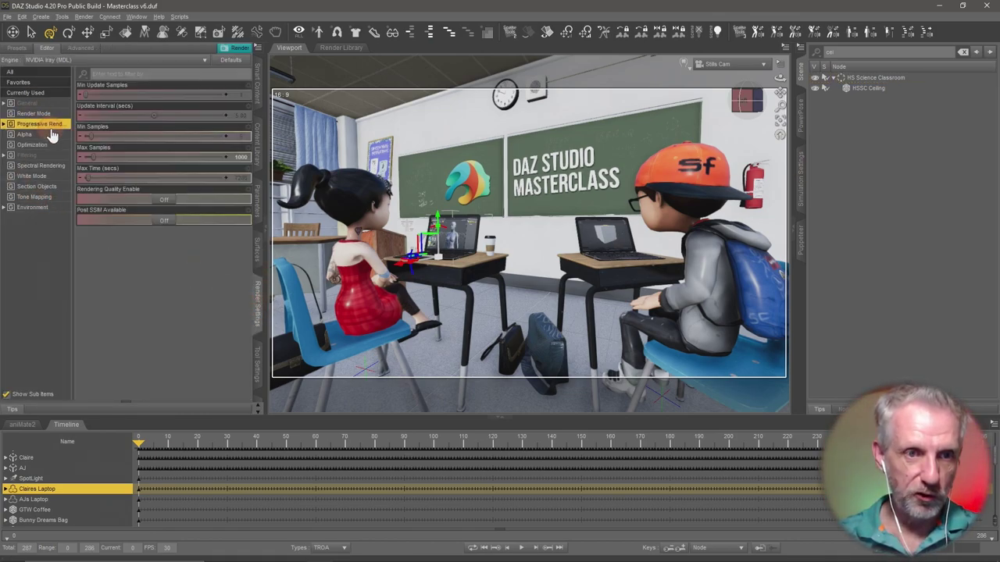
left_click(237, 157)
type("500")
key("Return")
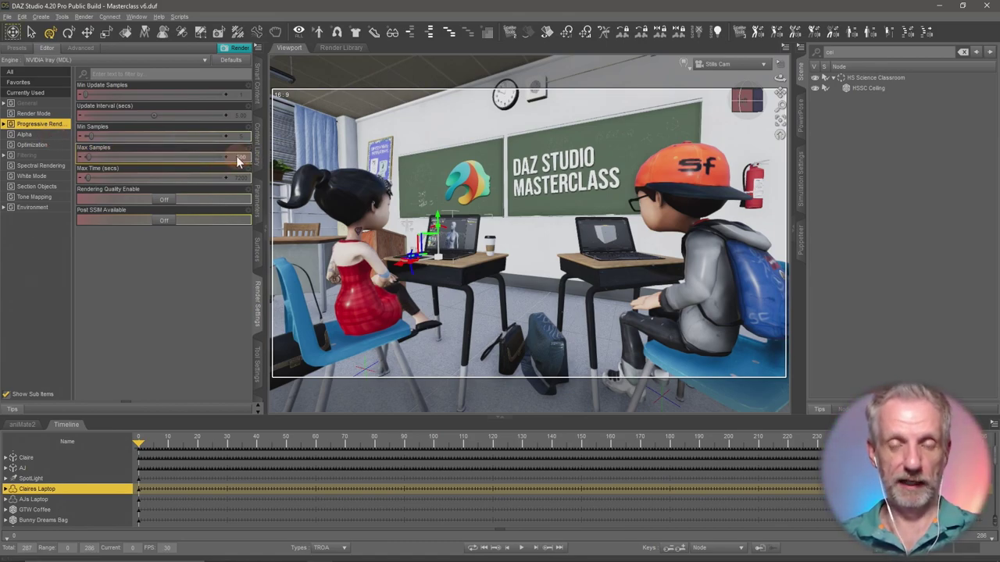
Render the classroom from Stills Cam, inspect the finished image and name it "Promo v2"
key("ctrl+r")
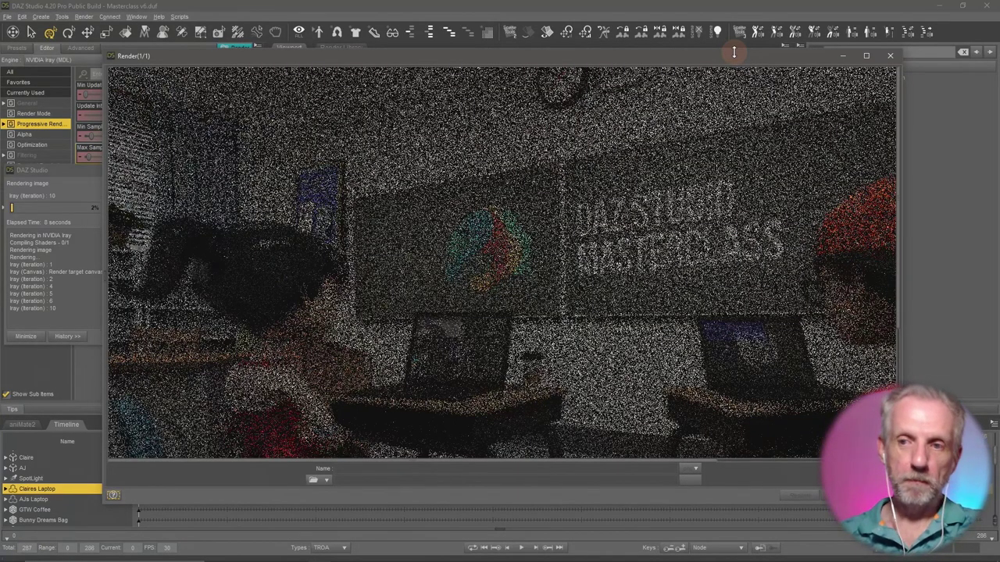
scroll(788, 189, "down", 1)
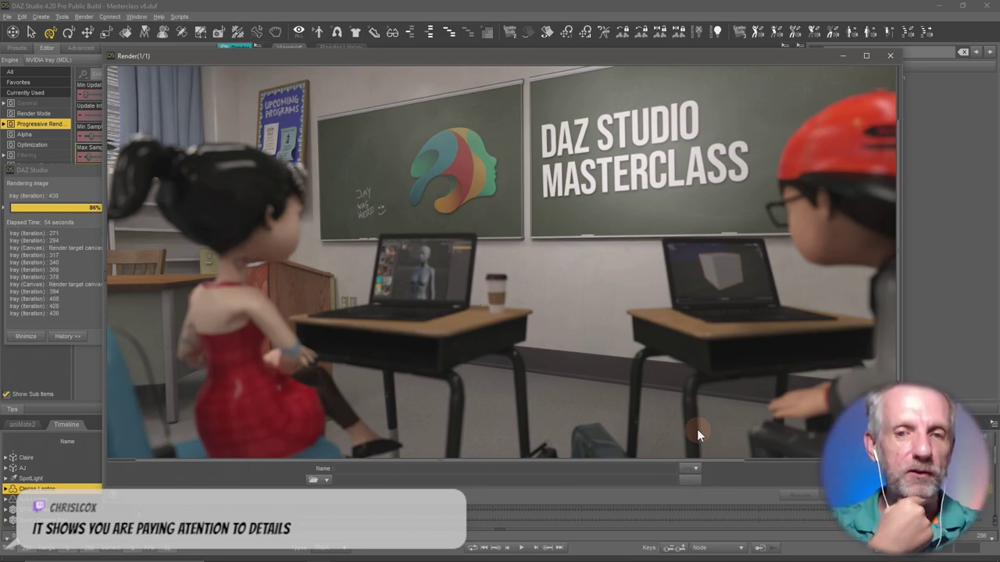
scroll(743, 410, "down", 3)
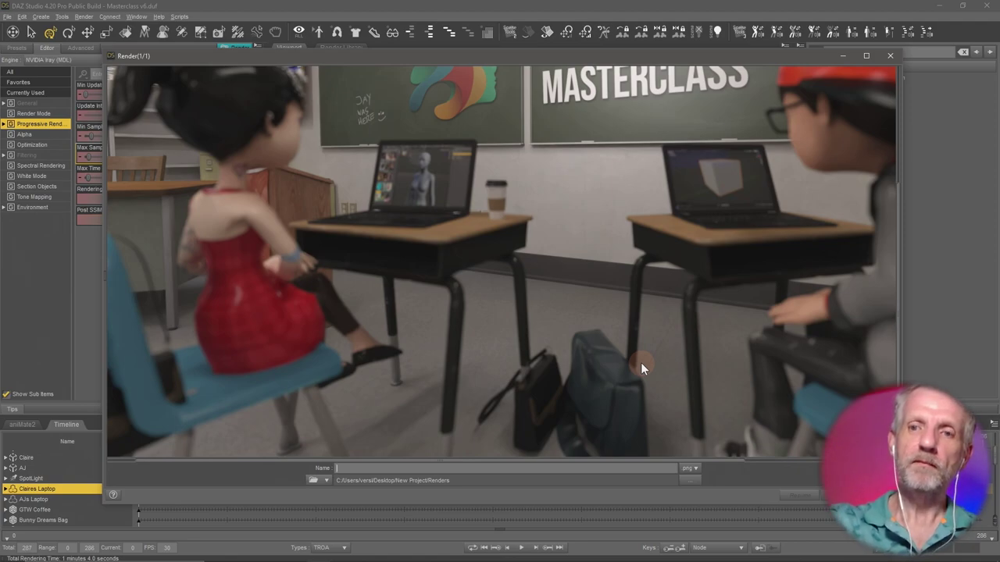
scroll(655, 371, "up", 4)
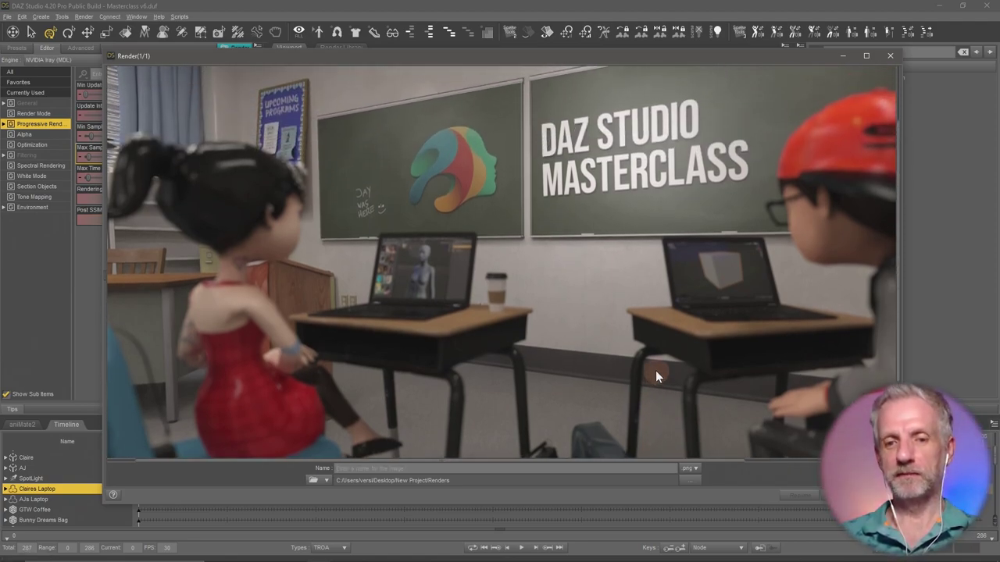
left_click(523, 469)
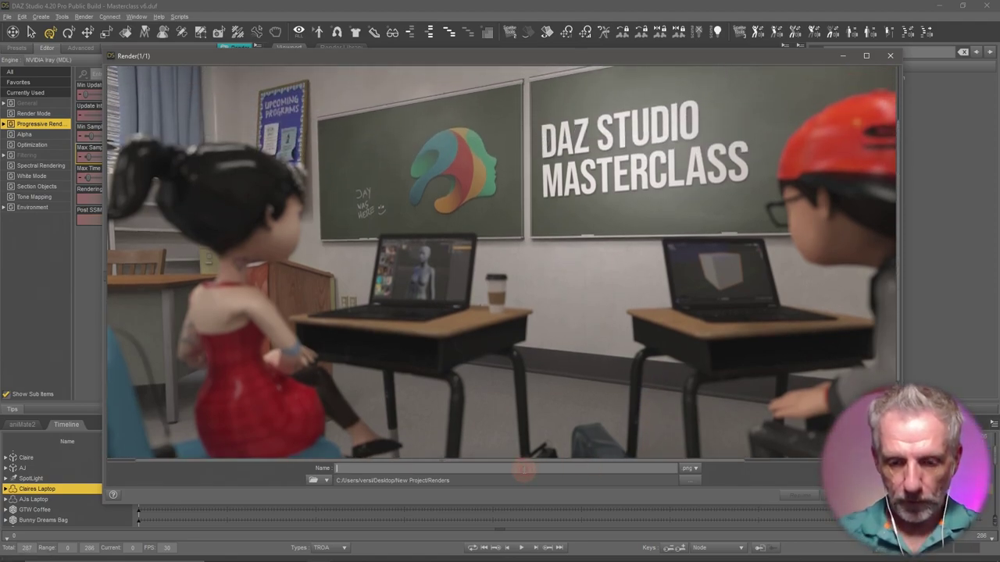
type("Promo Sc")
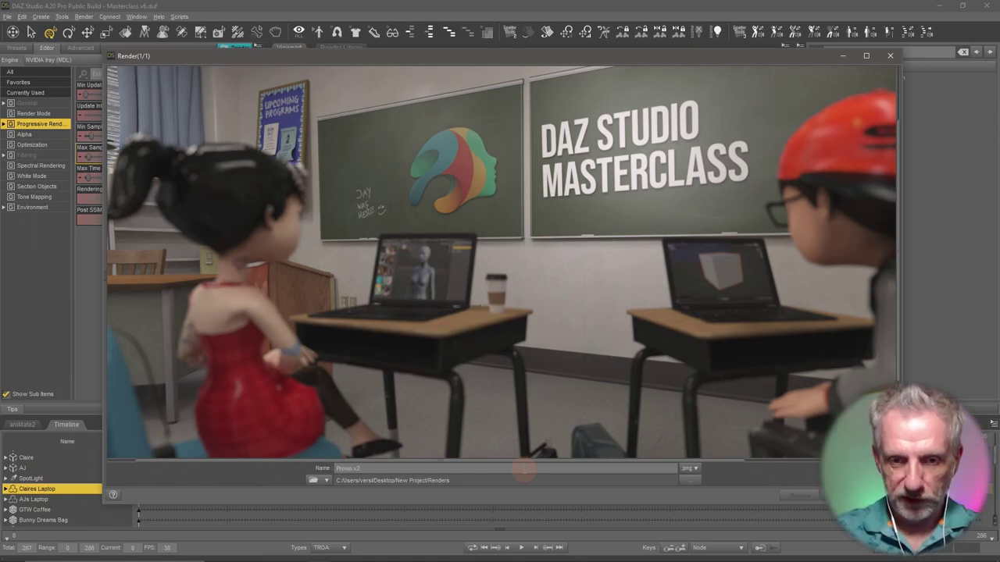
left_click(516, 553)
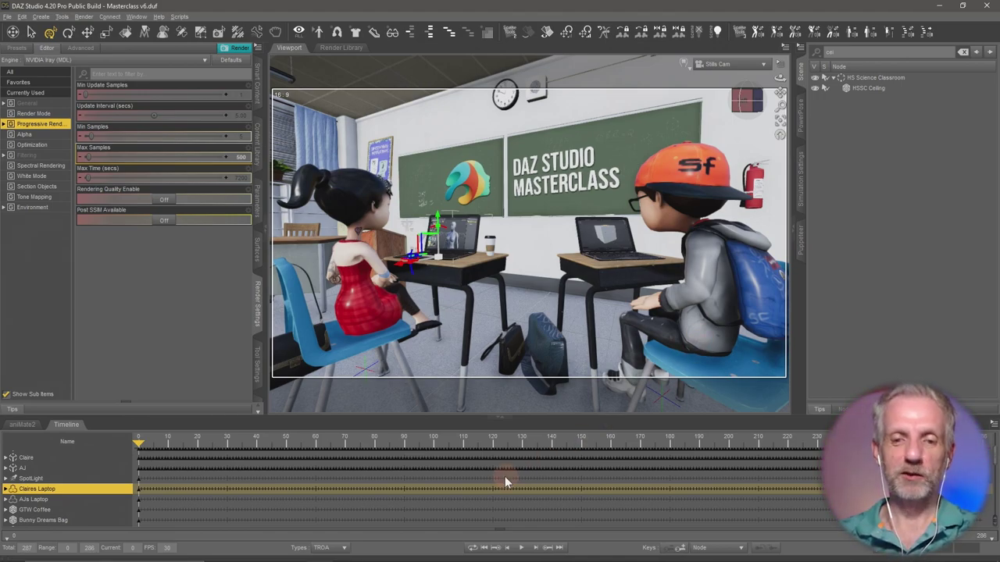
left_click(294, 552)
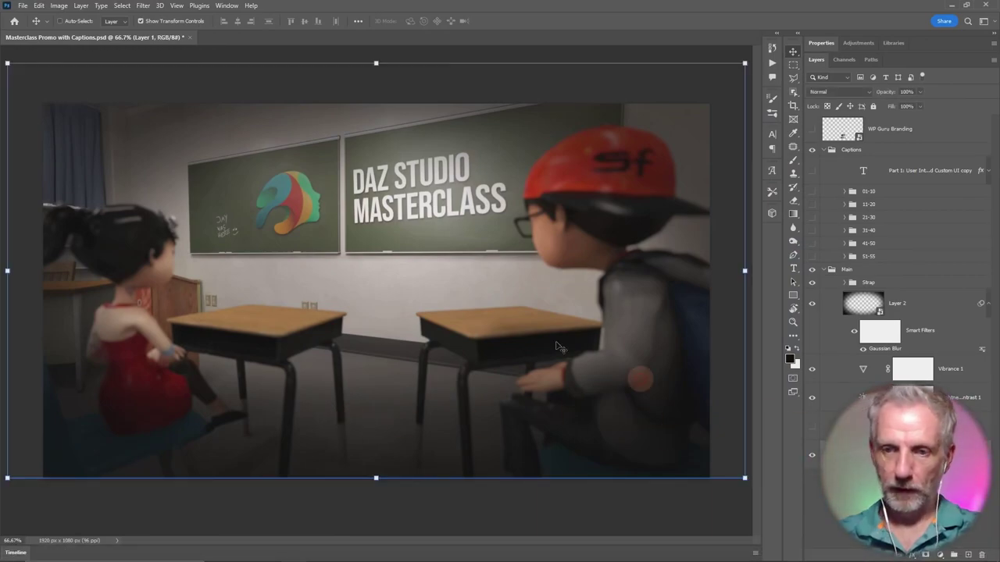
left_click(22, 7)
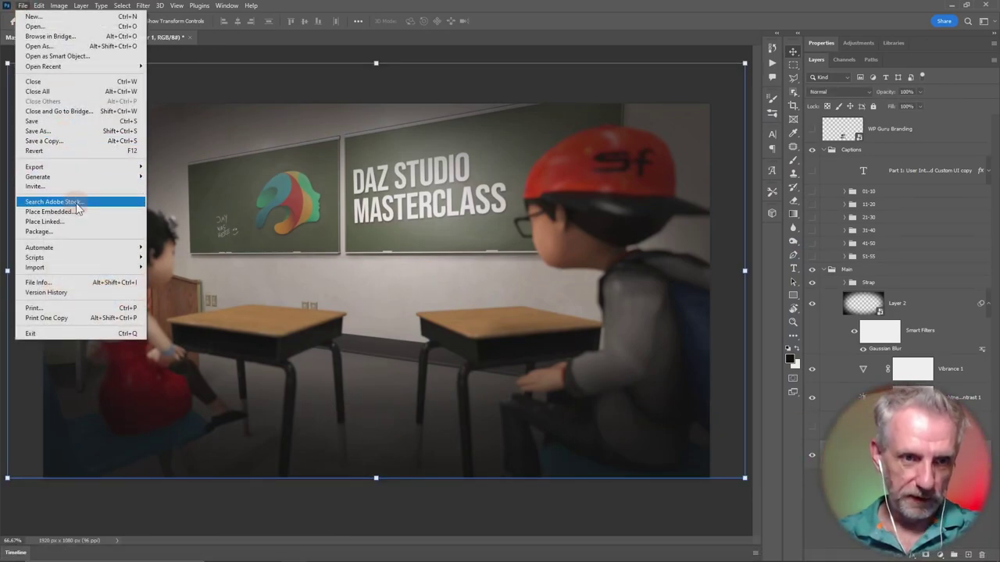
left_click(82, 211)
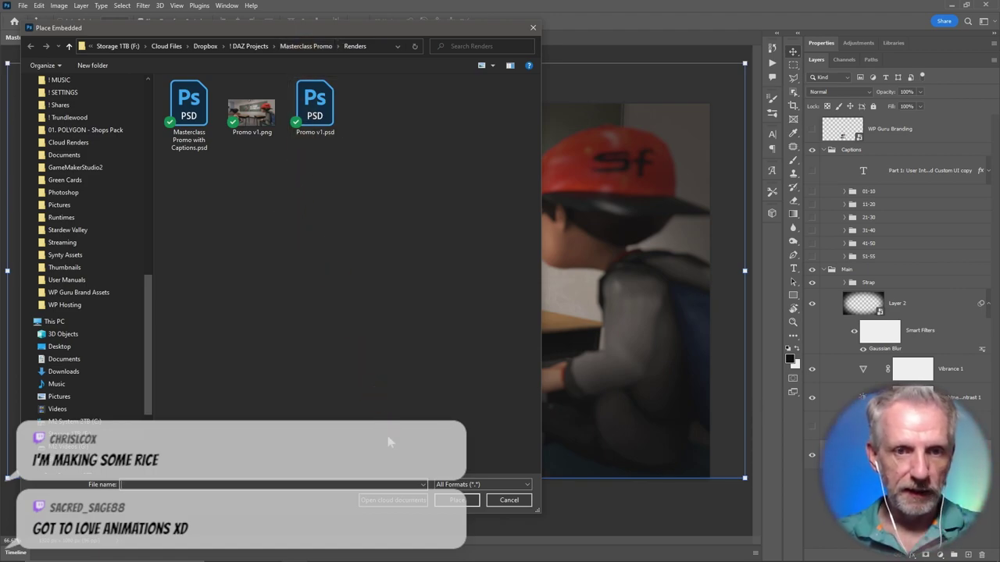
left_click(509, 500)
key("alt+Tab")
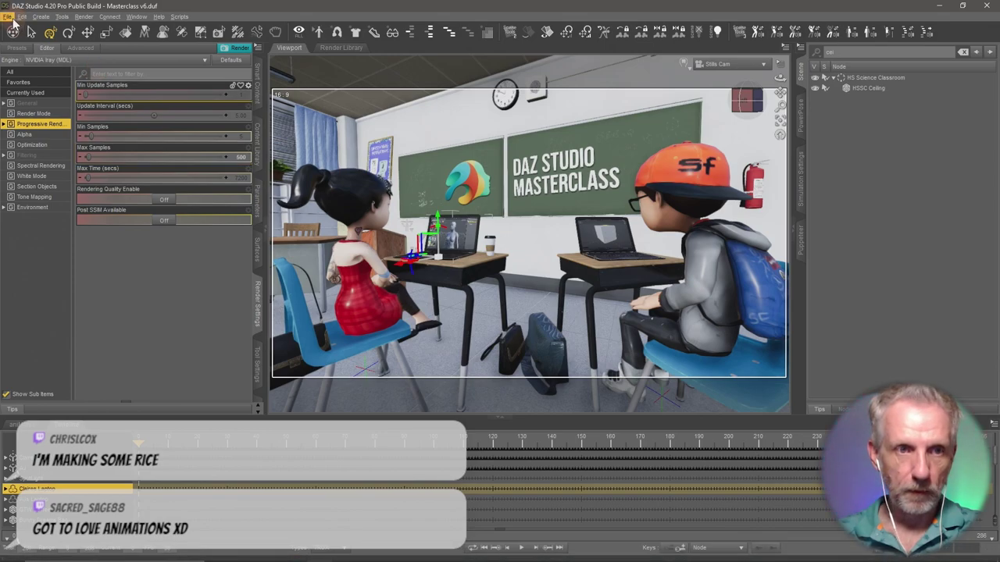
Save the last render as the PNG file "Promo v2" in the Masterclass Promo project's Renders folder
left_click(7, 16)
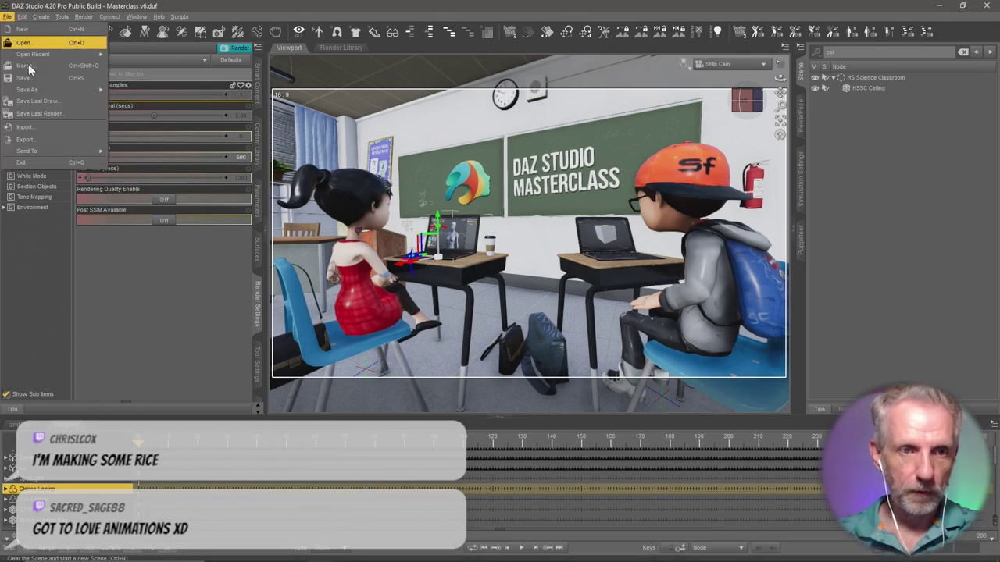
left_click(68, 112)
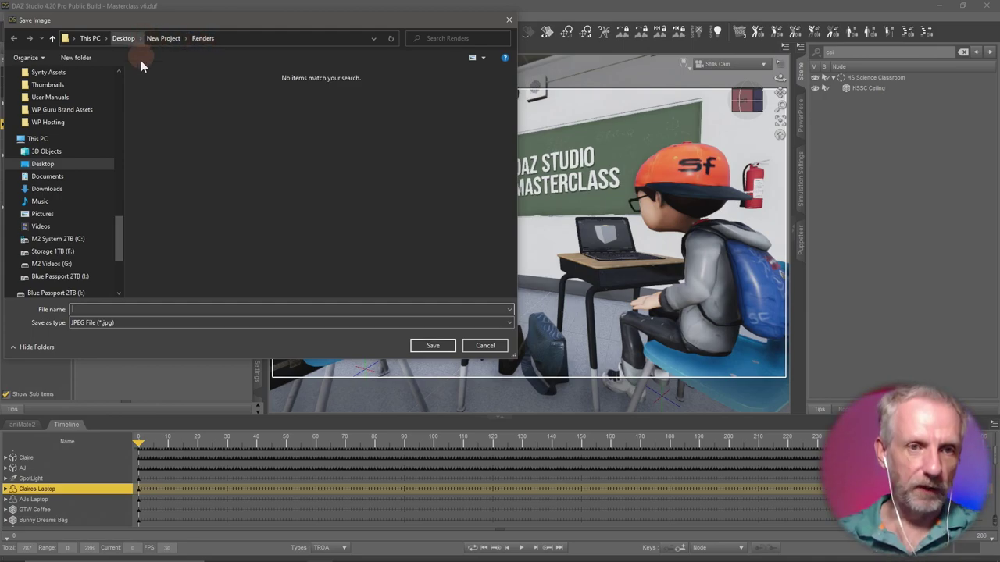
scroll(70, 100, "up", 10)
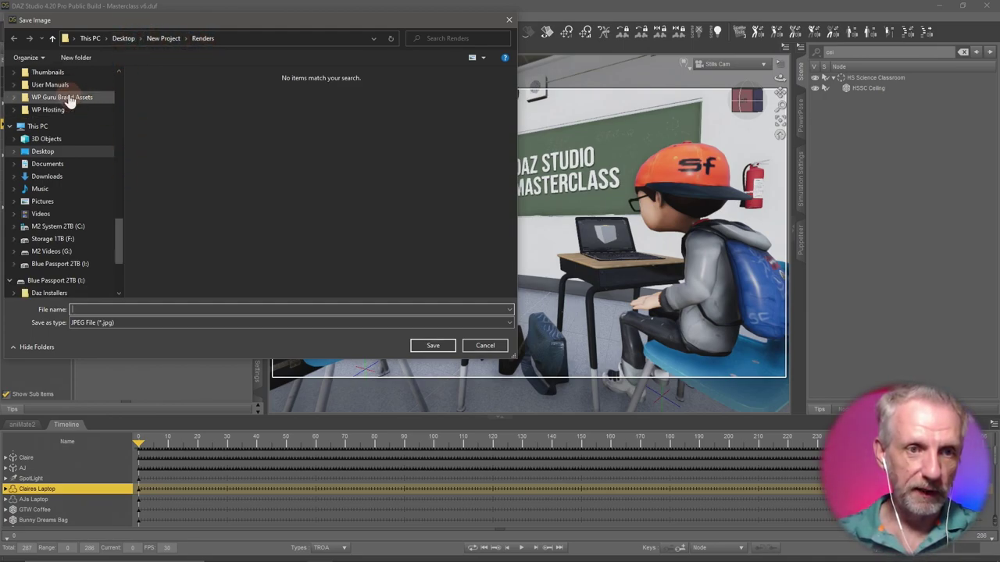
scroll(69, 100, "up", 10)
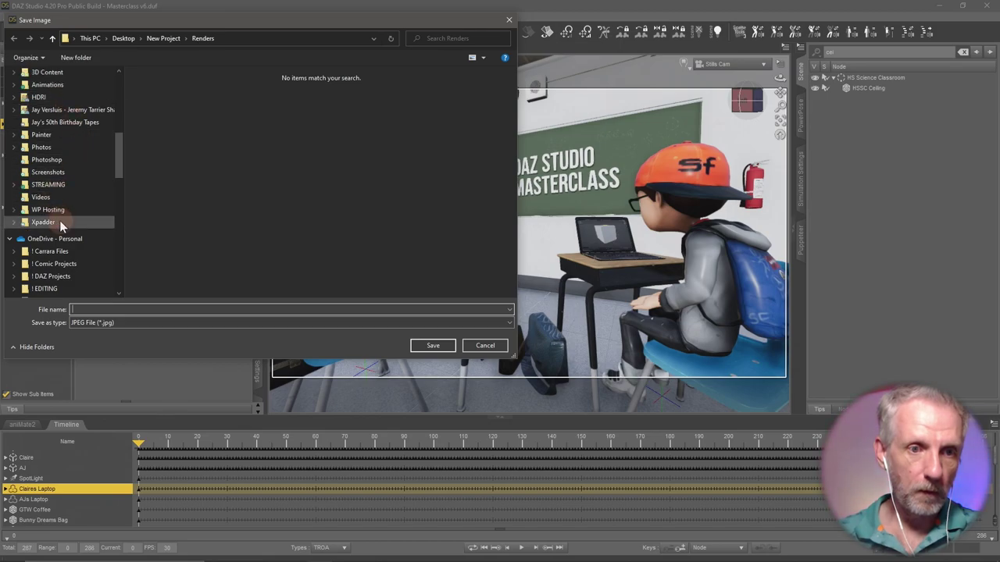
left_click(76, 209)
left_click(274, 309)
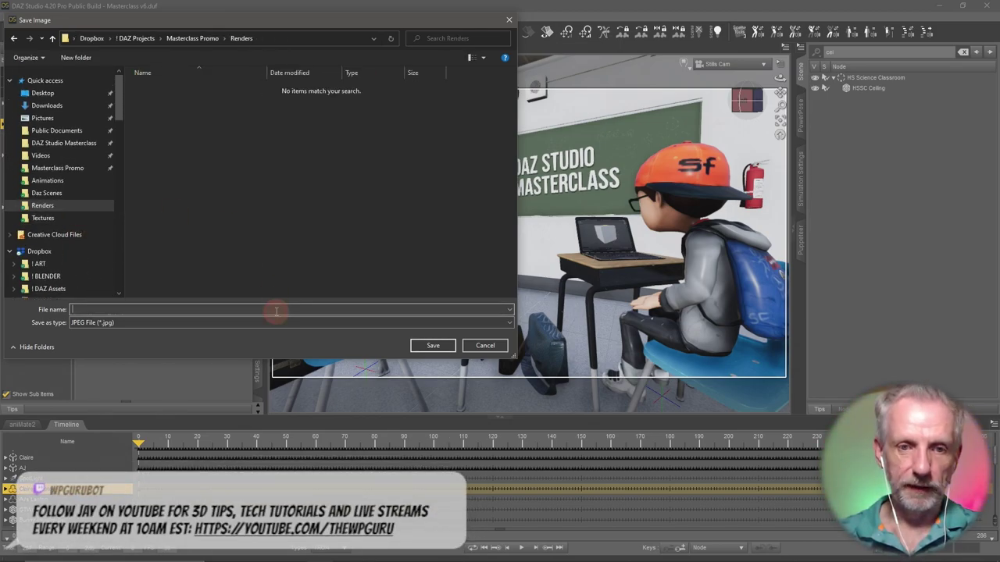
type("Promo v2")
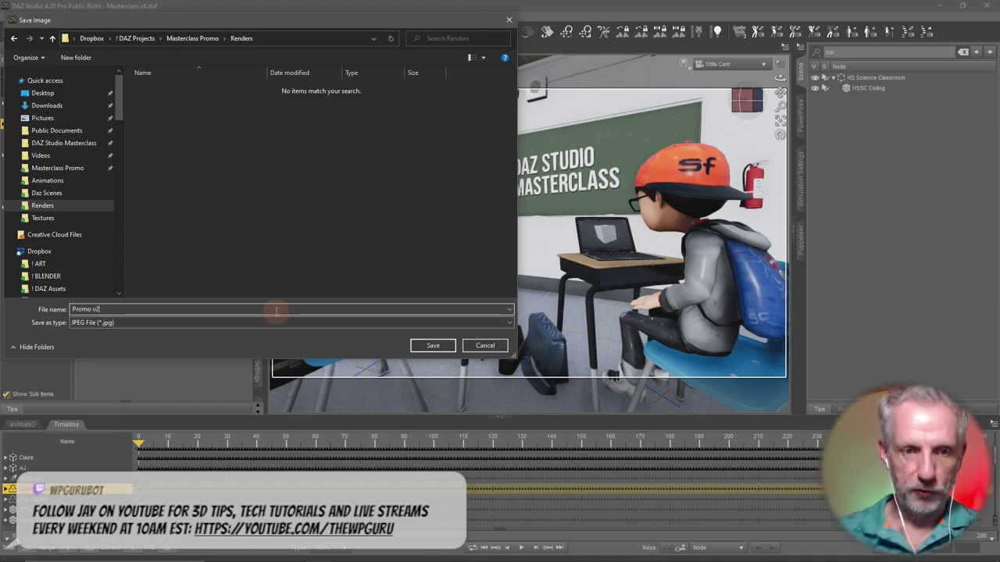
left_click(242, 323)
left_click(222, 341)
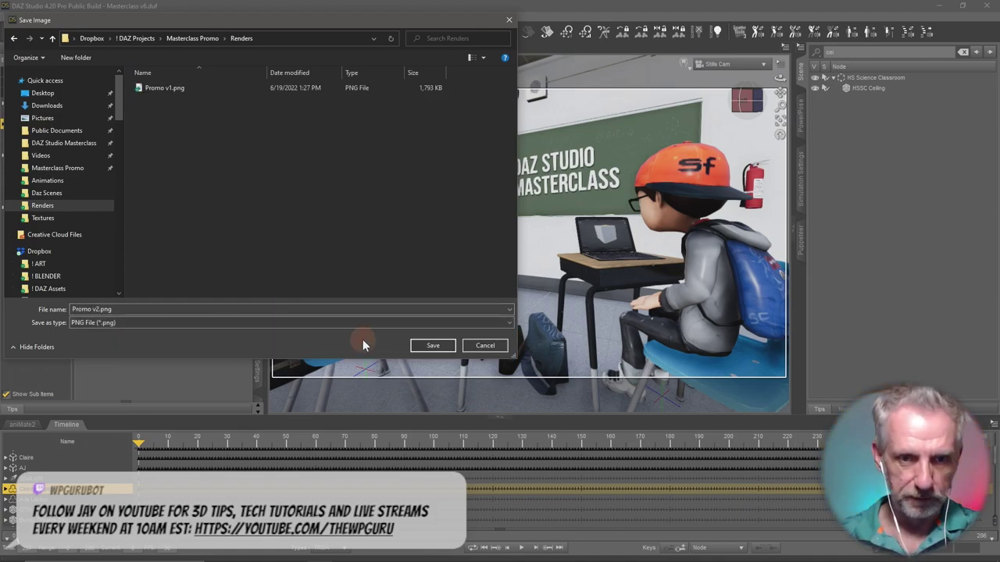
left_click(430, 348)
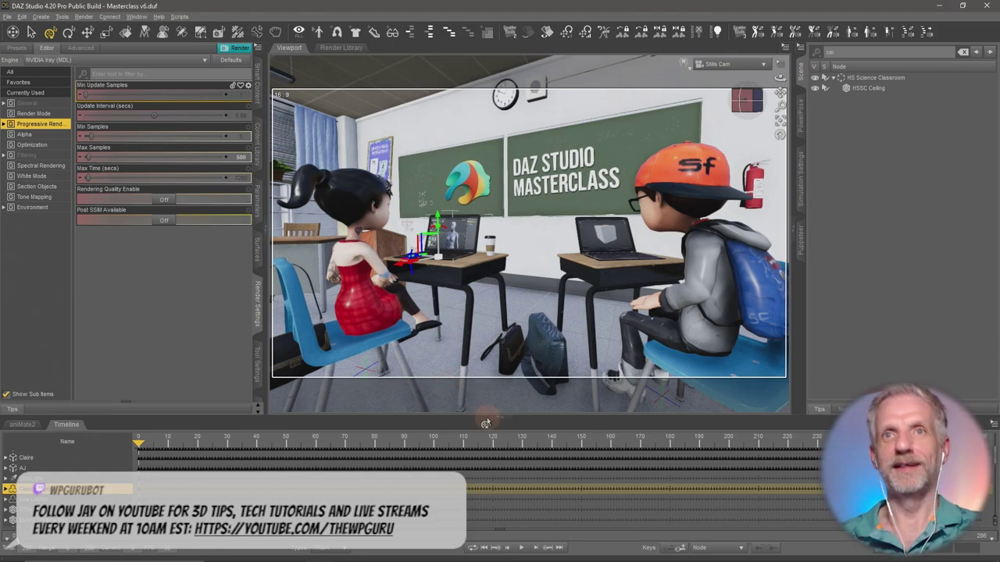
Switch to Photoshop and place Promo v2.png as an embedded image in Masterclass Promo with Captions.psd
key("alt+Tab")
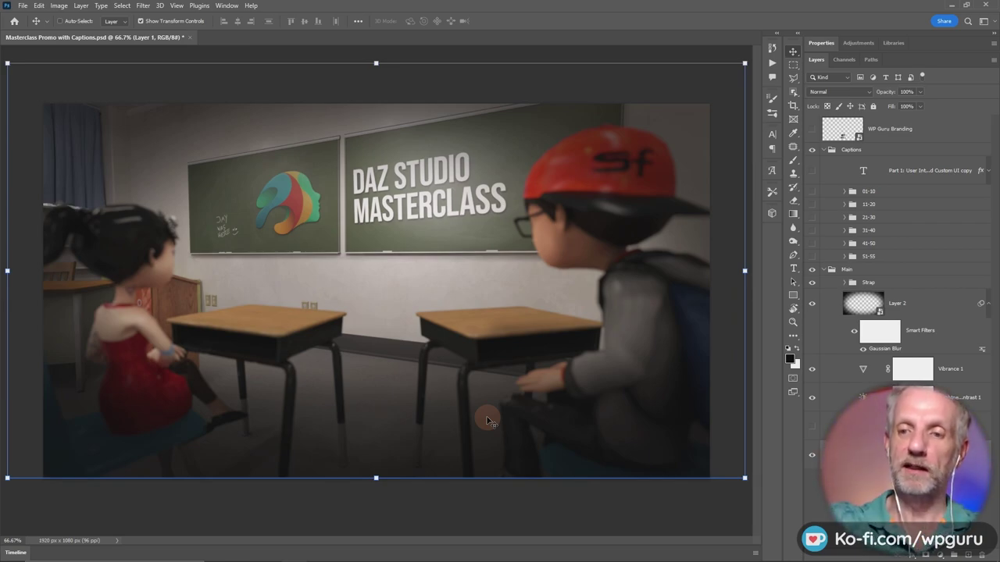
left_click(24, 6)
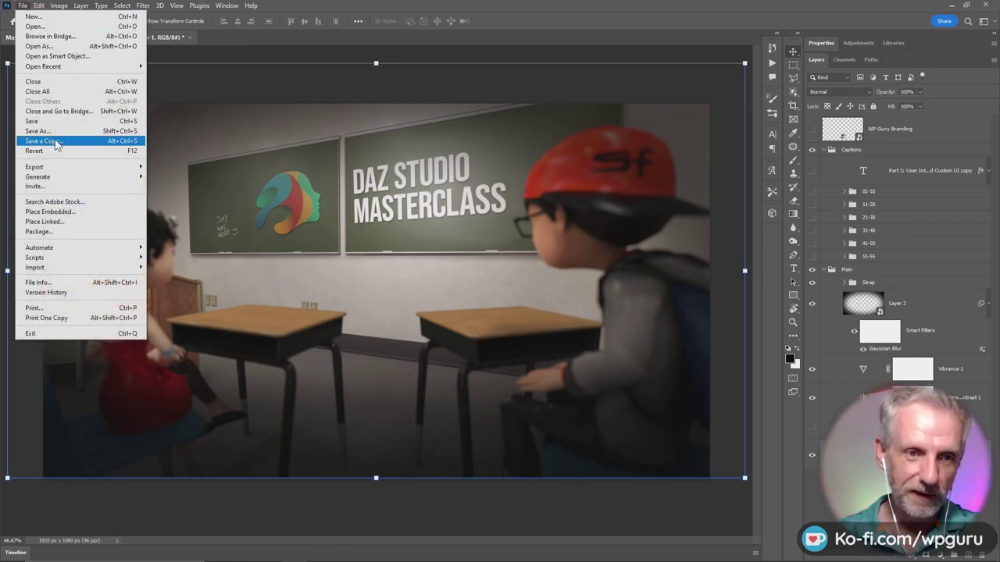
left_click(235, 206)
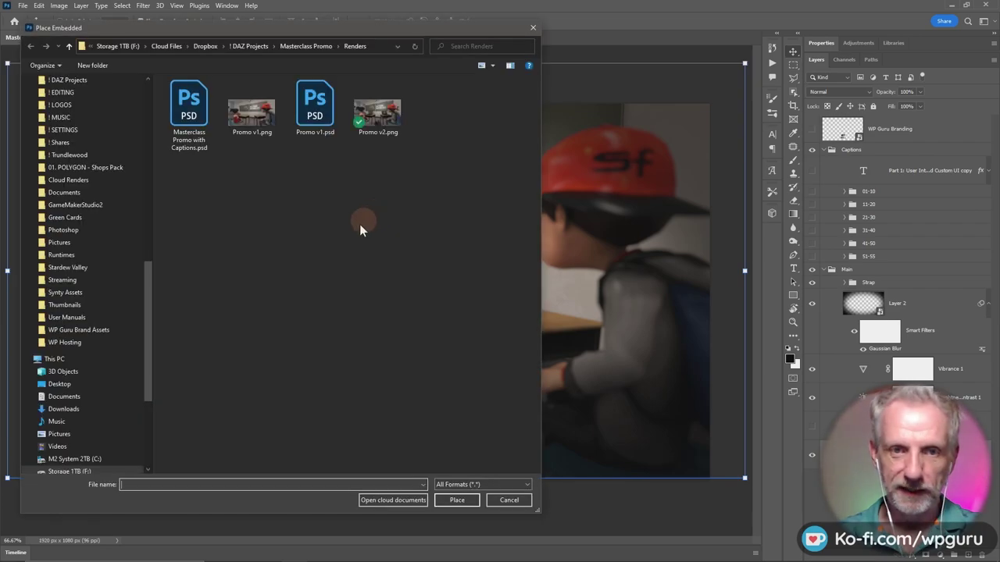
left_click(376, 116)
left_click(456, 502)
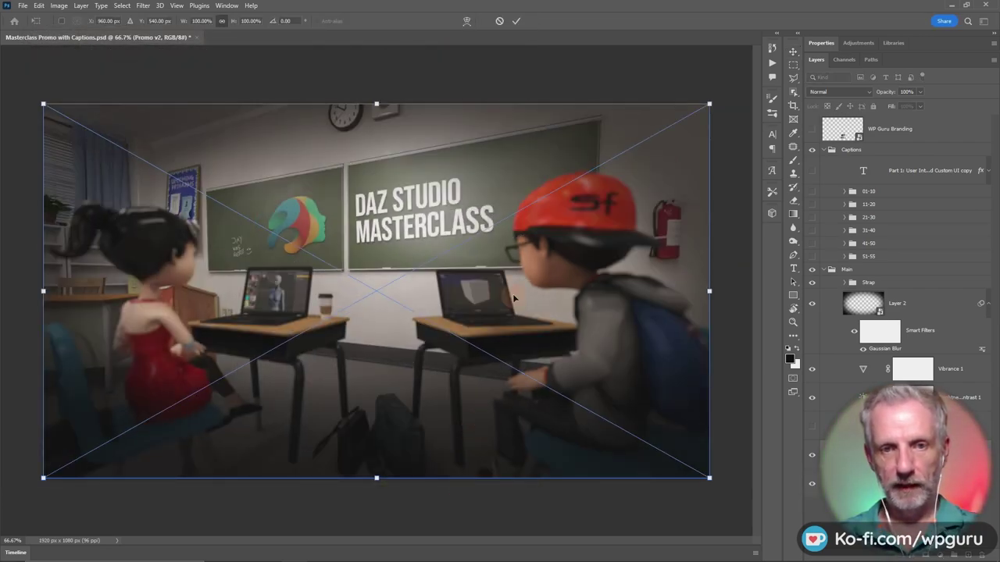
Enlarge the placed Promo v2 image beyond the canvas edges, shift it up and slightly left, and apply the transform
left_click_drag(708, 102, 742, 84, "alt")
left_click_drag(668, 263, 656, 235)
key("Return")
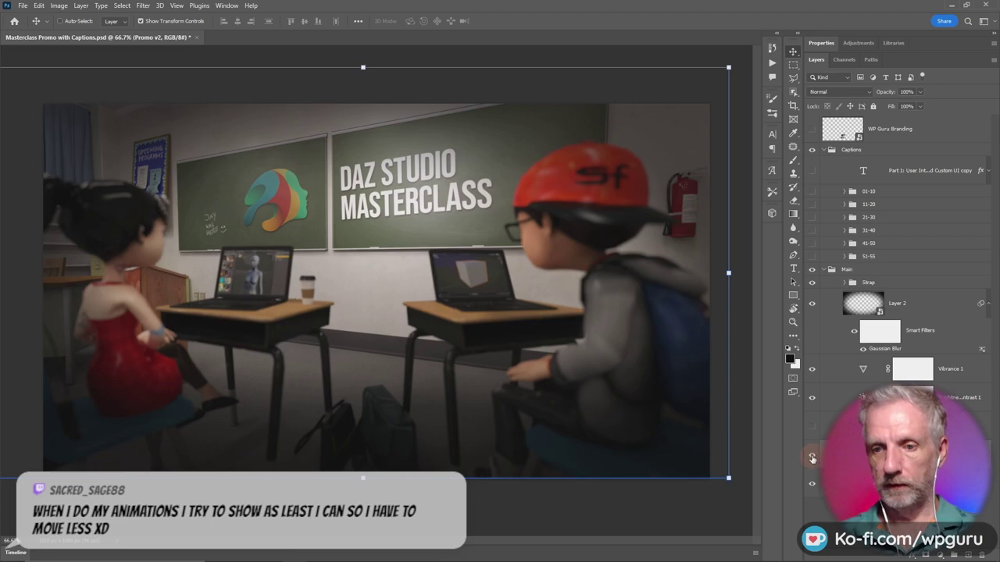
Compare the new Promo v2 render with the old background by repeatedly hiding and showing its layer
left_click(812, 457)
left_click(812, 457)
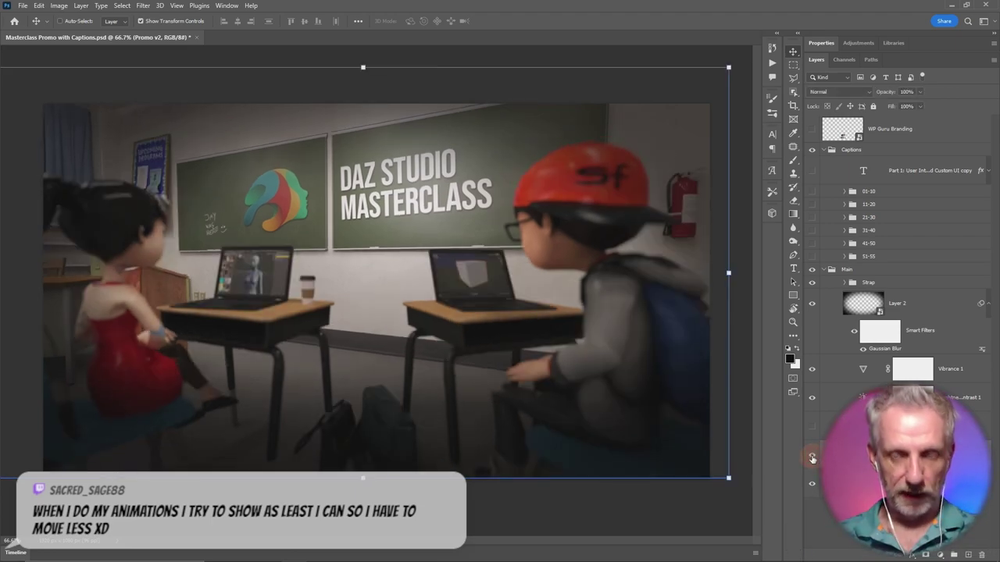
left_click(812, 459)
left_click(811, 459)
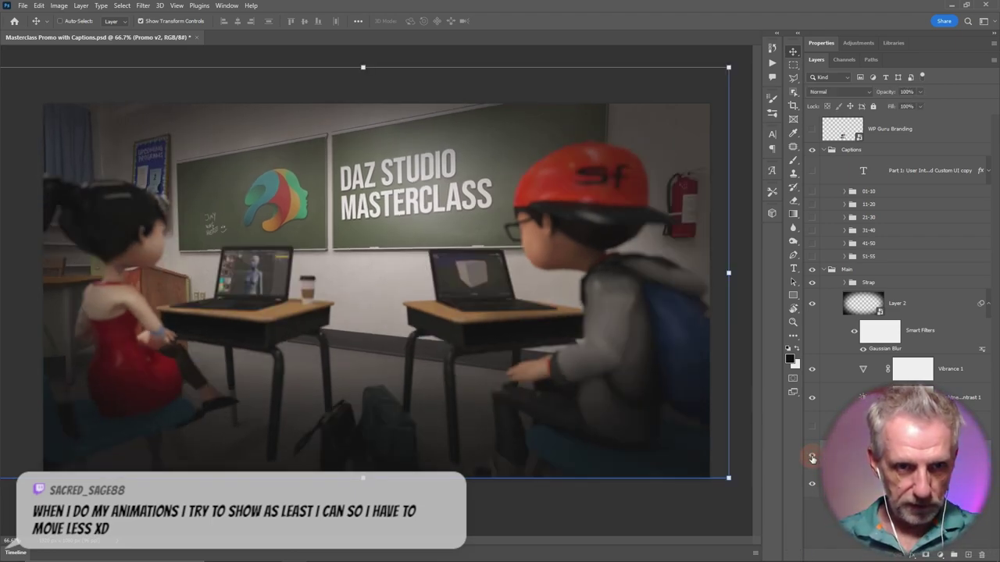
left_click(812, 459)
left_click(812, 459)
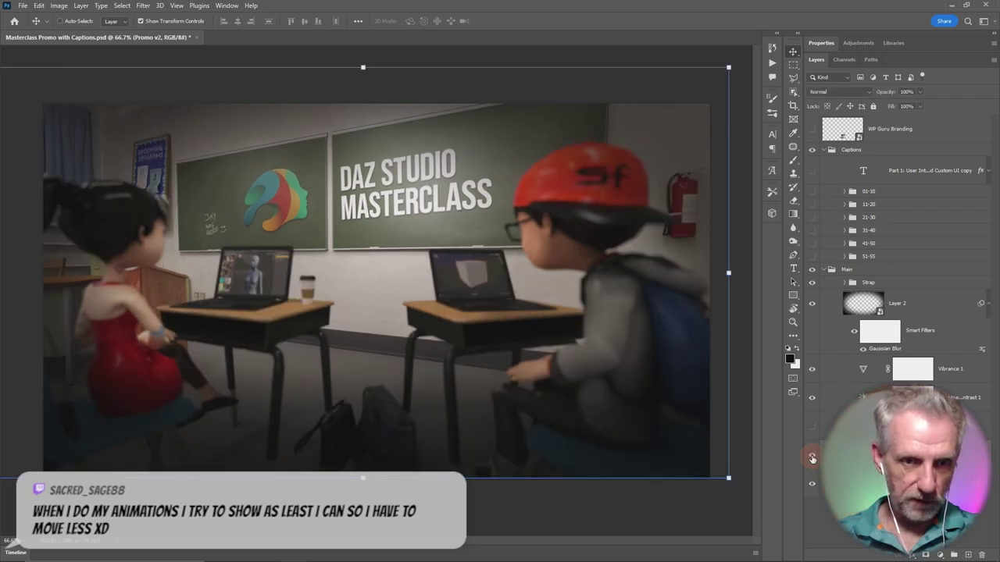
left_click(812, 459)
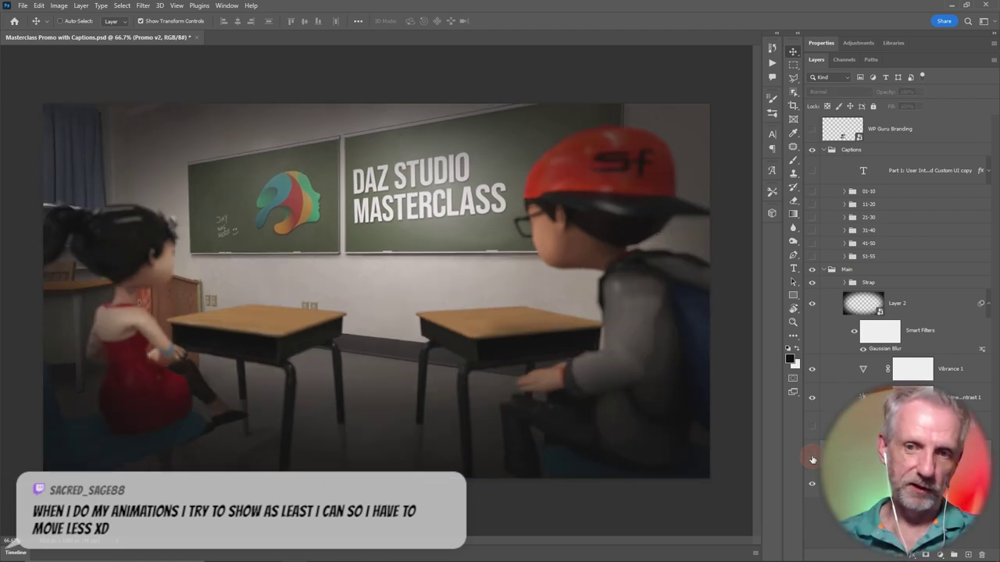
left_click(812, 458)
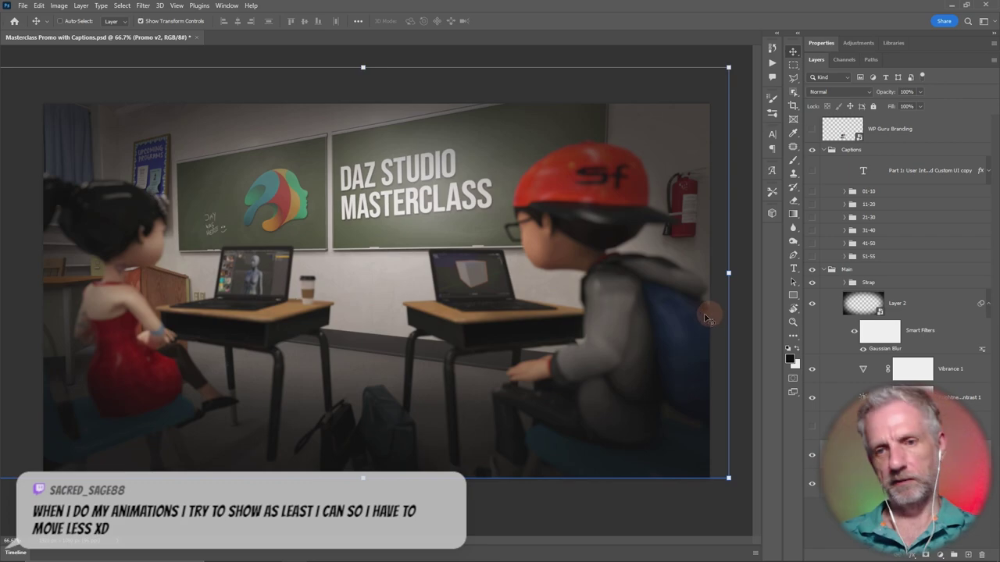
Reposition the Promo v2 image, enlarge it to 114.36%, apply the transform, and compare it with the old background
left_click_drag(614, 252, 623, 253)
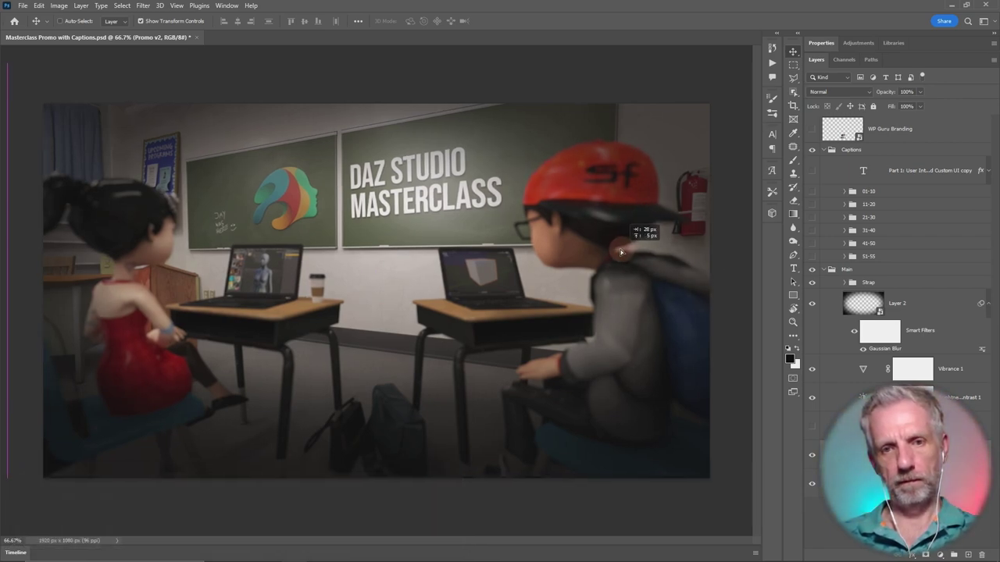
scroll(614, 253, "down", 3, "alt")
left_click(668, 105)
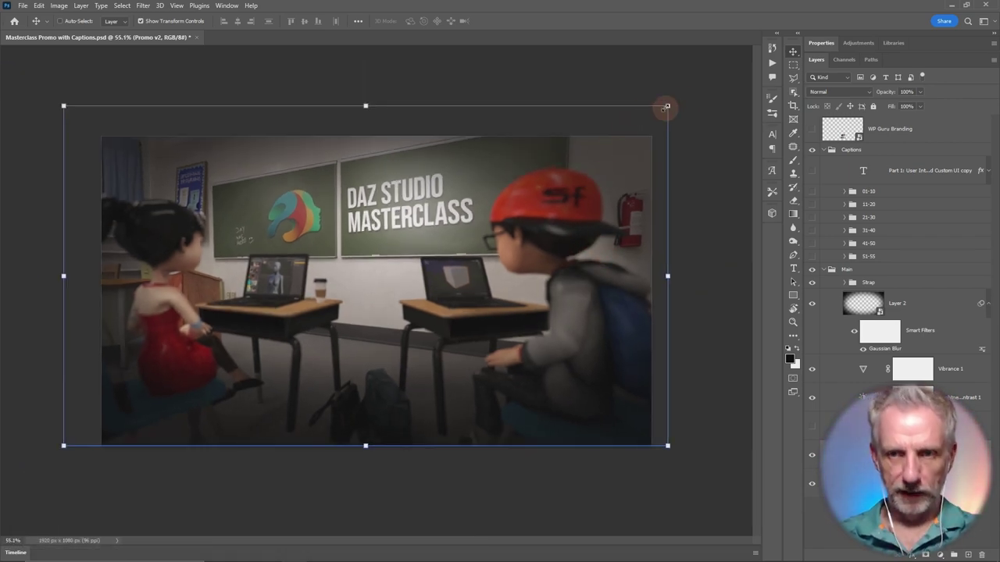
left_click_drag(668, 106, 681, 94)
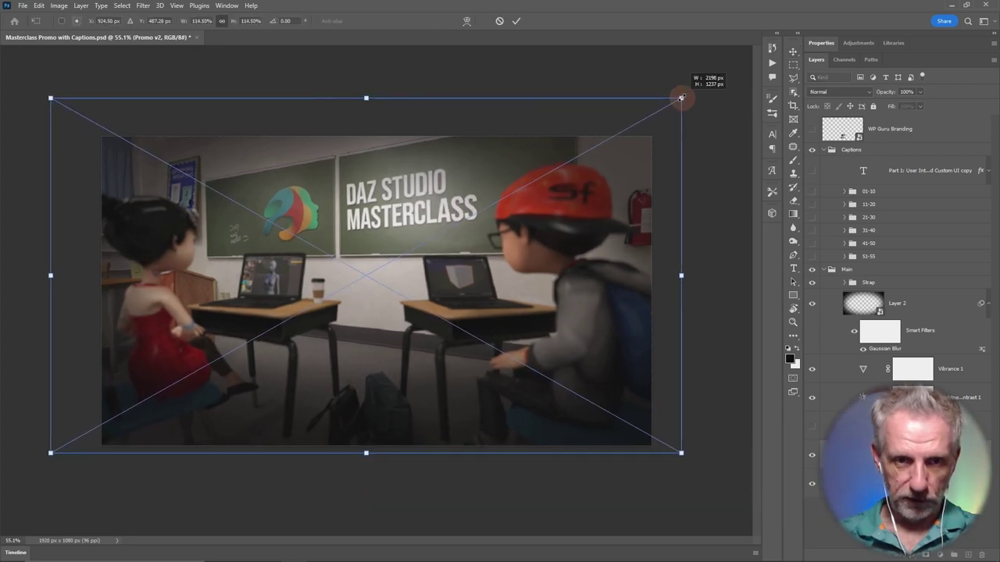
left_click_drag(638, 232, 656, 223)
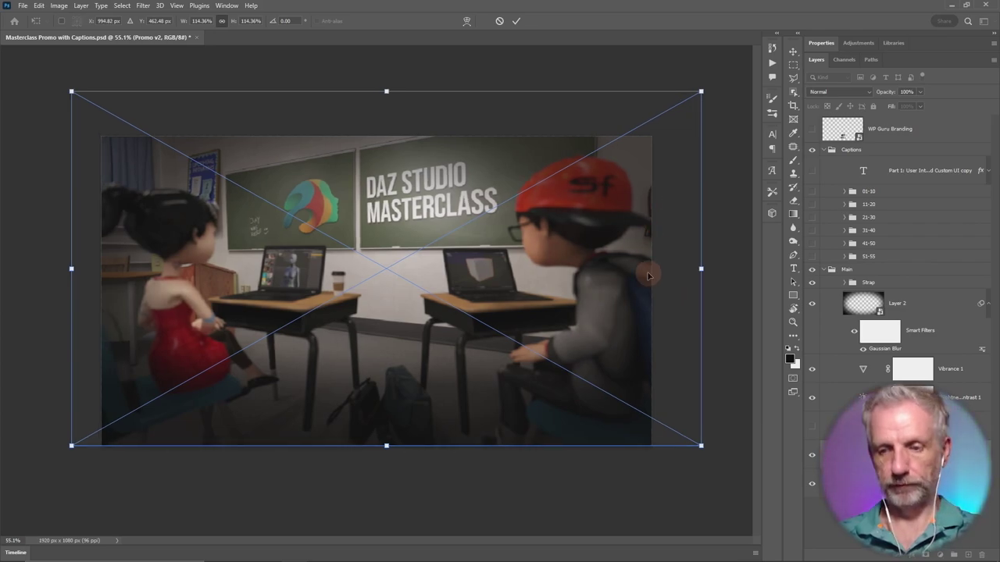
key("Return")
left_click(812, 455)
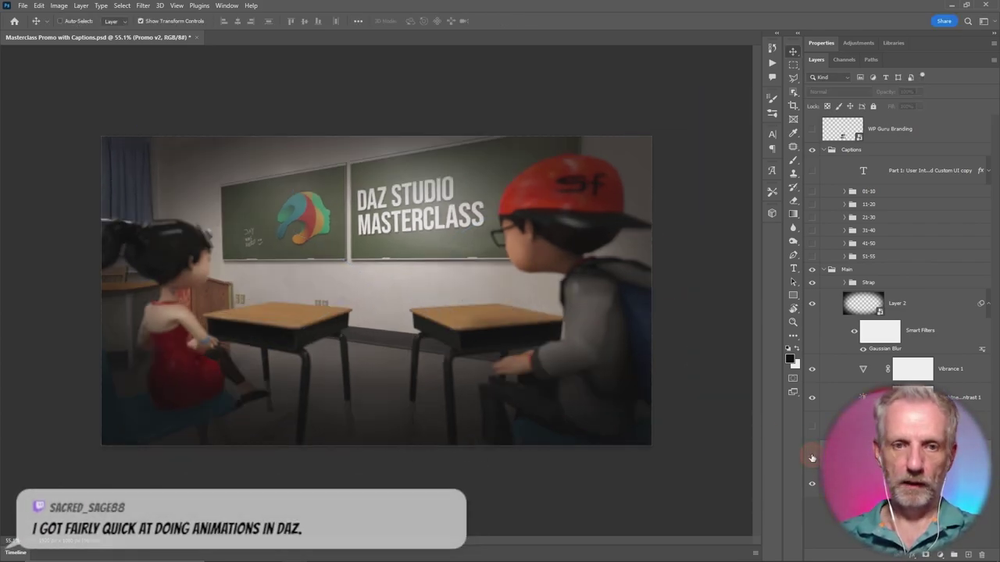
left_click(812, 457)
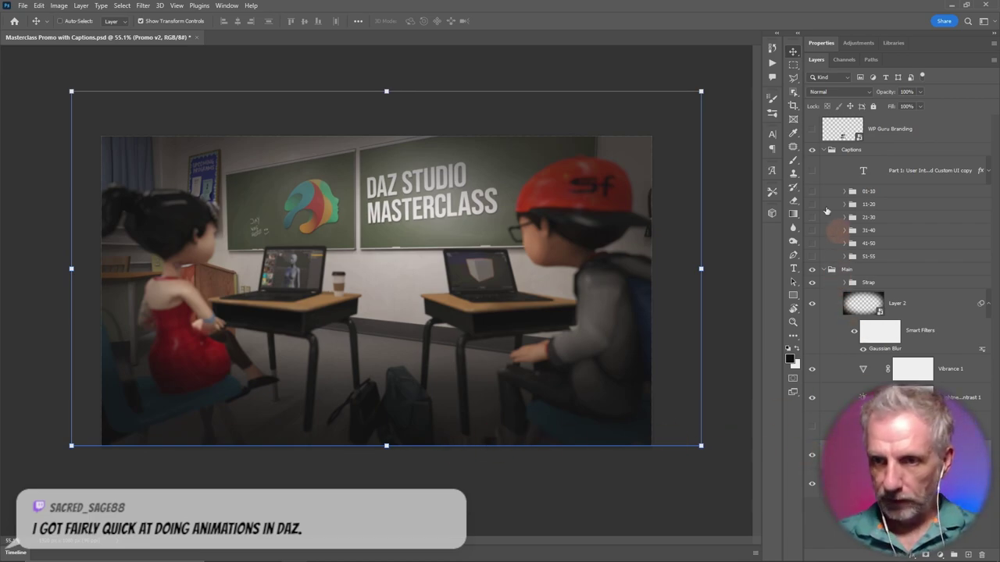
Preview the caption groups 01-10, 11-20, 31-40 and 51-55 over the new background, hiding each one again
left_click(813, 192)
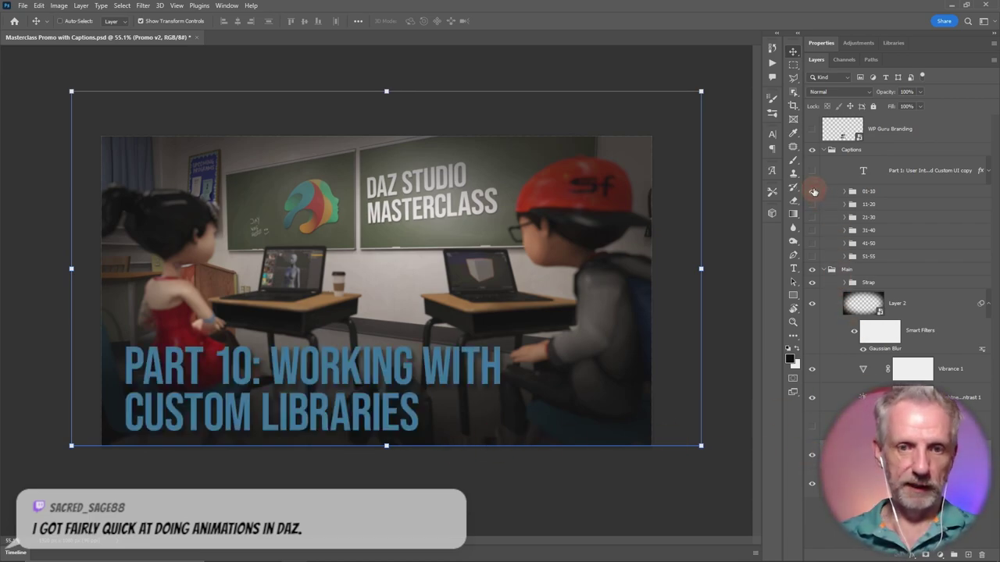
left_click(813, 191)
left_click(812, 205)
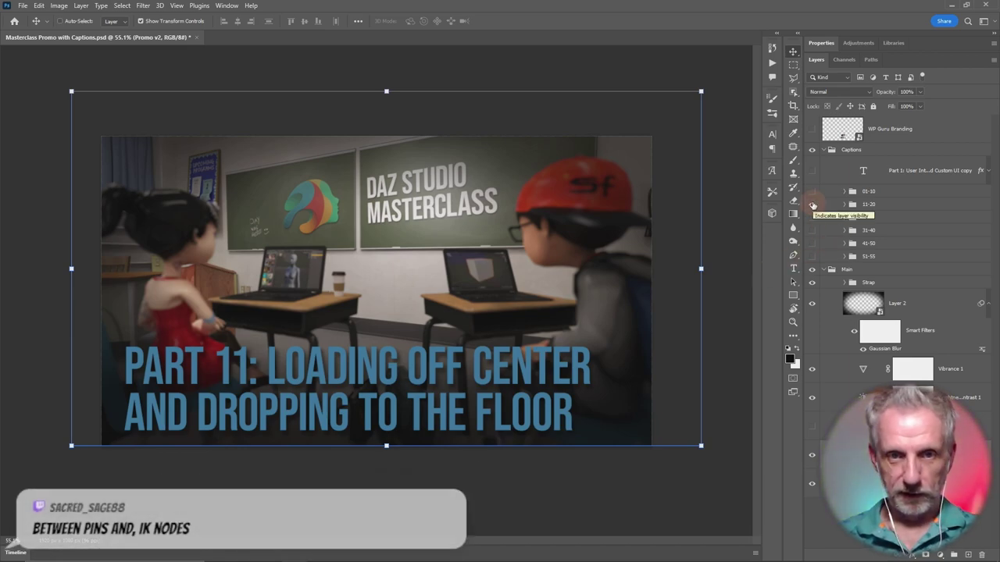
left_click_drag(813, 205, 816, 236)
left_click(813, 231)
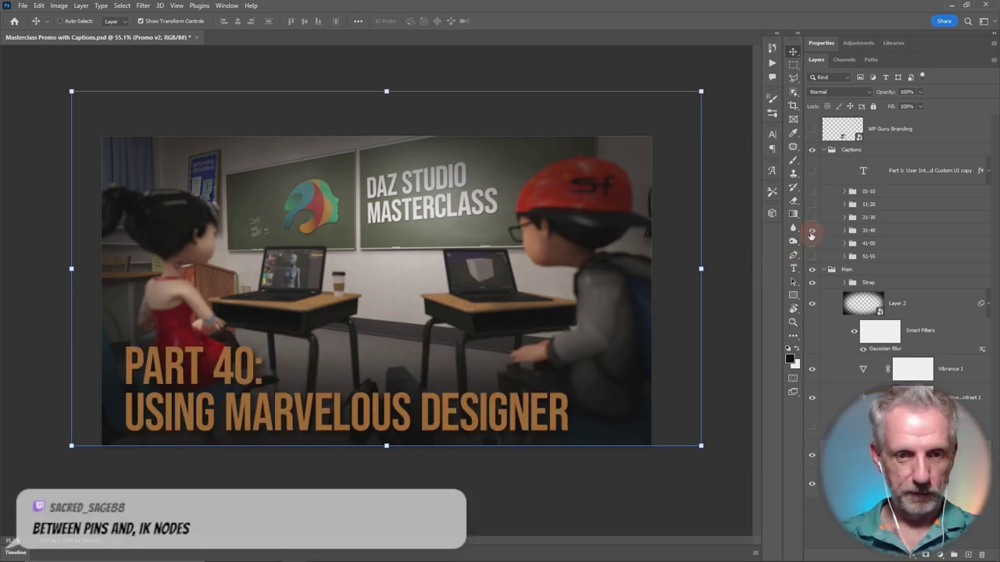
left_click(813, 234)
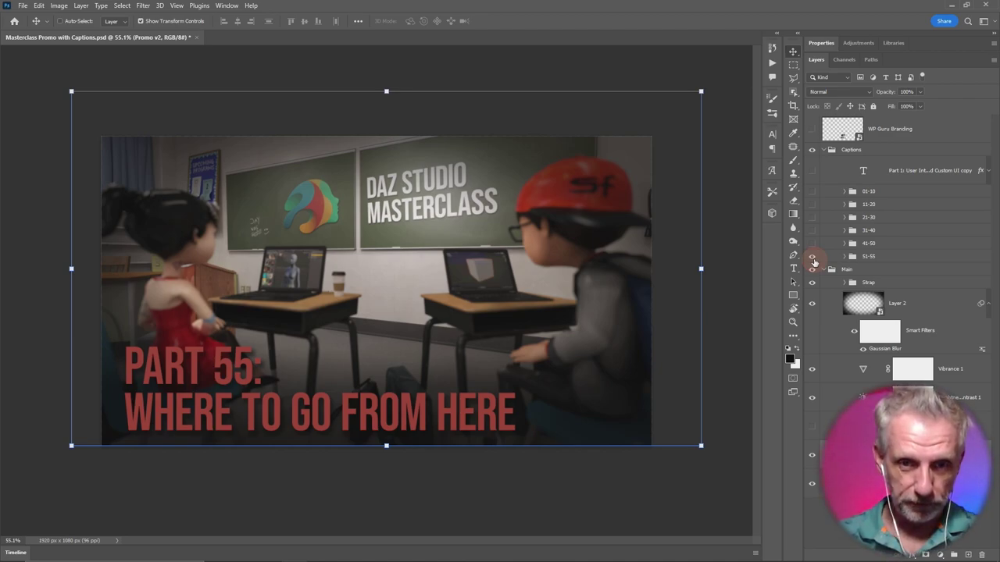
left_click(812, 256)
Switch to DAZ Studio, split the viewport into top and bottom views with more room, and hide HSSC Ceiling
key("alt+Tab")
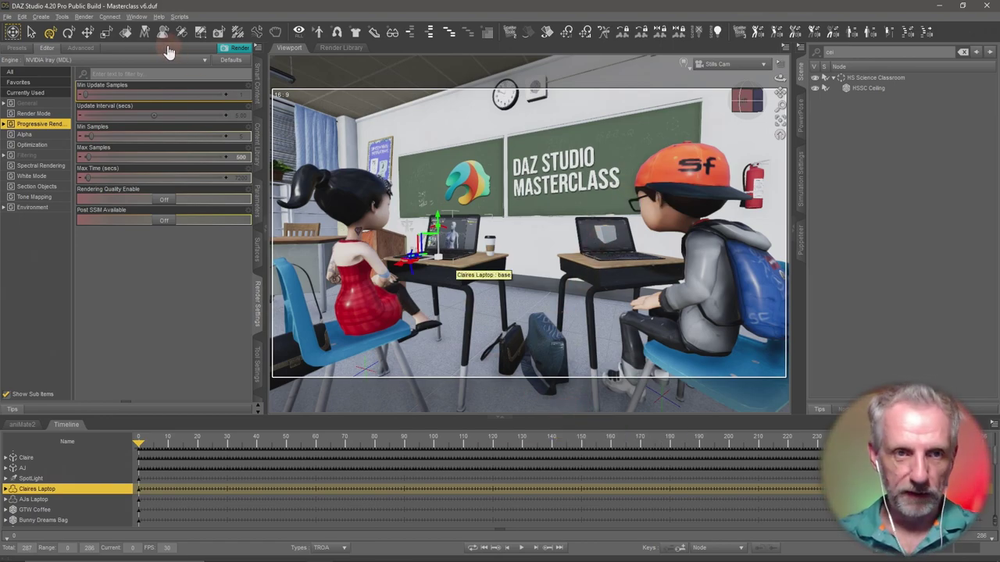
left_click(136, 17)
mouse_move(174, 40)
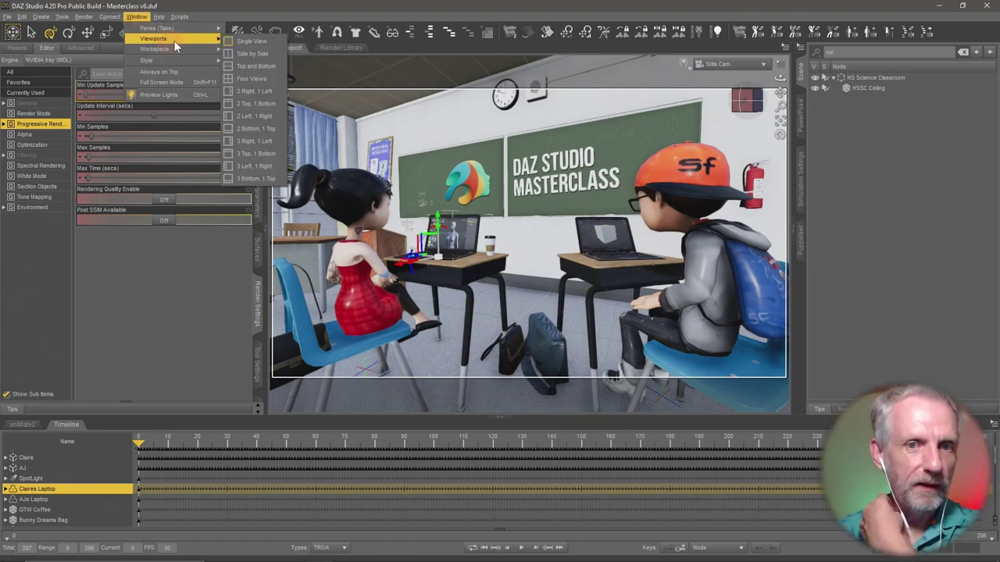
left_click(256, 62)
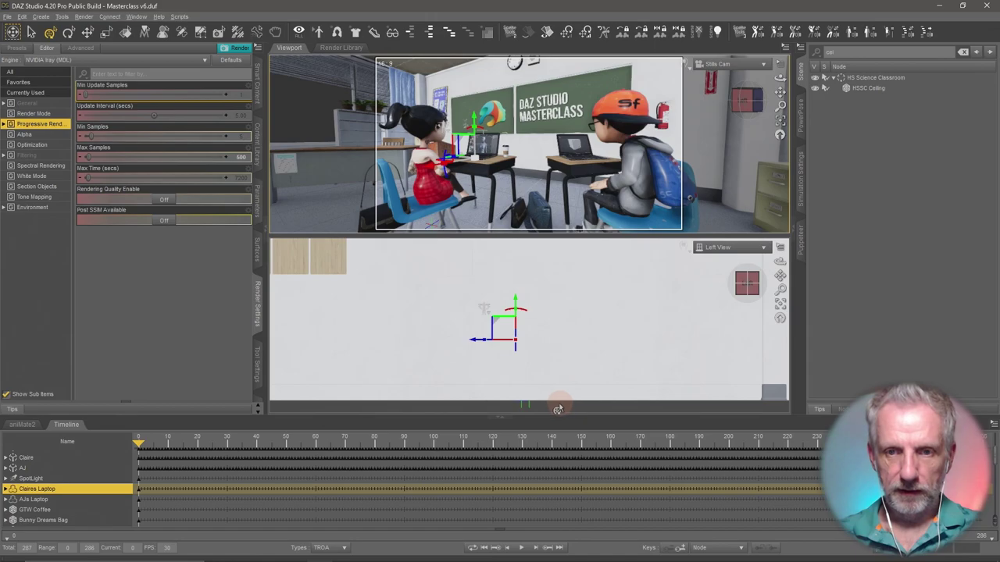
left_click_drag(407, 235, 416, 263)
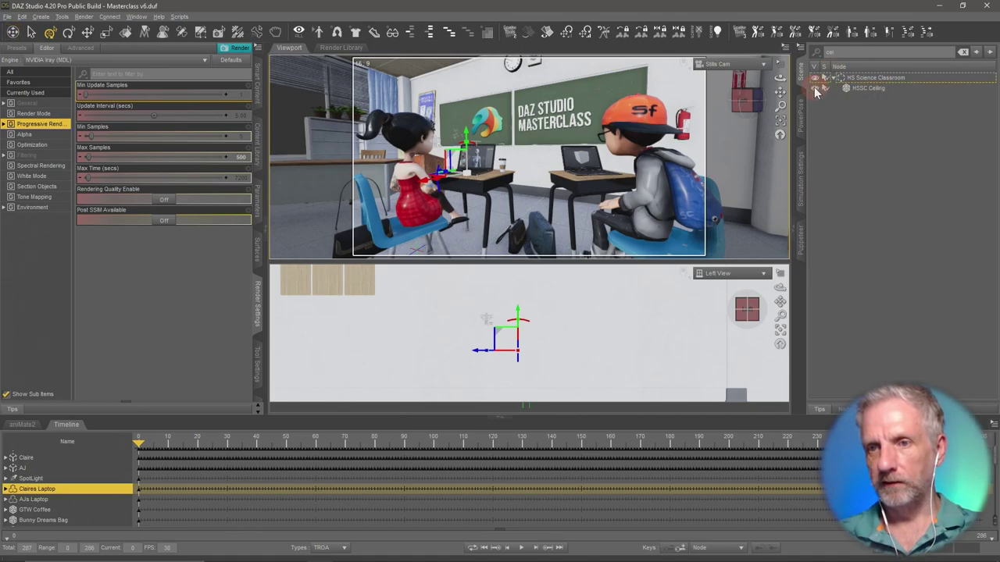
left_click_drag(166, 416, 167, 474)
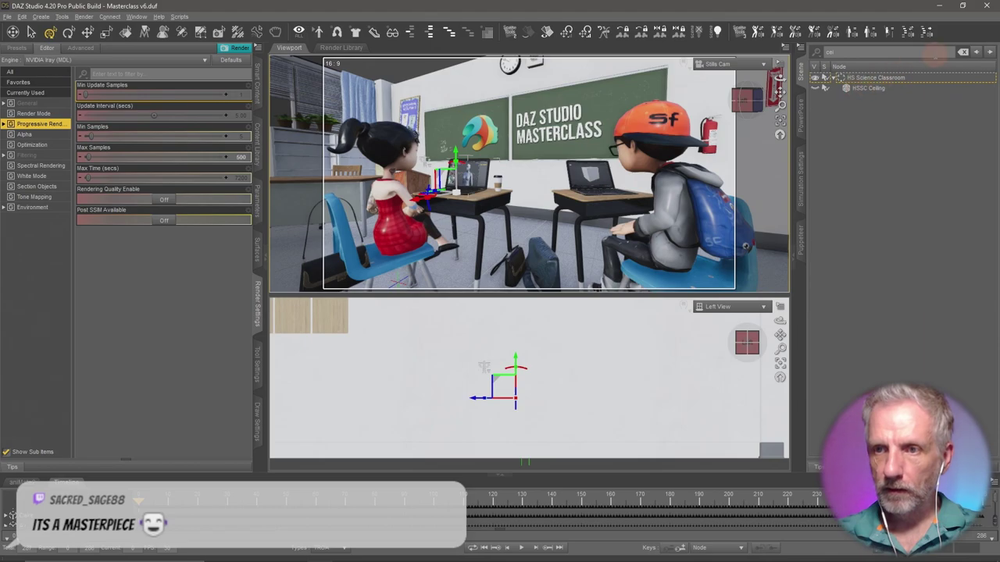
Filter the scene nodes by "film" and select the Film Camera
left_click(961, 52)
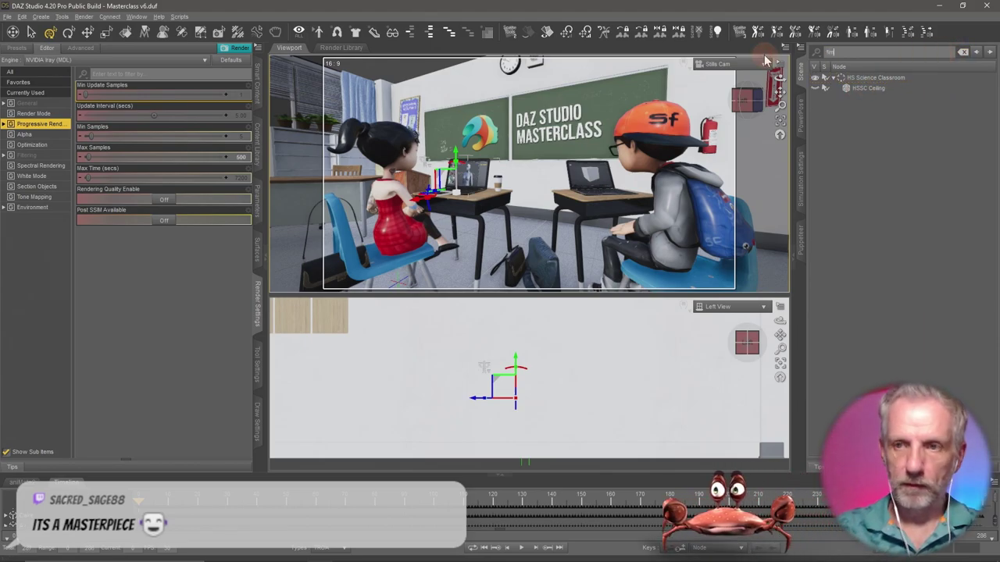
type("film")
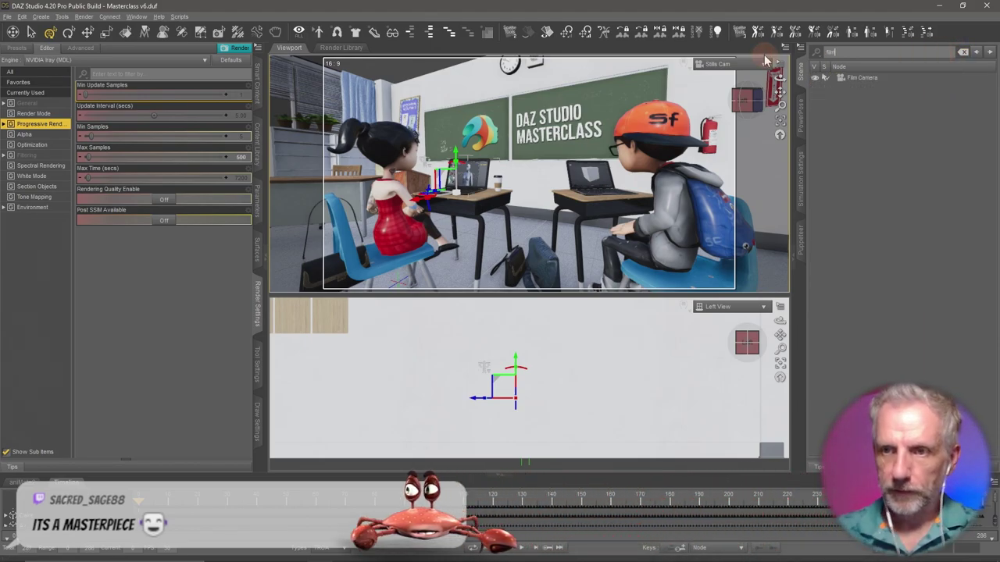
left_click(857, 78)
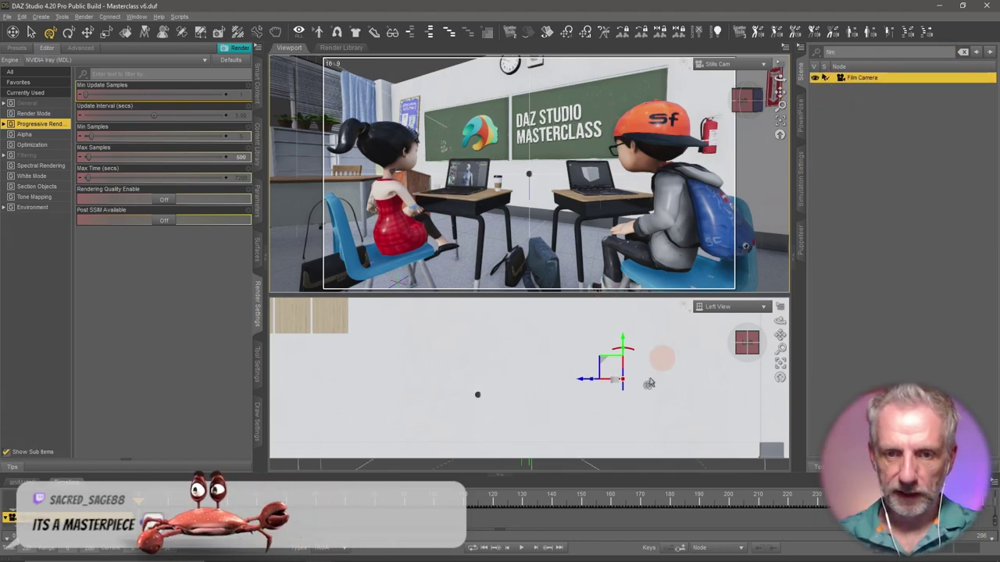
Set the lower viewport to Top View, framing the Film Camera together with the two desks
left_click_drag(690, 295, 696, 251)
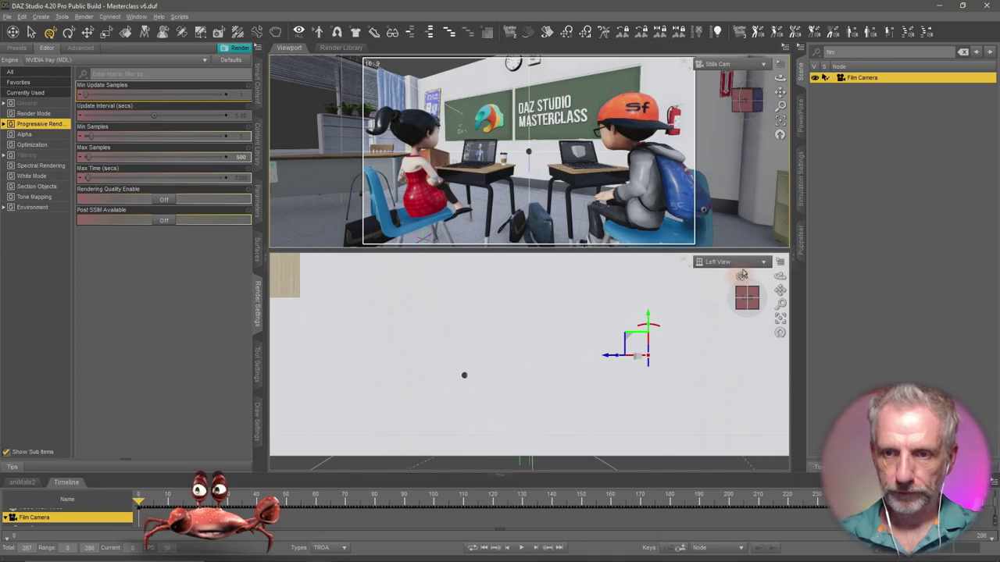
left_click(742, 264)
left_click(735, 326)
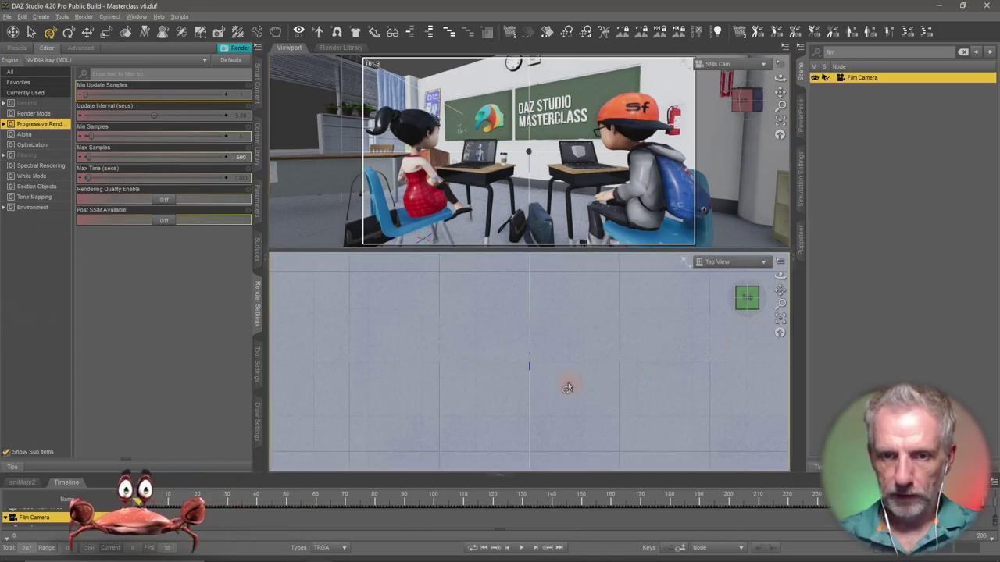
scroll(523, 393, "down", 5)
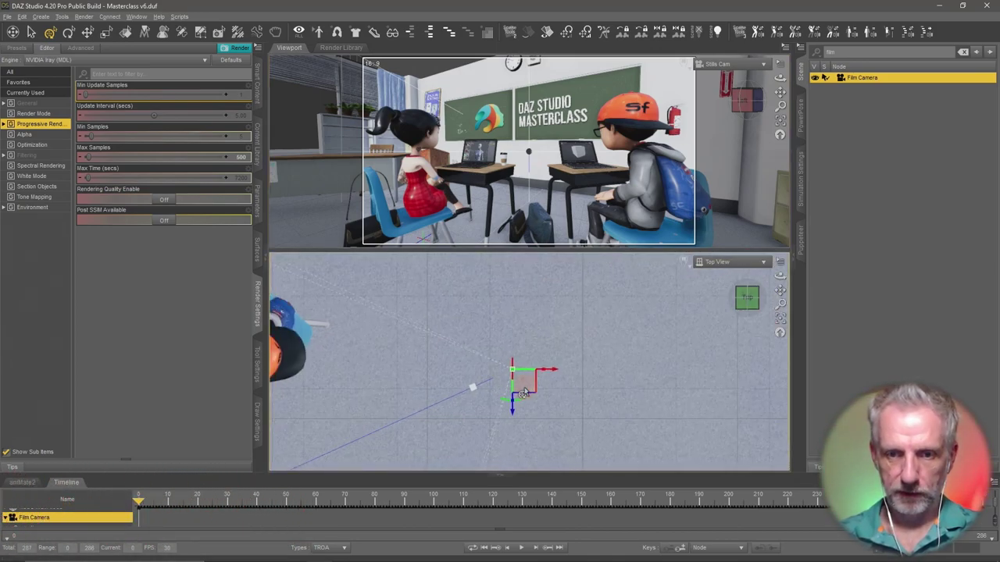
scroll(523, 393, "down", 3)
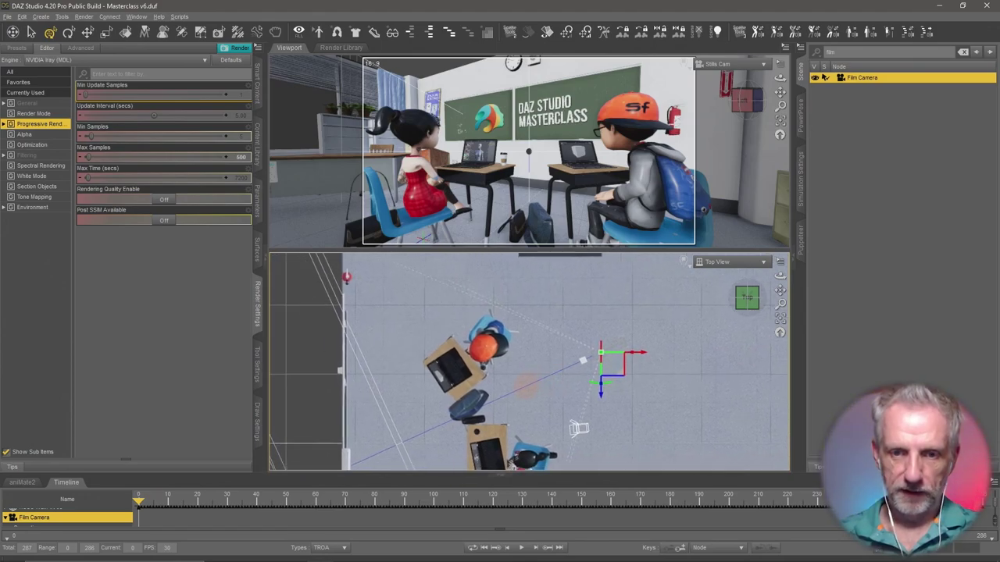
Change the Top View's draw style to expose the Film Camera's outline and focal planes, and enlarge that viewport
left_click(684, 263)
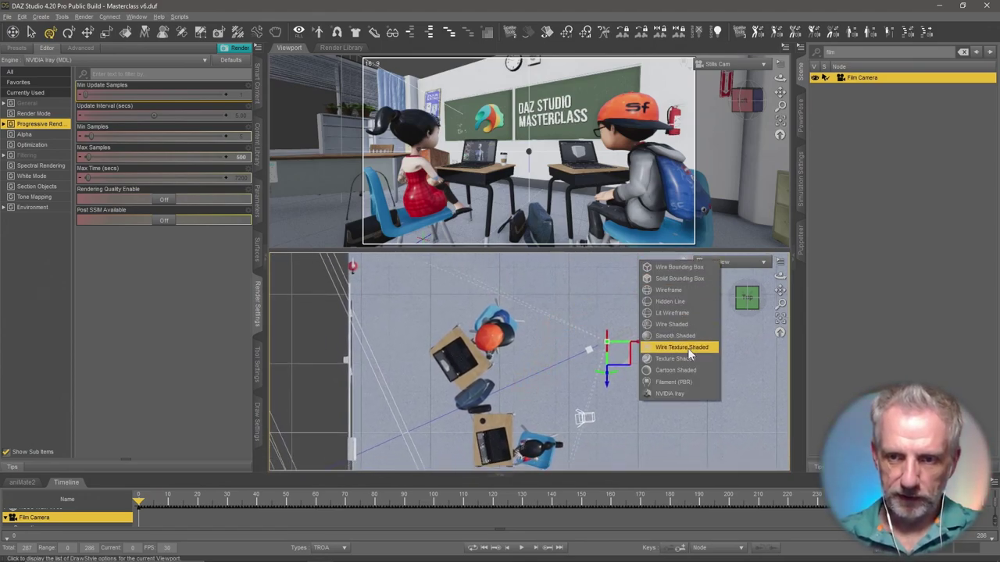
left_click(693, 372)
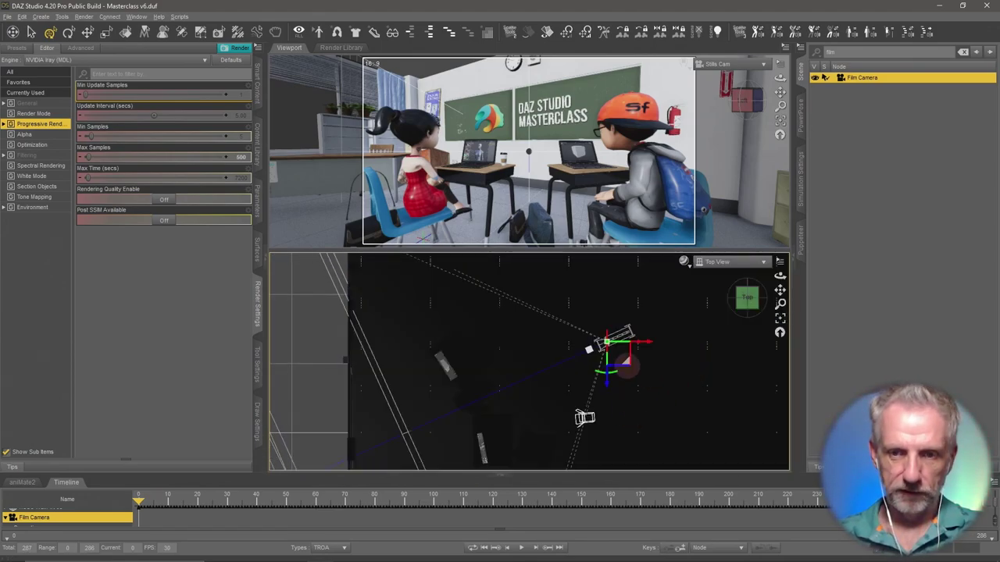
scroll(625, 419, "down", 4)
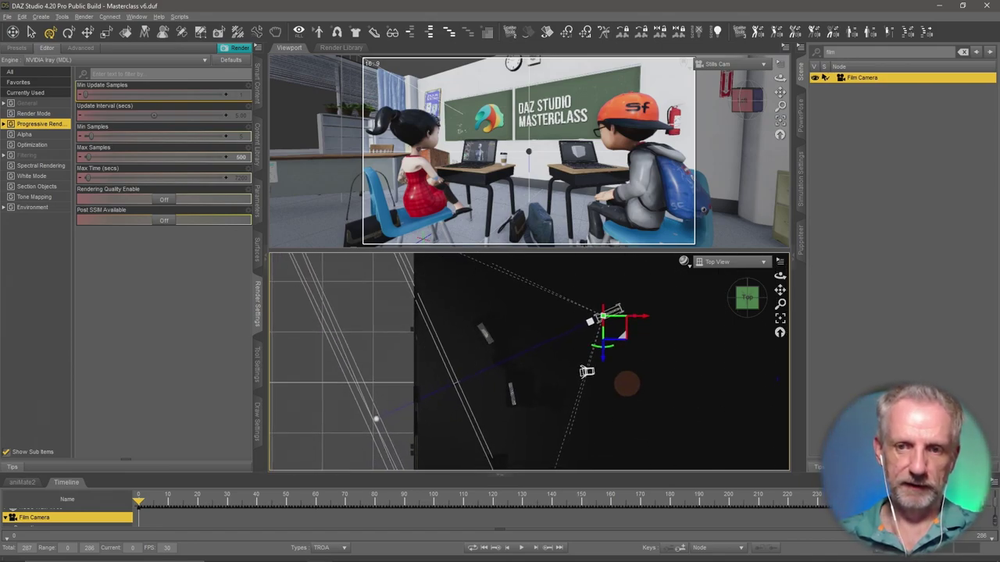
left_click_drag(627, 250, 649, 150)
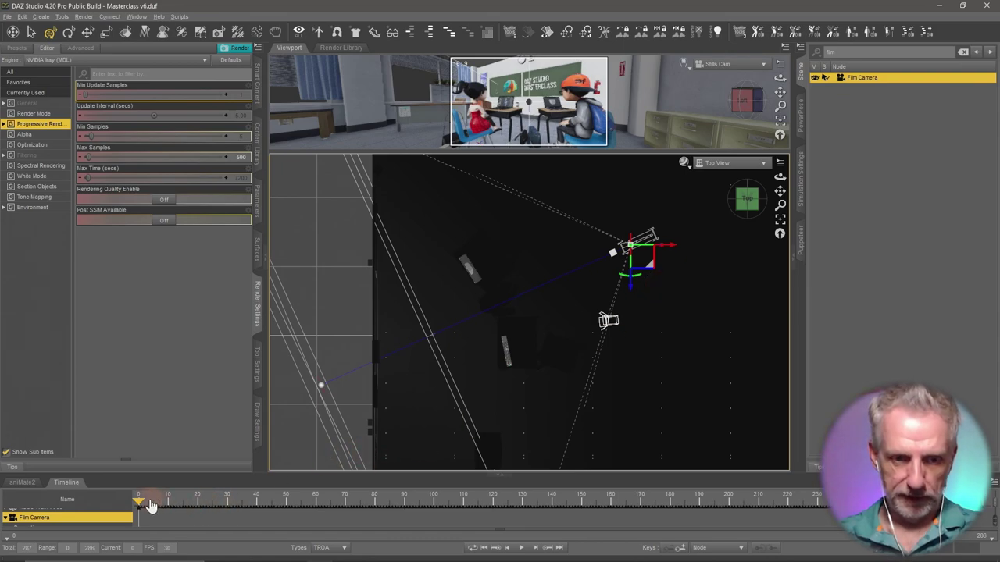
Show the Film Camera's camera parameters, go to frame 286, and set Focal Distance to 346.48
left_click(260, 214)
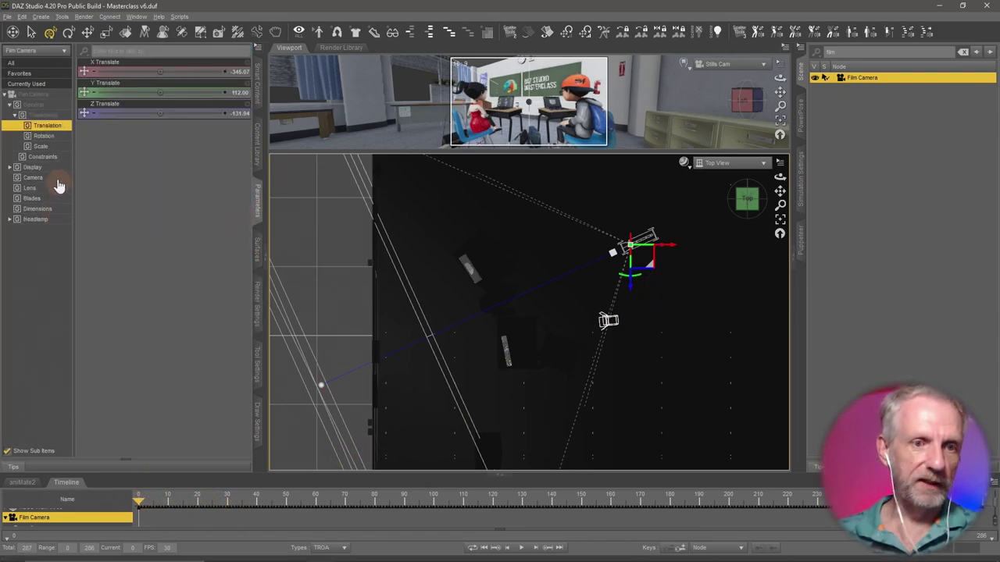
left_click(33, 177)
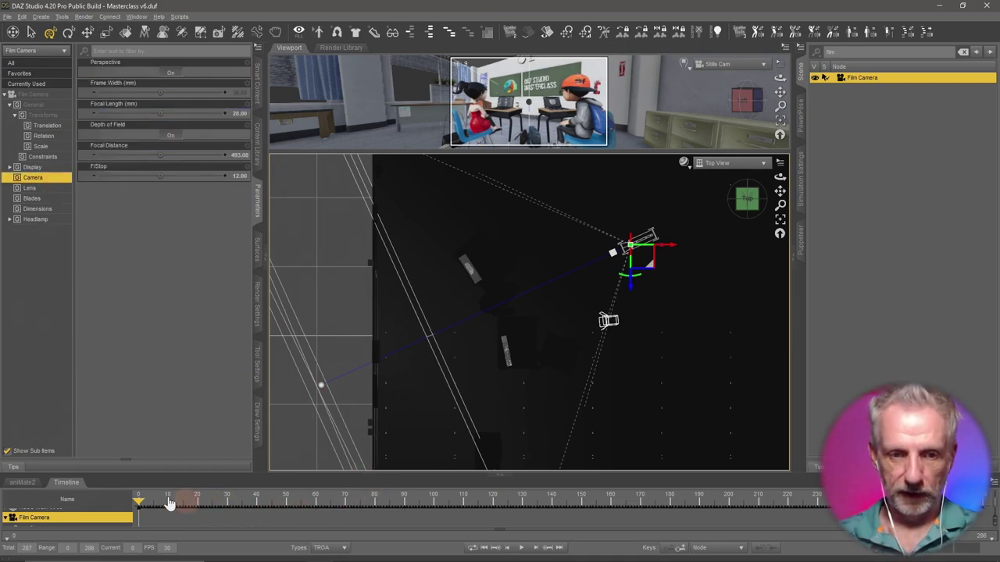
mouse_move(145, 497)
left_mouse_down()
mouse_move(570, 500)
mouse_move(995, 518)
mouse_move(996, 527)
mouse_move(576, 500)
mouse_move(138, 500)
left_mouse_up()
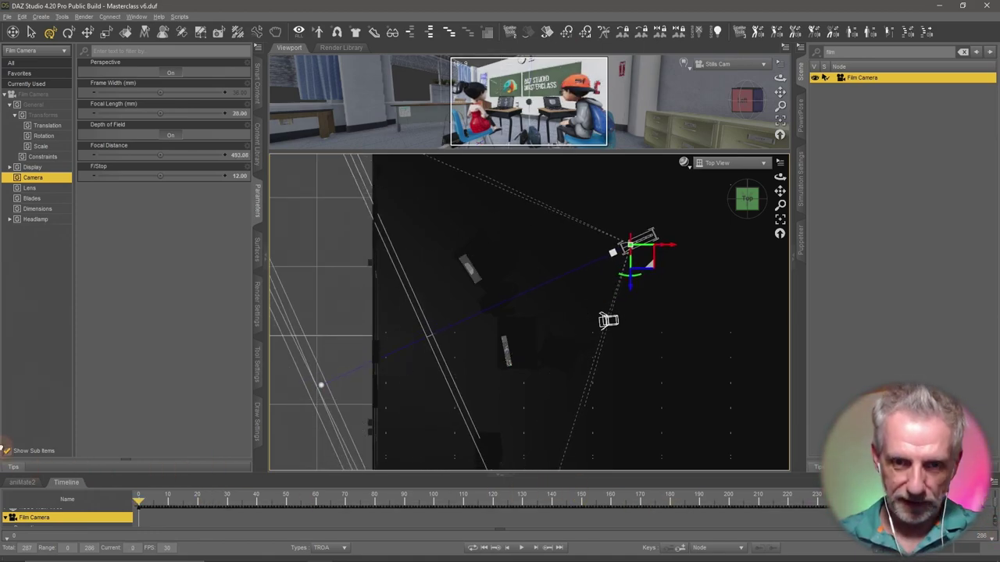
left_click(209, 497)
left_click_drag(278, 495, 997, 526)
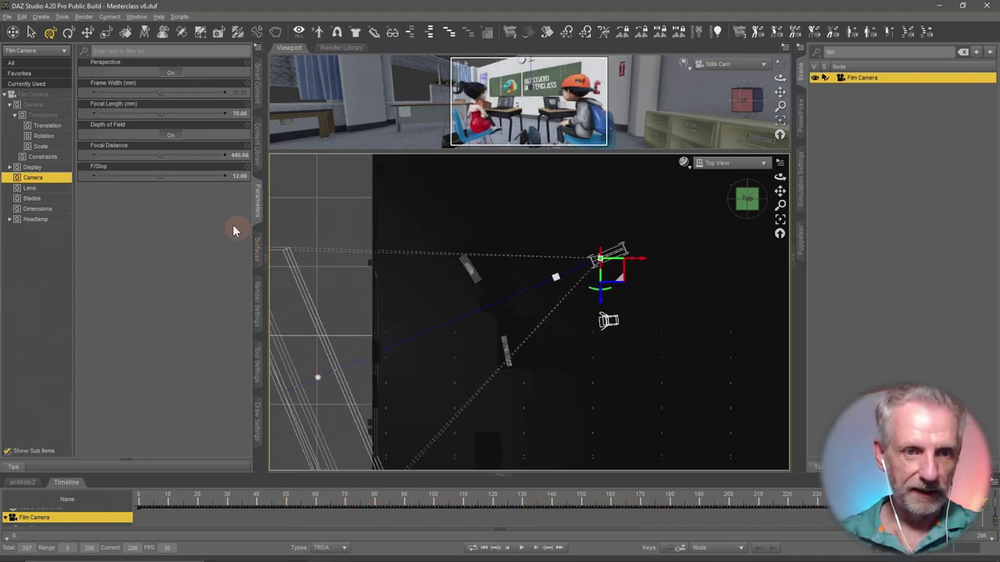
mouse_move(162, 155)
left_mouse_down()
mouse_move(137, 156)
mouse_move(163, 156)
left_mouse_up()
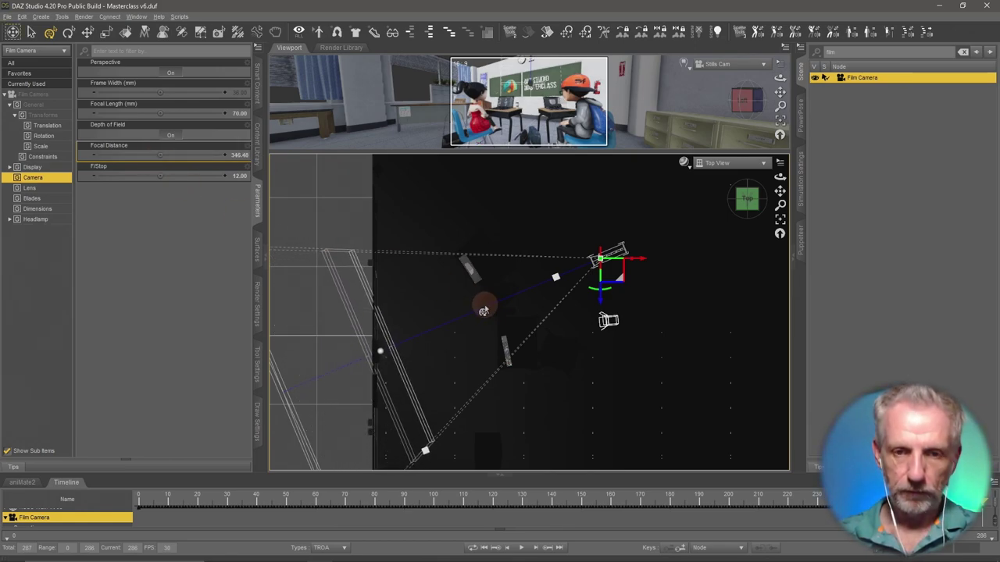
Scrub the animation back to frame 0 to check the Film Camera's movement and focal planes in the Top View
left_click_drag(813, 500, 560, 500)
left_click_drag(481, 478, 590, 500)
left_click_drag(340, 481, 139, 500)
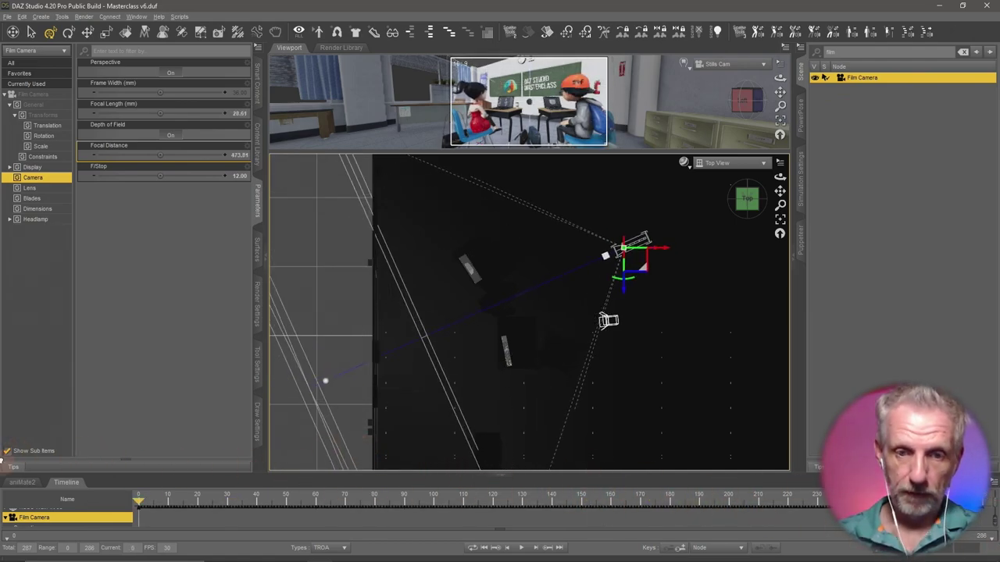
Enlarge the Stills Cam viewport and switch it to an NVIDIA Iray preview
left_click_drag(367, 151, 364, 380)
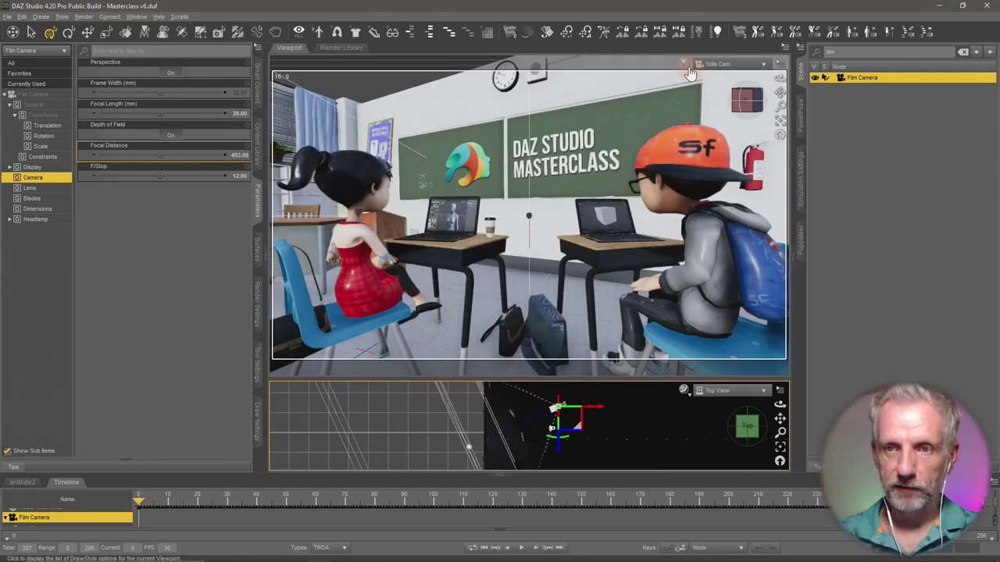
left_click(684, 64)
left_click(846, 265)
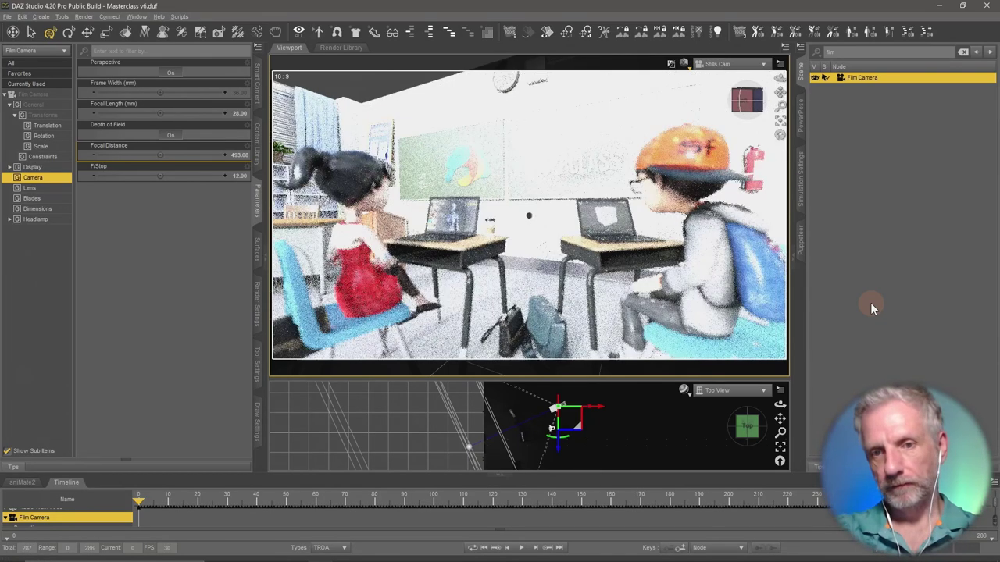
Filter the scene nodes for the classroom ceiling and make HSSC Ceiling visible
left_click(963, 52)
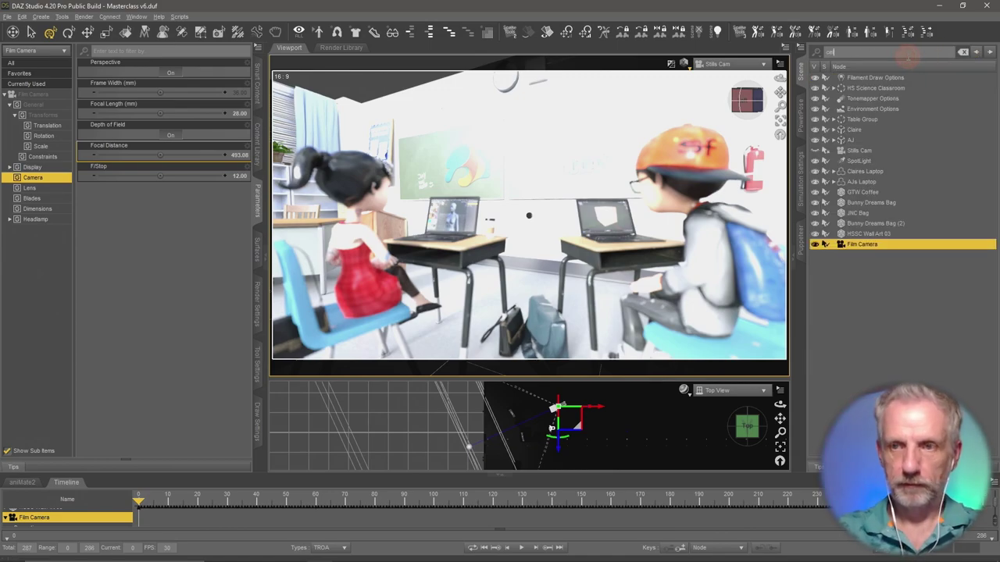
left_click(833, 79)
left_click(815, 88)
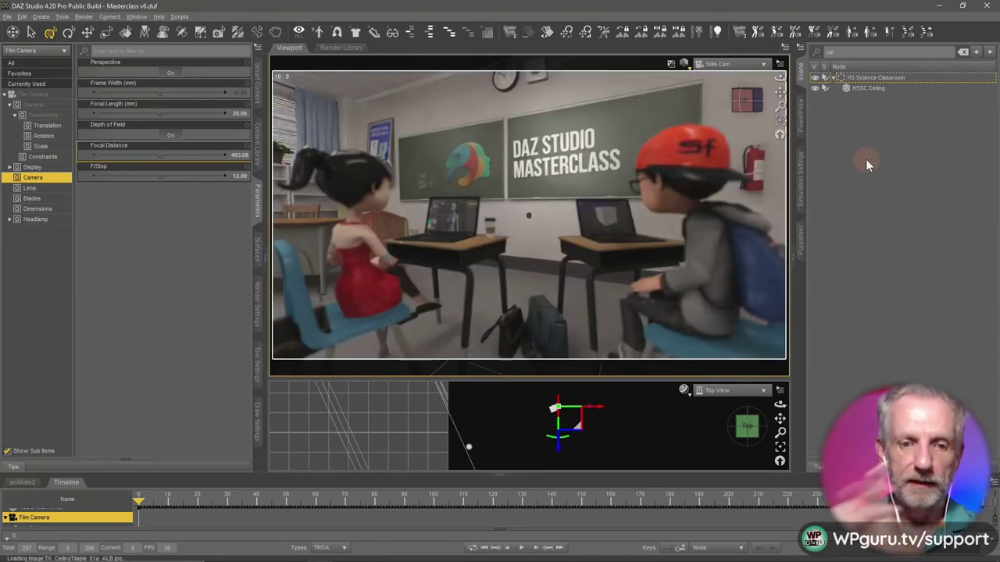
Scrub the animation between frame 0 and frame 286 to check the Stills Cam's Iray preview with the ceiling
left_click_drag(139, 502, 427, 499)
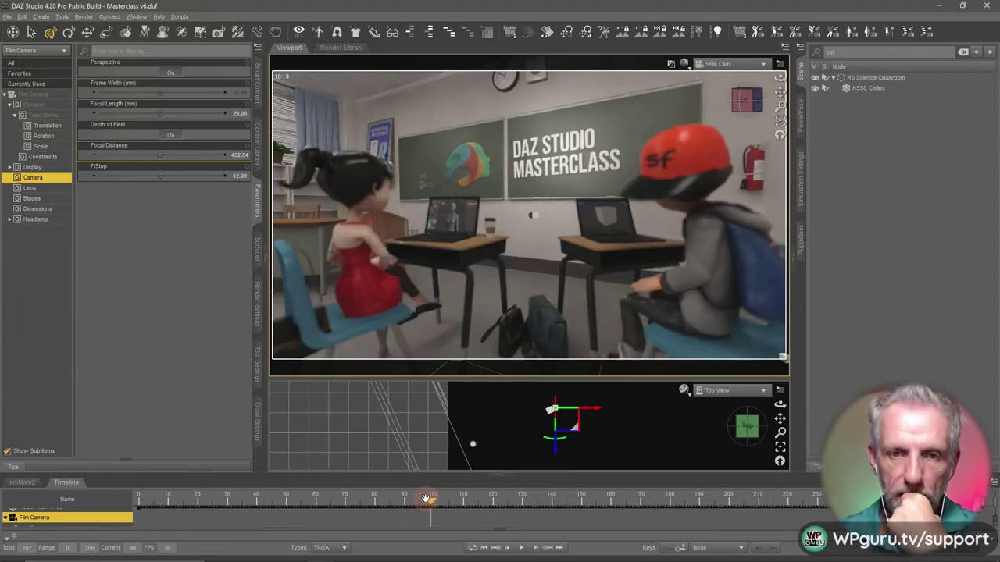
left_click_drag(431, 500, 67, 518)
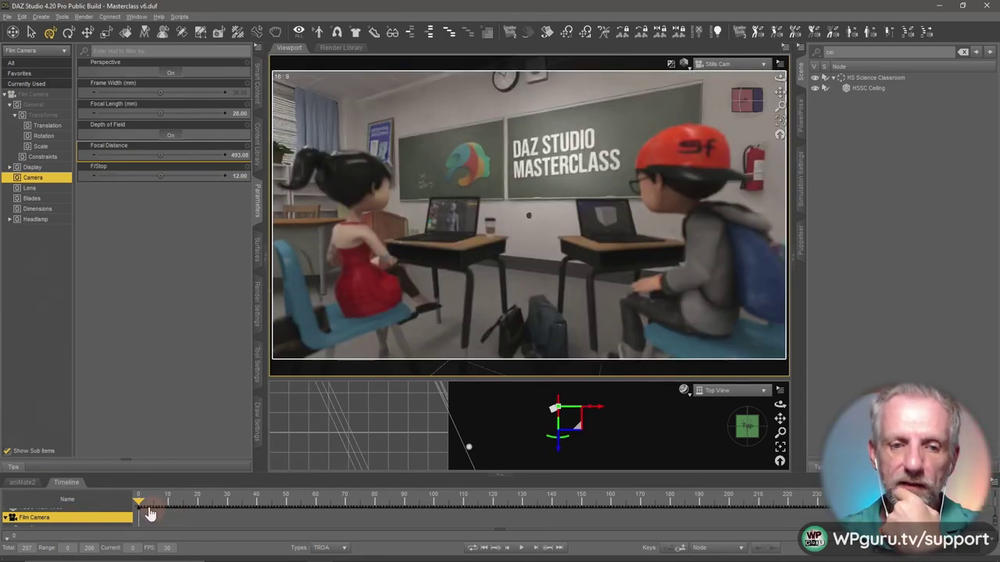
left_click_drag(140, 500, 551, 500)
left_click(616, 496)
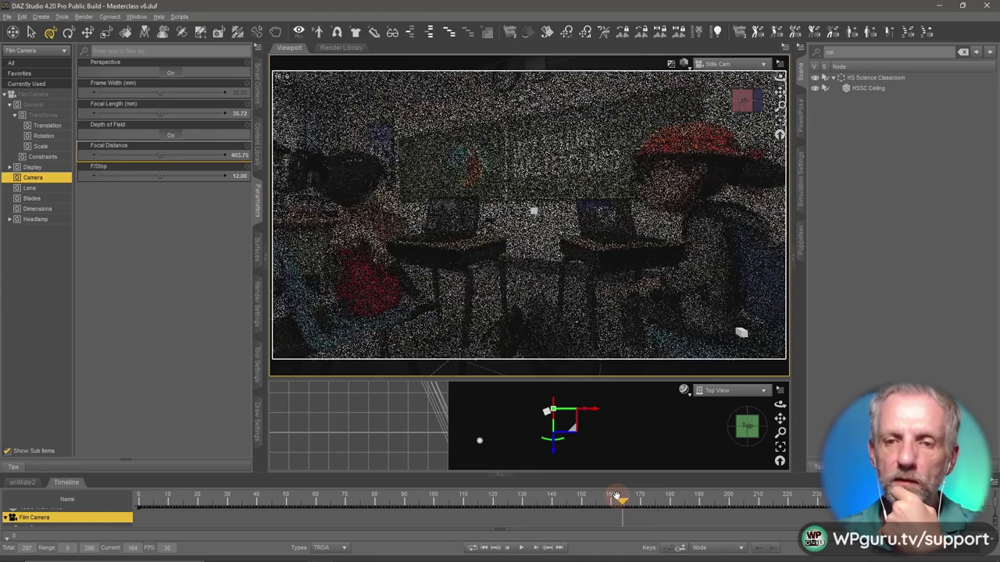
left_click_drag(617, 495, 853, 497)
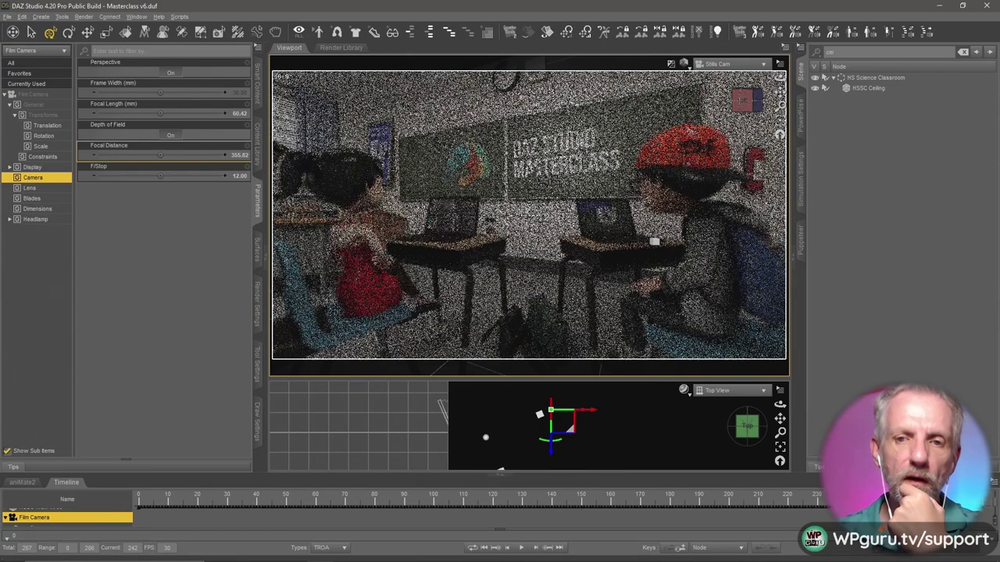
left_click_drag(856, 496, 933, 497)
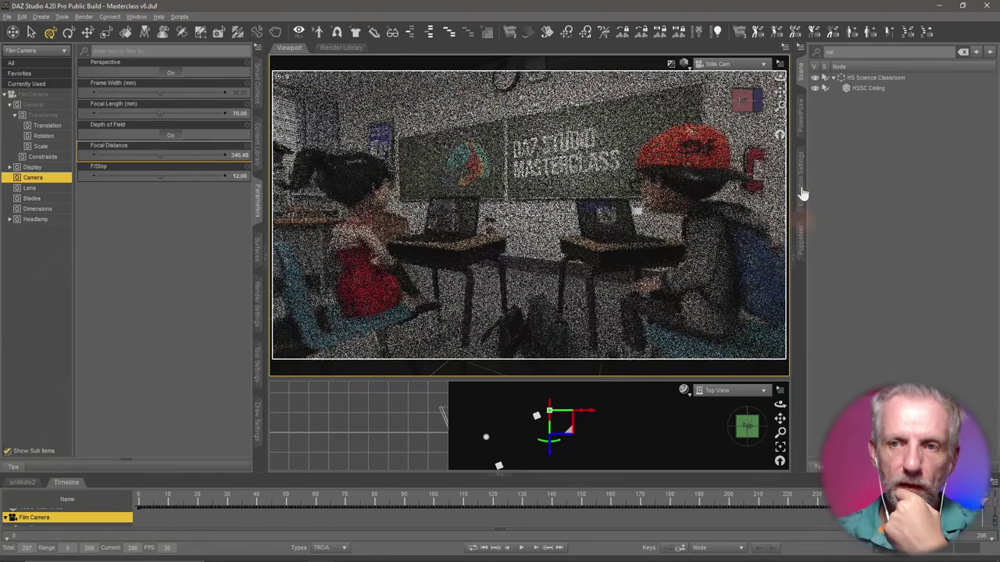
Look through the Film Camera and scrub back to frame 0 to check its framing and focus in the Iray preview
left_click(746, 68)
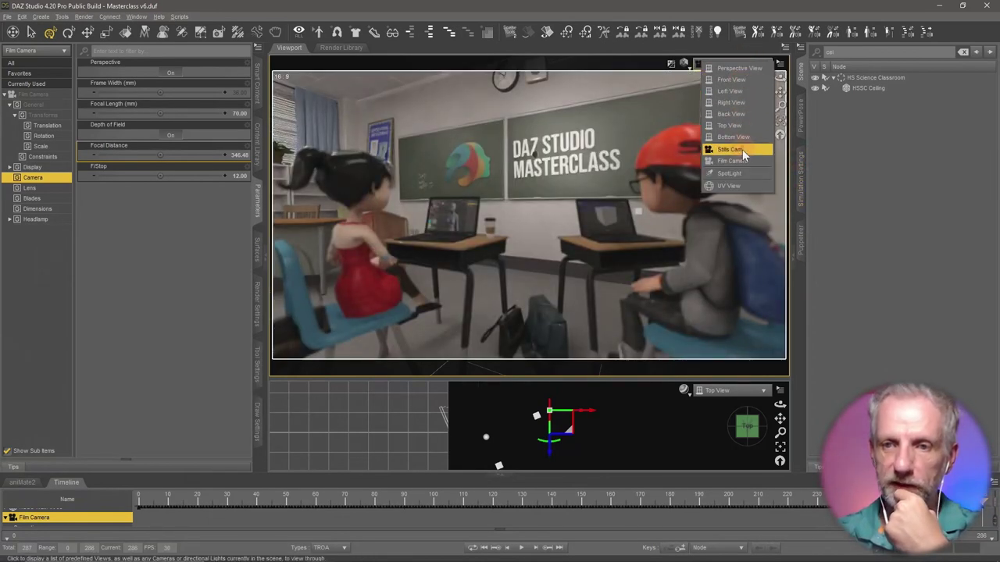
left_click(745, 159)
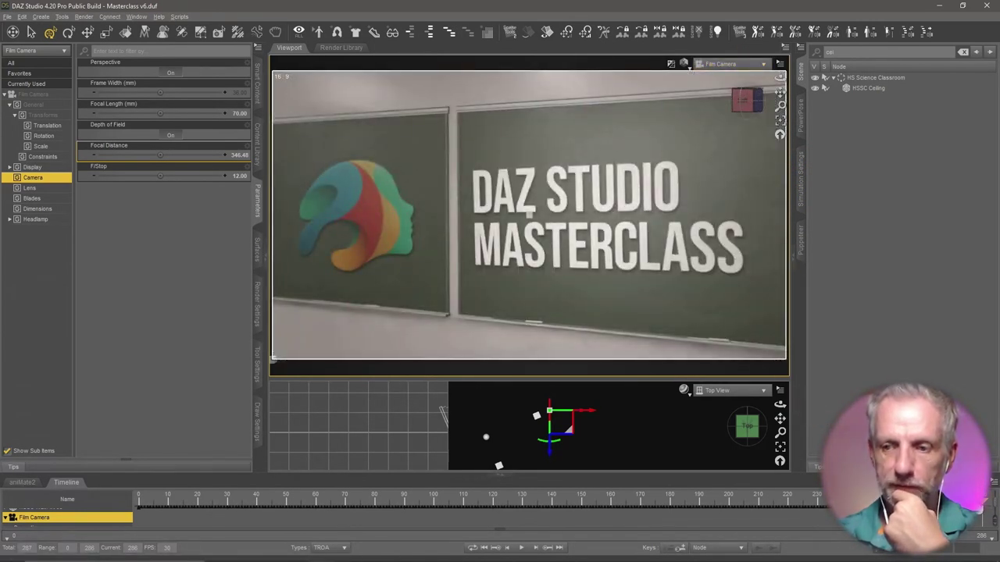
left_click_drag(781, 502, 729, 502)
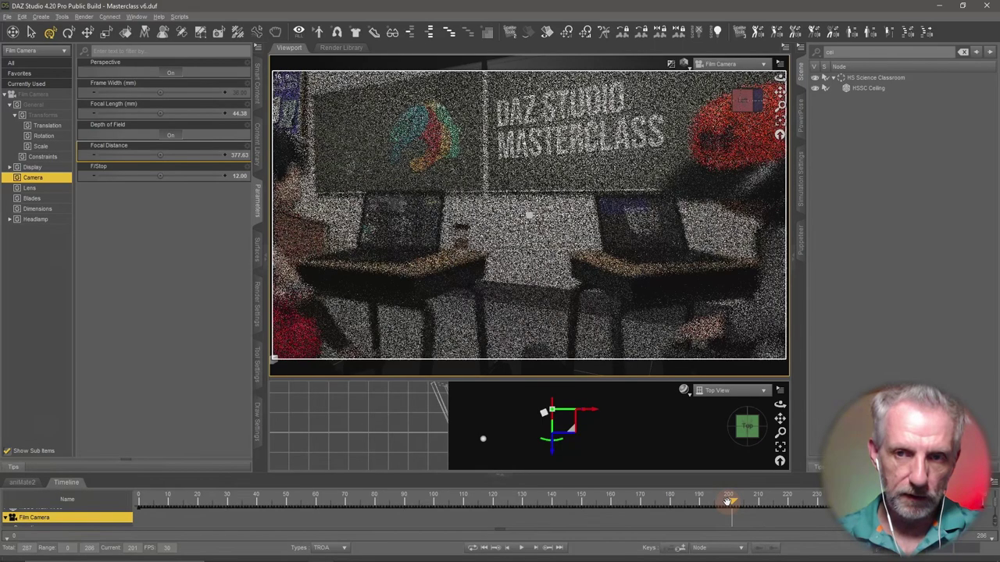
left_click_drag(729, 502, 476, 510)
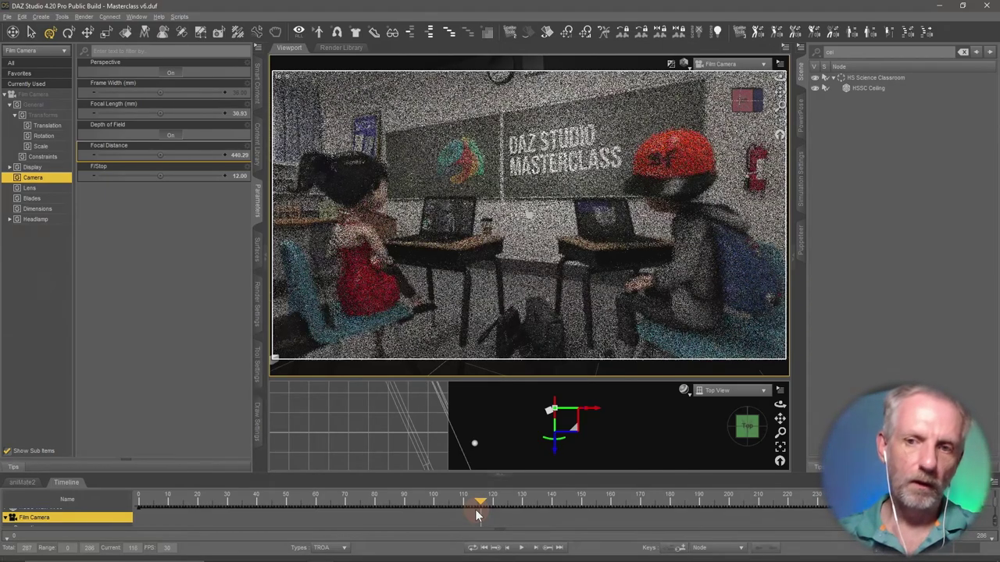
left_click(288, 501)
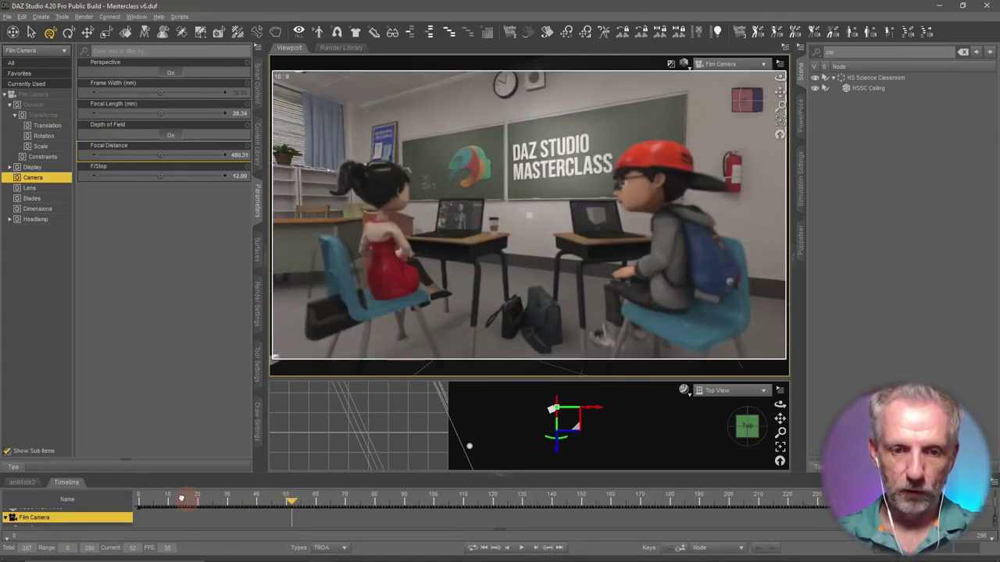
left_click(139, 501)
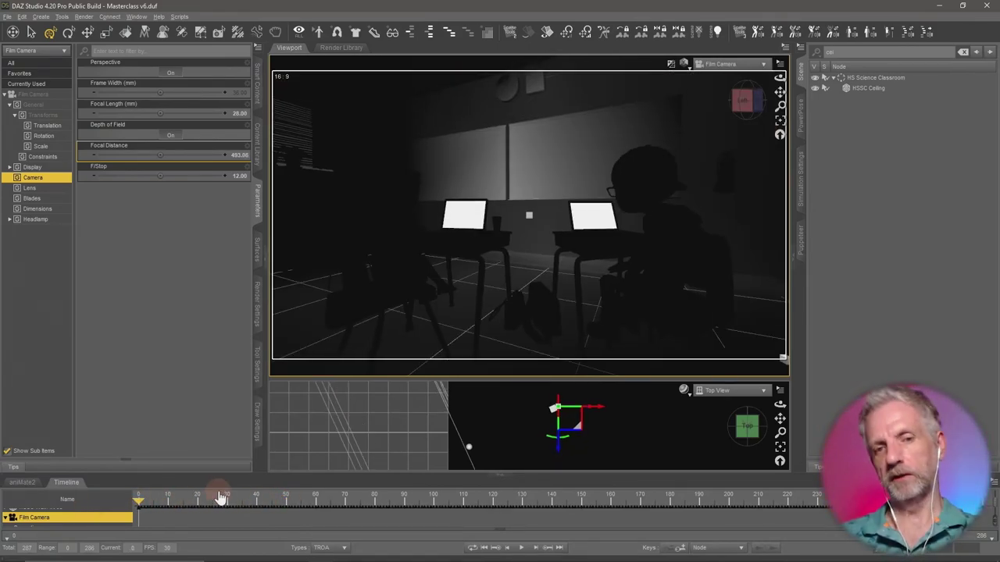
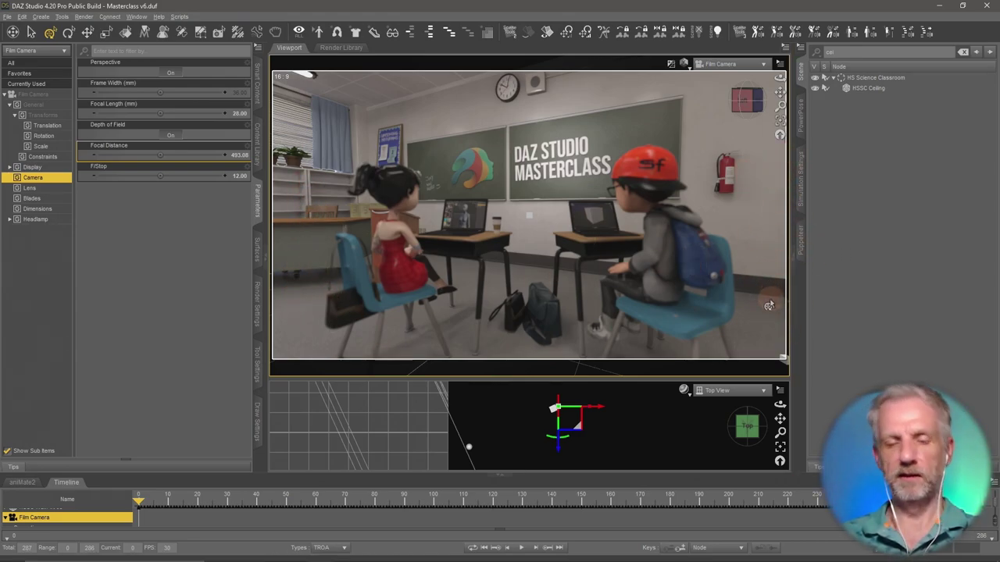
Clear the scene filter, collapse HS Science Classroom, and delete the Bunny Dreams Bag hanging on the girl's chair
left_click(342, 321)
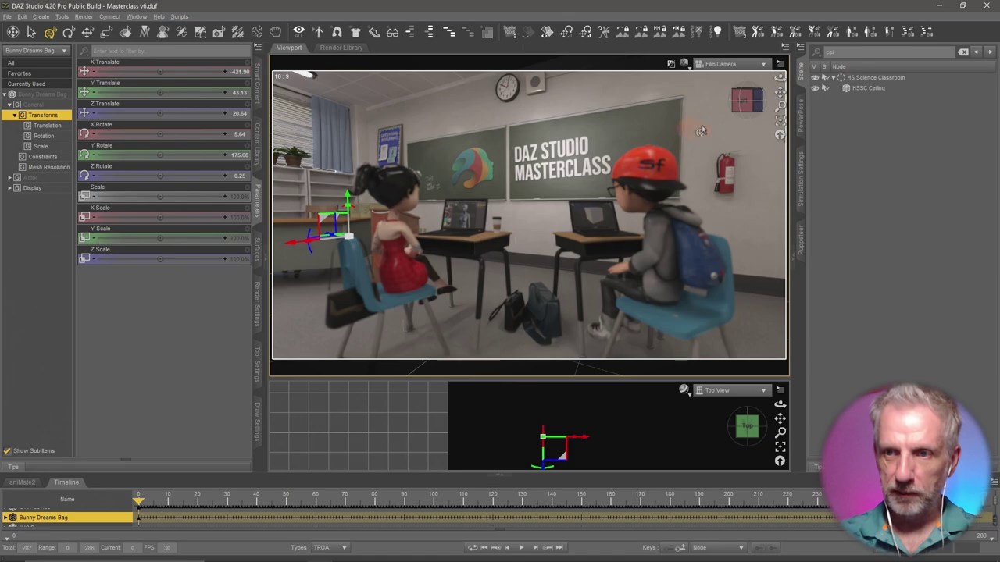
left_click(962, 51)
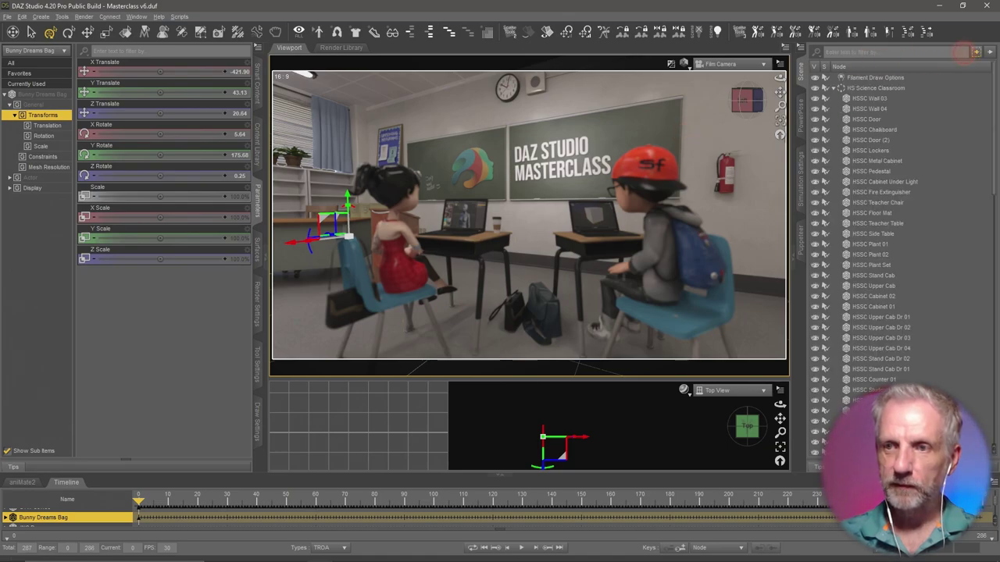
left_click(836, 88)
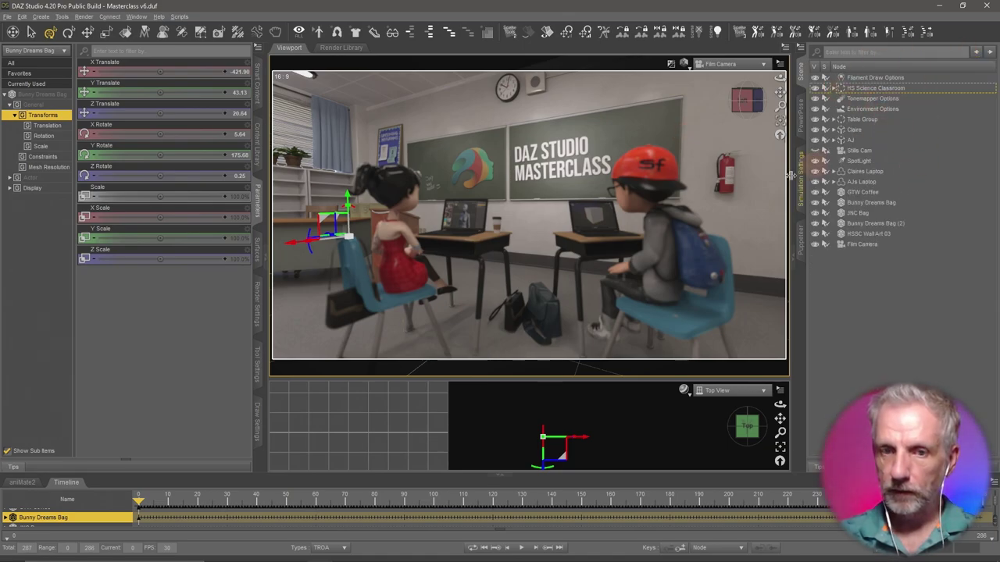
left_click(336, 321)
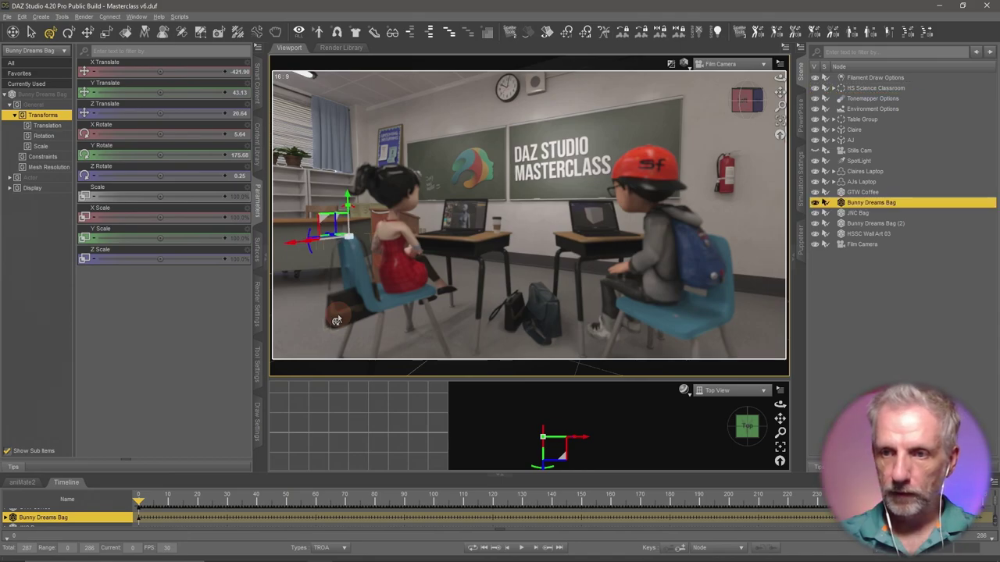
key("Delete")
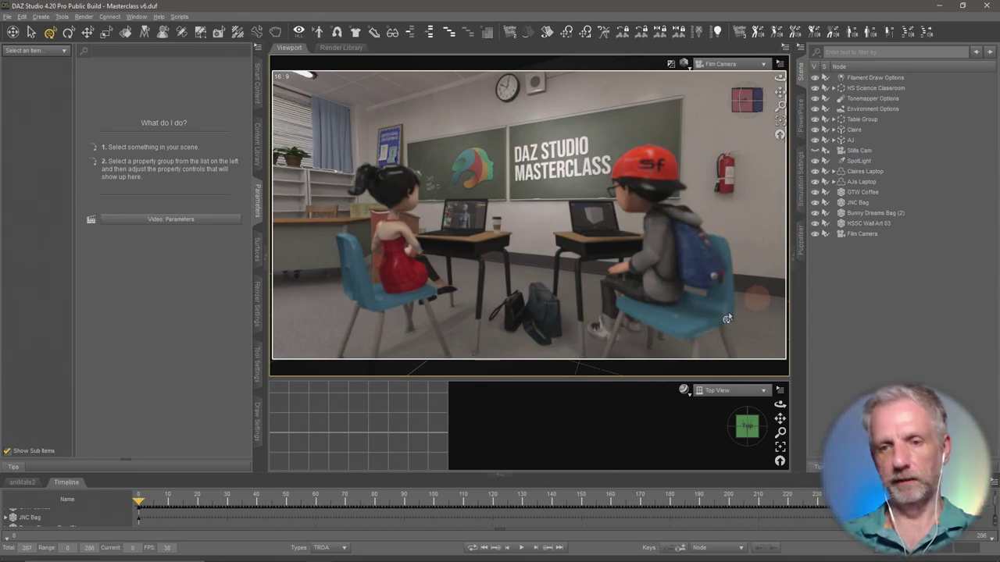
Enlarge the Top View viewport and change the Film Camera viewport's draw style to Filament (PBR)
left_click_drag(628, 378, 629, 281)
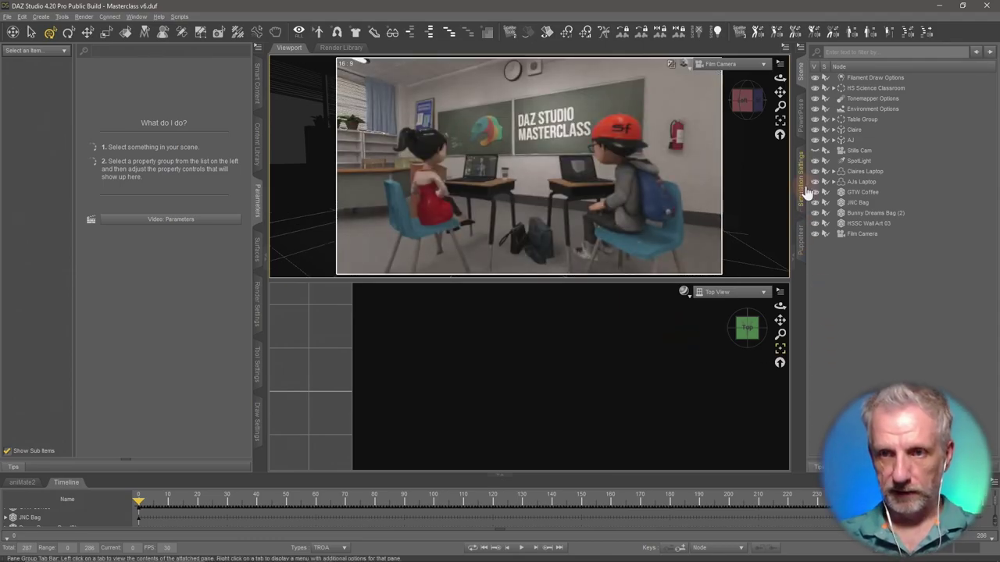
left_click(684, 64)
left_click(685, 179)
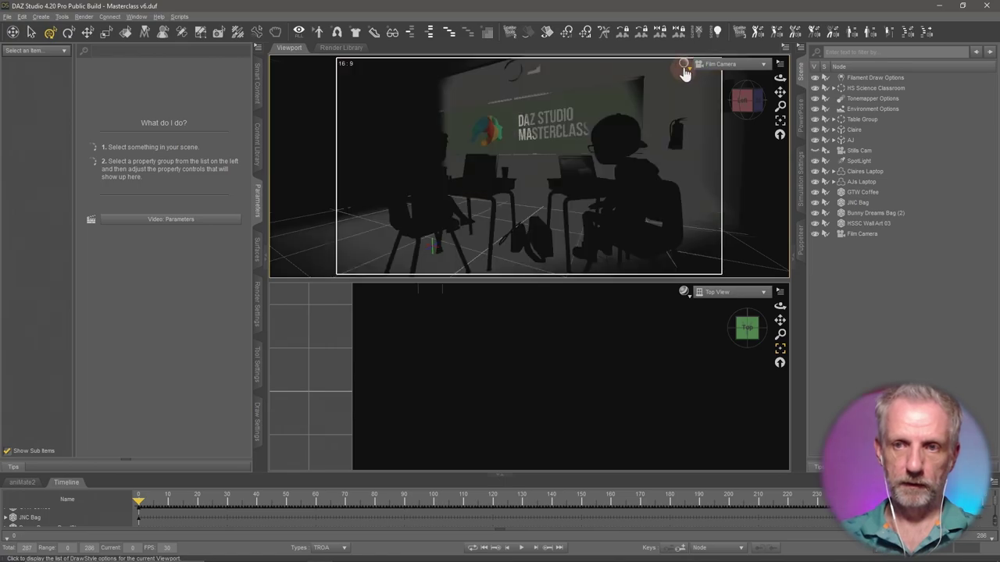
left_click(684, 64)
left_click(683, 188)
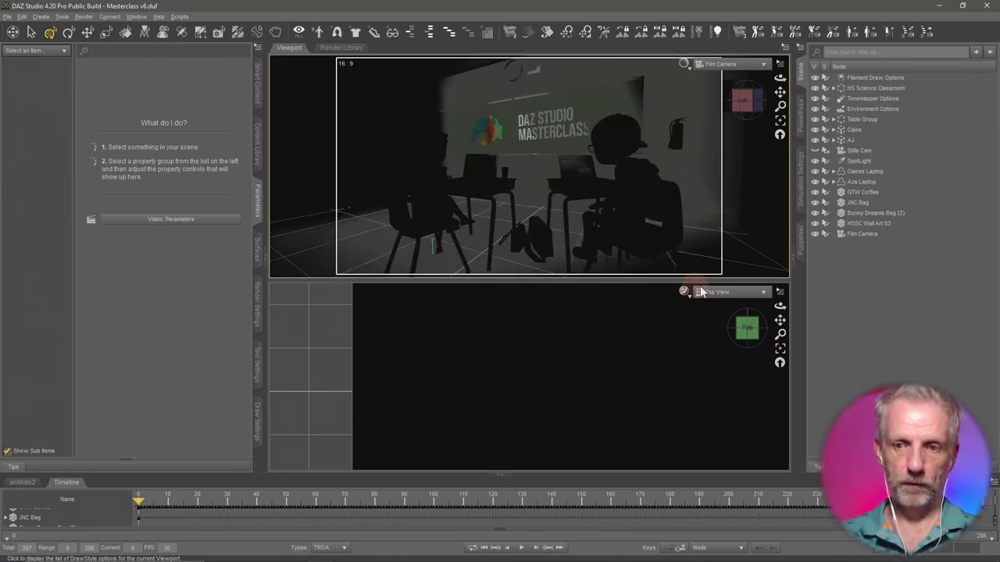
Turn the Top View into an enlarged Perspective View with Filament (PBR) shading, framed on the teacher's table
left_click(730, 293)
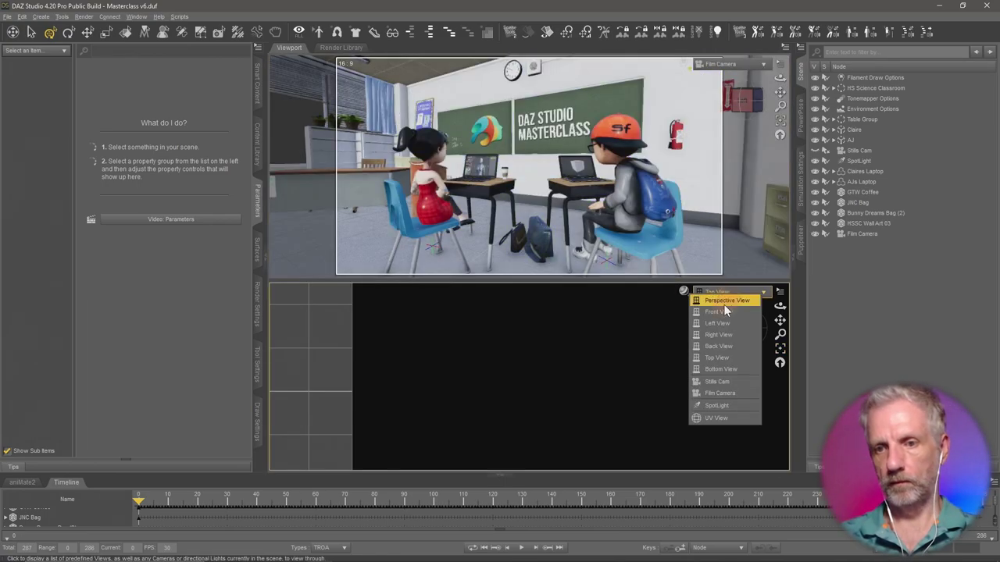
left_click(723, 304)
left_click_drag(645, 279, 645, 177)
left_click(684, 189)
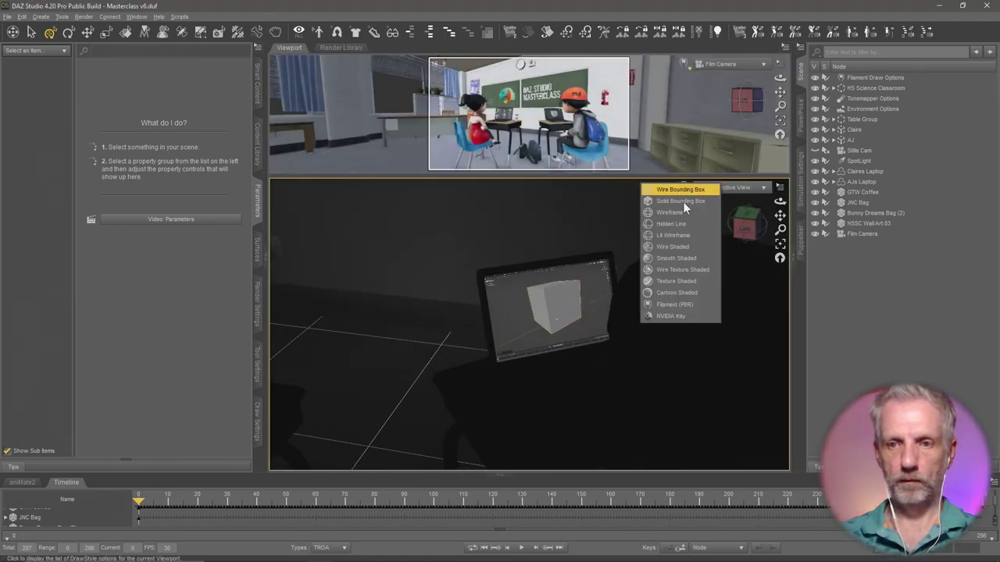
left_click(688, 305)
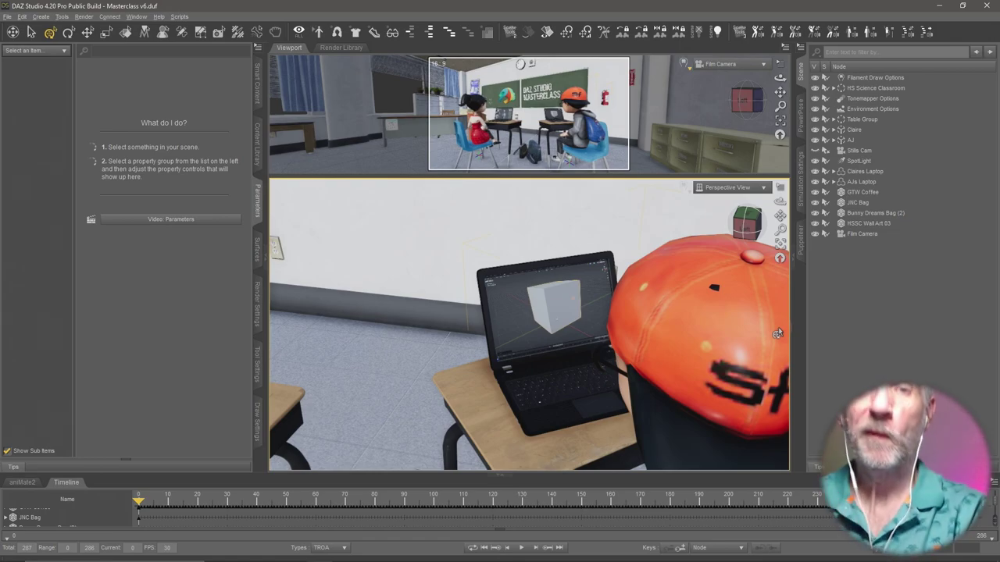
left_click_drag(470, 371, 395, 332)
left_click_drag(524, 394, 503, 381)
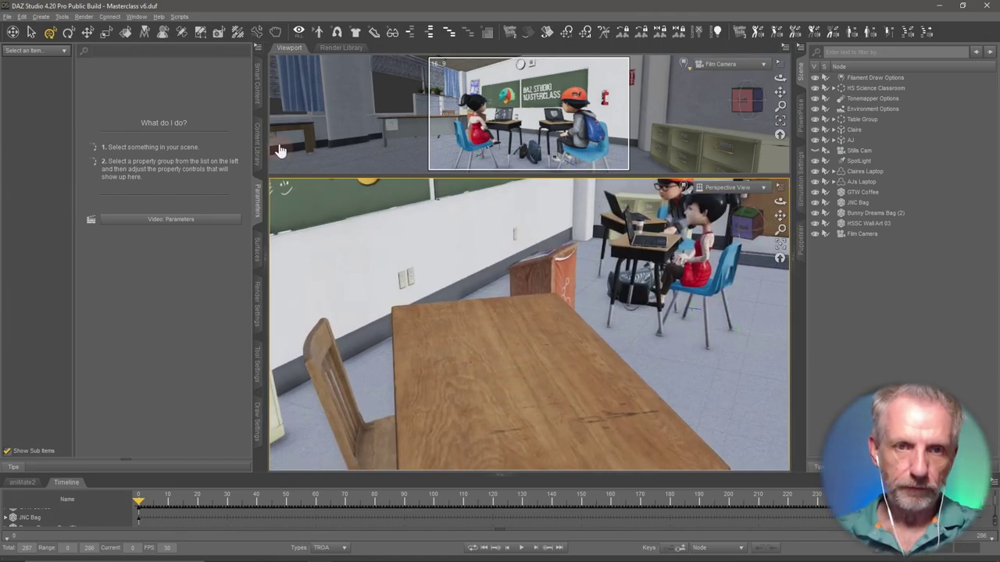
Browse the content library's props products and list the props of Science Classroom Props
left_click(258, 92)
left_click(228, 62)
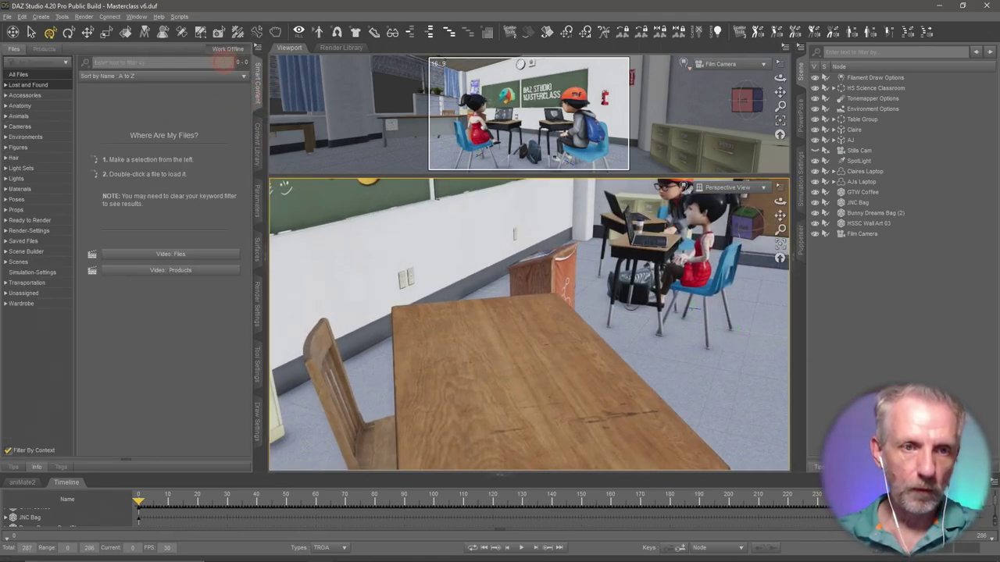
left_click(40, 211)
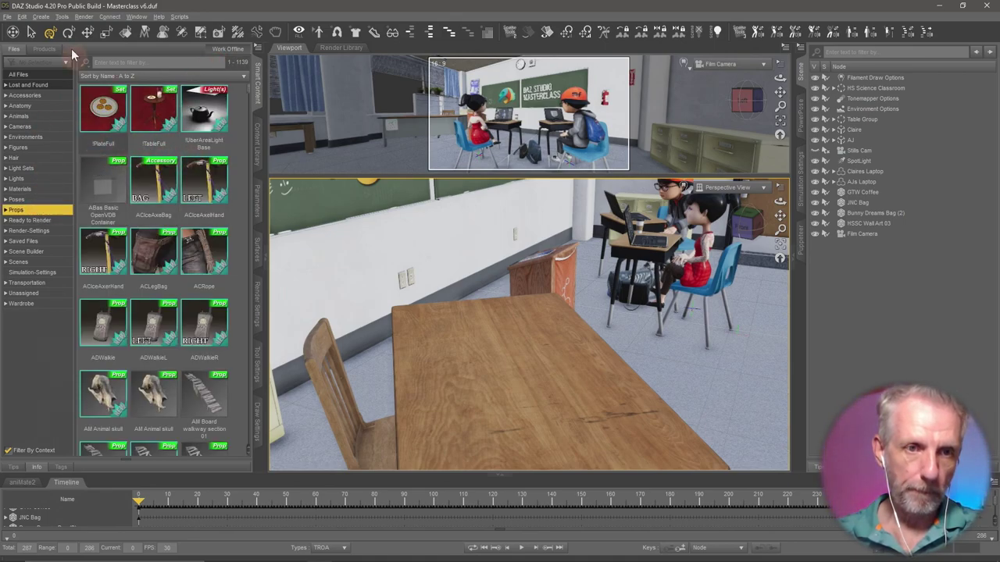
left_click(45, 49)
left_click(228, 63)
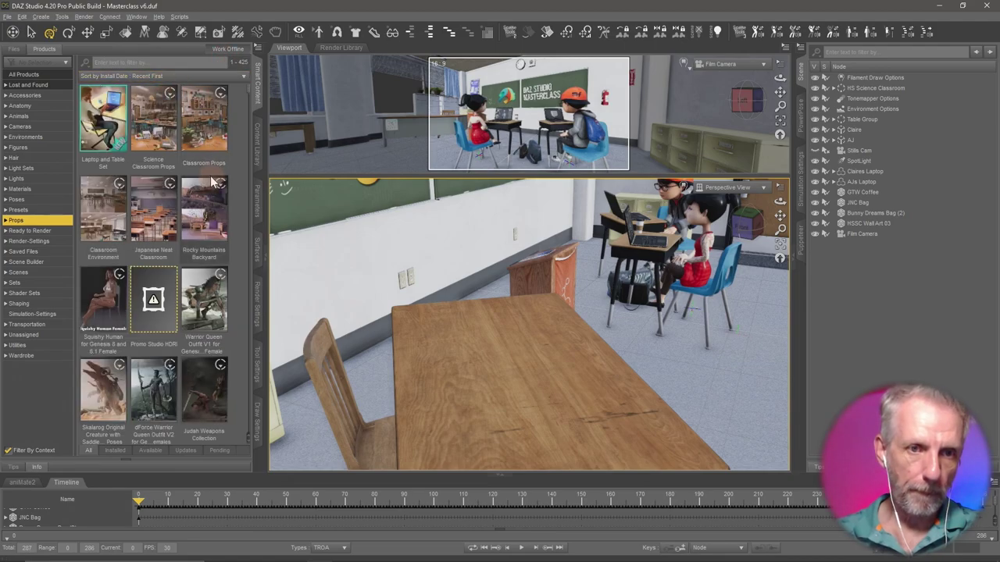
left_click(162, 136)
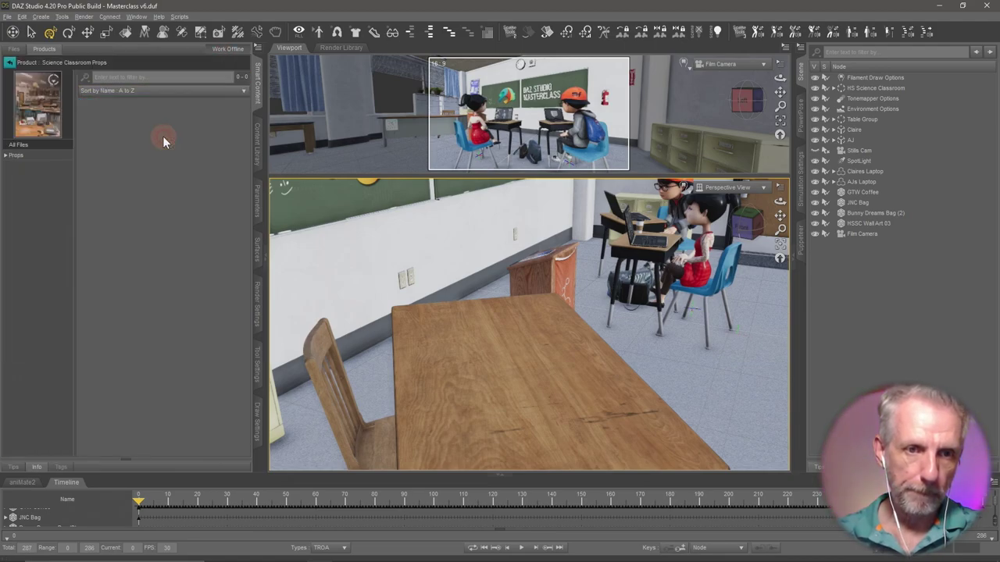
left_click(53, 163)
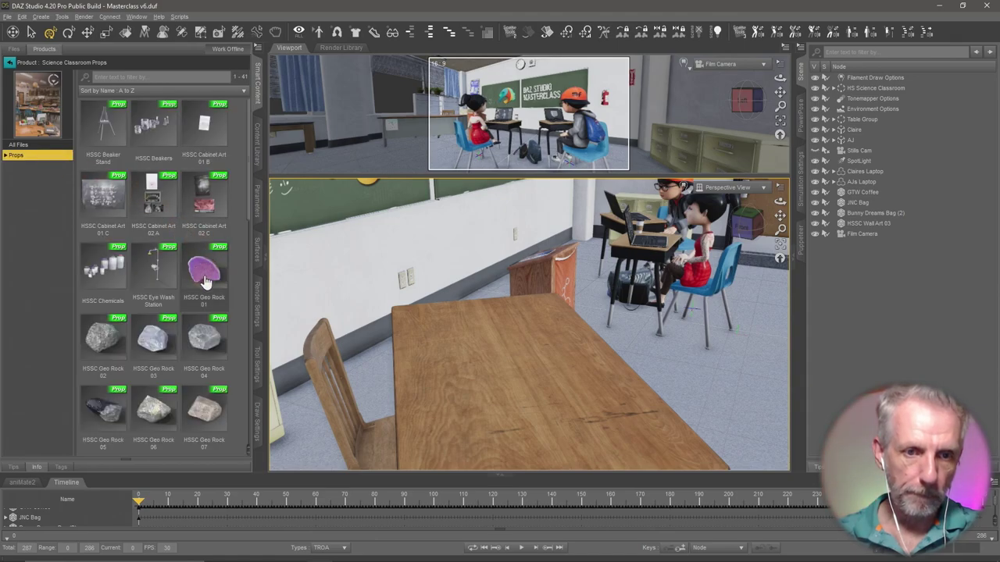
Add the HSSC Geo Rock 01 and HSSC Volcano Model props to the scene from Science Classroom Props
left_click_drag(206, 282, 509, 383)
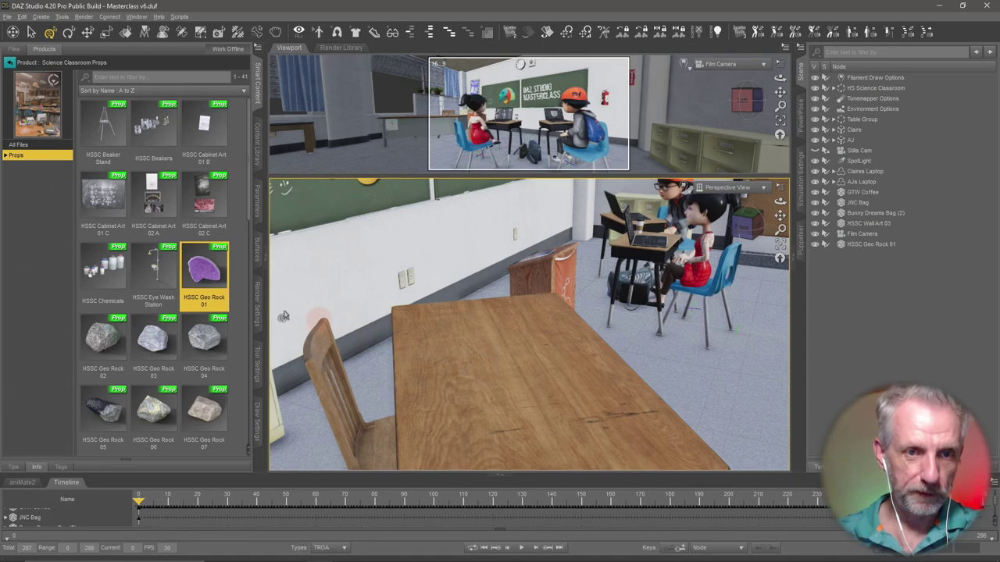
scroll(207, 285, "down", 10)
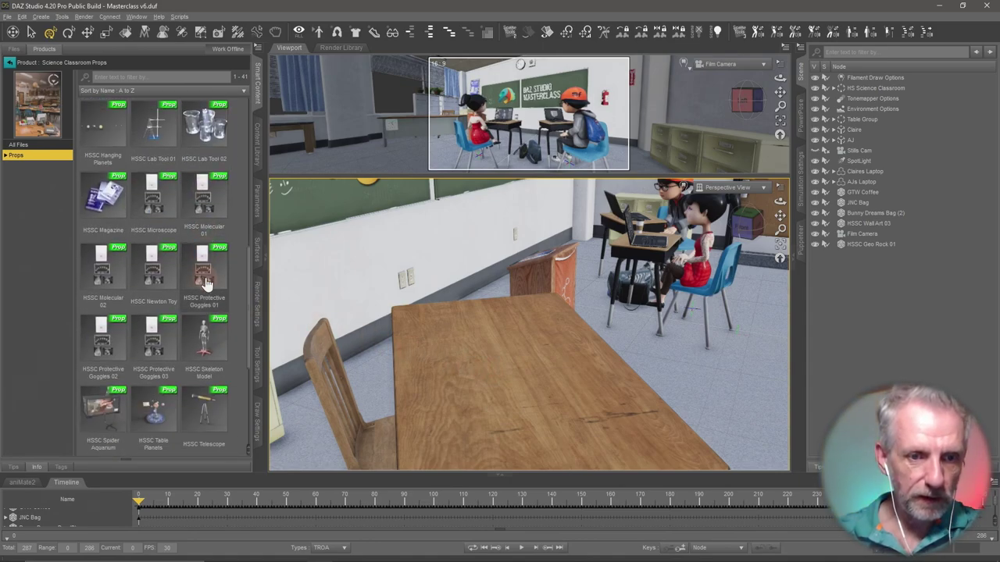
scroll(207, 284, "down", 1)
mouse_move(206, 285)
left_mouse_down()
mouse_move(419, 393)
mouse_move(558, 395)
left_mouse_up()
Browse the props of the Classroom Props product and add the HSSC Puzzle Cube to the scene at the teacher's table
scroll(200, 312, "up", 10)
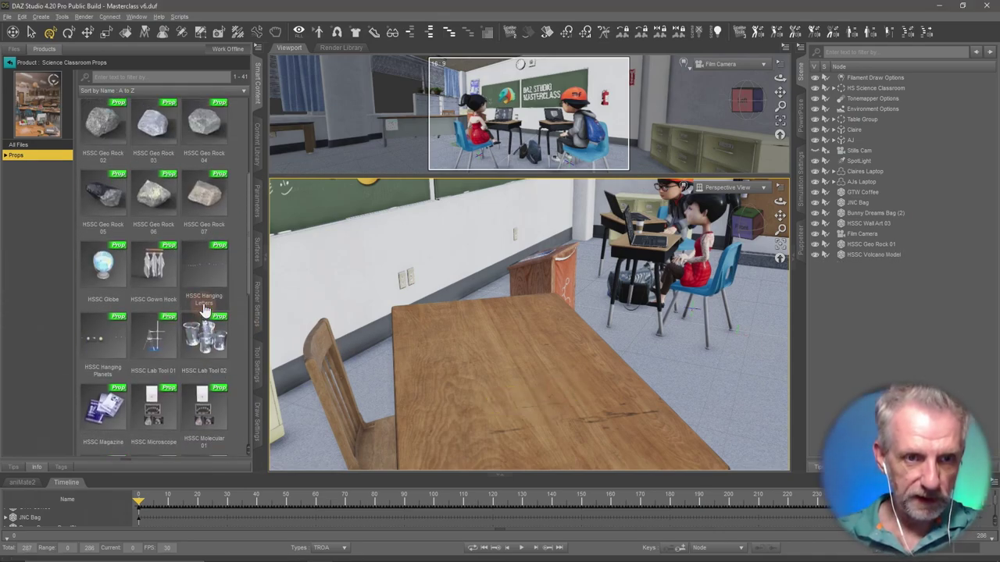
left_click(9, 62)
left_click(214, 131)
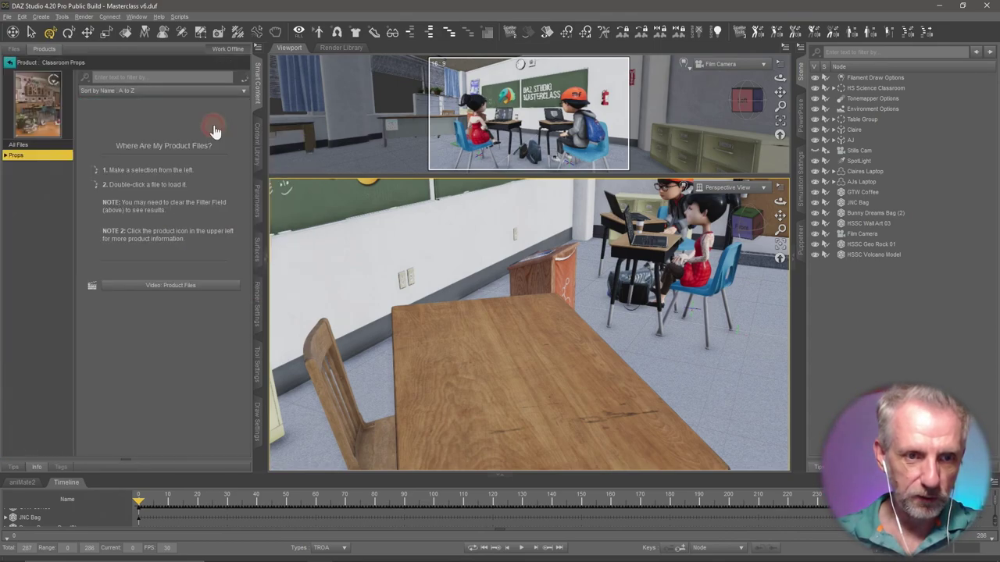
scroll(217, 180, "down", 2)
scroll(217, 195, "up", 3)
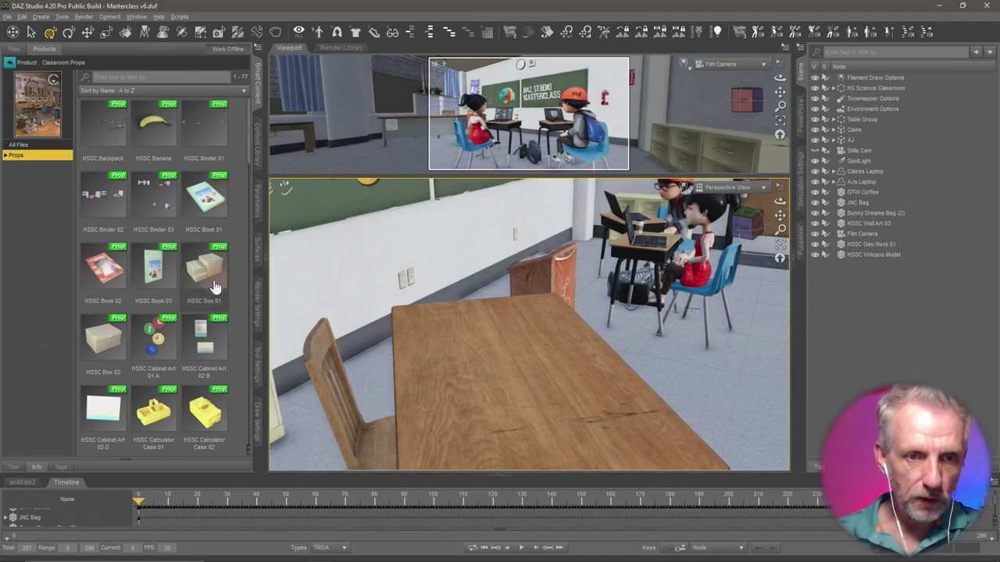
scroll(215, 287, "down", 6)
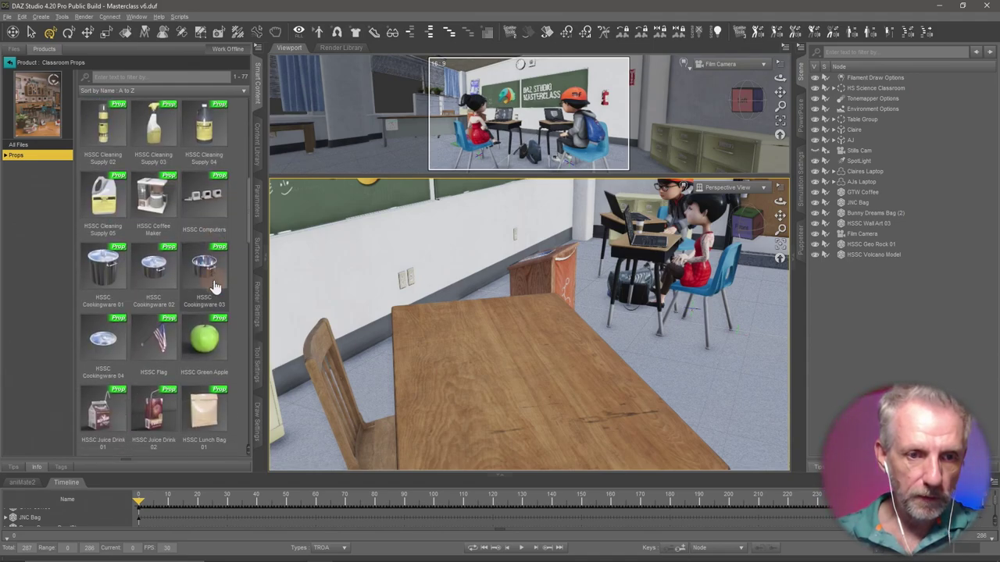
scroll(214, 288, "down", 3)
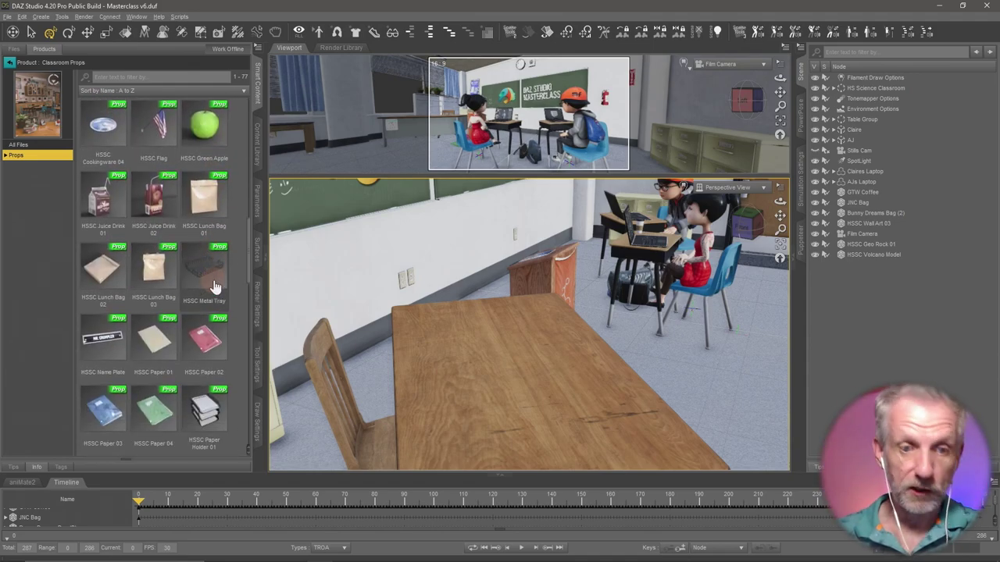
scroll(209, 417, "down", 3)
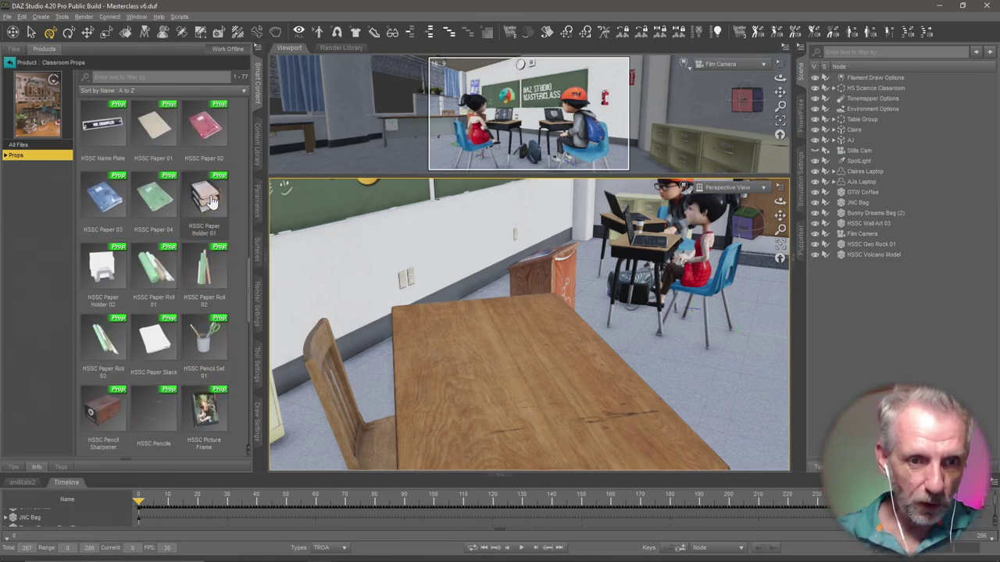
scroll(210, 200, "down", 6)
left_click_drag(155, 197, 364, 338)
left_click_drag(536, 363, 536, 365)
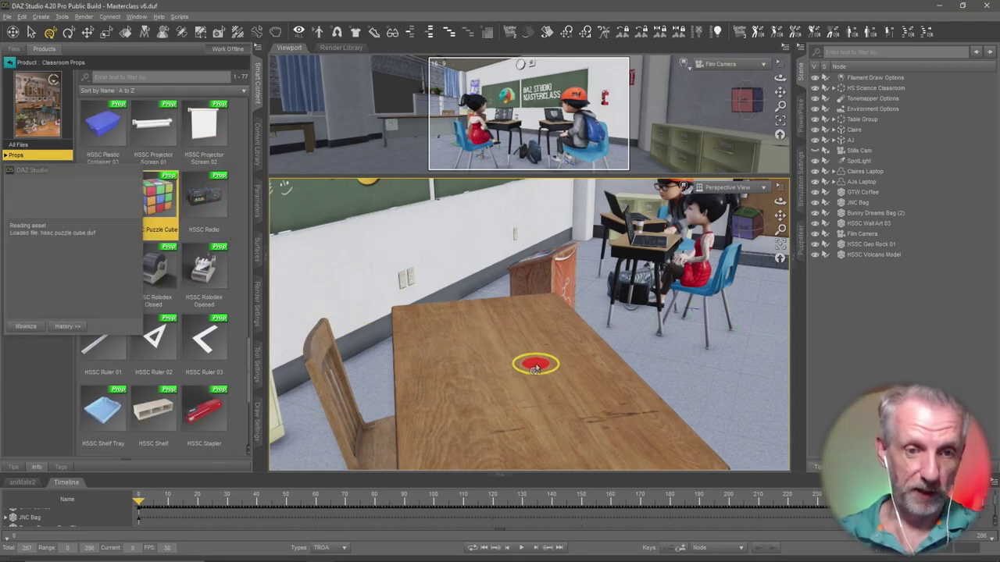
Look through the remaining Classroom Props and add the HSSC Book 02 prop to the scene at the teacher's table
scroll(205, 337, "down", 3)
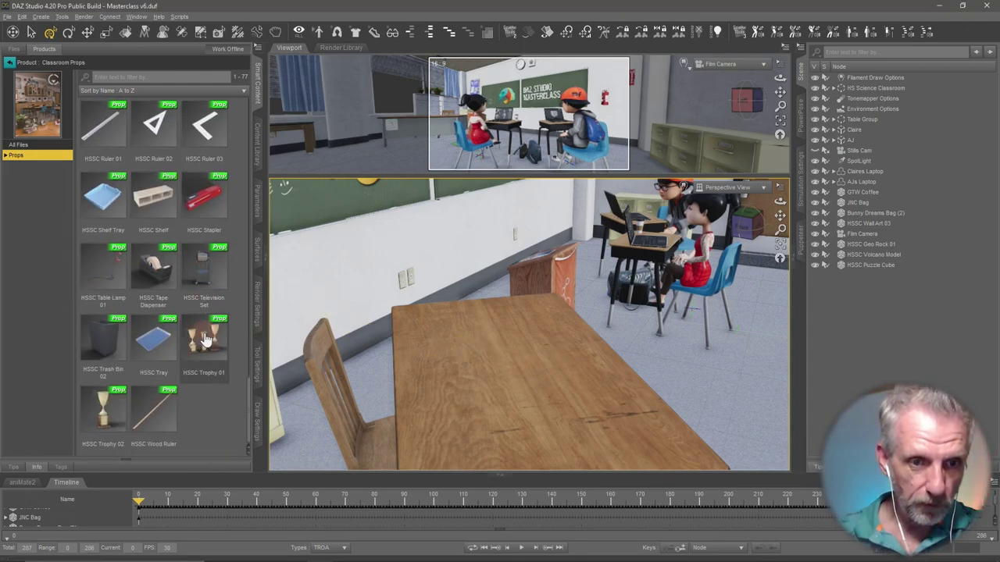
scroll(205, 337, "up", 10)
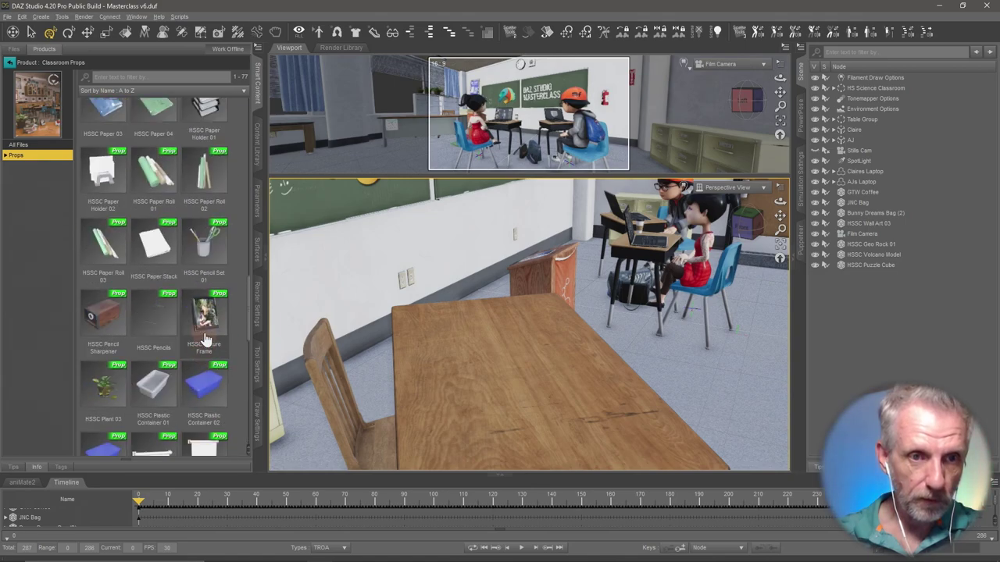
scroll(210, 380, "up", 10)
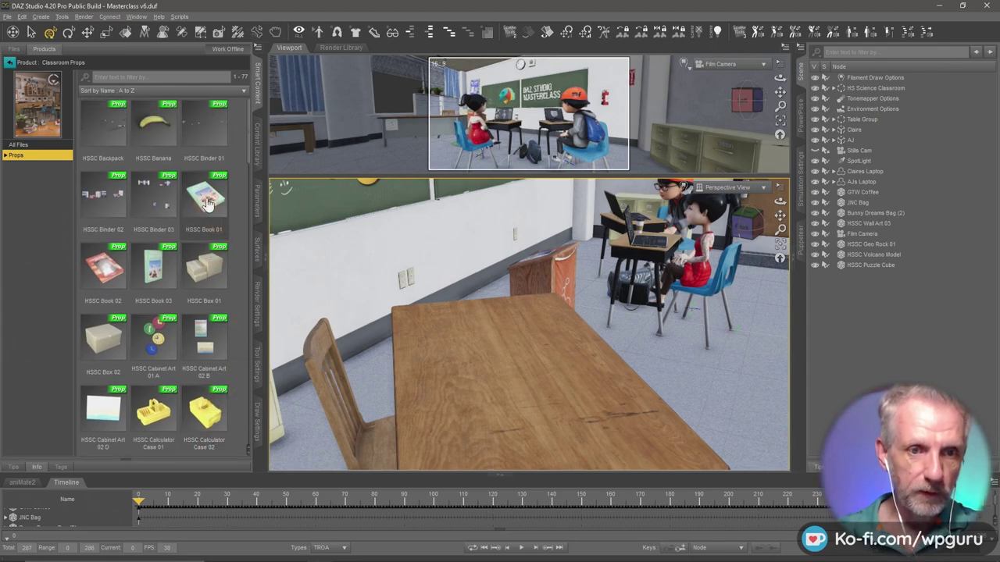
mouse_move(207, 203)
mouse_move(95, 270)
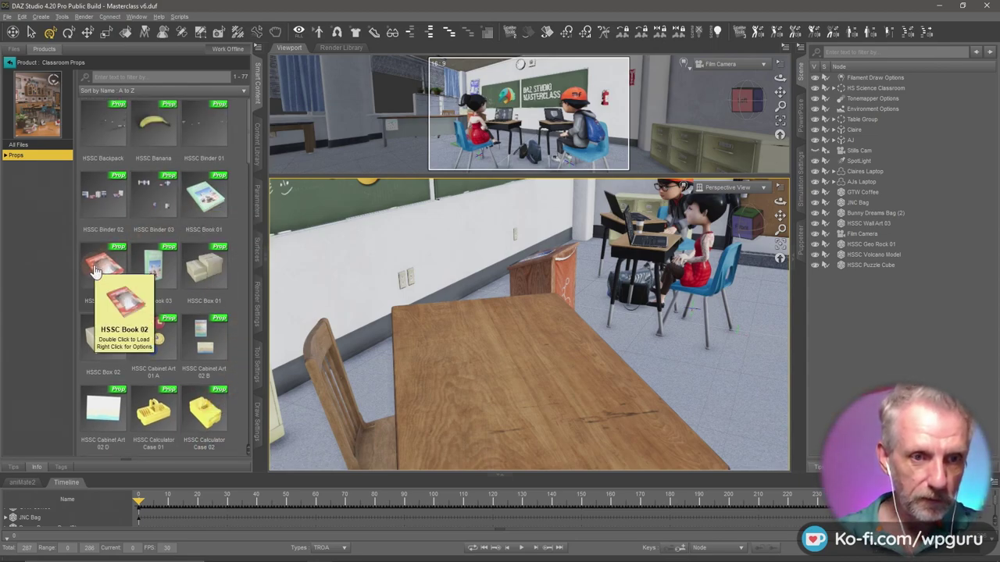
left_click_drag(97, 270, 515, 363)
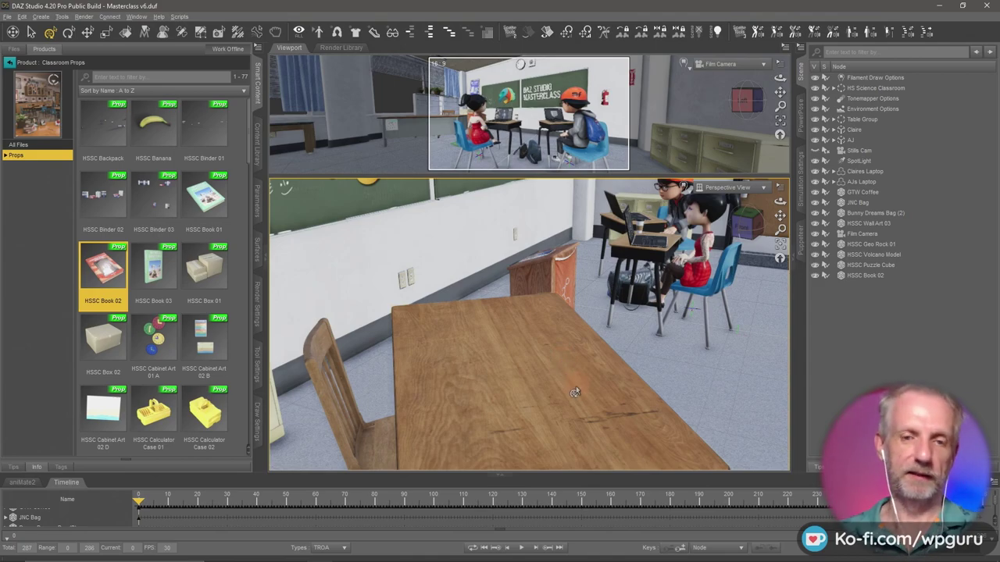
Reopen Science Classroom Props and add the HSSC Skeleton Model to the scene beyond the far end of the teacher's table
left_click(11, 62)
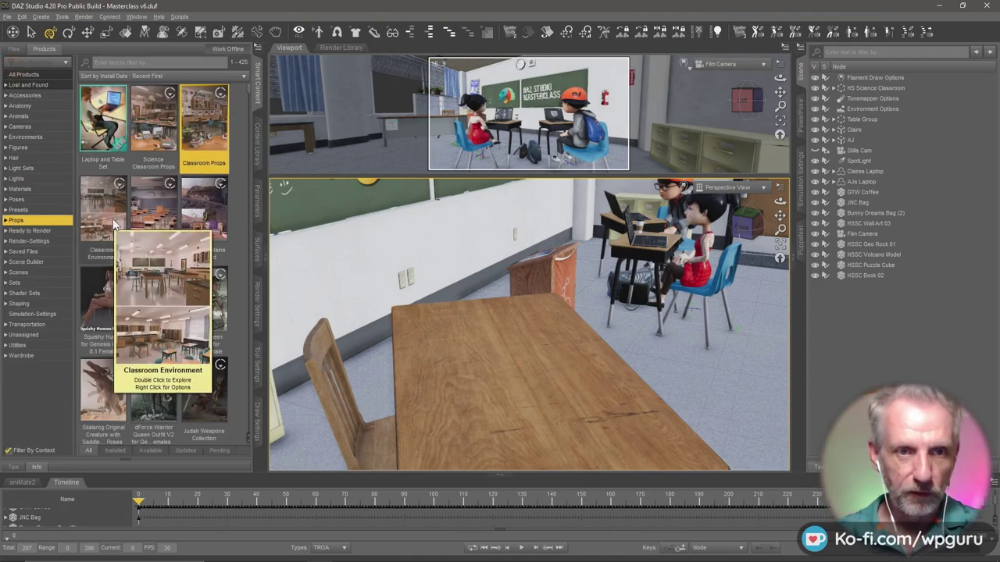
double_click(160, 143)
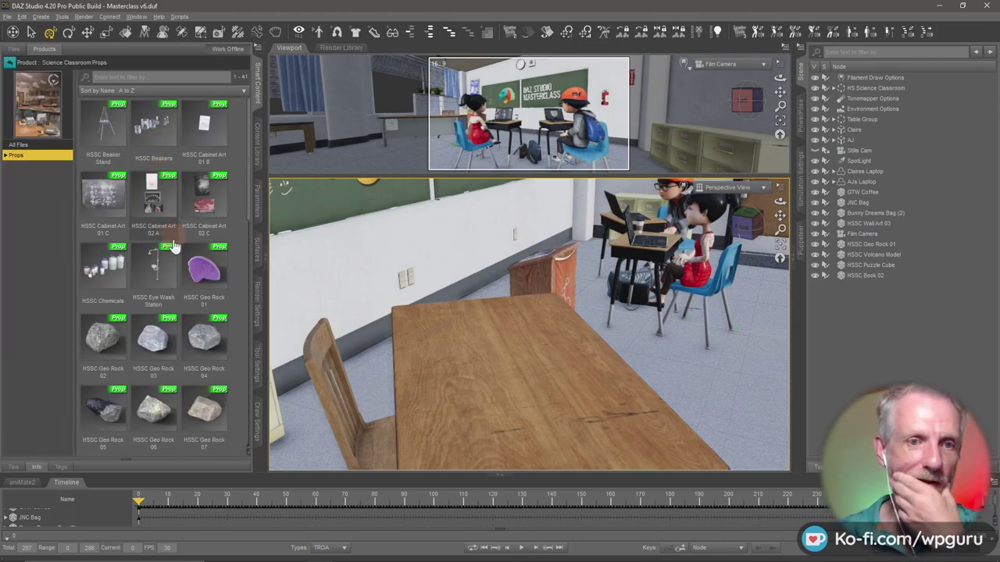
scroll(172, 247, "down", 3)
scroll(172, 247, "up", 3)
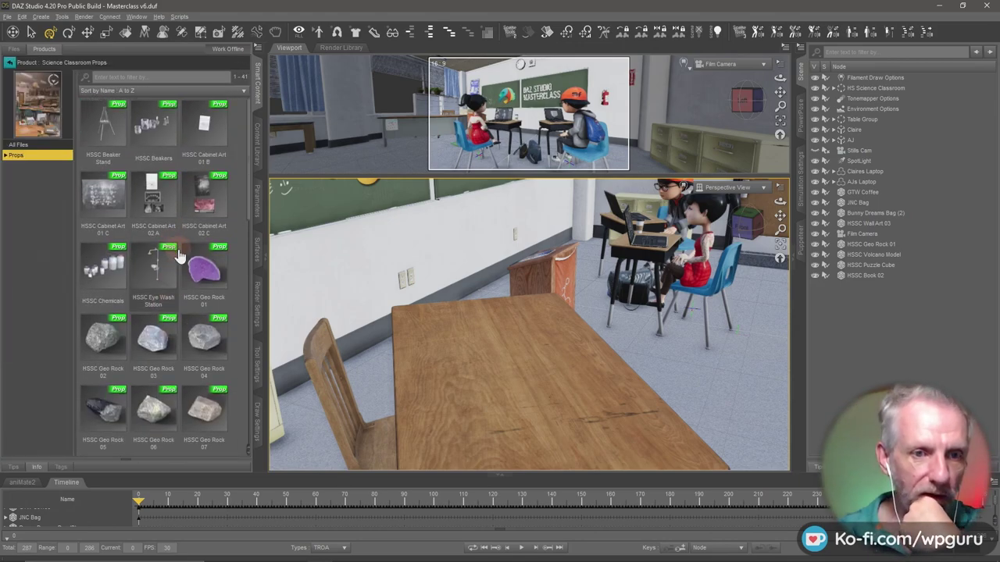
scroll(199, 247, "down", 6)
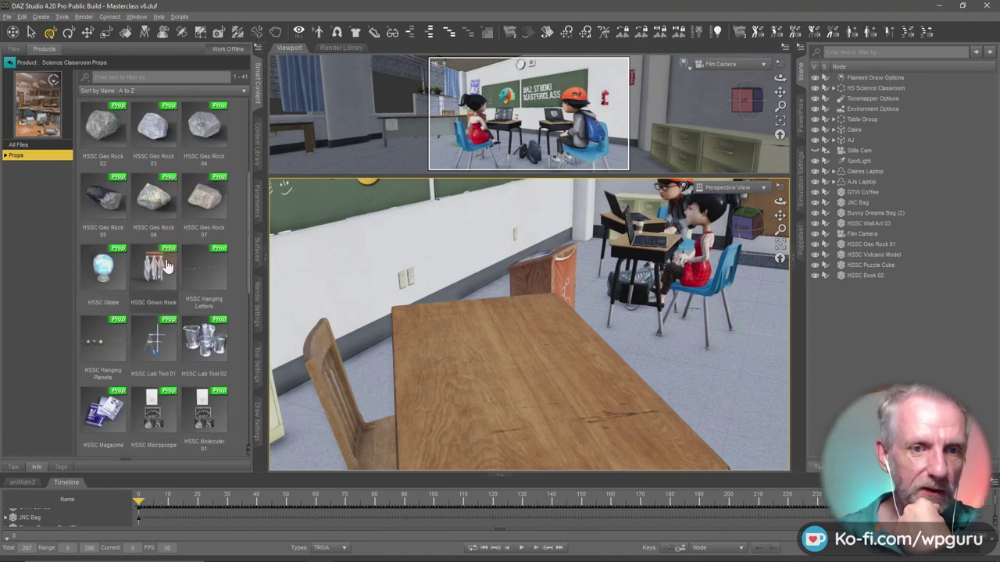
scroll(200, 247, "down", 1)
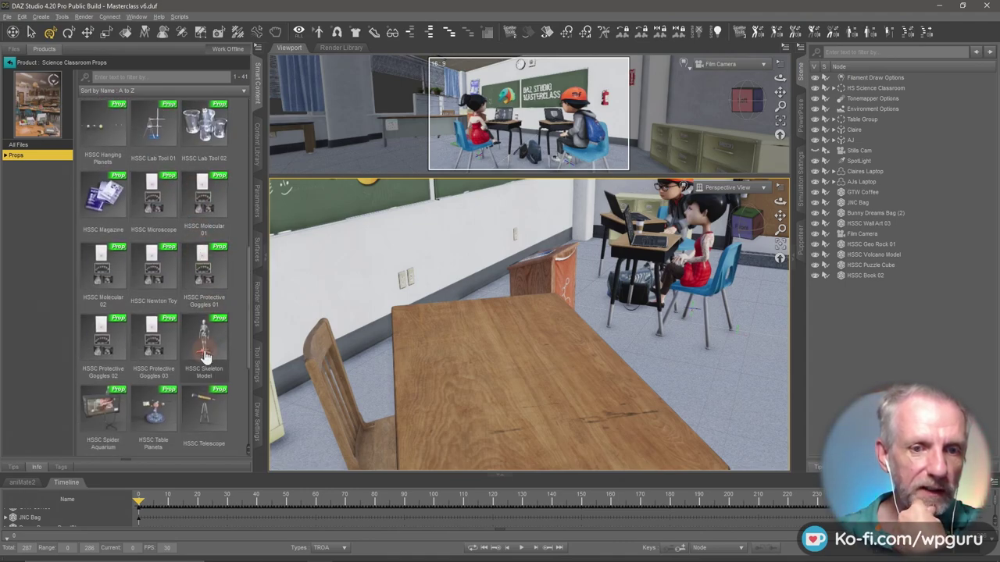
left_click(204, 352)
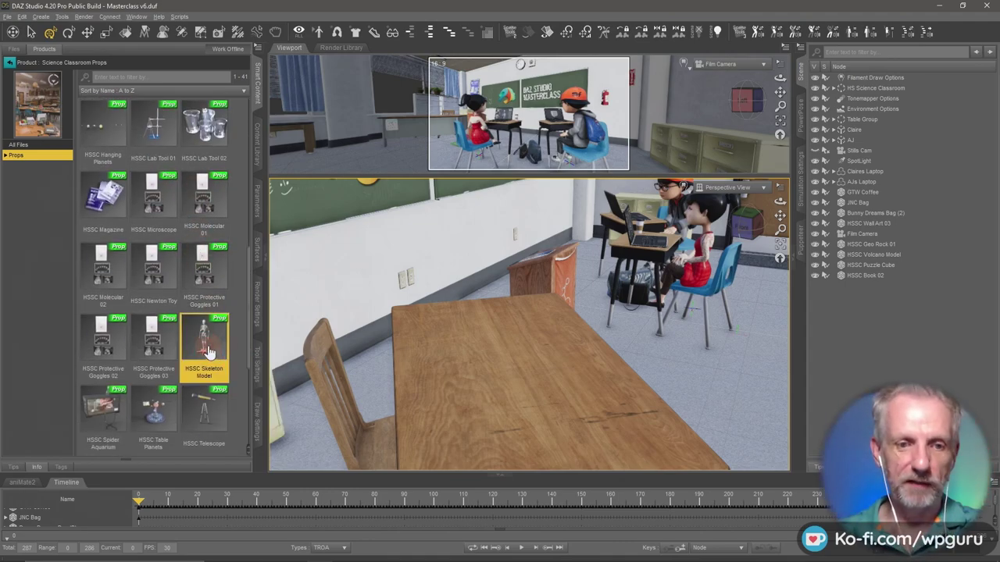
left_click_drag(323, 340, 478, 299)
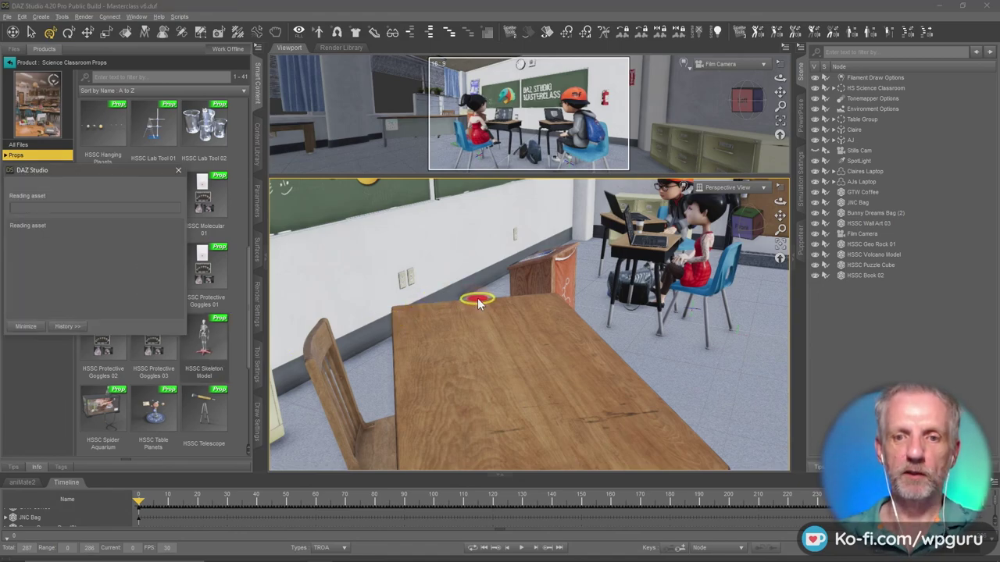
Move the HSSC Volcano Model from the floor onto the teacher's table, resting on the tabletop away from its end
left_click_drag(573, 280, 725, 343, "alt")
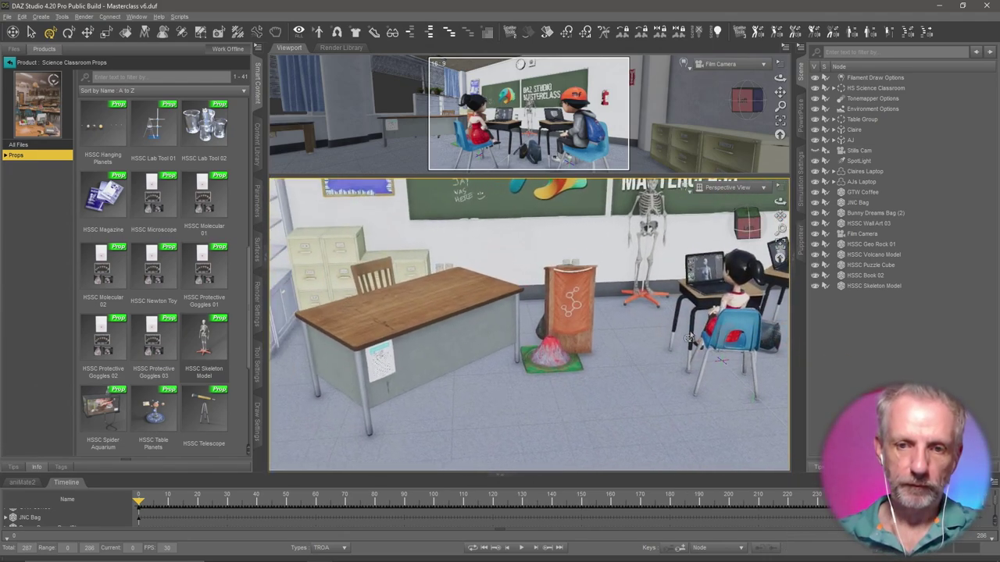
left_click(534, 366)
left_click_drag(550, 329, 525, 307)
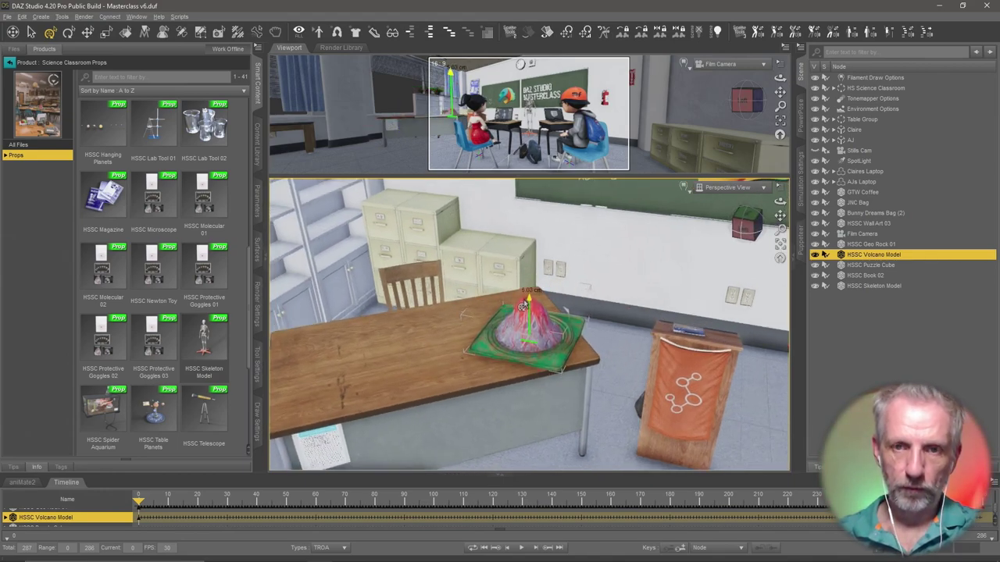
left_click_drag(520, 305, 519, 304)
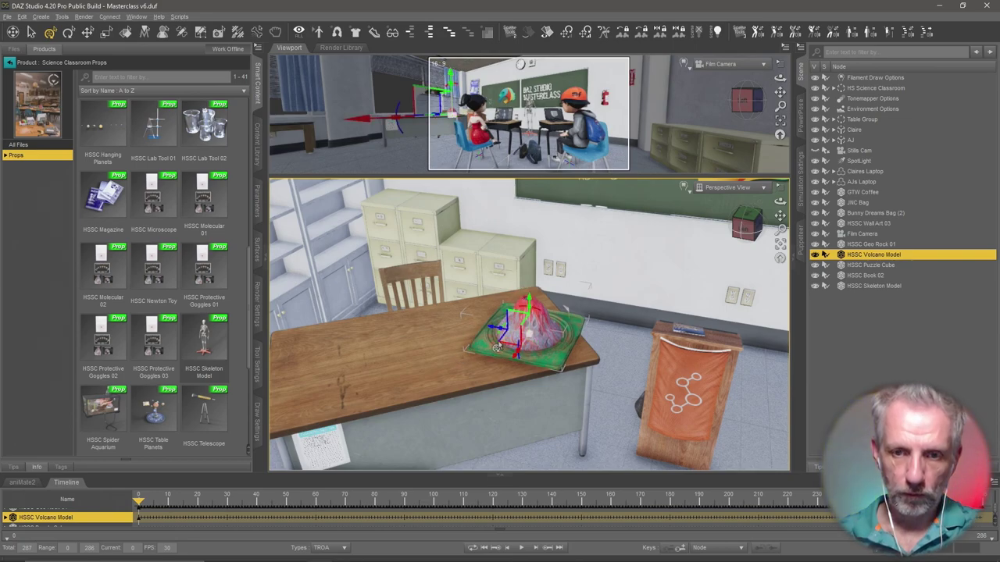
scroll(498, 347, "up", 5)
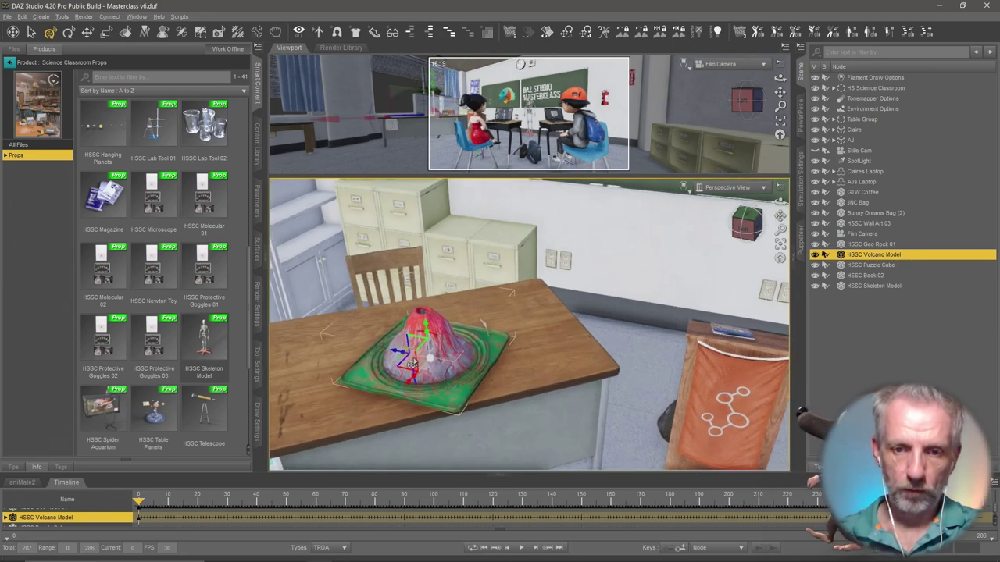
Delete the HSSC Geo Rock 01 prop lying on the floor beside the lectern
left_click_drag(414, 361, 436, 341, "alt")
left_click(396, 399)
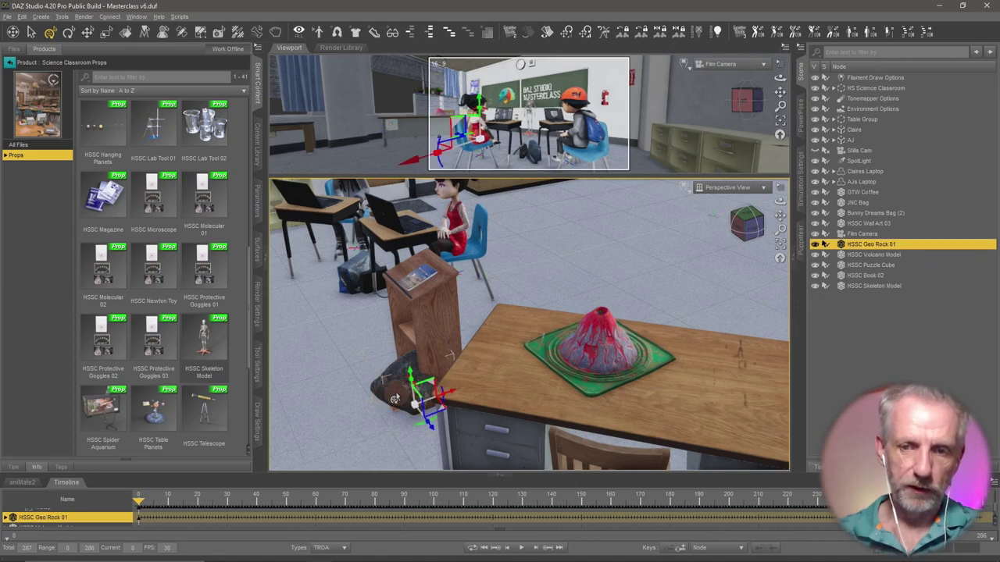
key("Delete")
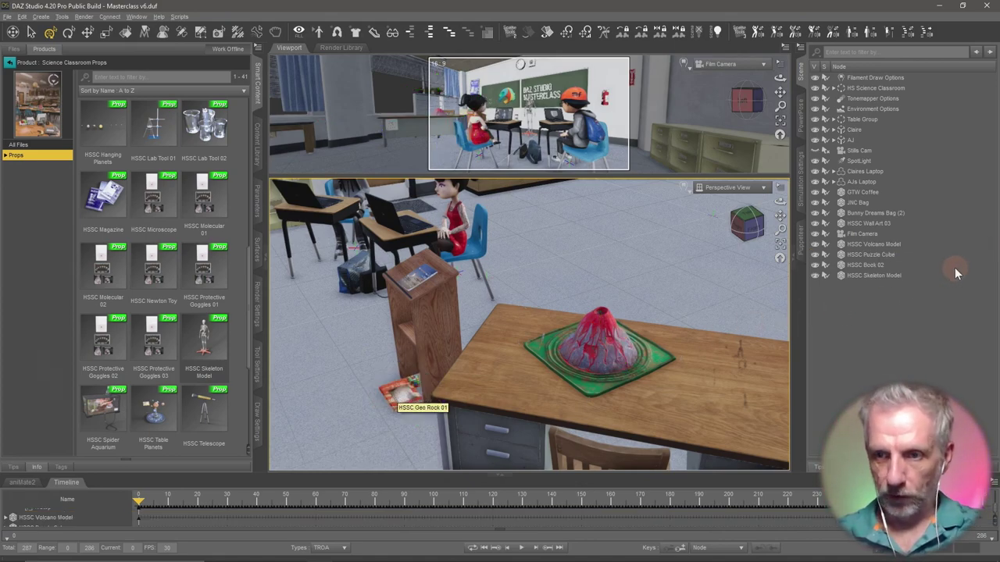
Lift HSSC Book 02 off the floor and place it on the chair-side corner of the teacher's table, beside the volcano
left_click(864, 266)
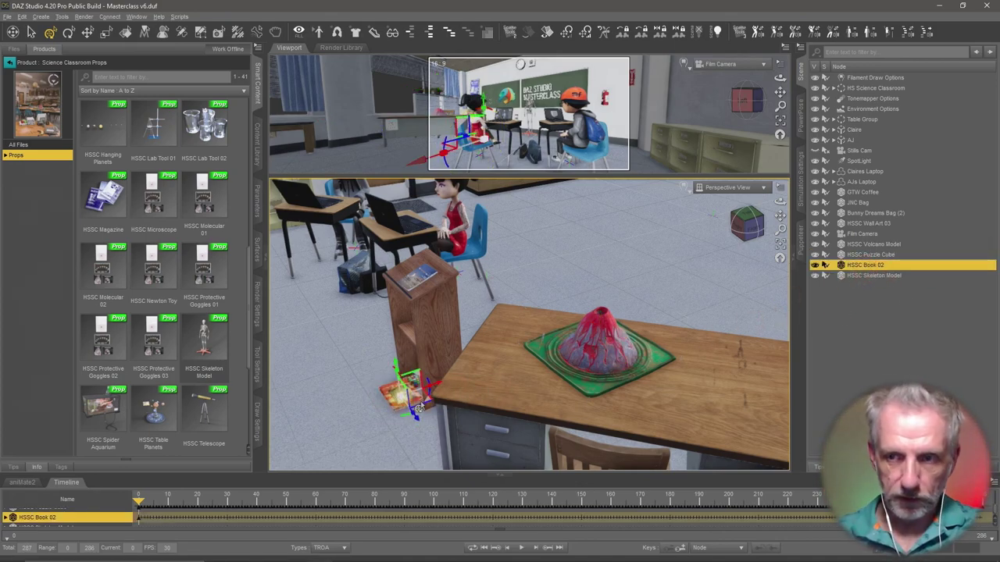
left_click_drag(428, 407, 703, 424)
left_click_drag(525, 427, 465, 275)
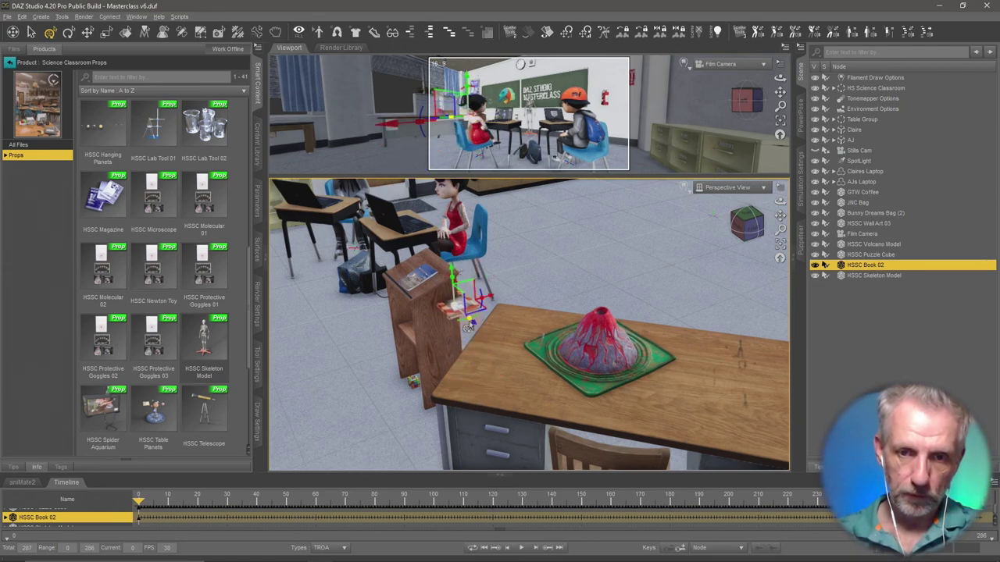
left_click_drag(471, 329, 531, 379)
left_click_drag(500, 333, 504, 308)
left_click_drag(529, 345, 498, 396)
left_click_drag(530, 361, 627, 333, "alt")
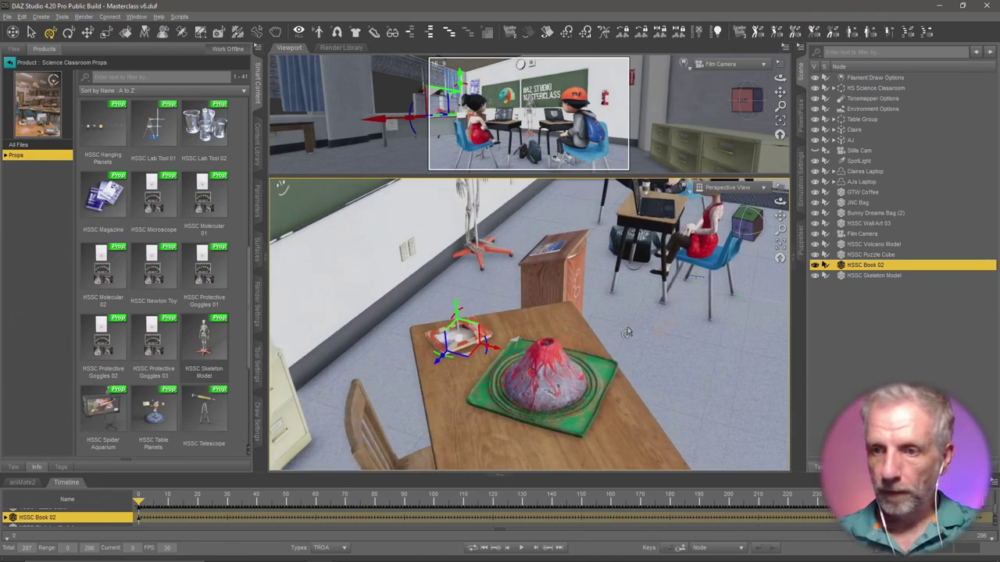
Place the HSSC Puzzle Cube on the teacher's table in front of the volcano, on the side opposite the chair
left_click(885, 255)
left_click_drag(653, 337, 505, 400, "alt")
left_click_drag(474, 366, 506, 251)
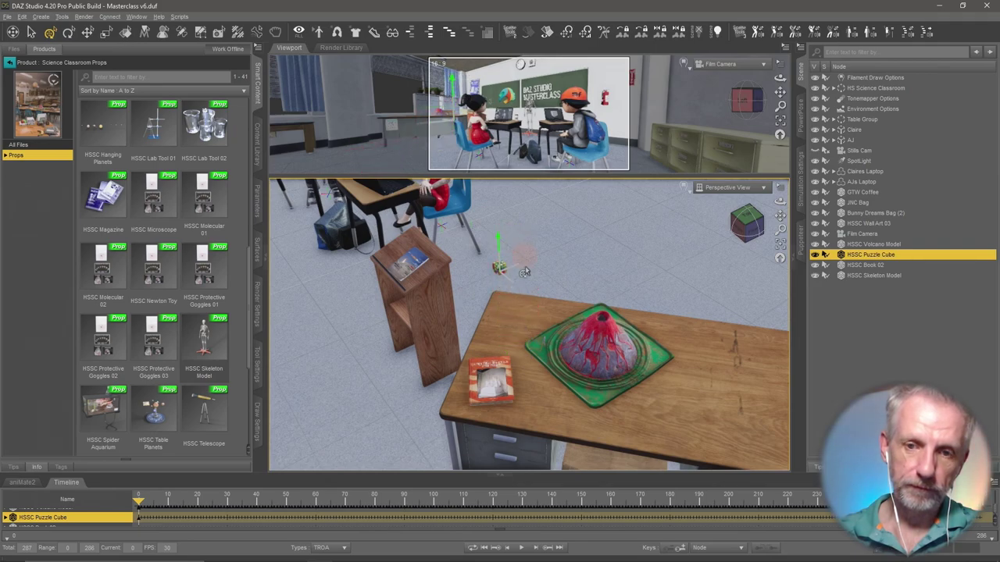
left_click_drag(521, 290, 679, 384)
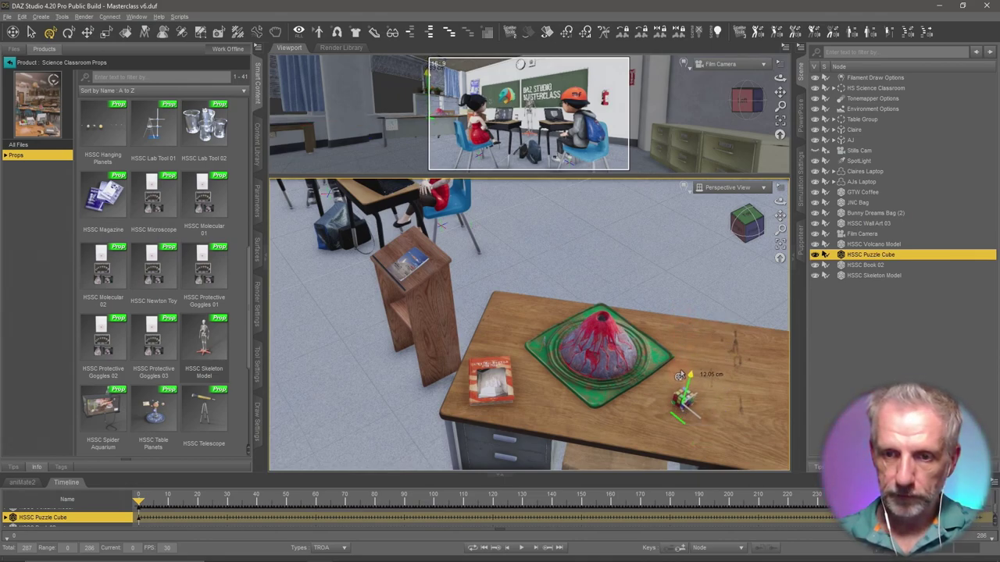
left_click_drag(683, 397, 571, 325)
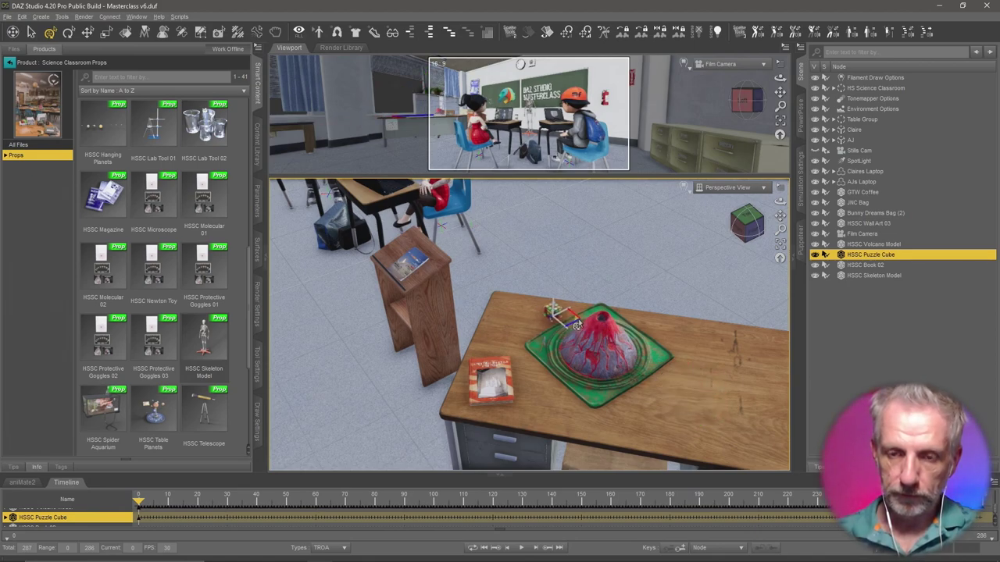
mouse_move(632, 309)
left_mouse_down("alt")
mouse_move(484, 314)
mouse_move(632, 312)
left_mouse_up("alt")
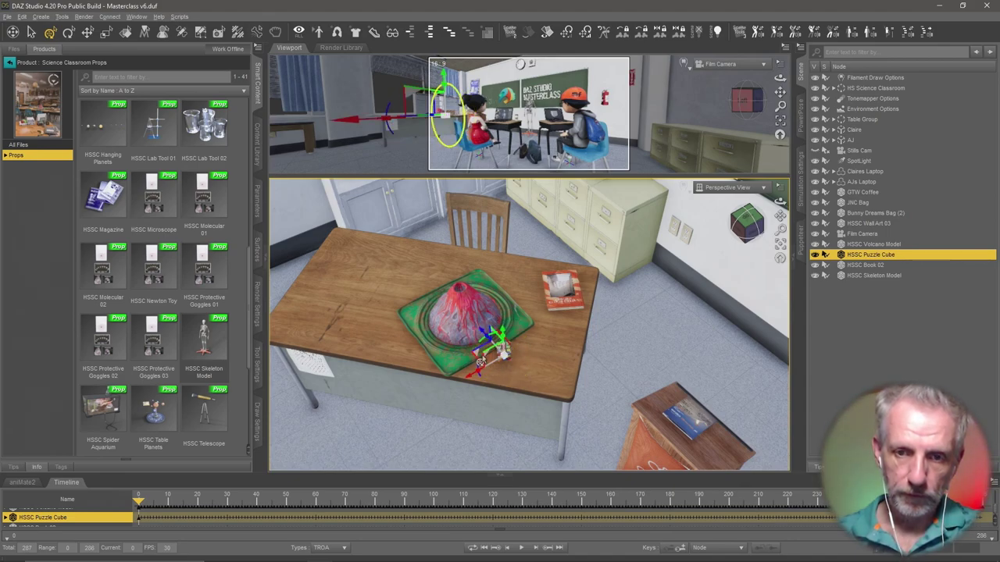
left_click_drag(474, 360, 424, 333)
scroll(495, 359, "up", 5)
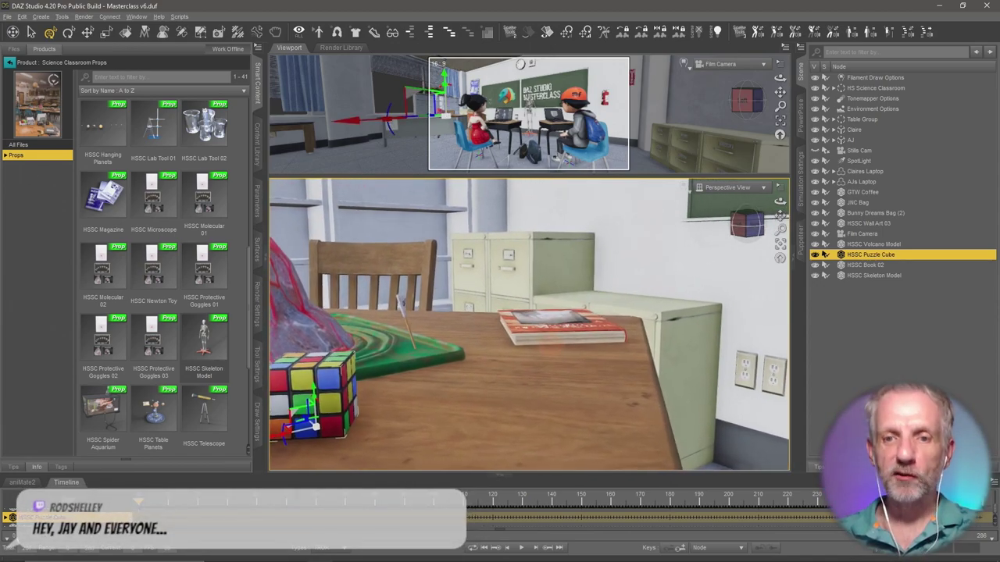
Select HSSC Book 02 on the teacher's table and examine its cover and spine up close
left_click(572, 337)
mouse_move(587, 339)
left_mouse_down("alt")
mouse_move(584, 322)
mouse_move(586, 344)
left_mouse_up("alt")
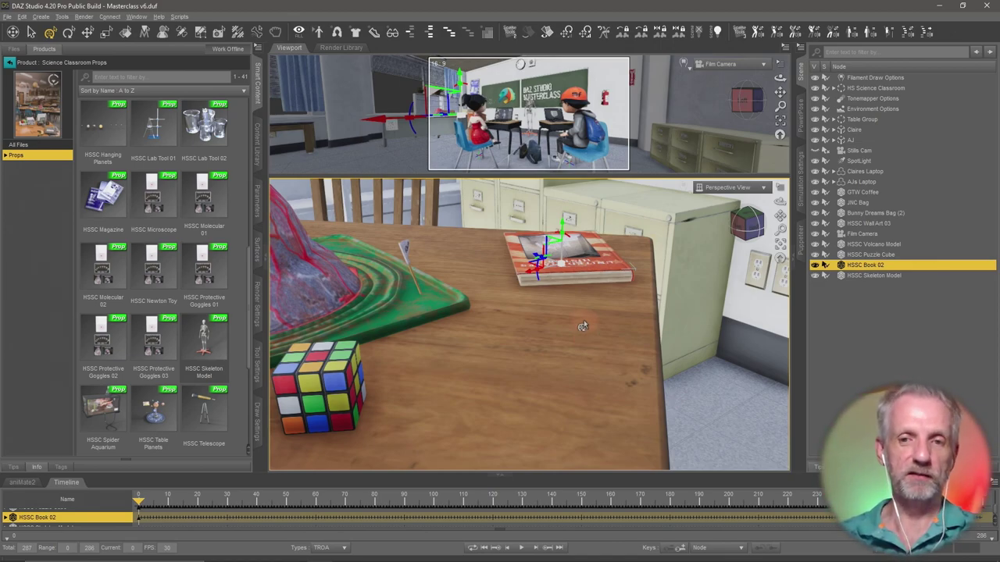
left_click_drag(584, 291, 605, 336, "alt")
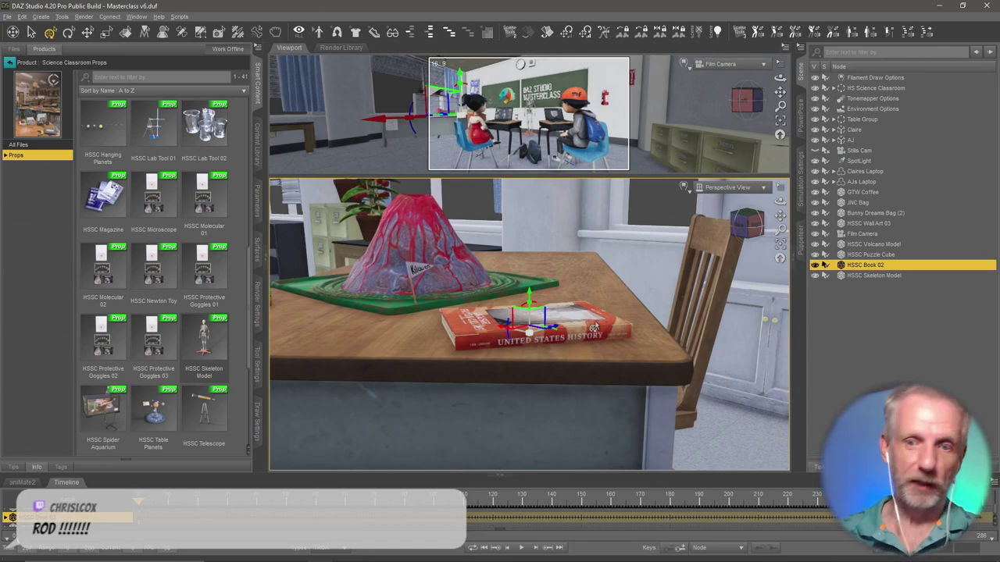
Fine-tune the height of HSSC Book 02 on the teacher's table and check how it rests there from several angles
left_click_drag(528, 296, 528, 294)
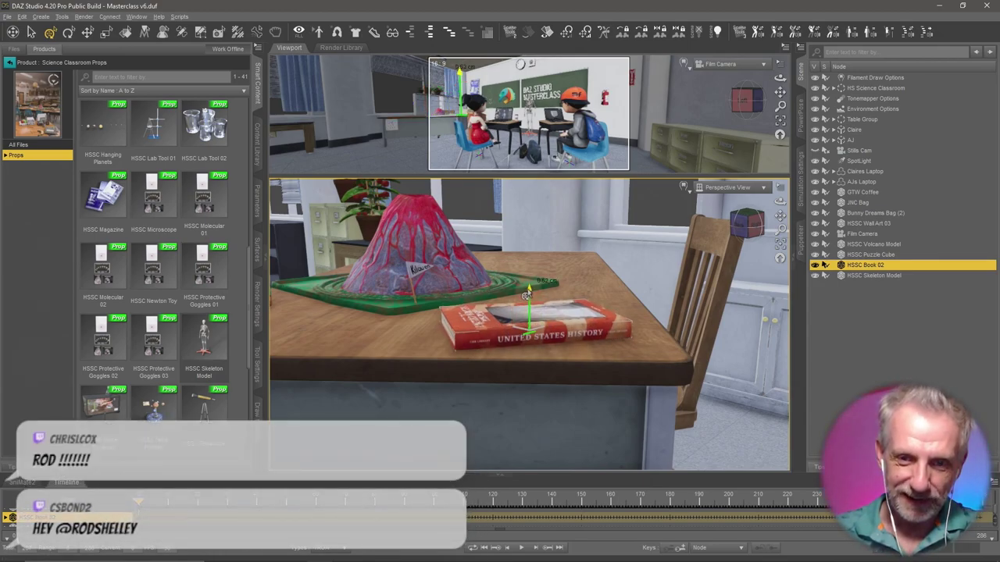
left_click_drag(569, 309, 493, 292, "alt")
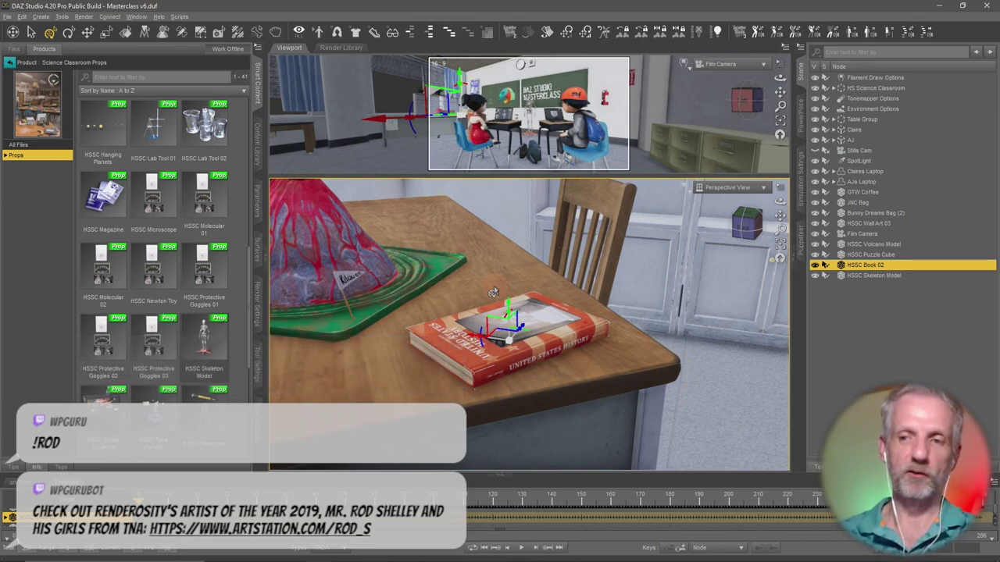
key("ctrl+f")
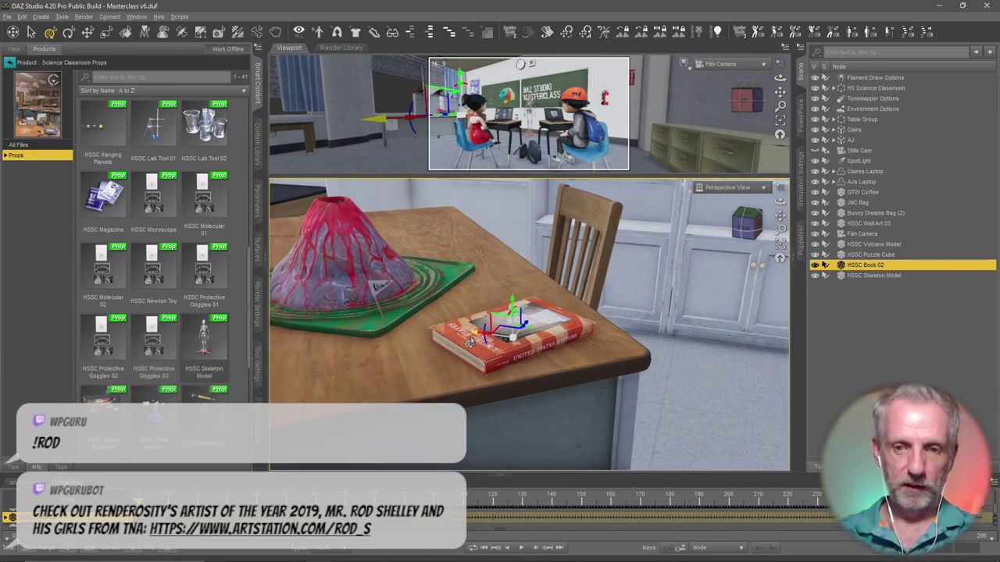
left_click_drag(477, 336, 582, 329, "alt")
left_click_drag(438, 219, 443, 217, "alt")
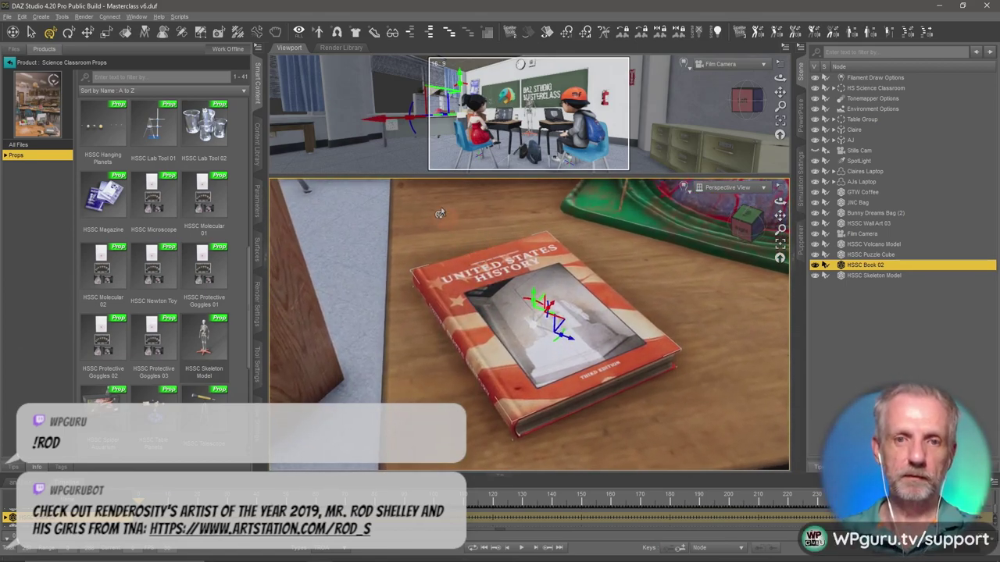
left_click_drag(419, 177, 420, 151)
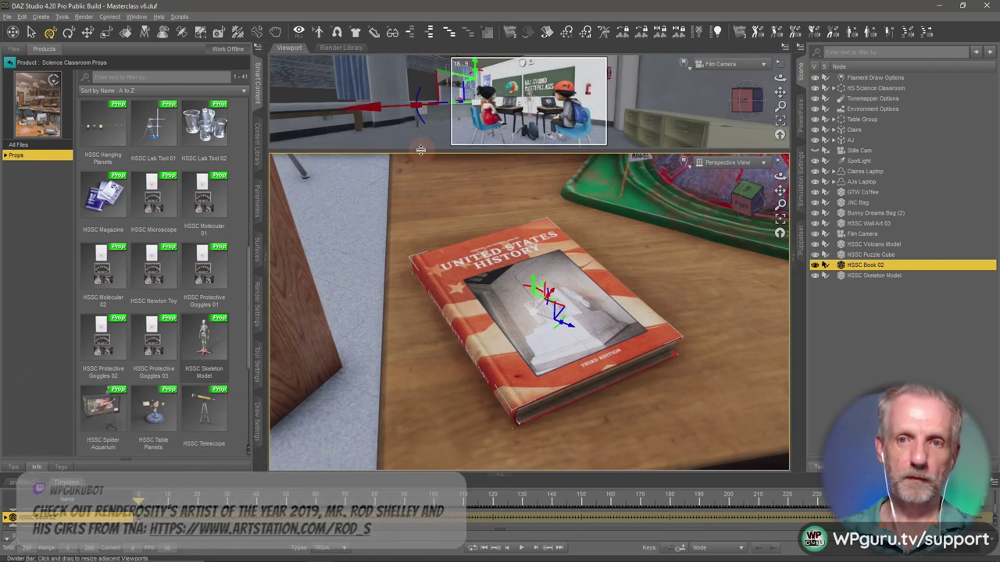
left_click_drag(456, 272, 478, 295, "alt")
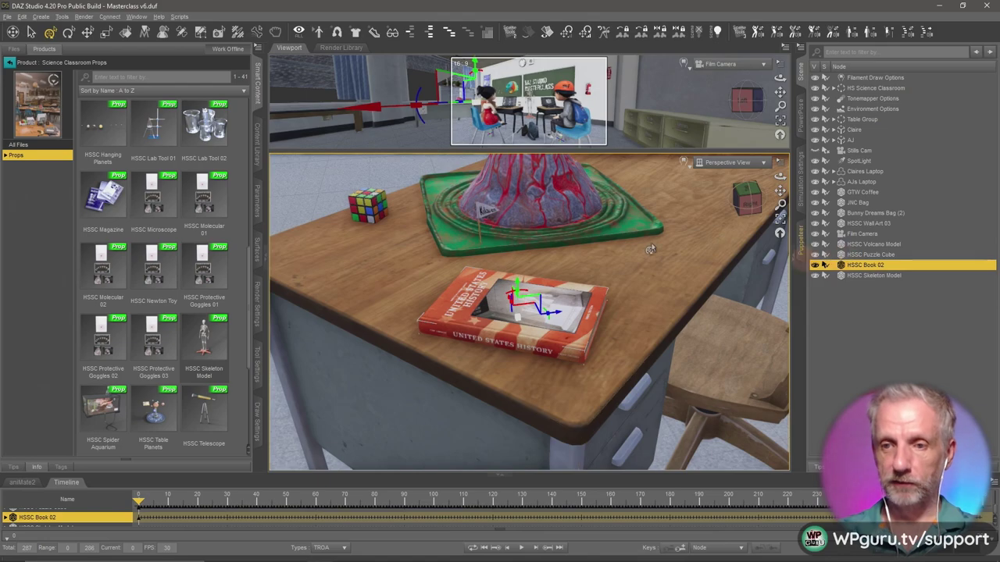
Duplicate HSSC Book 02, lift the copy on top of the original and twist it slightly out of alignment
left_click(28, 16)
mouse_move(62, 75)
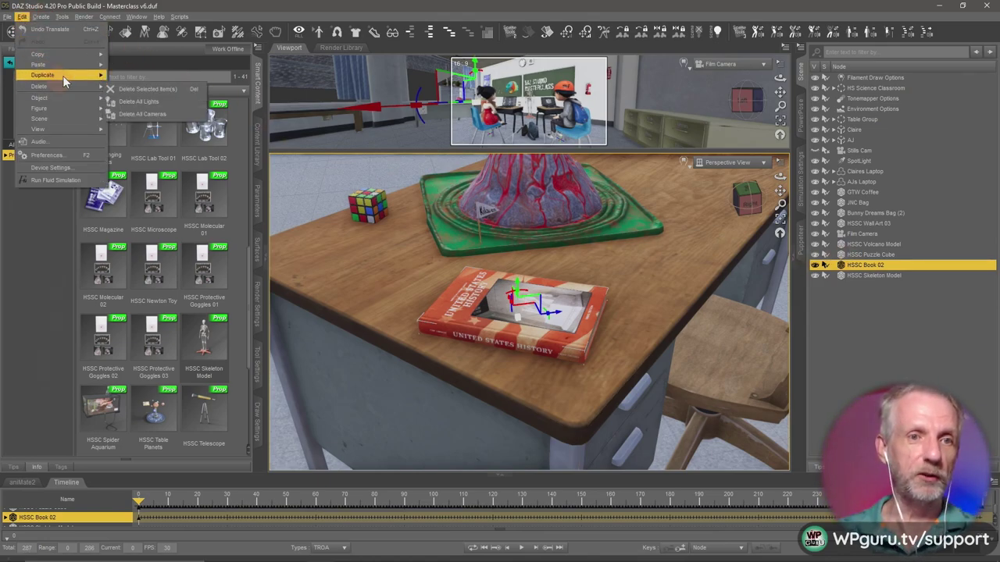
left_click(139, 76)
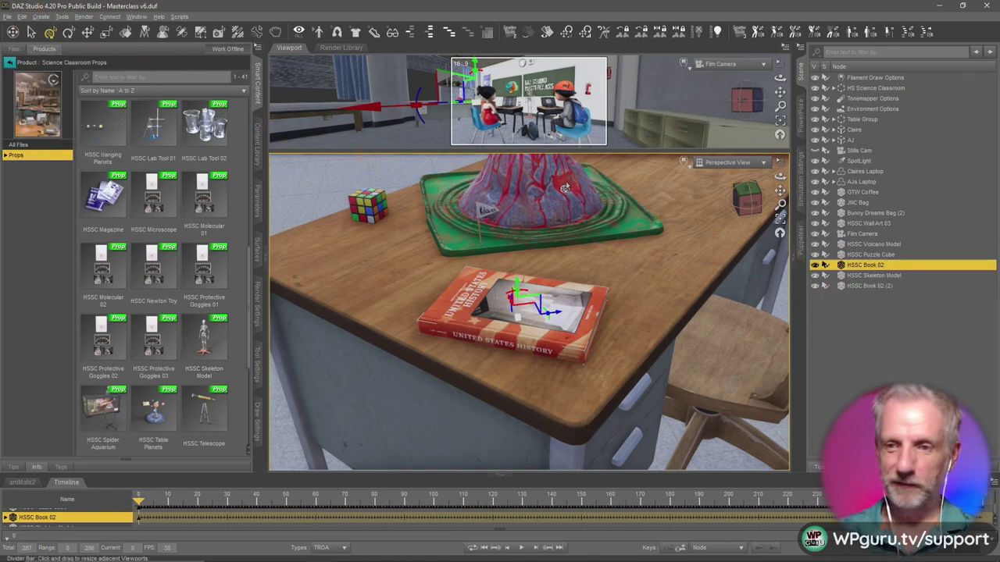
left_click(873, 286)
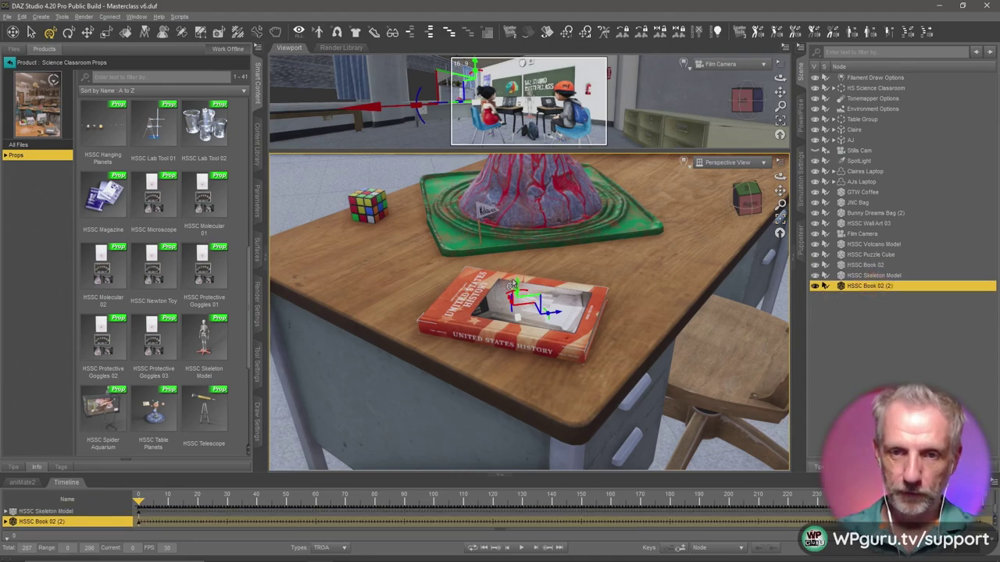
left_click_drag(517, 288, 519, 267)
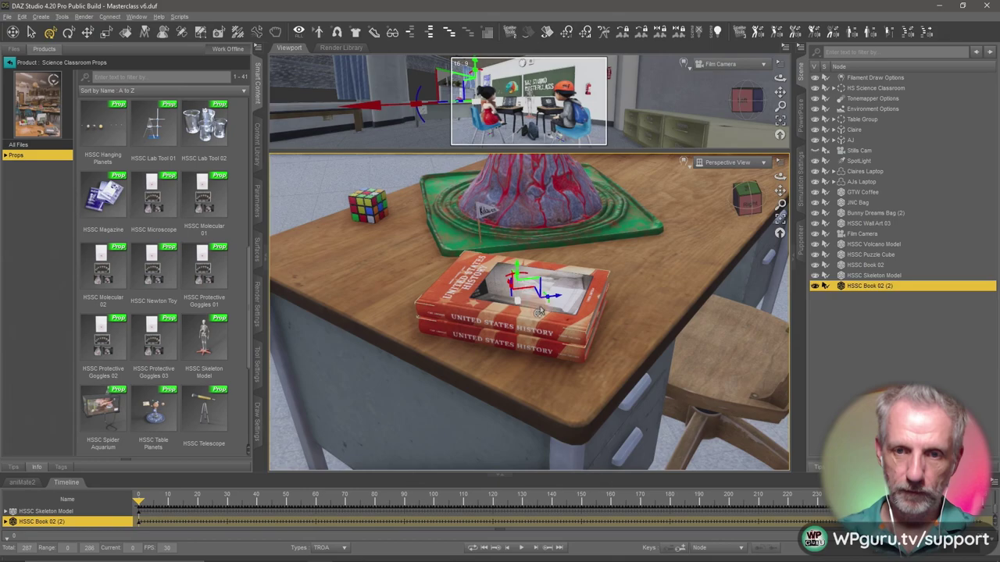
left_click_drag(547, 309, 575, 316)
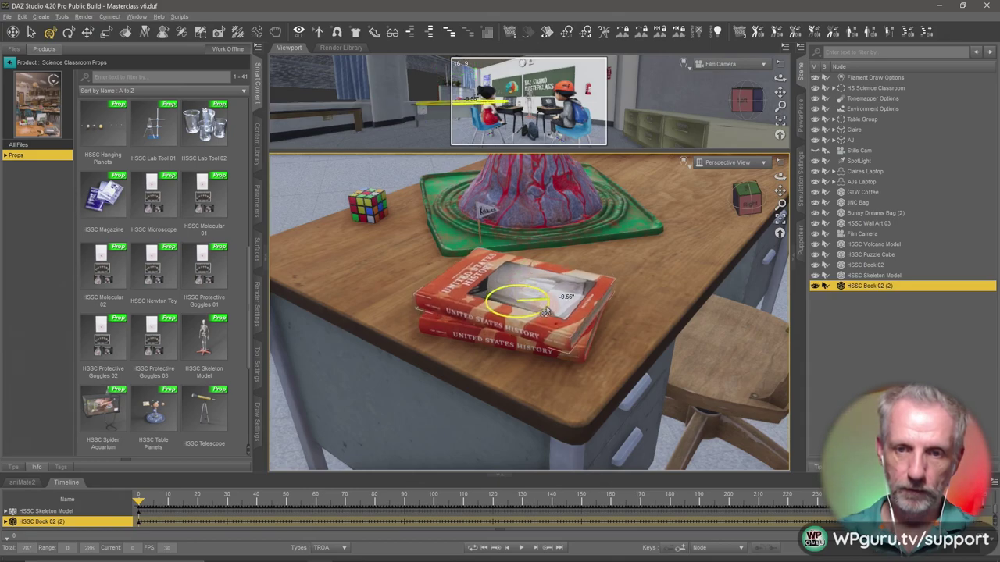
Duplicate HSSC Book 02 (2) and raise HSSC Book 02 (2) to form a third layer in the stack
left_click(24, 18)
mouse_move(61, 75)
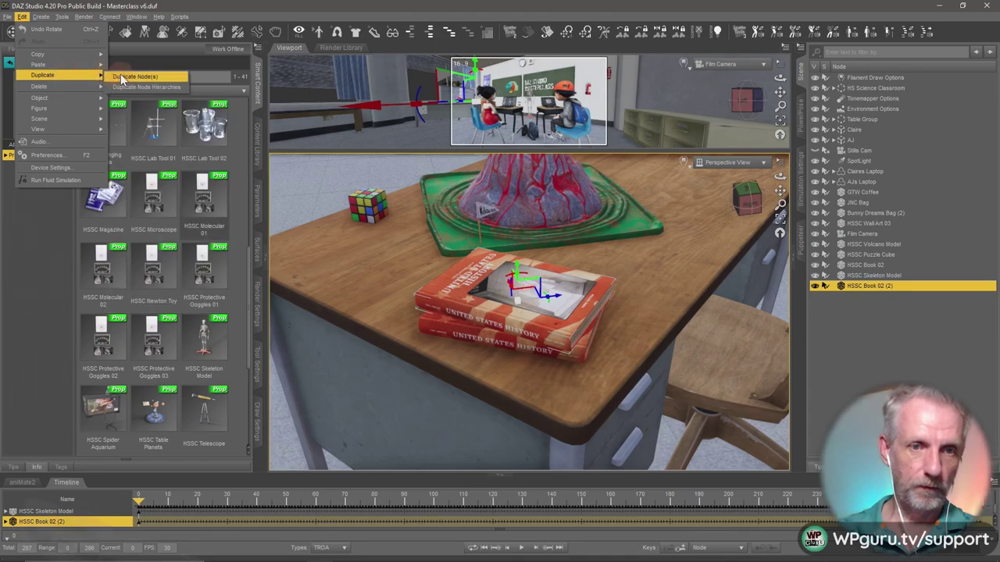
left_click(125, 77)
left_click_drag(515, 269, 500, 228)
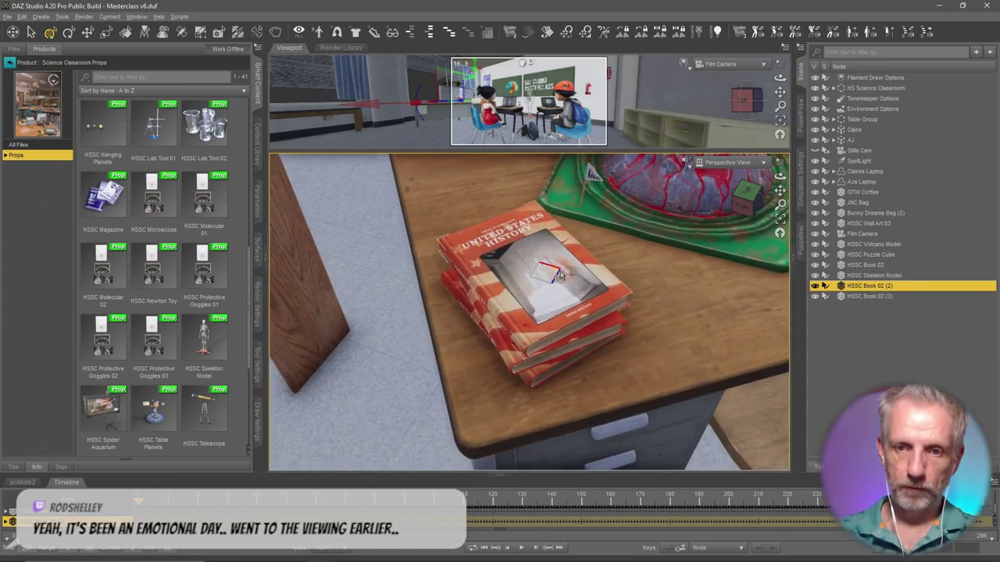
Duplicate HSSC Book 02 (3) and place the resulting HSSC Book 02 (4) at a slight angle on top of the stack
left_click(869, 296)
left_click(22, 17)
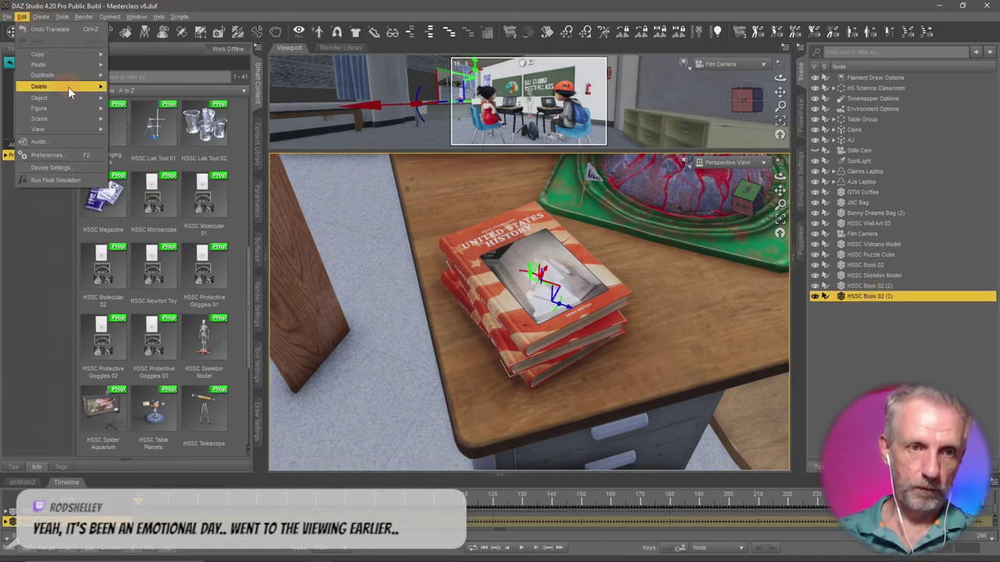
left_click(139, 77)
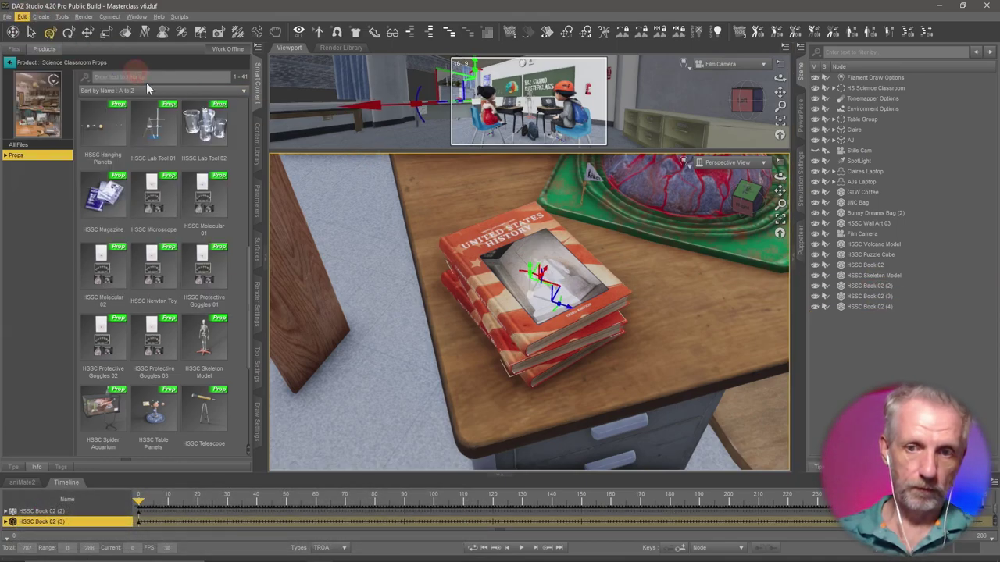
scroll(539, 293, "down", 5)
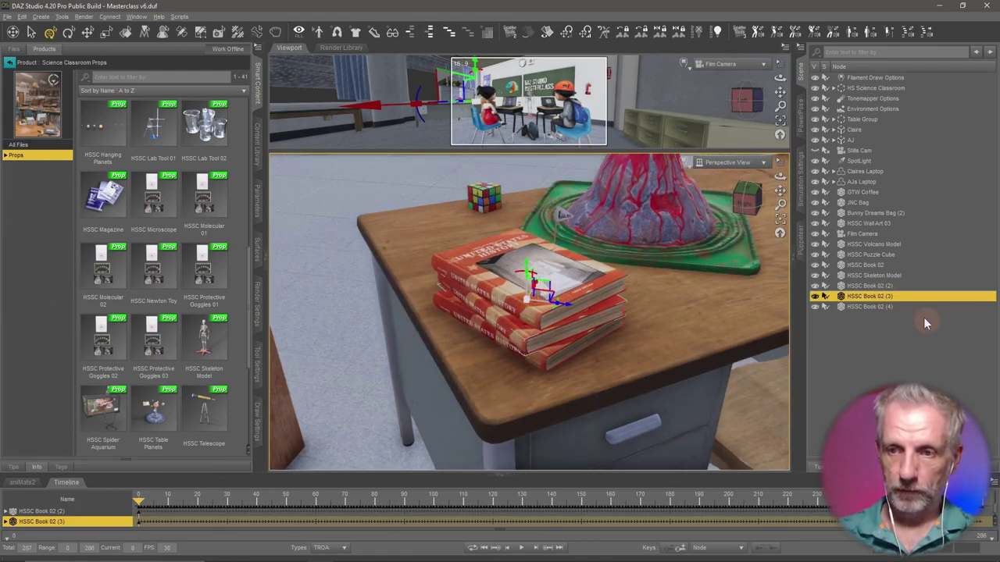
left_click(875, 307)
left_click_drag(527, 270, 524, 231)
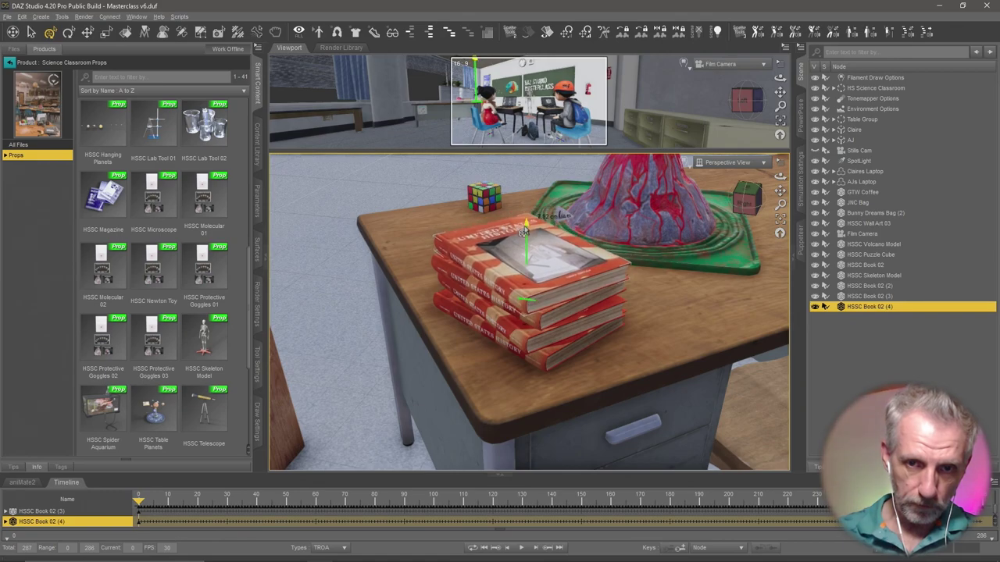
mouse_move(550, 266)
left_mouse_down("alt")
mouse_move(541, 258)
mouse_move(557, 269)
left_mouse_up("alt")
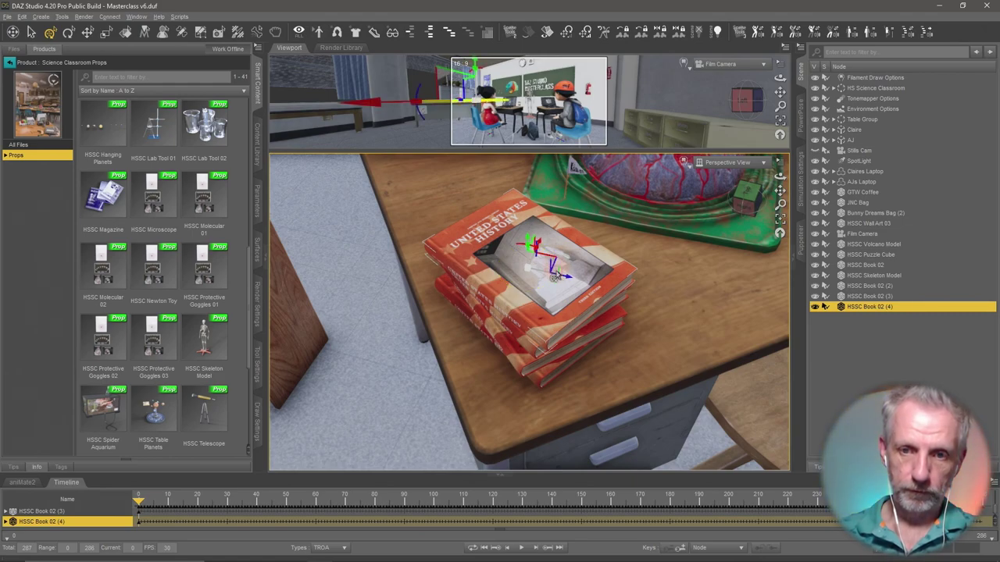
left_click_drag(553, 268, 398, 394)
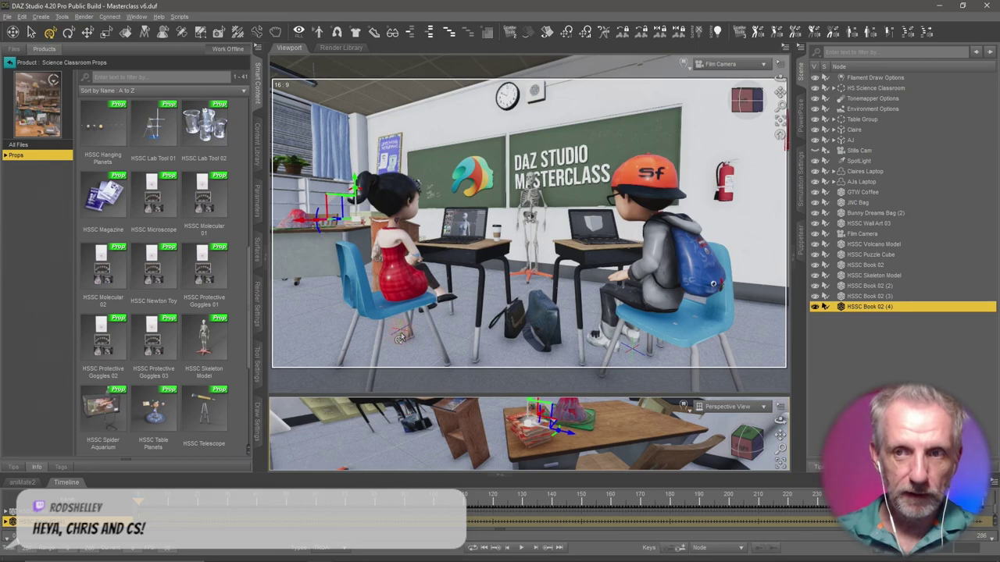
Move the HSSC Skeleton Model from between the two desks to the wall behind the boy, in front of the fire extinguisher
left_click(329, 293)
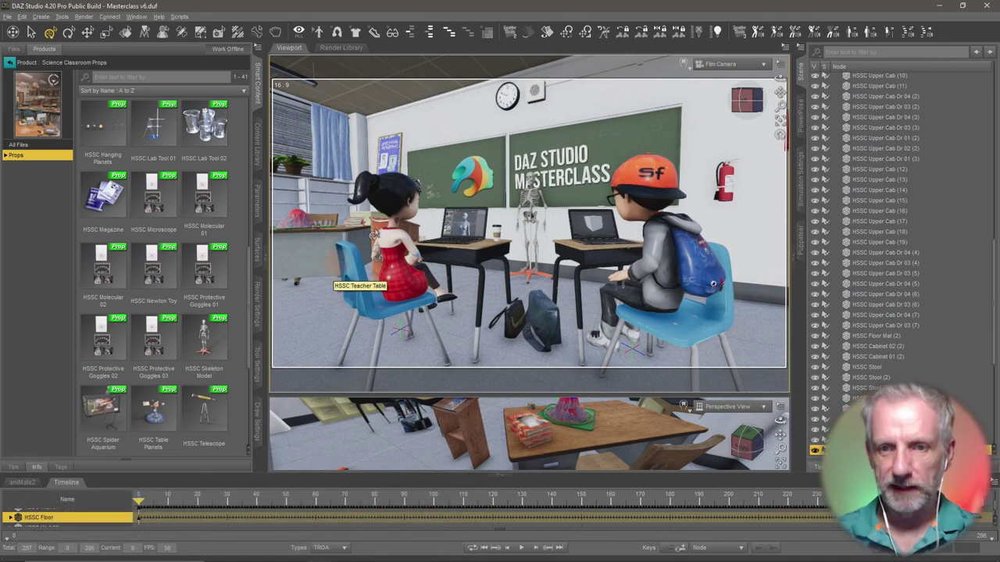
scroll(849, 181, "up", 15)
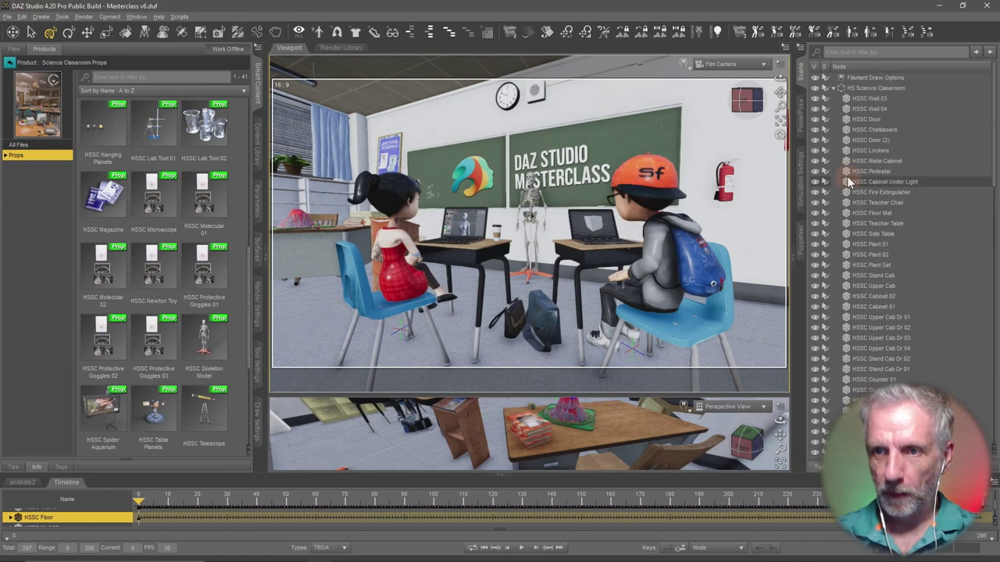
left_click(833, 89)
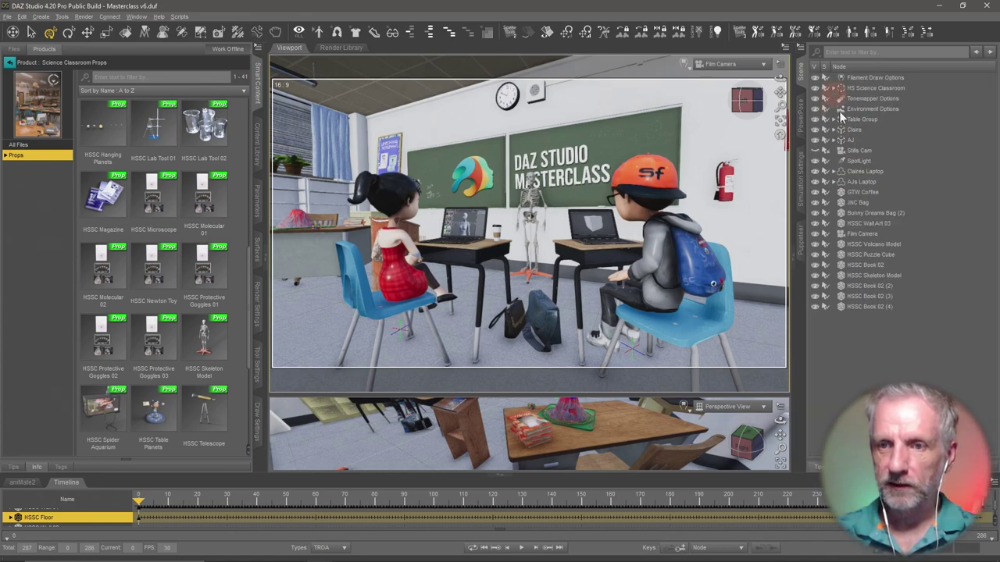
left_click(887, 275)
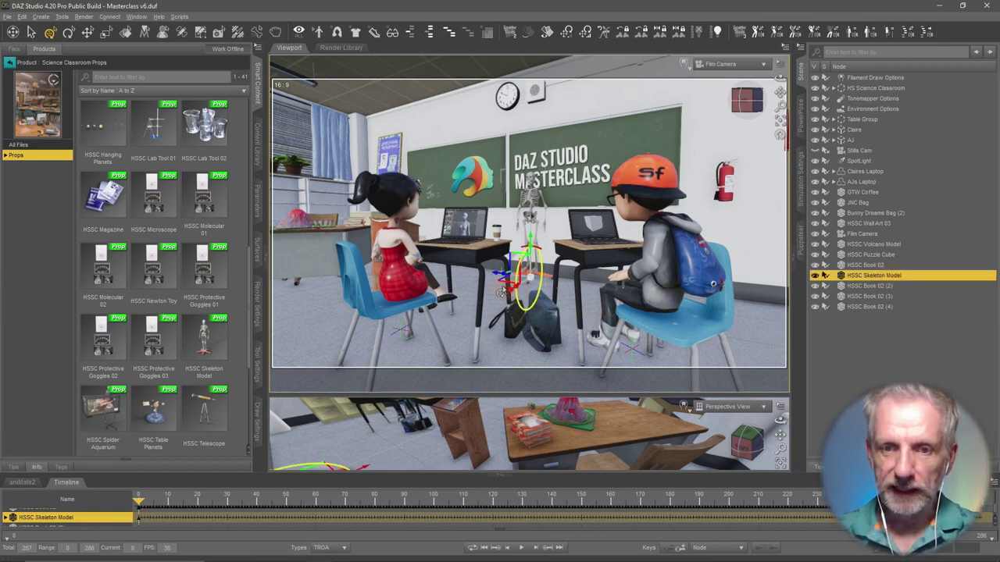
left_click_drag(497, 277, 658, 310)
left_click_drag(703, 246, 693, 219)
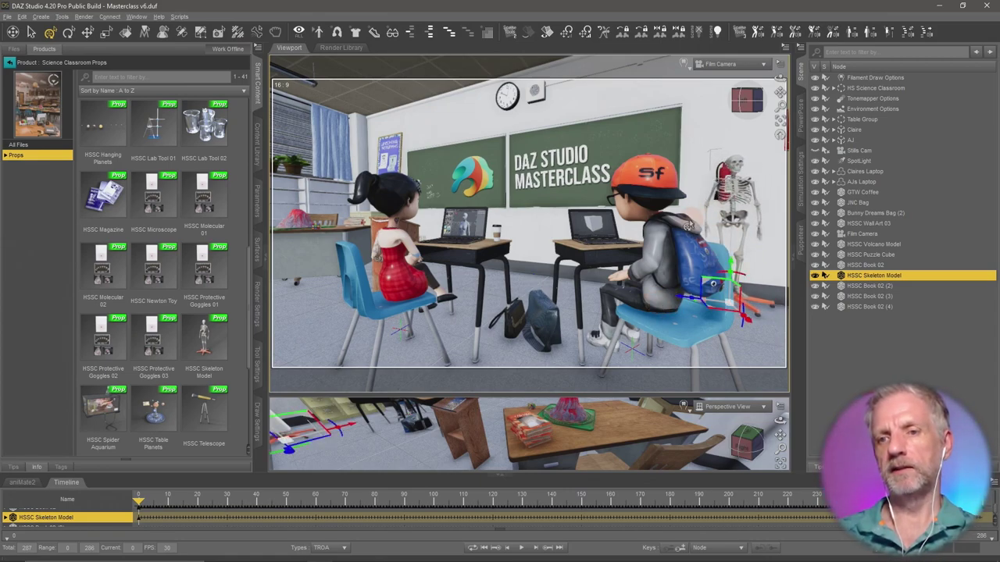
Hide the HSSC Fire Extinguisher on the wall behind the skeleton and collapse the classroom group
left_click(725, 172)
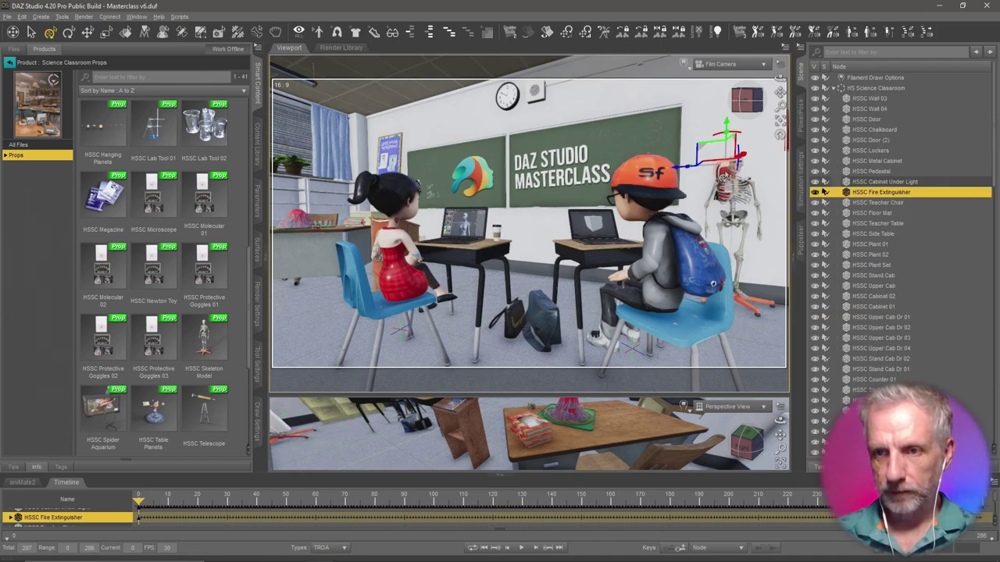
left_click(815, 192)
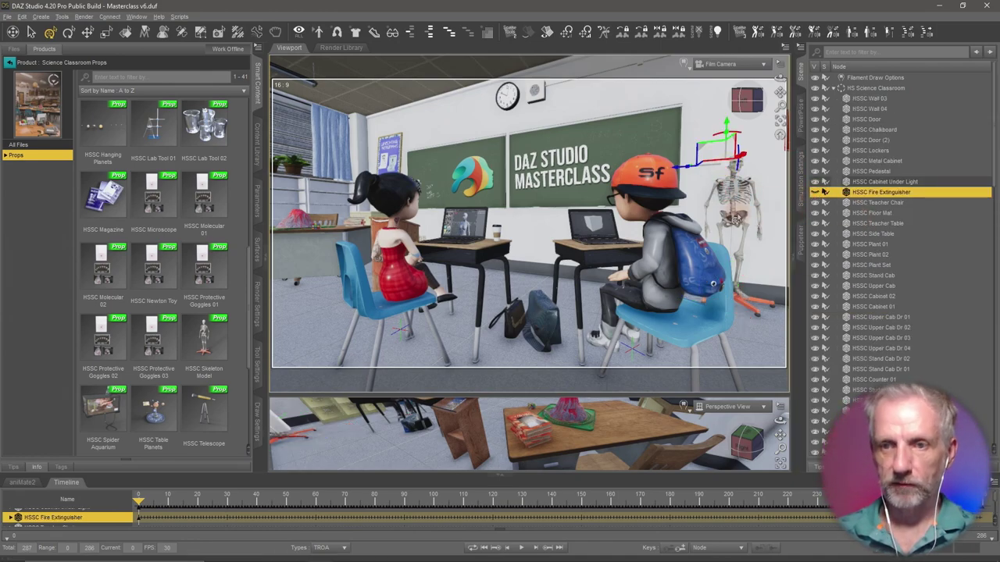
left_click(835, 89)
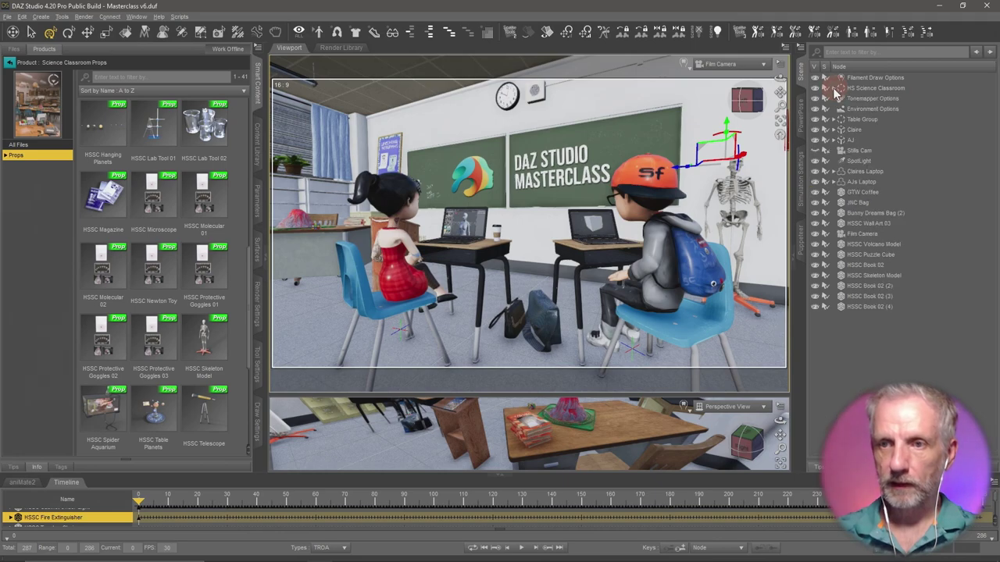
Bring the HSSC Skeleton Model forward behind the boy and fine-tune its standing position beside the chalkboard wall, checking it through the Film Camera
left_click(886, 276)
left_click_drag(730, 305, 668, 300)
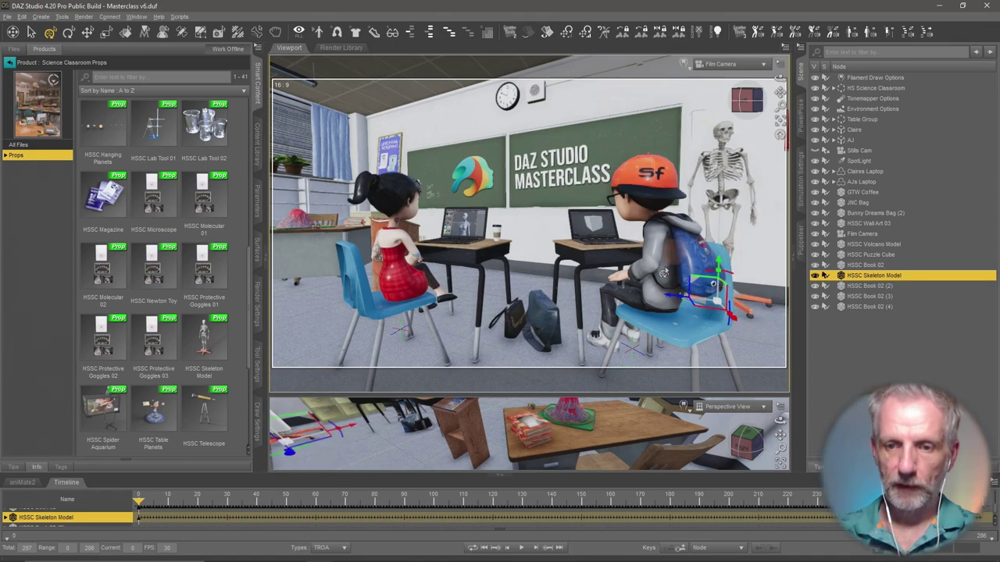
left_click_drag(642, 394, 660, 179)
left_click(680, 367)
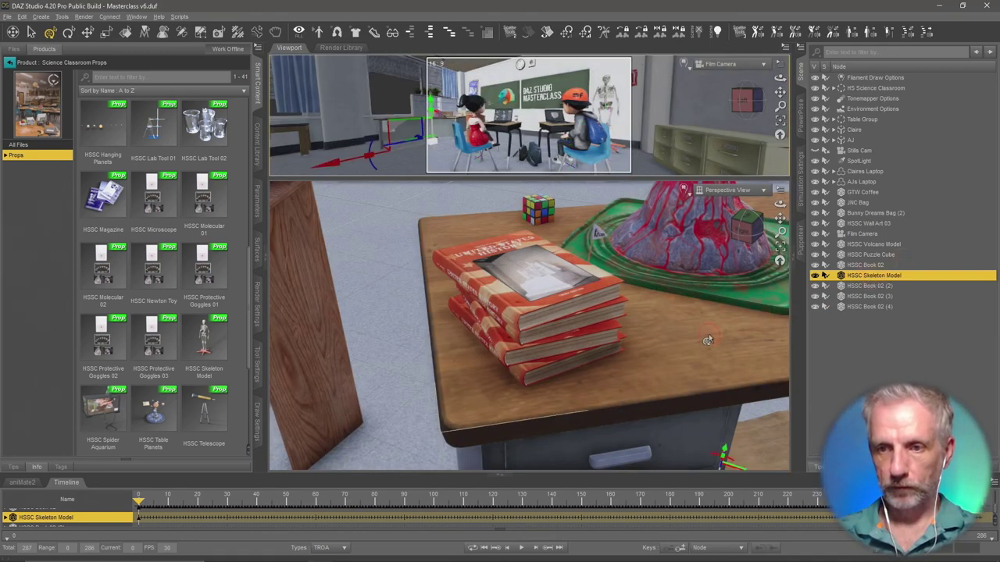
left_click(834, 87)
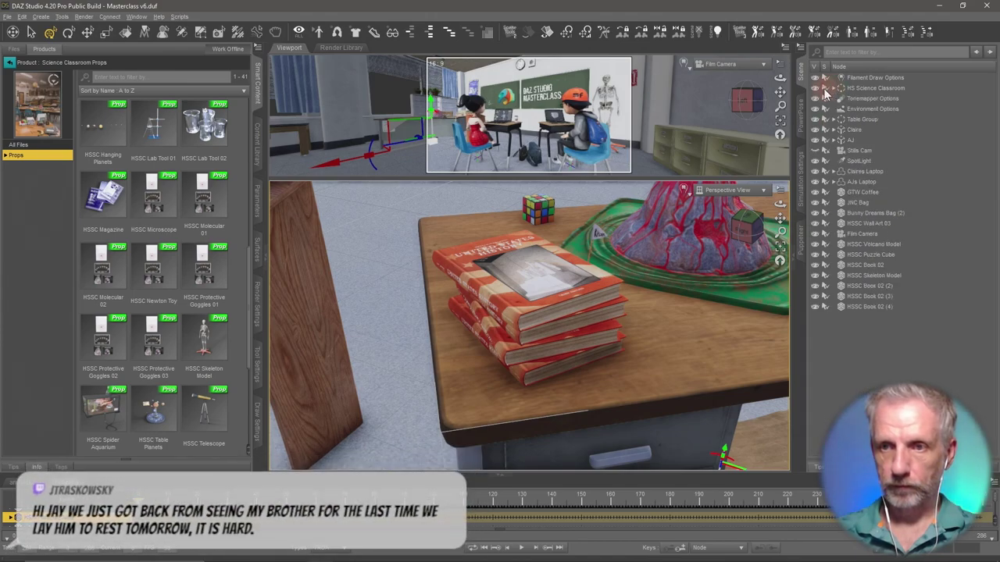
left_click(888, 277)
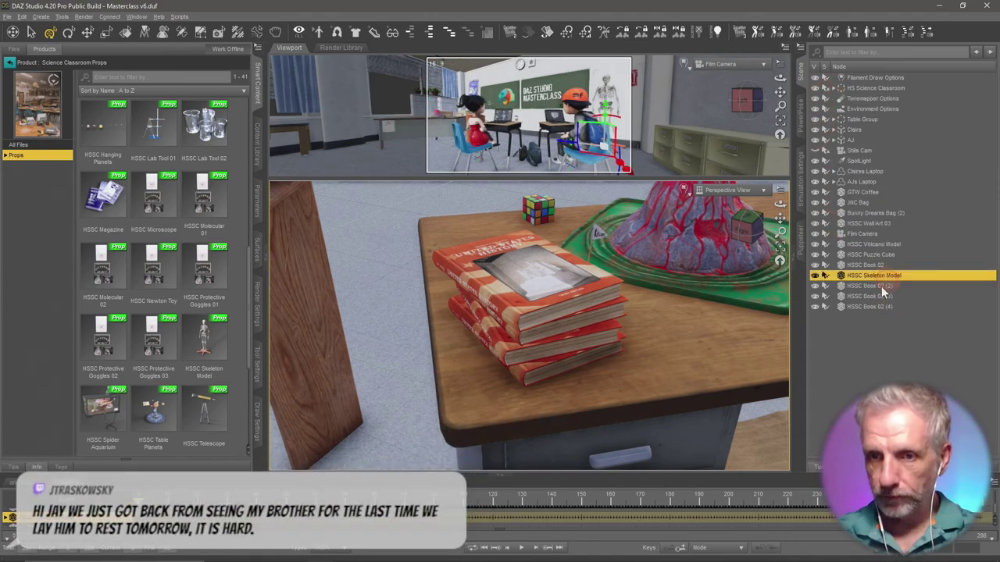
key("ctrl+f")
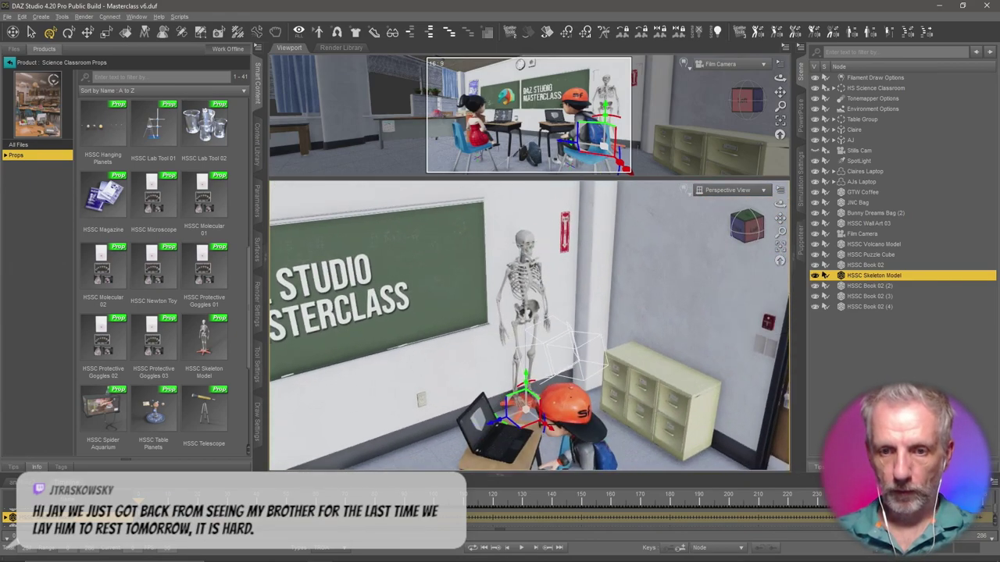
left_click_drag(552, 434, 509, 433)
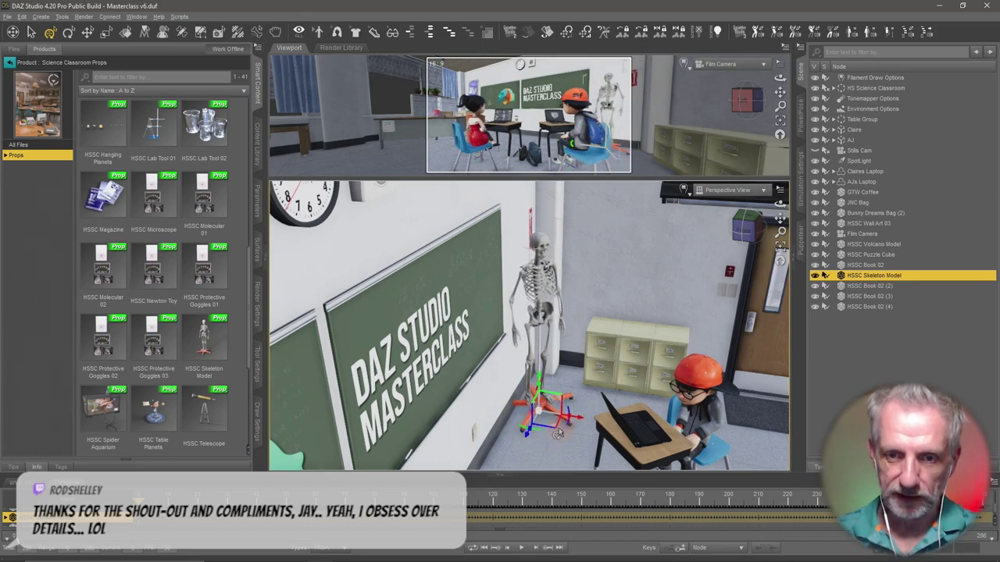
mouse_move(552, 435)
left_mouse_down()
mouse_move(571, 443)
mouse_move(561, 440)
left_mouse_up()
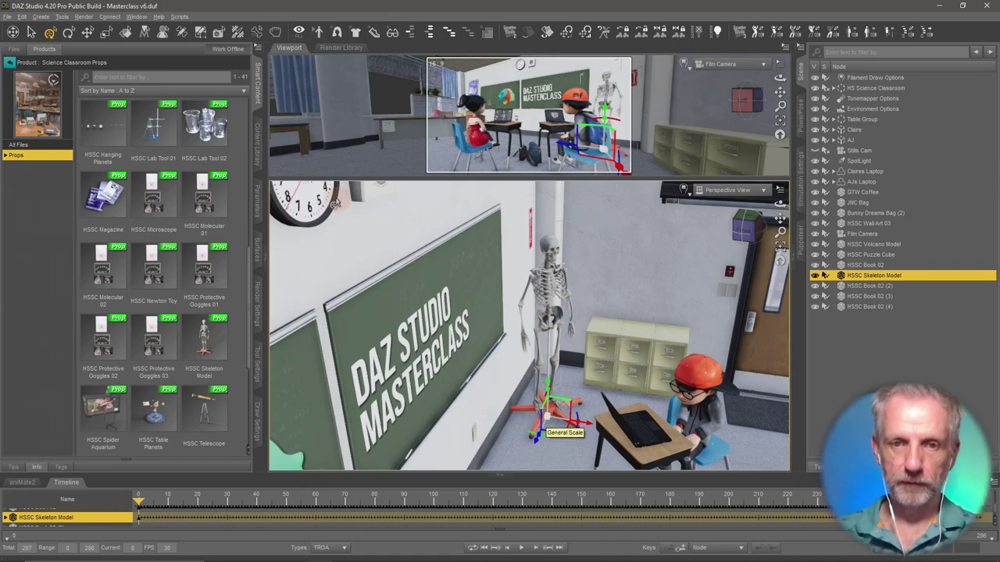
left_click_drag(348, 179, 355, 350)
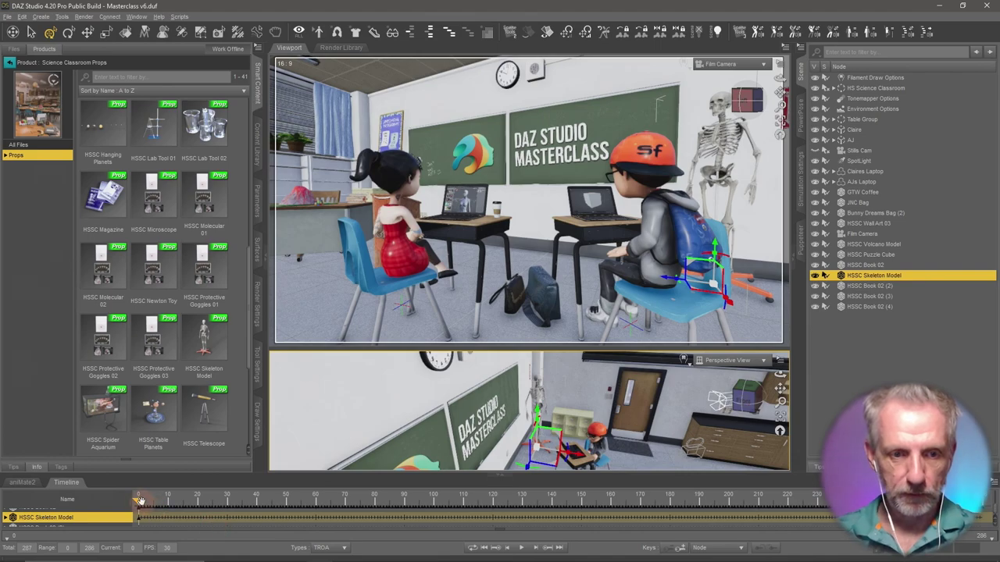
Scrub through the animation in the Film Camera view and return to frame 0 to review the camera move
left_click_drag(137, 500, 805, 508)
left_click_drag(745, 524, 800, 519)
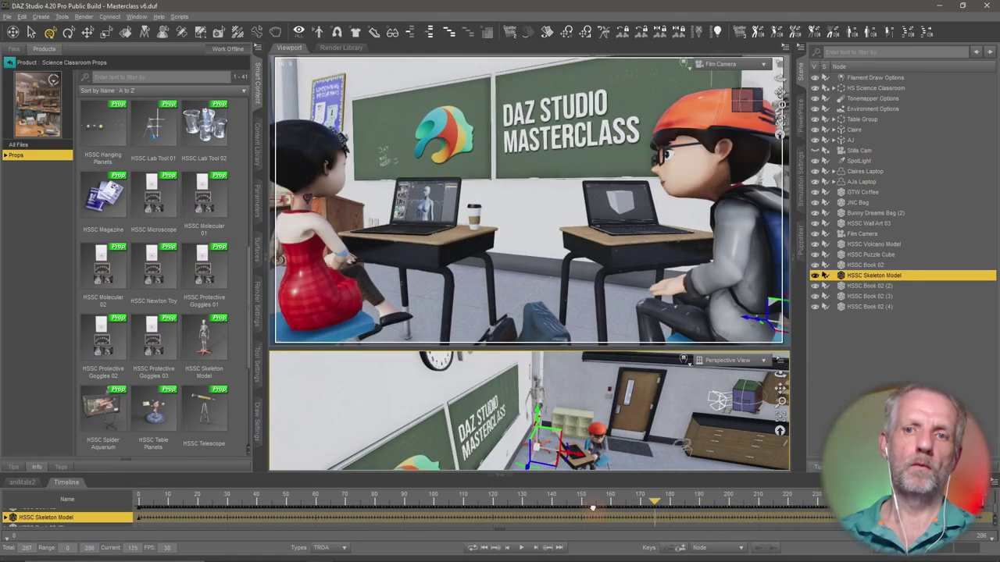
left_click_drag(660, 515, 139, 516)
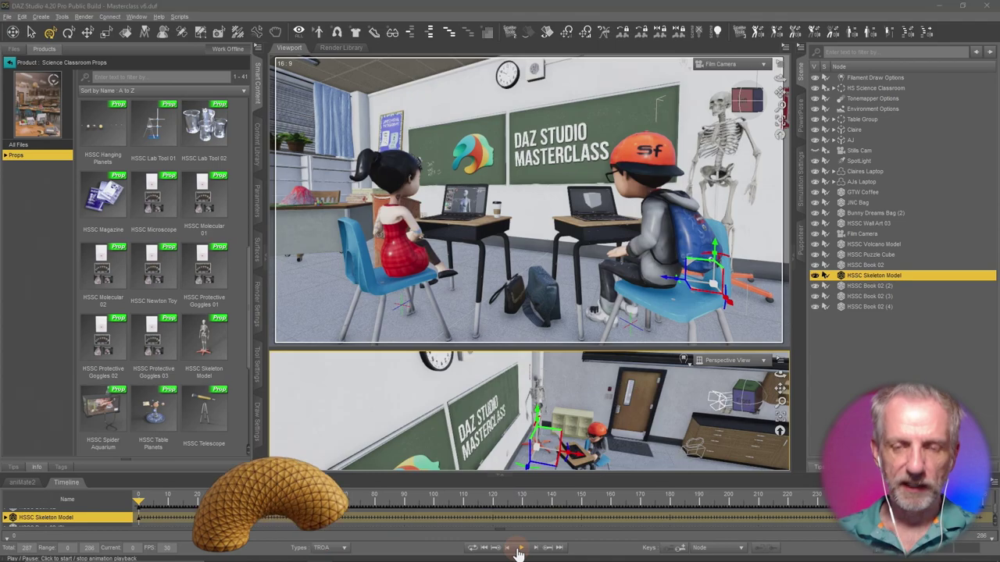
Switch to Epidemic Sound in the browser, play the track 368 from the Dreamy Beats playlist, and return to DAZ Studio
key("alt+Tab")
key("alt+Tab")
key("alt+Tab")
key("alt+Tab")
key("alt+Tab")
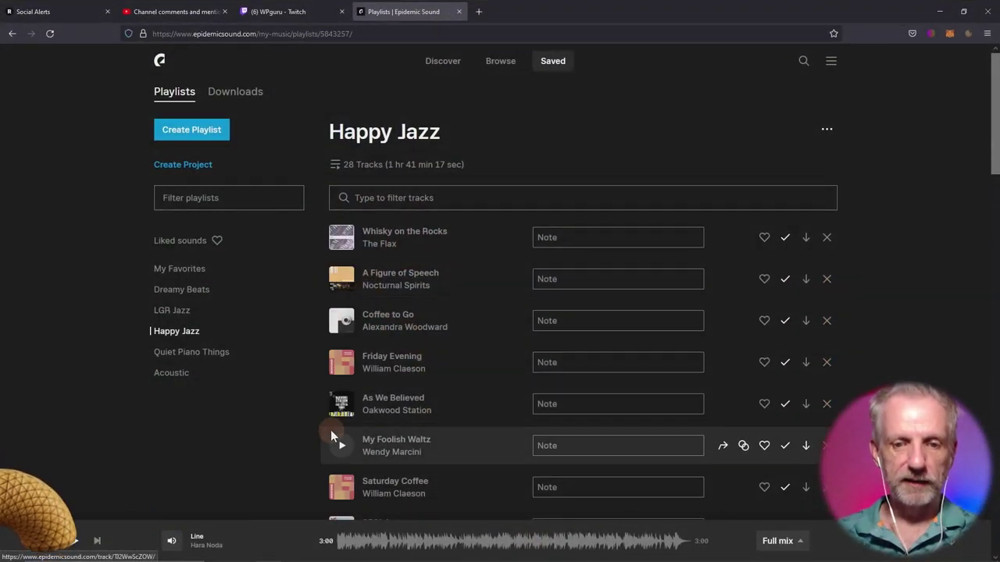
left_click(72, 540)
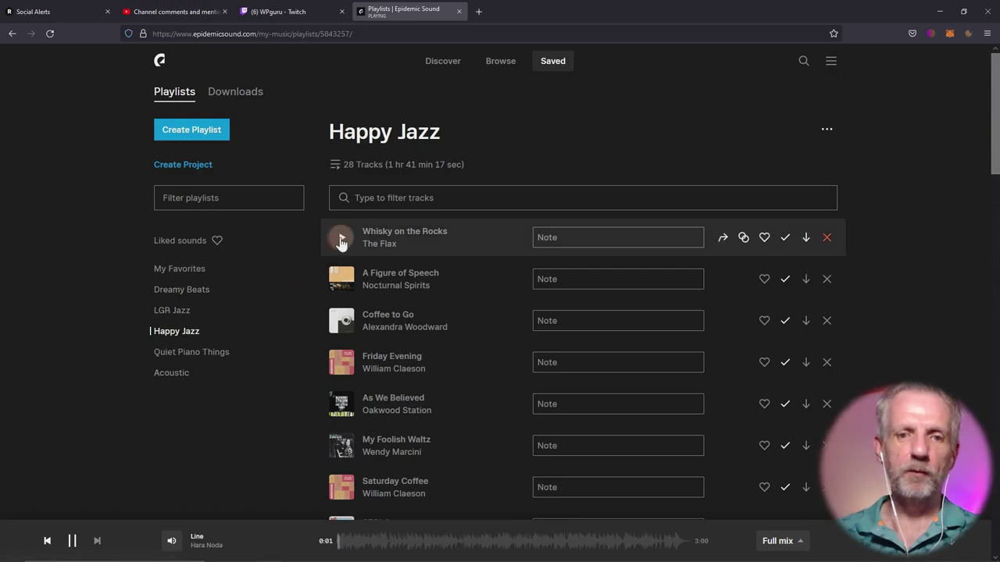
left_click(341, 238)
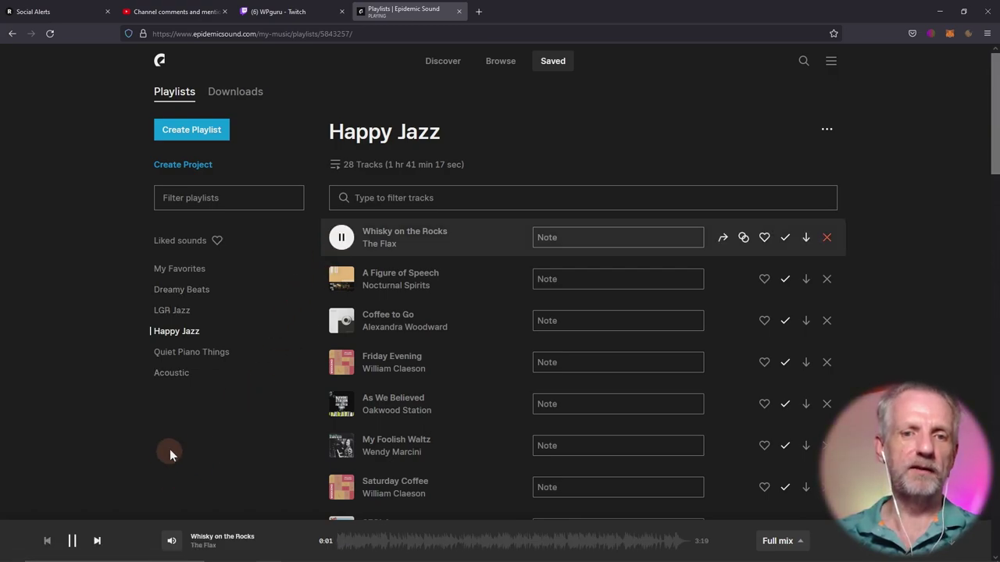
left_click(179, 295)
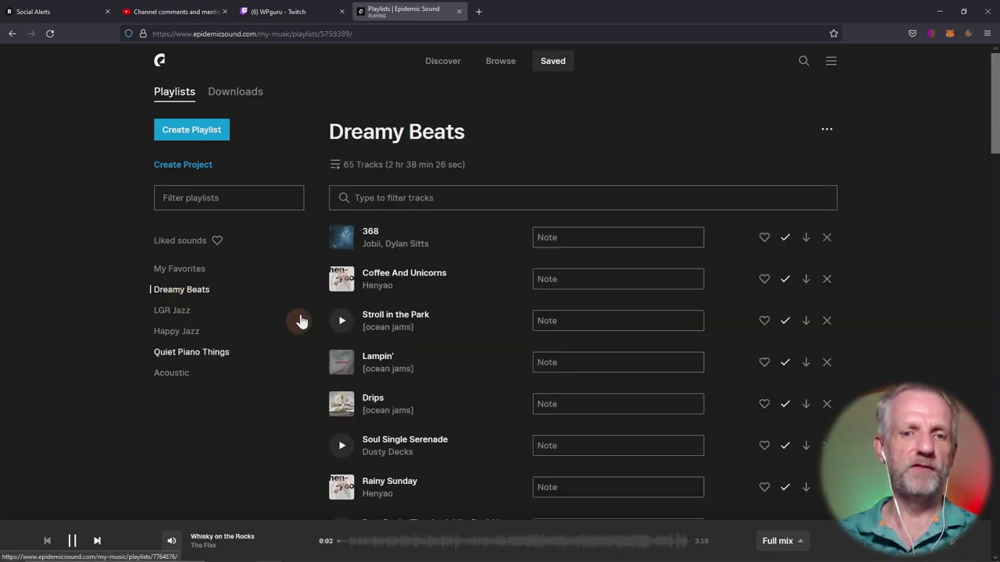
left_click(341, 239)
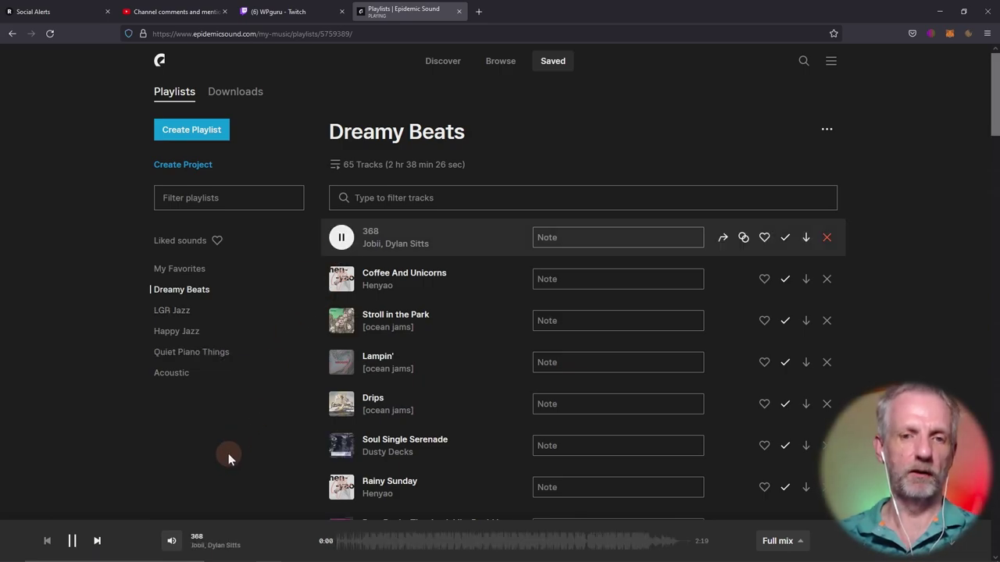
left_click(940, 10)
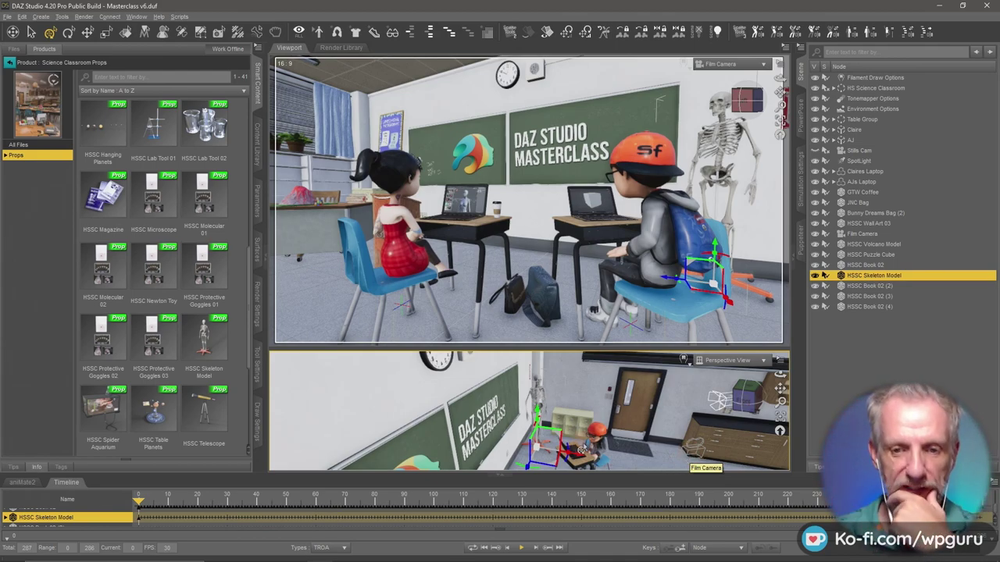
Play the animation through the Film Camera and enlarge the timeline area to expose the camera's keyframe tracks
left_click(521, 549)
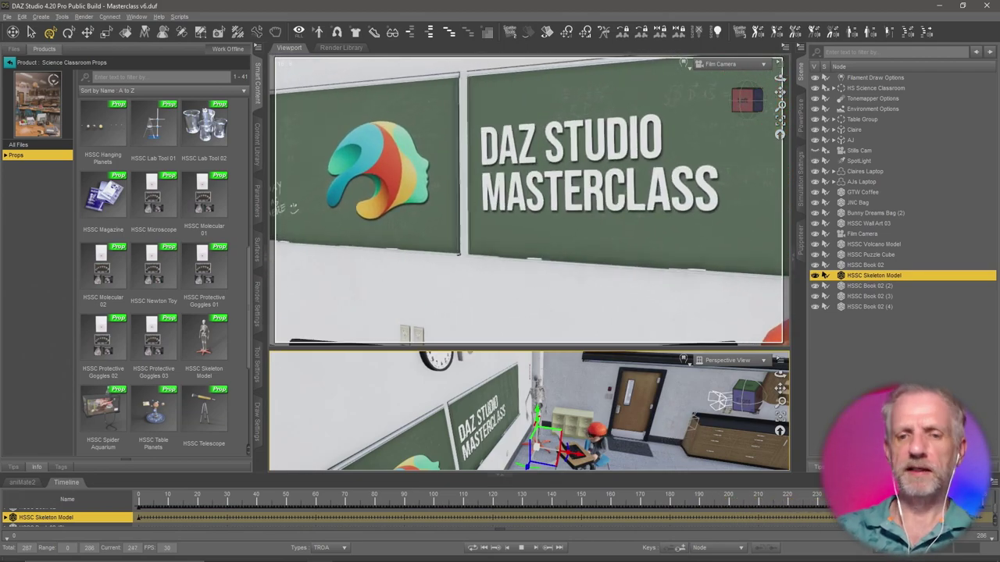
mouse_move(615, 349)
left_mouse_down()
mouse_move(613, 482)
mouse_move(601, 338)
left_mouse_up()
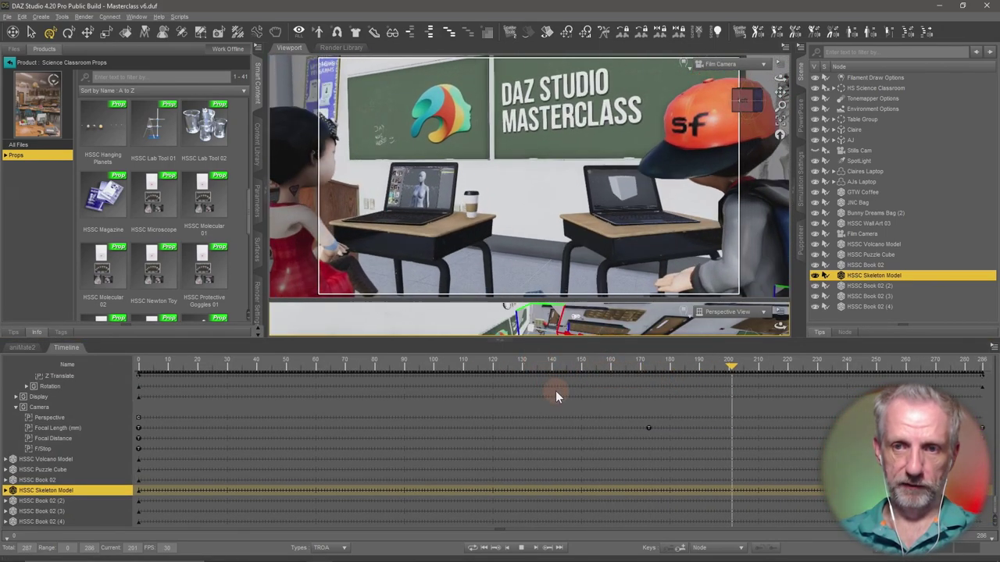
left_click(521, 547)
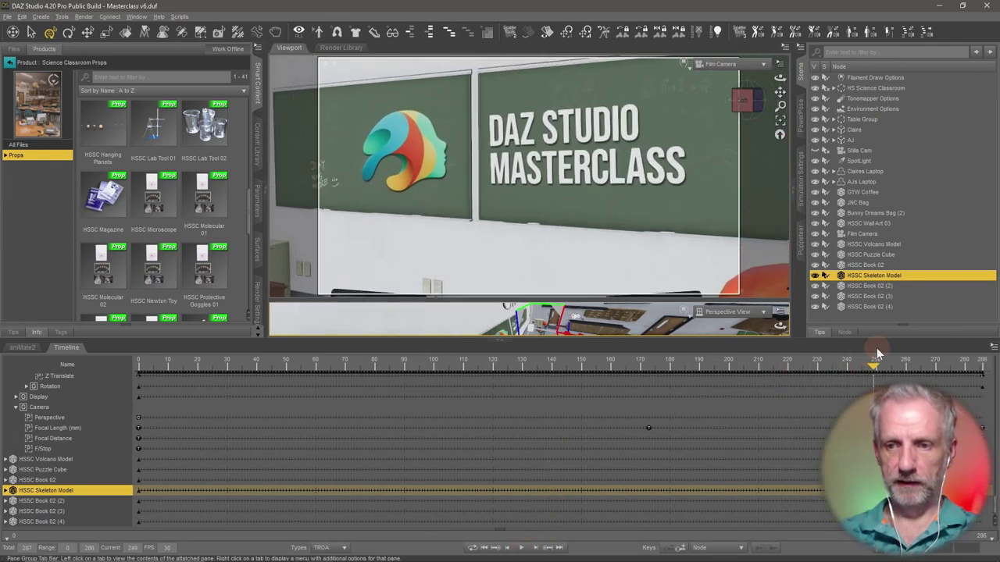
left_click_drag(780, 370, 661, 383)
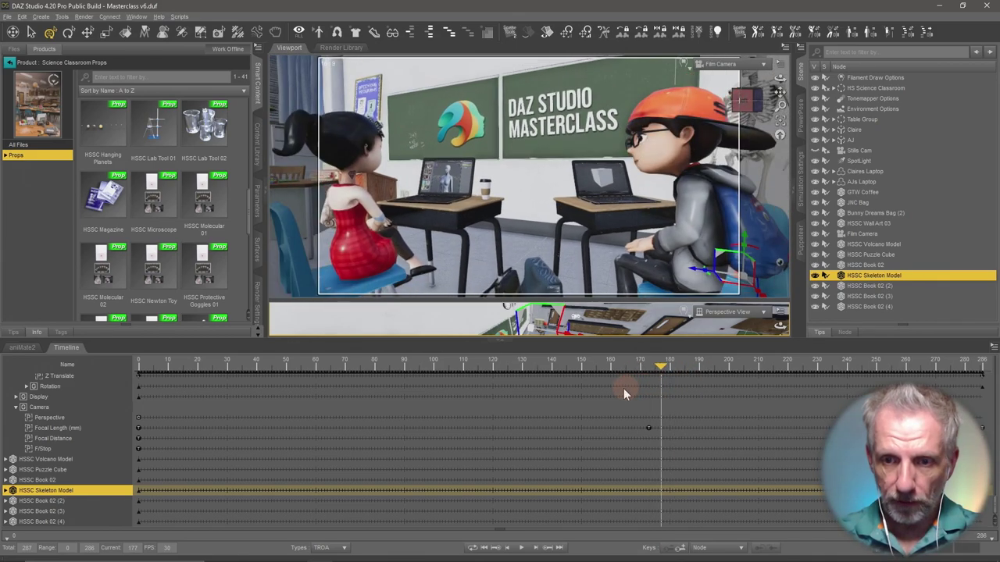
Move the Film Camera's middle Focal Length keyframe to frame 150 and play the animation from the start to check it
left_click(649, 429)
left_click_drag(650, 435, 613, 435)
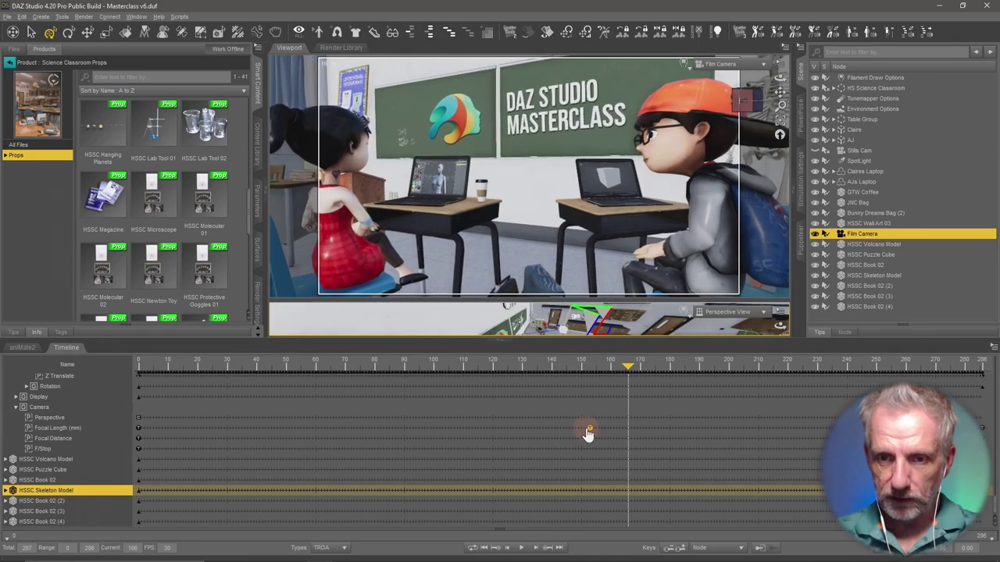
left_click(461, 367)
left_click_drag(214, 386, 117, 386)
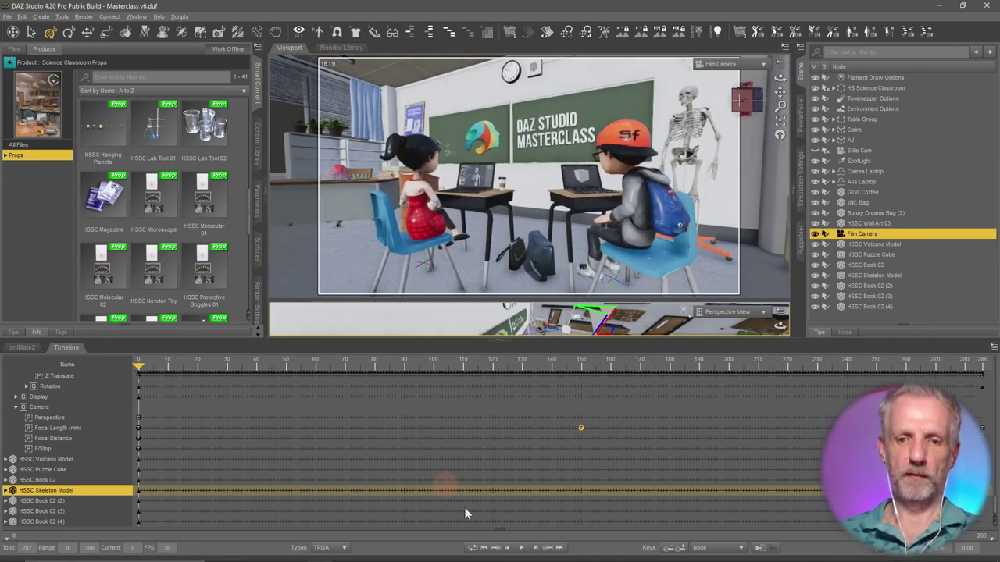
left_click(523, 550)
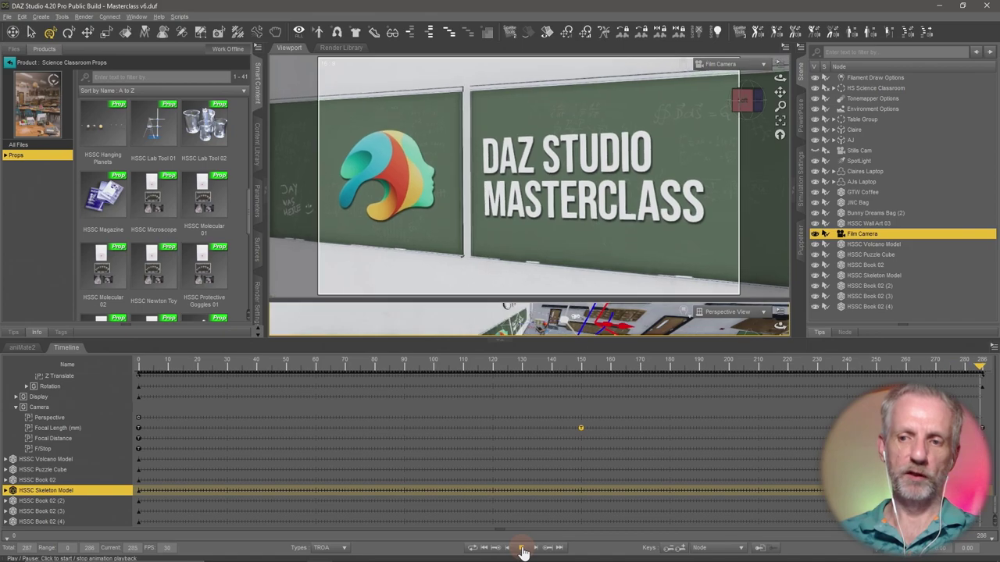
left_click(522, 549)
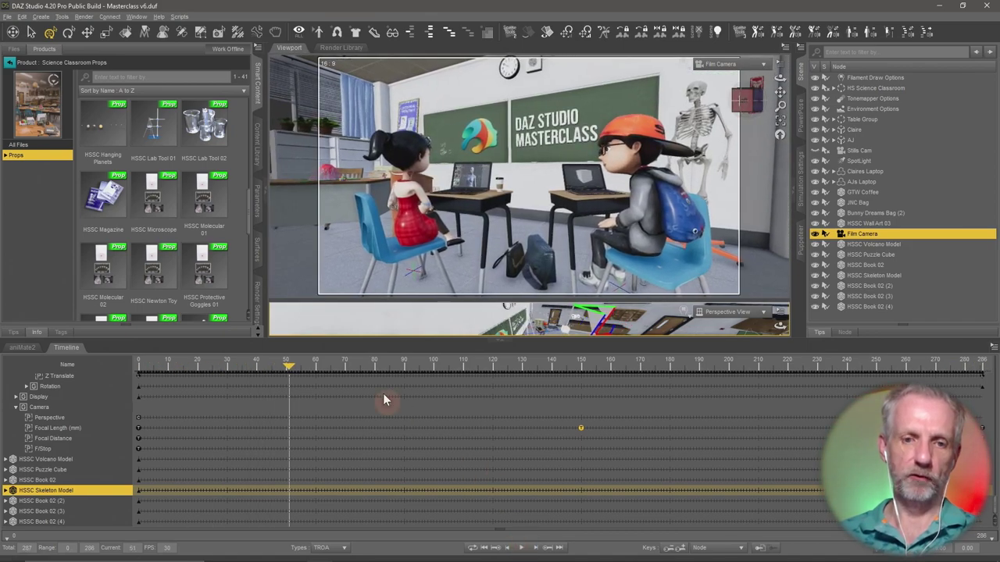
Raise the Film Camera's Y Translate to 131.99 on its keyframe at frame 200
left_click_drag(290, 366, 704, 393)
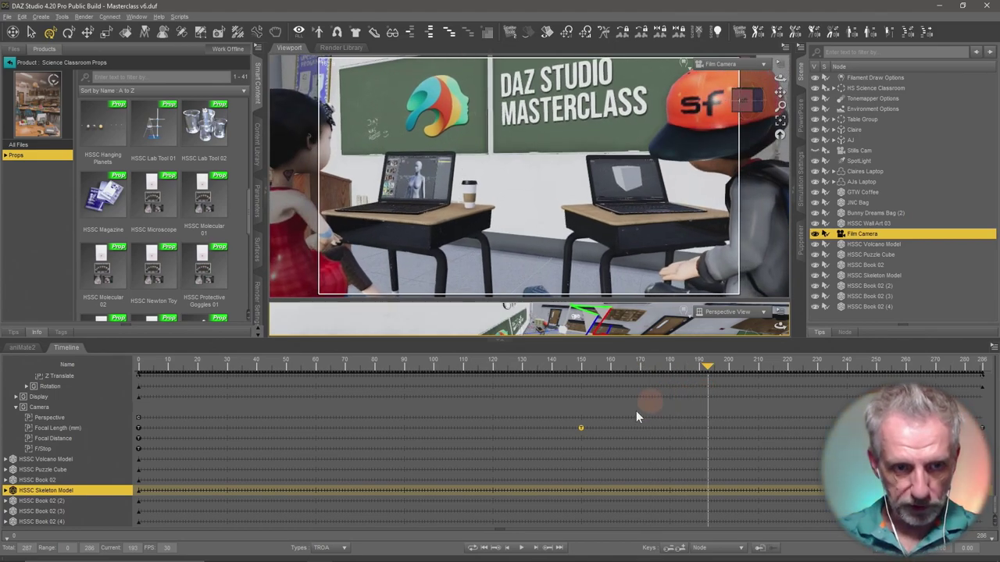
scroll(49, 486, "up", 3)
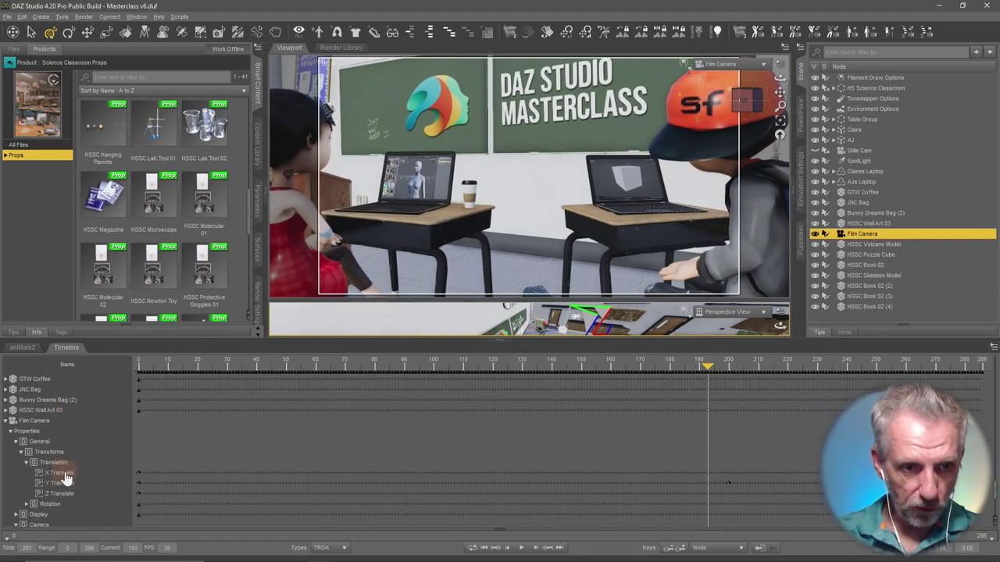
left_click(48, 394)
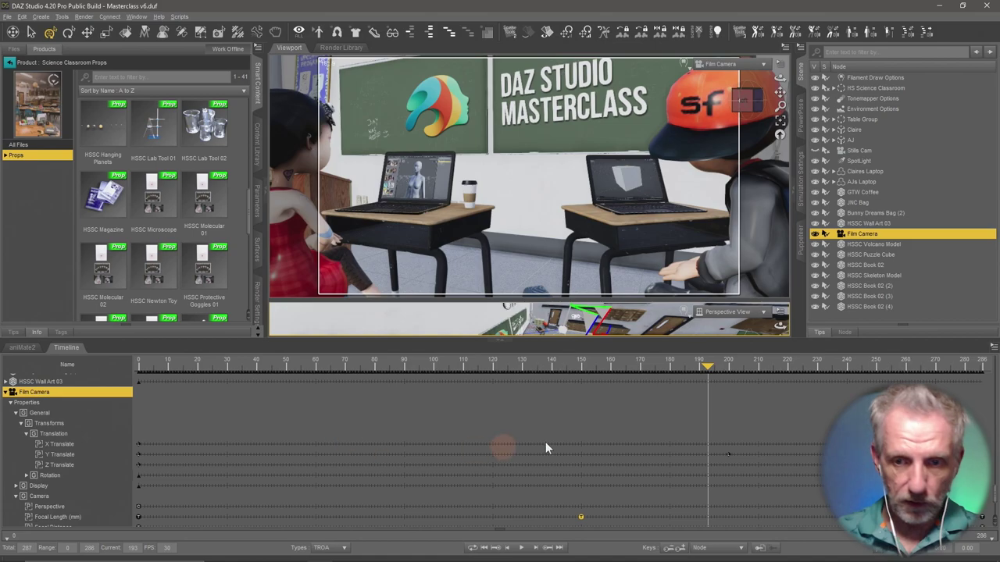
left_click_drag(707, 366, 723, 383)
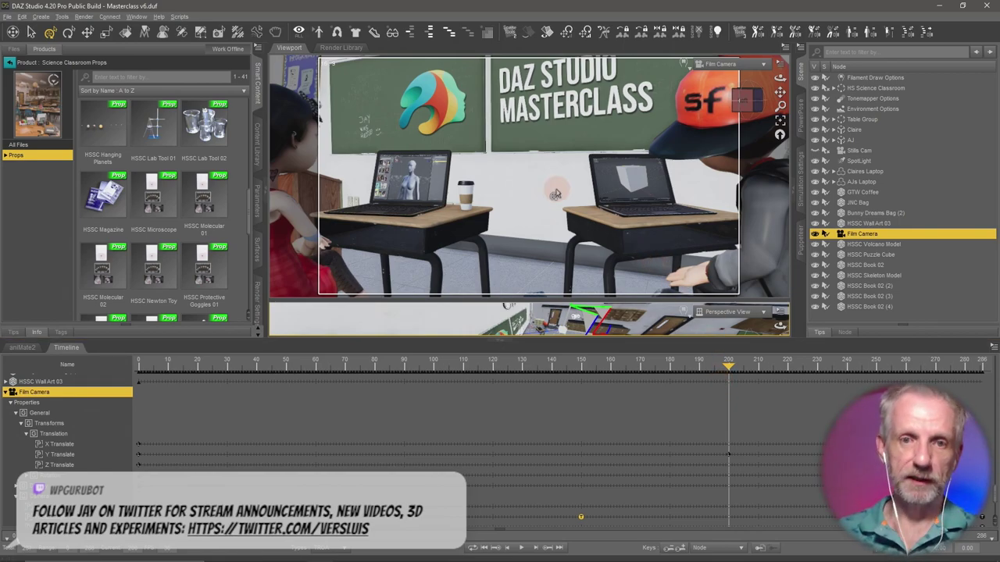
left_click(259, 208)
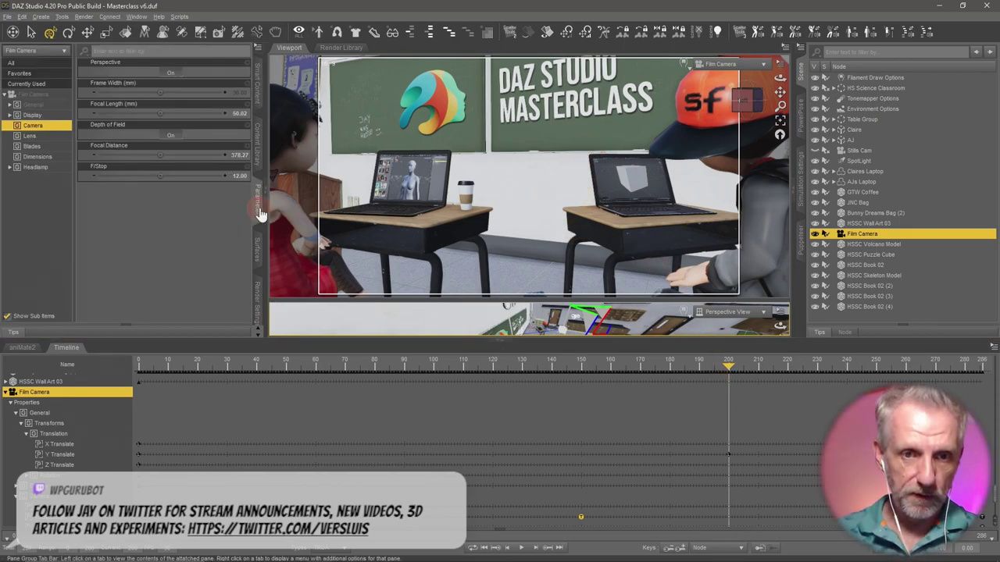
left_click(55, 107)
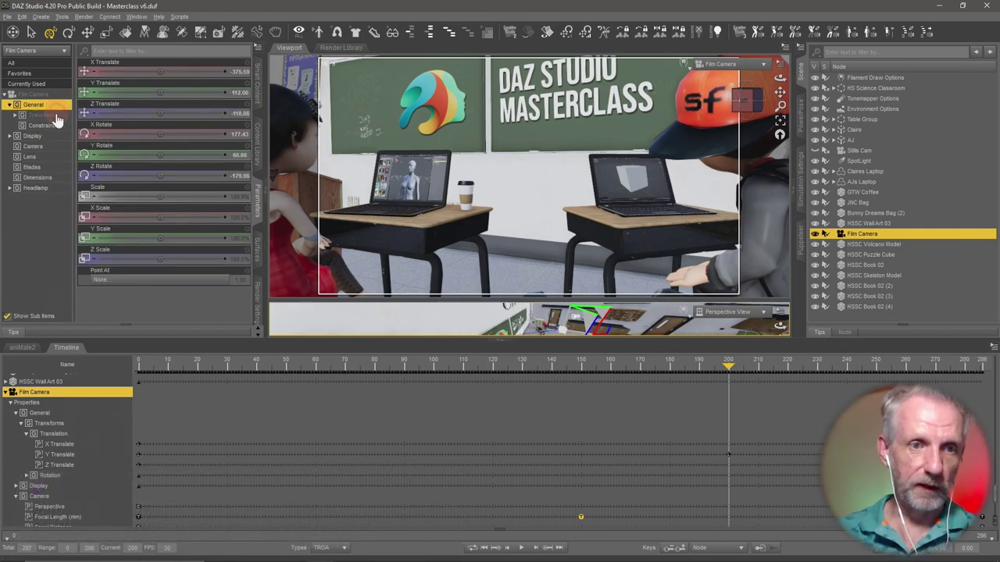
left_click(55, 117)
left_click(48, 126)
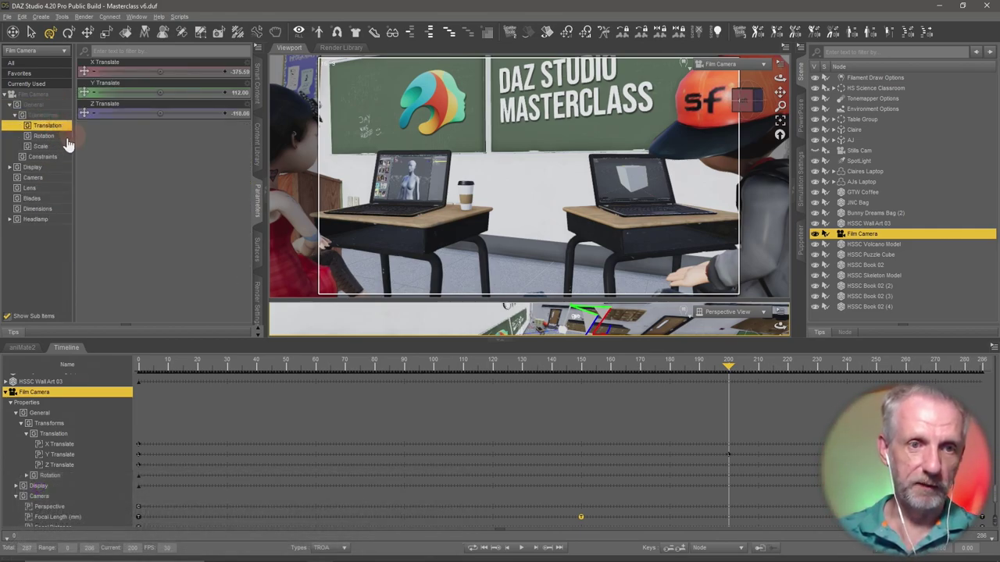
left_click_drag(160, 93, 179, 93)
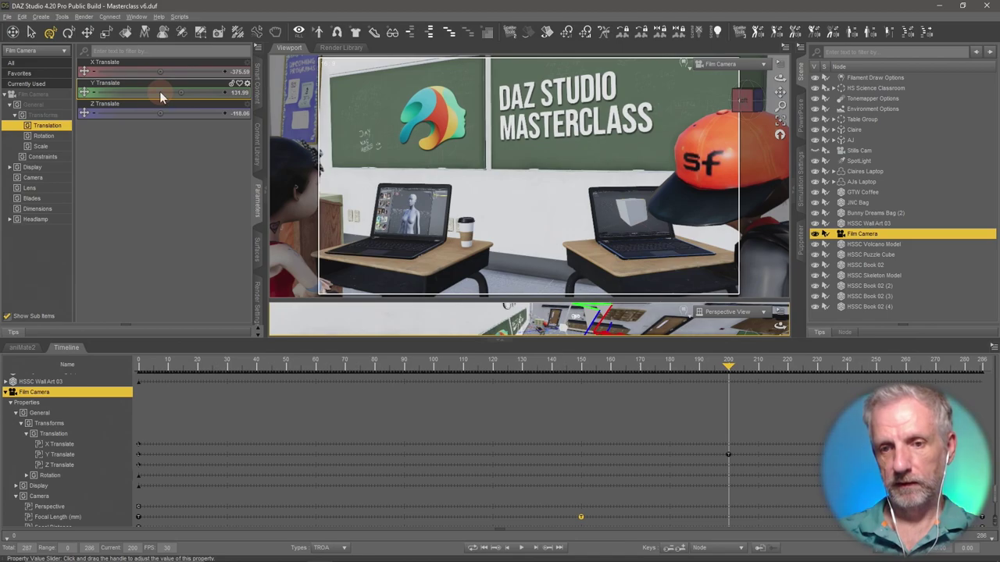
Play and scrub the animation around frame 200 to examine the camera's height over the desks and its rise towards the chalkboard
left_click_drag(727, 366, 397, 385)
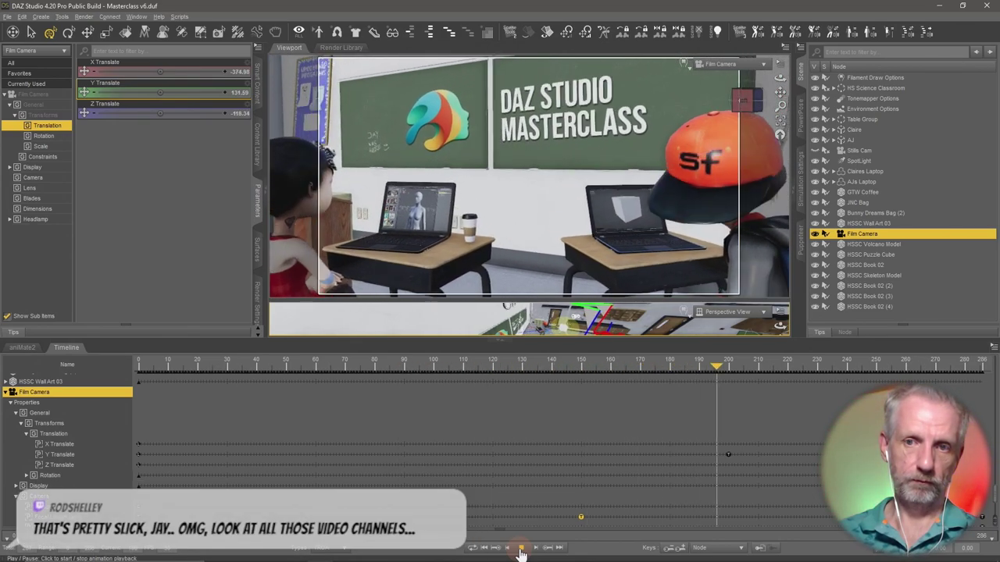
left_click(522, 553)
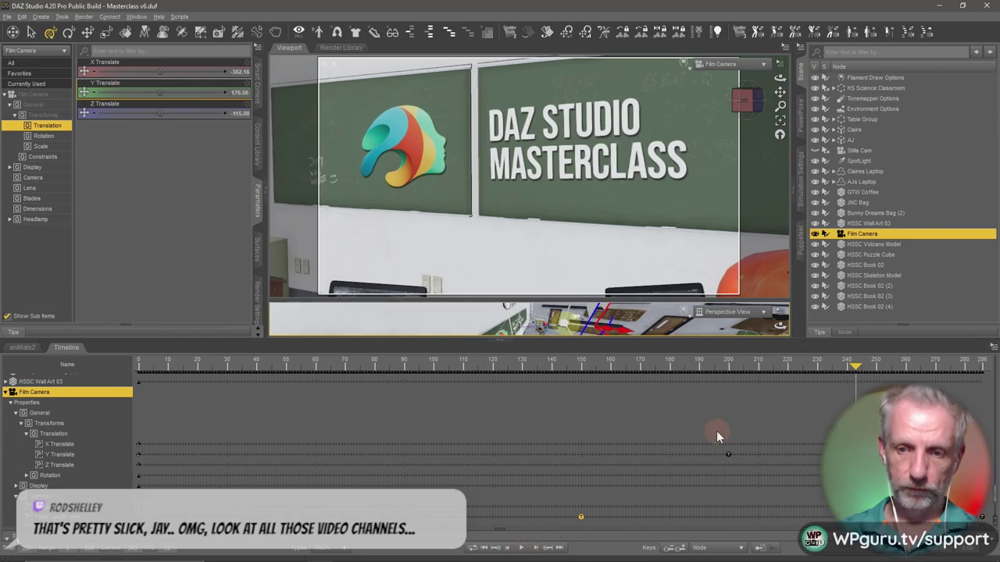
left_click_drag(855, 367, 711, 367)
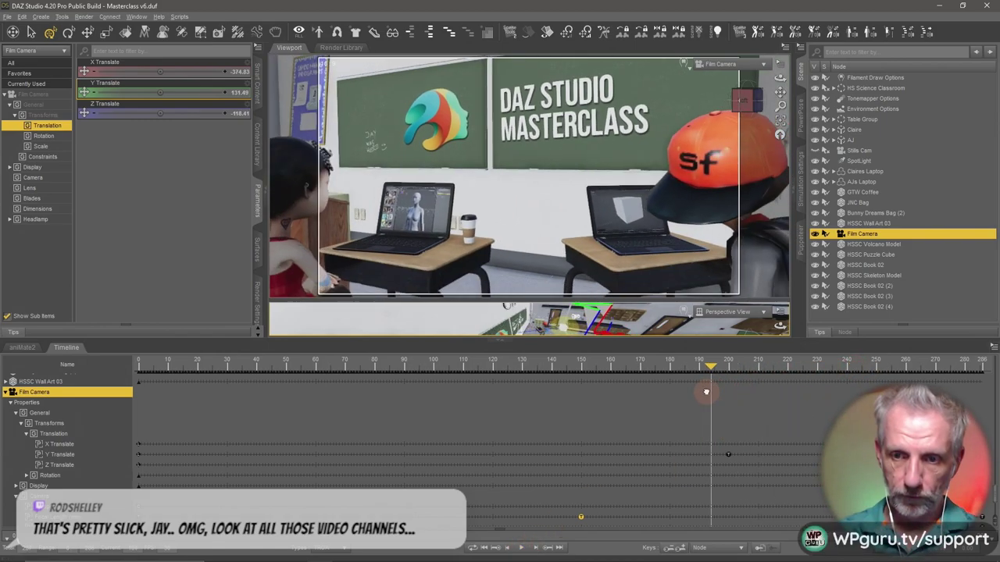
left_click_drag(710, 467, 711, 467)
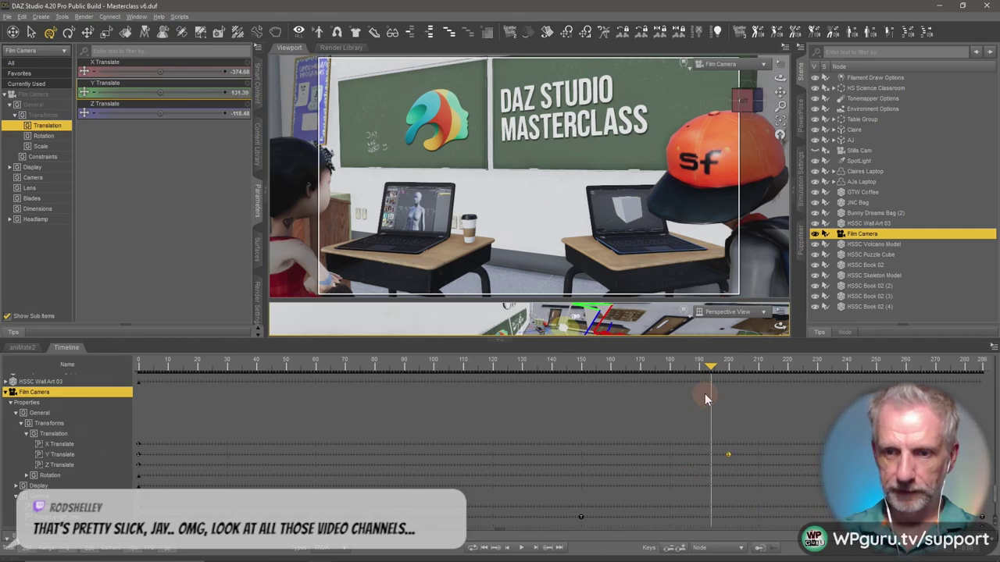
left_click_drag(704, 394, 489, 408)
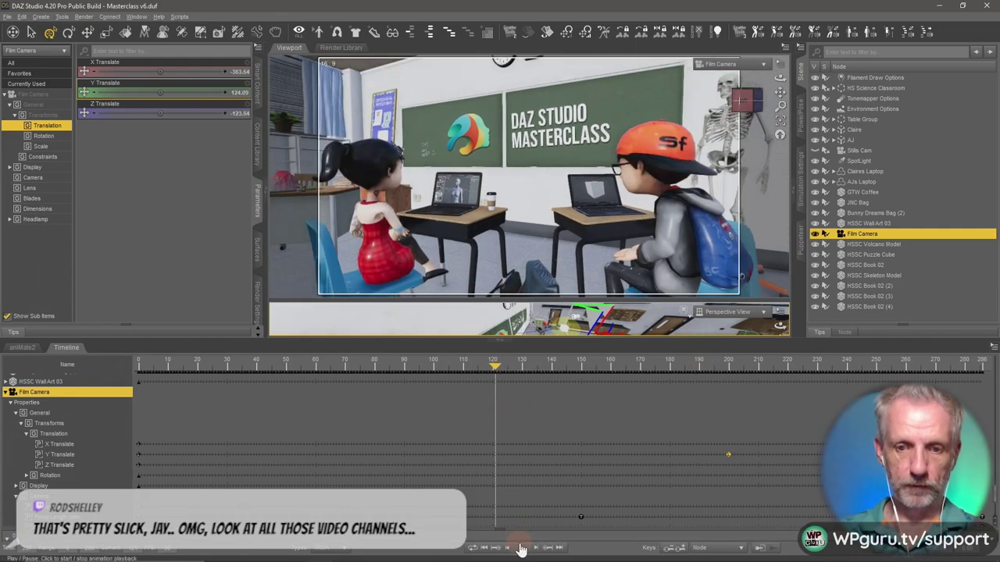
left_click(521, 547)
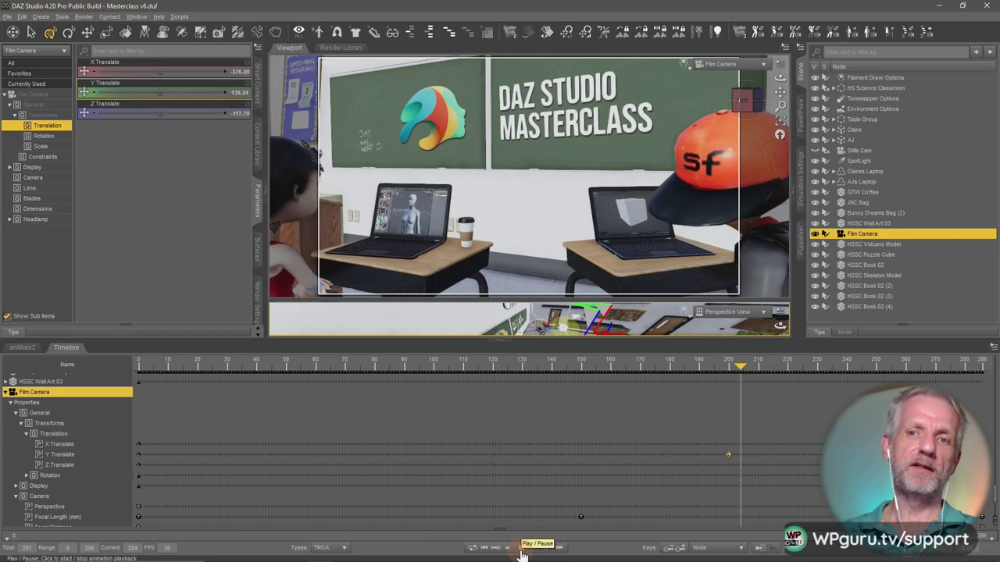
left_click(521, 549)
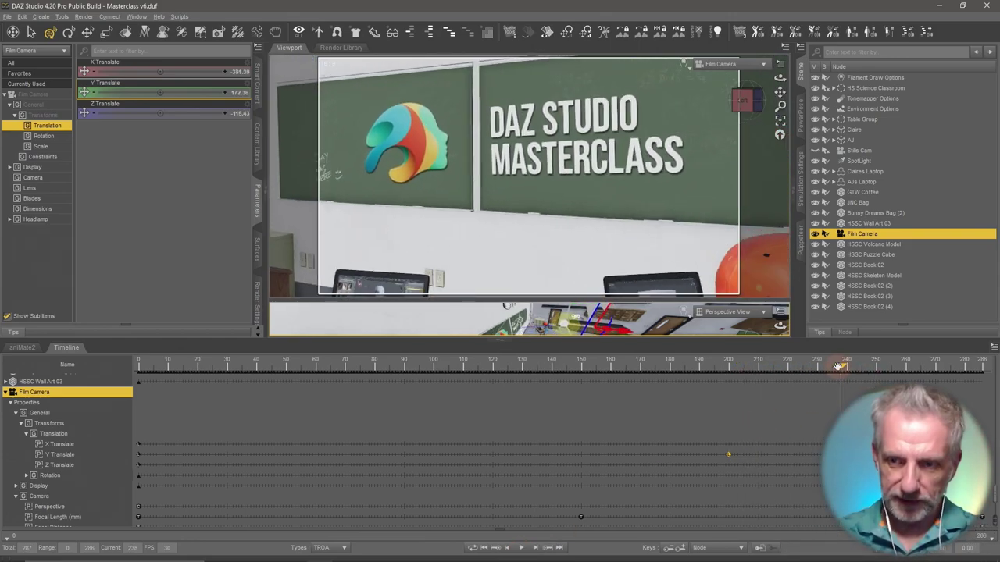
Set the Film Camera's Y Translate to 151.45 at frame 200 and play the animation, finishing at frame 0
left_click_drag(796, 374, 723, 396)
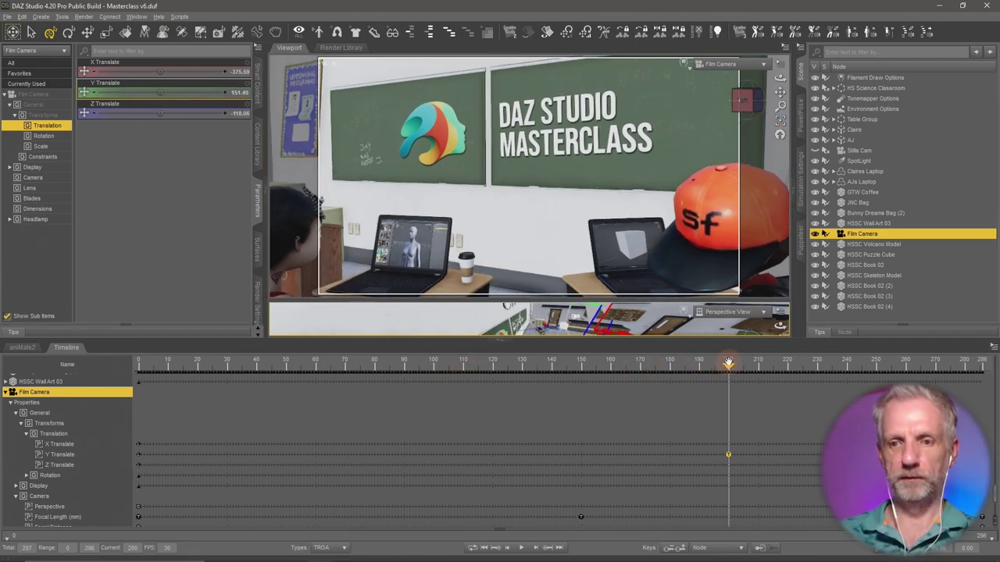
left_click_drag(687, 366, 358, 394)
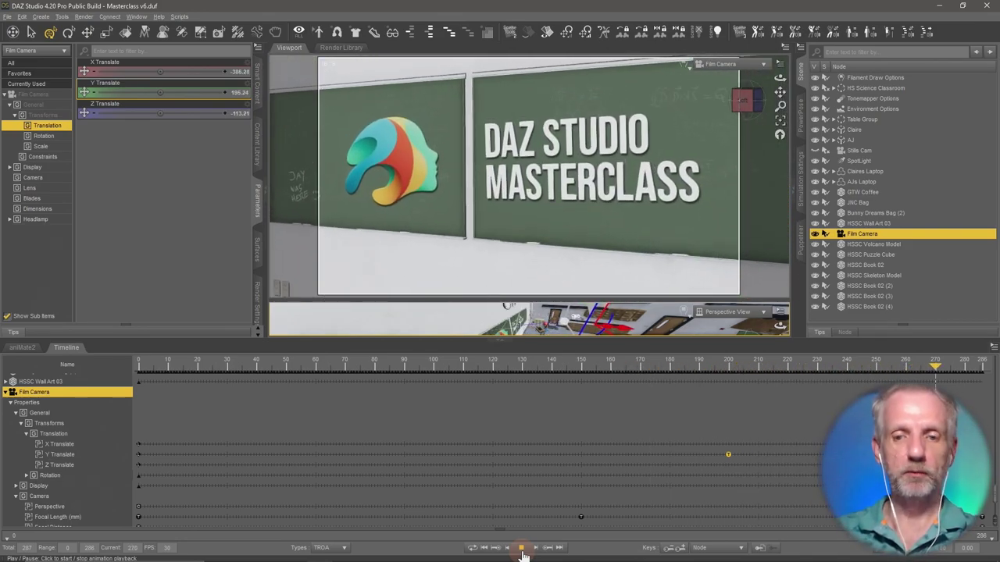
left_click(521, 548)
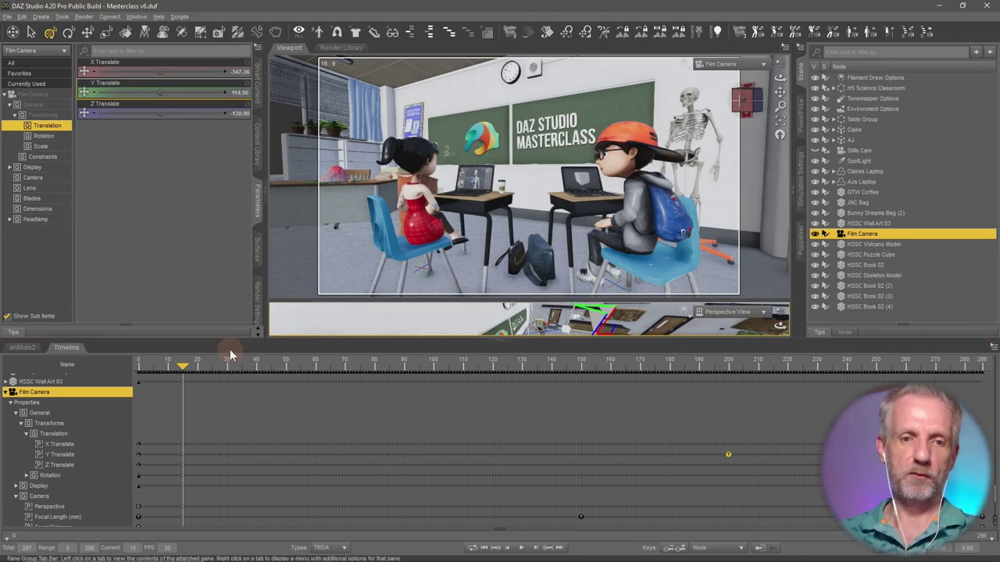
left_click_drag(184, 365, 113, 372)
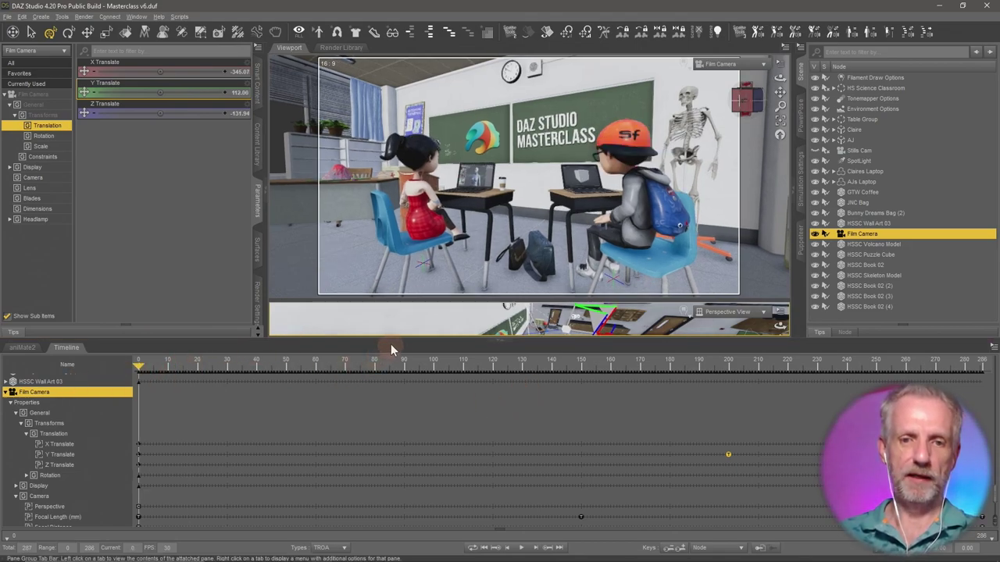
Shrink the timeline area to enlarge the viewport and view the classroom through the Stills Cam
left_click_drag(395, 340, 395, 460)
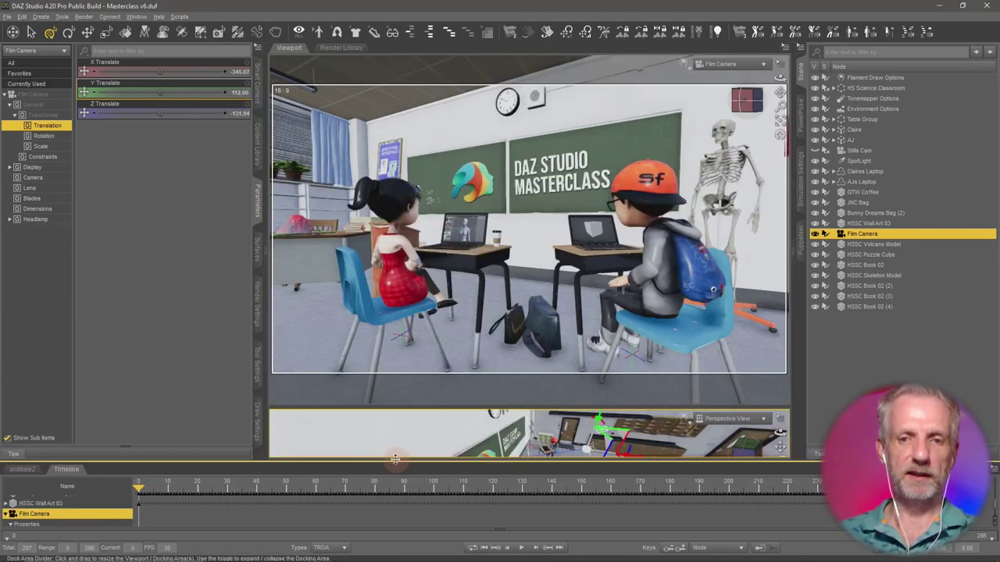
left_click(734, 63)
left_click(762, 160)
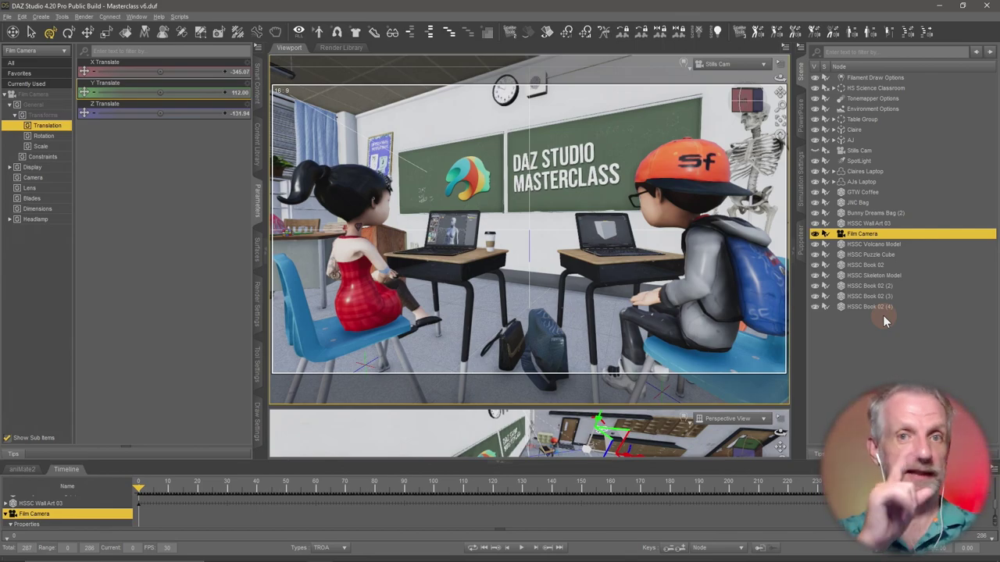
Switch to the Masterclass Promo with Captions file in Photoshop and preview caption groups 01-10, 21-30 and 31-40, hiding each one again
key("alt+Tab")
key("alt+Tab")
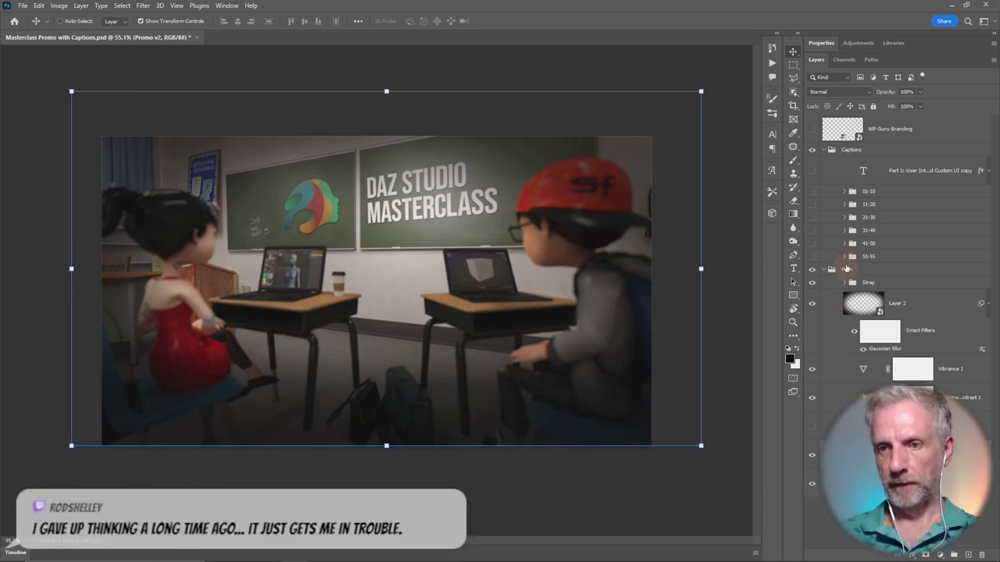
left_click(812, 192)
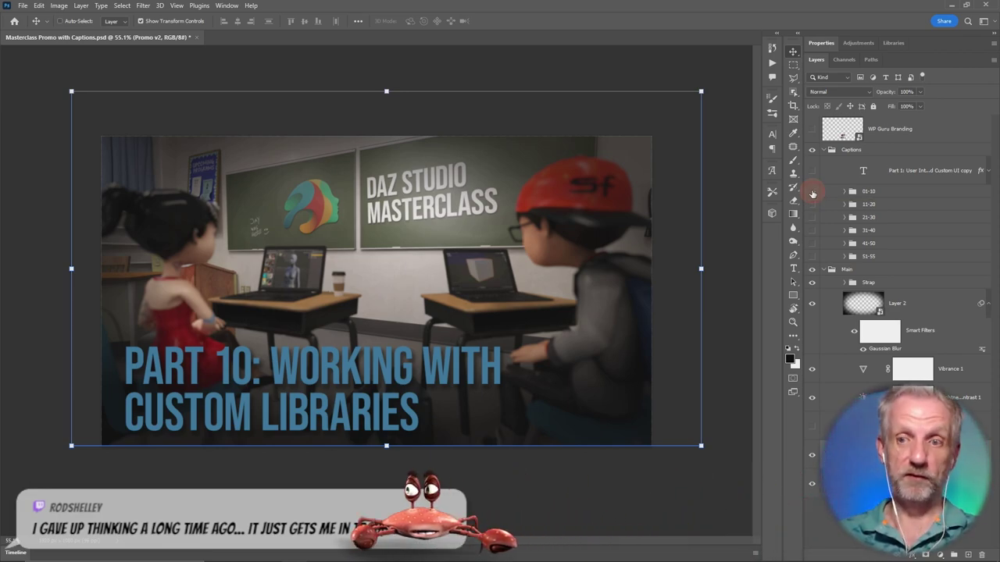
left_click(812, 192)
left_click(811, 221)
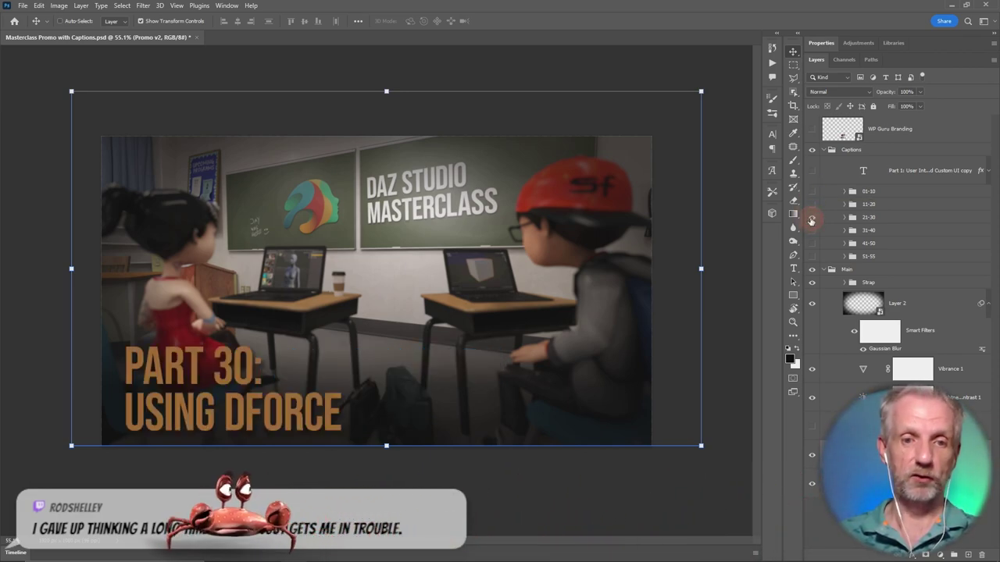
left_click(811, 217)
left_click(812, 231)
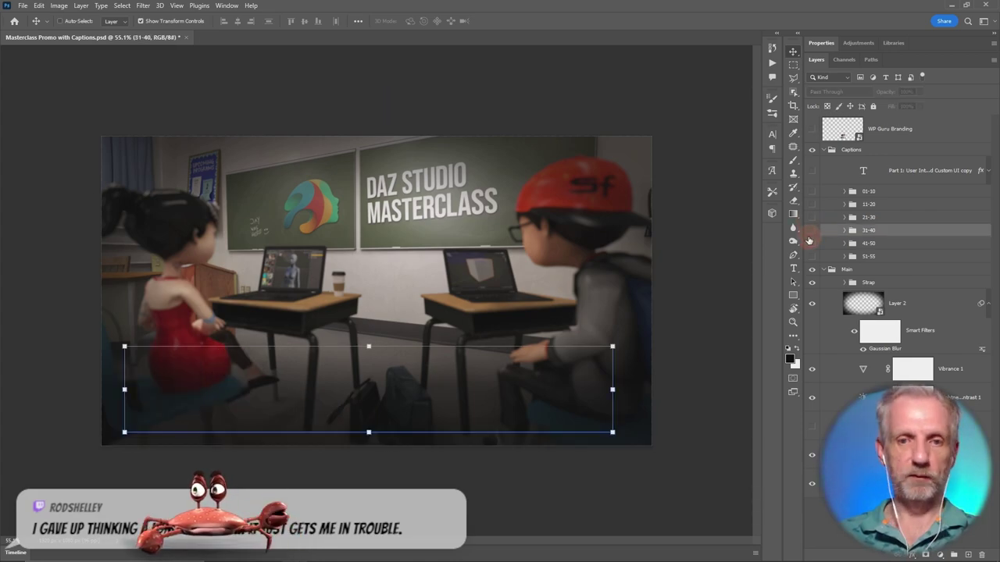
left_click(813, 231)
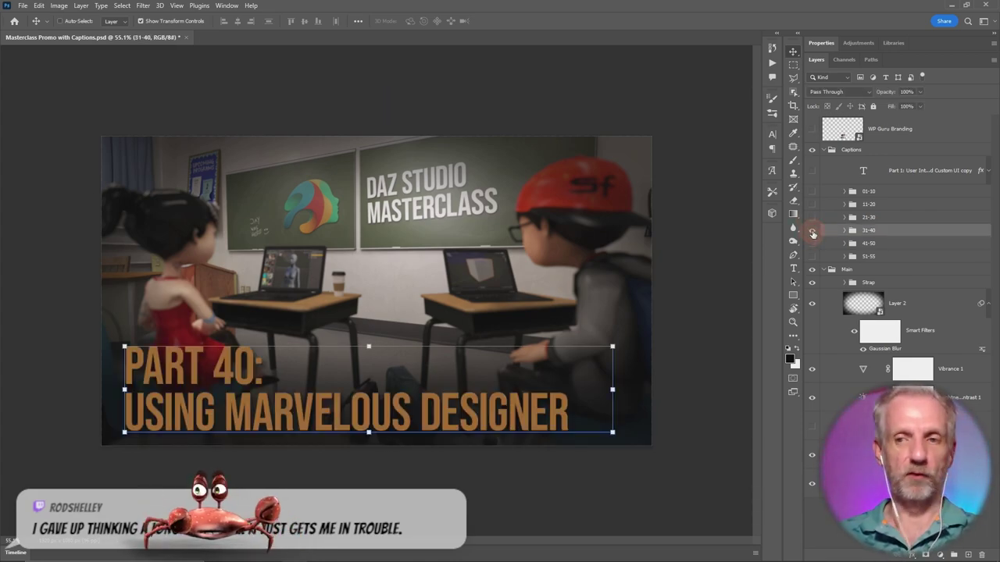
left_click(812, 231)
Show the 51-55 caption group and enlarge the whole promo image on screen with a small margin around it
left_click(813, 256)
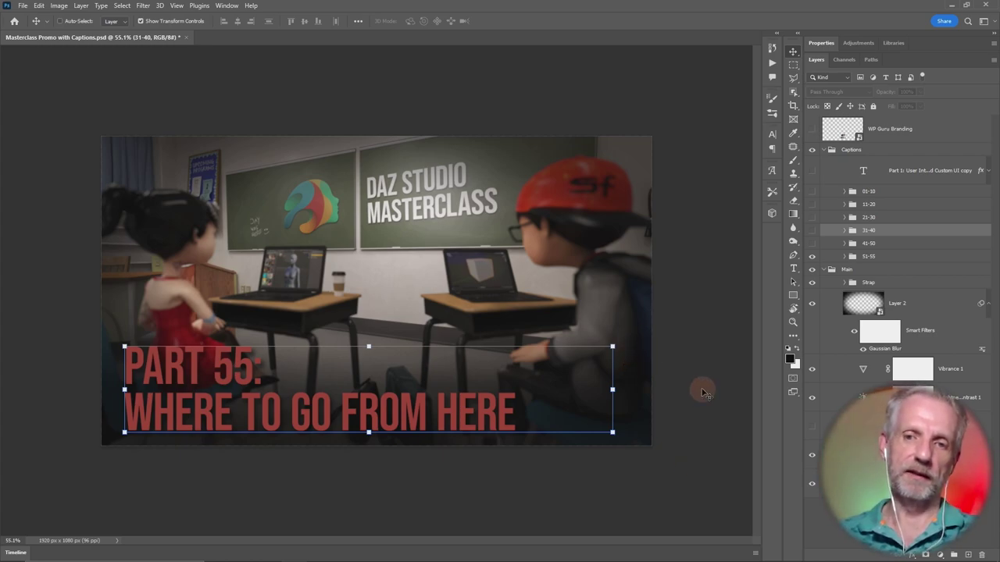
key("ctrl+0")
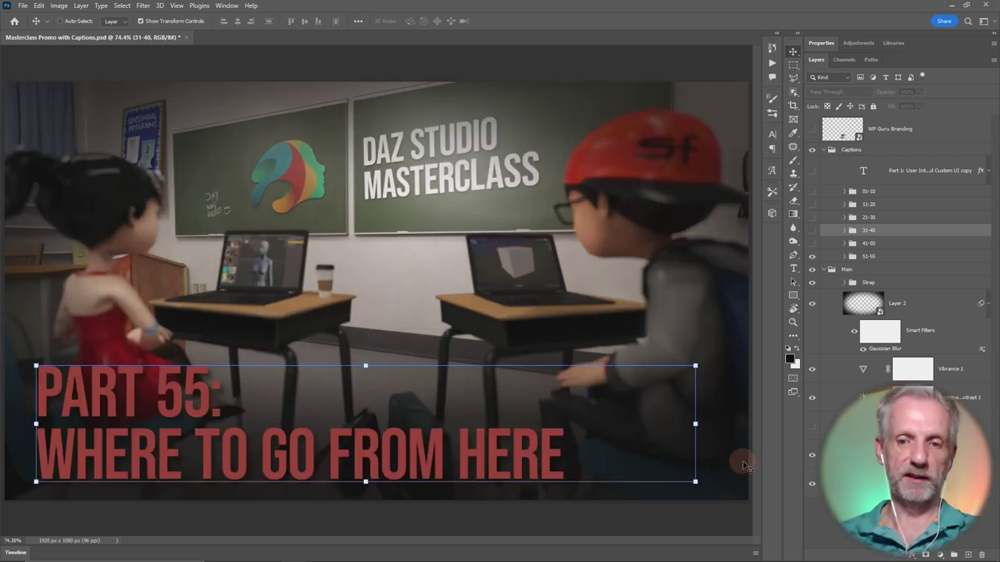
scroll(720, 503, "down", 1, "alt")
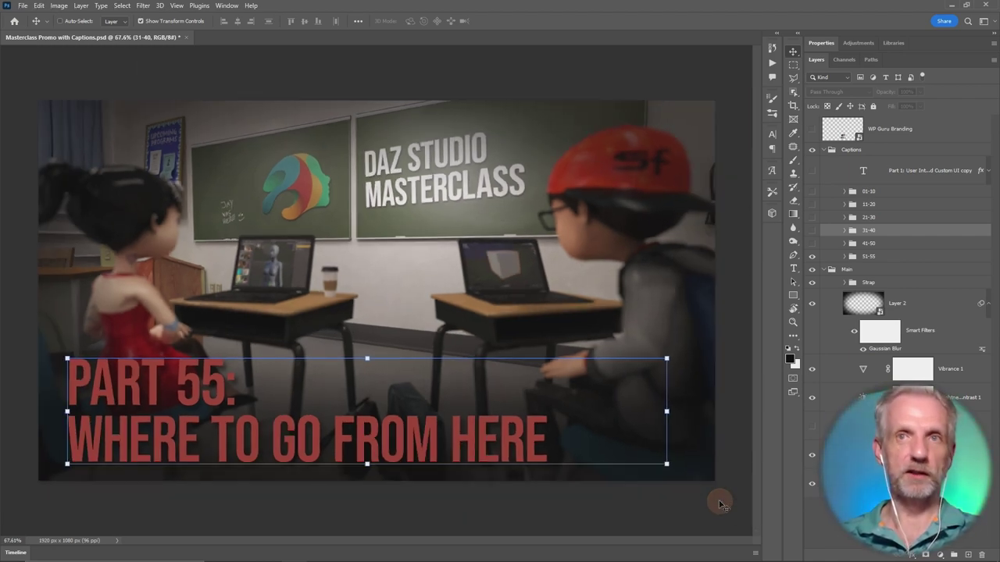
Switch back to the Masterclass v6 scene in DAZ Studio and save it
key("alt+Tab")
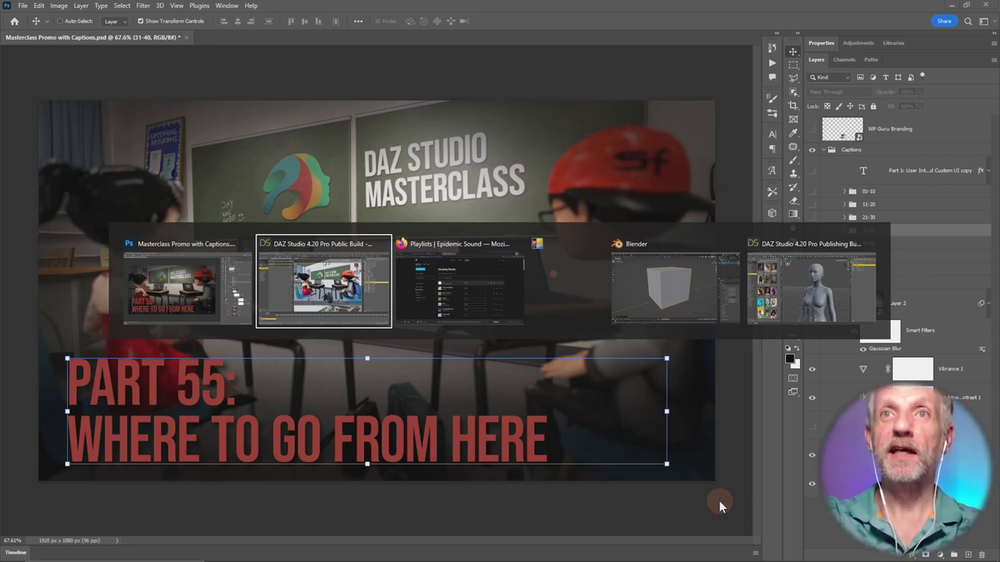
key("alt")
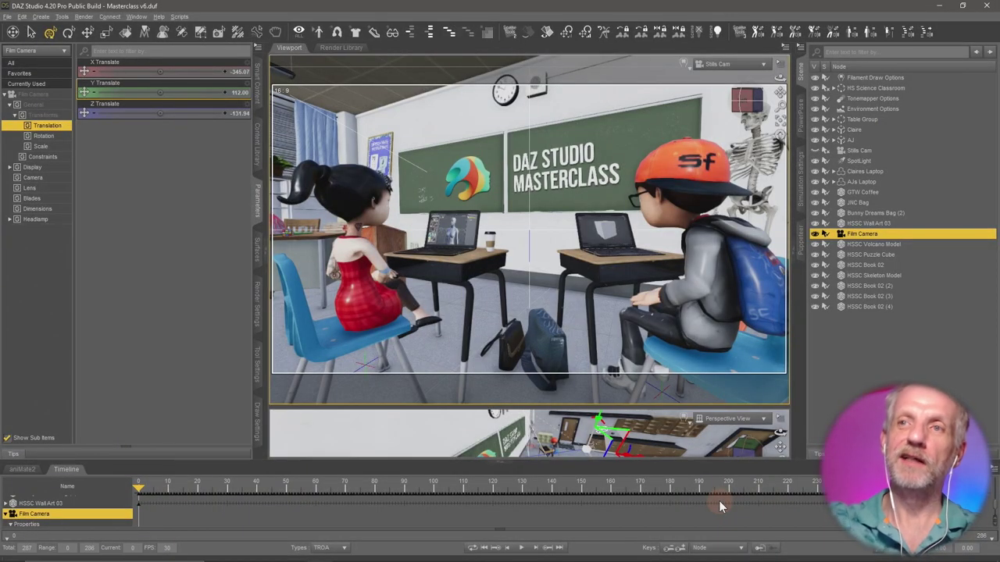
key("ctrl+s")
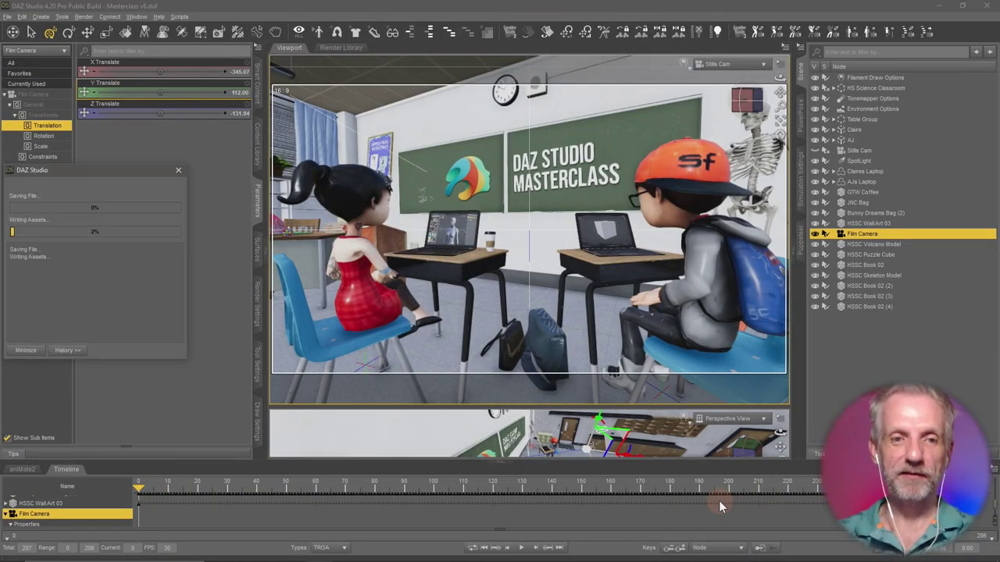